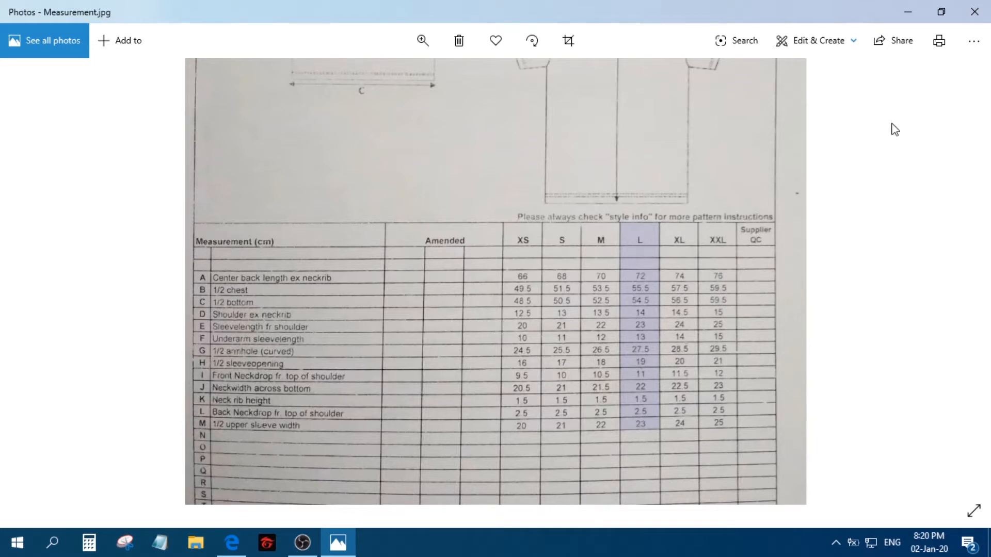
# - Switch from the measurement chart image to Modaris and create a new model named "T shirt"
pyautogui.click(908, 11)
pyautogui.doubleClick(26, 455)
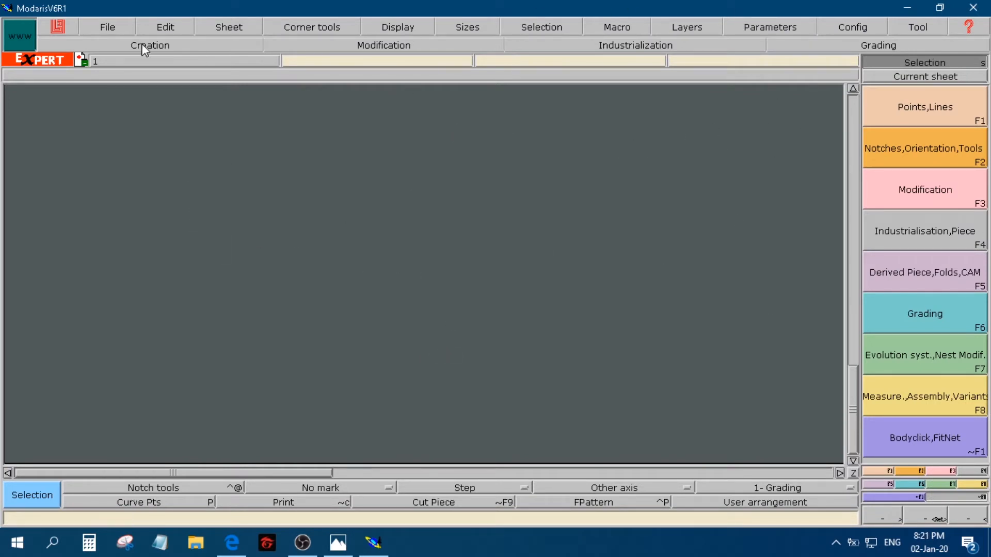
pyautogui.click(114, 28)
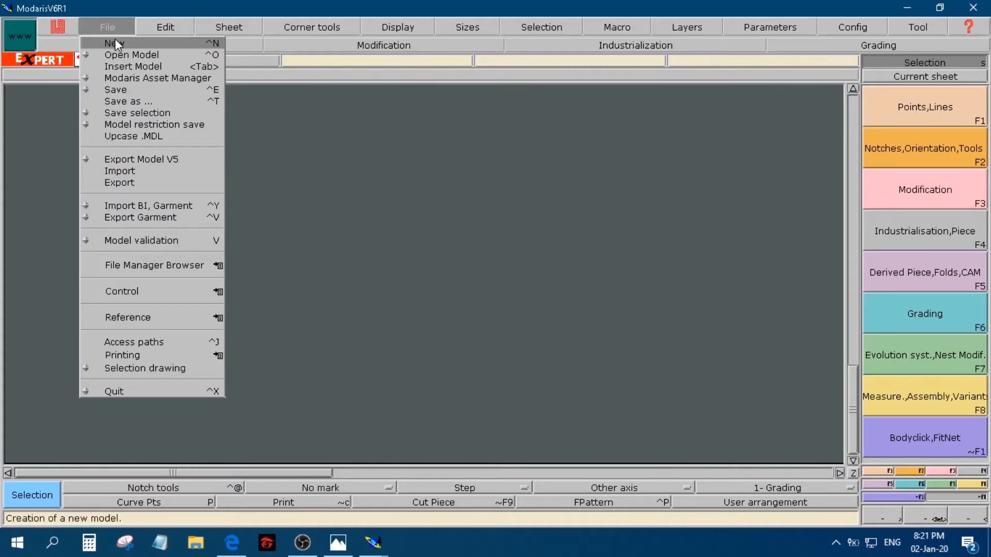
pyautogui.click(115, 39)
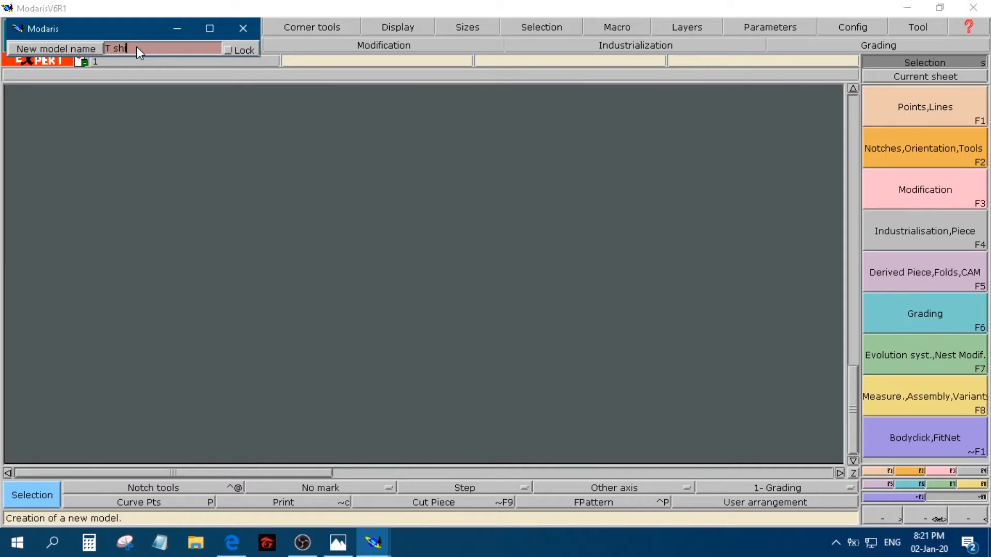
pyautogui.write('T shirt')
pyautogui.press('Return')
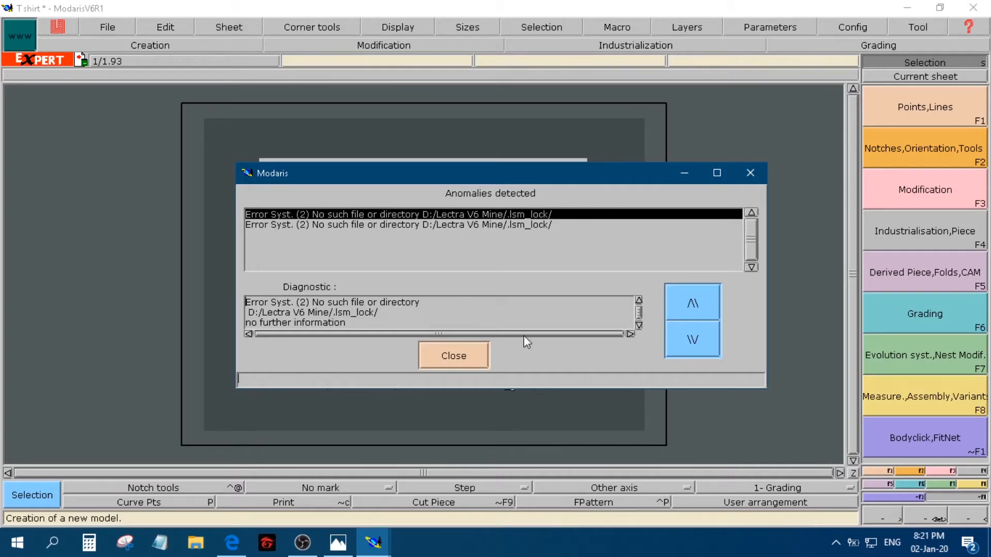
pyautogui.click(460, 360)
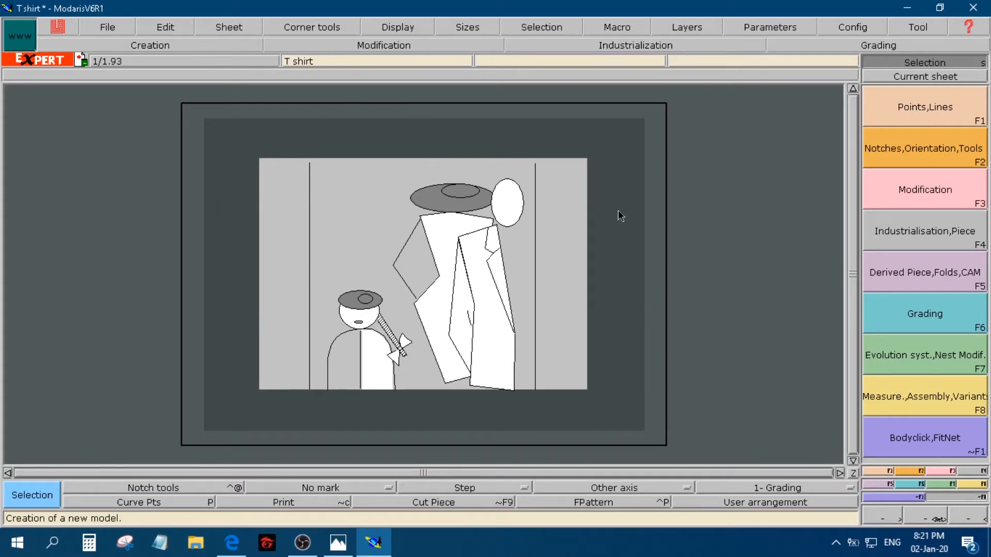
# - Open the model's access paths settings
pyautogui.click(109, 27)
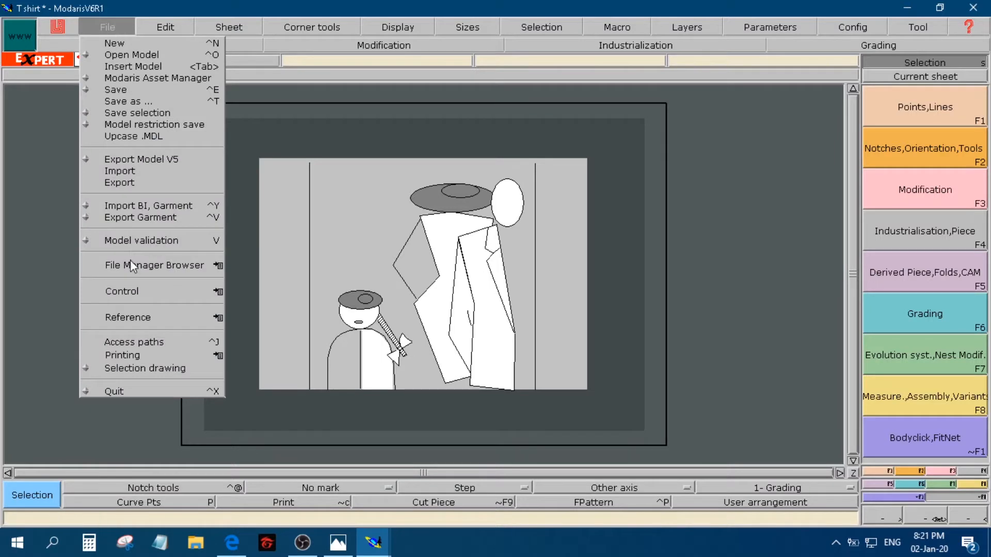
pyautogui.click(155, 344)
pyautogui.moveTo(536, 13); pyautogui.dragTo(519, 68)
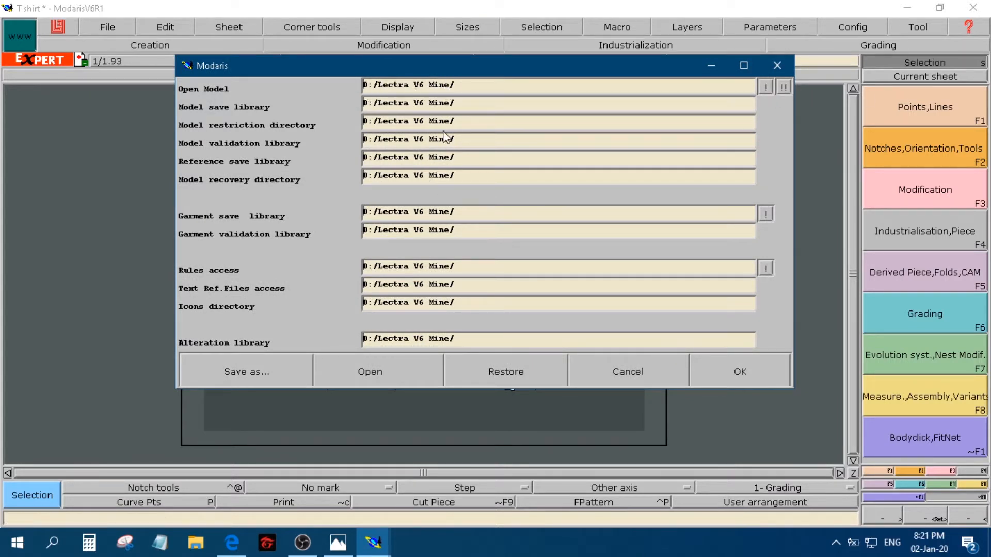
pyautogui.click(436, 85)
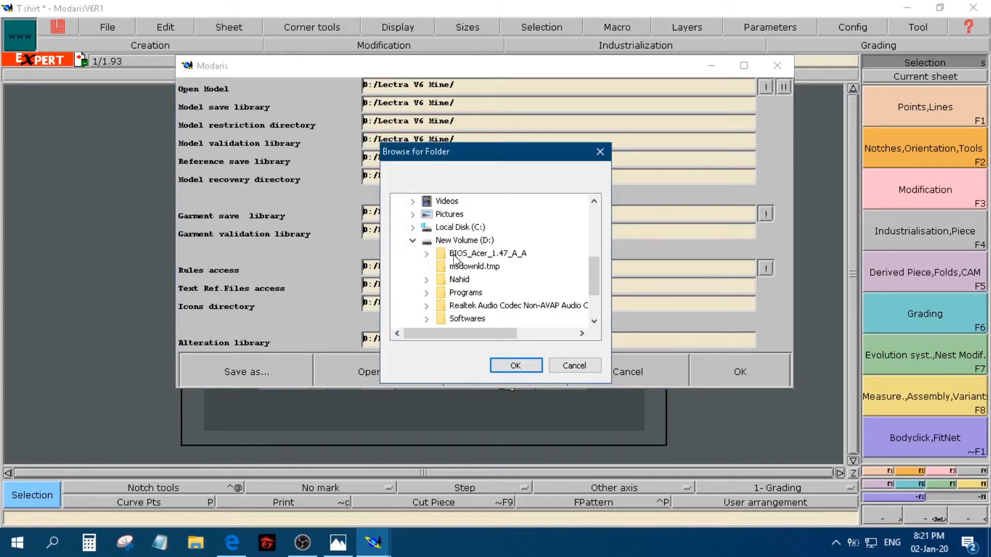
pyautogui.click(414, 242)
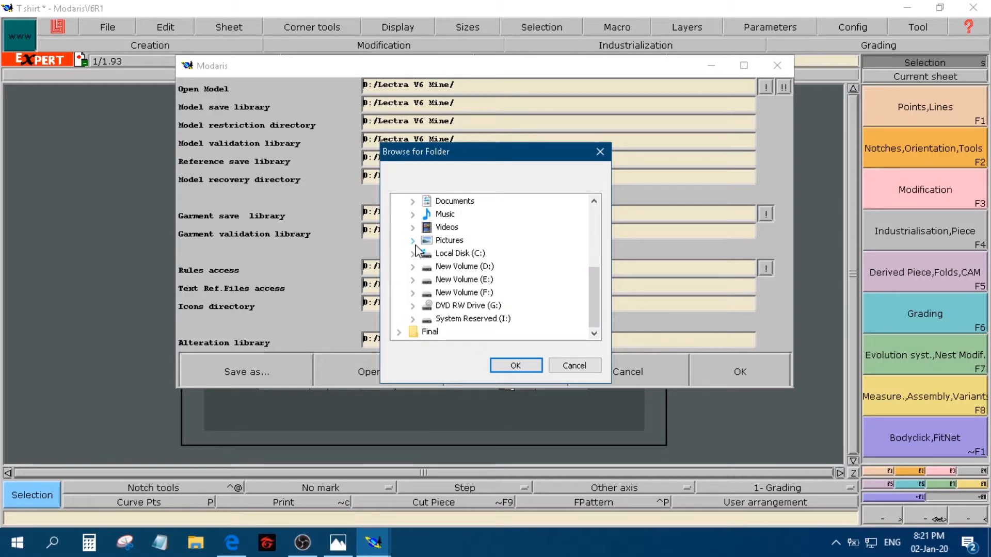
pyautogui.doubleClick(456, 268)
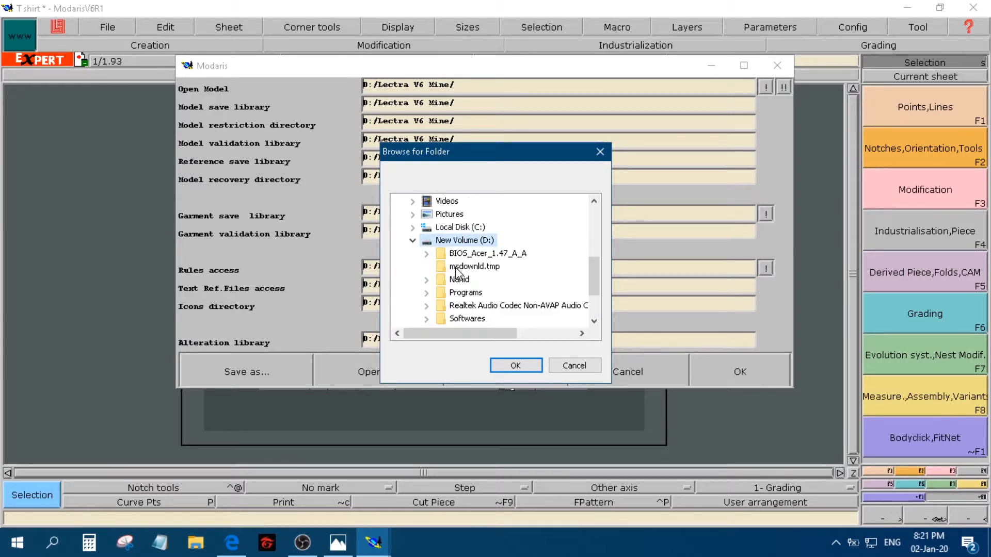
pyautogui.scroll(-1, 499, 294)
pyautogui.scroll(1, 480, 281)
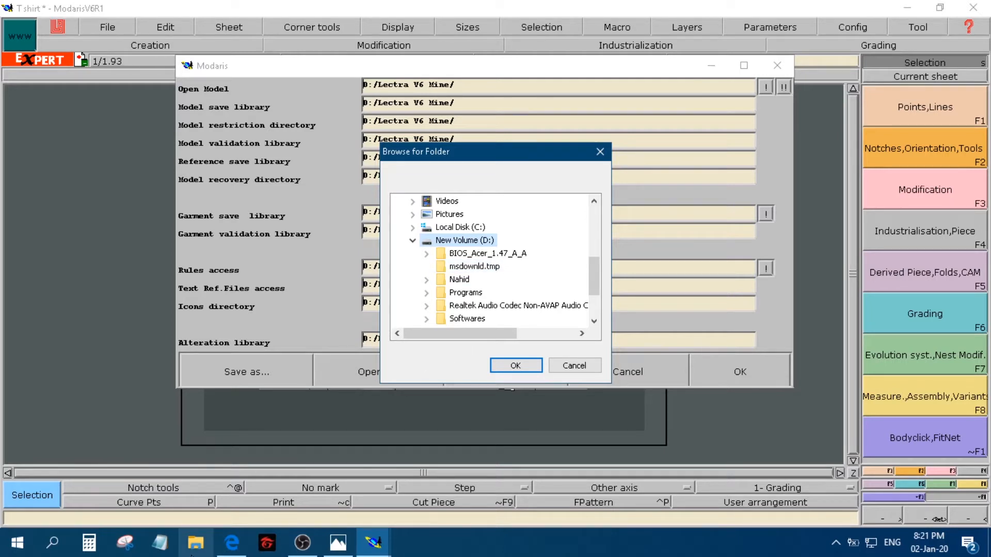
pyautogui.click(557, 368)
# - Switch to File Explorer, create a folder named "T Shirt" on New Volume (D:) and open it
pyautogui.click(204, 543)
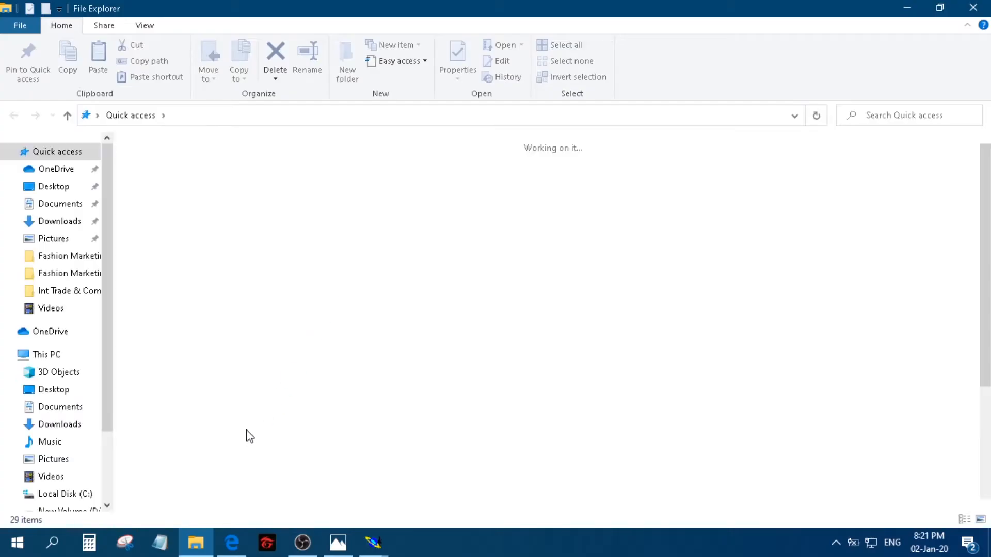
pyautogui.click(61, 360)
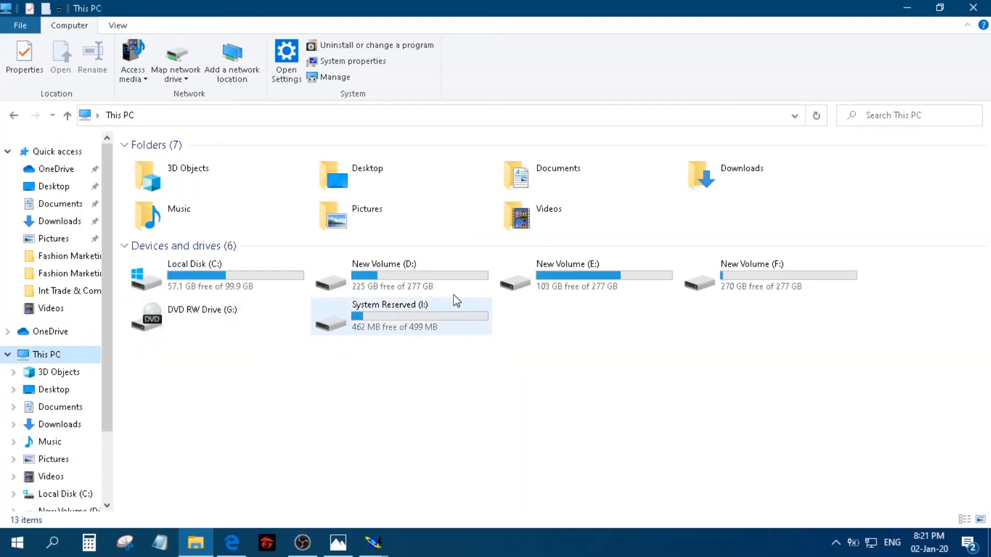
pyautogui.doubleClick(394, 288)
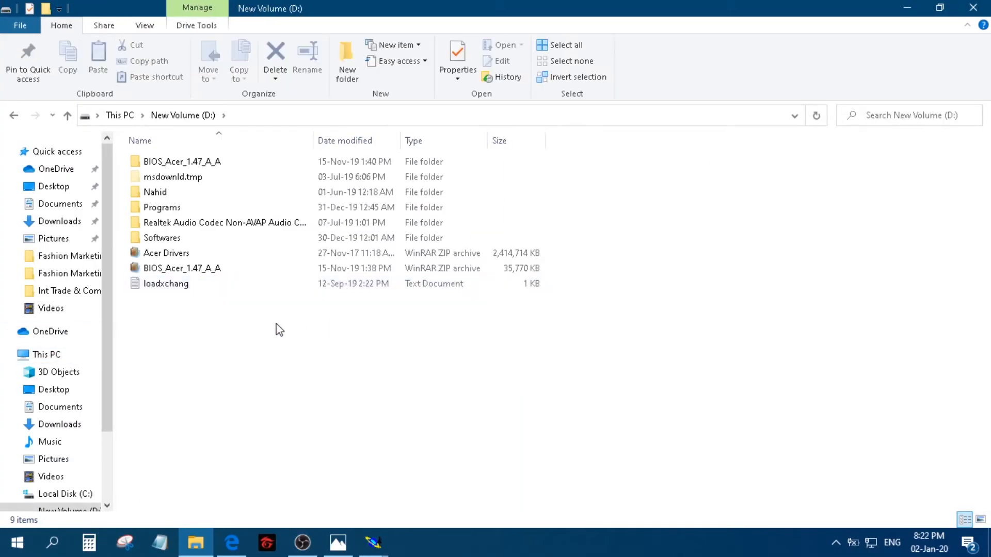
pyautogui.click(347, 67)
pyautogui.write('T Shirt')
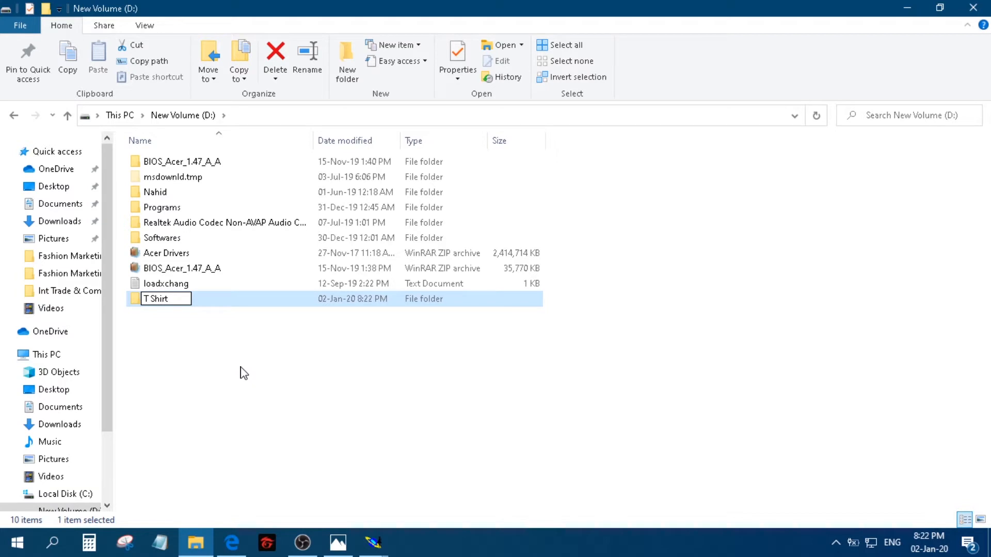
pyautogui.press('Return')
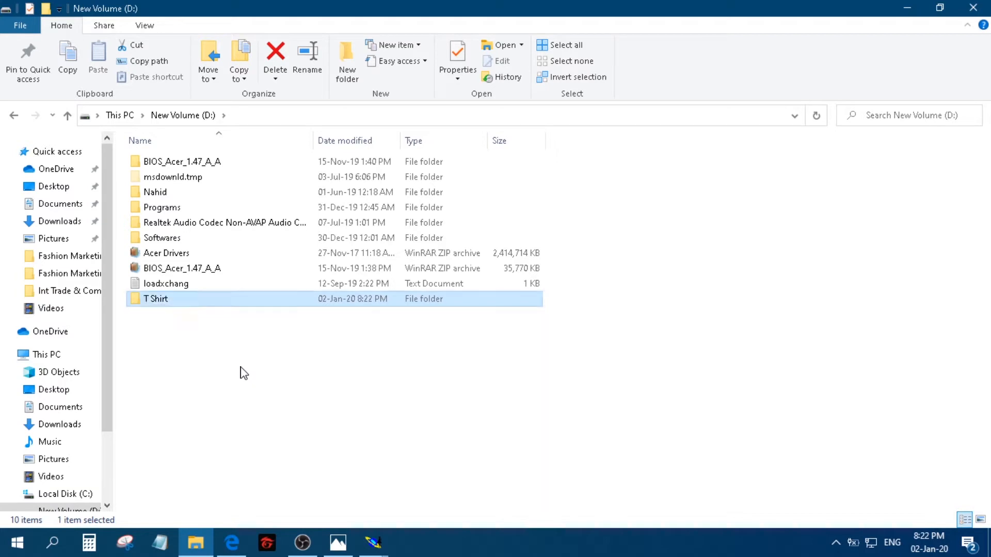
pyautogui.press('Return')
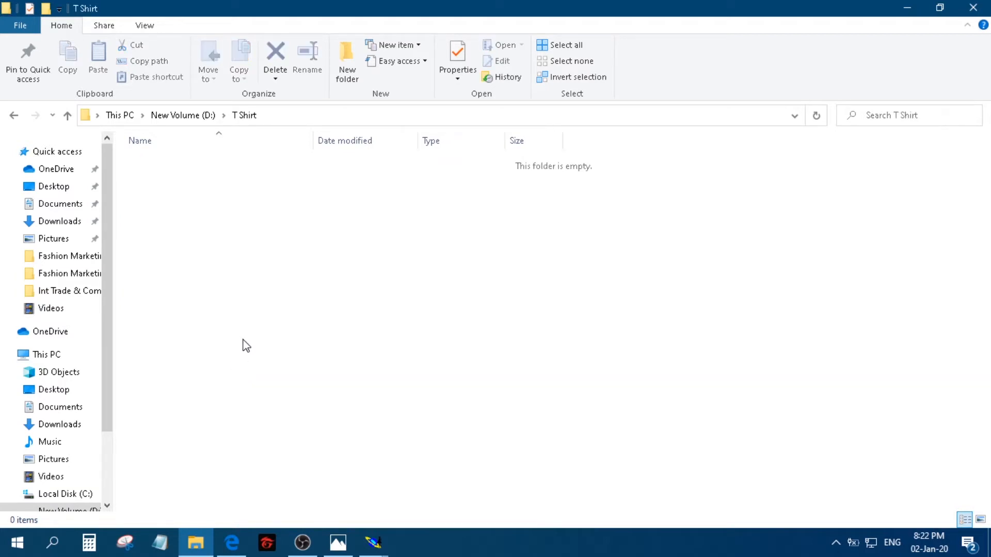
# - Switch back to Modaris and set the Open Model path and all other access paths to D:/T Shirt/
pyautogui.moveTo(360, 551)
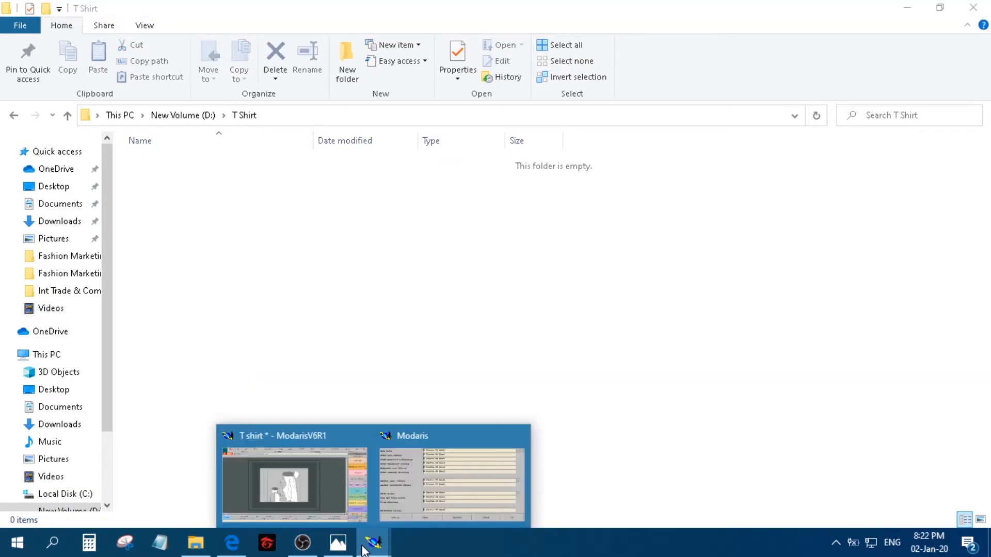
pyautogui.click(306, 475)
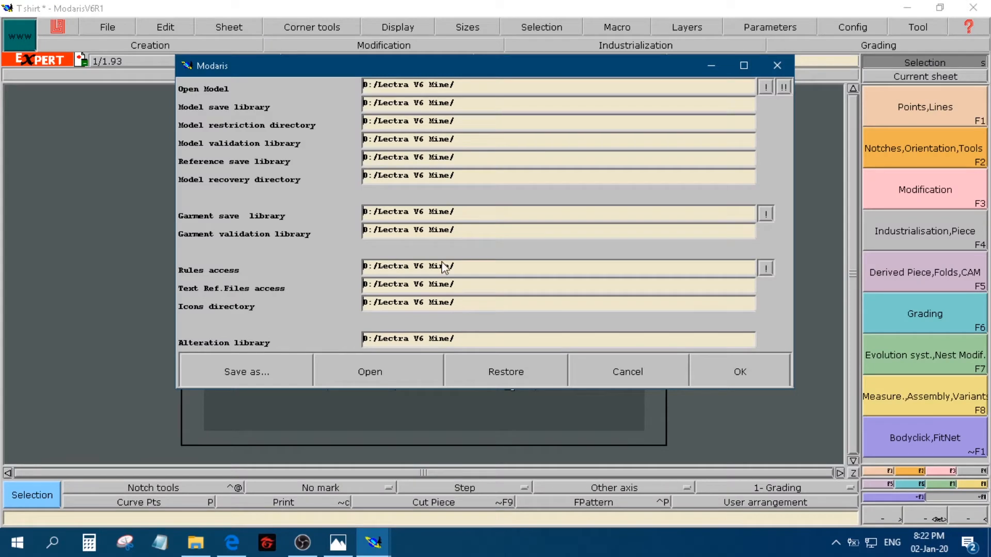
pyautogui.click(440, 88)
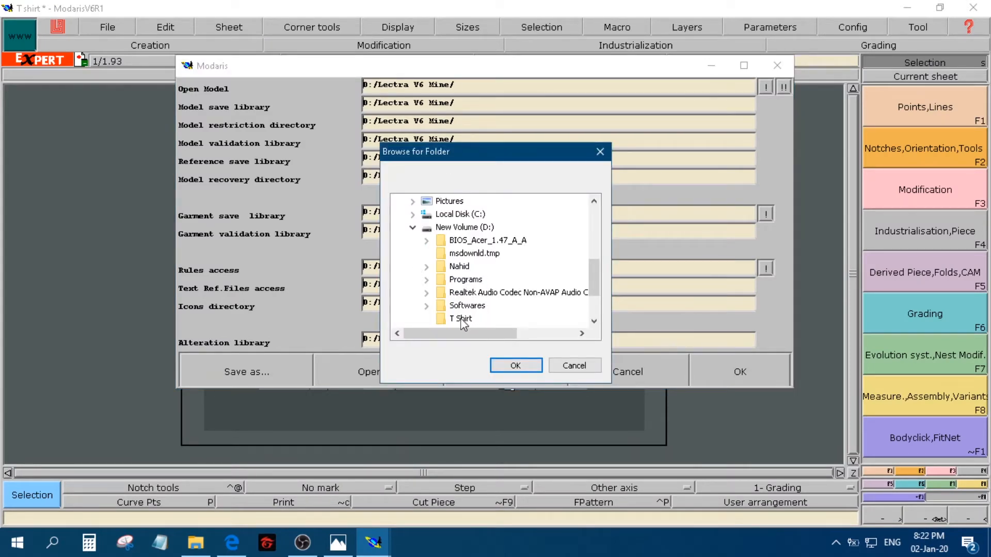
pyautogui.click(516, 366)
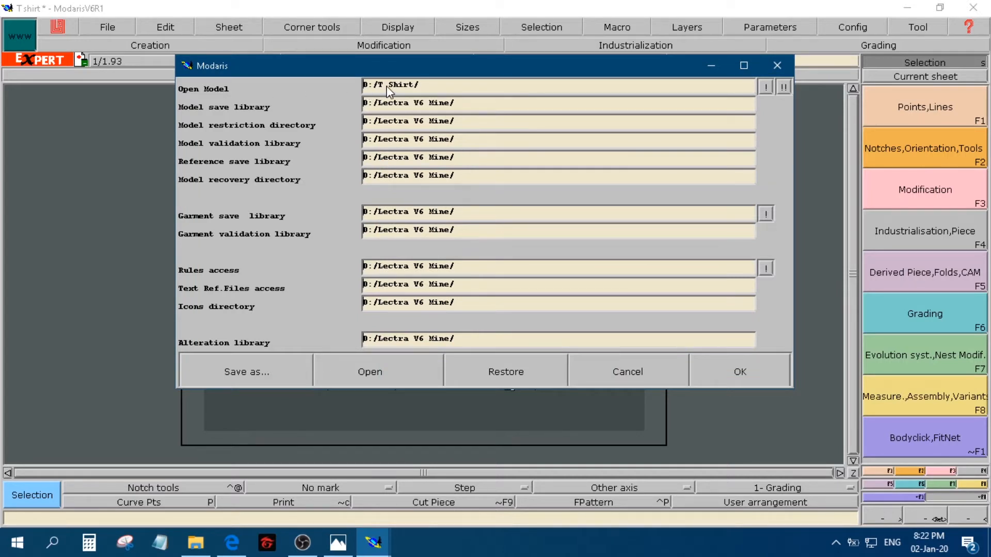
pyautogui.click(766, 87)
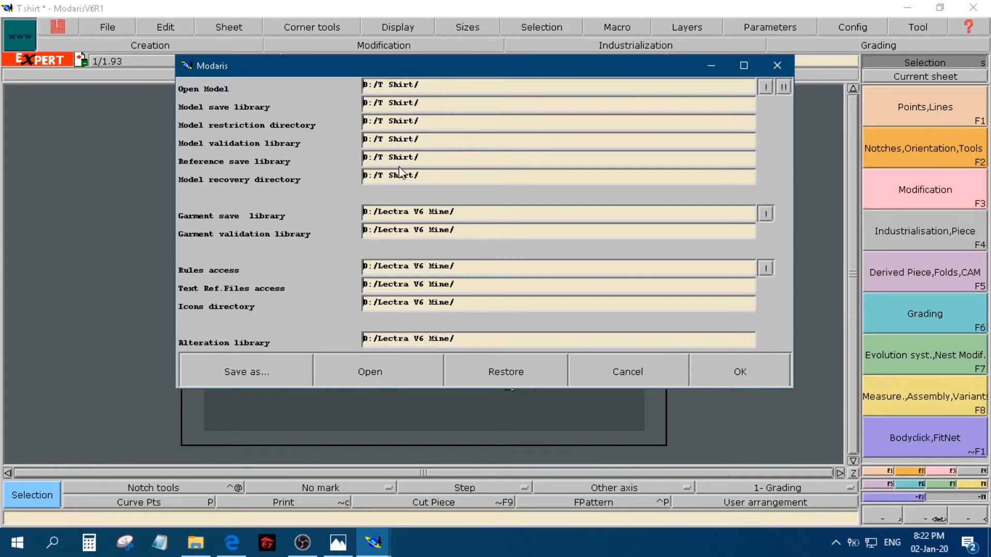
pyautogui.click(789, 86)
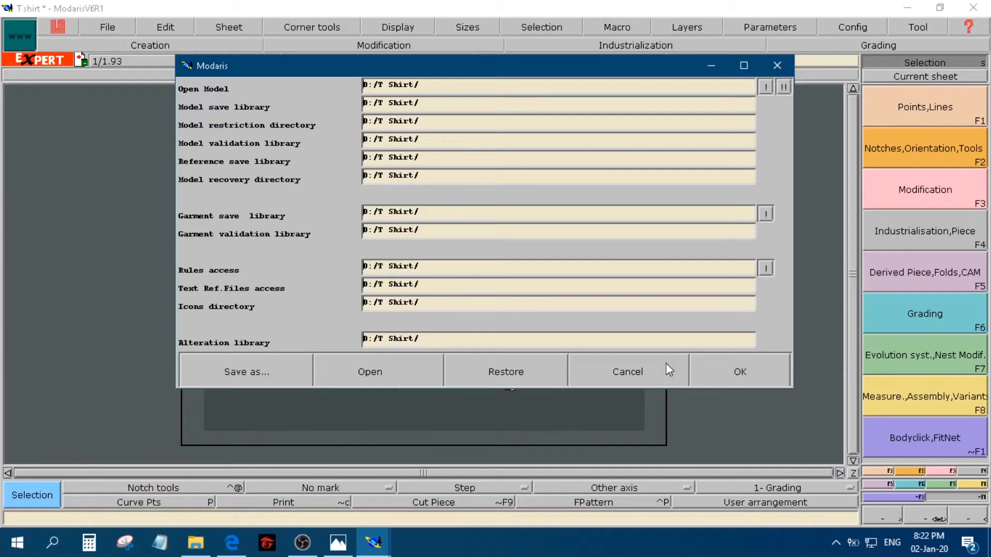
pyautogui.click(714, 373)
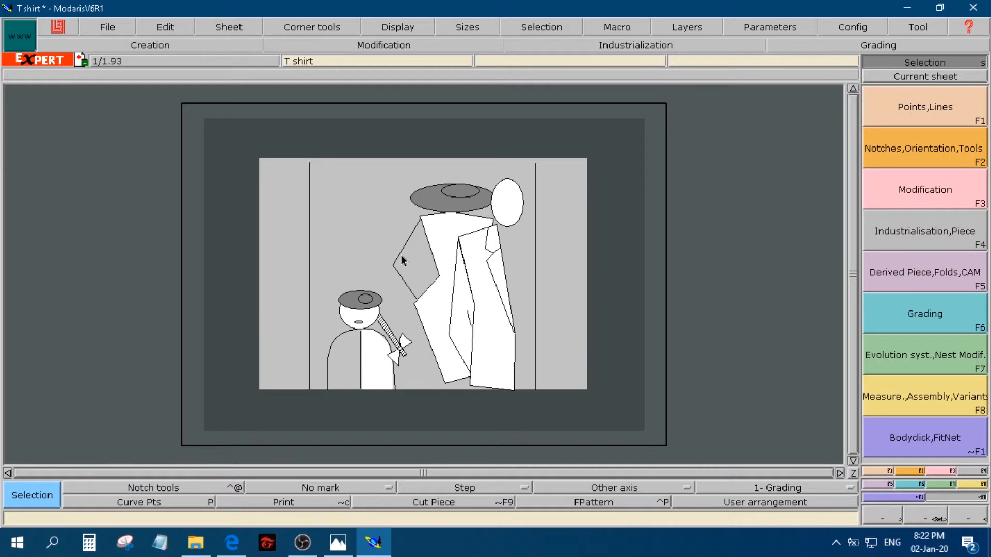
# - Add a new blank sheet to the model and turn on the display of the title block and sizes
pyautogui.click(233, 30)
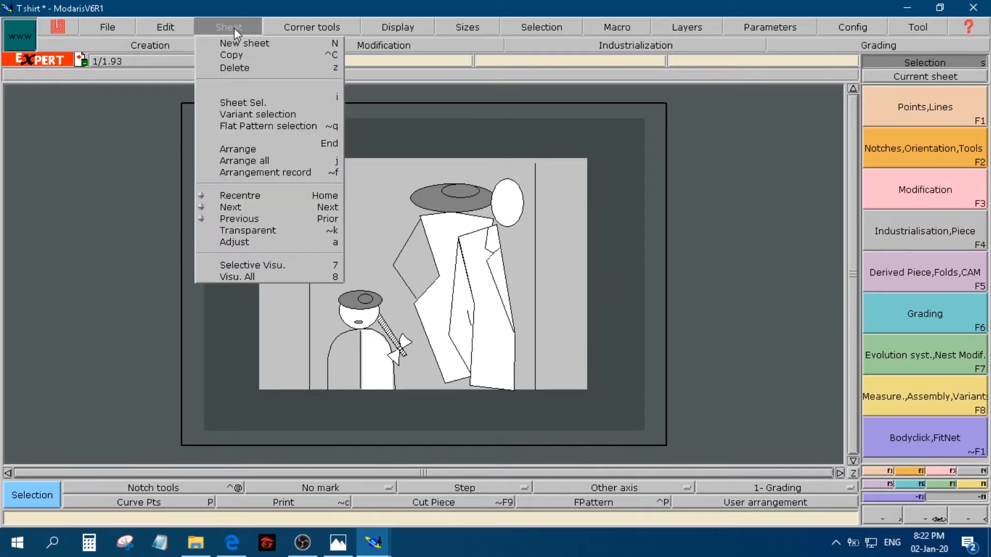
pyautogui.click(256, 43)
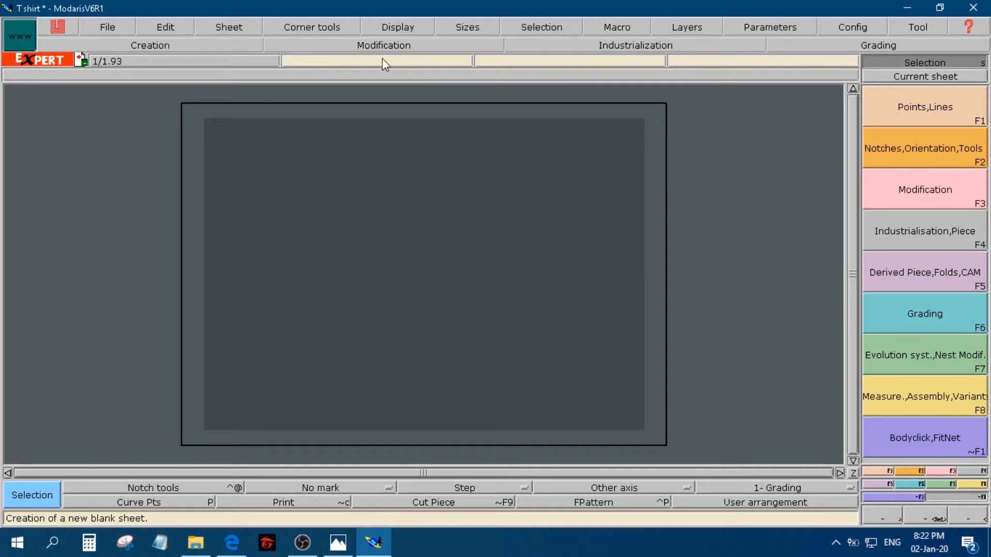
pyautogui.click(415, 28)
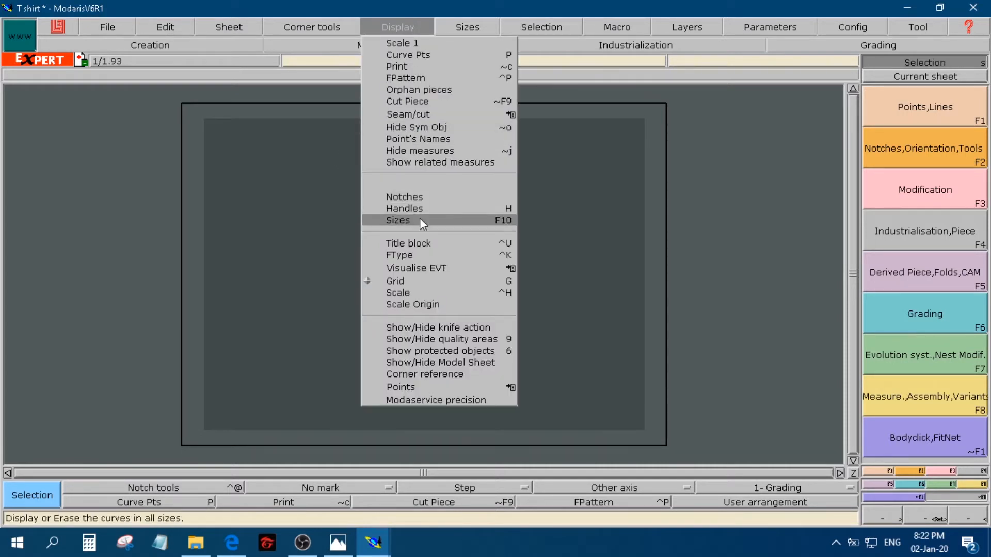
pyautogui.click(420, 244)
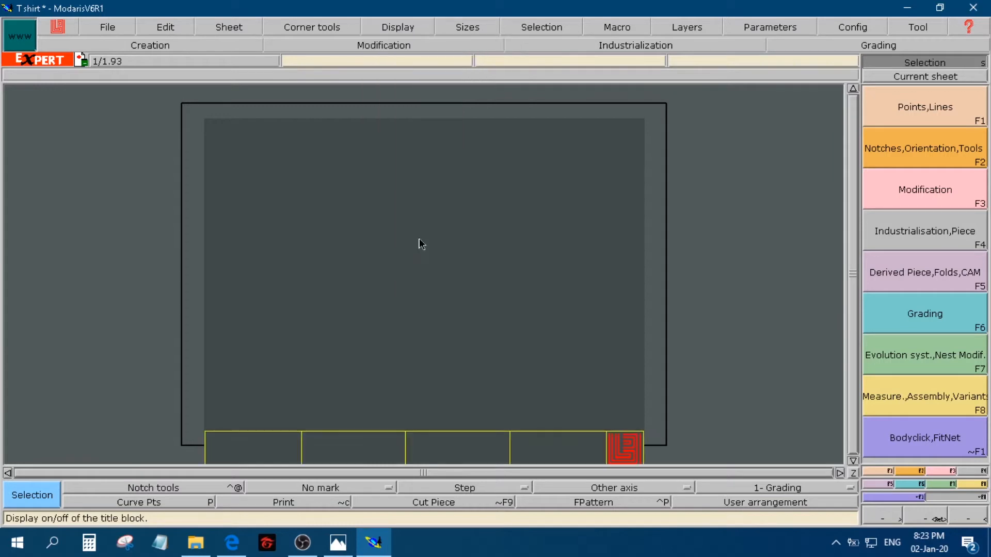
pyautogui.click(401, 27)
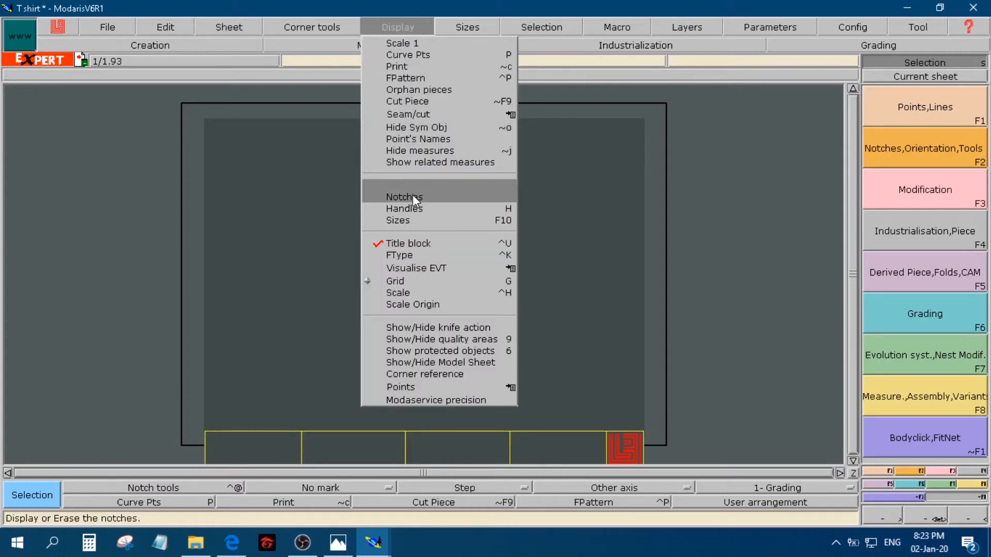
pyautogui.click(414, 222)
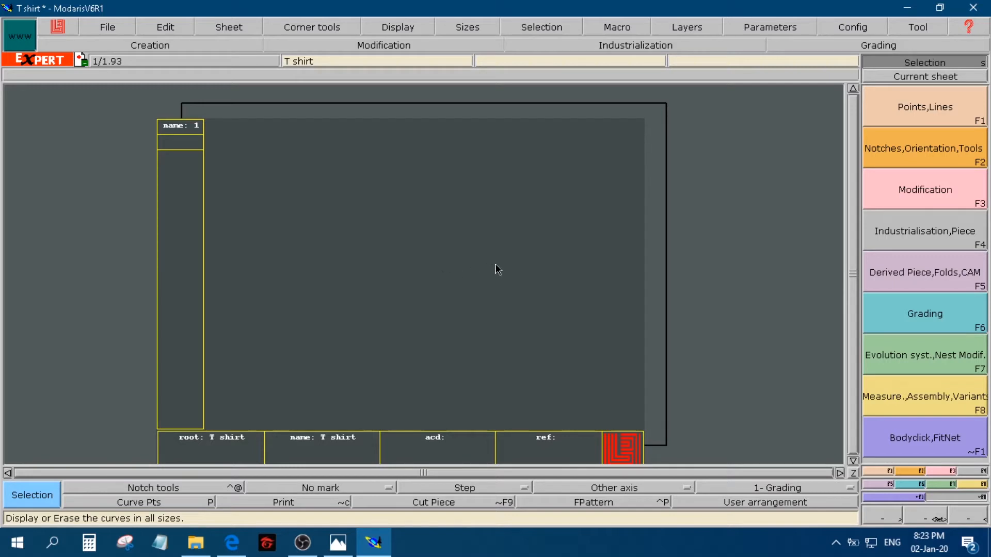
# - Switch to File Explorer, create a text document named "Size Chart" in D:/T Shirt, and enter "alpha" as its first line
pyautogui.click(197, 543)
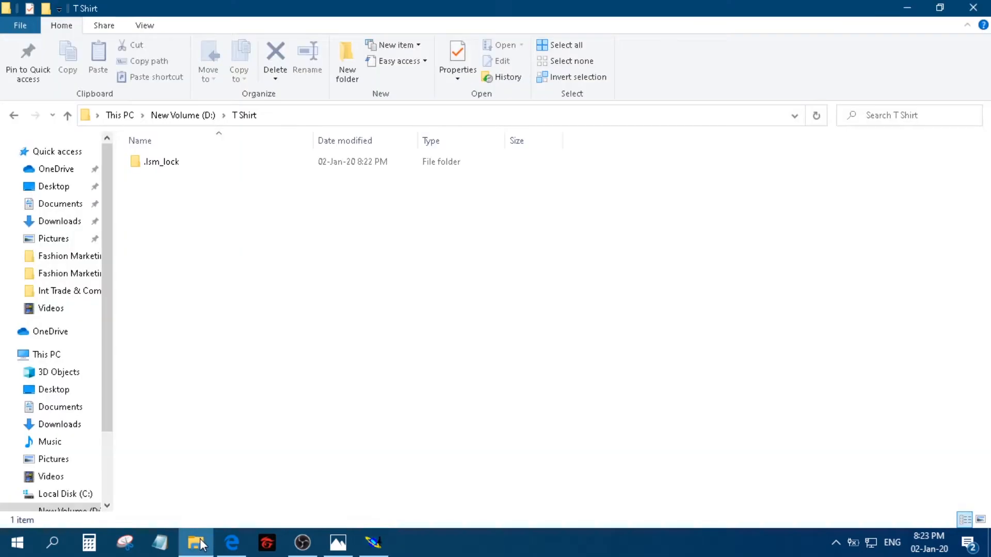
pyautogui.click(209, 115)
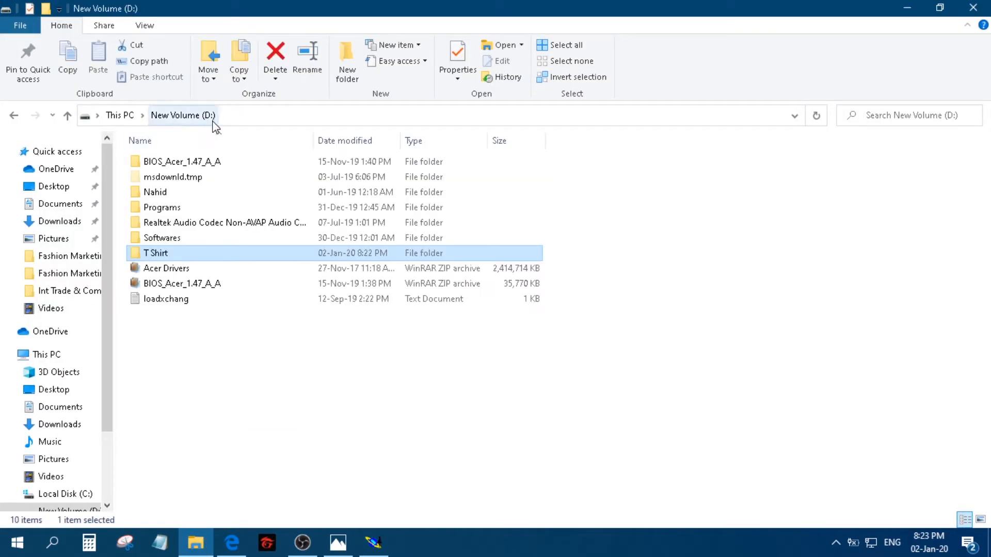
pyautogui.doubleClick(172, 253)
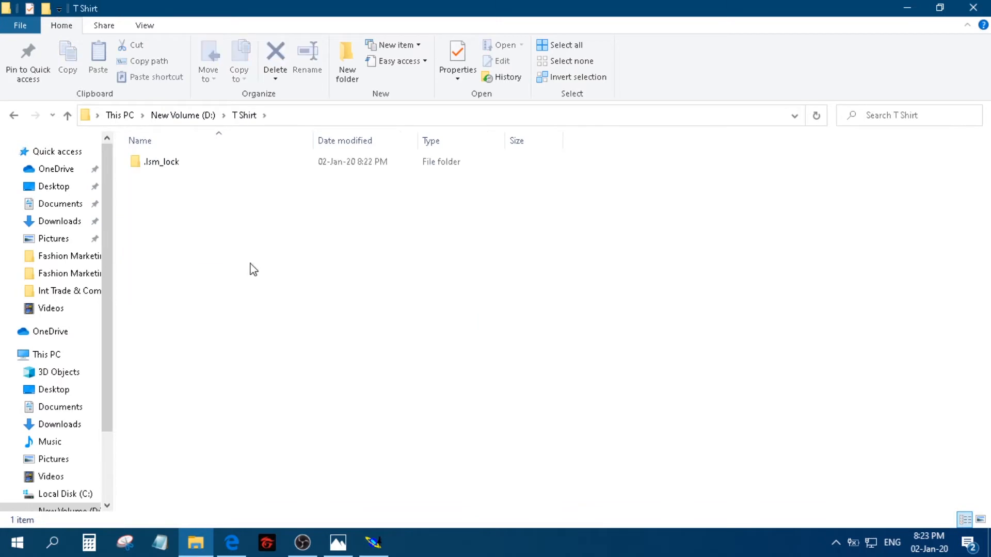
pyautogui.rightClick(251, 264)
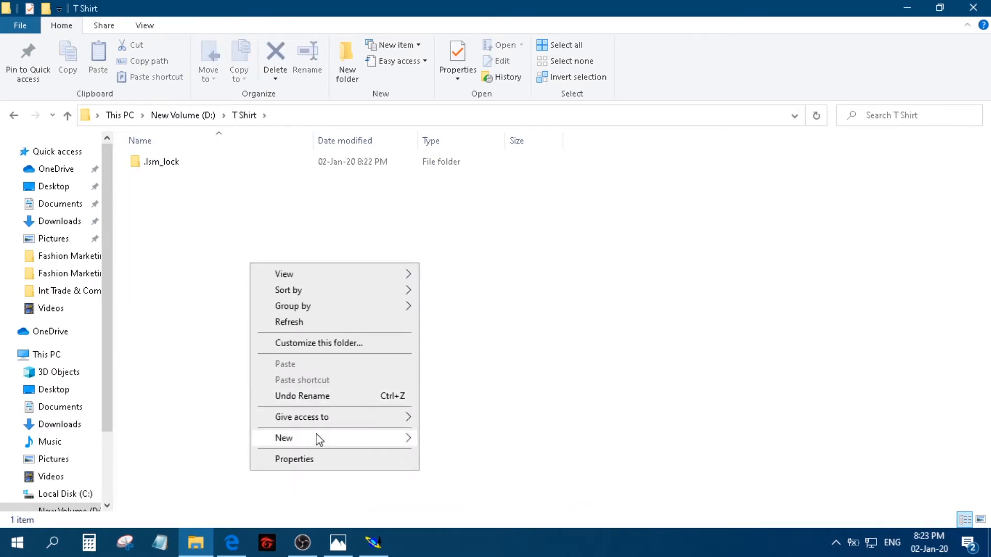
pyautogui.moveTo(323, 441)
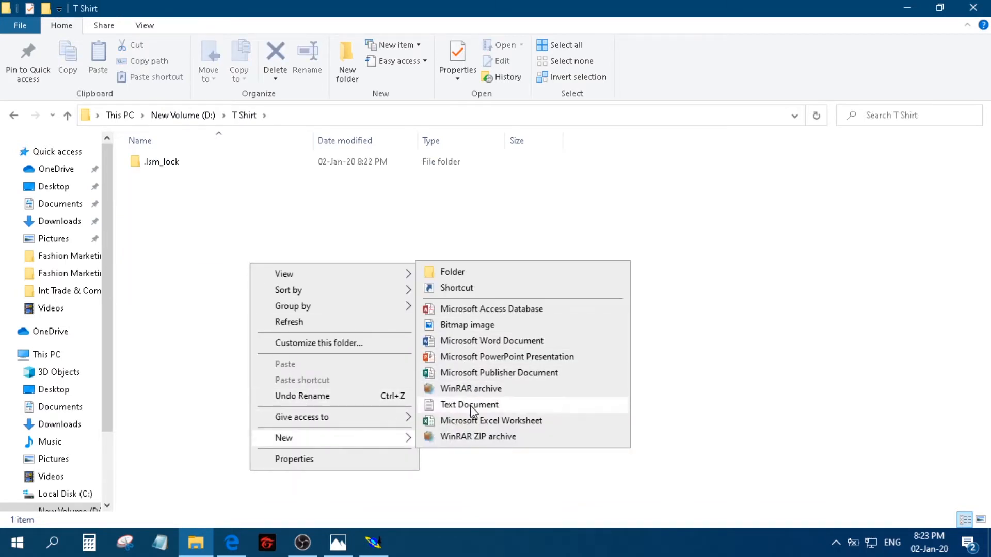
pyautogui.click(455, 403)
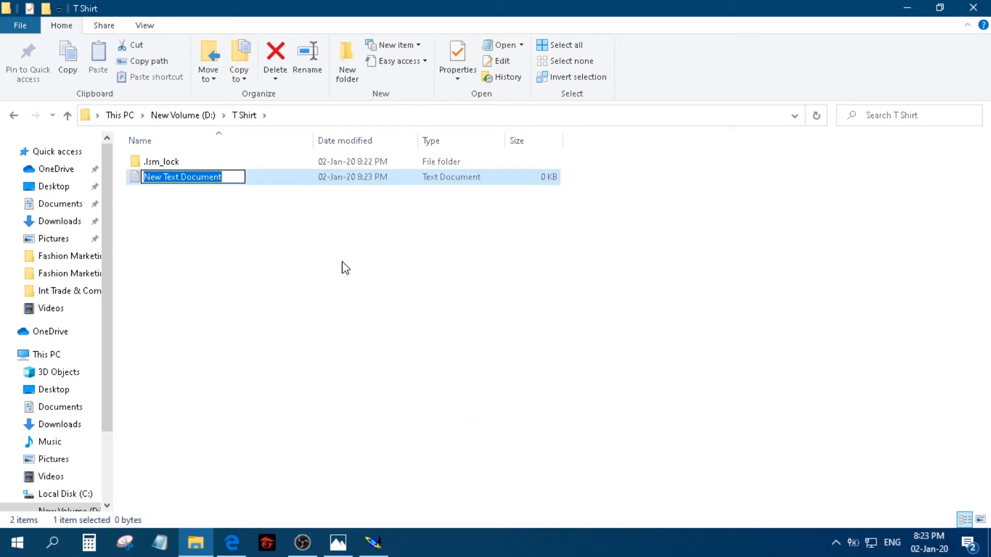
pyautogui.write('Size Chart')
pyautogui.press('Return')
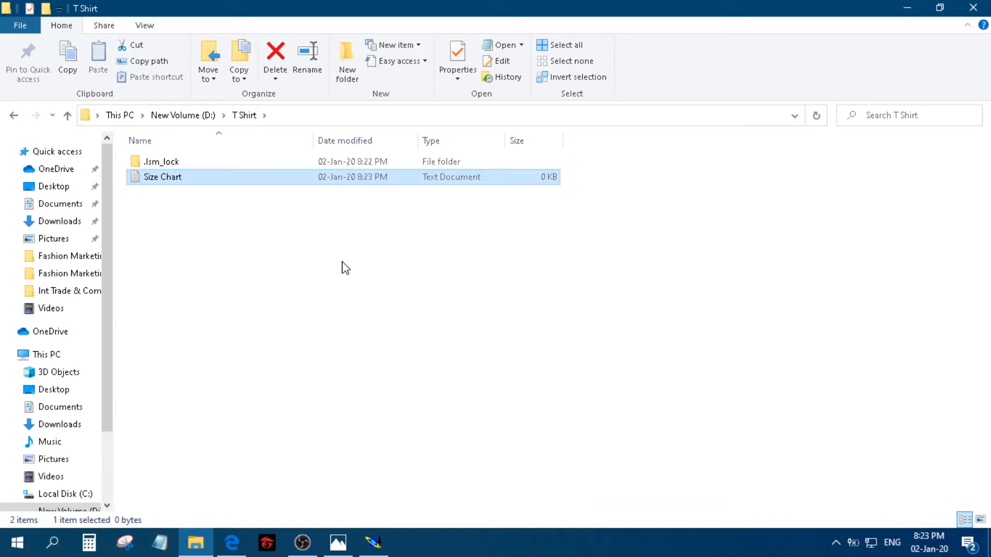
pyautogui.press('Return')
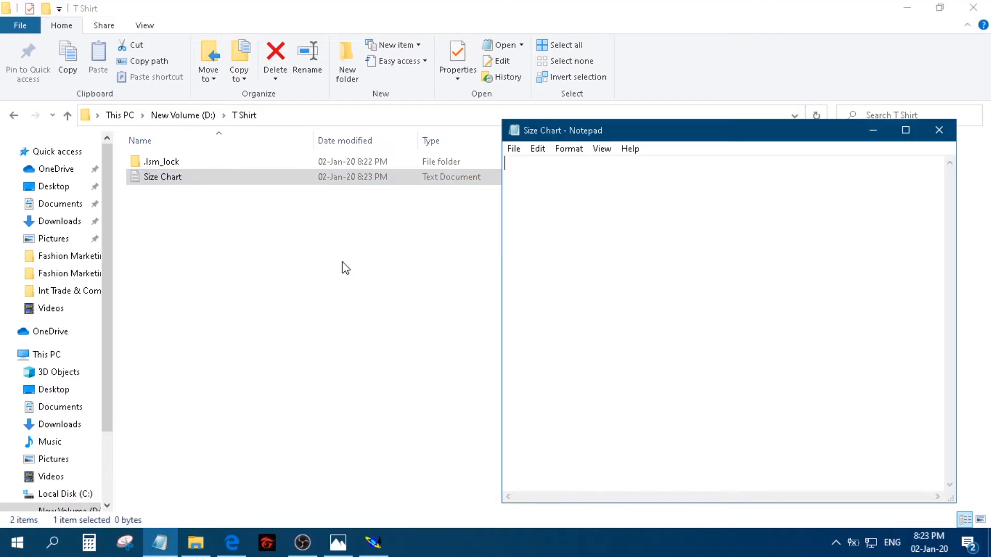
pyautogui.write('alpha')
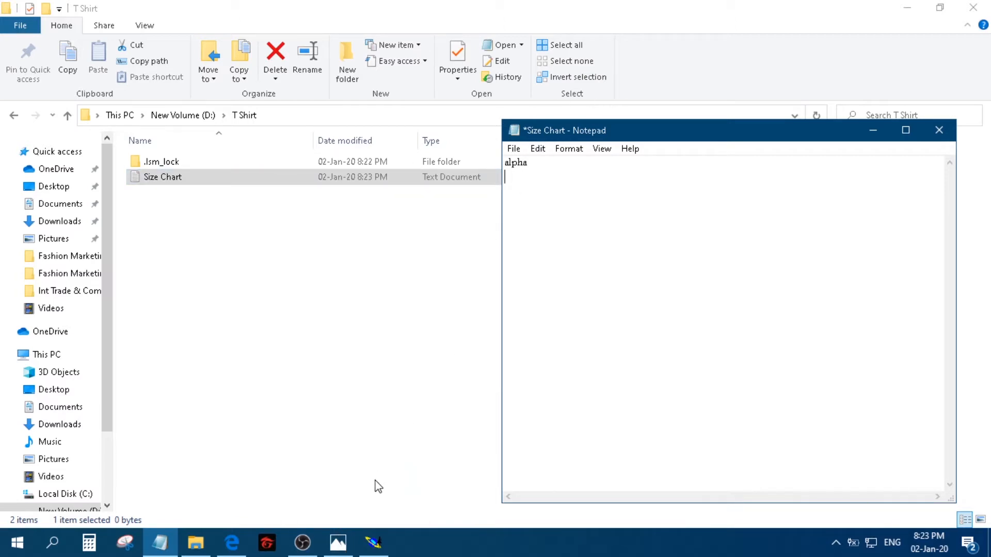
# - Switch to the Measurement.jpg image in Photos and examine the size columns of the measurement chart
pyautogui.click(340, 544)
pyautogui.click(339, 545)
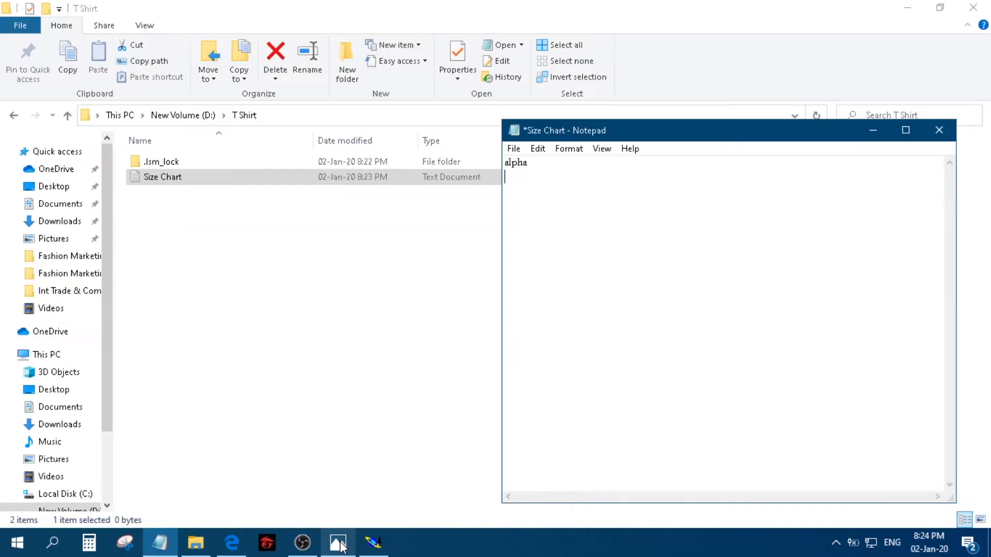
pyautogui.click(339, 544)
pyautogui.scroll(1, 522, 393)
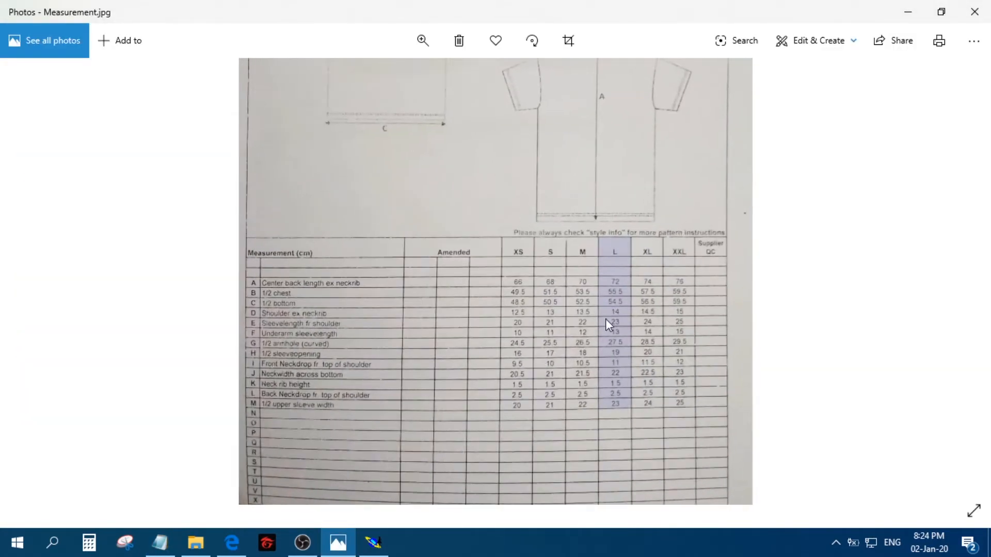
pyautogui.moveTo(536, 366); pyautogui.dragTo(540, 294)
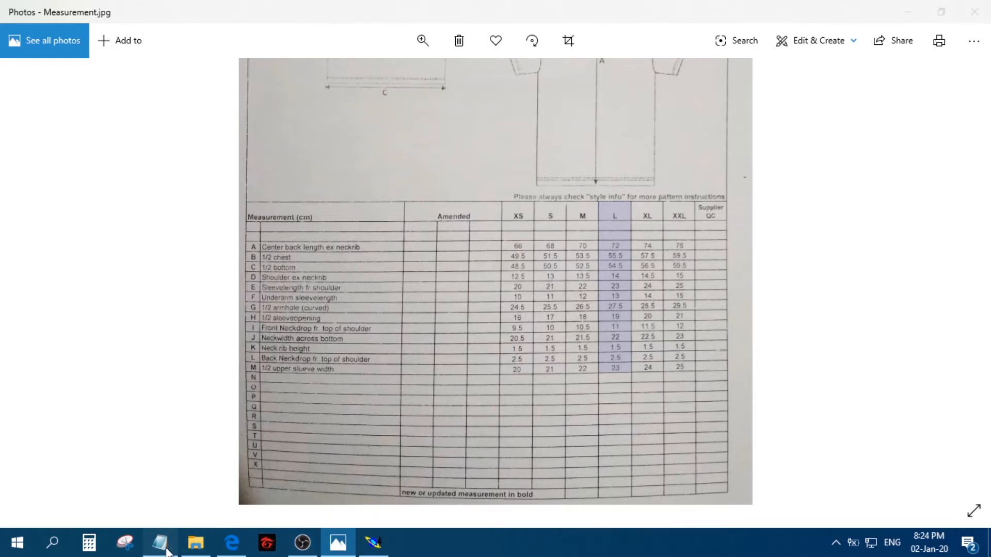
# - Switch back to Notepad and list the sizes XS, S, M, L, XL and XXL on separate lines below "alpha"
pyautogui.click(160, 542)
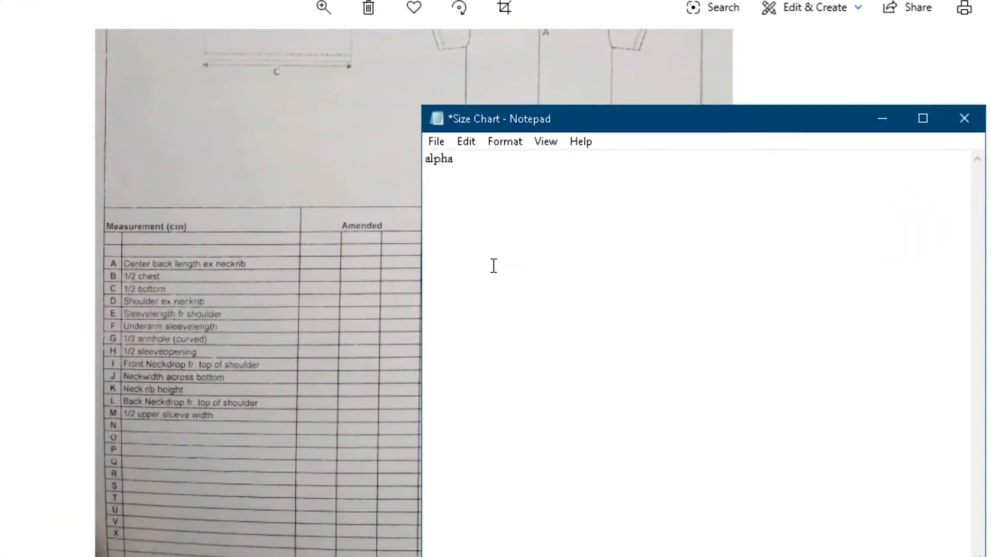
pyautogui.write('S')
pyautogui.press('BackSpace')
pyautogui.write('XS')
pyautogui.press('Return')
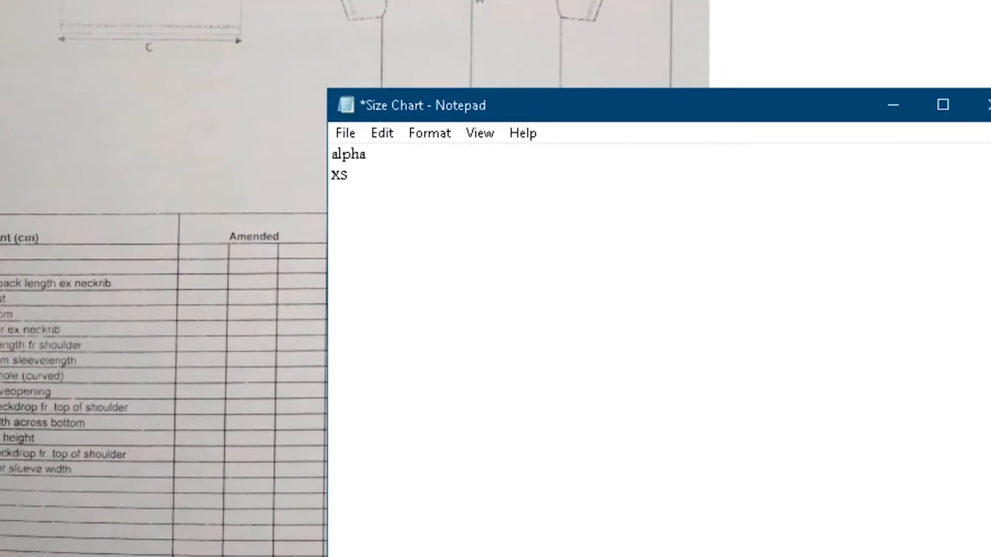
pyautogui.write('S')
pyautogui.press('Return')
pyautogui.write('M')
pyautogui.press('Return')
pyautogui.write('L')
pyautogui.press('Return')
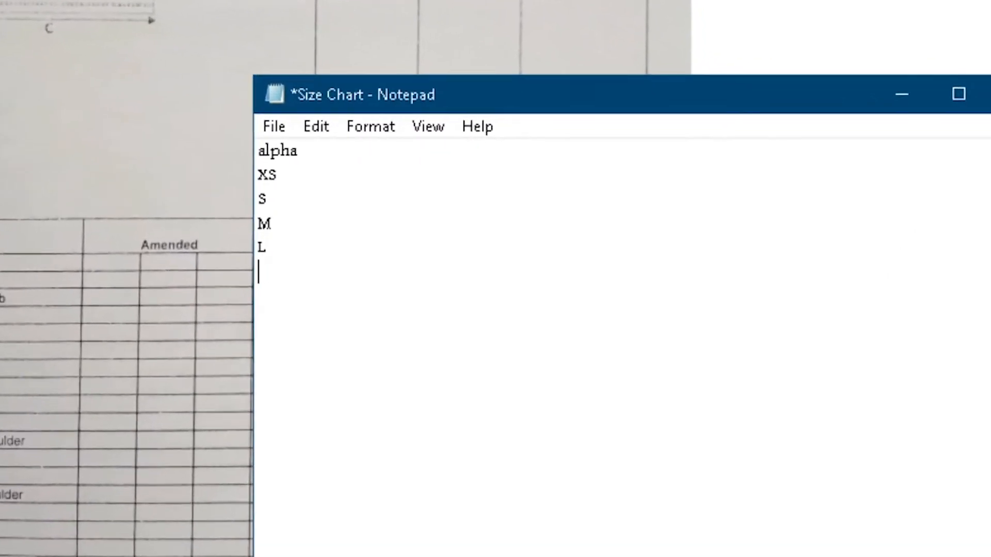
pyautogui.write('XL')
pyautogui.press('Return')
pyautogui.press('Return')
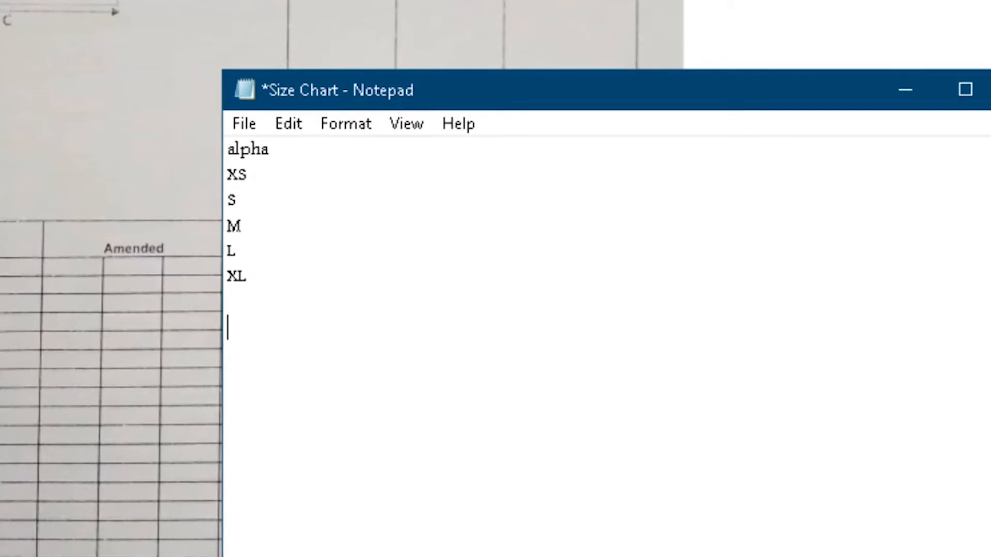
pyautogui.write('XXL')
# - Mark L as the base size by prefixing it with an asterisk, then save and close the Size Chart file and return to its folder
pyautogui.press('Up')
pyautogui.press('Up')
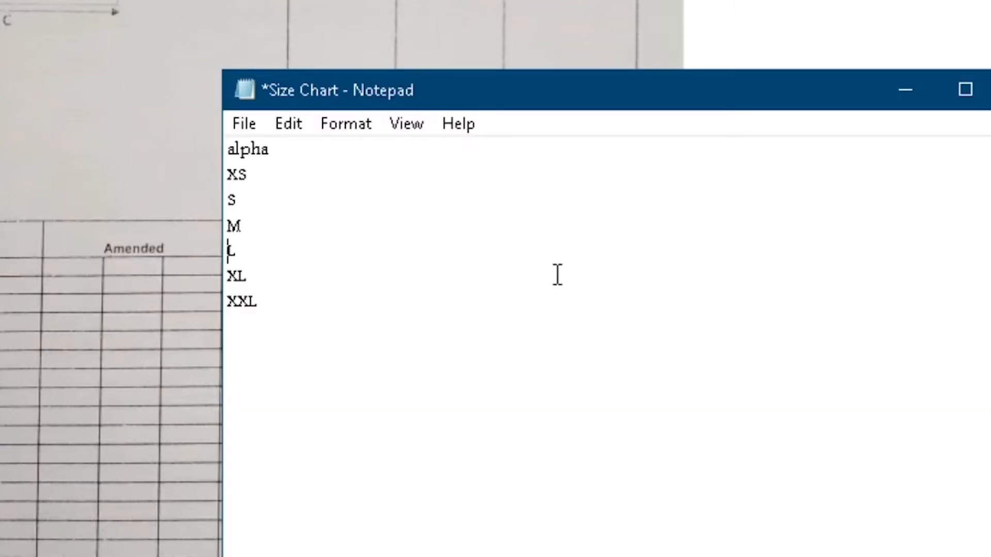
pyautogui.write('*')
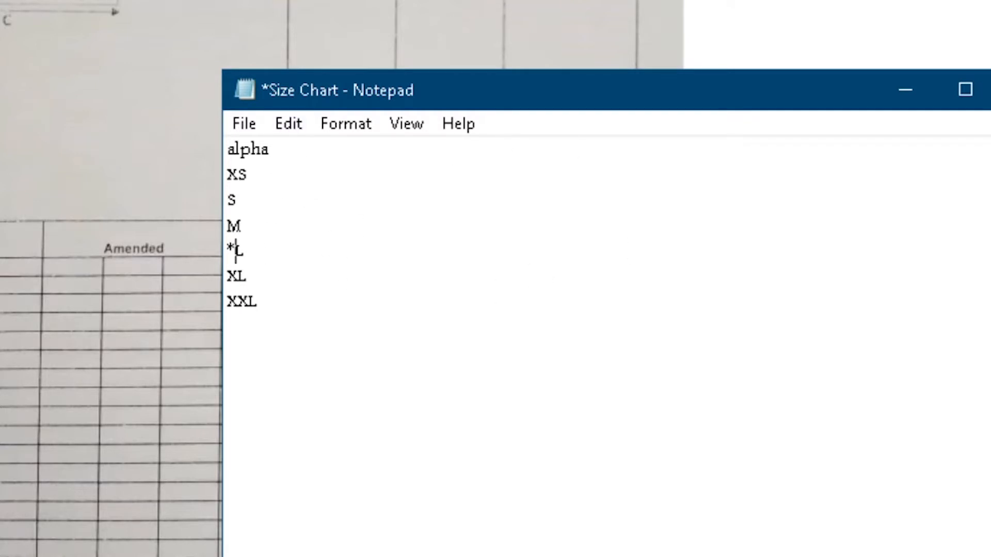
pyautogui.click(242, 338)
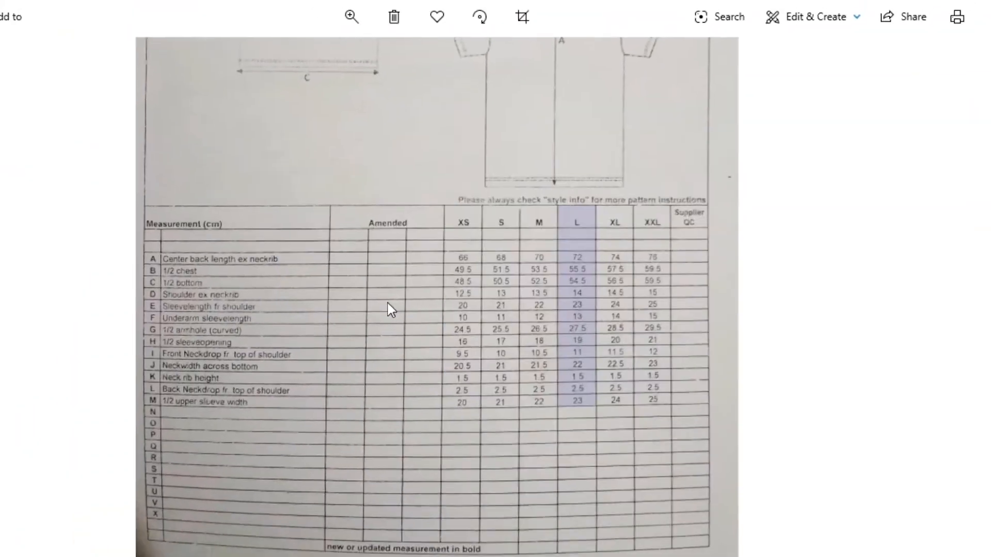
pyautogui.click(907, 10)
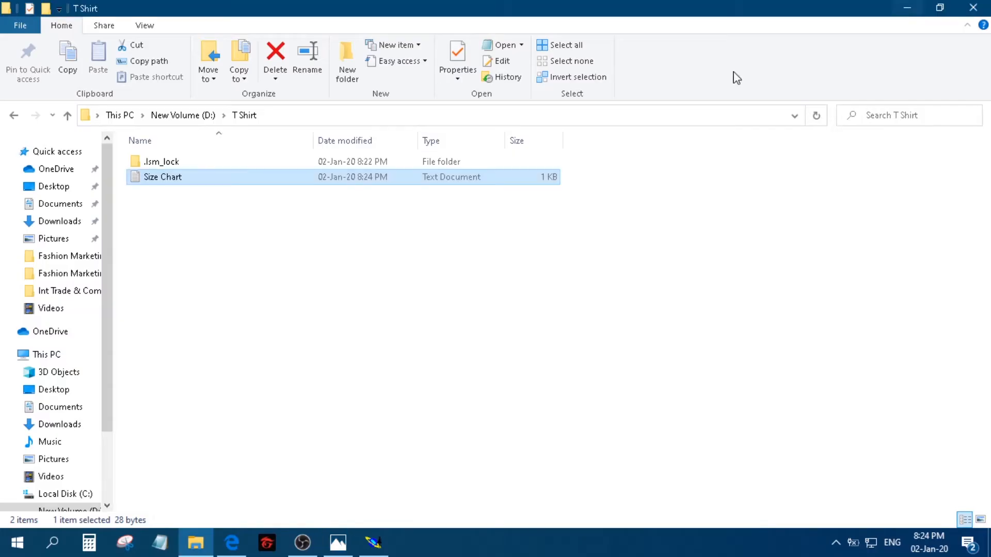
pyautogui.rightClick(237, 285)
pyautogui.click(266, 341)
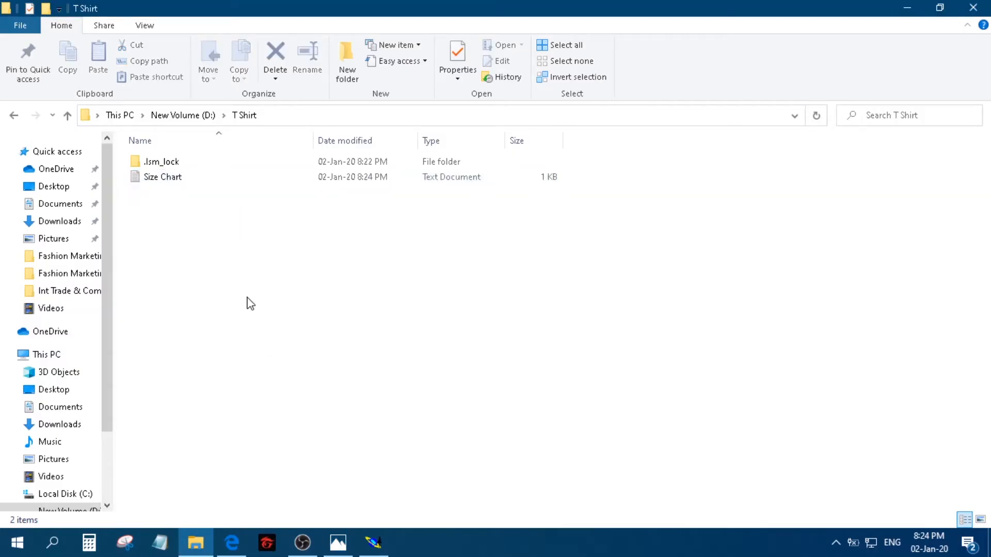
# - Switch back to Modaris and look through the function groups from Points,Lines to Measure.,Assembly,Variants
pyautogui.click(373, 543)
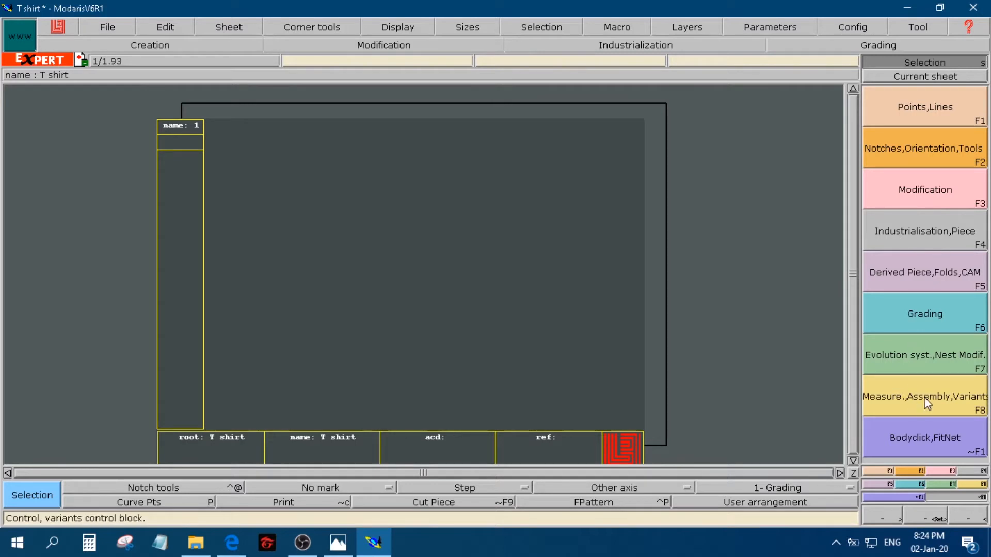
pyautogui.click(884, 473)
pyautogui.click(911, 472)
pyautogui.click(944, 472)
pyautogui.click(971, 478)
pyautogui.click(875, 482)
pyautogui.click(918, 484)
pyautogui.click(944, 488)
pyautogui.click(888, 484)
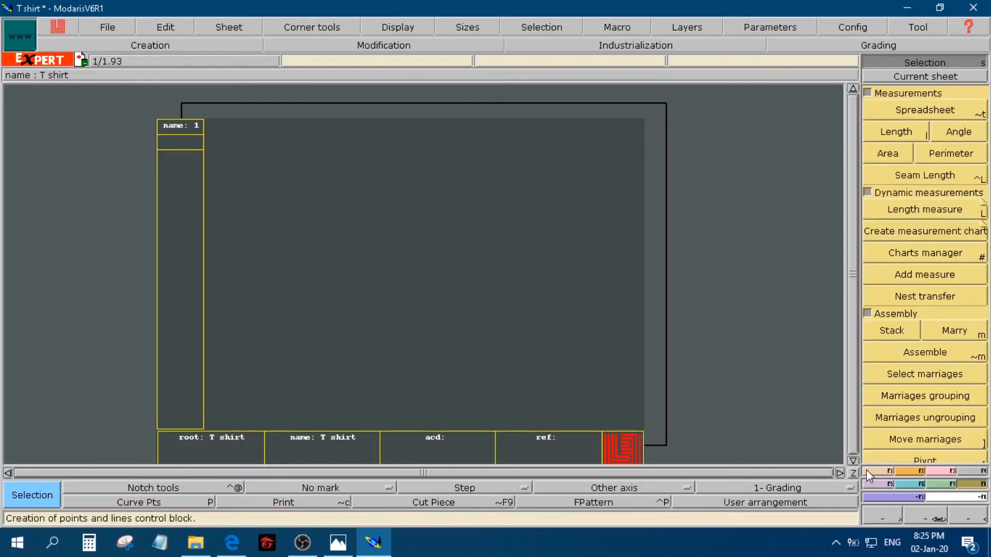
pyautogui.click(869, 470)
pyautogui.click(893, 473)
pyautogui.click(895, 473)
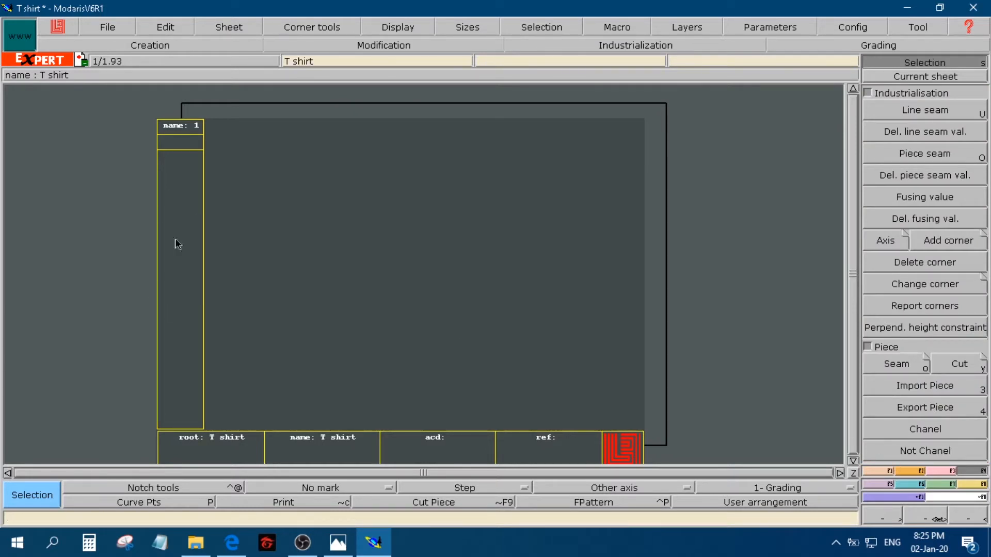
pyautogui.press('F5')
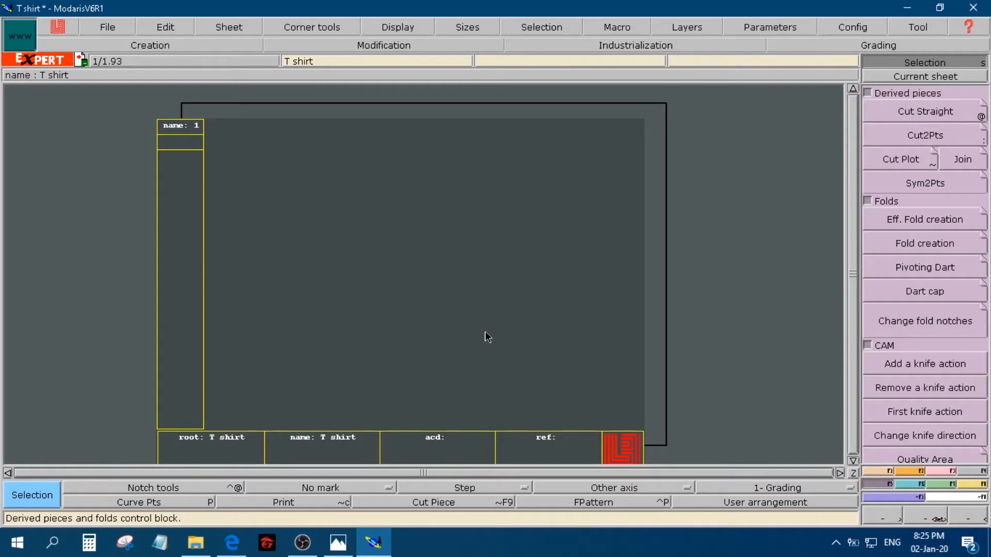
pyautogui.press('F6')
# - Import the Size Chart text file from D:/T Shirt into the model as its evolution system with Imp. EVT
pyautogui.press('F7')
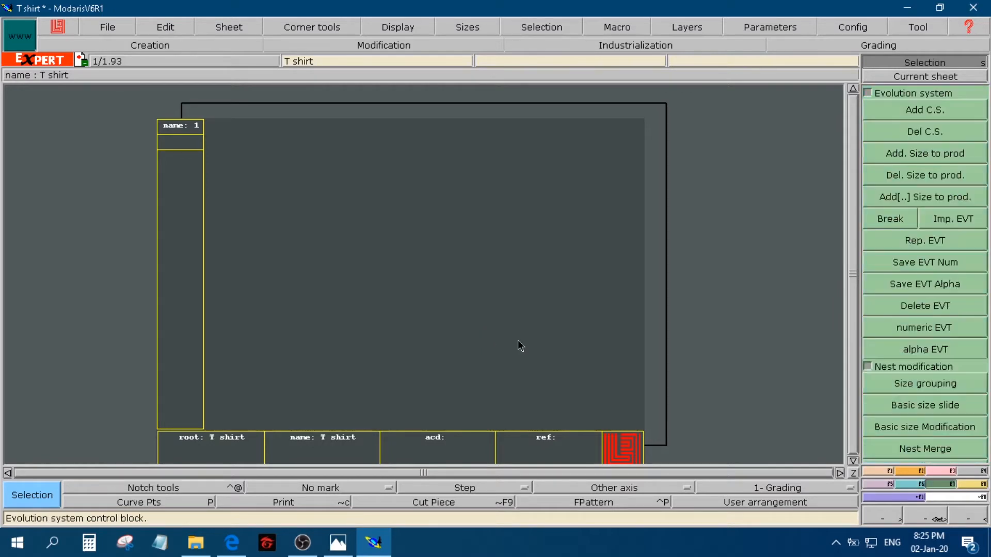
pyautogui.click(964, 222)
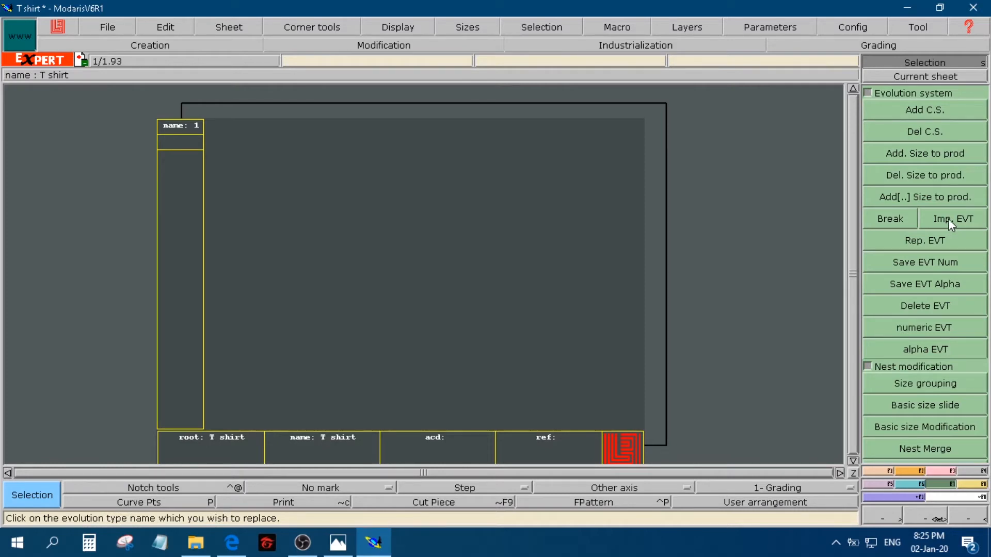
pyautogui.click(950, 221)
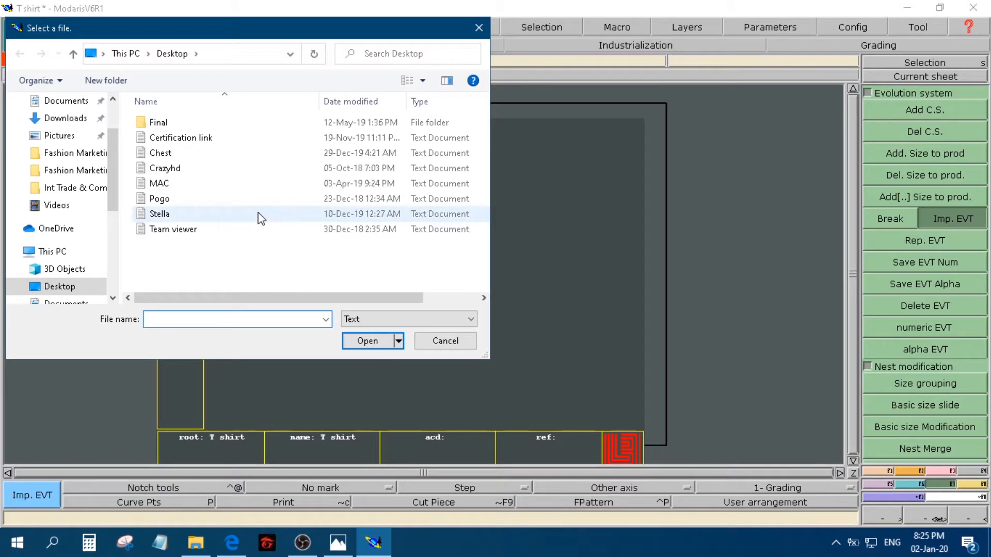
pyautogui.click(120, 56)
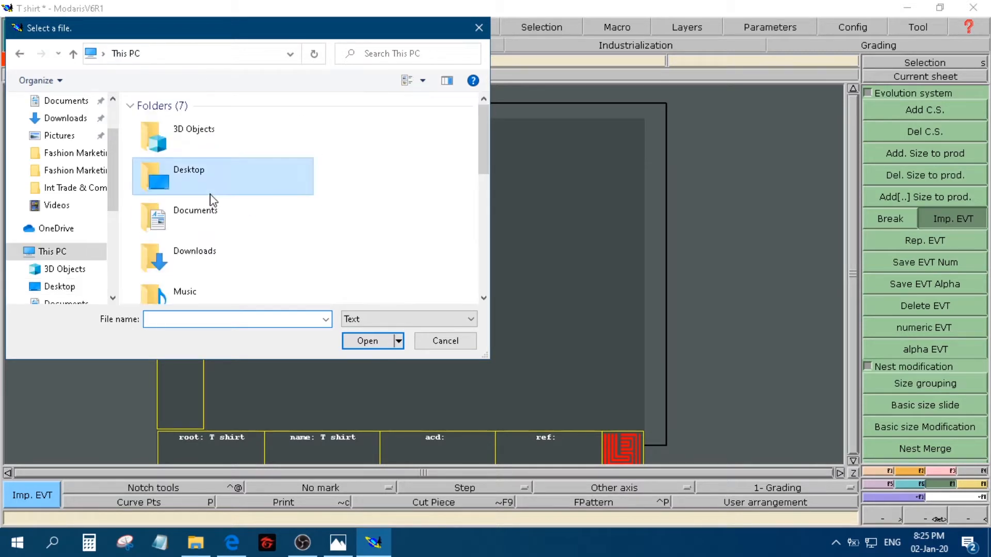
pyautogui.scroll(-5, 283, 233)
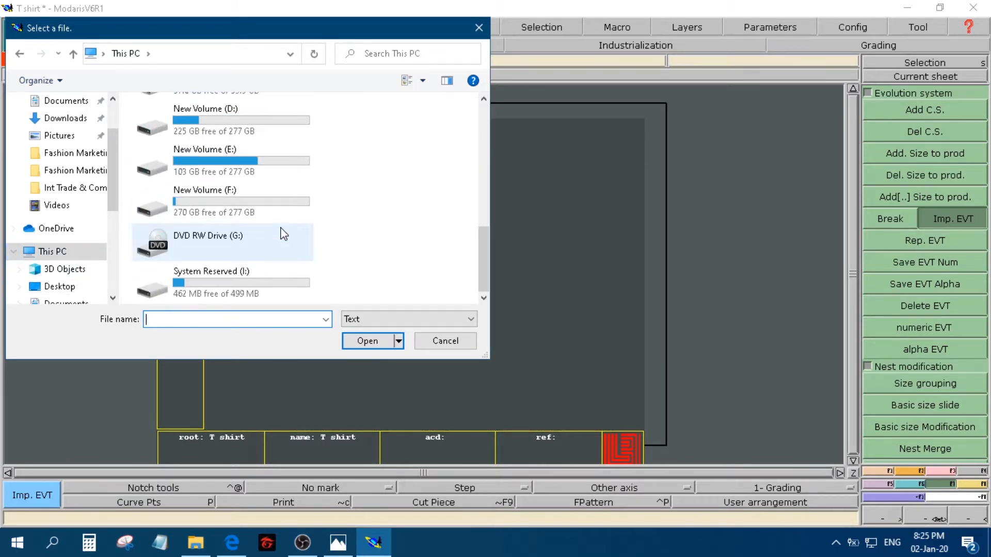
pyautogui.scroll(2, 283, 233)
pyautogui.click(245, 216)
pyautogui.doubleClick(244, 212)
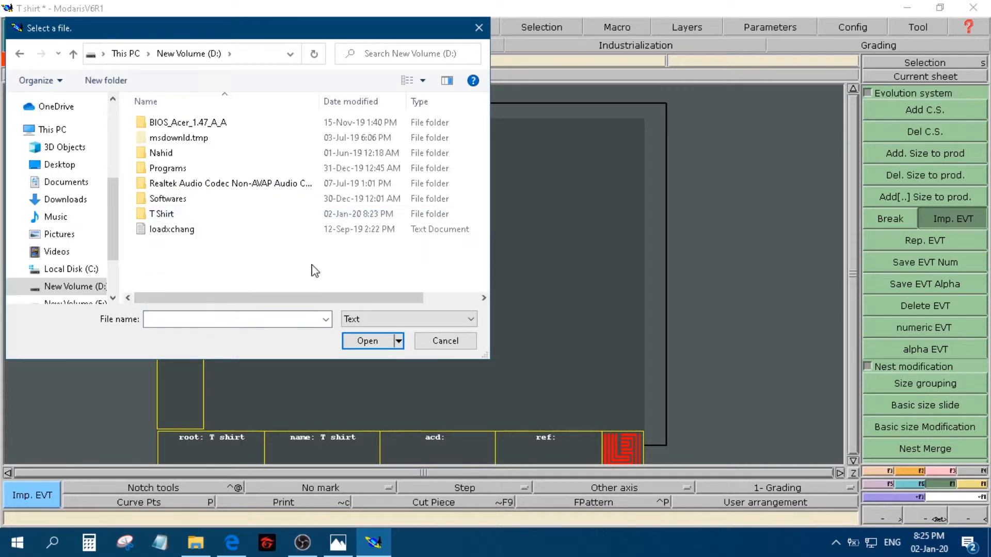
pyautogui.doubleClick(162, 214)
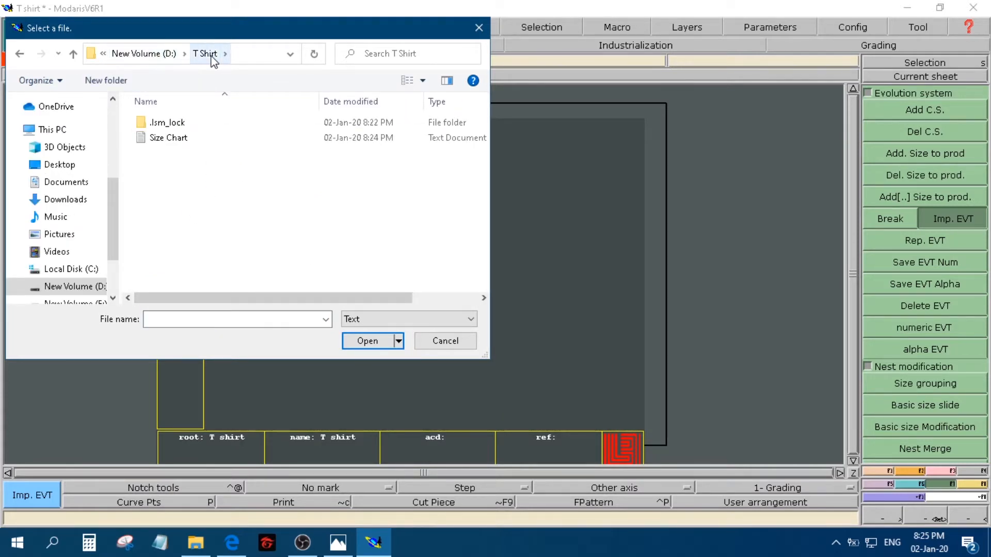
pyautogui.doubleClick(185, 138)
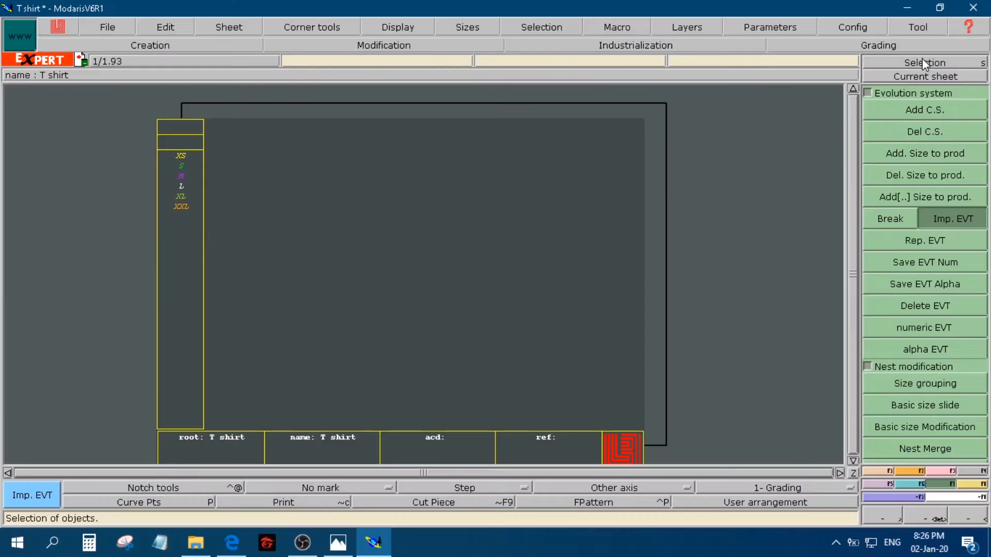
pyautogui.click(921, 61)
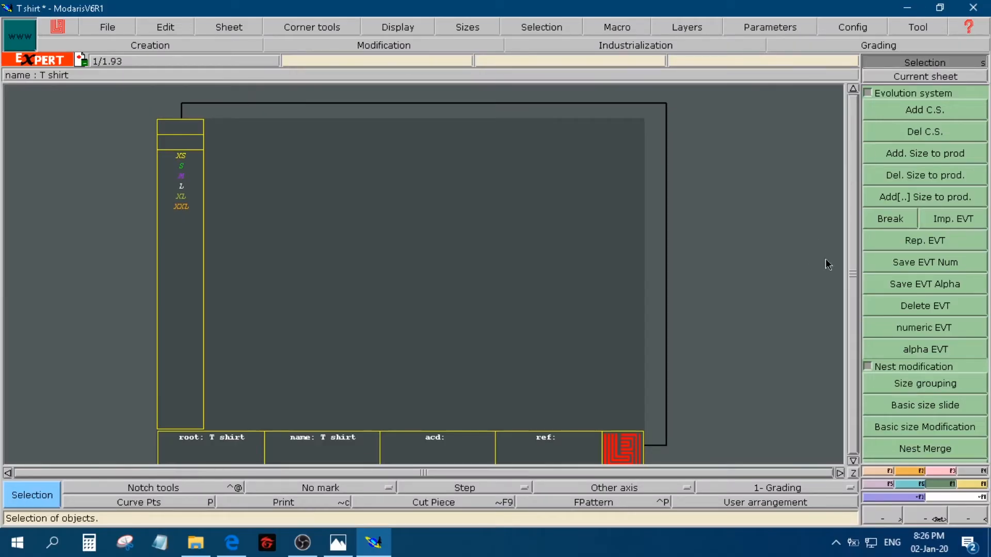
# - Switch to the Measurement.jpg chart in Photos to check the size table, and return to Modaris
pyautogui.click(341, 547)
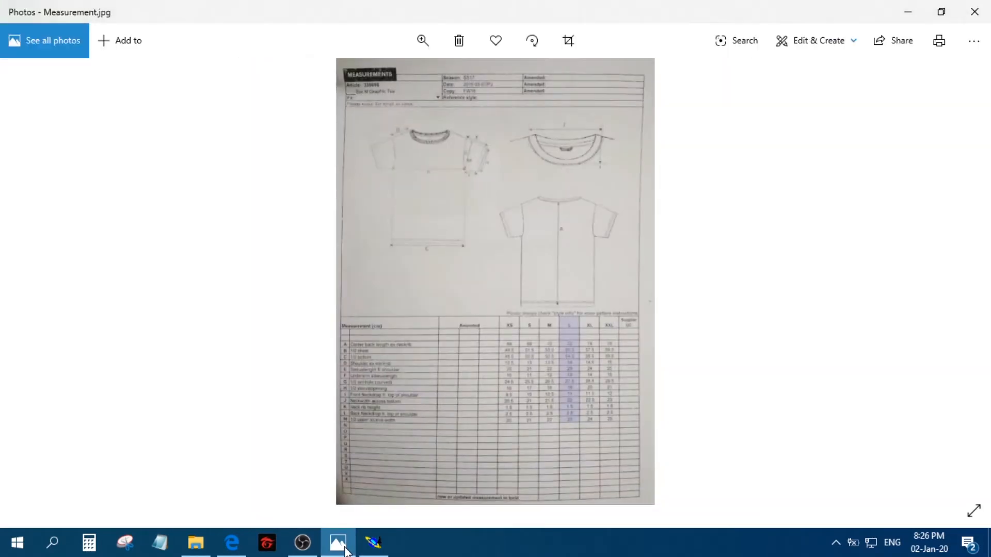
pyautogui.scroll(3, 432, 416)
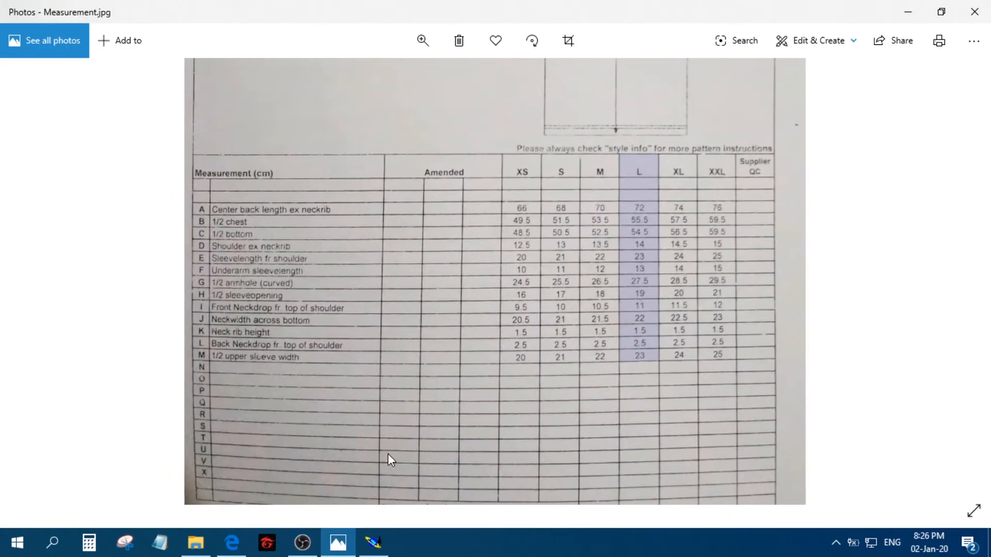
pyautogui.click(341, 547)
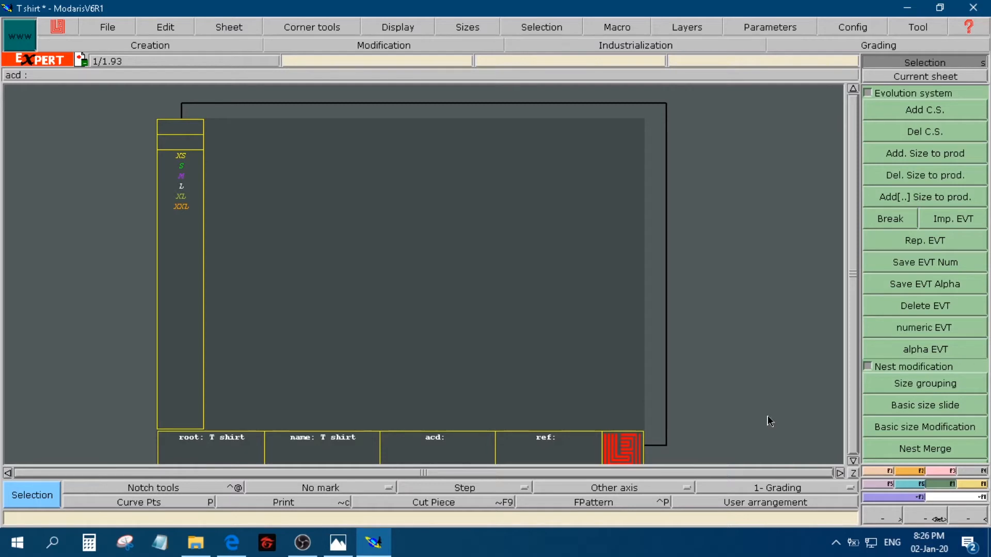
# - Draw a rectangle about 18 cm wide and 17 cm high on the T shirt sheet with the Rectangle tool
pyautogui.click(890, 471)
pyautogui.press('F2')
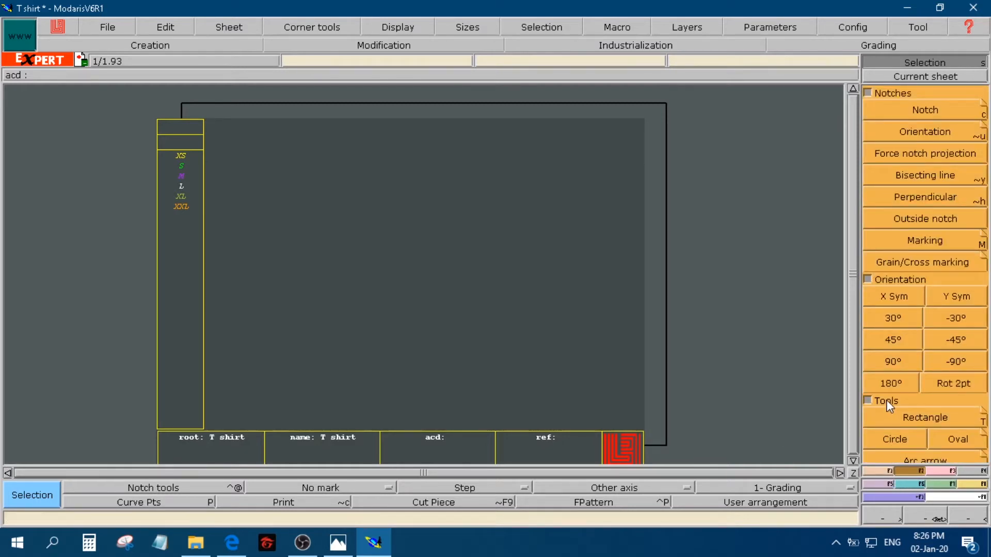
pyautogui.click(925, 419)
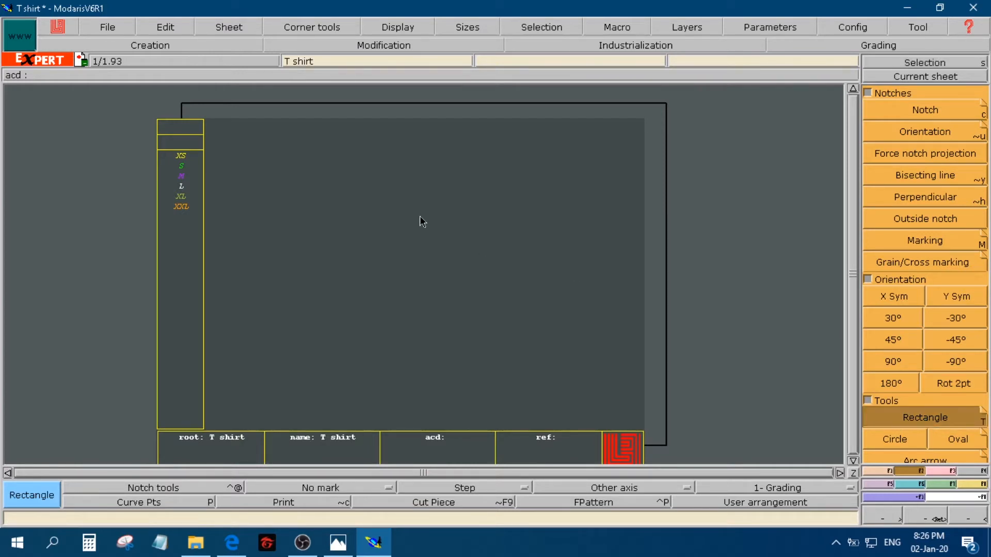
pyautogui.moveTo(271, 155); pyautogui.dragTo(537, 412)
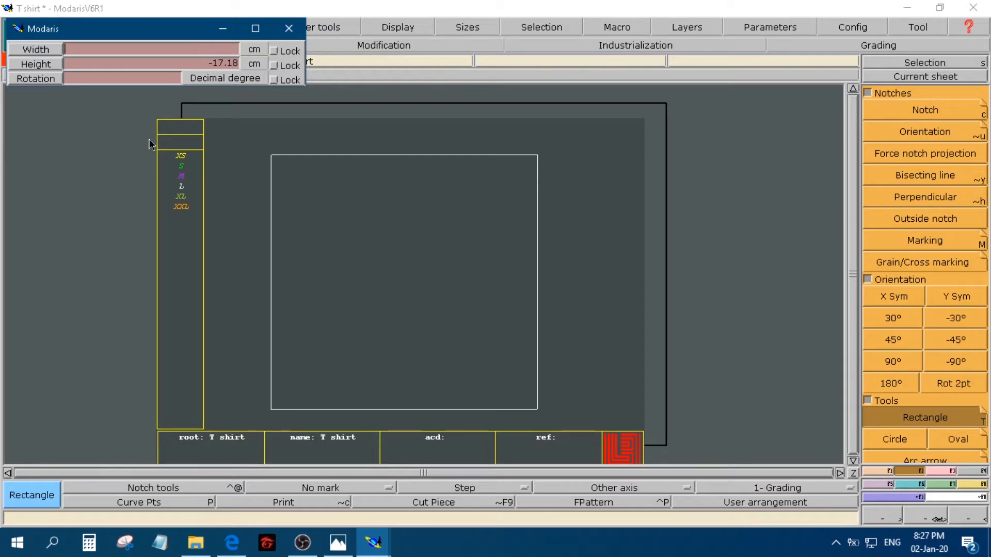
pyautogui.write('17.96')
pyautogui.press('Tab')
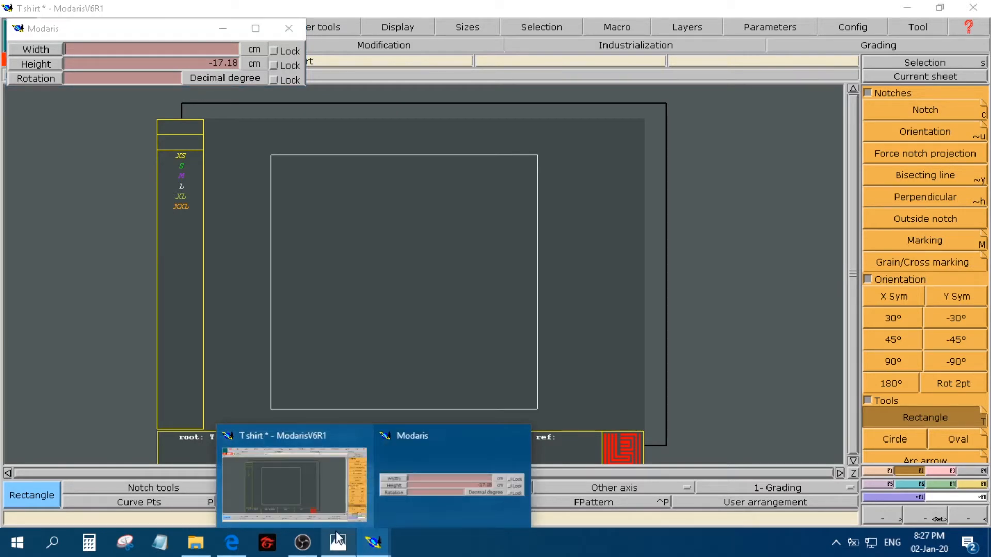
# - Switch to the measurement chart in Photos and examine the front, back and neck drawings against the lettered body measurements
pyautogui.click(351, 550)
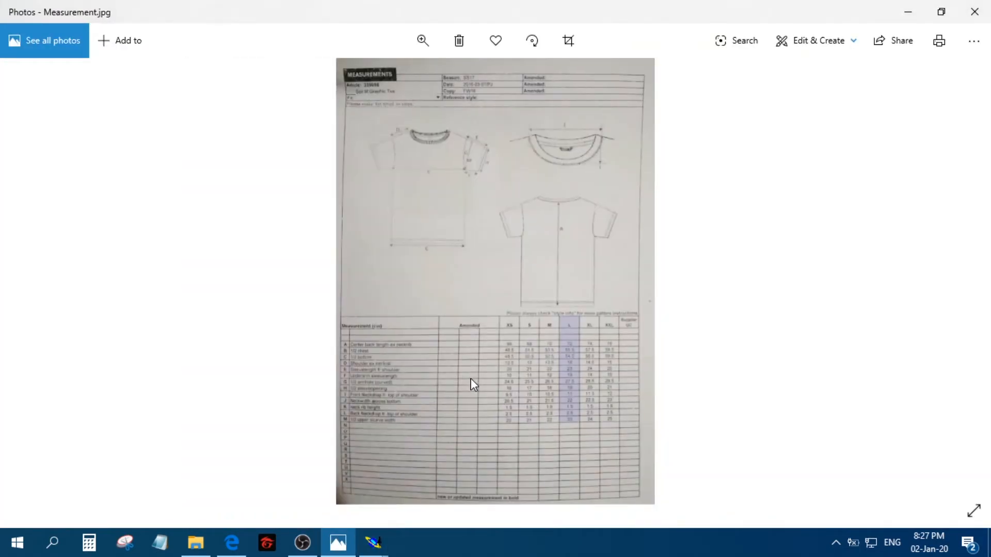
pyautogui.scroll(4, 471, 382)
pyautogui.scroll(5, 497, 338)
pyautogui.moveTo(491, 434); pyautogui.dragTo(492, 420)
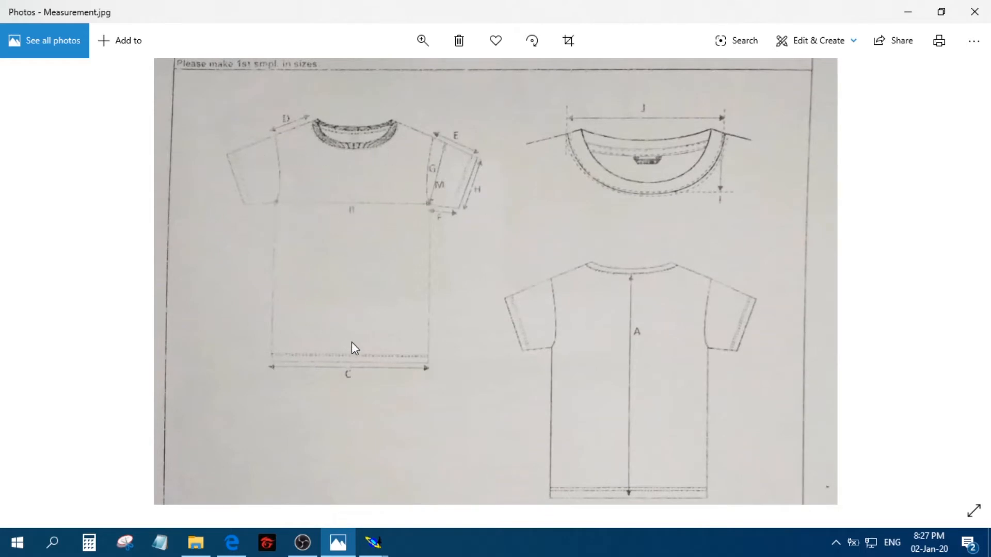
pyautogui.scroll(-5, 420, 265)
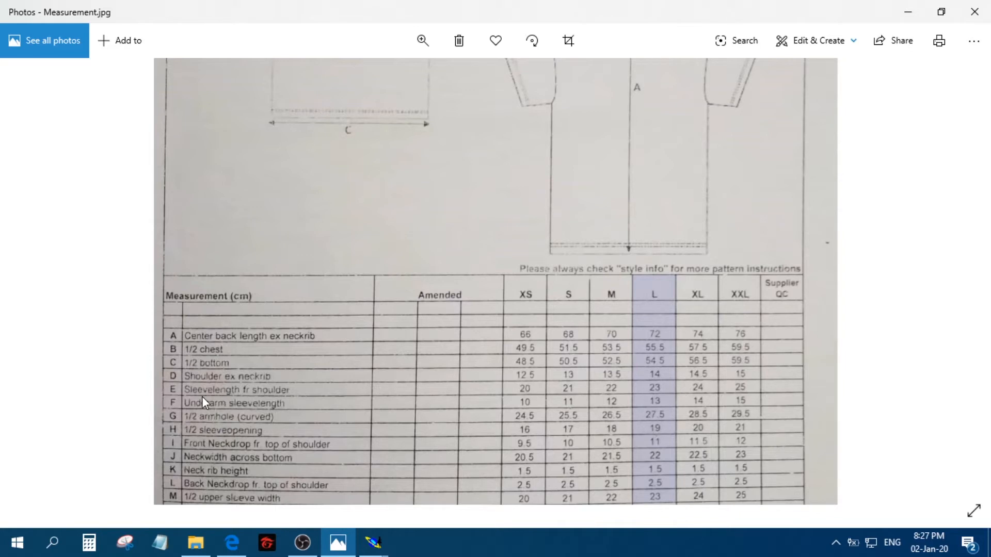
pyautogui.scroll(6, 294, 304)
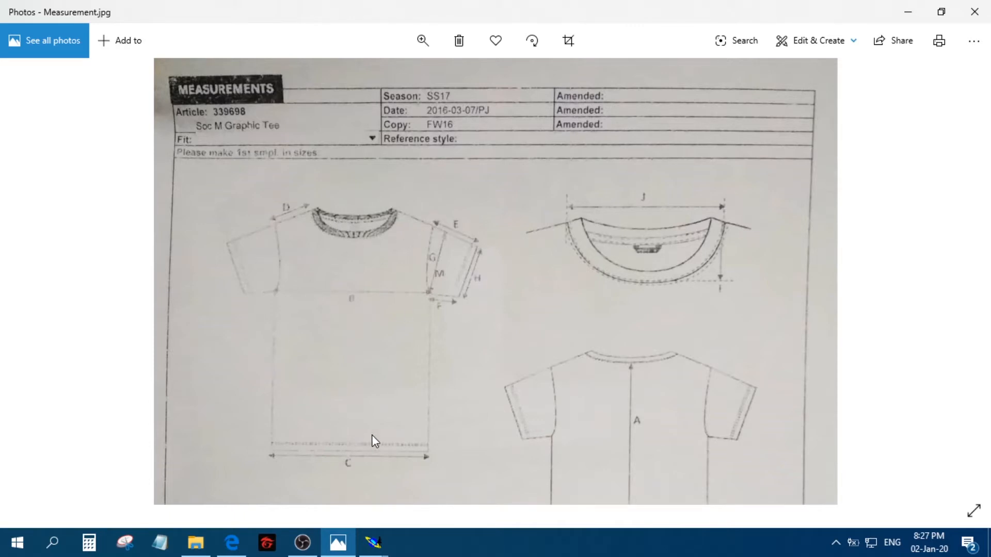
pyautogui.moveTo(382, 492); pyautogui.dragTo(363, 411)
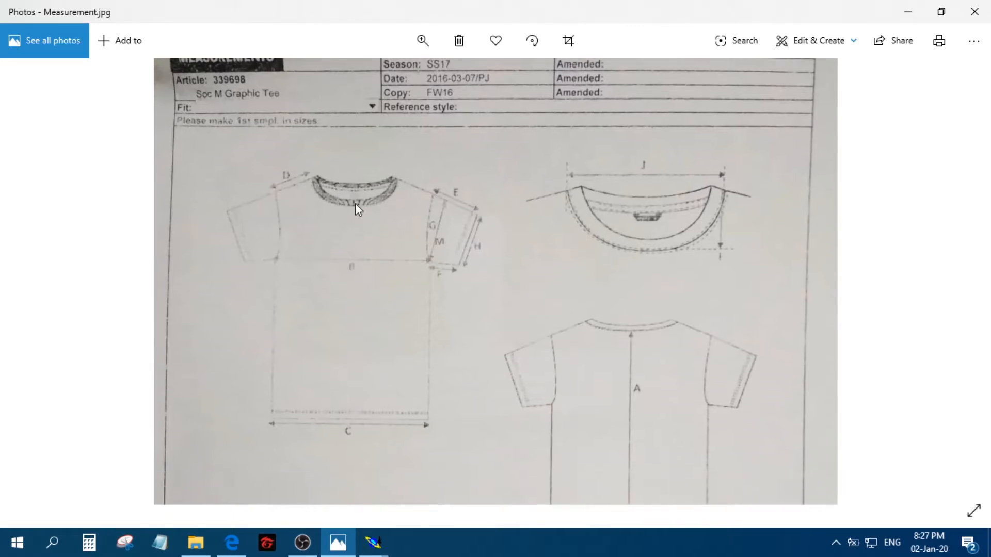
pyautogui.moveTo(635, 486); pyautogui.dragTo(637, 308)
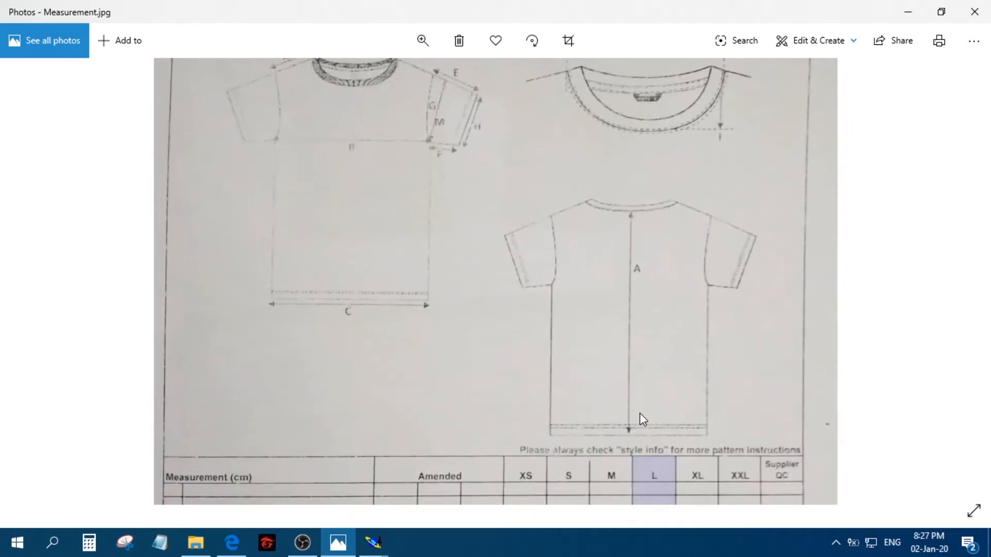
pyautogui.scroll(3, 497, 361)
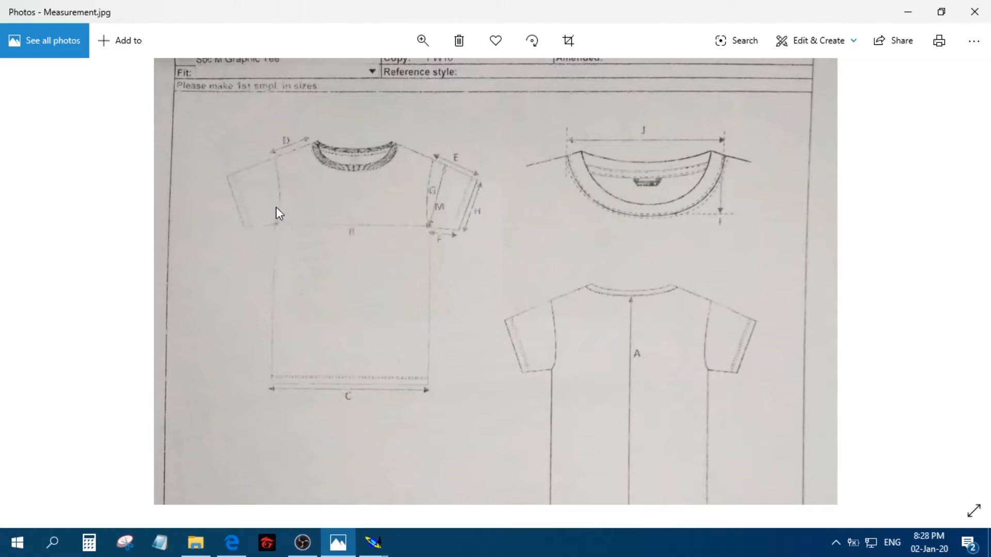
pyautogui.scroll(-3, 487, 344)
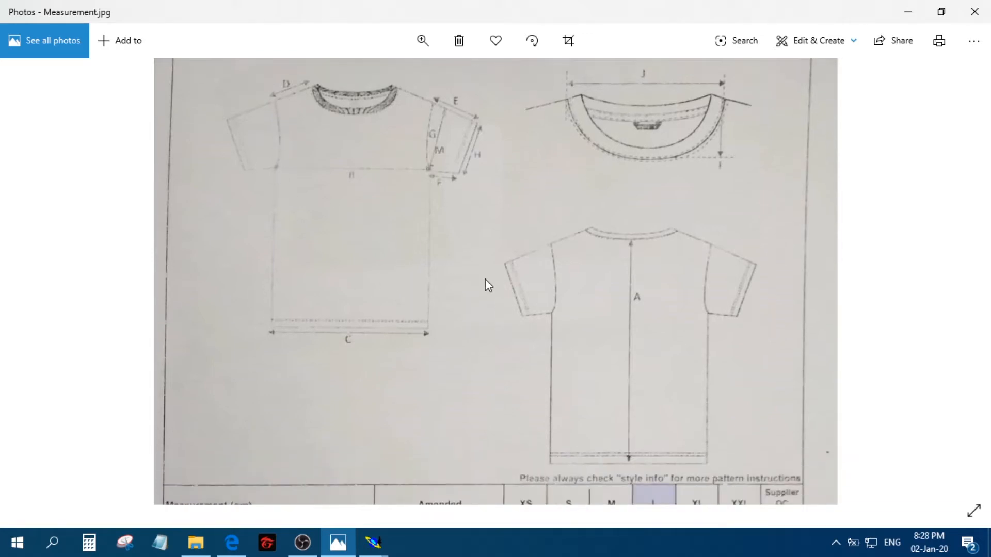
pyautogui.scroll(1, 471, 307)
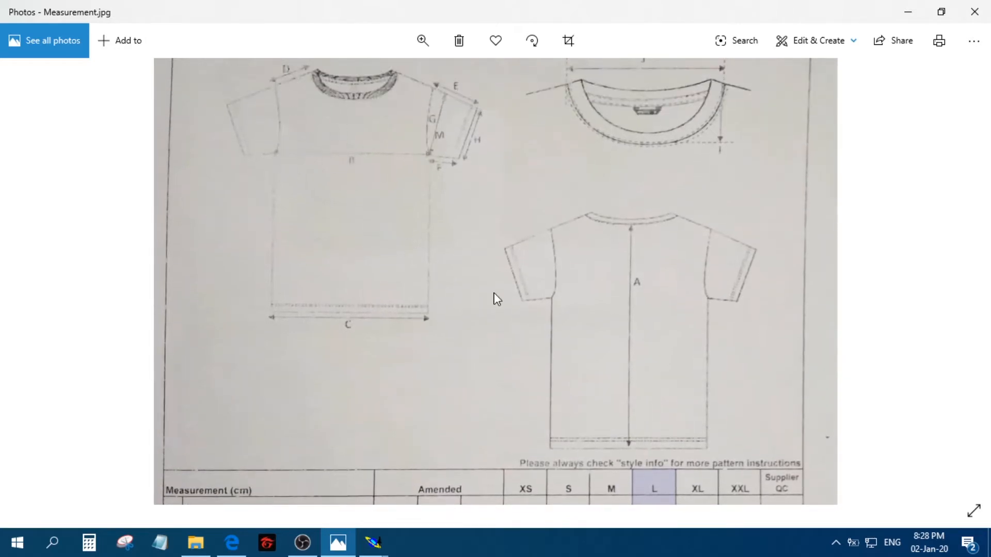
pyautogui.scroll(1, 491, 304)
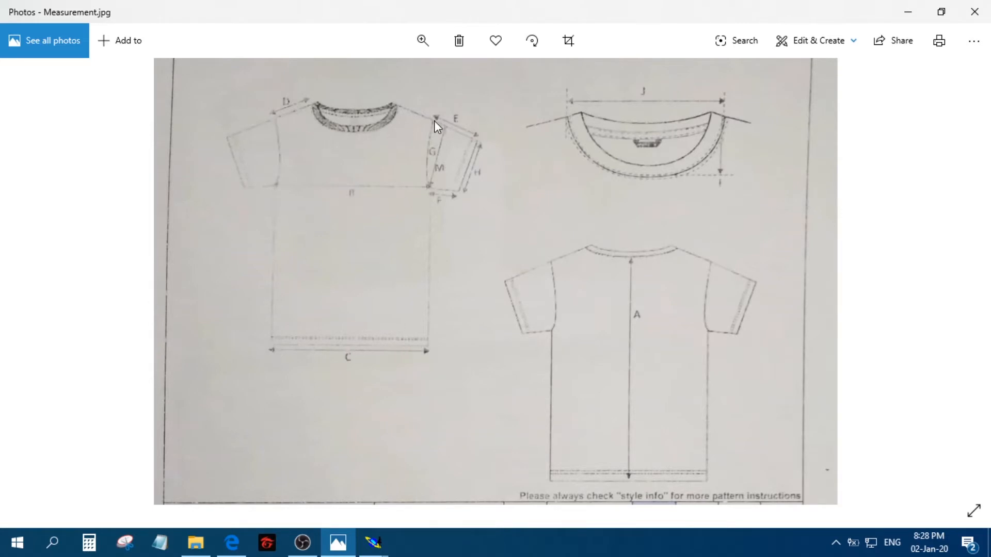
pyautogui.scroll(-7, 481, 292)
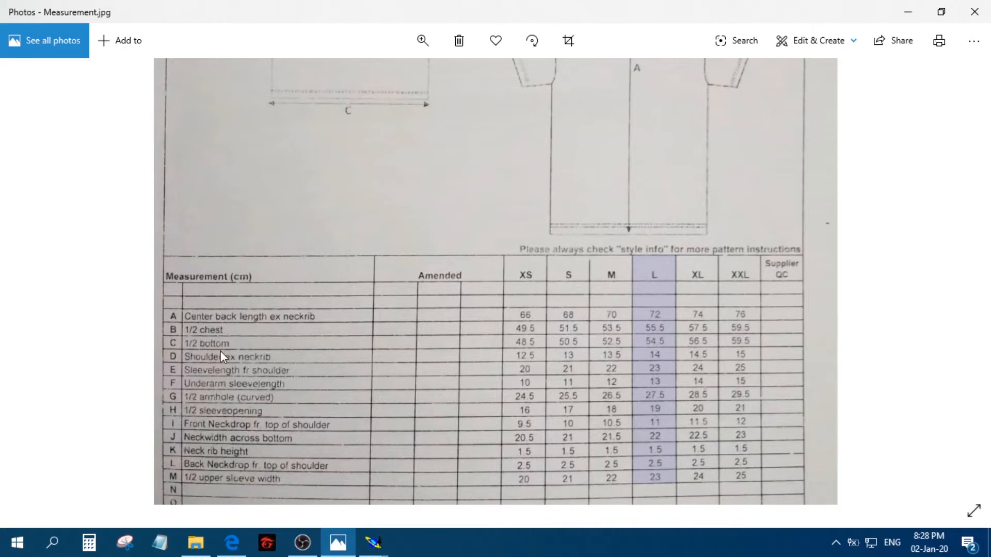
# - Switch back to Modaris and enter 55.5 cm as the rectangle's width
pyautogui.click(375, 541)
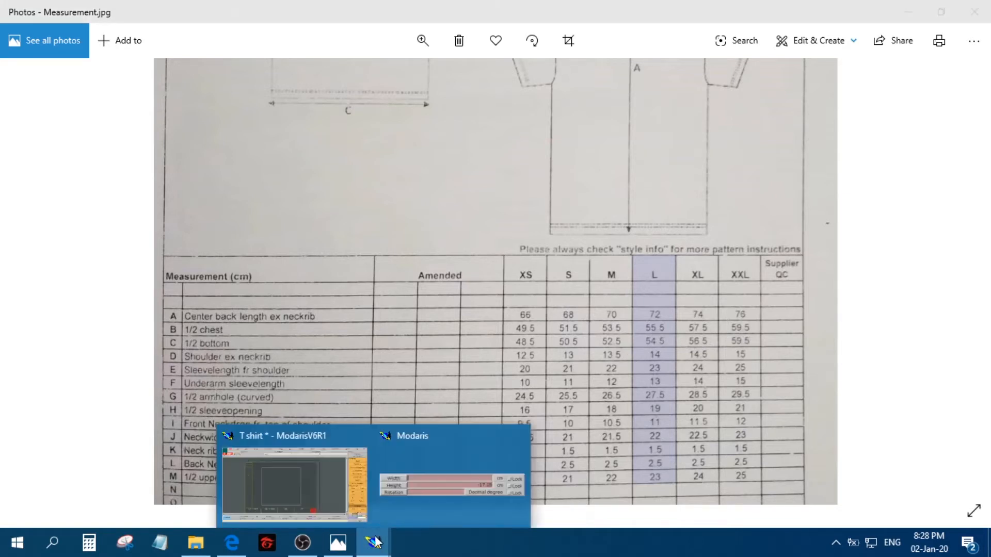
pyautogui.click(336, 479)
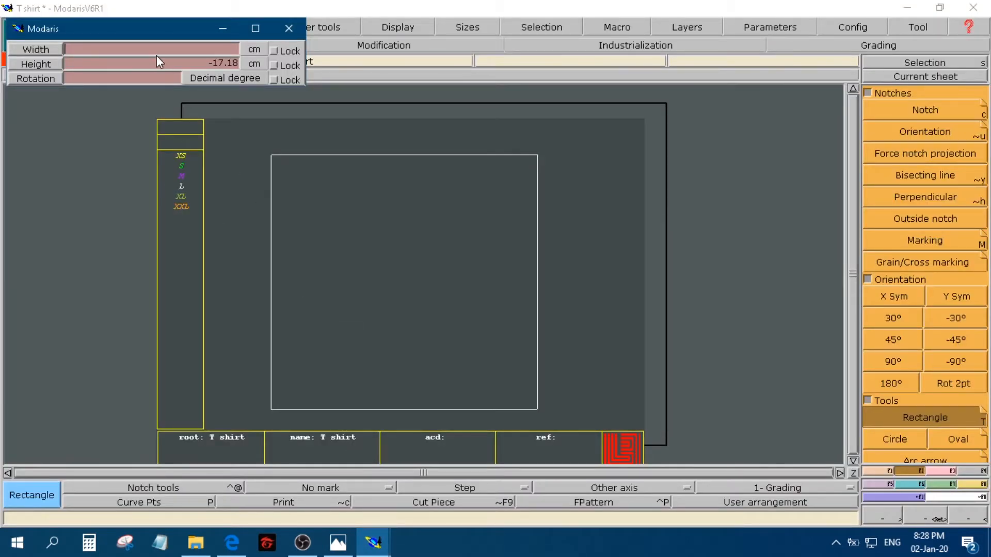
pyautogui.write('55.5')
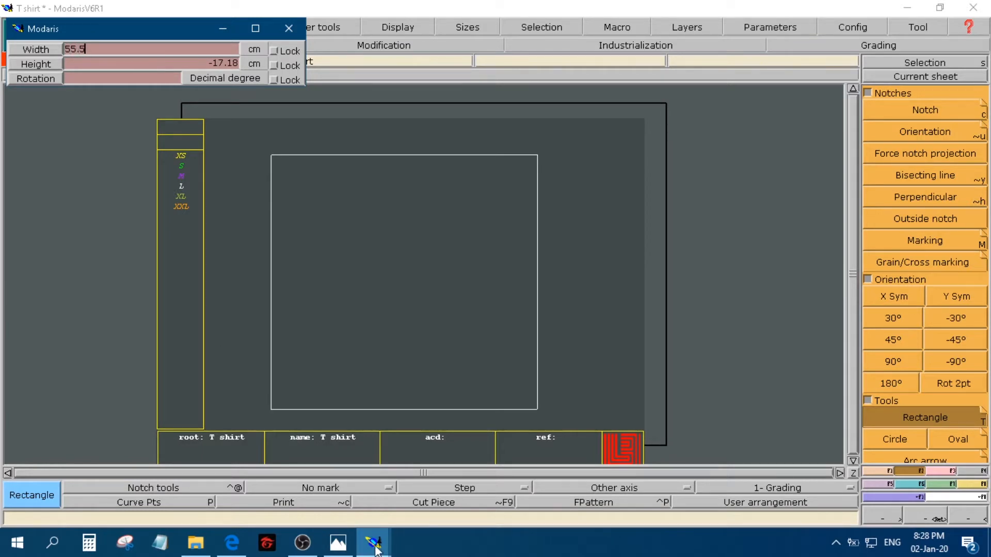
# - Return to the measurement chart and check how 1/2 chest is measured on the front drawing and its size L value
pyautogui.moveTo(376, 549)
pyautogui.click(338, 543)
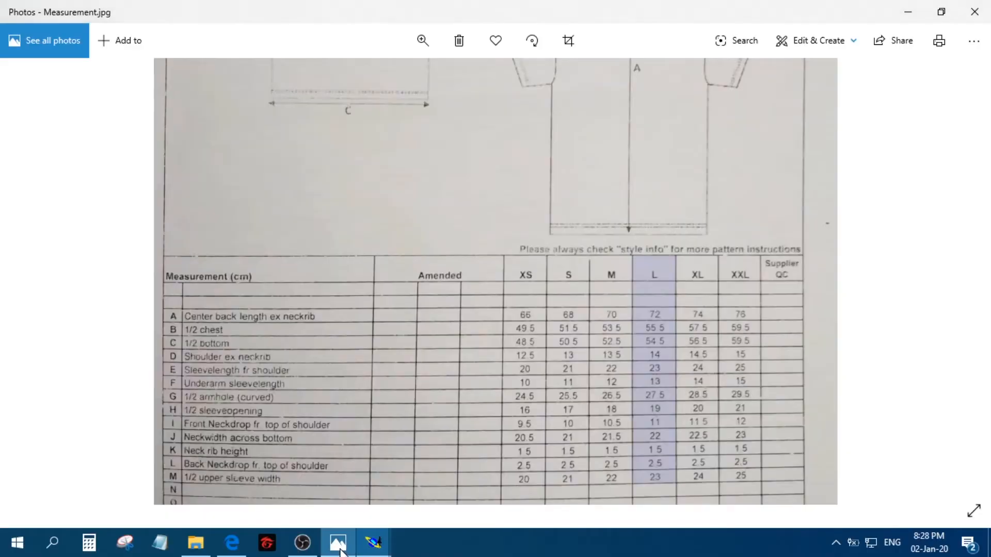
pyautogui.moveTo(467, 257)
pyautogui.mouseDown()
pyautogui.moveTo(462, 443)
pyautogui.moveTo(450, 443)
pyautogui.moveTo(444, 487)
pyautogui.mouseUp()
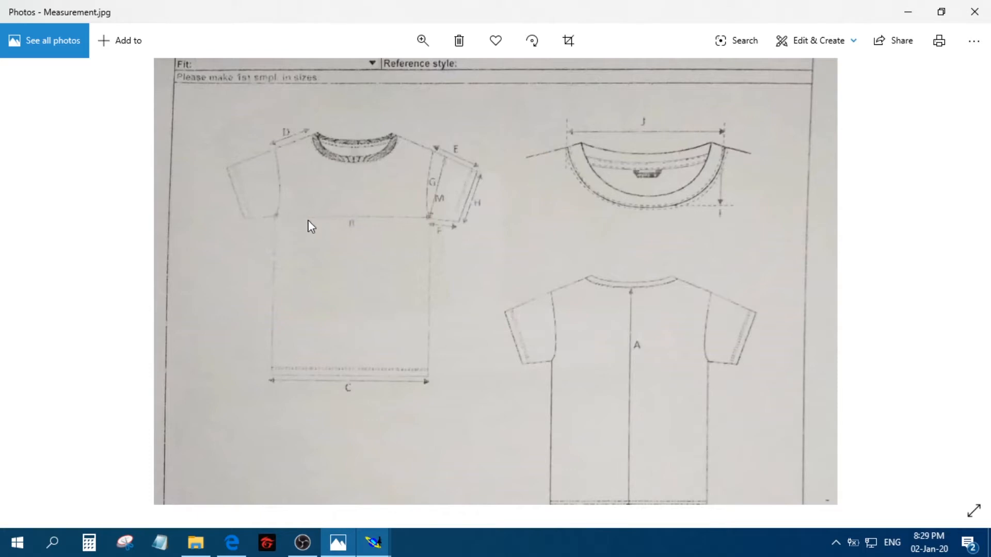
pyautogui.moveTo(416, 343); pyautogui.dragTo(424, 246)
pyautogui.scroll(-5, 421, 269)
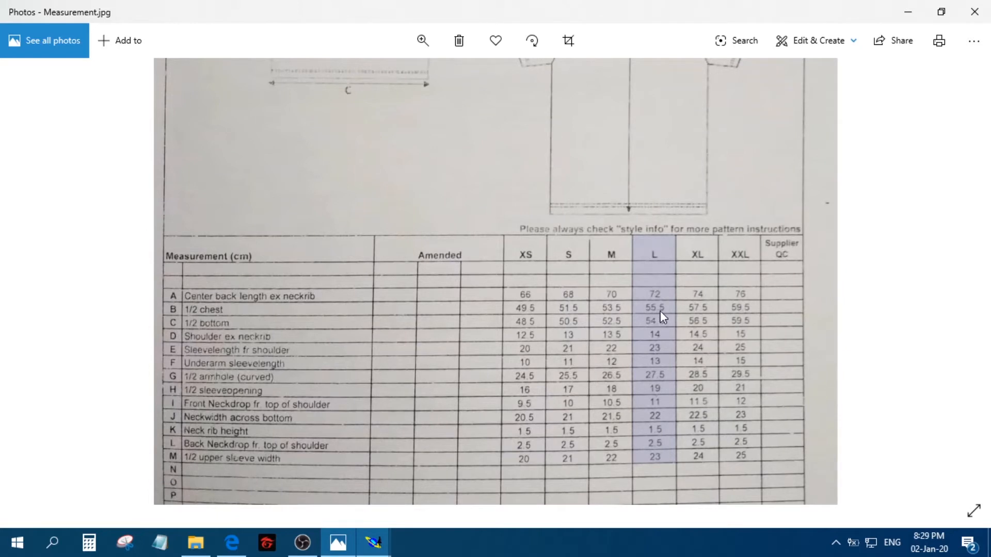
# - Switch to Calculator, divide the 55.5 half-chest value by 2, and minimise it
pyautogui.click(89, 542)
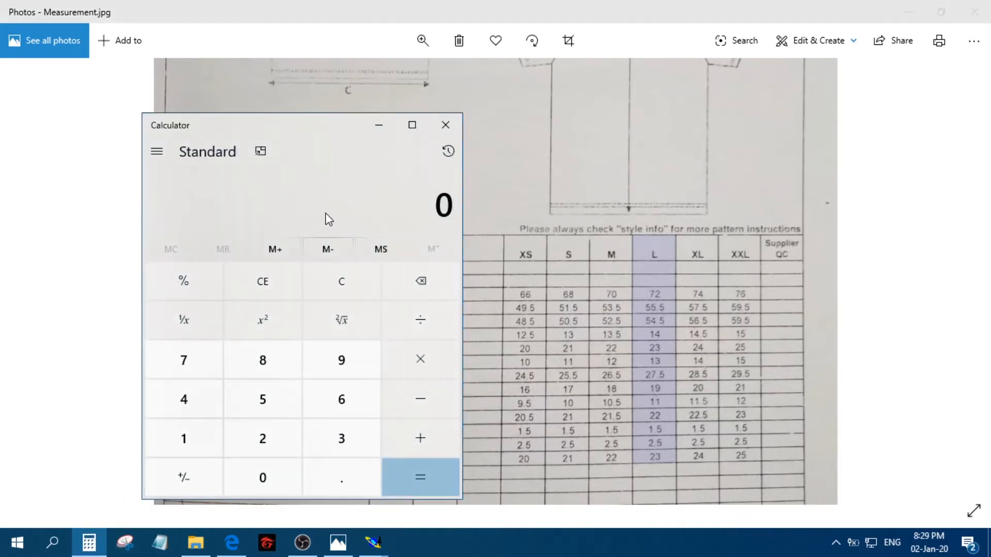
pyautogui.write('55.5')
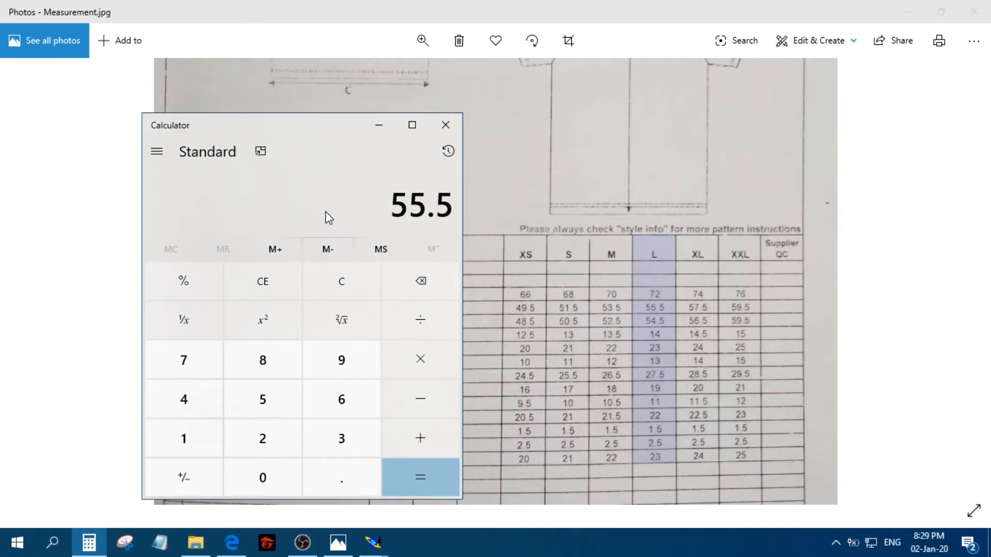
pyautogui.write('/2')
pyautogui.press('Return')
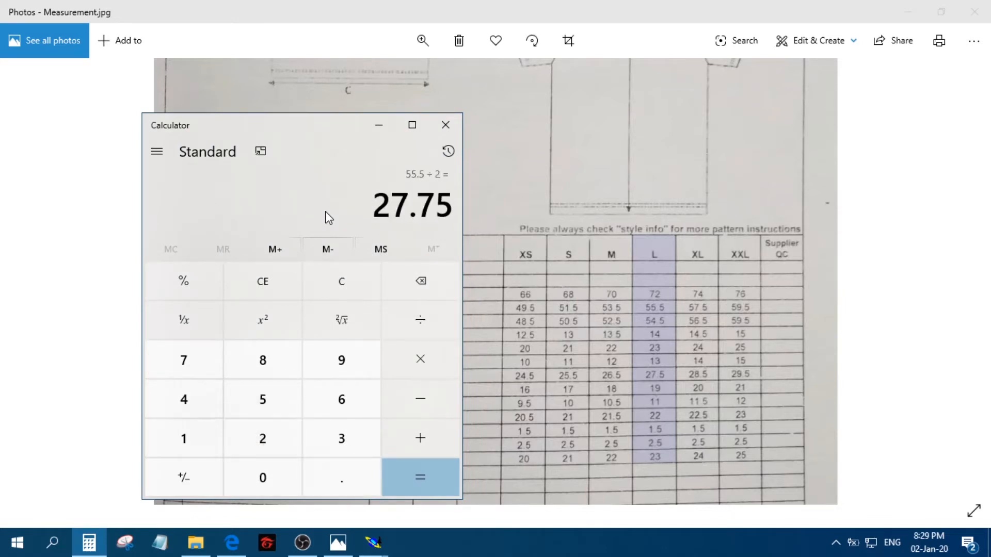
pyautogui.click(379, 127)
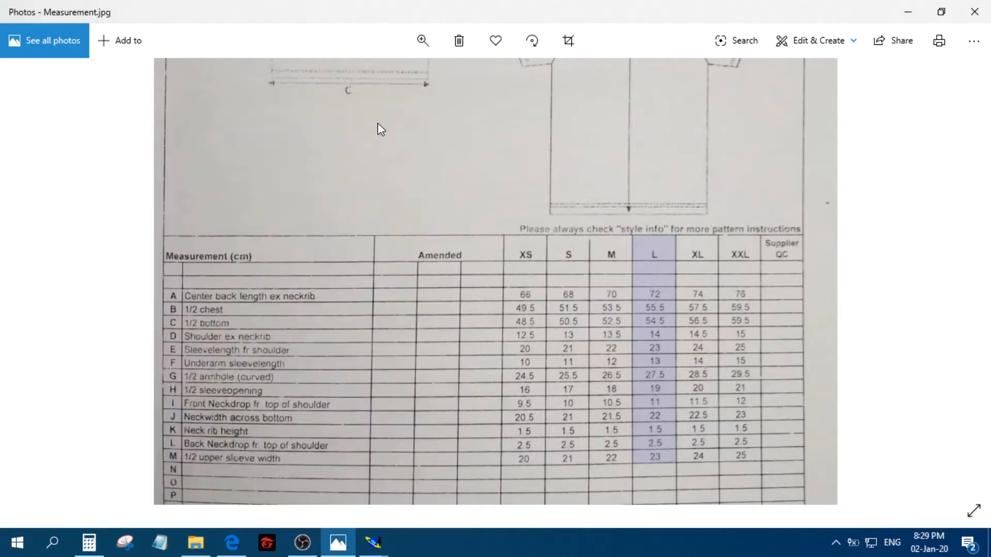
# - Switch back to Modaris and set the rectangle's width to 27.75 cm
pyautogui.click(373, 542)
pyautogui.press('BackSpace')
pyautogui.press('BackSpace')
pyautogui.press('BackSpace')
pyautogui.press('BackSpace')
pyautogui.write('27.7')
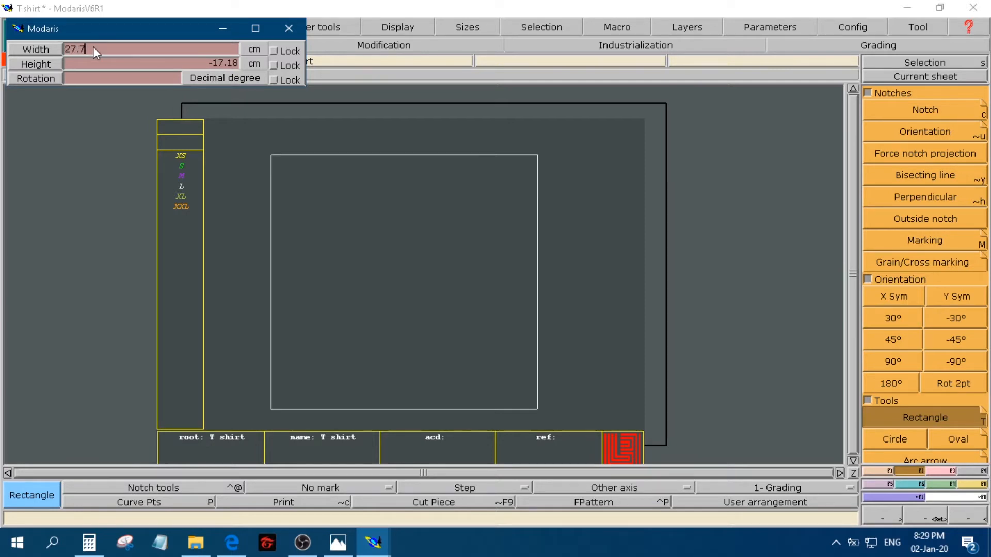
pyautogui.write('5')
pyautogui.press('Return')
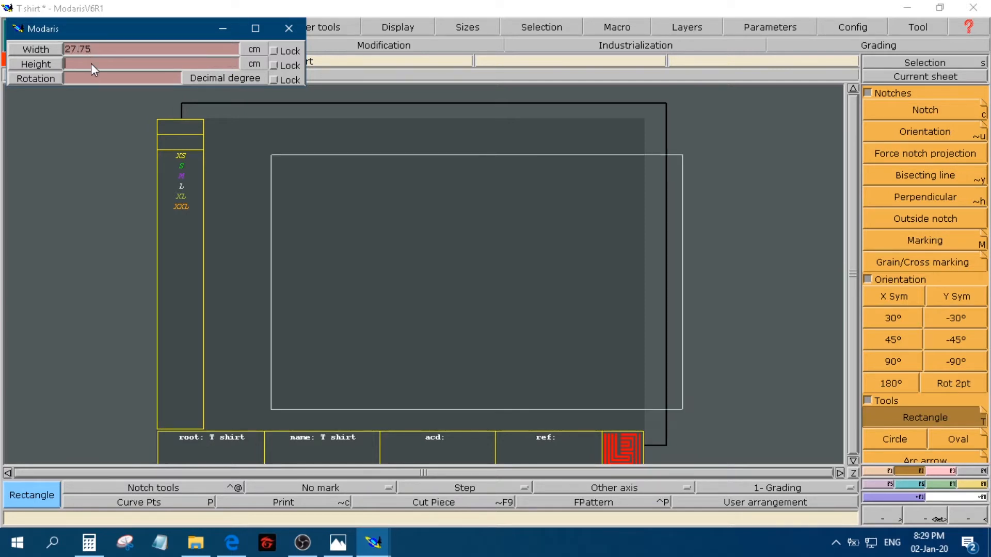
# - Switch to the measurement chart in Photos and examine how centre back length ex neckrib is drawn and its size L value
pyautogui.click(338, 542)
pyautogui.scroll(5, 413, 436)
pyautogui.scroll(1, 409, 456)
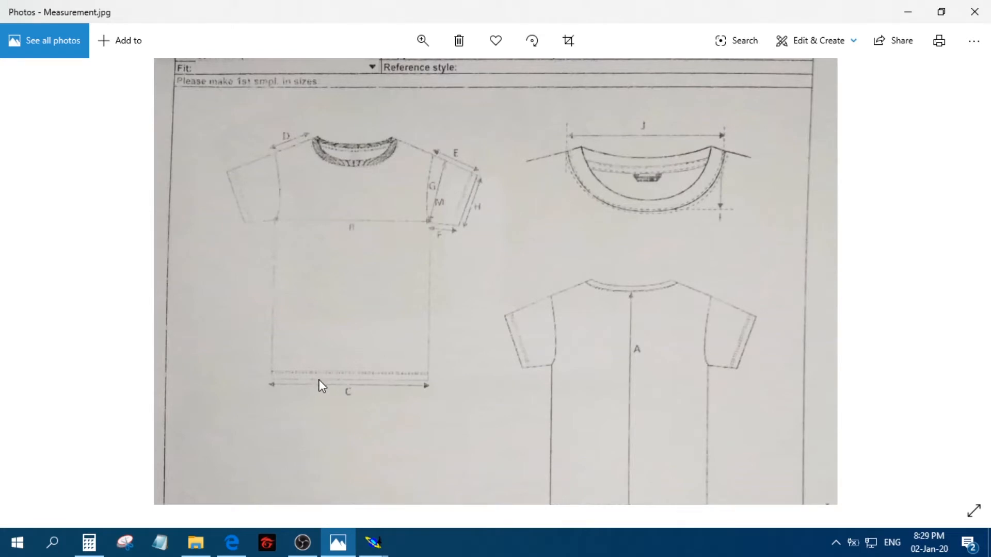
pyautogui.scroll(-2, 329, 364)
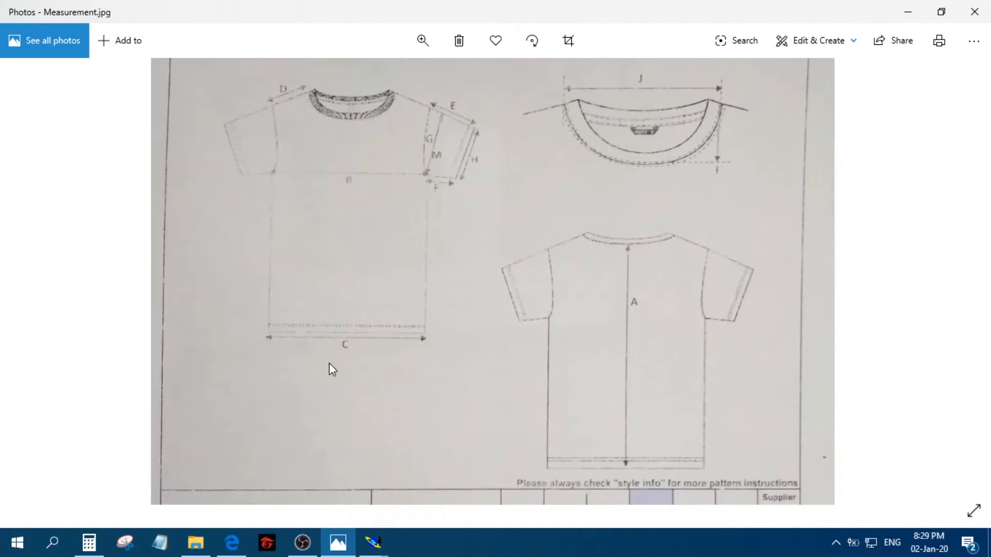
pyautogui.scroll(-8, 462, 310)
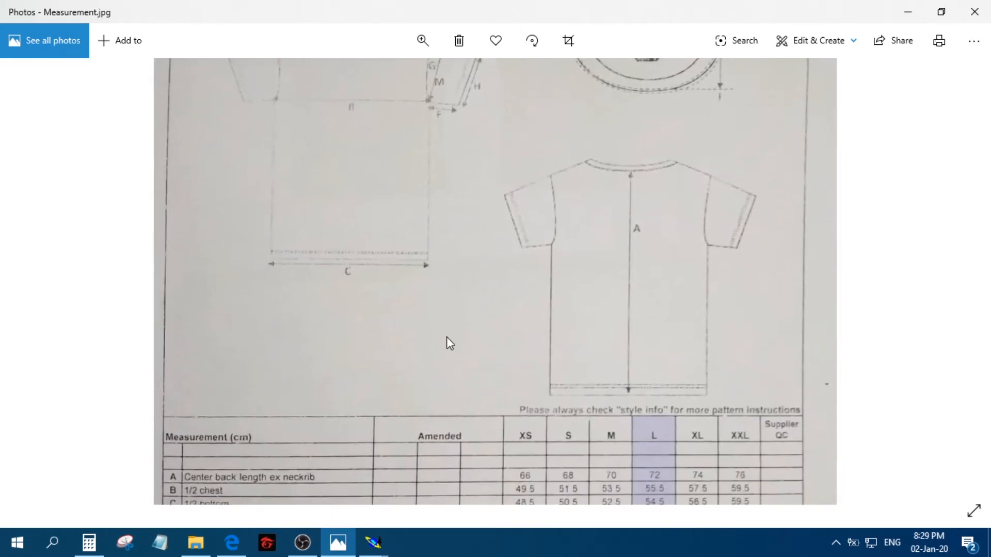
pyautogui.moveTo(440, 353); pyautogui.dragTo(251, 296)
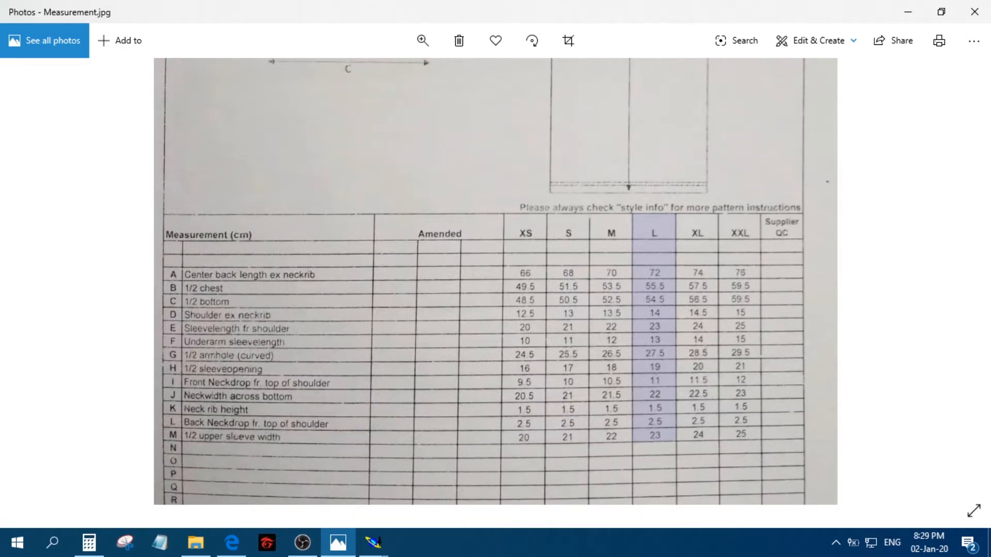
pyautogui.moveTo(438, 177)
pyautogui.mouseDown()
pyautogui.moveTo(410, 383)
pyautogui.moveTo(420, 301)
pyautogui.moveTo(410, 281)
pyautogui.mouseUp()
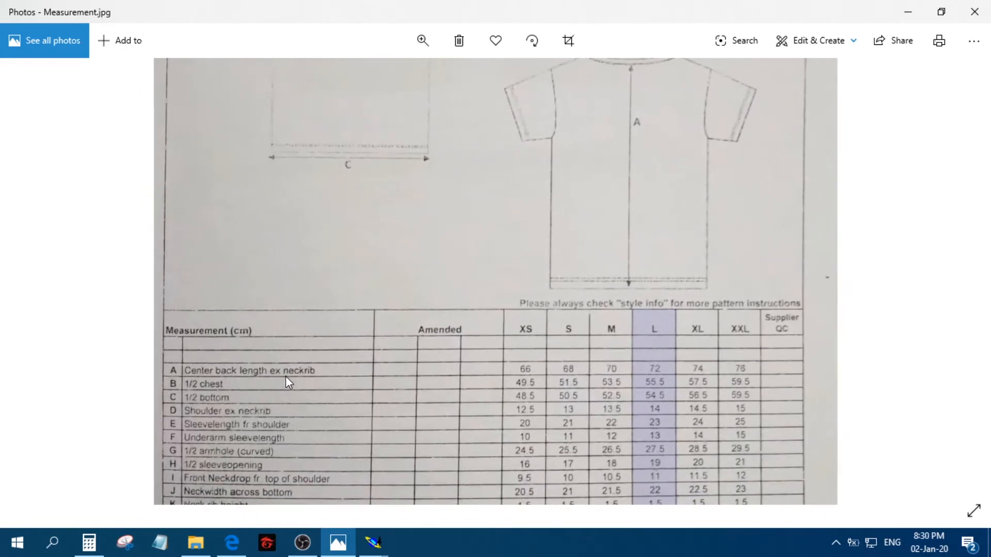
pyautogui.moveTo(310, 386); pyautogui.dragTo(316, 321)
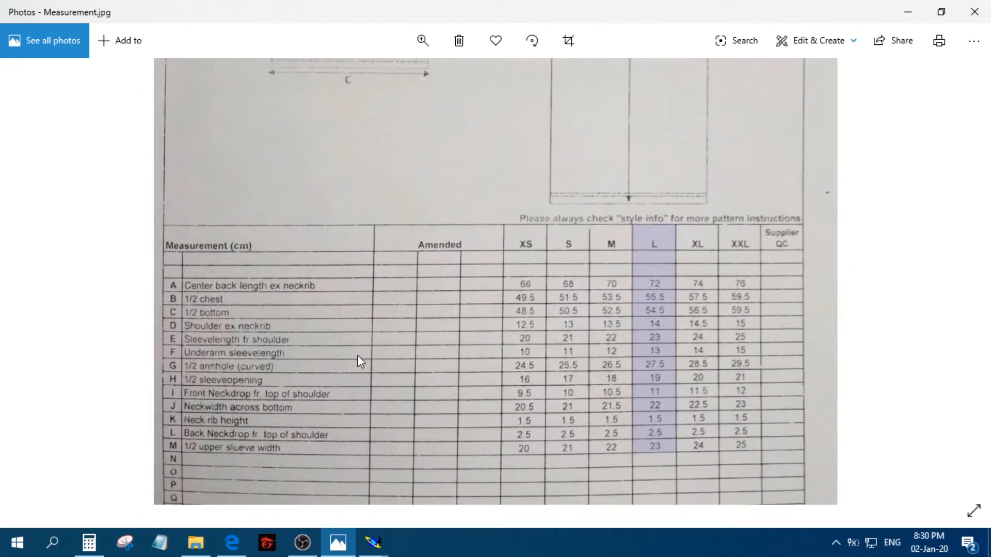
# - Open the Apparel Tech Pack image from the desktop, study how back length is measured on the back view, and close it
pyautogui.click(338, 542)
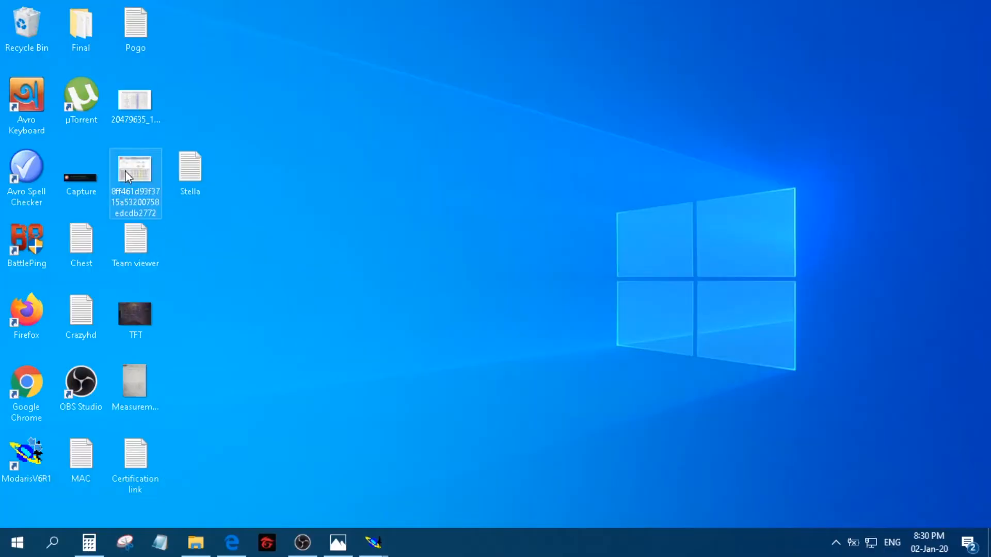
pyautogui.doubleClick(125, 171)
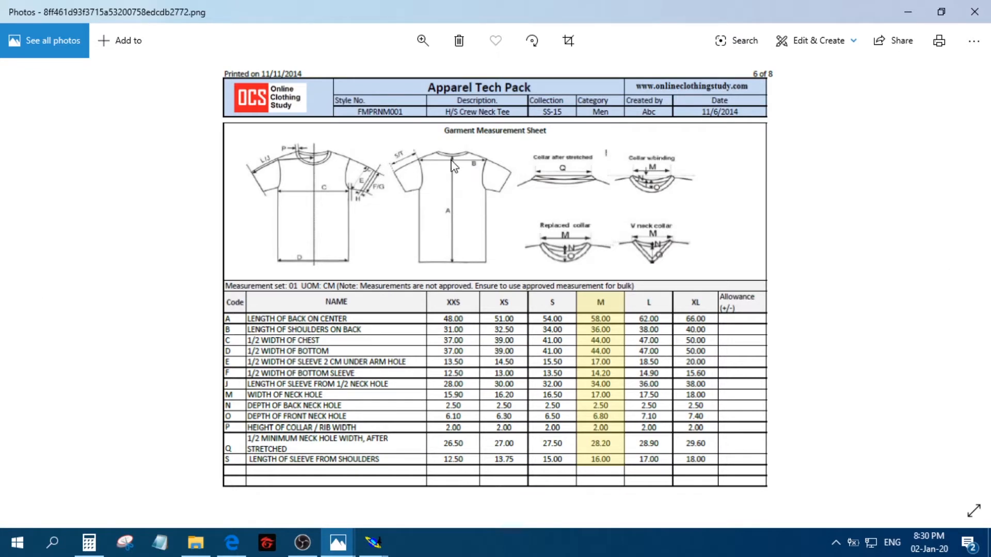
pyautogui.scroll(2, 443, 177)
pyautogui.moveTo(422, 93); pyautogui.dragTo(419, 215)
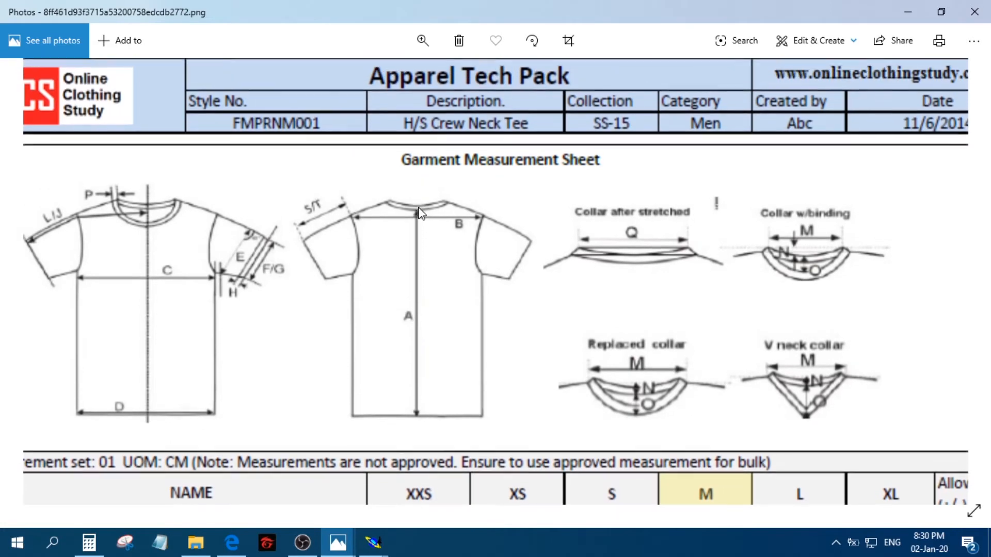
pyautogui.moveTo(388, 326); pyautogui.dragTo(470, 256)
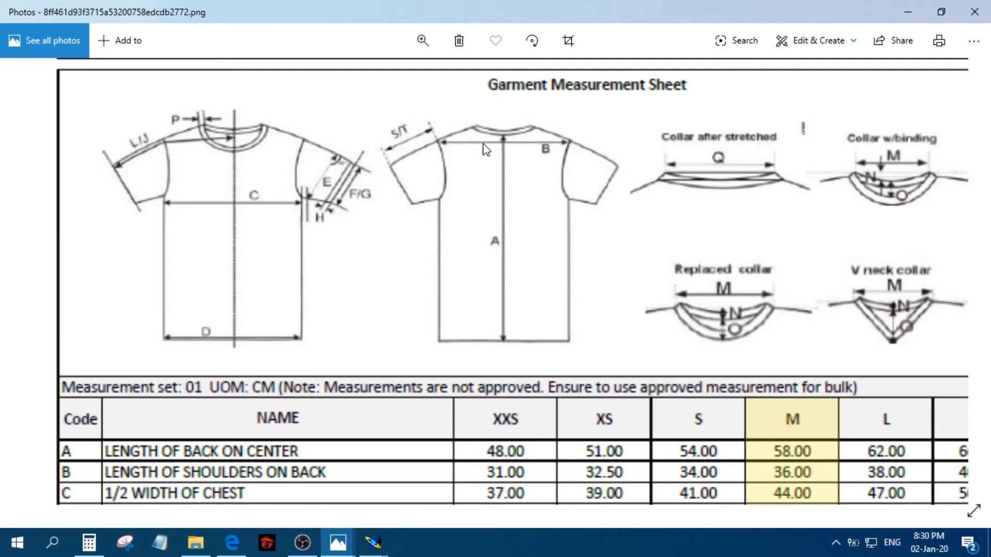
pyautogui.click(981, 8)
# - Return to Measurement.jpg and check the back length line on the back drawing and the size L length, neck drop and rib values
pyautogui.click(338, 543)
pyautogui.scroll(2, 570, 196)
pyautogui.moveTo(567, 188); pyautogui.dragTo(631, 294)
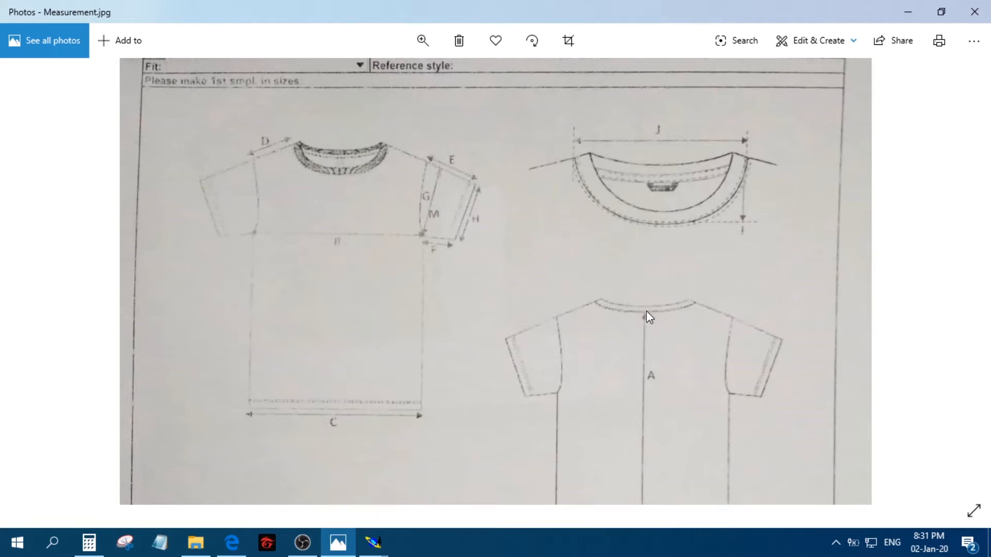
pyautogui.scroll(-8, 646, 311)
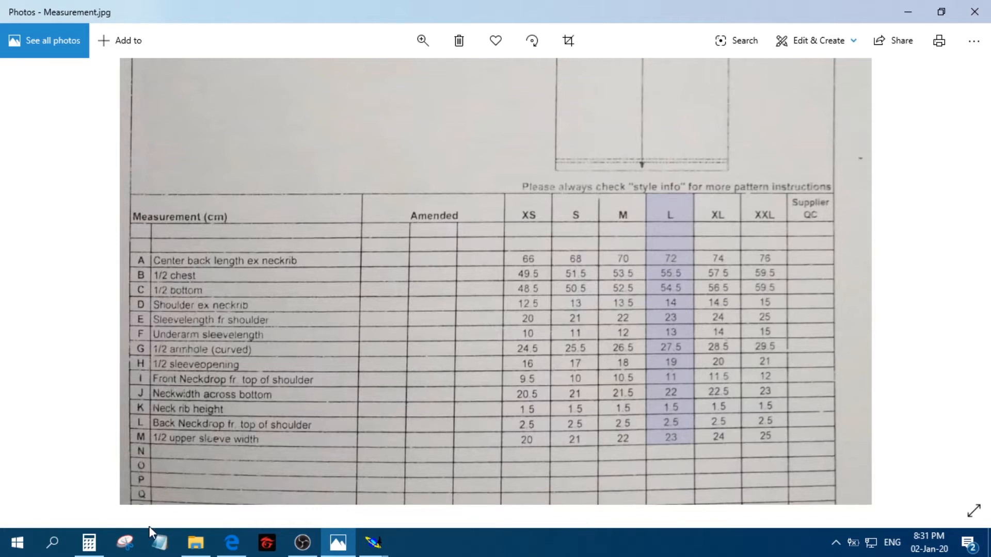
# - Switch to Calculator and add the size L back length, back neck drop and neck rib height as 72 + 2.5 + 1.5
pyautogui.click(89, 542)
pyautogui.write('72')
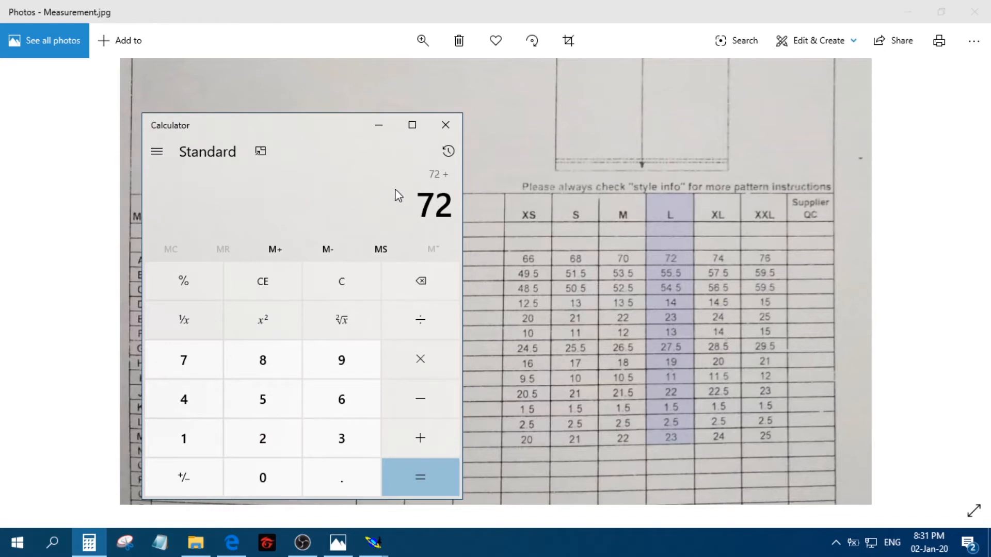
pyautogui.moveTo(327, 131); pyautogui.dragTo(890, 135)
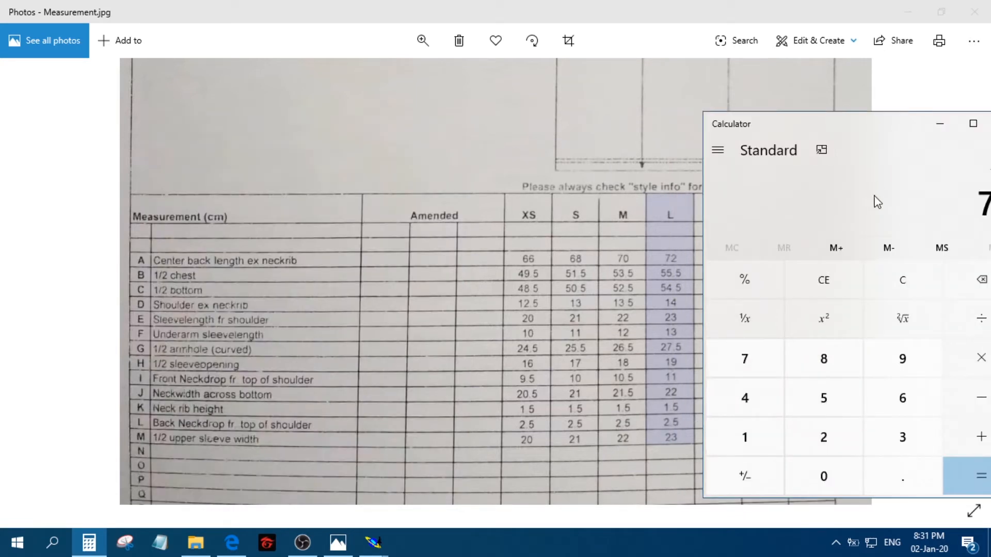
pyautogui.write('2.5')
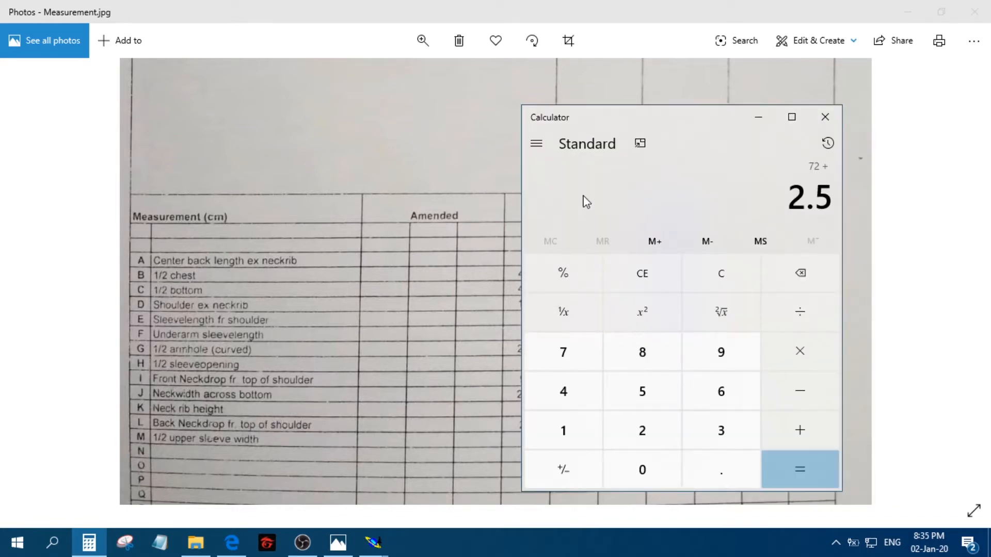
pyautogui.moveTo(624, 117); pyautogui.dragTo(592, 122)
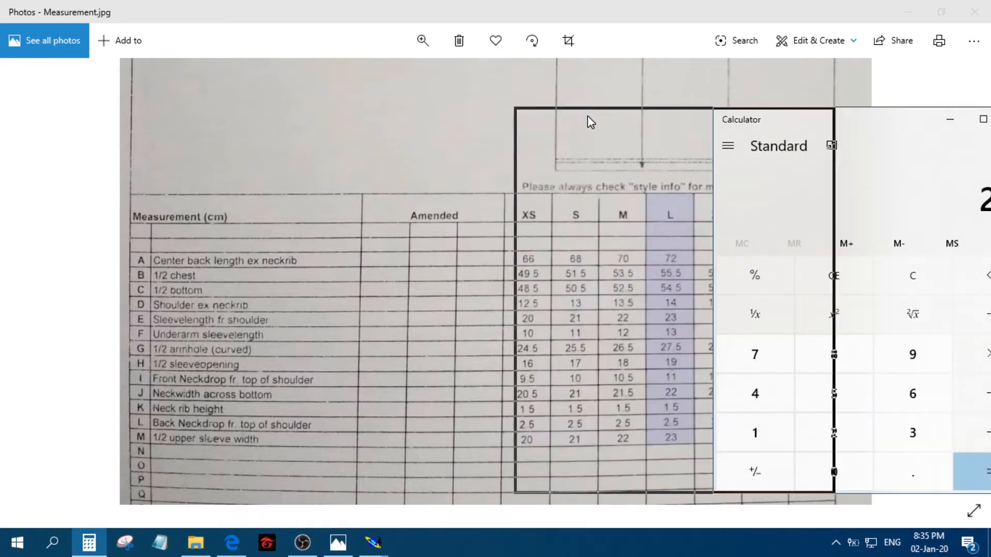
pyautogui.press('+')
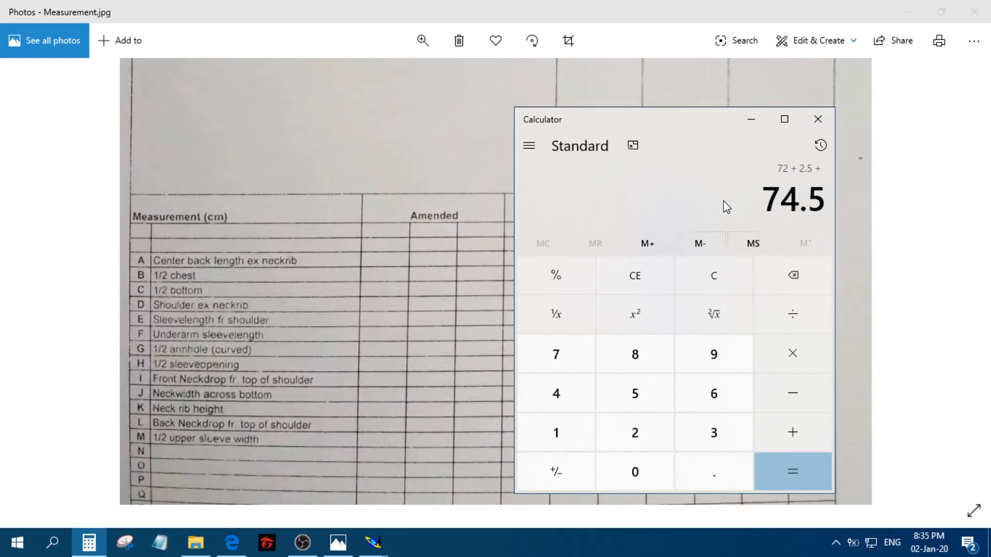
pyautogui.write('1.5')
pyautogui.press('Return')
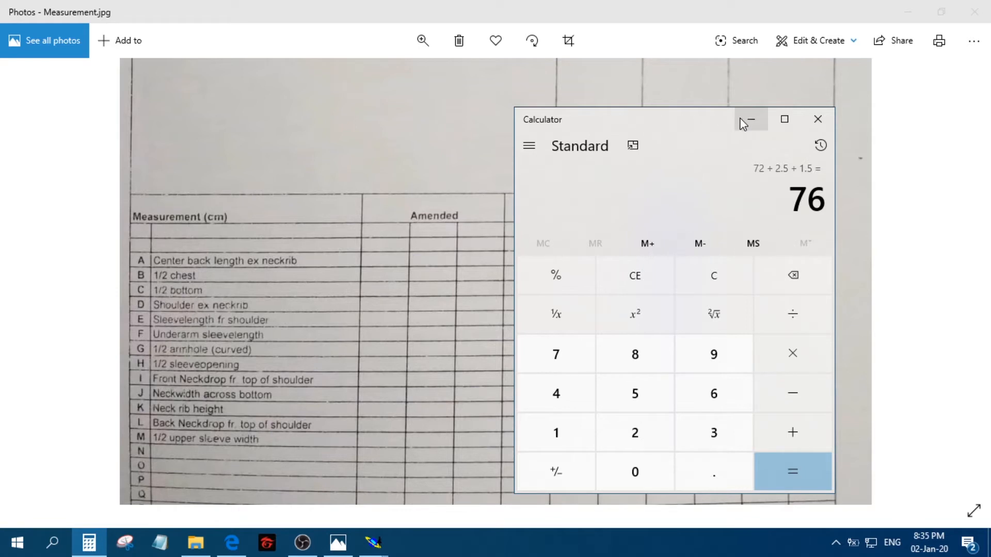
# - Switch back to Modaris, set the rectangle's height to 76 cm, and place it so the whole sheet fits the view
pyautogui.moveTo(373, 542)
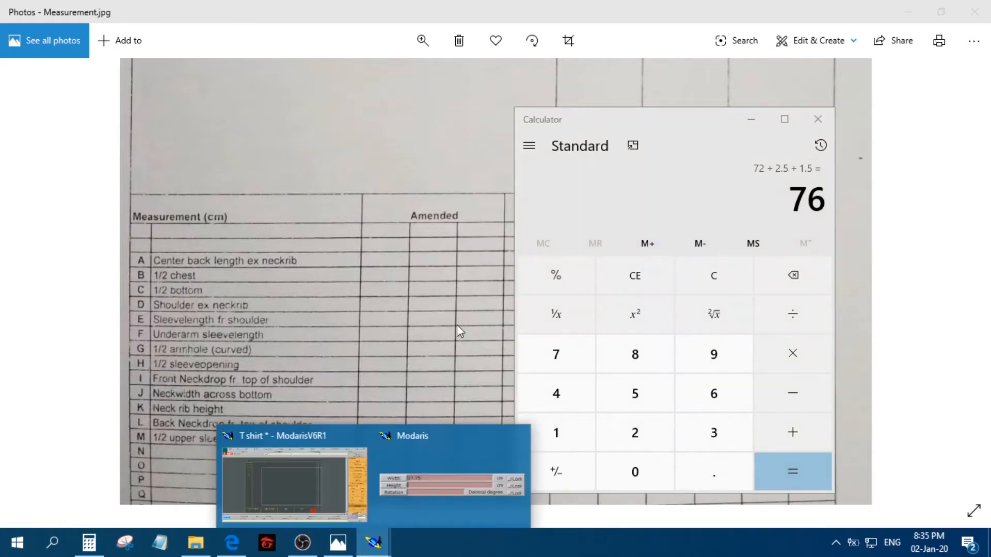
pyautogui.click(356, 492)
pyautogui.write('76')
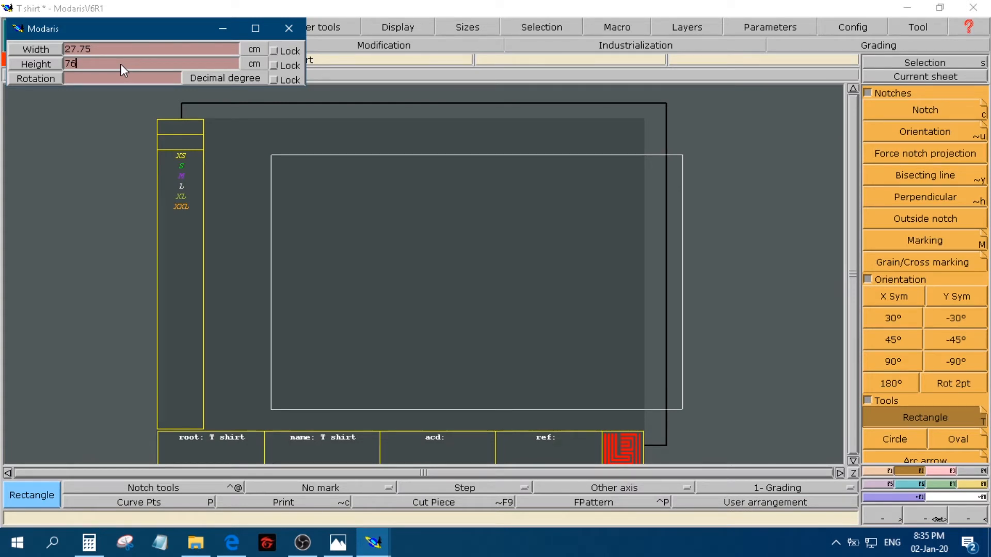
pyautogui.press('Return')
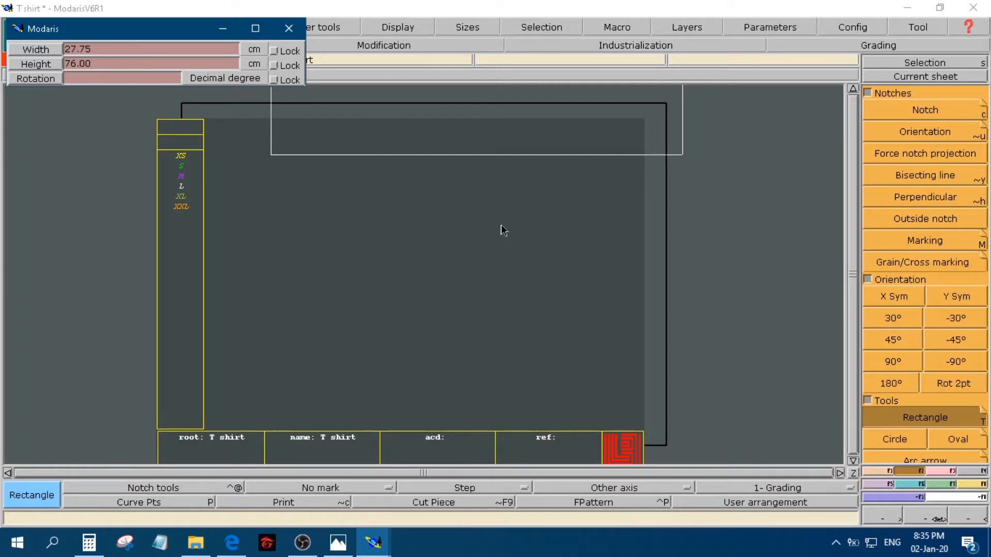
pyautogui.click(457, 262)
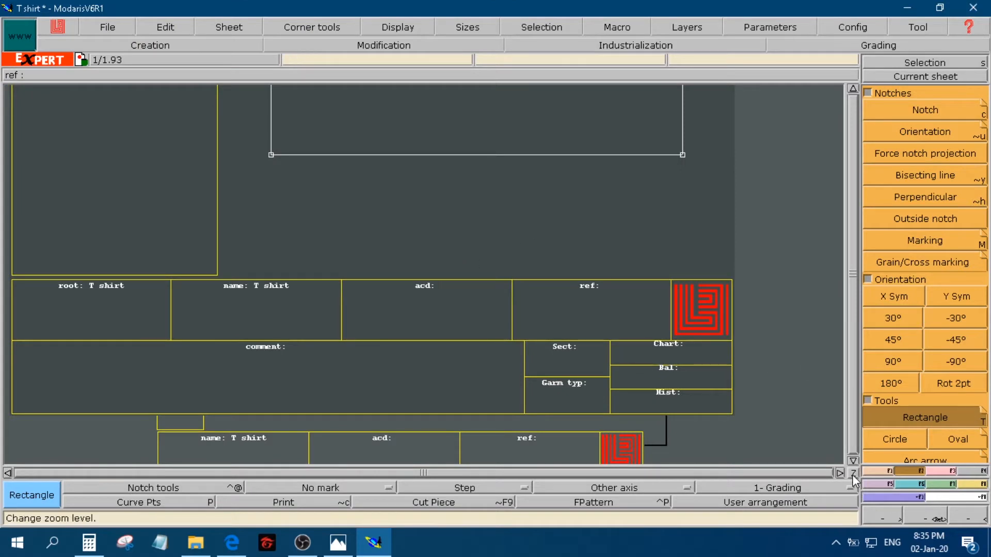
pyautogui.click(853, 474)
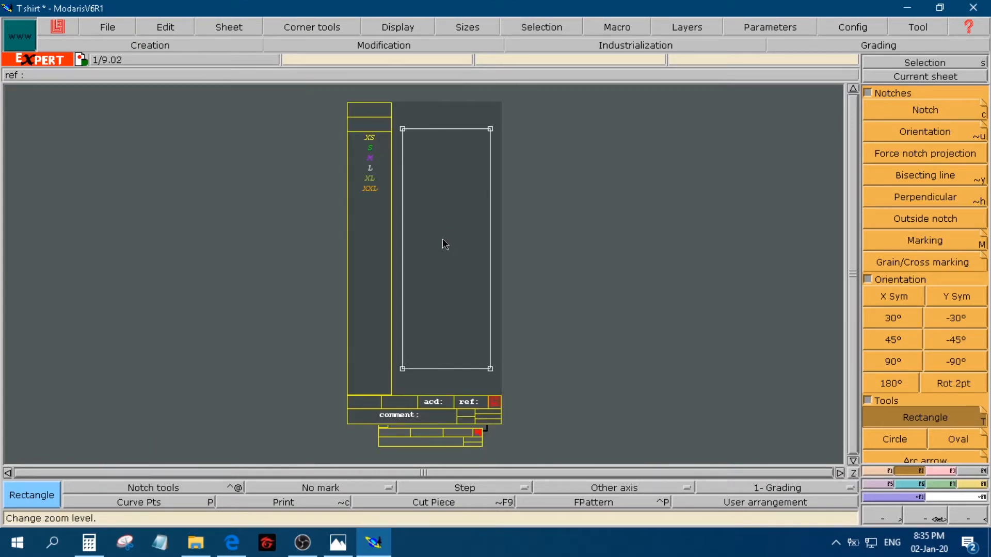
pyautogui.press('Home')
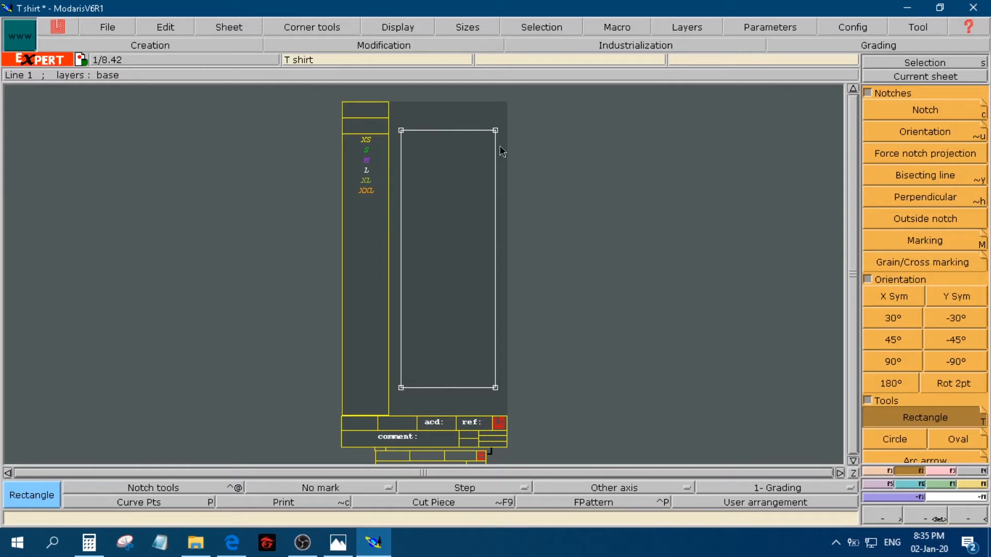
# - Recheck the size L column in the measurement chart, return to Modaris, and zoom in on the upper part of the rectangle
pyautogui.click(338, 543)
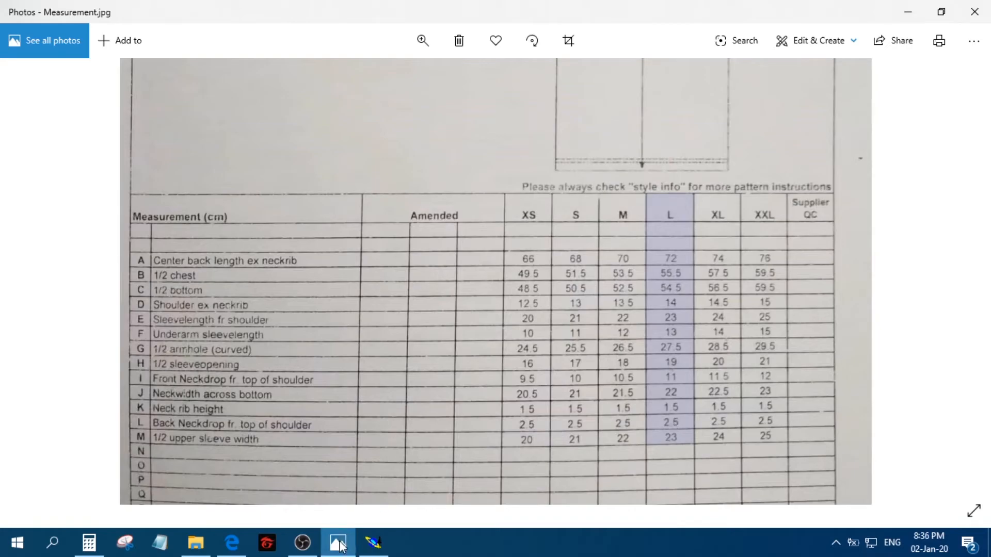
pyautogui.click(373, 542)
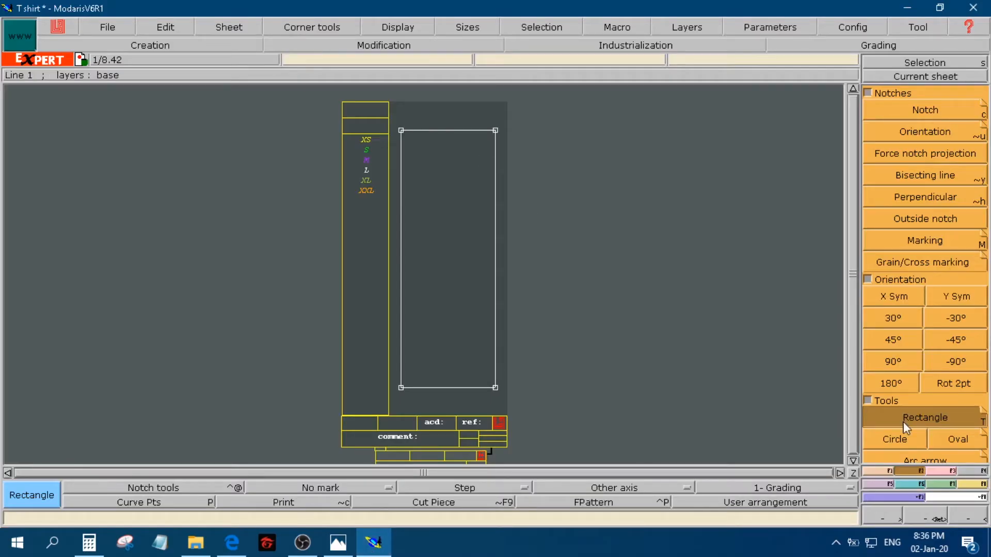
pyautogui.click(926, 519)
pyautogui.moveTo(426, 112); pyautogui.dragTo(539, 249)
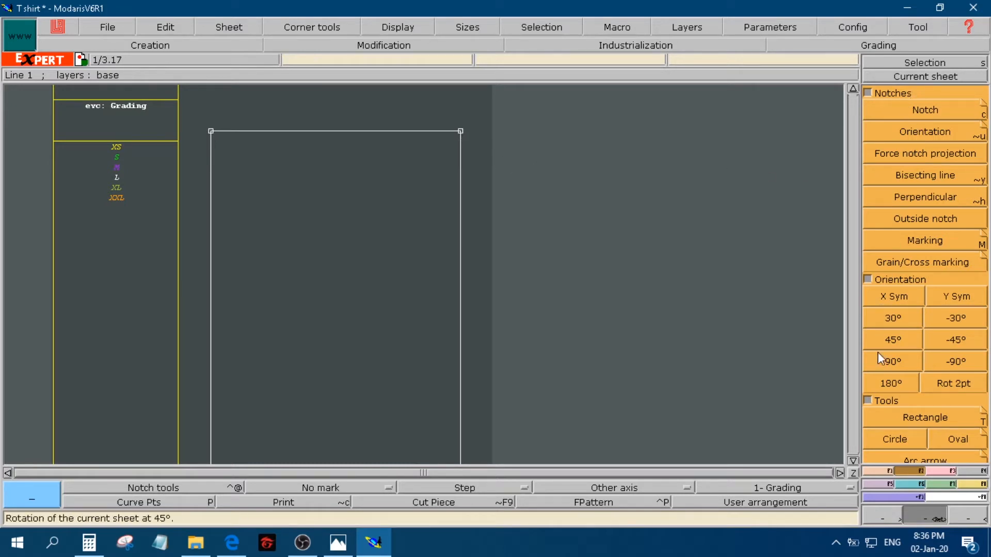
# - Add a Developed point on the rectangle's right vertical edge, 2.5 cm below its upper corner, using a curve length of -2.5 cm
pyautogui.press('F1')
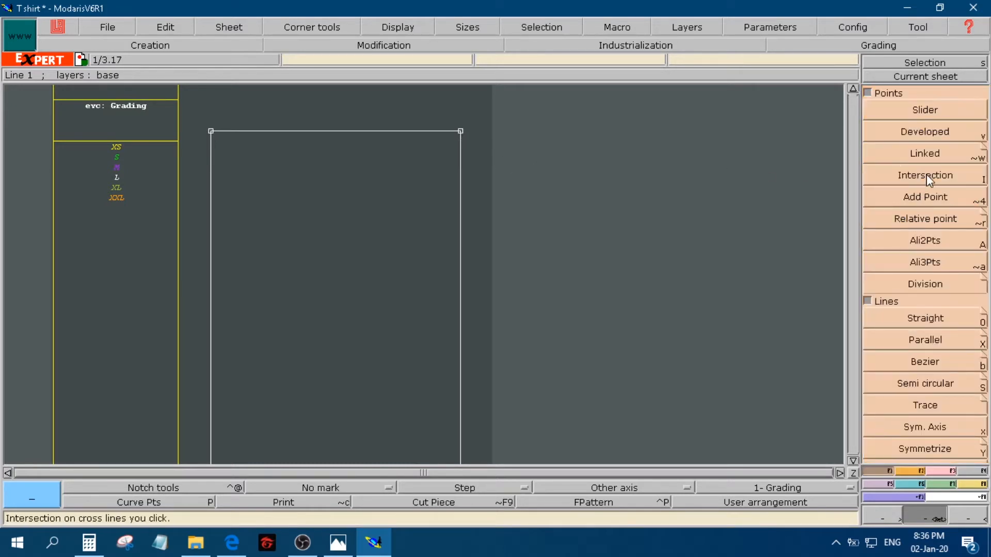
pyautogui.click(925, 134)
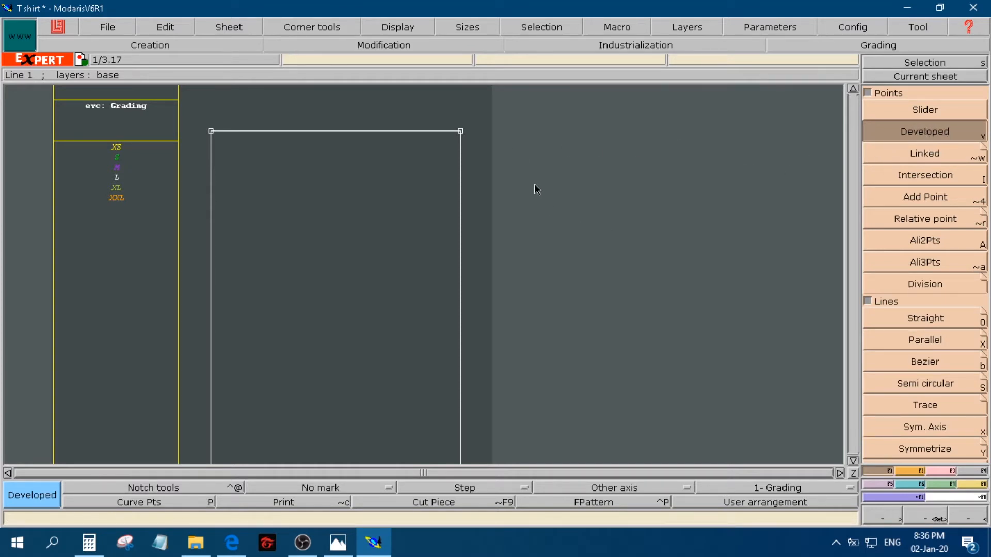
pyautogui.click(926, 341)
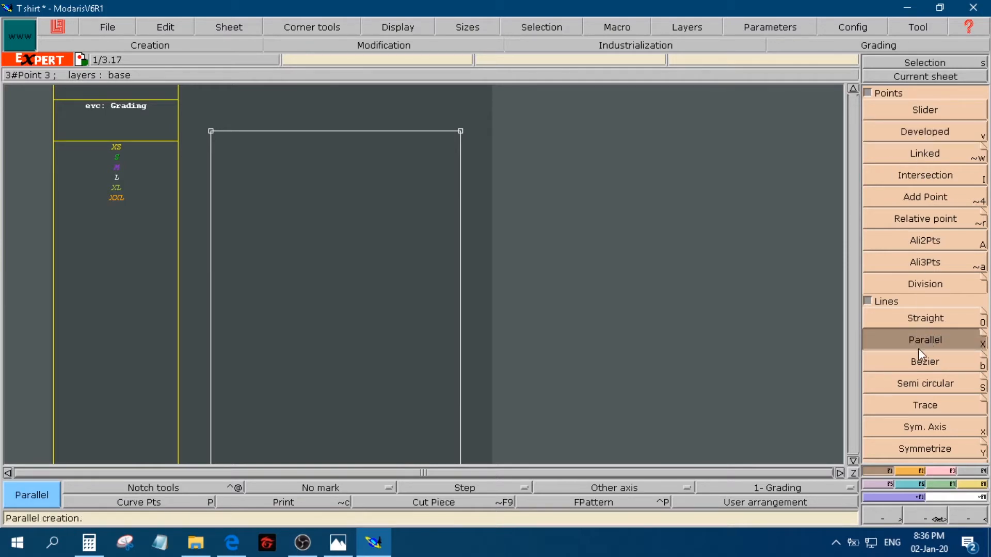
pyautogui.click(921, 130)
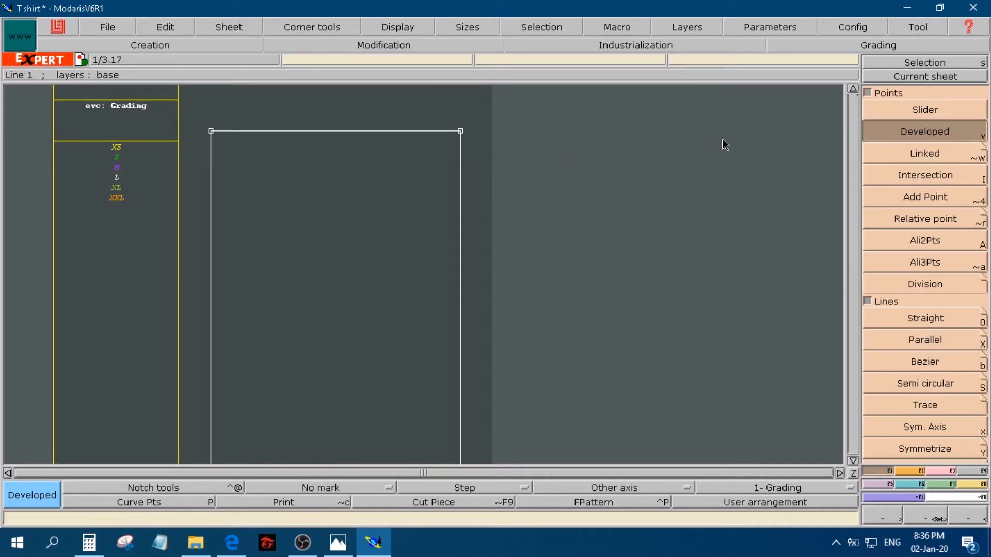
pyautogui.click(460, 134)
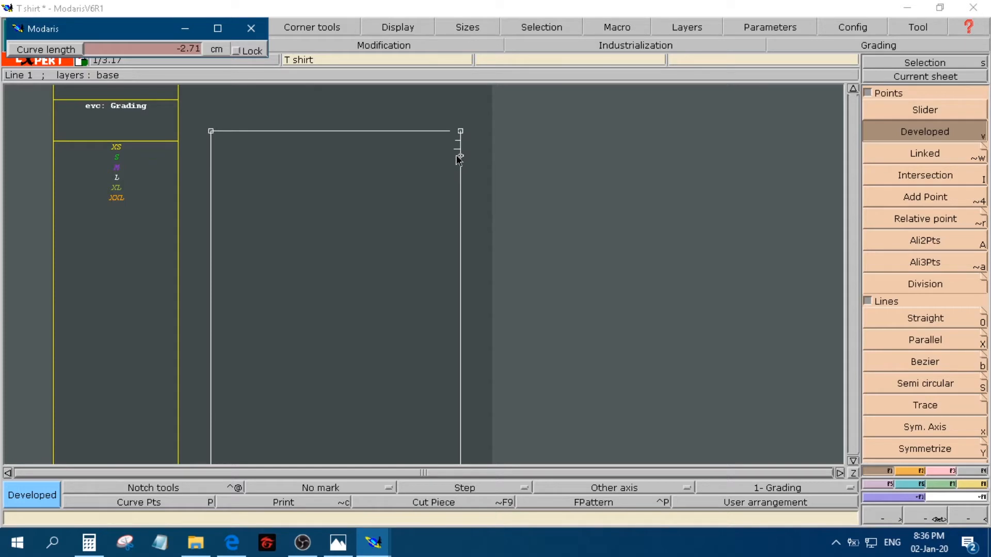
pyautogui.click(176, 51)
pyautogui.write('2.5')
pyautogui.press('Return')
pyautogui.click(329, 131)
pyautogui.press('Home')
pyautogui.write('-')
pyautogui.press('Return')
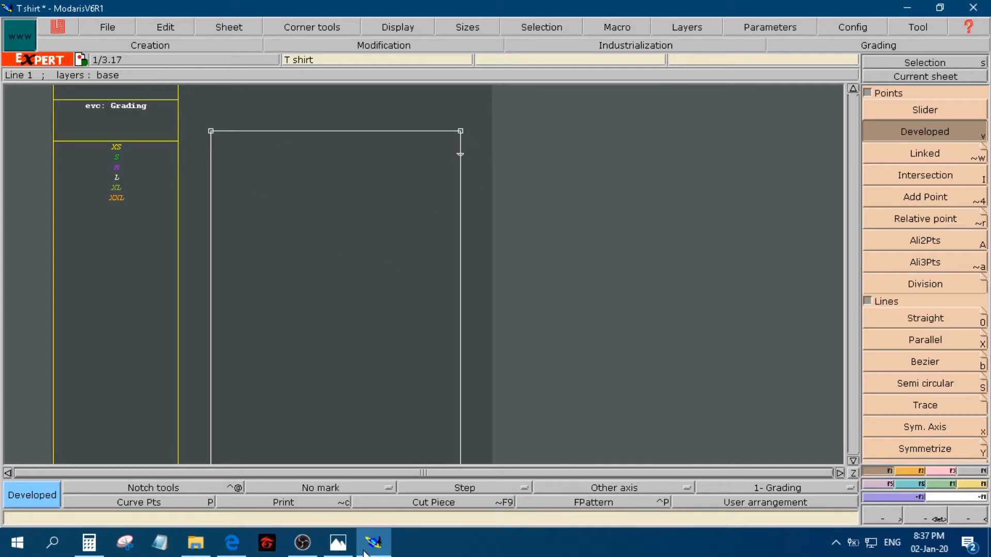
# - Check the size L front neck drop and neck width in the measurement chart and return to Modaris
pyautogui.click(338, 543)
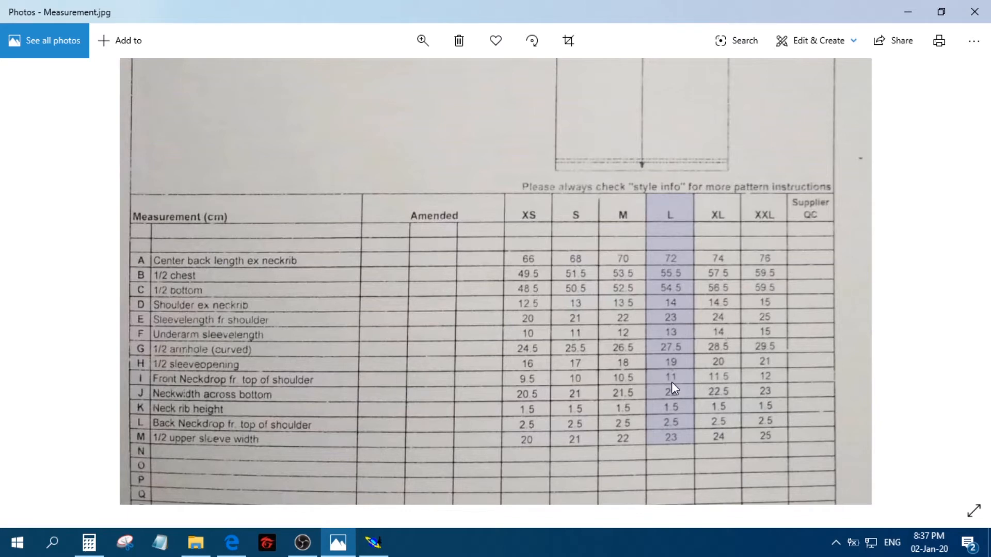
pyautogui.click(381, 550)
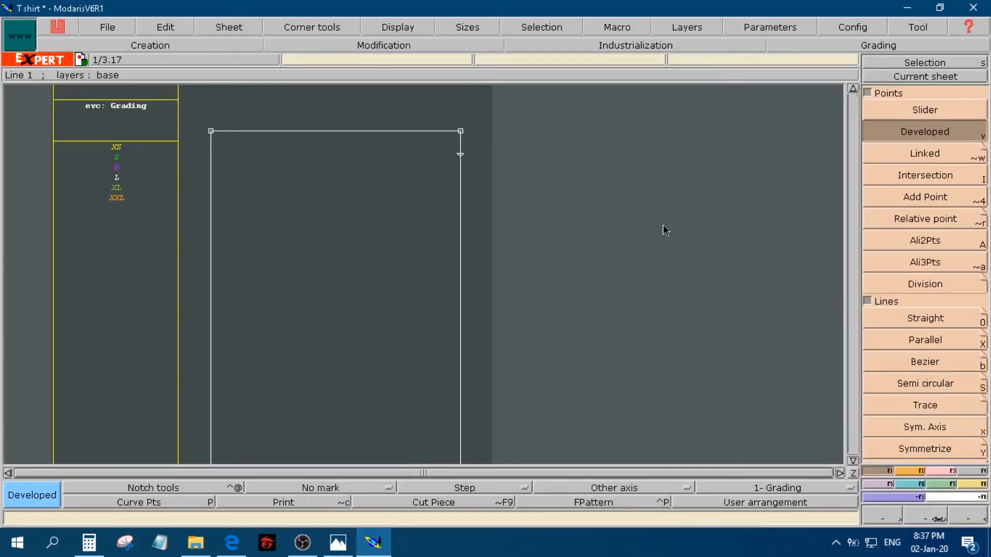
# - Add a second Developed point on the rectangle's right vertical edge, measured from the upper corner with a curve length of -11 cm
pyautogui.click(460, 148)
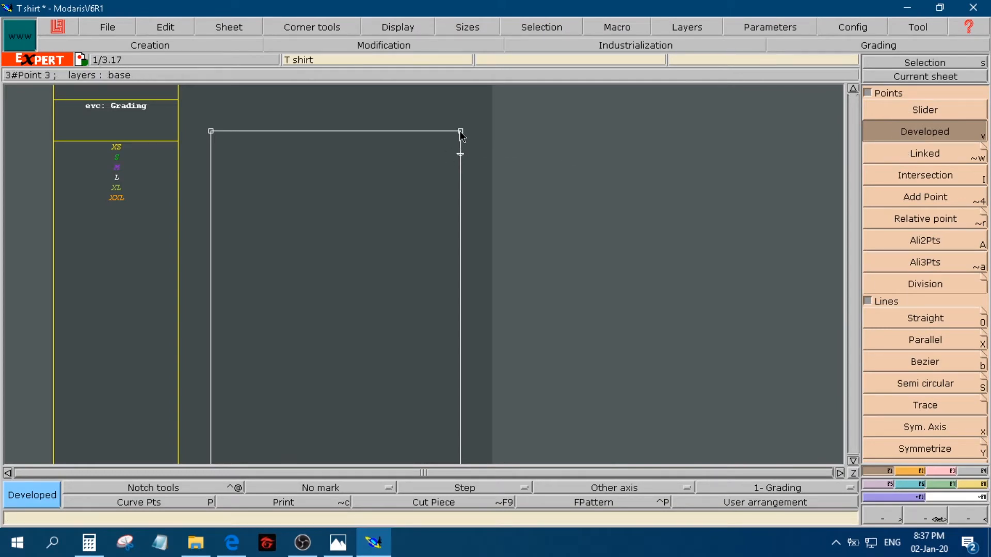
pyautogui.click(460, 132)
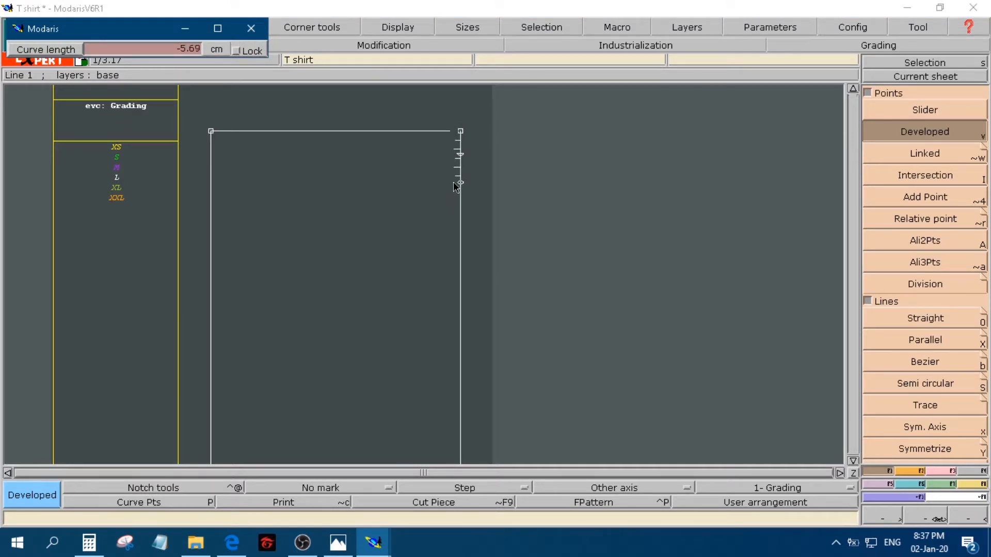
pyautogui.press('Down')
pyautogui.write('-11.00')
pyautogui.press('Return')
pyautogui.press('Return')
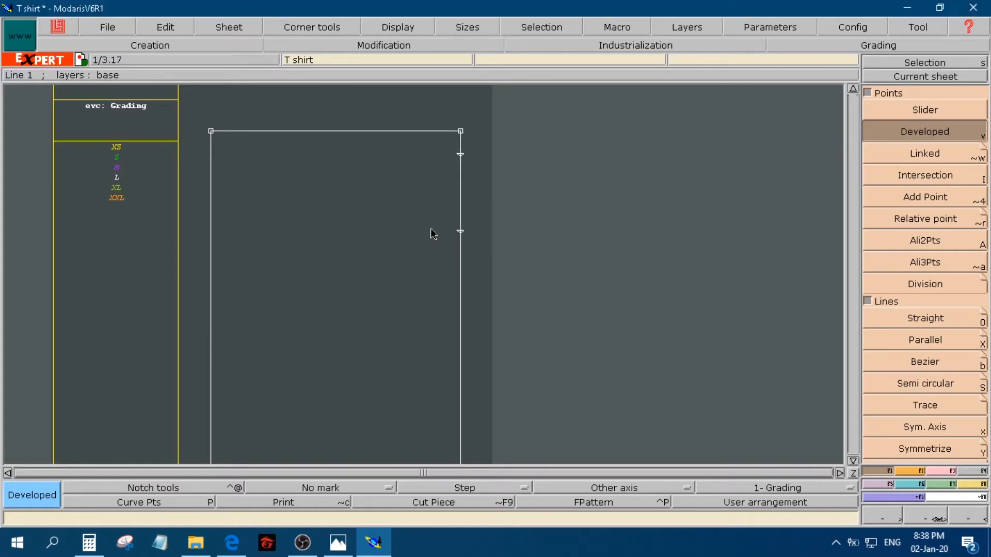
pyautogui.moveTo(465, 231)
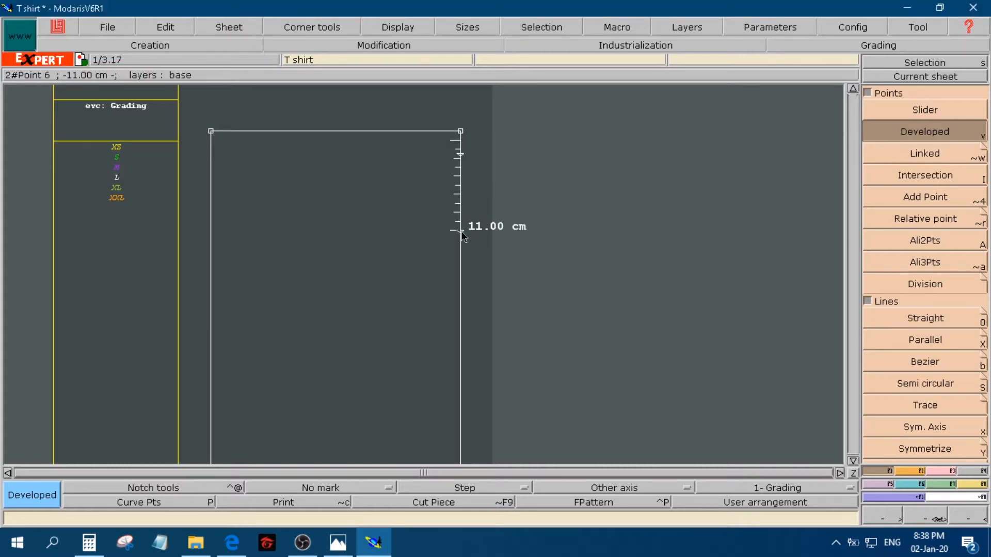
pyautogui.moveTo(460, 157)
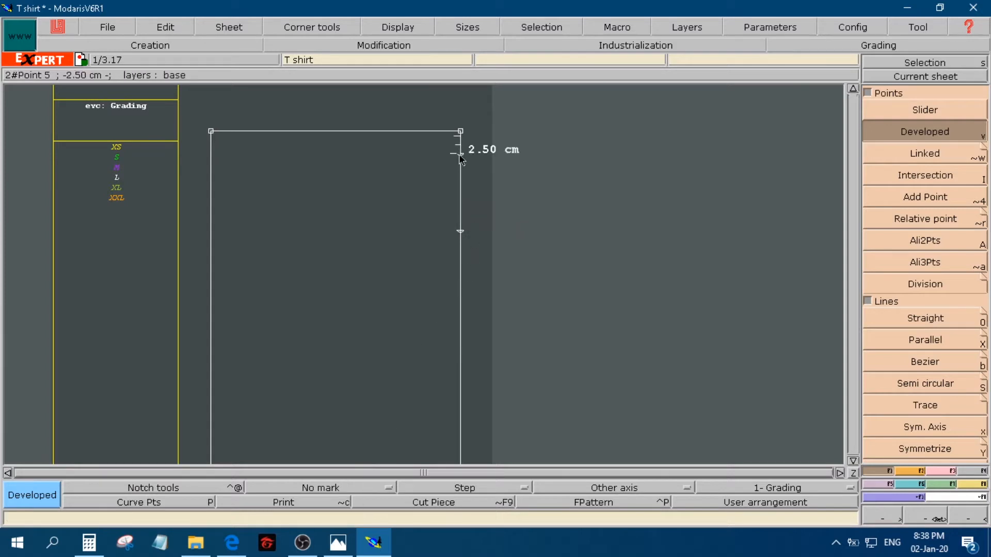
# - Examine the neck width and neck drop rows against the garment sketches in the measurement chart, and return to Modaris
pyautogui.click(348, 551)
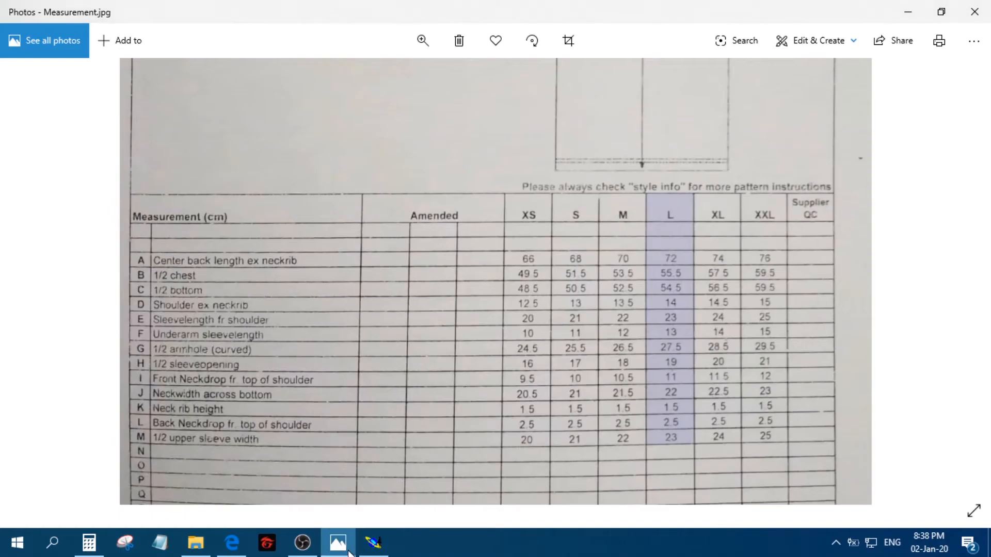
pyautogui.scroll(10, 404, 329)
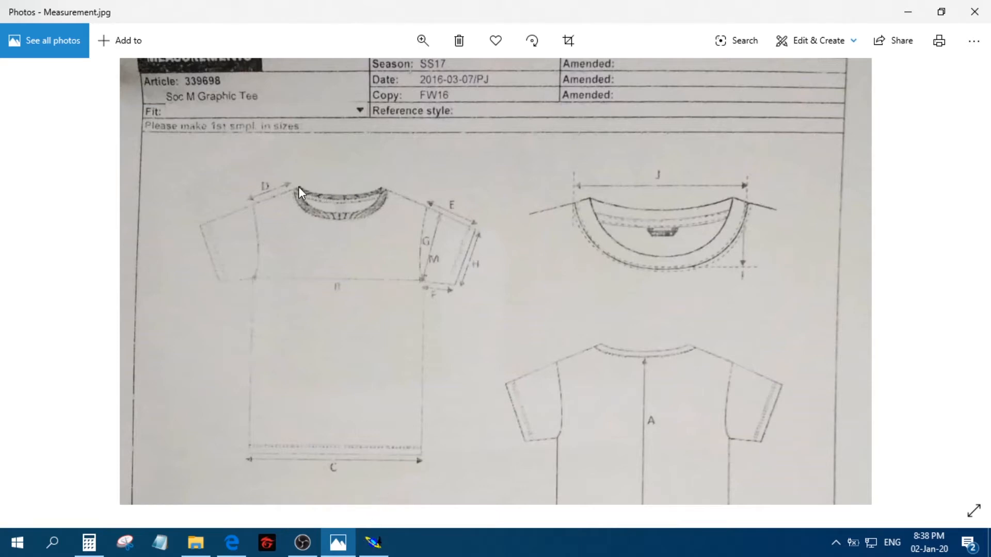
pyautogui.scroll(-5, 465, 212)
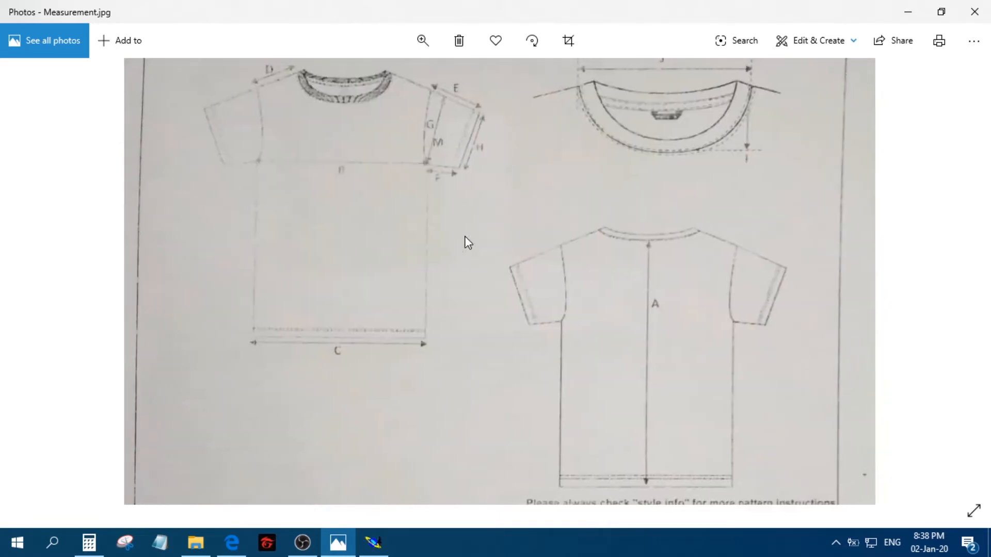
pyautogui.scroll(-2, 408, 381)
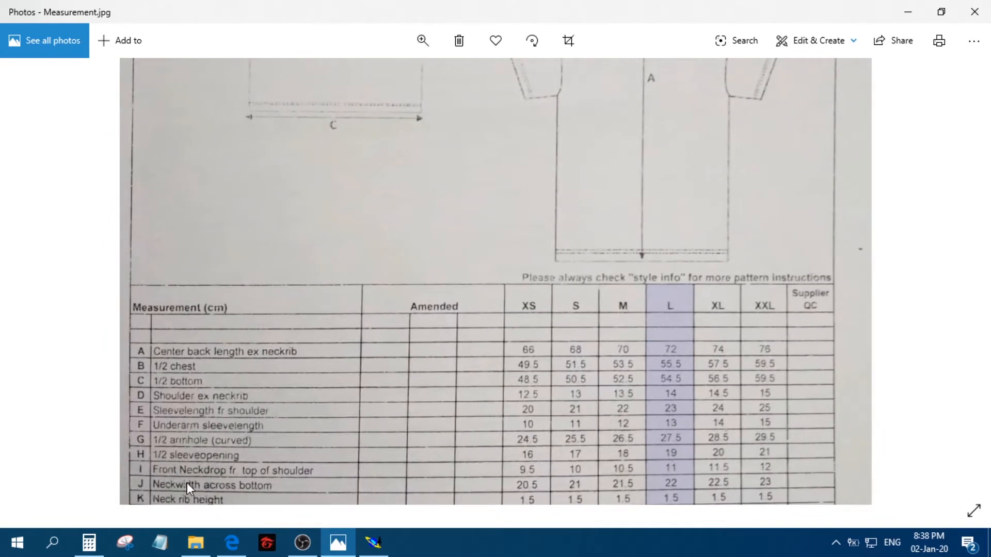
pyautogui.scroll(6, 575, 238)
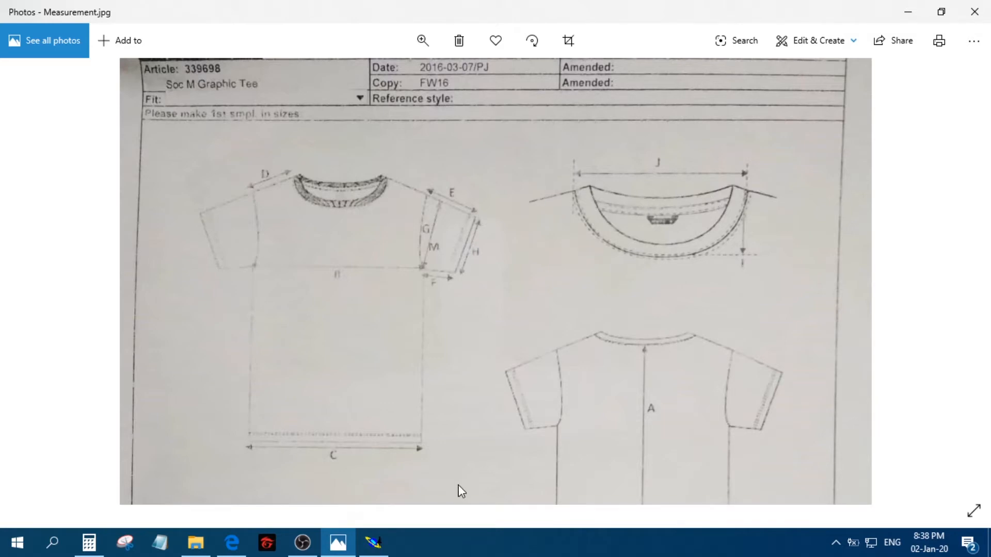
pyautogui.click(373, 543)
pyautogui.click(369, 552)
pyautogui.scroll(-2, 438, 388)
pyautogui.moveTo(441, 388); pyautogui.dragTo(446, 305)
pyautogui.scroll(2, 327, 445)
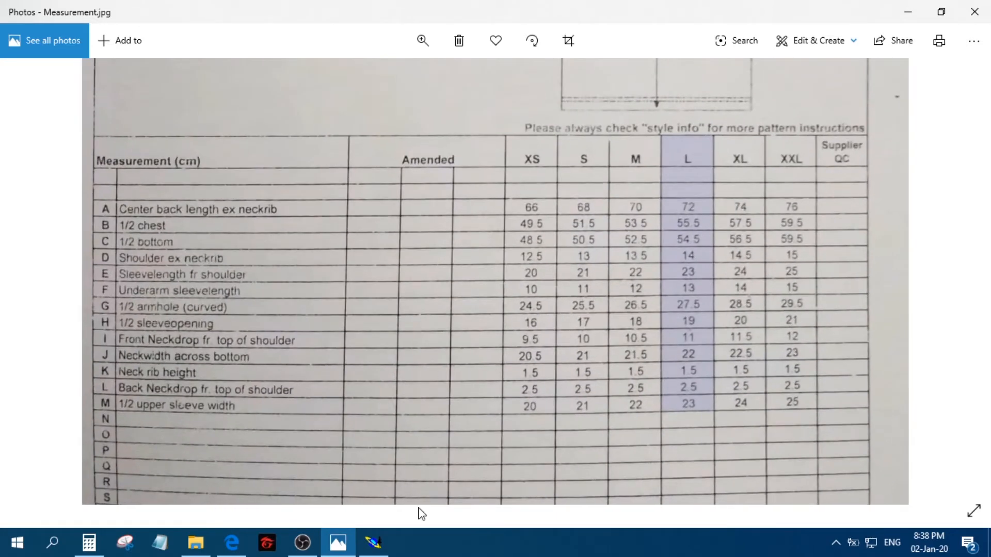
pyautogui.click(374, 542)
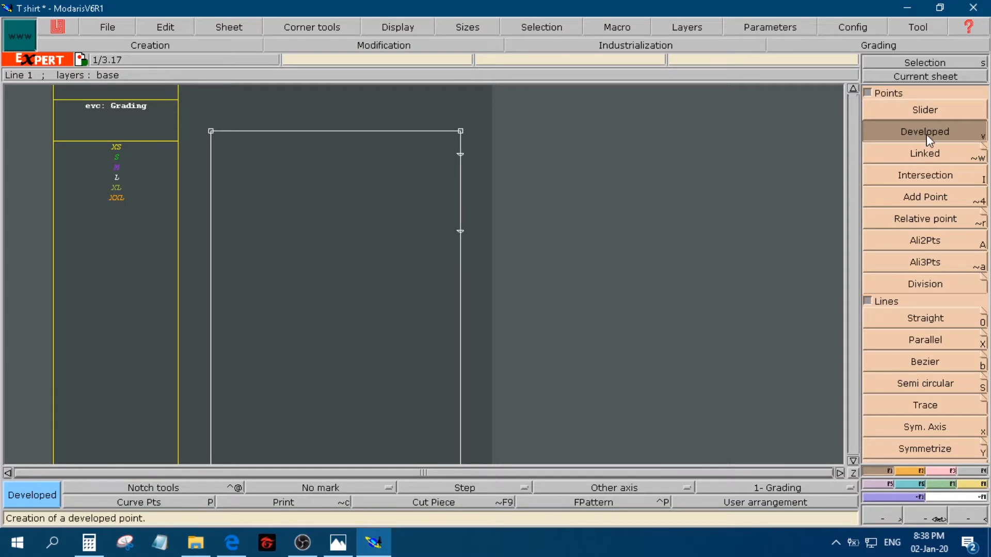
# - Start a Developed point along the top edge from the rectangle's upper right corner, and divide the 22 cm neck width by 2 in Calculator
pyautogui.click(460, 131)
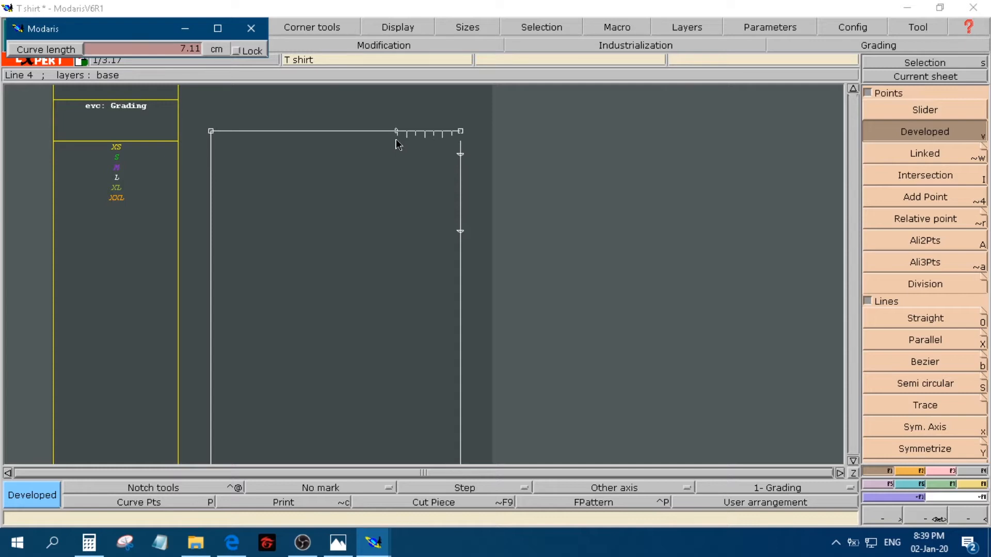
pyautogui.press('Down')
pyautogui.click(89, 542)
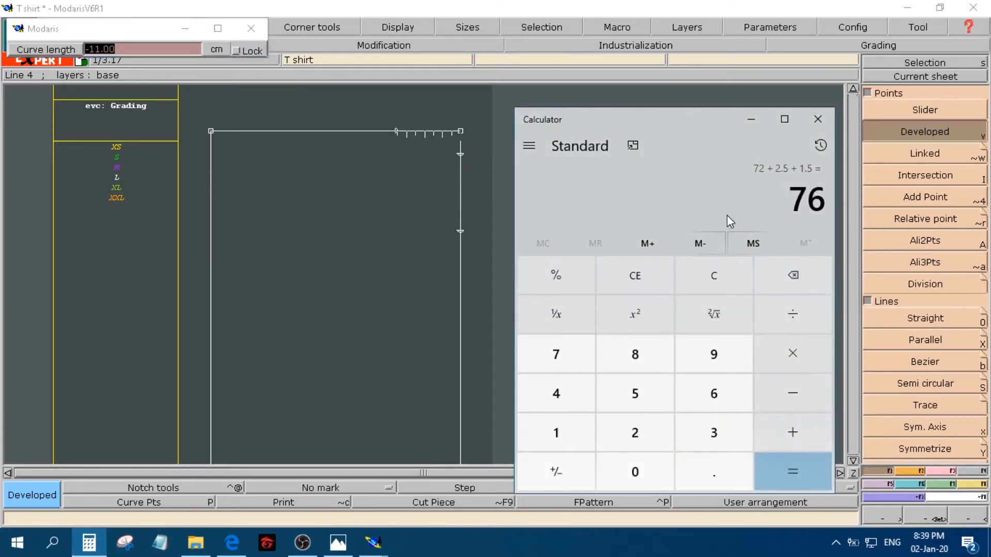
pyautogui.write('22/')
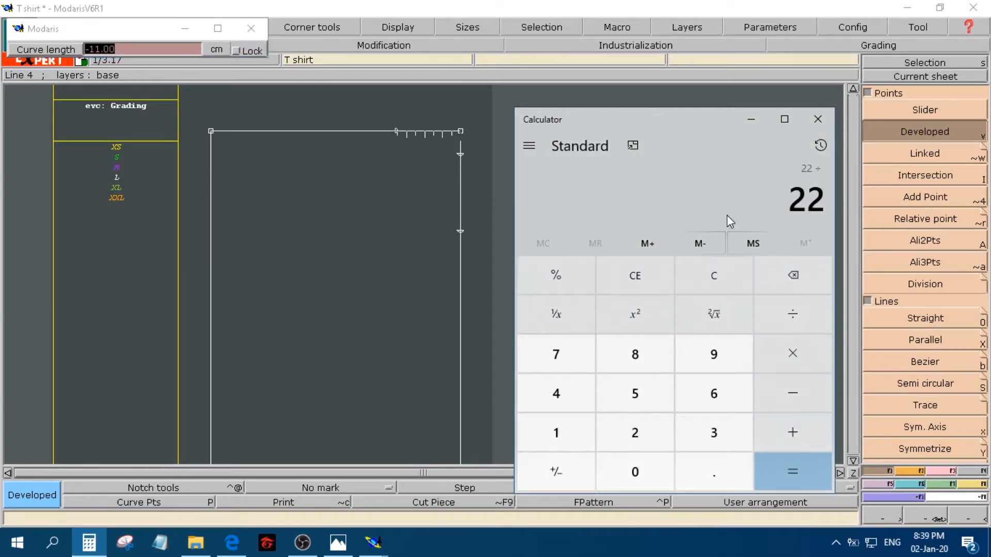
pyautogui.write('11')
pyautogui.press('BackSpace')
pyautogui.press('BackSpace')
pyautogui.write('2')
pyautogui.press('Return')
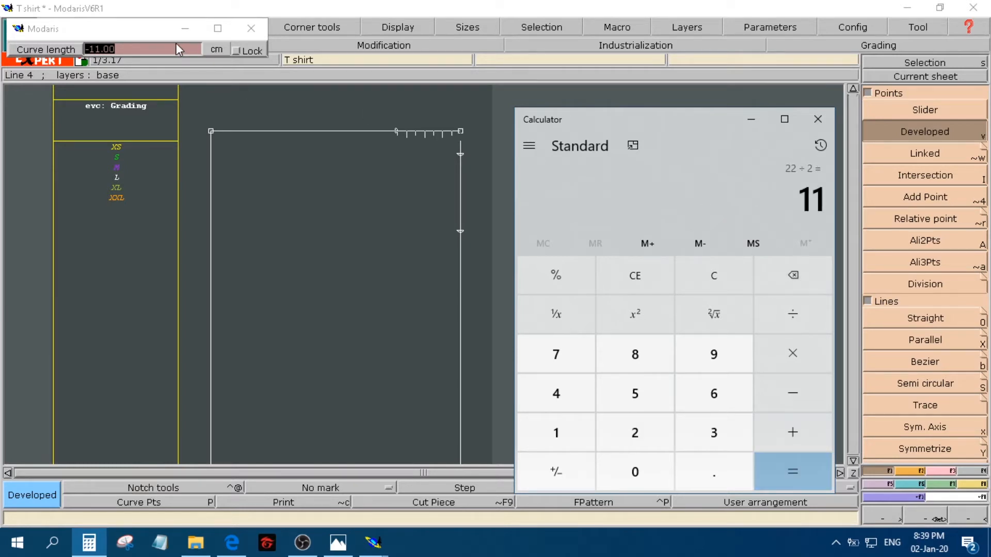
# - Switch back to Modaris and place the Developed point on the top edge with a curve length of 11 cm
pyautogui.click(150, 85)
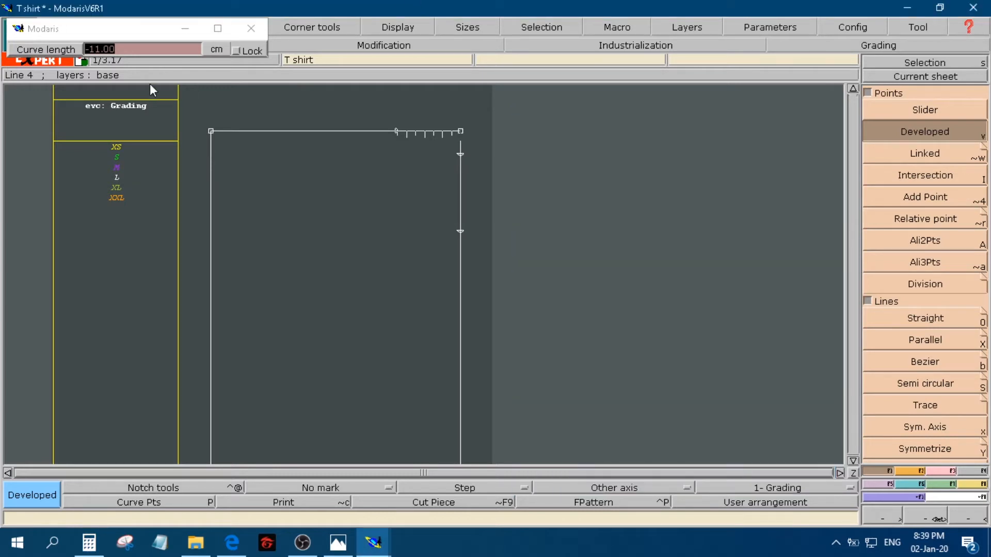
pyautogui.write('11.00')
pyautogui.press('Return')
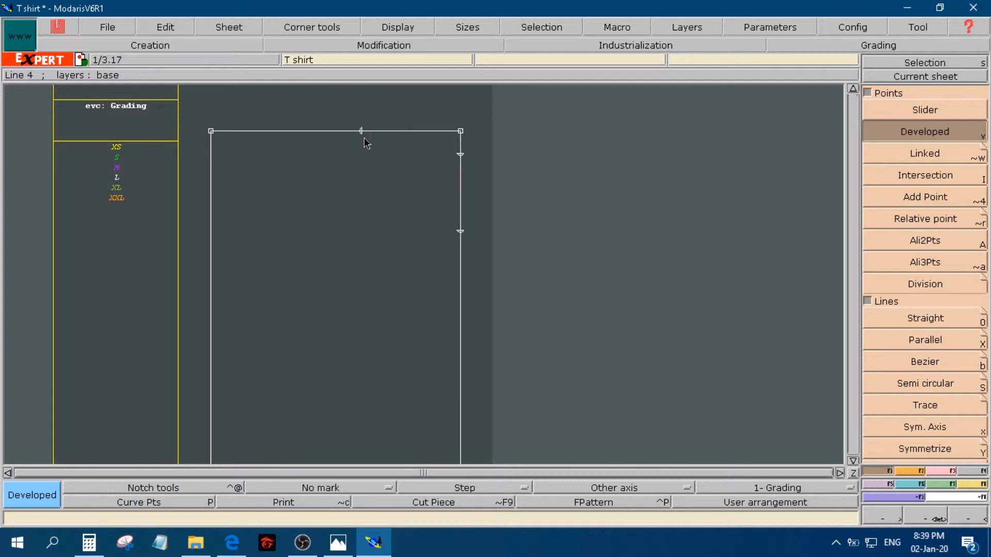
pyautogui.click(365, 139)
# - Examine the size L shoulder measurement (D) in the measurement chart and where it is taken on the garment sketch
pyautogui.click(338, 542)
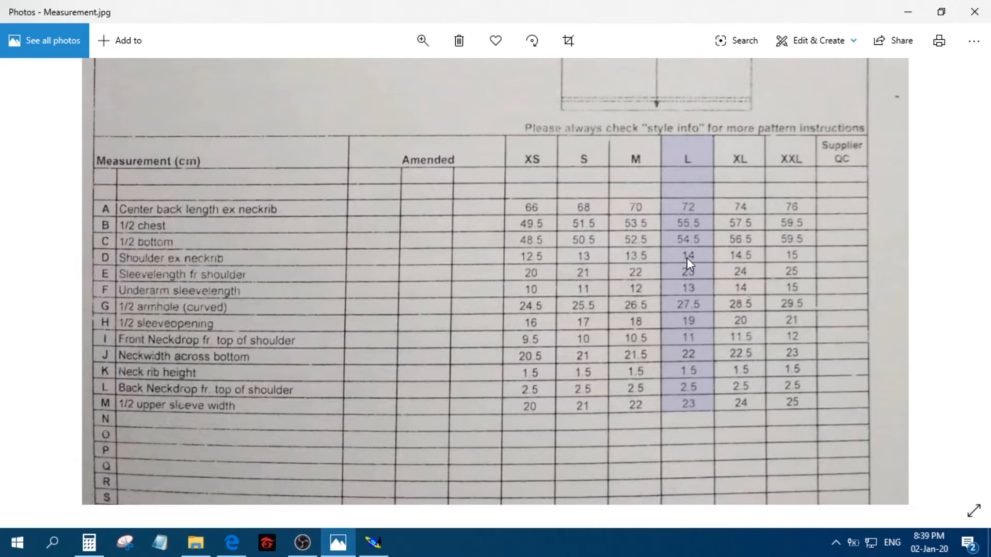
pyautogui.scroll(5, 531, 376)
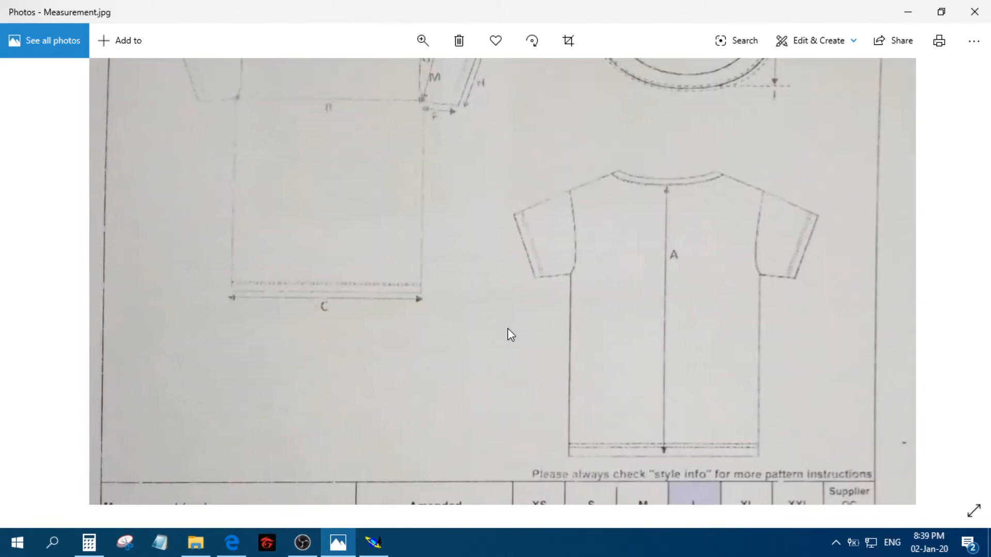
pyautogui.scroll(-5, 511, 342)
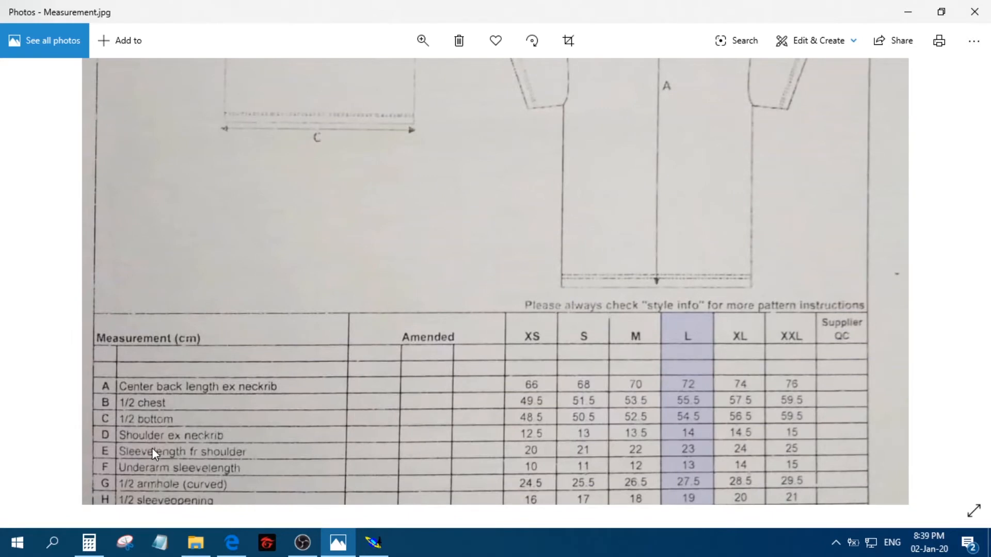
pyautogui.scroll(-3, 416, 236)
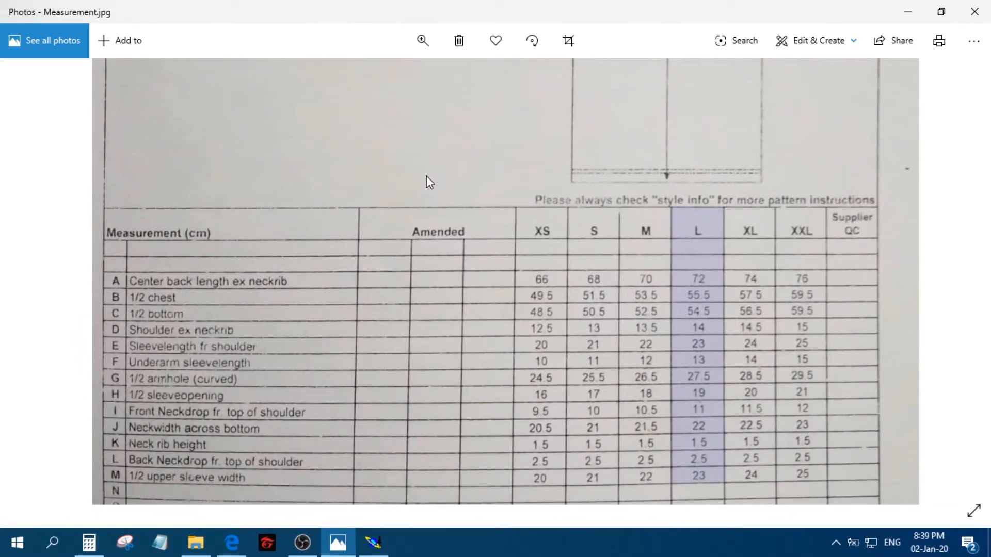
pyautogui.scroll(5, 427, 182)
pyautogui.scroll(2, 427, 448)
pyautogui.scroll(-8, 434, 451)
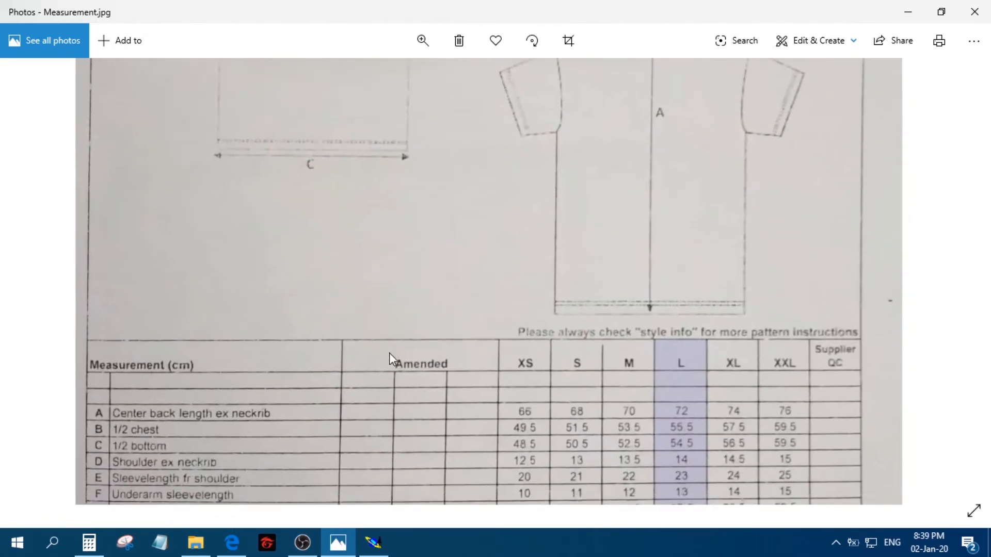
pyautogui.scroll(-1, 206, 432)
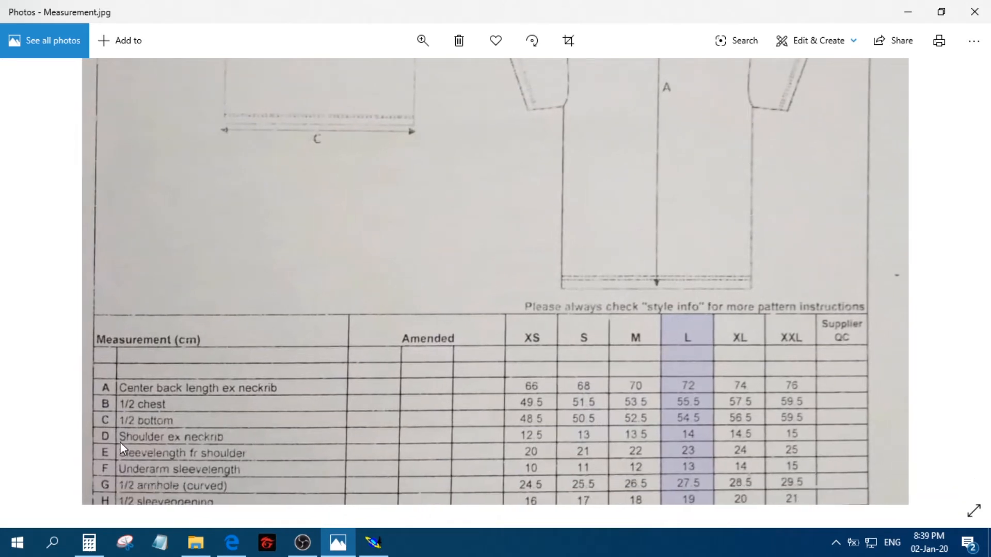
pyautogui.scroll(5, 167, 442)
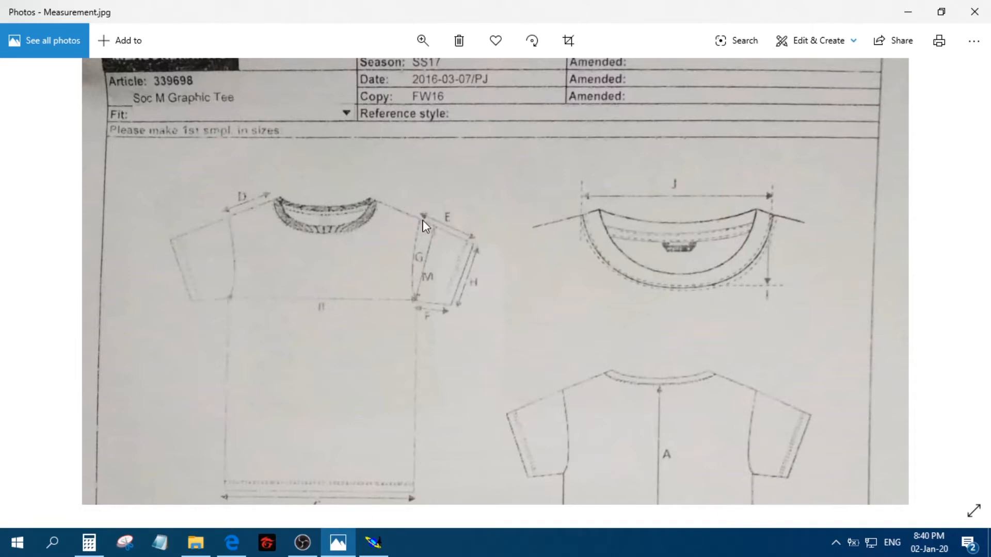
pyautogui.scroll(-3, 330, 294)
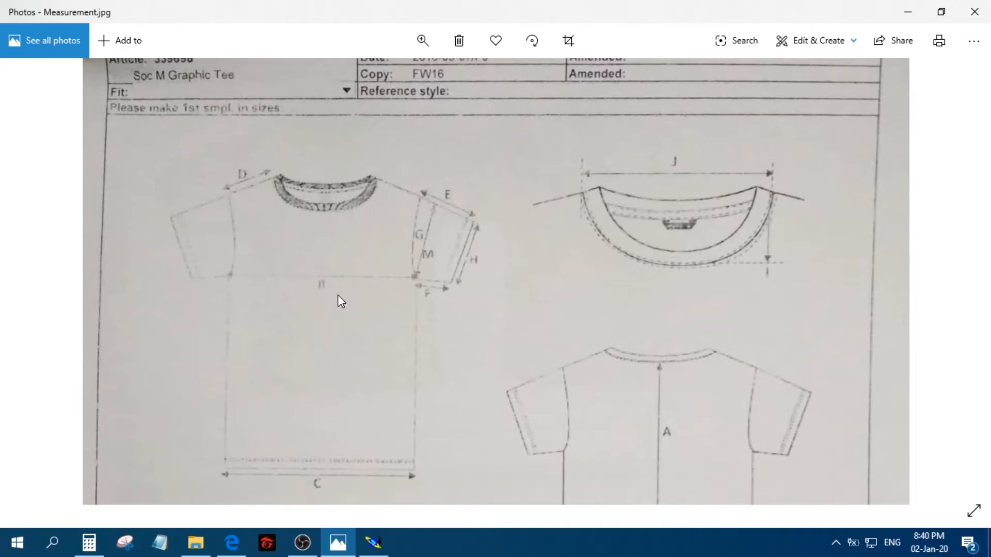
pyautogui.scroll(3, 319, 287)
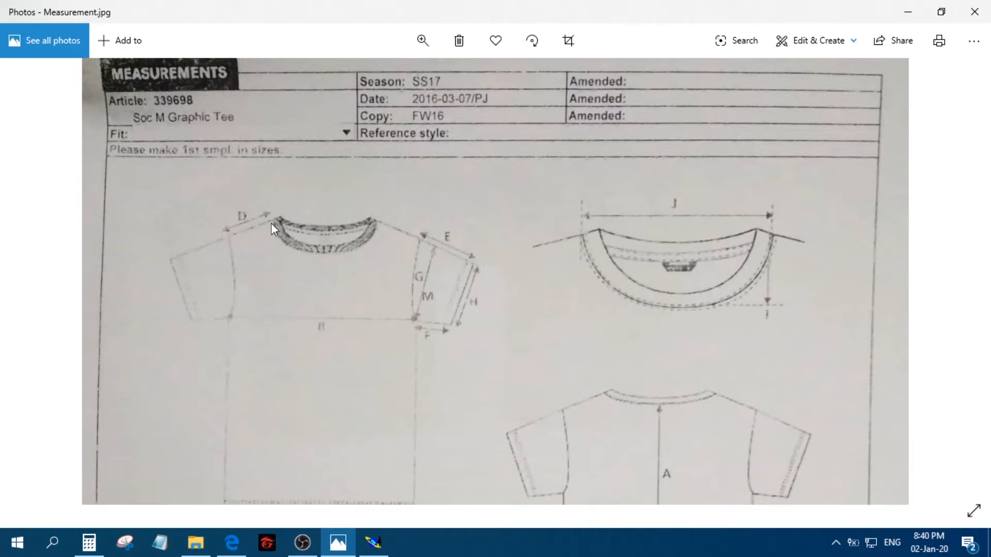
pyautogui.scroll(-1, 316, 332)
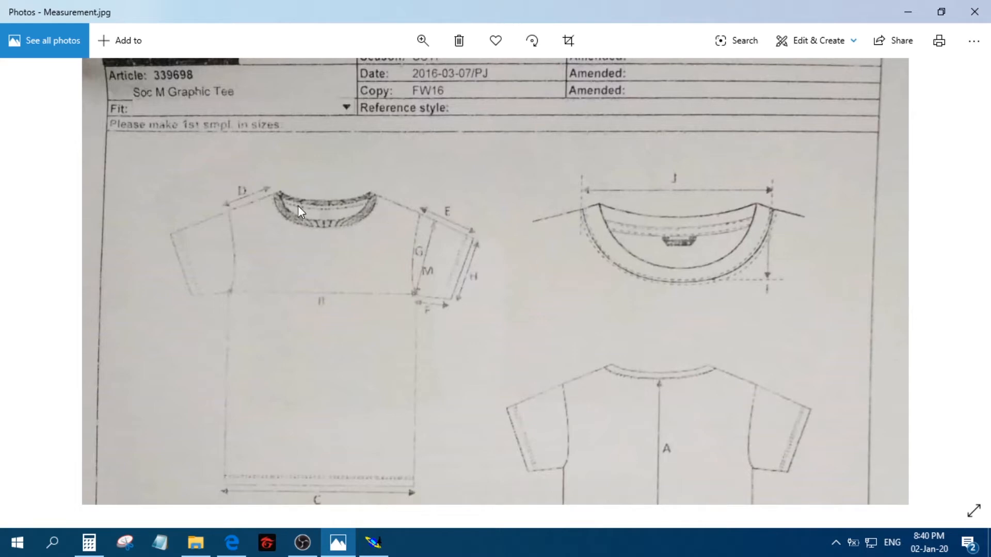
pyautogui.scroll(-10, 346, 344)
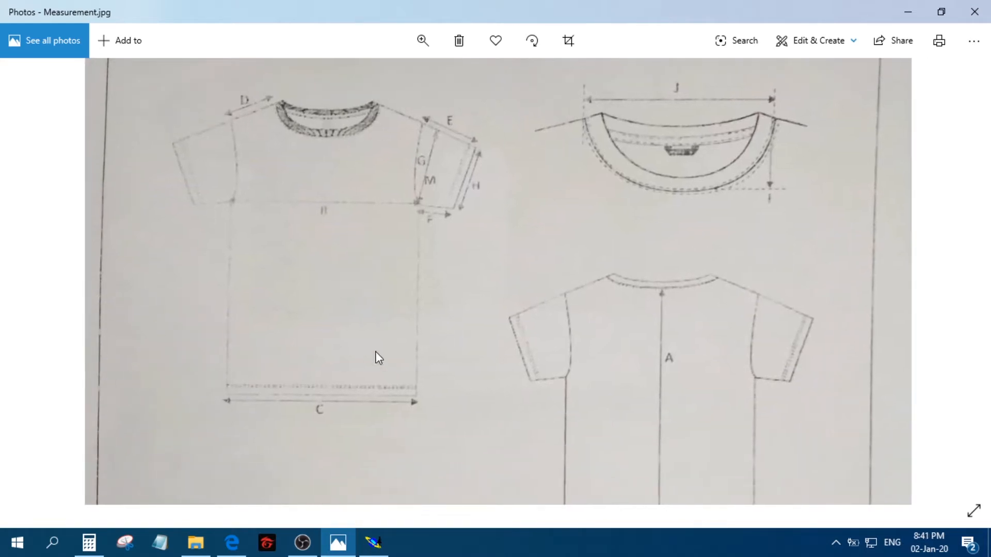
# - Minimize the measurement chart, open the Measurement Specification Worksheet image from the desktop to review its shoulder row, and close it
pyautogui.click(340, 551)
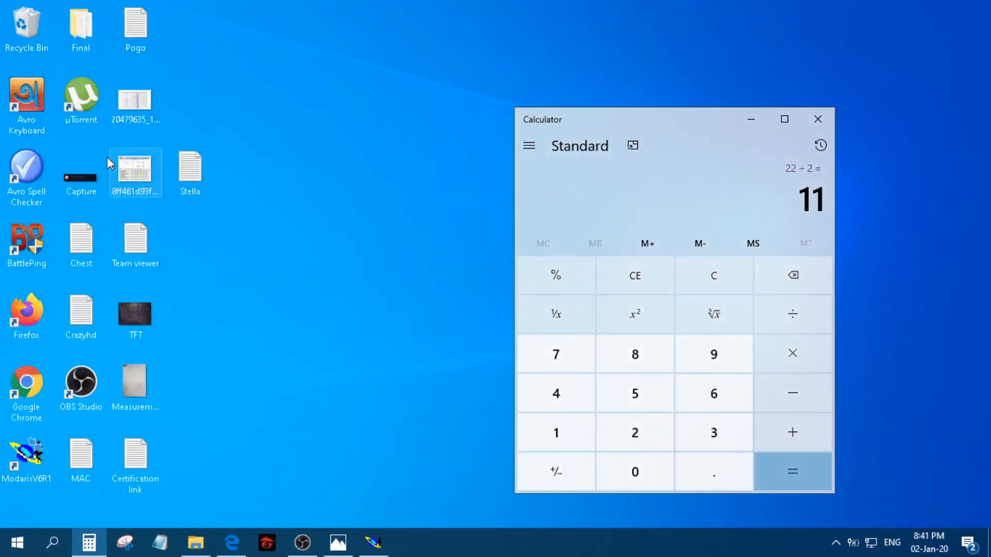
pyautogui.click(156, 117)
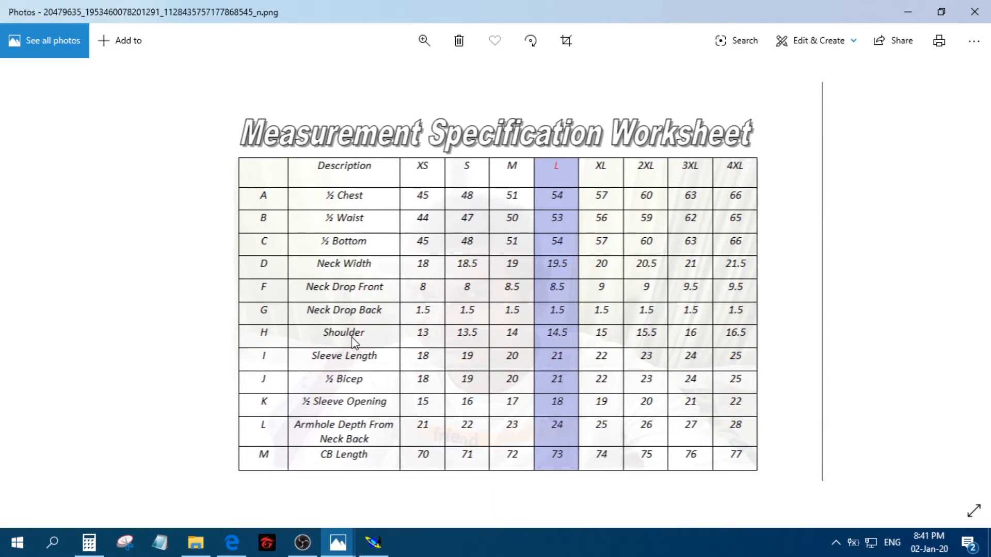
pyautogui.click(941, 11)
pyautogui.click(626, 60)
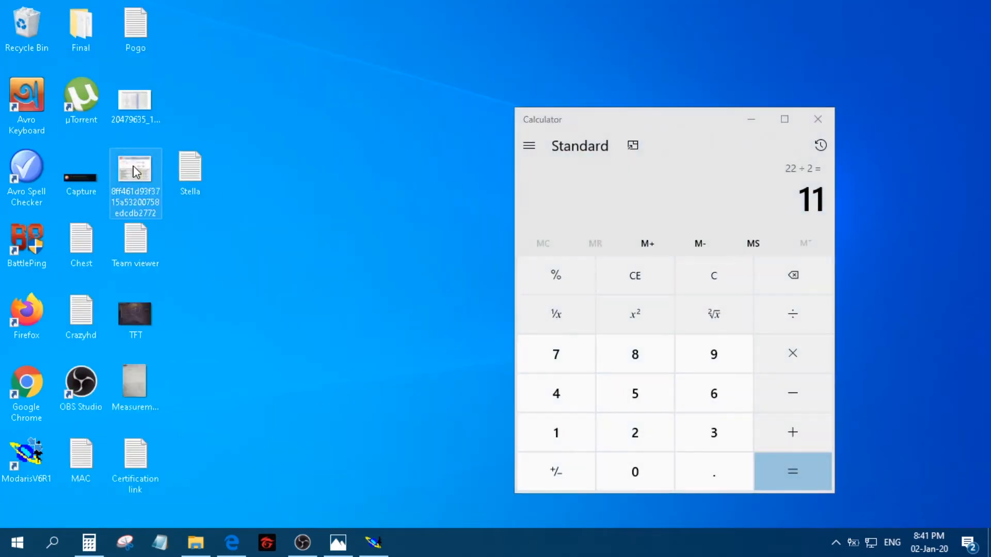
# - Open the Apparel Tech Pack image from the desktop and examine its row for length of shoulders on back
pyautogui.doubleClick(136, 172)
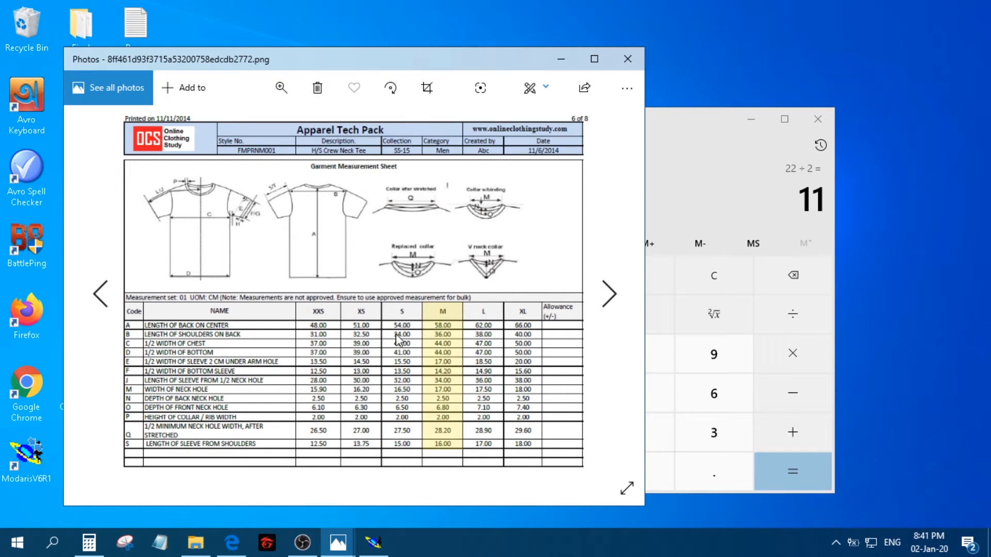
pyautogui.scroll(1, 205, 369)
pyautogui.scroll(2, 205, 370)
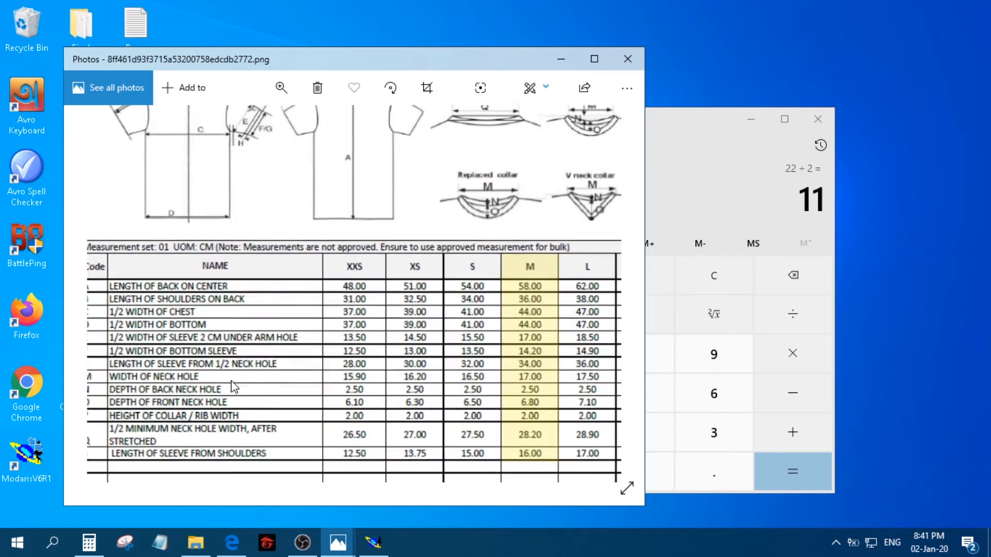
pyautogui.moveTo(220, 356); pyautogui.dragTo(202, 354)
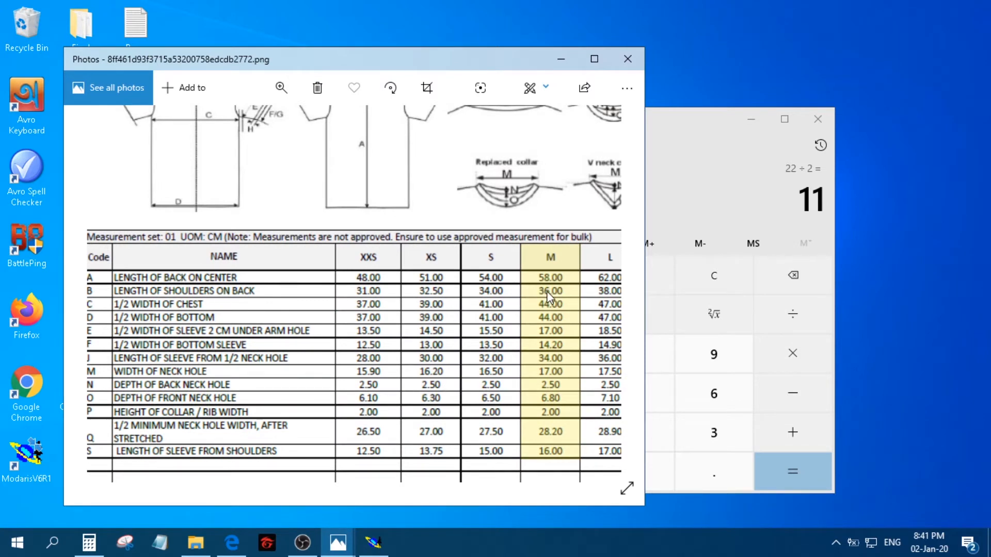
# - Examine the length of shoulders on back in the Apparel Tech Pack table and garment sketch, and close the image
pyautogui.moveTo(198, 316); pyautogui.dragTo(254, 319)
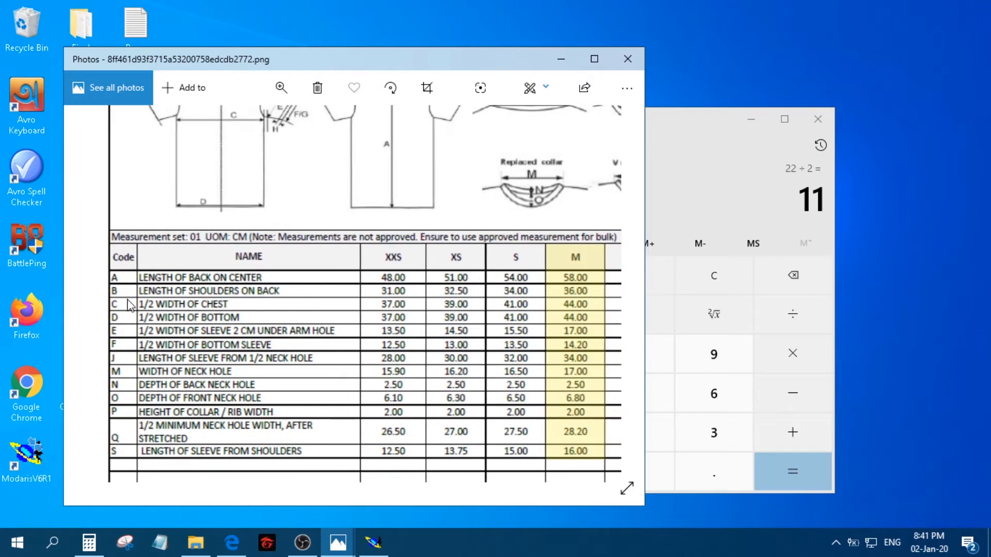
pyautogui.moveTo(189, 174); pyautogui.dragTo(206, 310)
pyautogui.moveTo(338, 309)
pyautogui.mouseDown()
pyautogui.moveTo(286, 291)
pyautogui.moveTo(344, 310)
pyautogui.mouseUp()
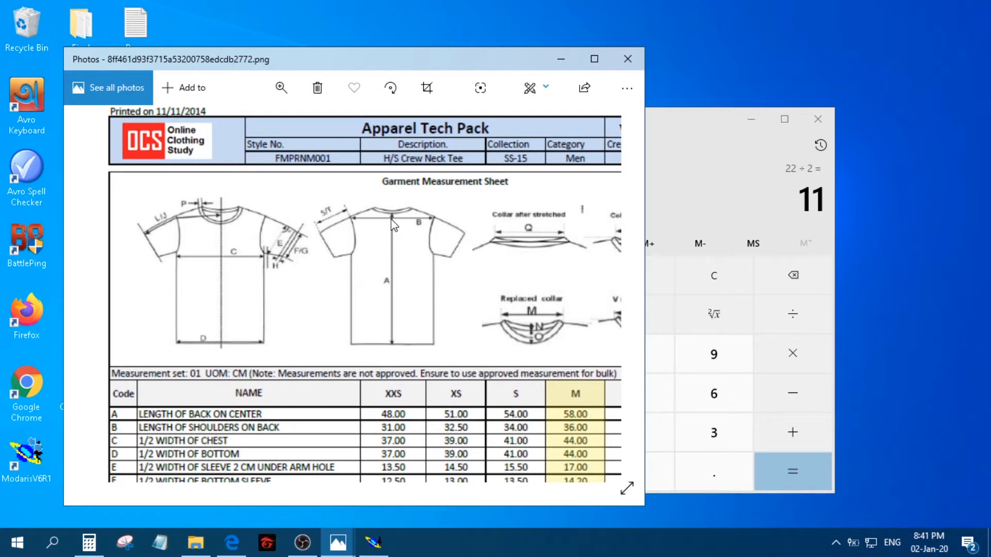
pyautogui.click(375, 545)
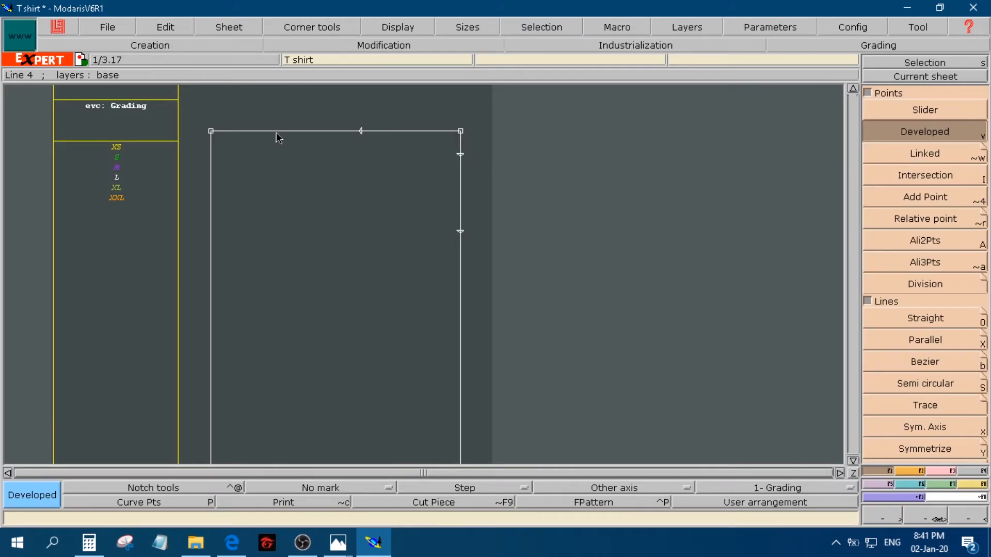
pyautogui.click(373, 544)
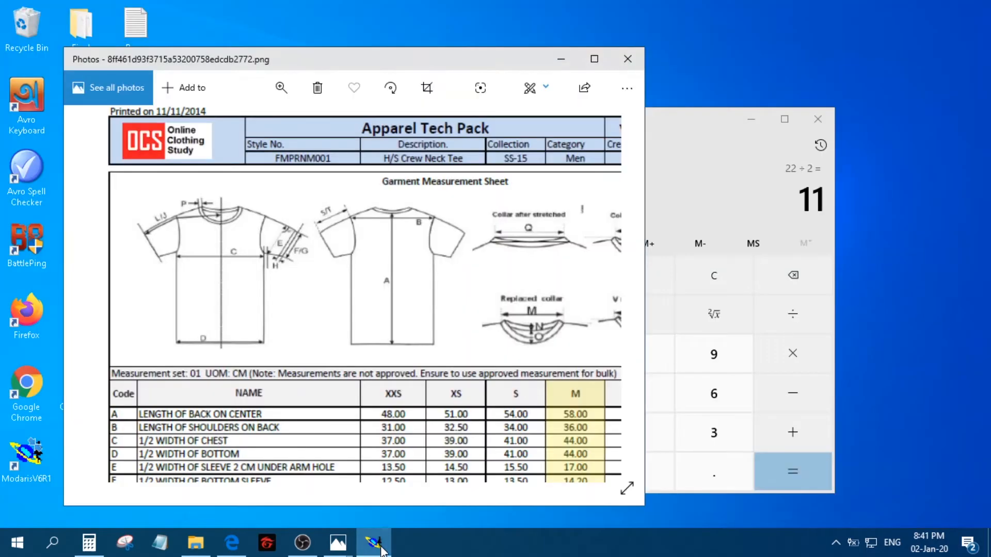
pyautogui.click(628, 58)
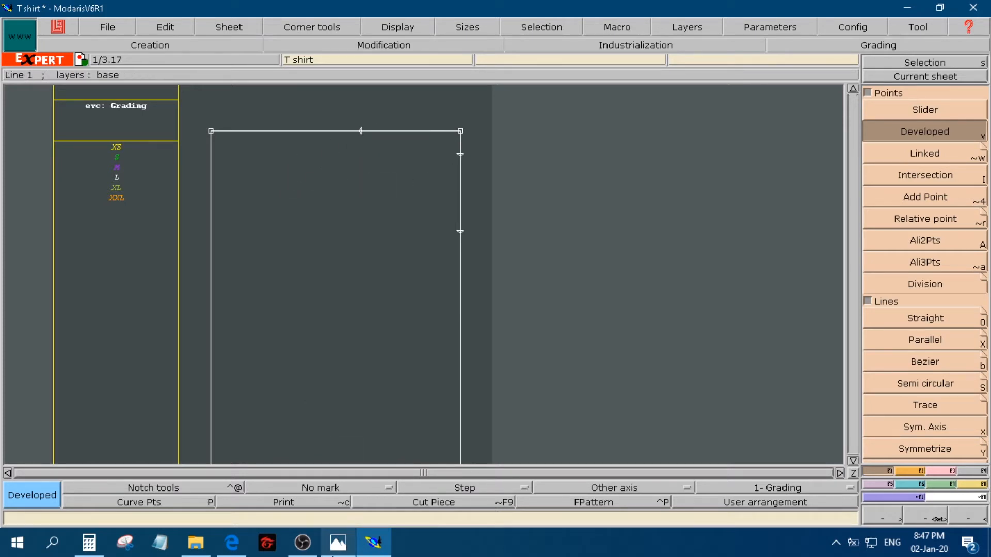
# - Review the shoulder measurement (D) on the garment sketch in Measurement.jpg and switch back to Modaris
pyautogui.click(338, 542)
pyautogui.scroll(5, 310, 356)
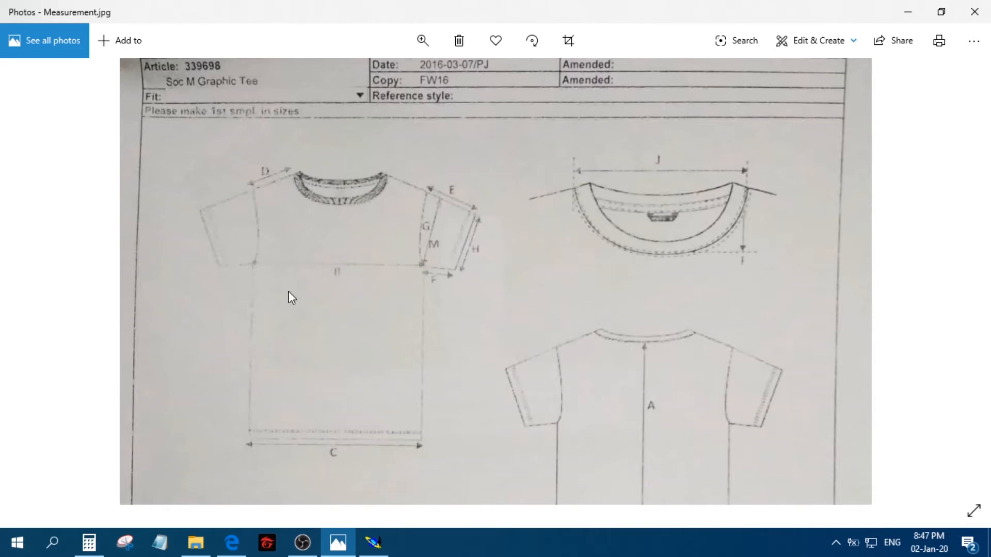
pyautogui.click(373, 542)
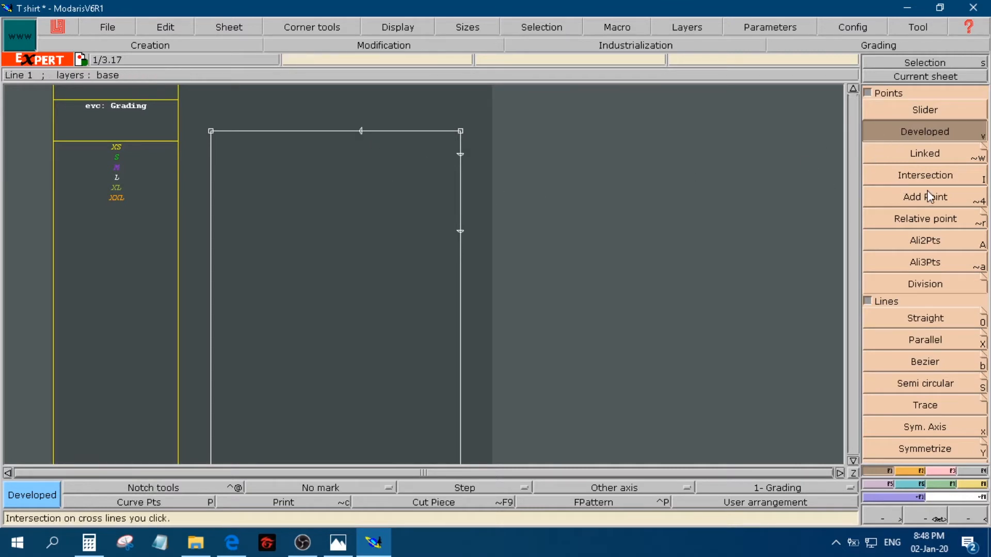
pyautogui.click(921, 218)
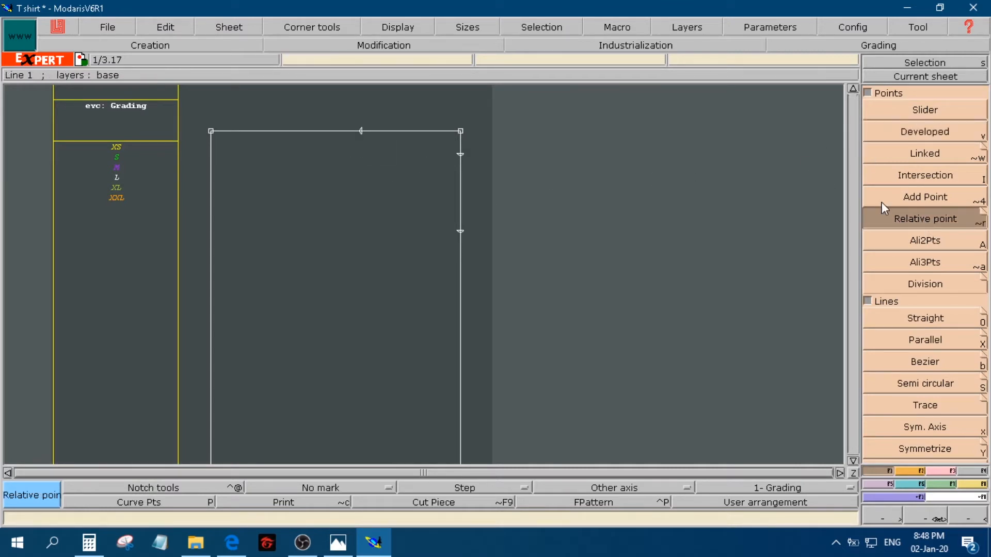
pyautogui.click(925, 319)
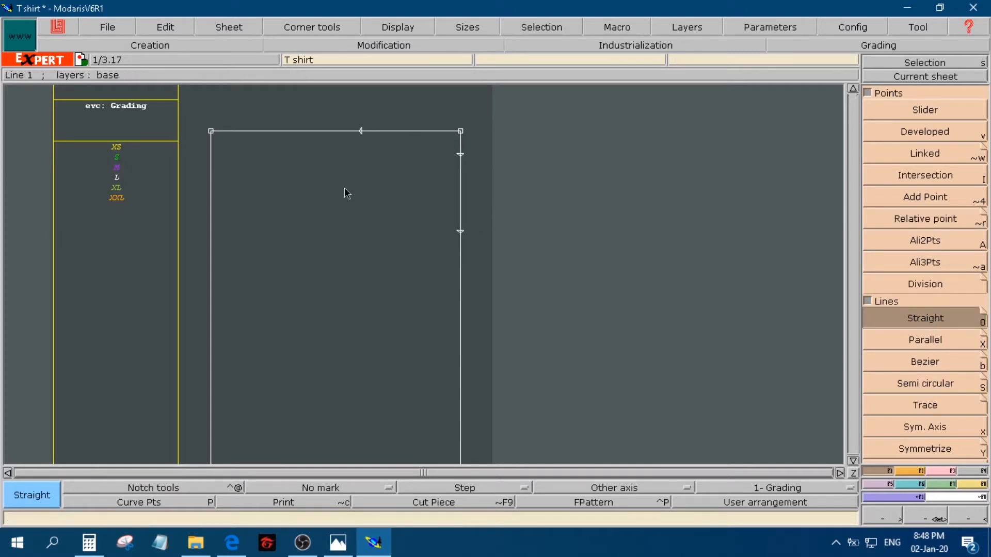
pyautogui.click(362, 133)
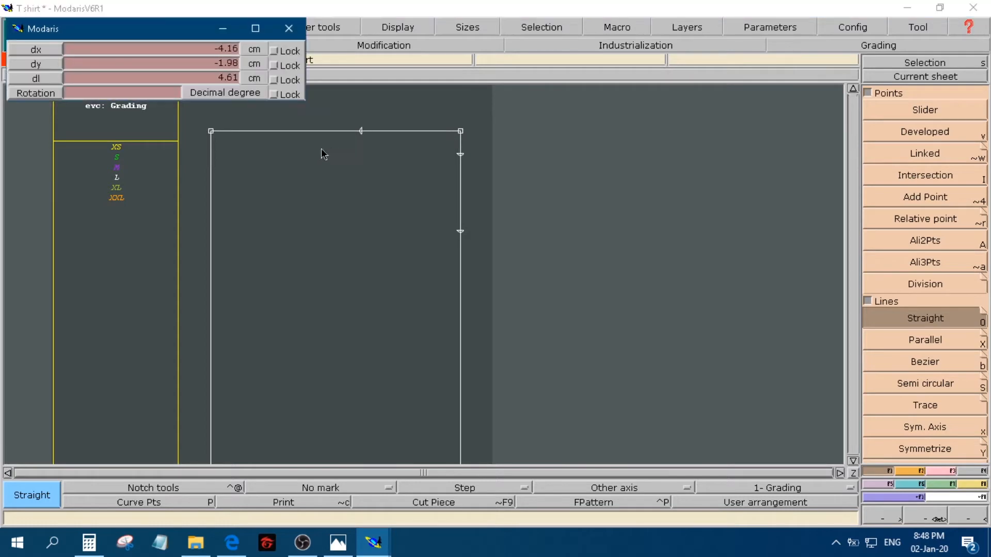
pyautogui.click(264, 170)
pyautogui.hotkey('ctrl', 'z')
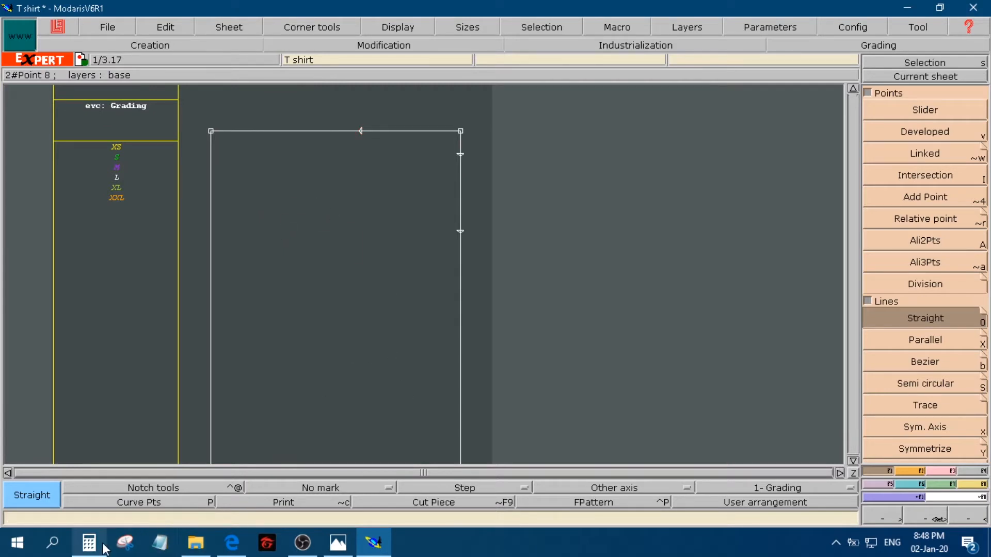
# - Open Paint 3D and draw a thick black vertical axis line in the middle of a new canvas
pyautogui.click(18, 548)
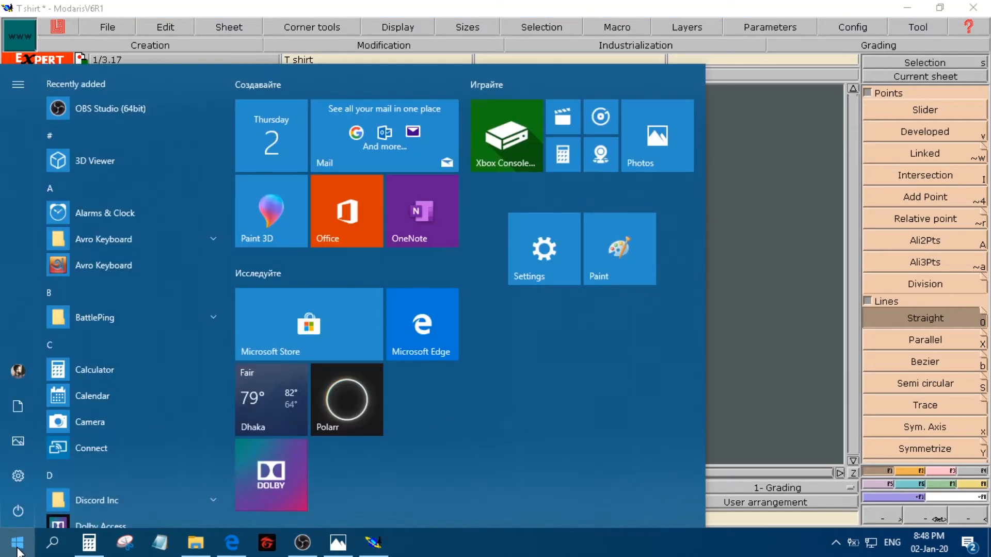
pyautogui.click(283, 227)
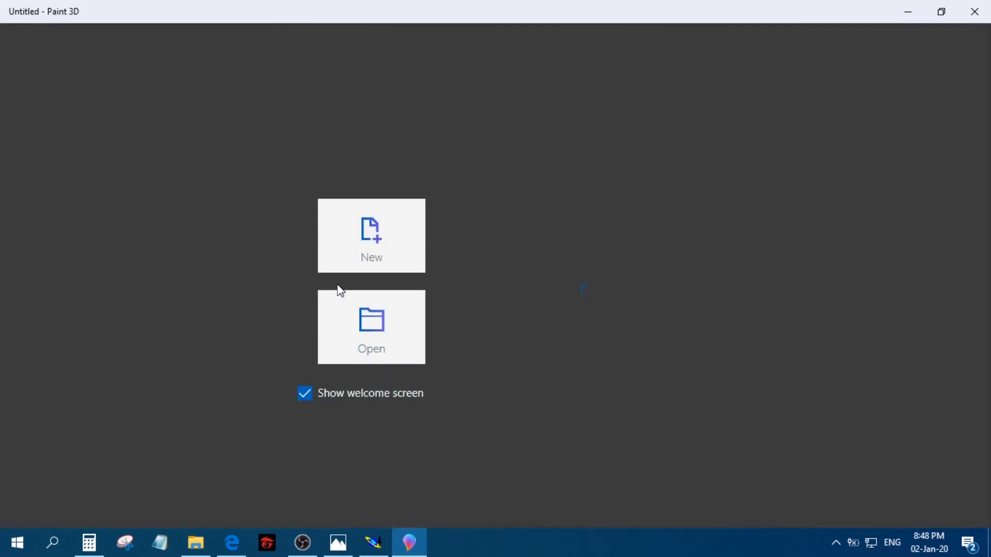
pyautogui.click(380, 262)
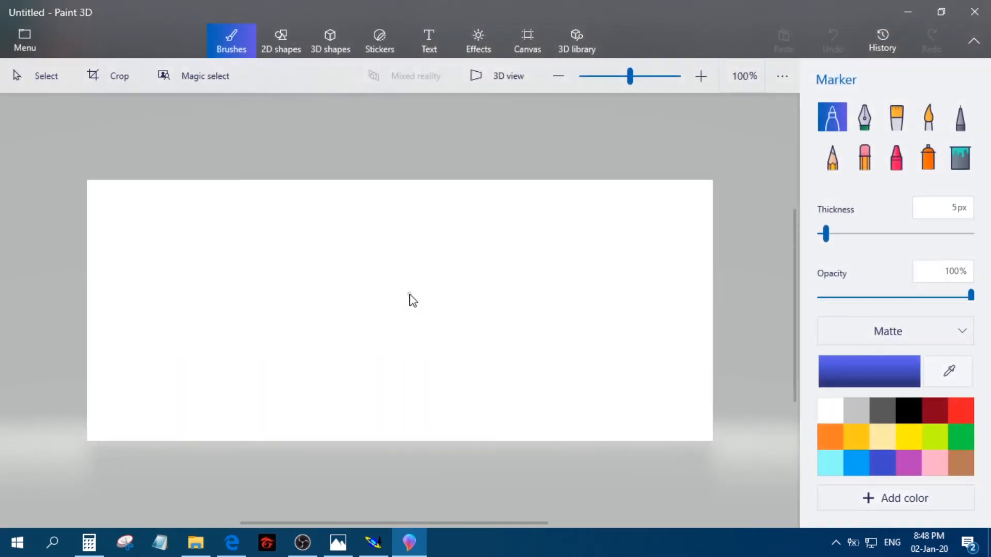
pyautogui.click(281, 41)
pyautogui.click(831, 134)
pyautogui.moveTo(390, 221); pyautogui.dragTo(391, 406)
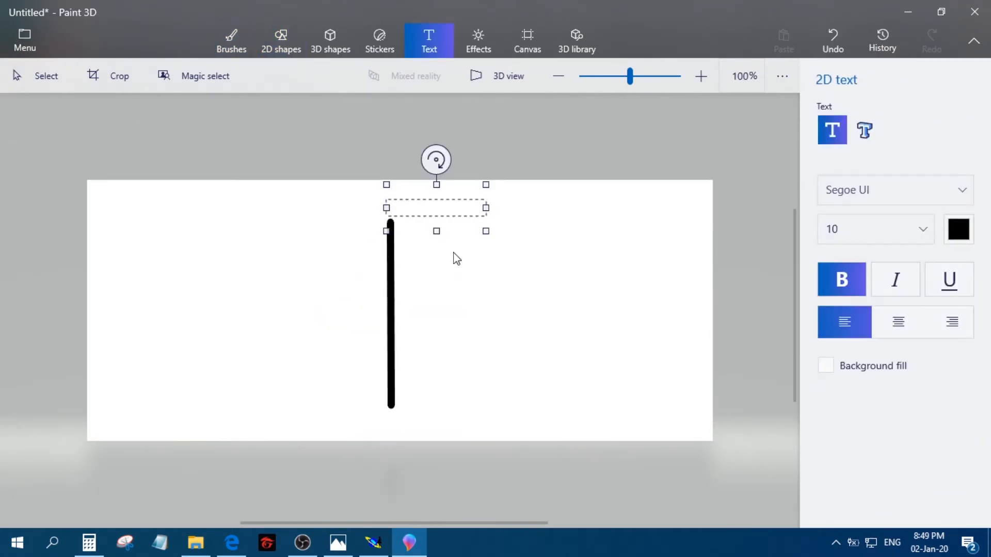
# - Label the upper end of the vertical axis "Y (+)" and its lower end "Y (-)"
pyautogui.write('Y (+)')
pyautogui.click(416, 442)
pyautogui.click(377, 416)
pyautogui.write('Y (-)')
pyautogui.moveTo(439, 443); pyautogui.dragTo(450, 449)
pyautogui.click(467, 373)
# - Draw a thick black horizontal axis line across the middle of the vertical one and label its right end "X (+)"
pyautogui.click(281, 37)
pyautogui.moveTo(222, 314); pyautogui.dragTo(545, 313)
pyautogui.click(429, 41)
pyautogui.click(833, 130)
pyautogui.click(554, 308)
pyautogui.write('X (+)')
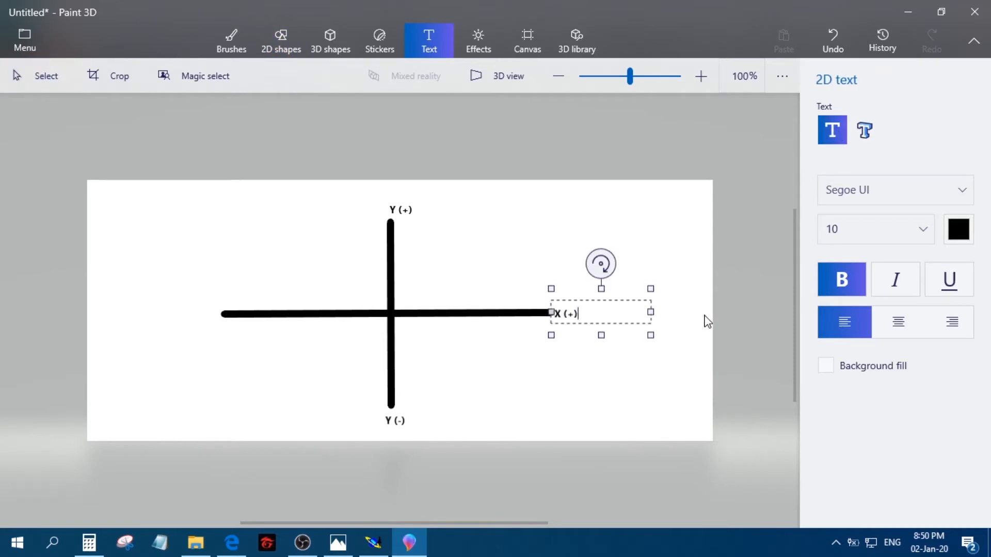
pyautogui.click(693, 309)
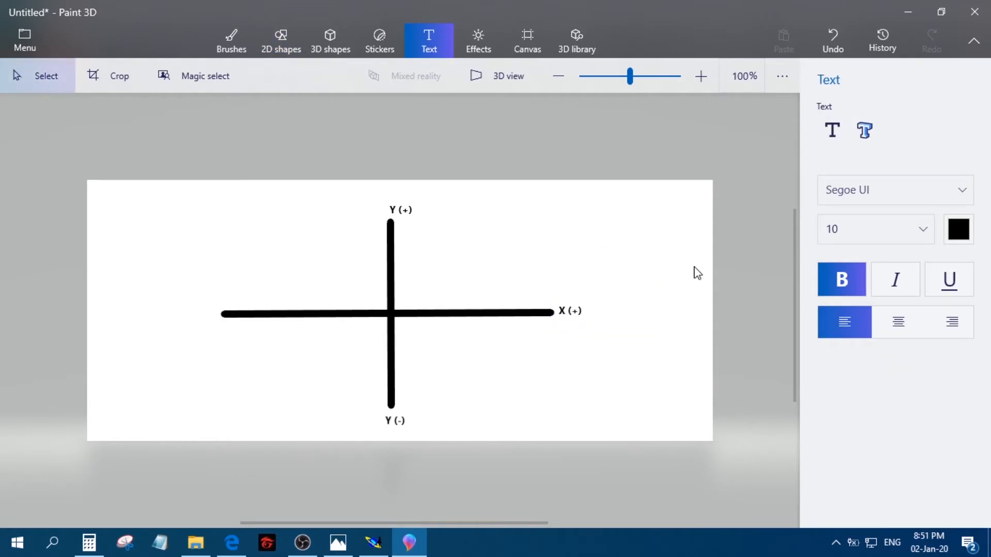
# - Label the left end of the horizontal axis "X (-)" and the crossing of the axes "O (0,0)"
pyautogui.click(185, 312)
pyautogui.write('X (-)')
pyautogui.click(597, 361)
pyautogui.click(392, 327)
pyautogui.write('O (')
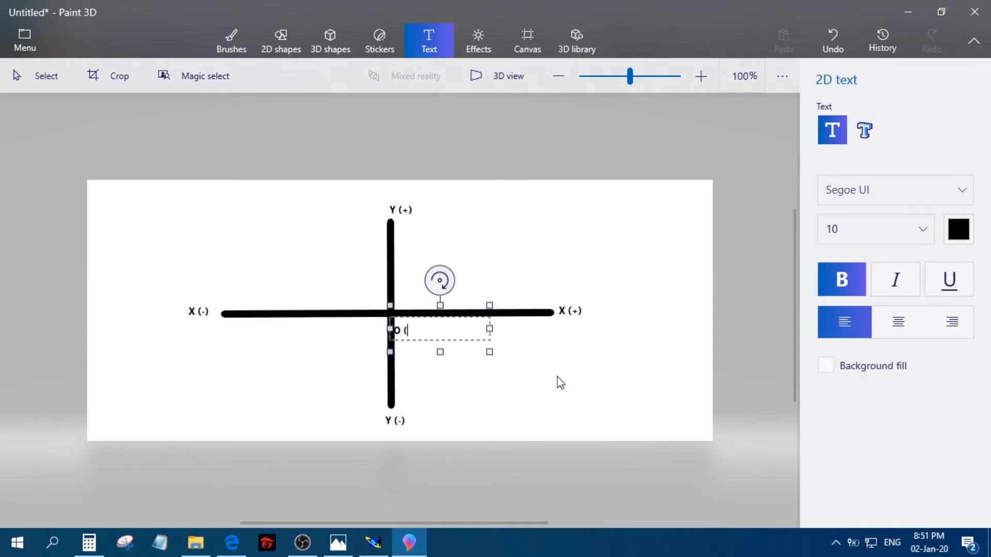
pyautogui.write('0,0)')
pyautogui.moveTo(454, 348); pyautogui.dragTo(467, 345)
pyautogui.click(453, 382)
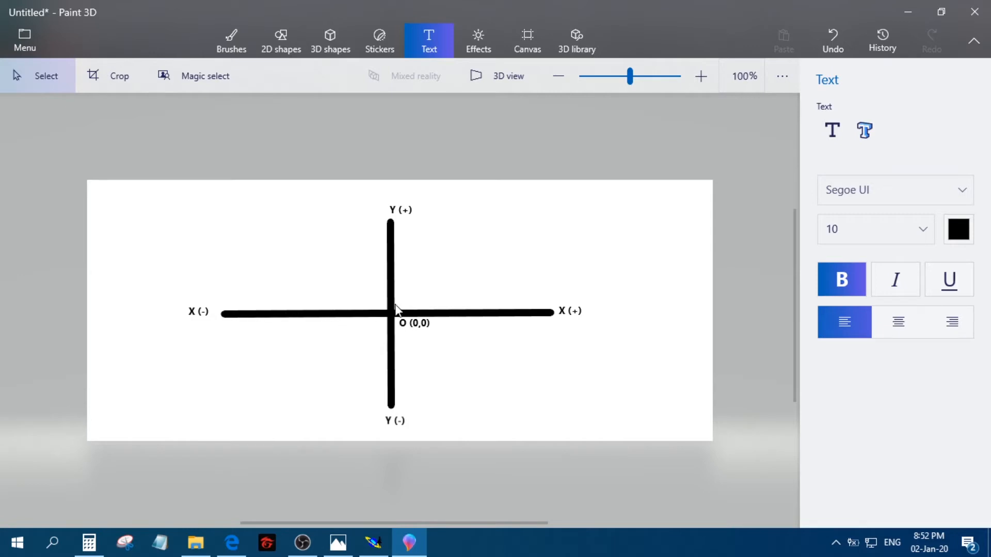
# - Switch to Modaris and start a Straight line from the neck point on the top edge with dy -3 and dl 14 cm
pyautogui.click(376, 542)
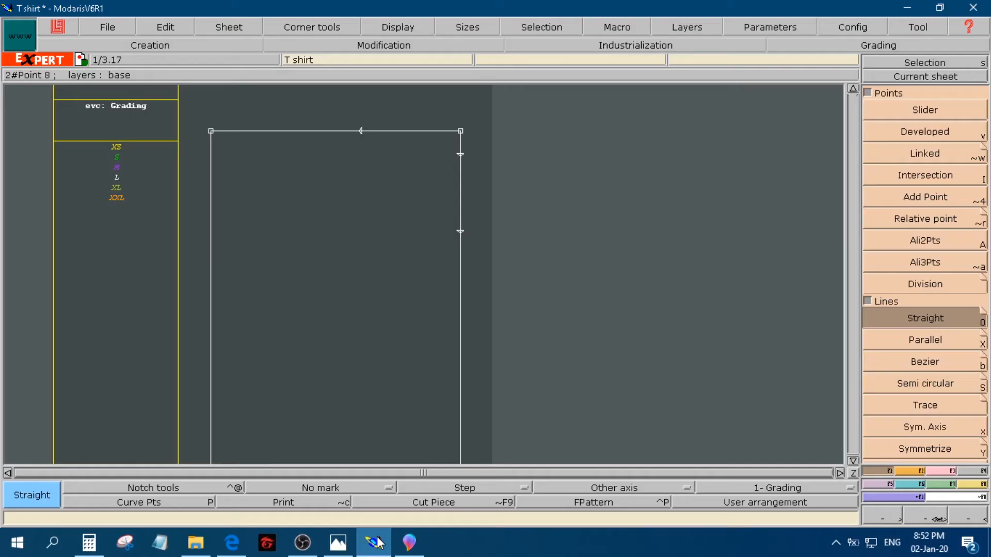
pyautogui.click(375, 542)
pyautogui.click(375, 542)
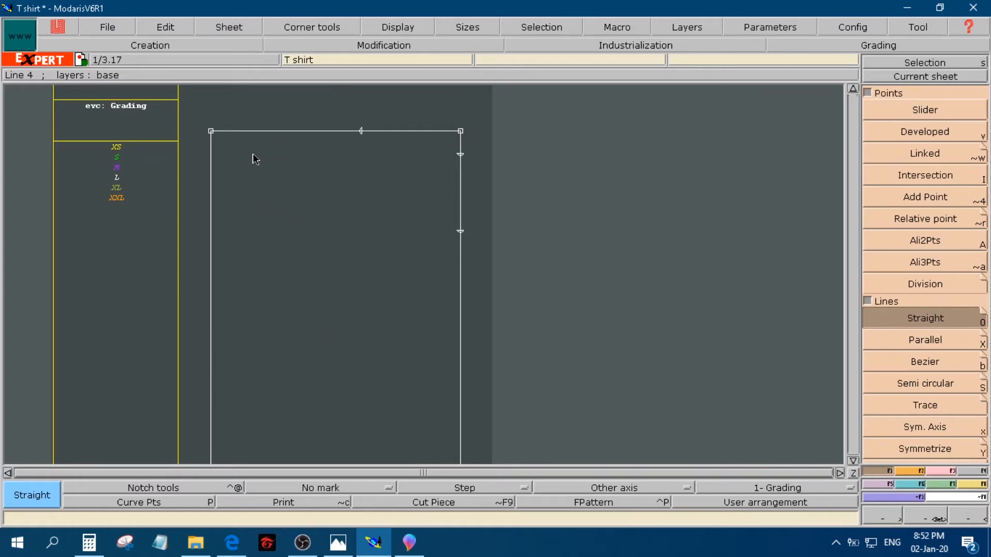
pyautogui.click(364, 136)
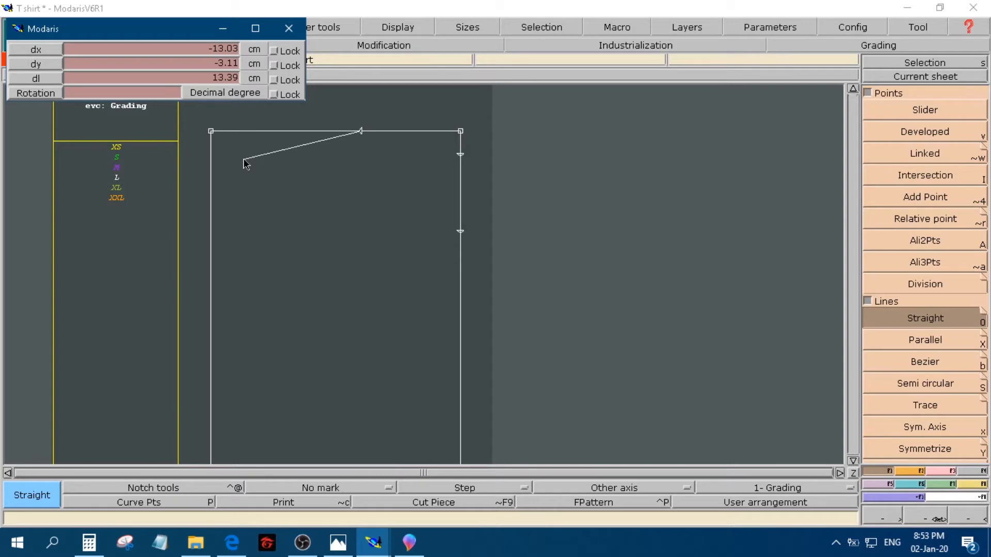
pyautogui.press('Down')
pyautogui.press('Down')
pyautogui.press('Right')
pyautogui.click(101, 77)
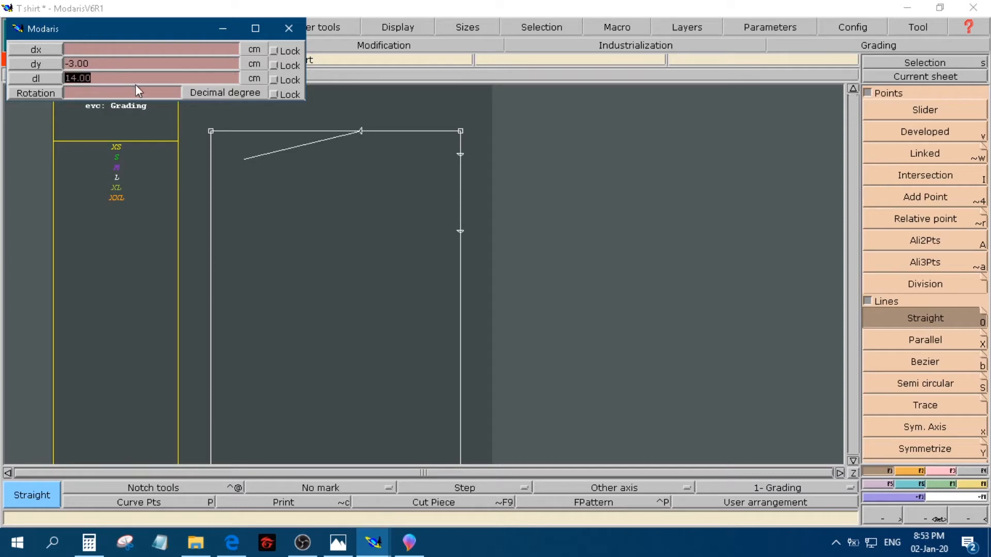
# - Check the size L shoulder ex neckrib value in the measurement chart and complete the shoulder line in Modaris
pyautogui.click(338, 542)
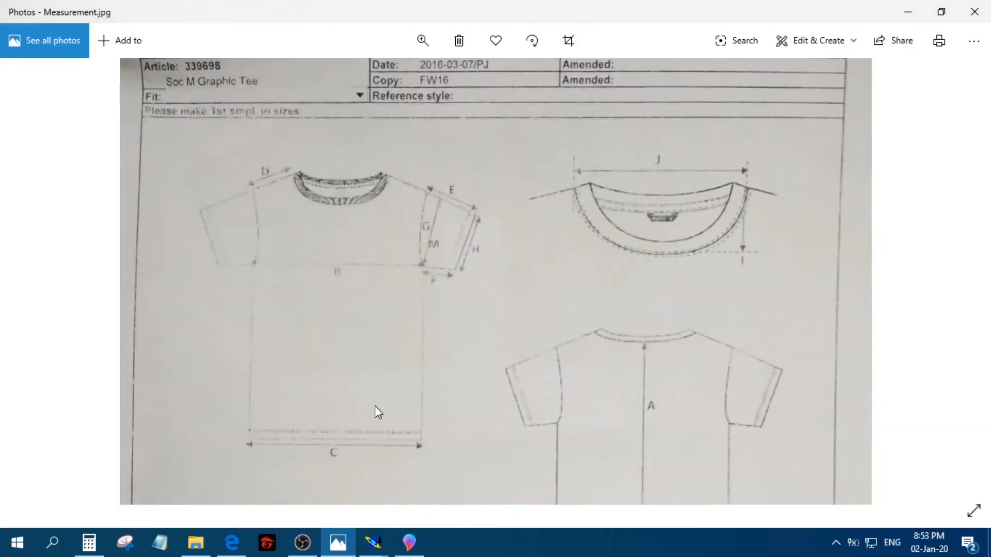
pyautogui.scroll(-8, 368, 447)
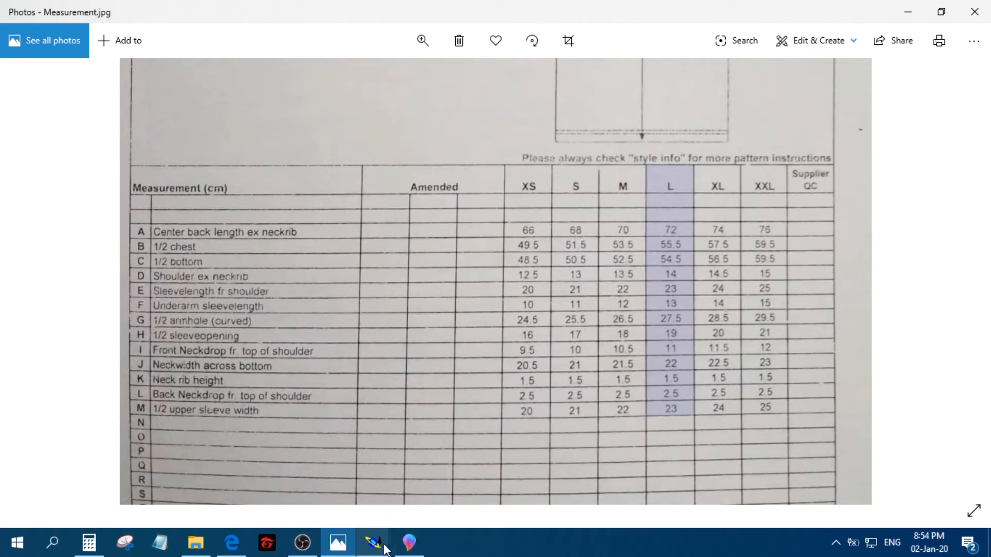
pyautogui.moveTo(385, 550)
pyautogui.click(336, 498)
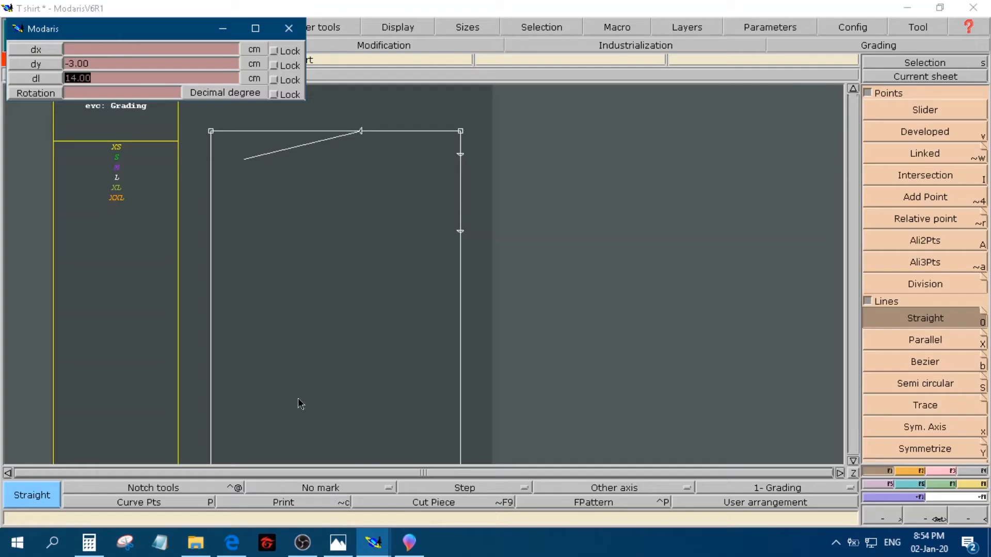
pyautogui.click(104, 75)
pyautogui.press('Return')
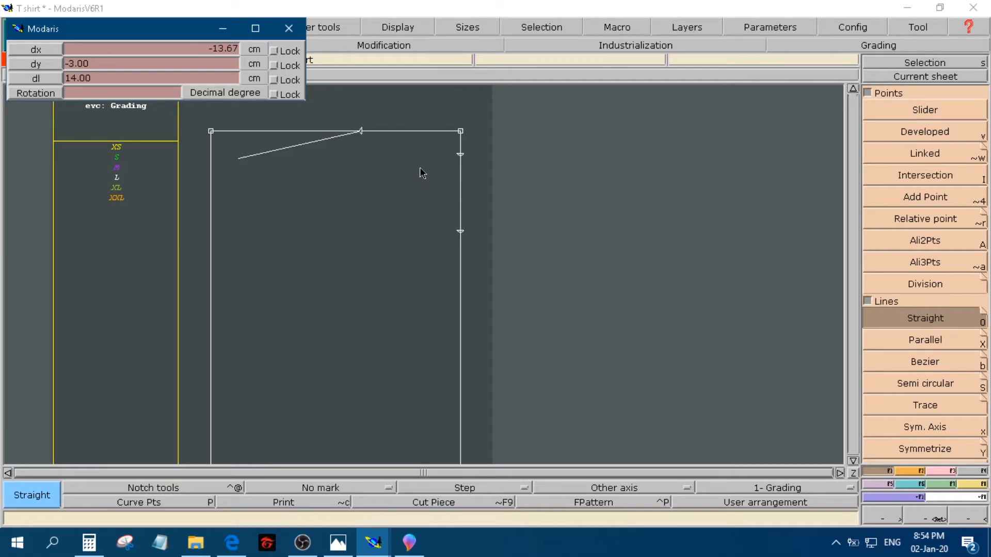
pyautogui.press('Return')
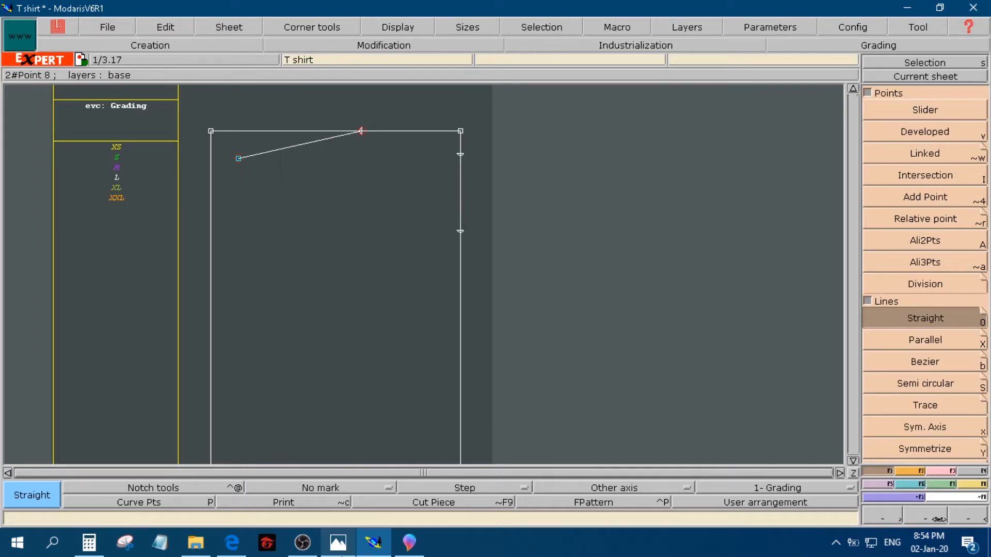
# - Examine the size L shoulder (D) and 1/2 armhole (G) values in the measurement chart and where they are taken on the garment sketch
pyautogui.click(338, 542)
pyautogui.scroll(5, 428, 335)
pyautogui.scroll(2, 441, 298)
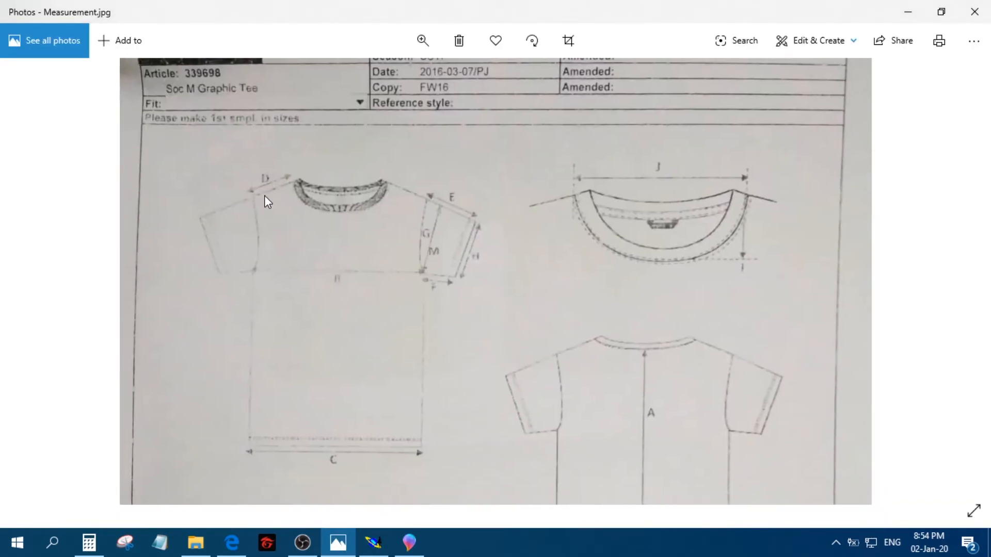
pyautogui.scroll(-10, 419, 310)
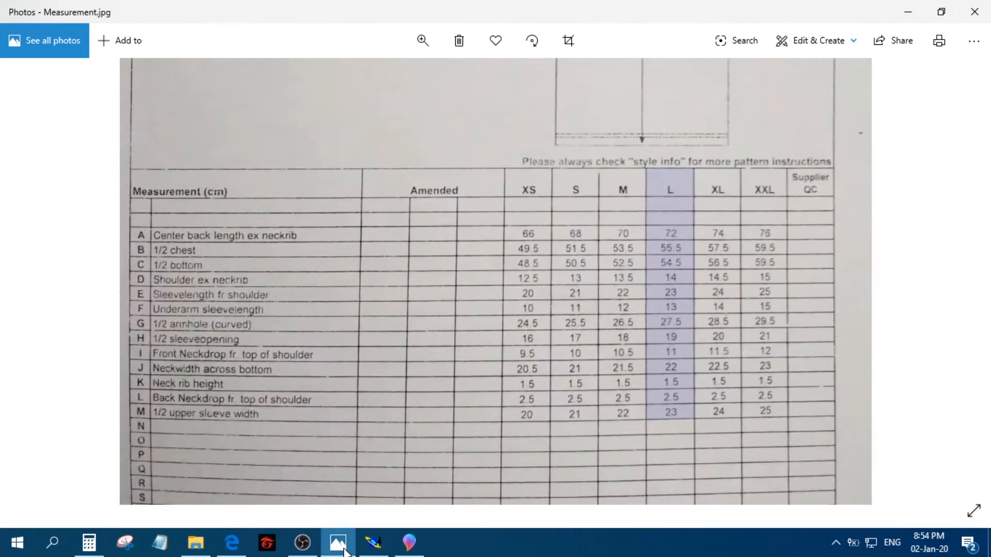
pyautogui.scroll(2, 341, 474)
pyautogui.scroll(8, 341, 469)
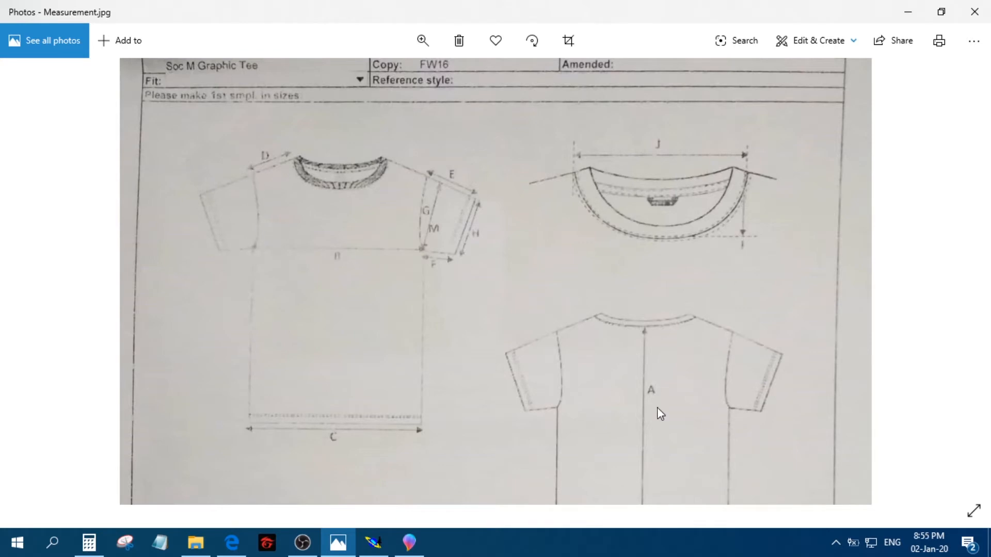
pyautogui.scroll(-8, 485, 320)
pyautogui.scroll(-1, 495, 289)
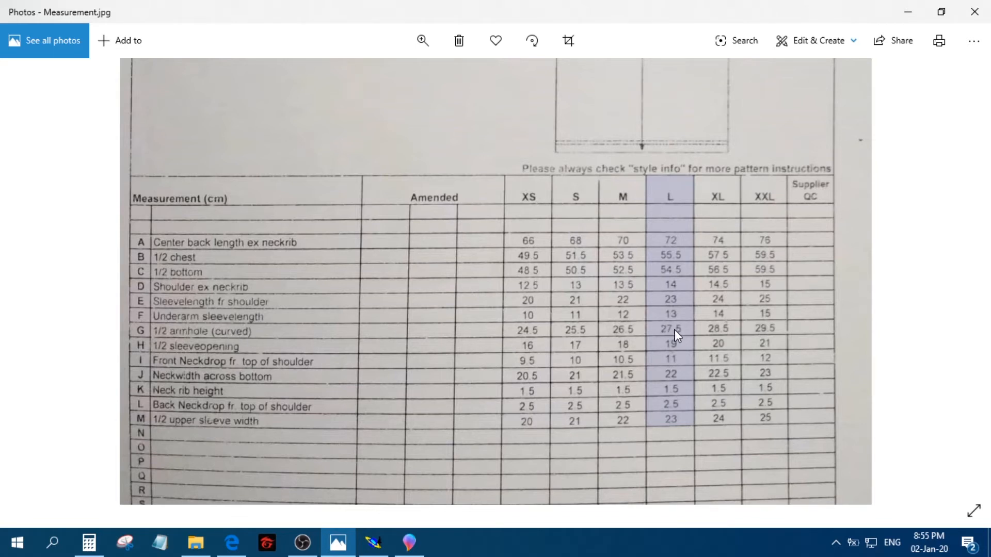
pyautogui.click(374, 542)
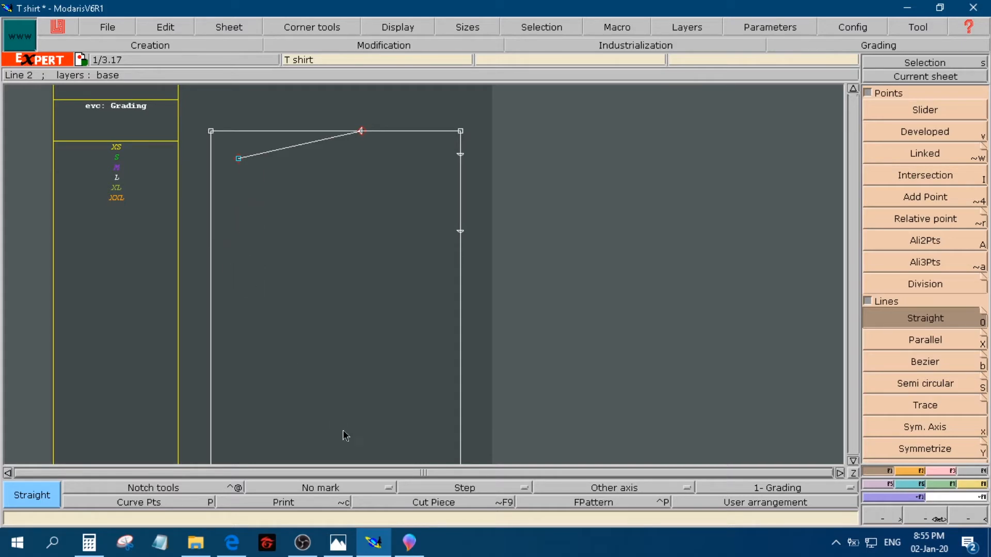
pyautogui.click(339, 542)
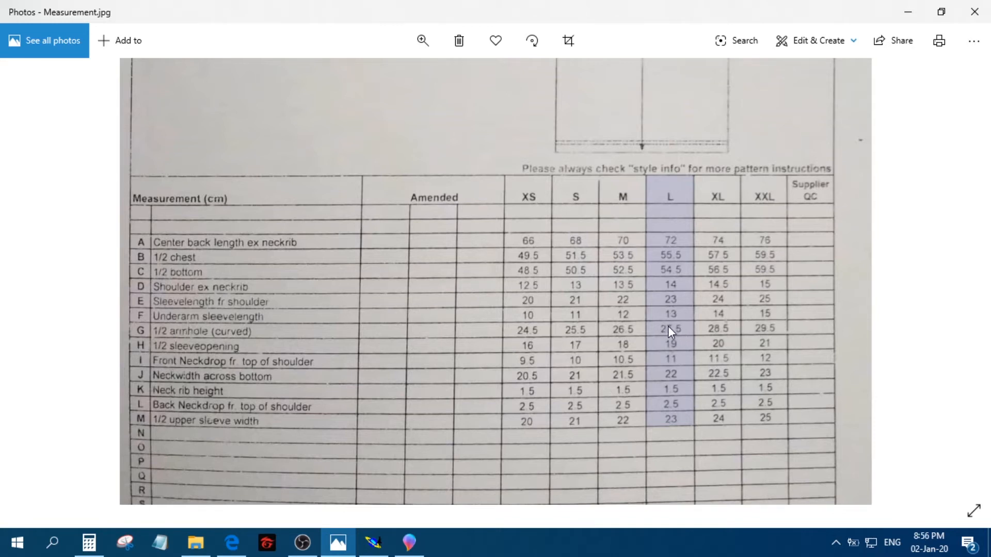
# - Switch to Calculator and subtract 2 from the size L 1/2 armhole value of 27.5
pyautogui.click(89, 544)
pyautogui.moveTo(683, 124); pyautogui.dragTo(314, 132)
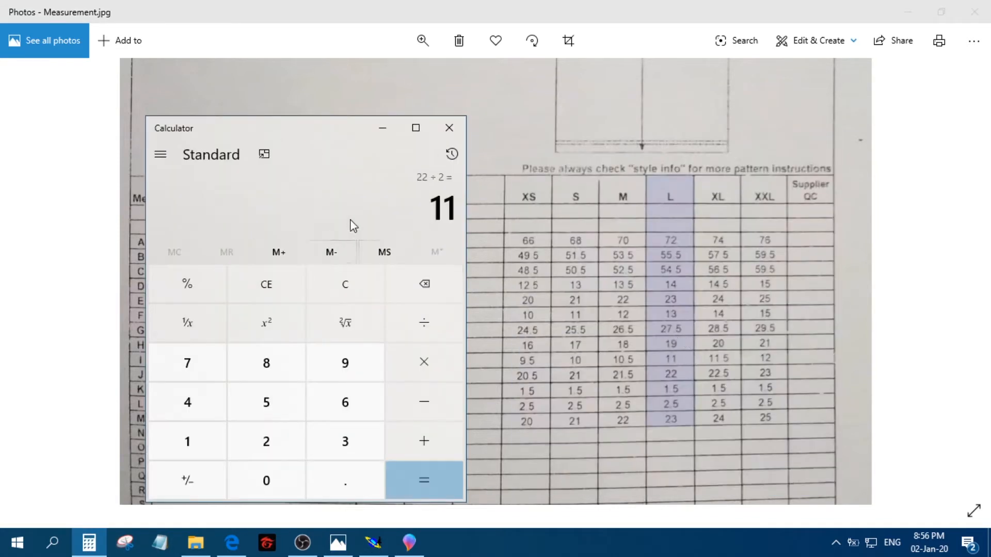
pyautogui.write('27.5 ')
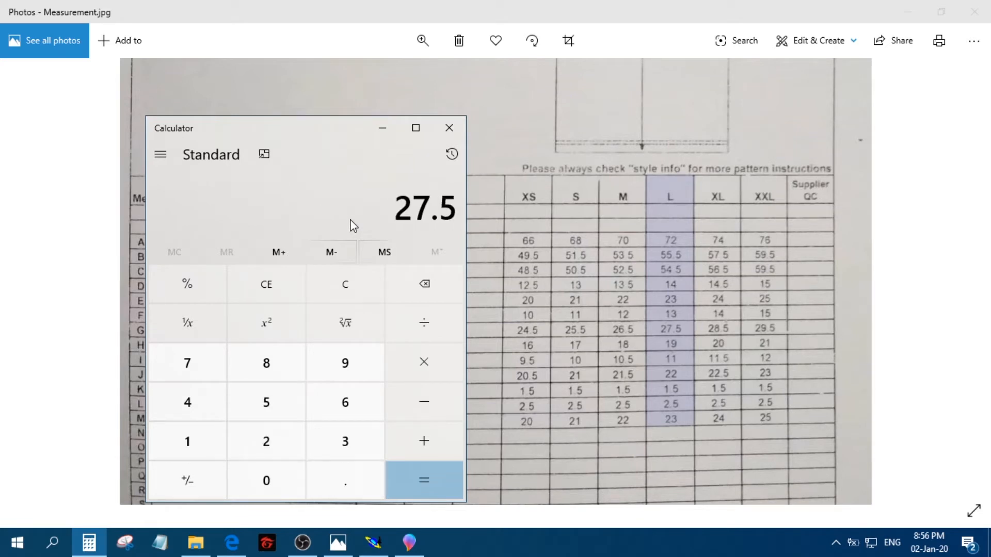
pyautogui.write('- 2')
pyautogui.press('Return')
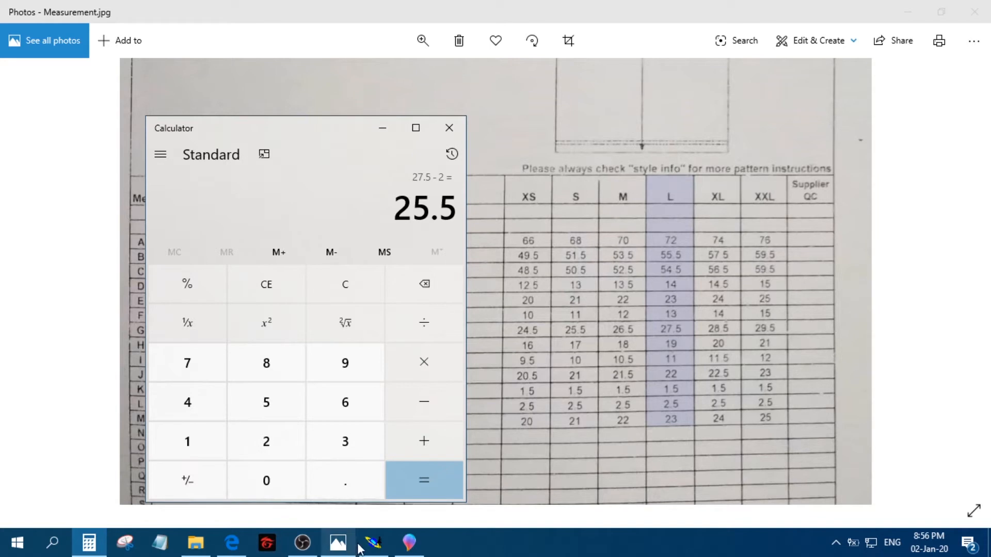
# - Switch to Modaris and draw a Bezier armhole line with dl 25.5 cm from the outer shoulder point down to the side edge
pyautogui.click(373, 546)
pyautogui.hotkey('ctrl', 'z')
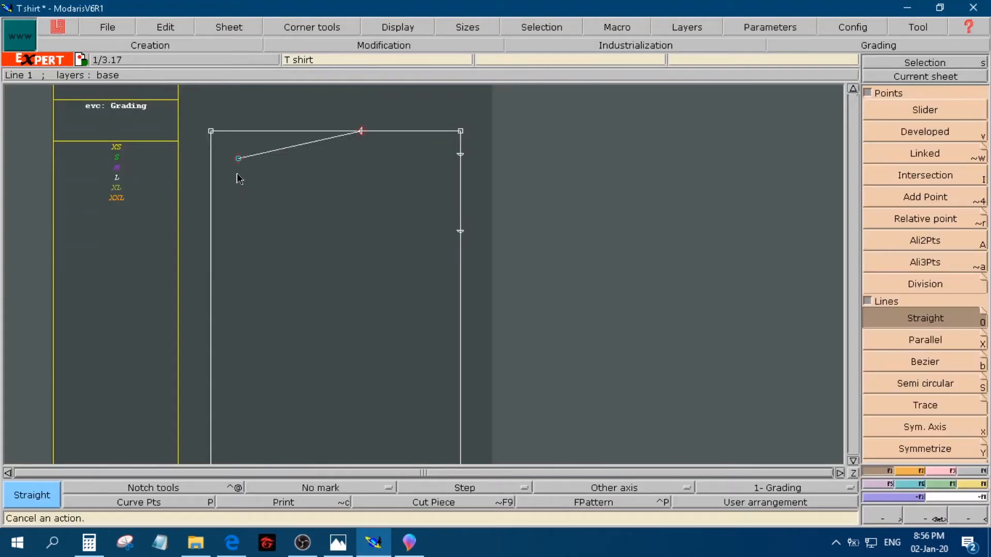
pyautogui.click(918, 364)
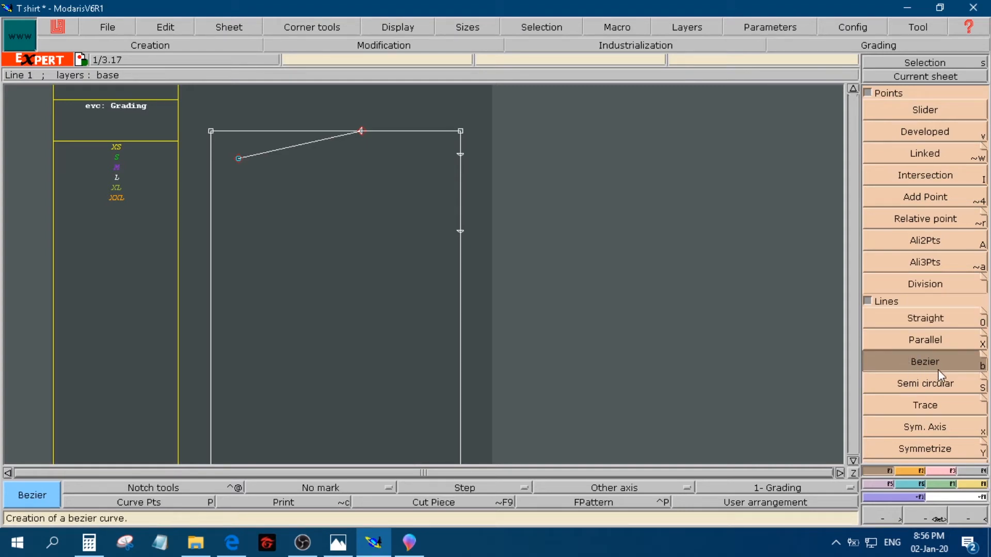
pyautogui.click(238, 160)
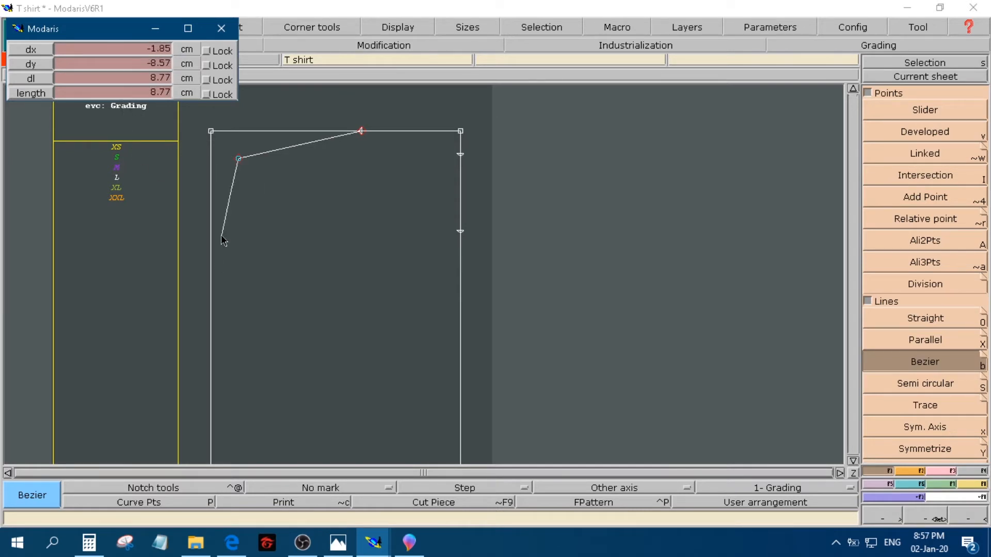
pyautogui.press('Down')
pyautogui.press('Down')
pyautogui.press('Down')
pyautogui.write('25.5')
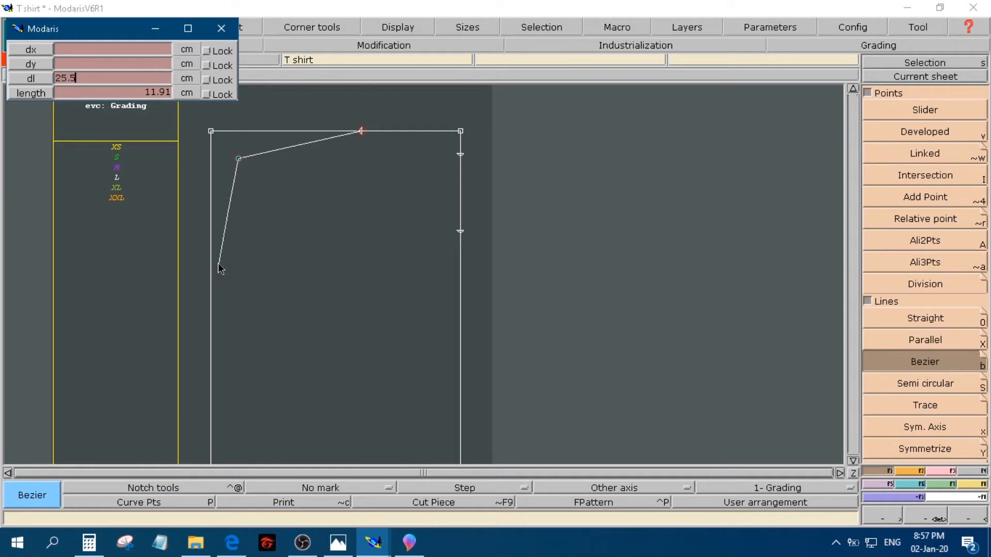
pyautogui.press('Down')
pyautogui.press('BackSpace')
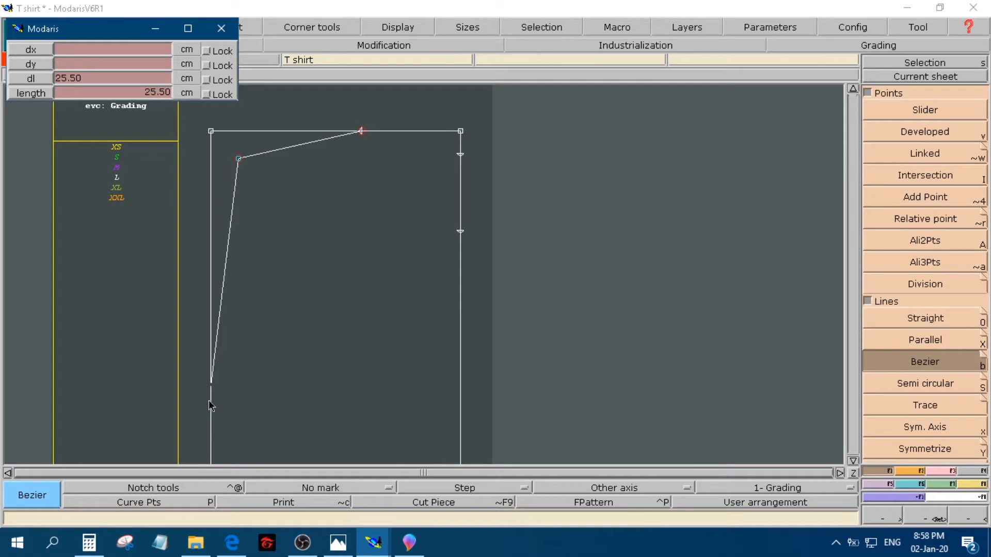
pyautogui.click(209, 401)
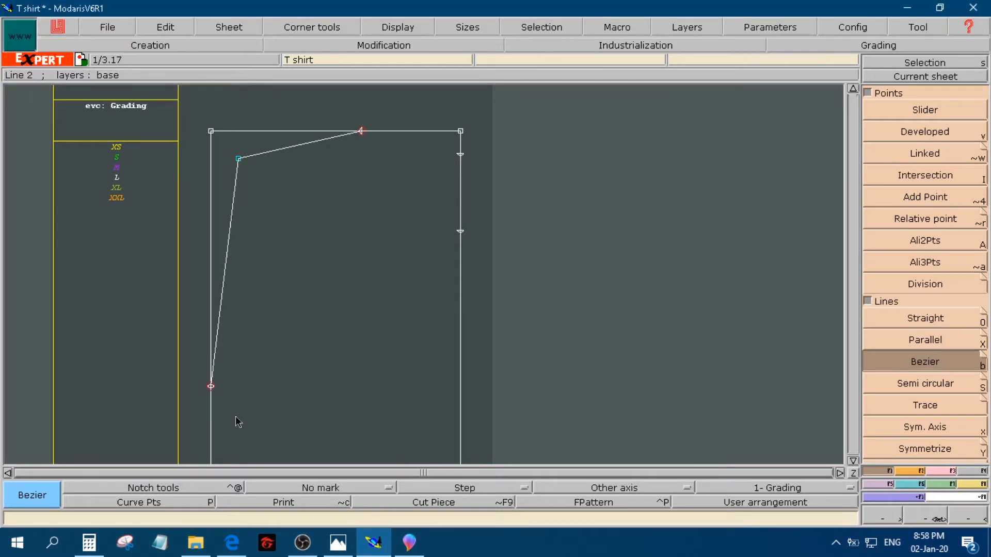
# - Examine up close where the armhole line meets the side edge of the block
pyautogui.click(935, 516)
pyautogui.moveTo(175, 354); pyautogui.dragTo(280, 433)
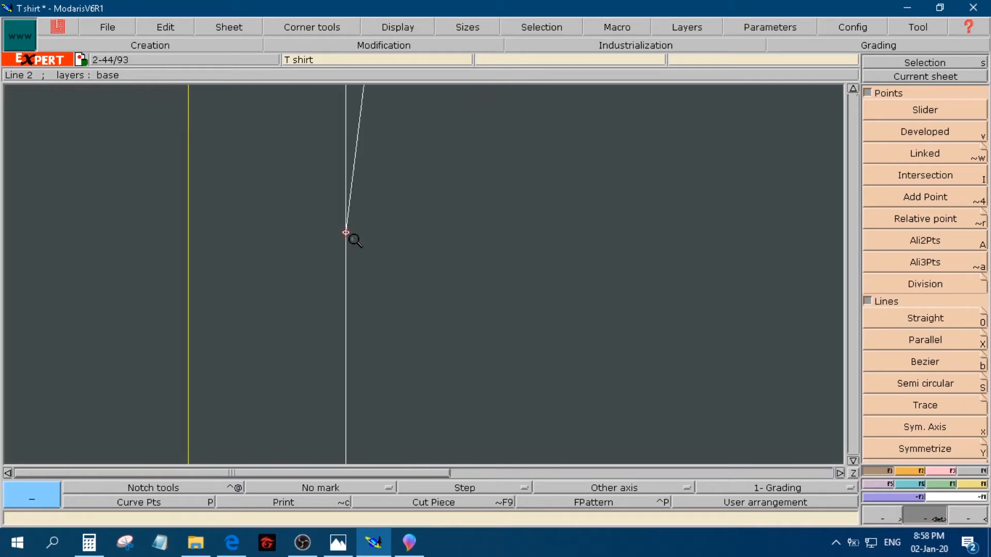
pyautogui.moveTo(508, 356); pyautogui.dragTo(337, 161)
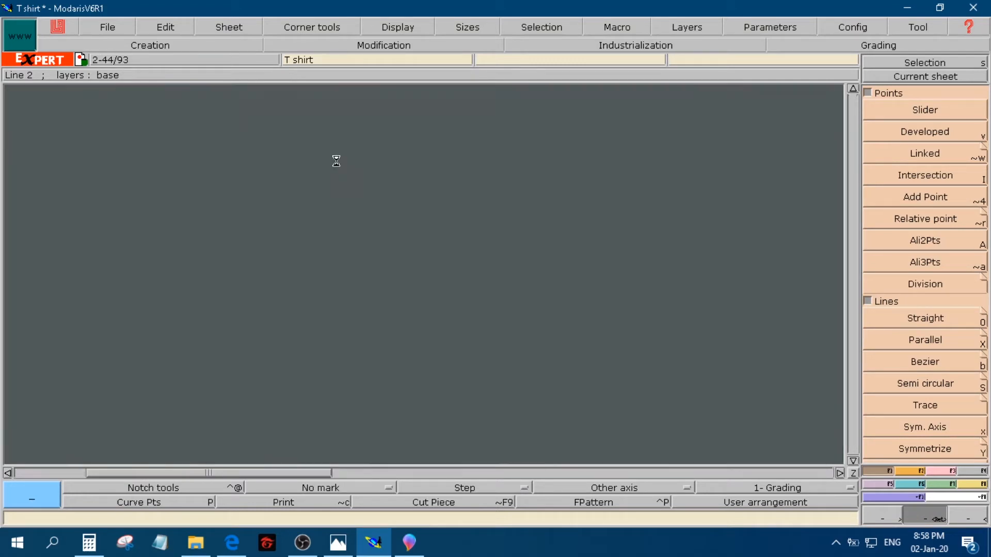
pyautogui.click(963, 517)
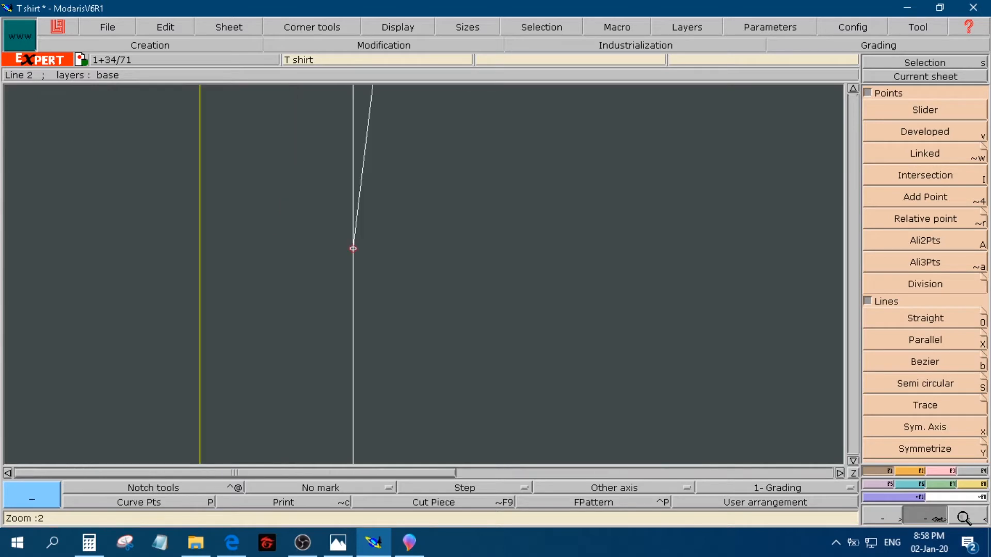
pyautogui.click(963, 517)
pyautogui.click(964, 518)
pyautogui.click(963, 518)
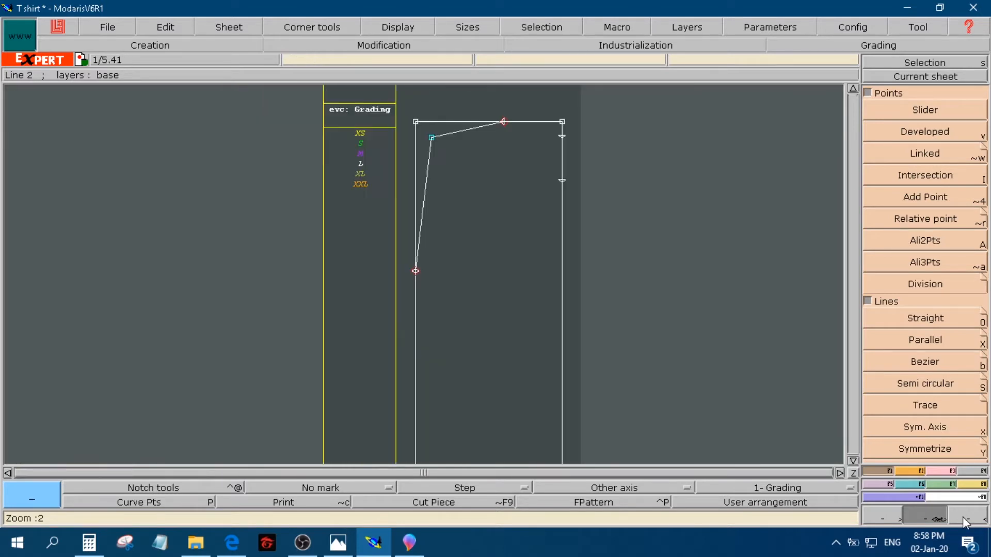
# - Draw two Bezier lines from the neck point on the top edge to the upper and lower neck drop points on the centre line
pyautogui.click(853, 473)
pyautogui.click(439, 240)
pyautogui.moveTo(365, 107); pyautogui.dragTo(559, 288)
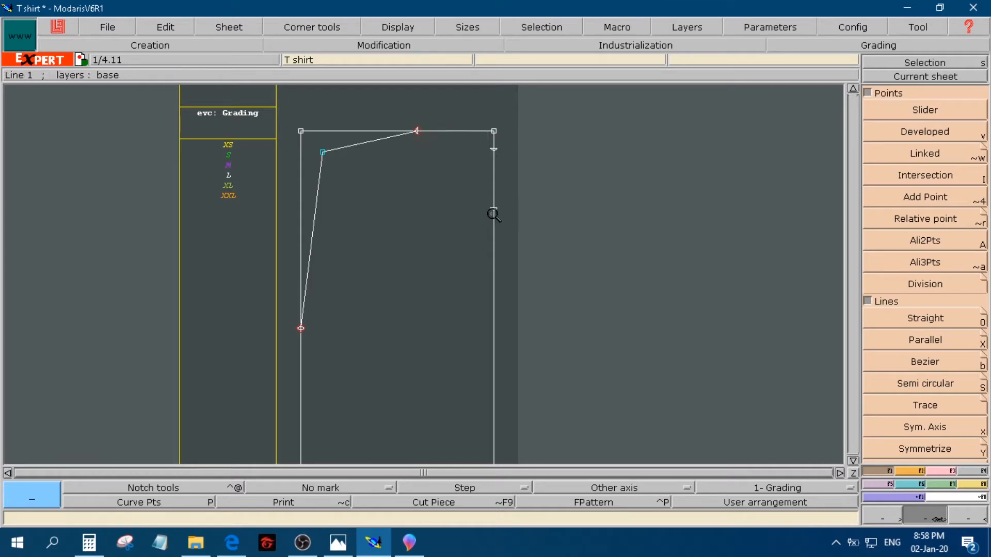
pyautogui.click(927, 365)
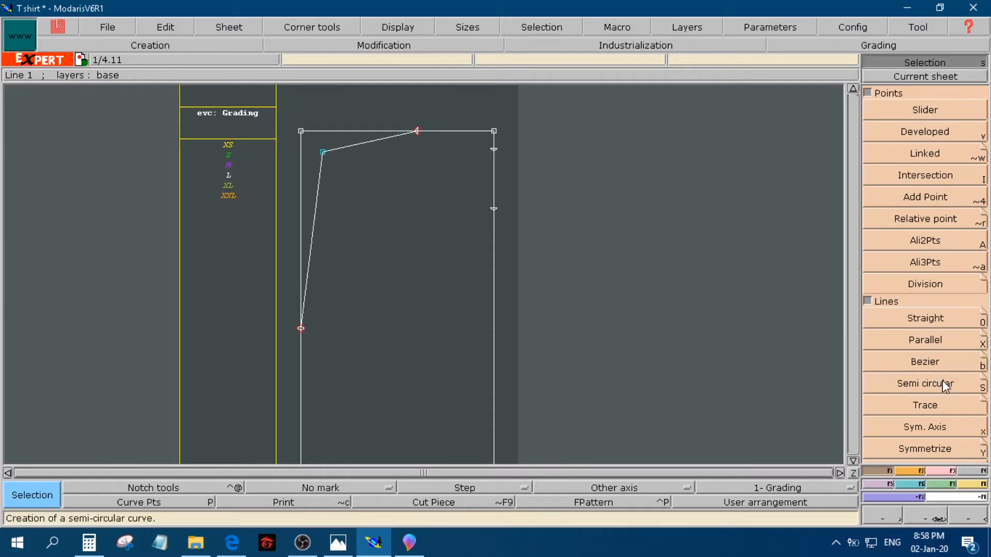
pyautogui.click(965, 367)
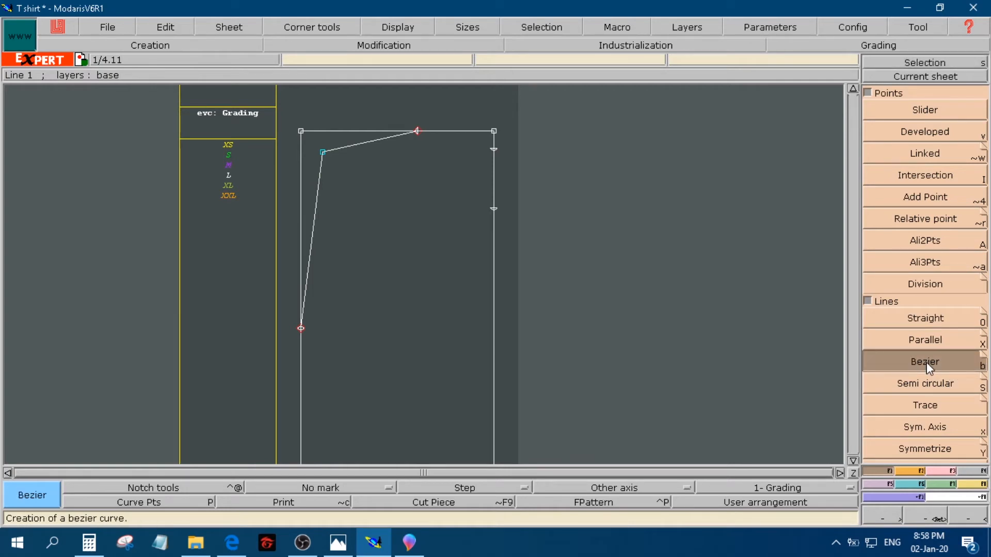
pyautogui.press('0')
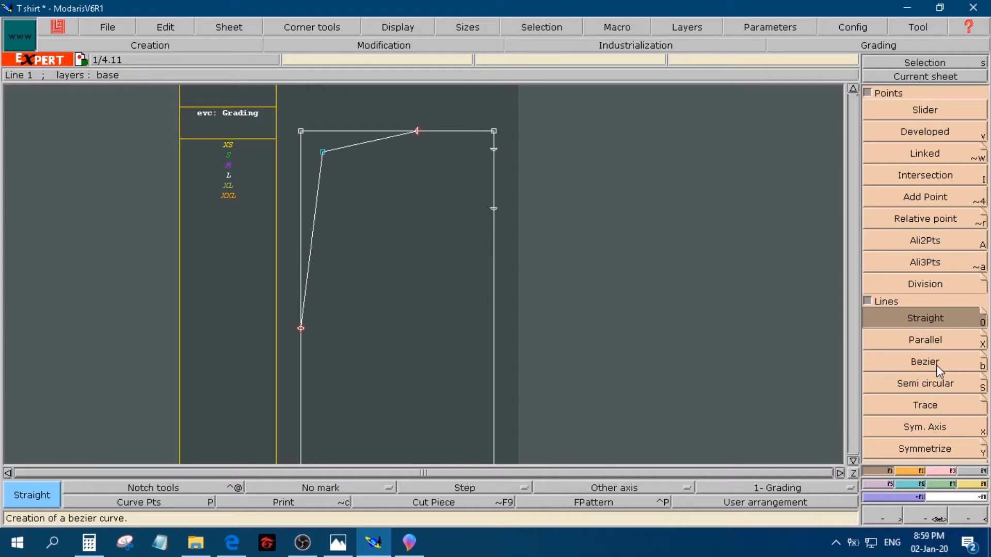
pyautogui.click(938, 369)
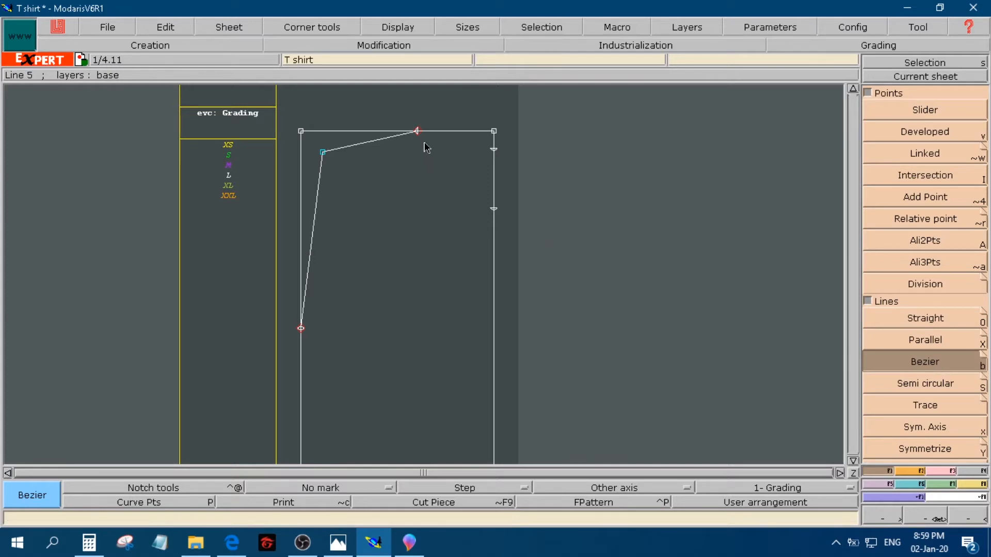
pyautogui.click(925, 518)
pyautogui.moveTo(356, 105); pyautogui.dragTo(532, 278)
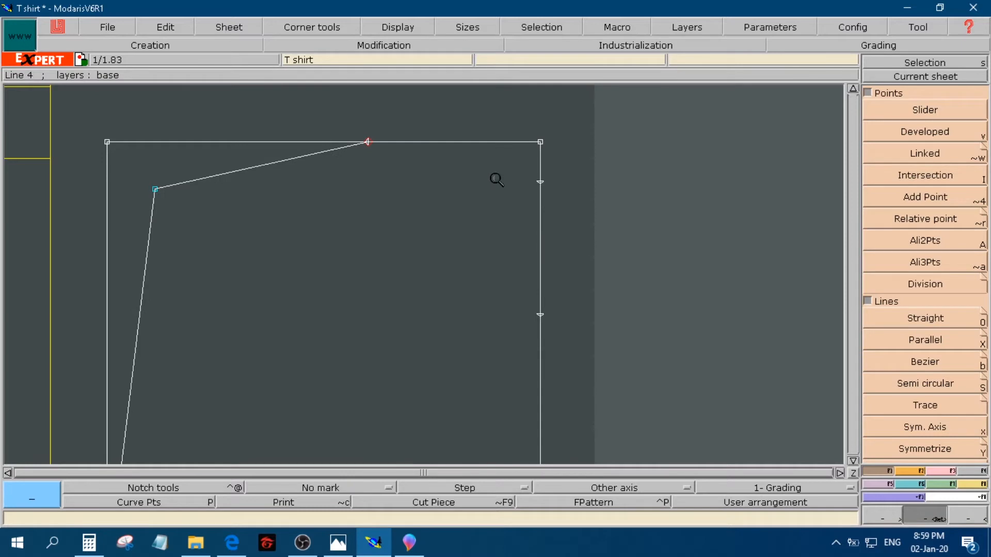
pyautogui.press('b')
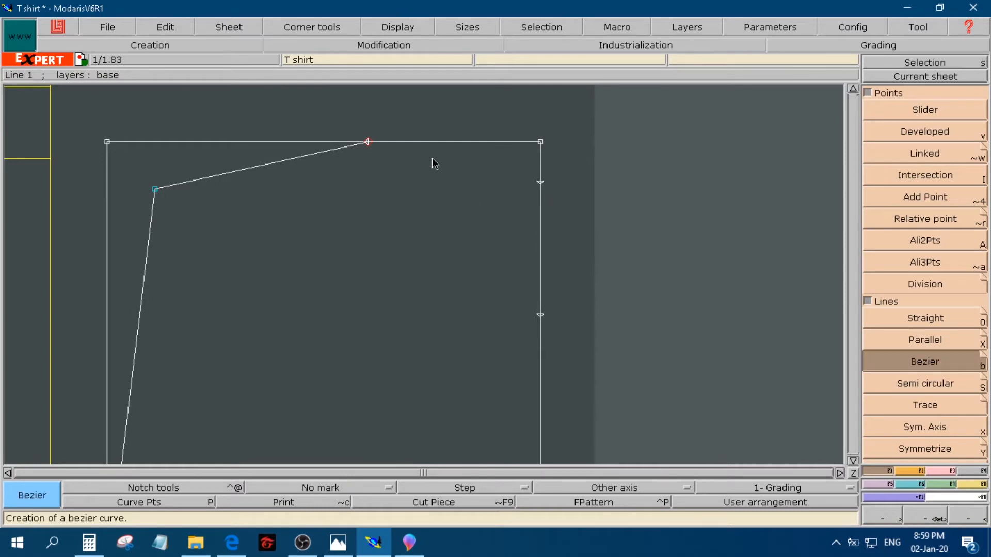
pyautogui.click(369, 144)
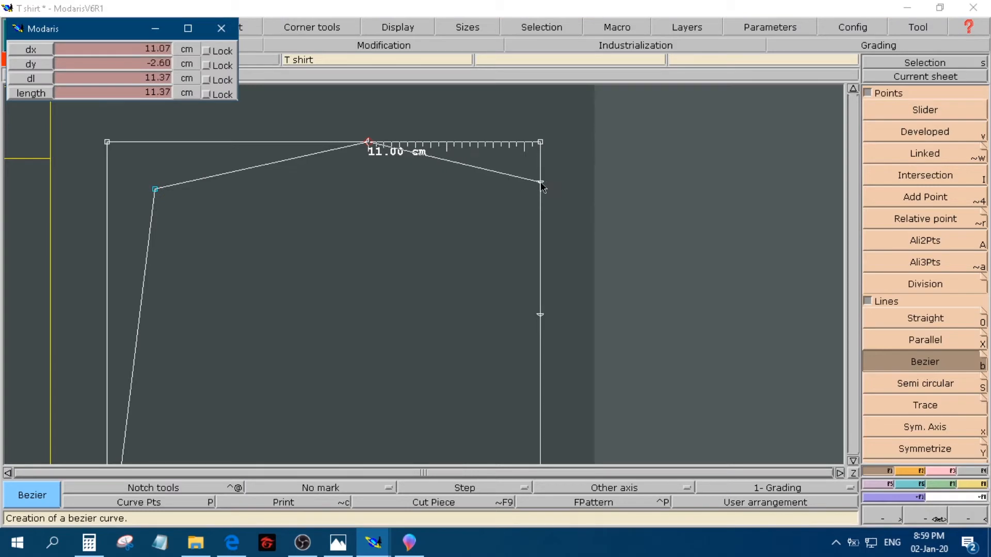
pyautogui.click(540, 182)
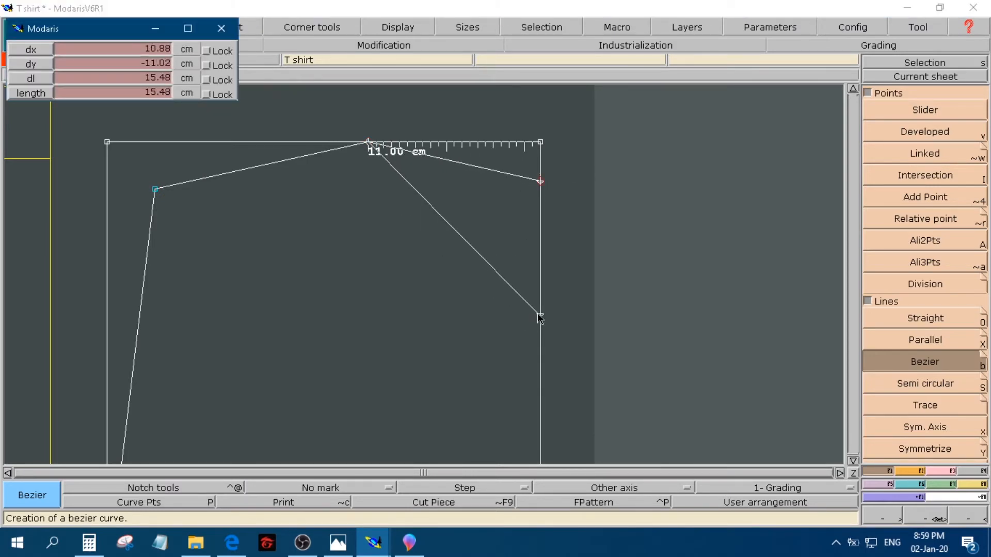
pyautogui.click(540, 316)
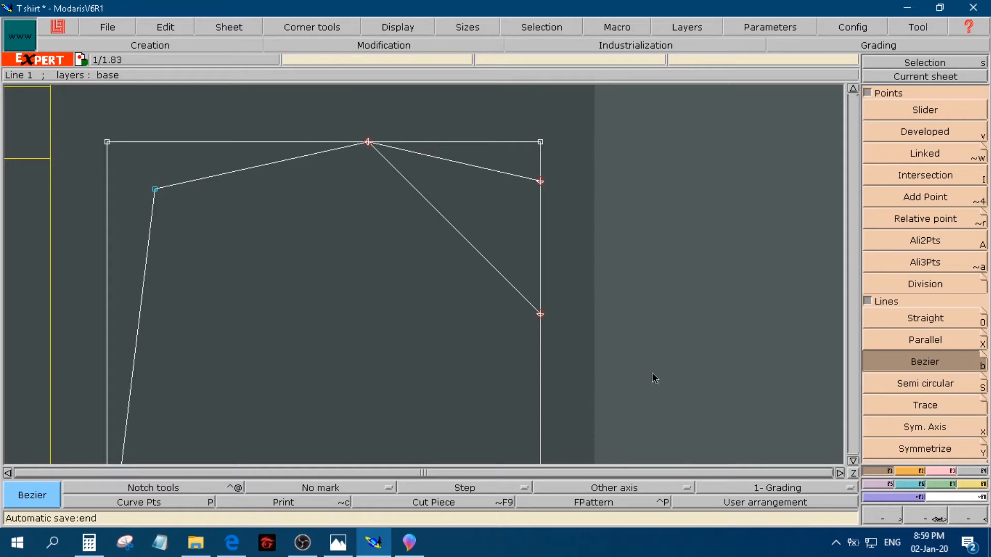
# - Check the size L 1/2 bottom value in the measurement chart and divide 54.5 by 2 in Calculator
pyautogui.click(922, 519)
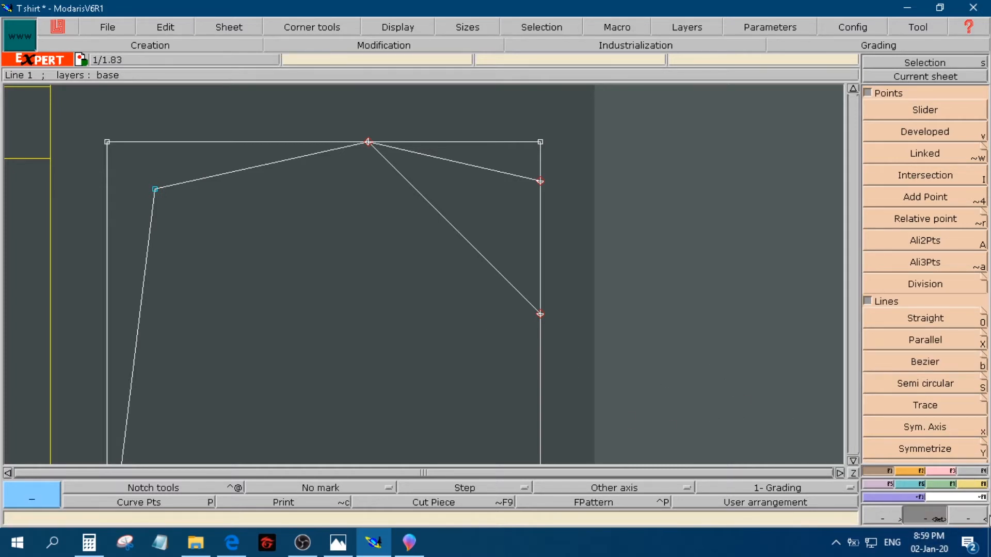
pyautogui.click(974, 519)
pyautogui.click(854, 473)
pyautogui.moveTo(338, 542)
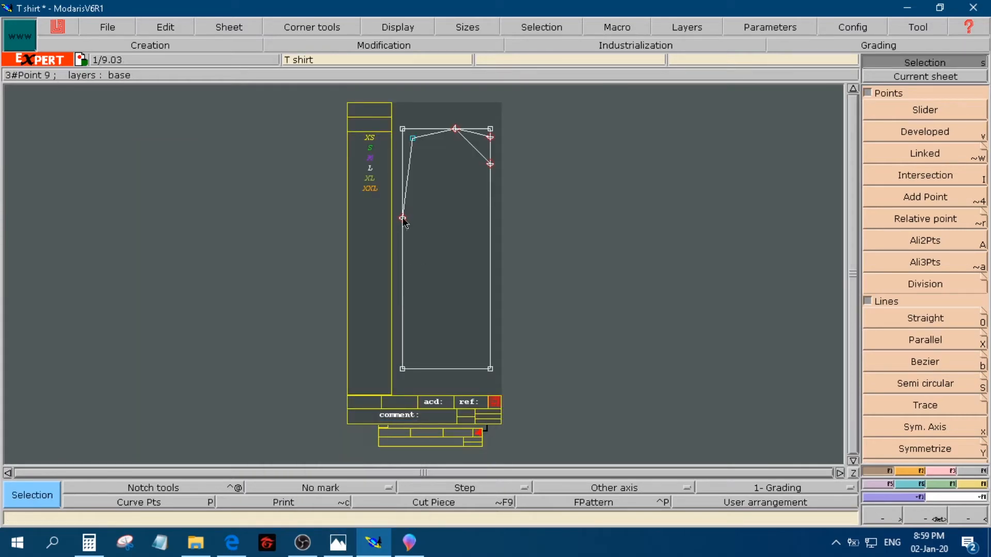
pyautogui.click(338, 542)
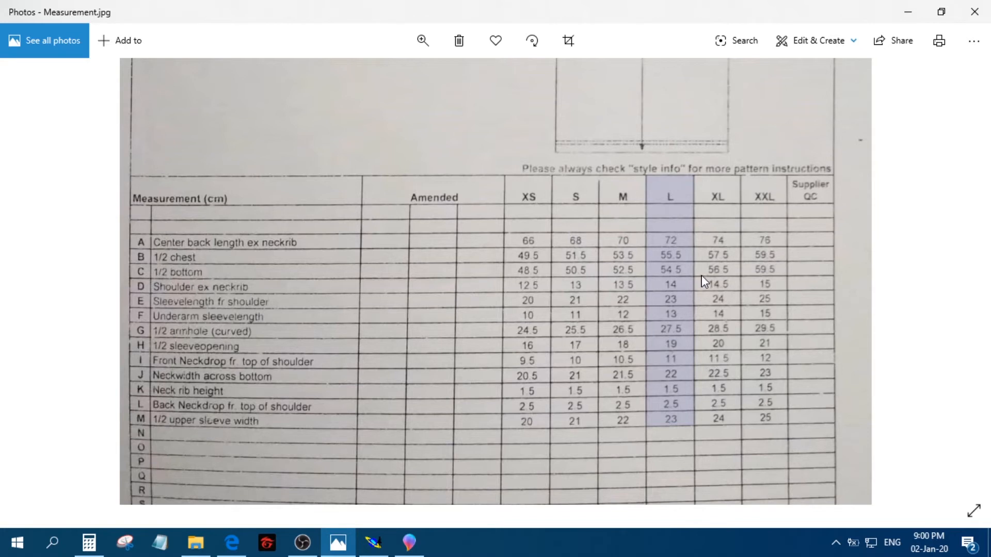
pyautogui.click(89, 542)
pyautogui.write('54.')
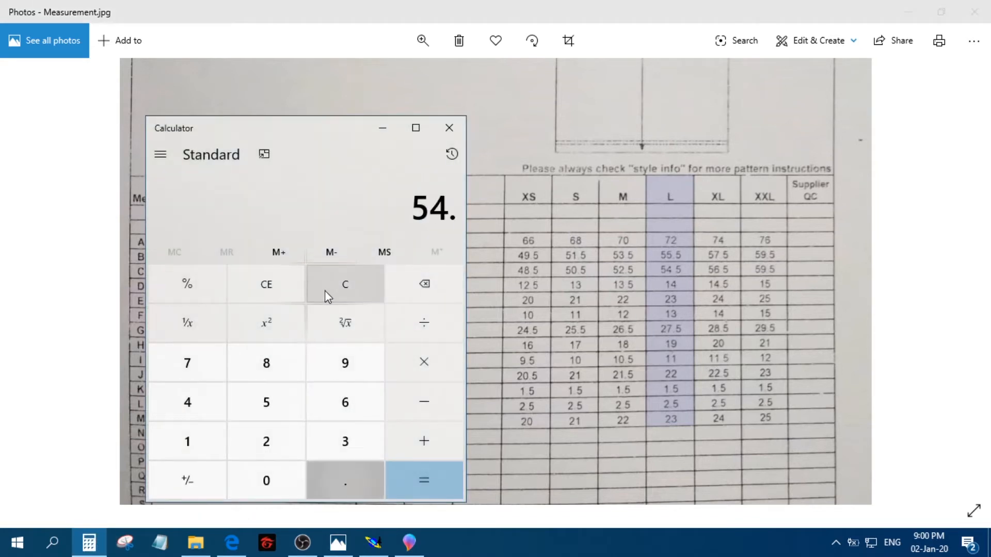
pyautogui.write('5/2')
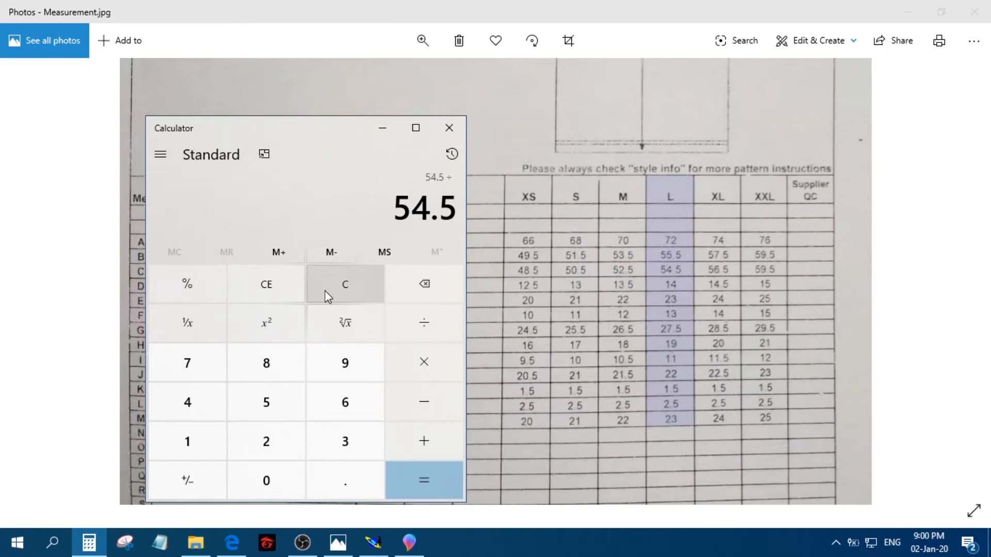
pyautogui.press('Return')
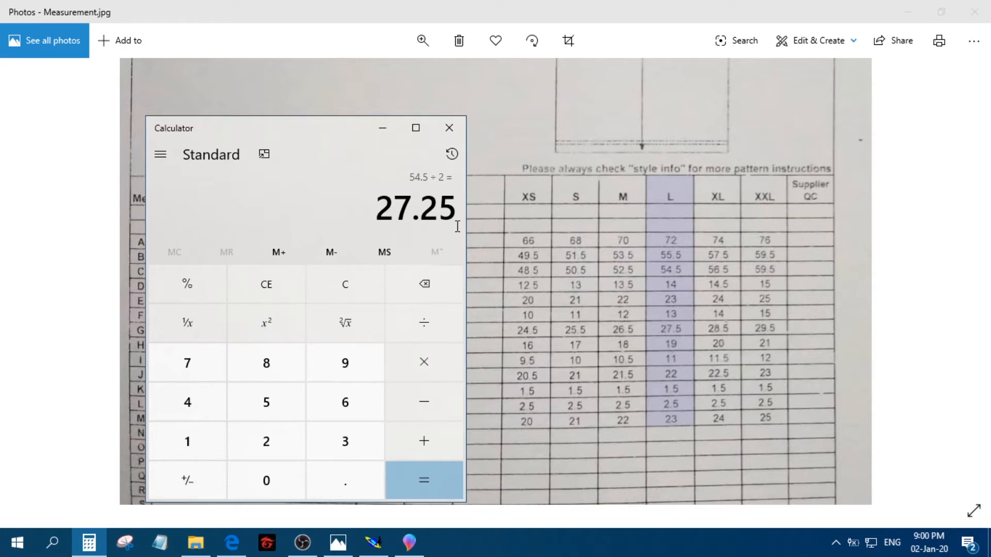
pyautogui.click(349, 550)
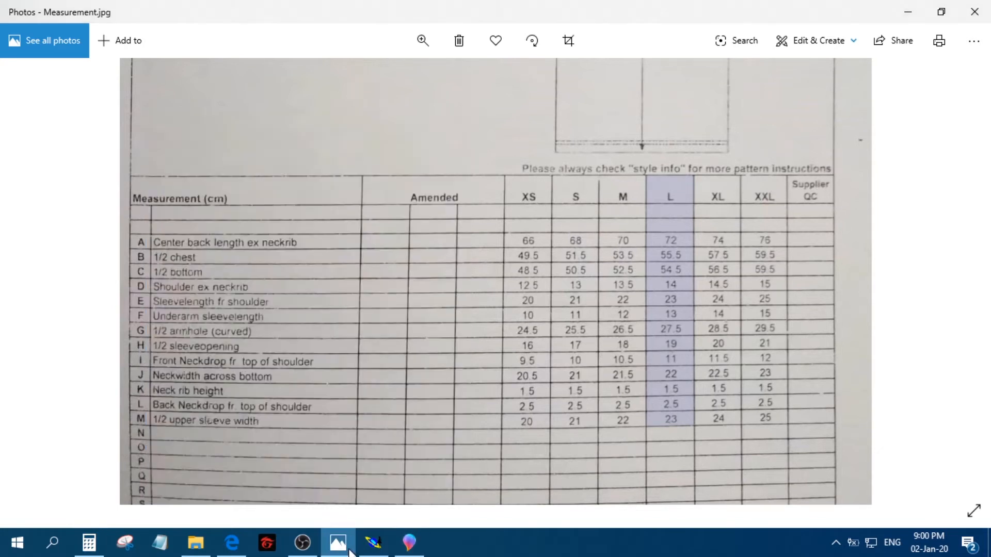
# - Switch to Modaris and place a developed point on the block's bottom edge, 27.25 cm from the centre line corner
pyautogui.click(373, 542)
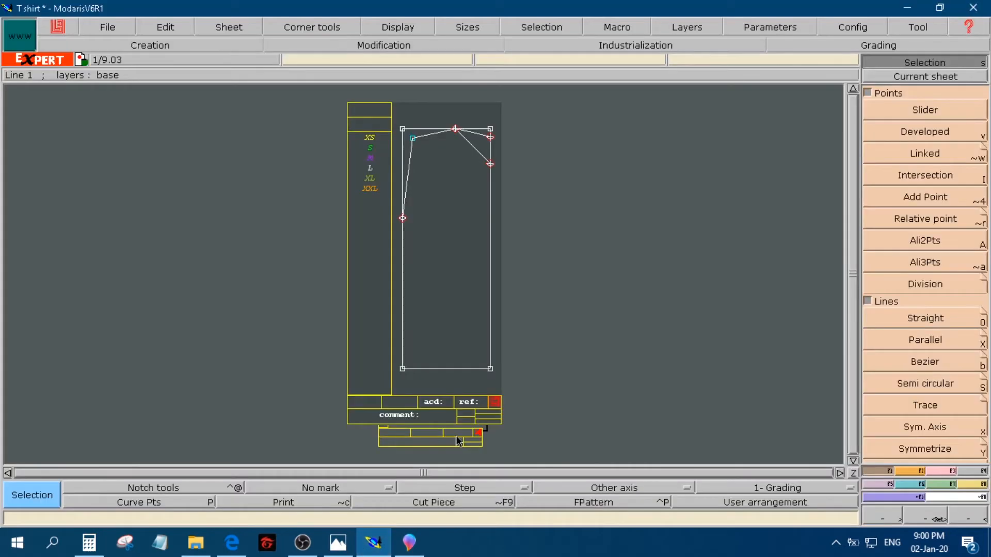
pyautogui.click(937, 519)
pyautogui.moveTo(342, 327); pyautogui.dragTo(567, 444)
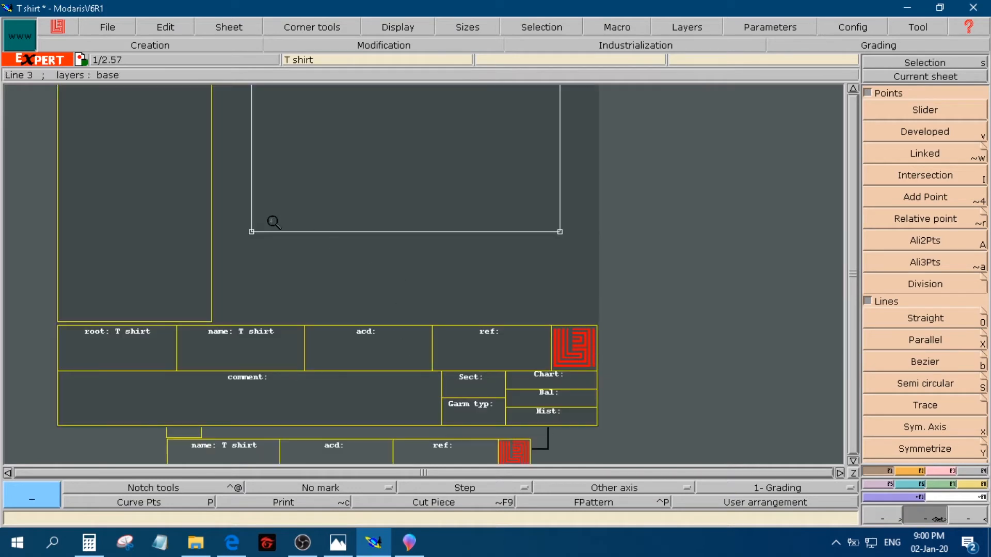
pyautogui.click(853, 89)
pyautogui.click(853, 89)
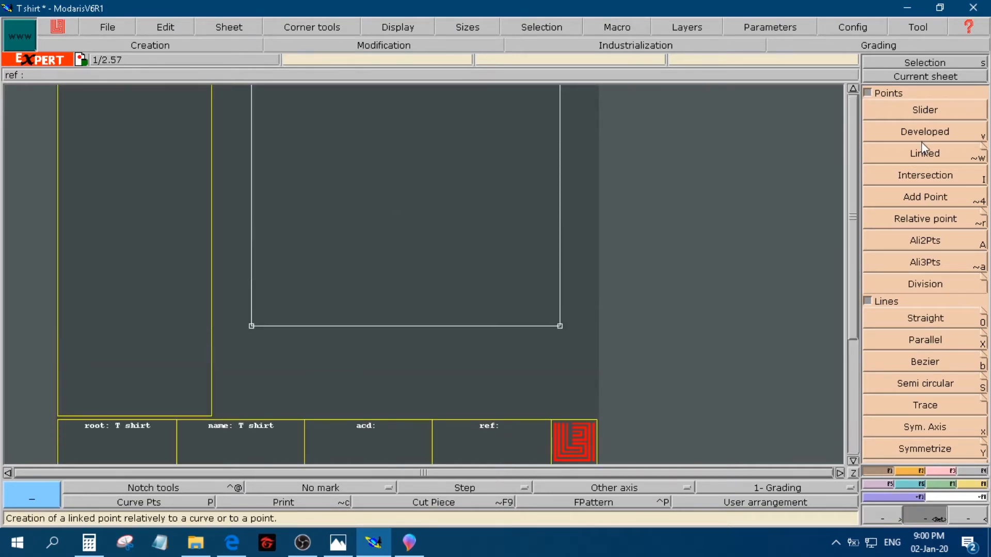
pyautogui.click(922, 136)
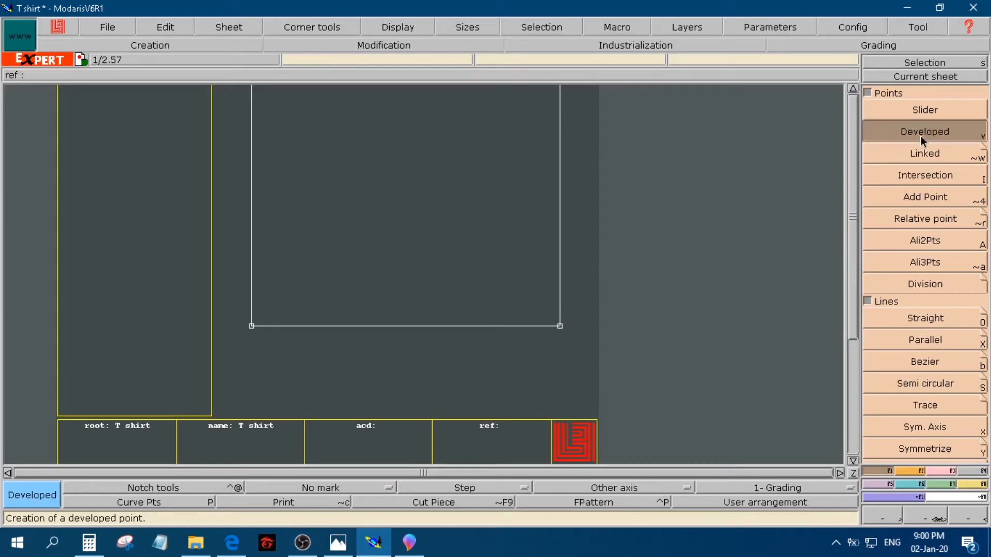
pyautogui.click(560, 327)
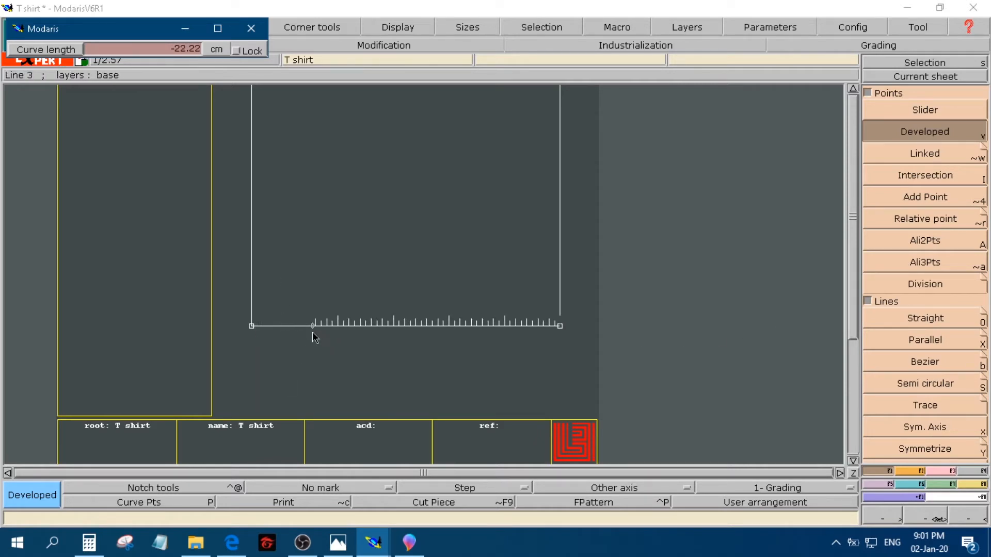
pyautogui.press('Down')
pyautogui.press('BackSpace')
pyautogui.click(316, 342)
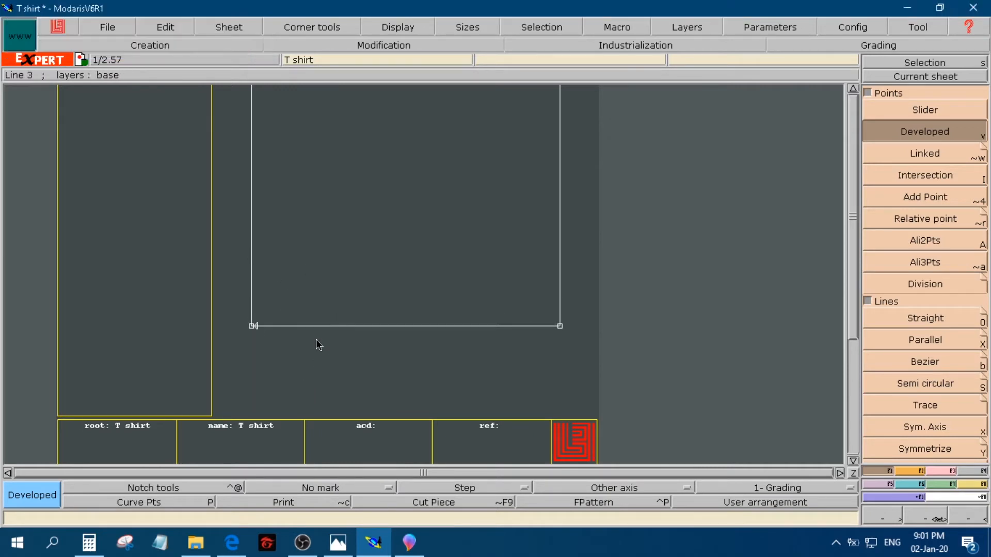
# - Examine the new bottom width point up close and the side edge between it and the armhole point
pyautogui.click(925, 518)
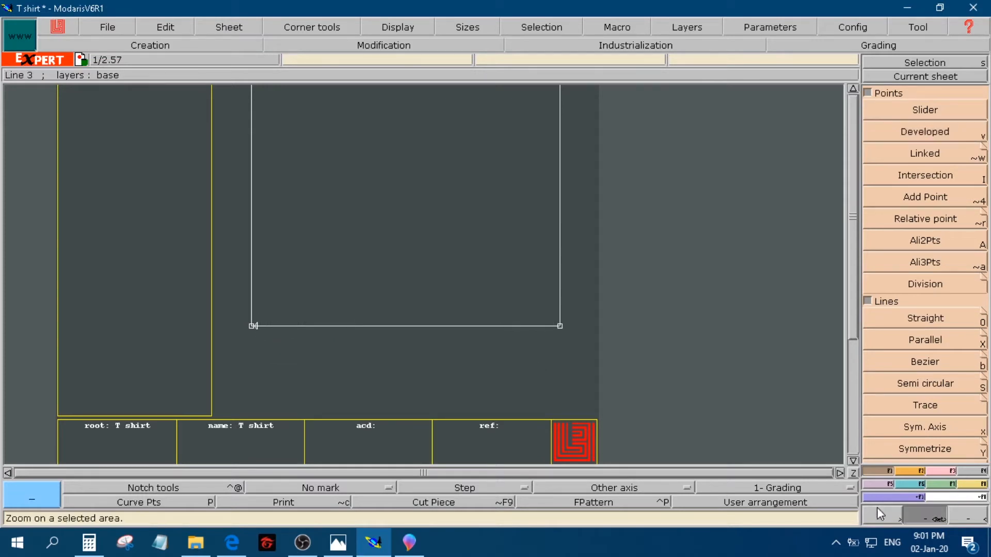
pyautogui.click(224, 285)
pyautogui.click(479, 383)
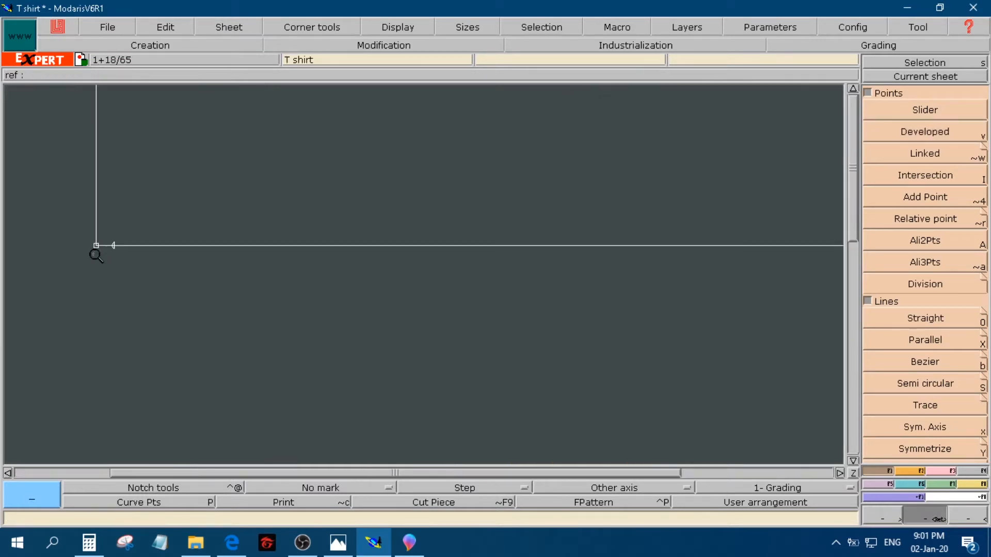
pyautogui.click(957, 515)
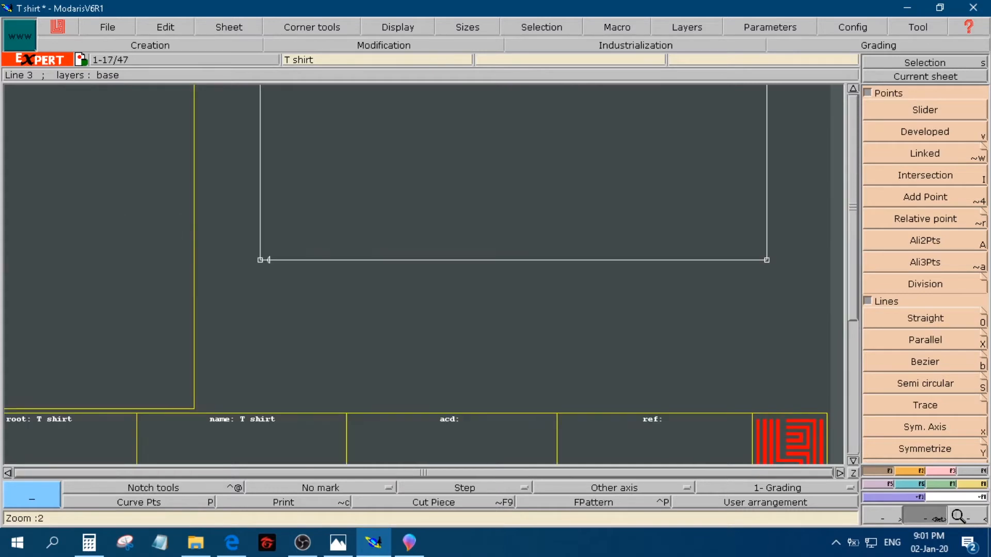
pyautogui.click(957, 515)
pyautogui.click(854, 473)
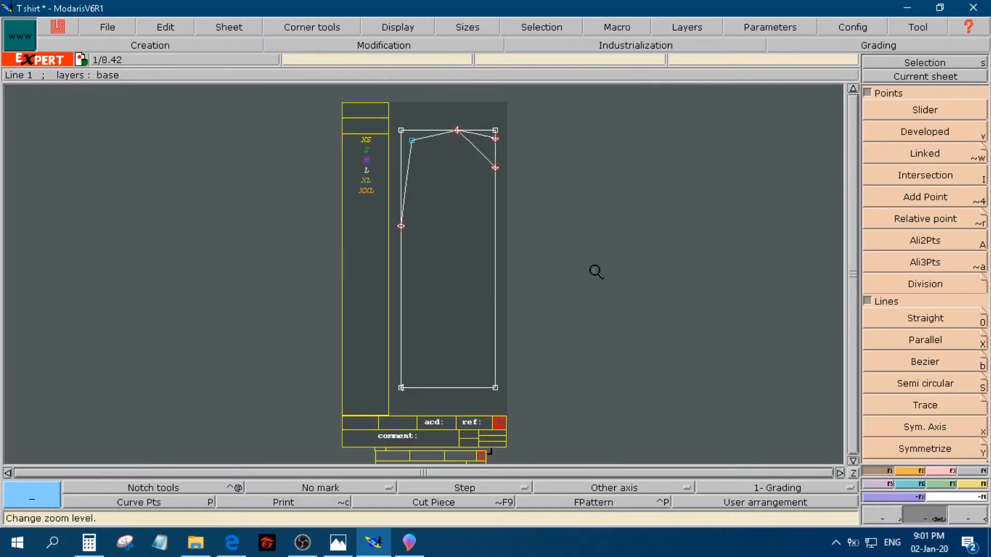
pyautogui.click(351, 194)
pyautogui.click(520, 414)
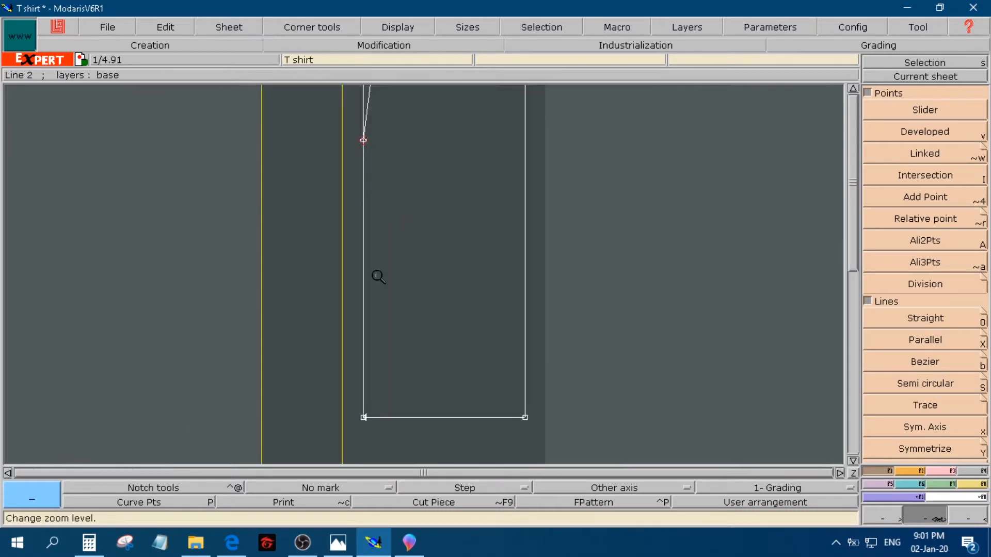
pyautogui.click(340, 118)
pyautogui.click(533, 444)
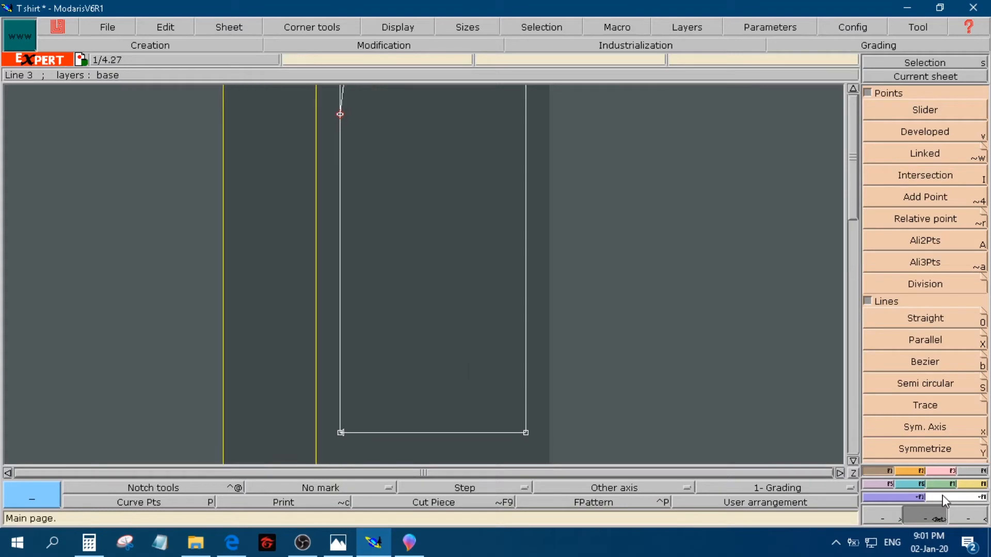
# - Draw a Bezier side seam line from the bottom width point up to the armhole point on the side edge
pyautogui.click(924, 365)
pyautogui.click(911, 520)
pyautogui.click(332, 102)
pyautogui.click(387, 448)
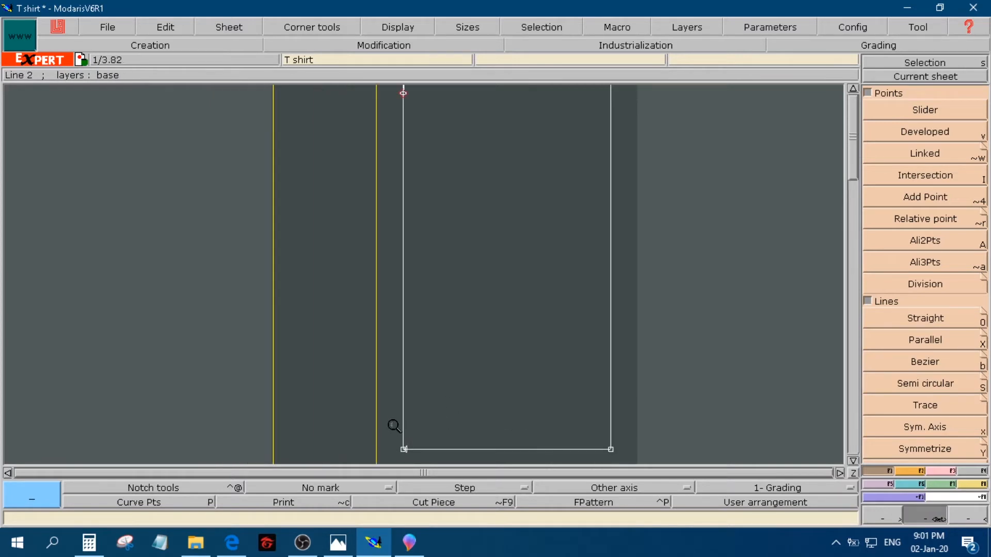
pyautogui.click(932, 362)
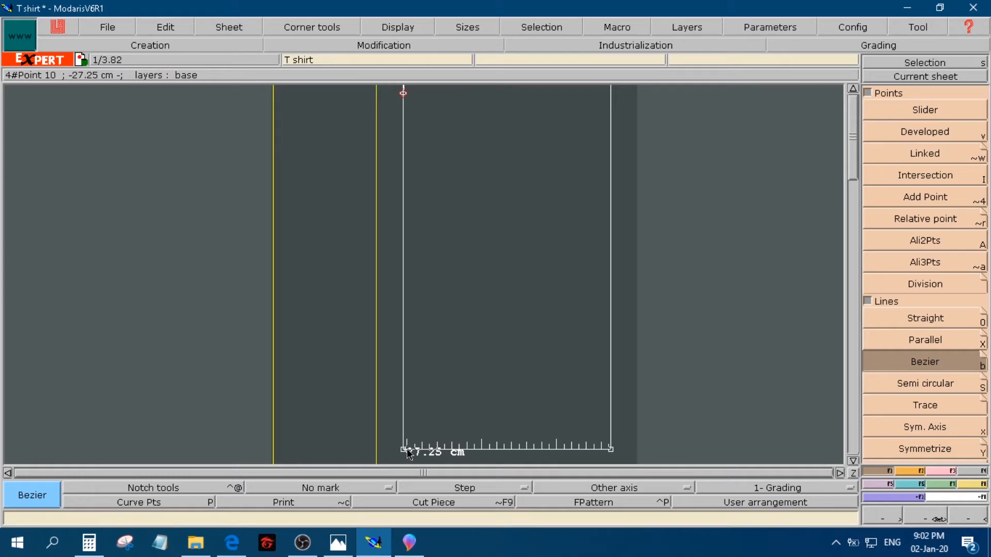
pyautogui.click(407, 452)
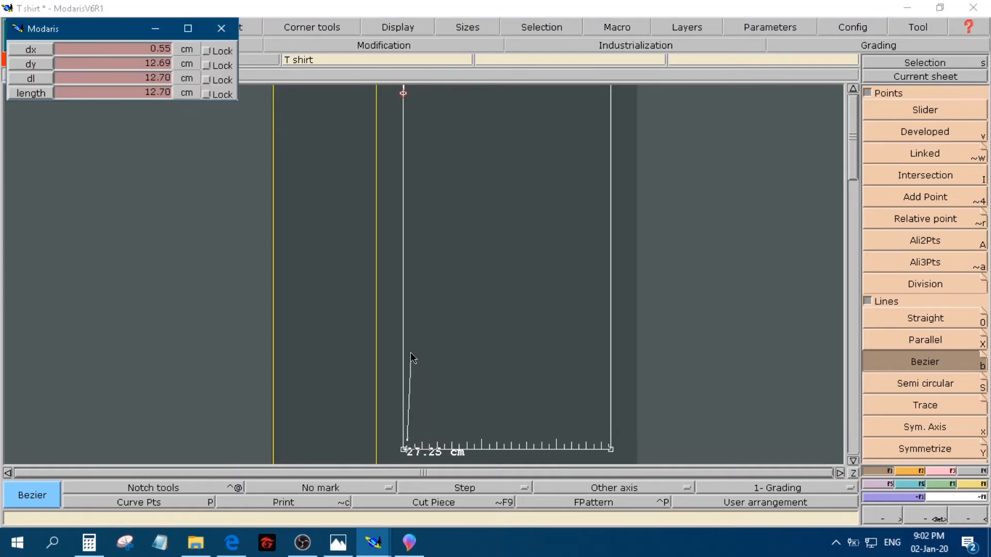
pyautogui.click(403, 94)
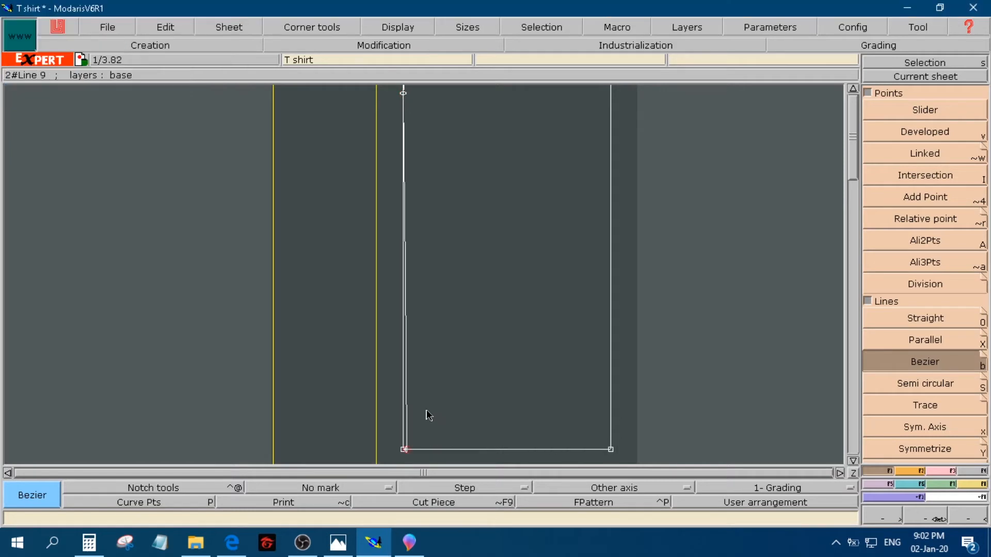
# - Examine where the new side seam line meets the bottom edge, and review the whole block
pyautogui.click(939, 521)
pyautogui.moveTo(354, 398); pyautogui.dragTo(441, 464)
pyautogui.click(459, 343)
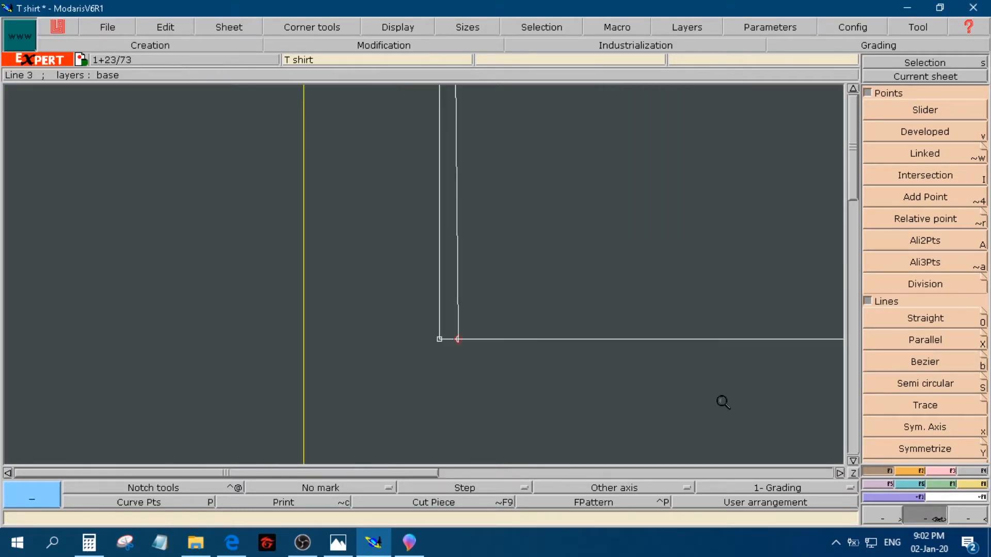
pyautogui.click(980, 520)
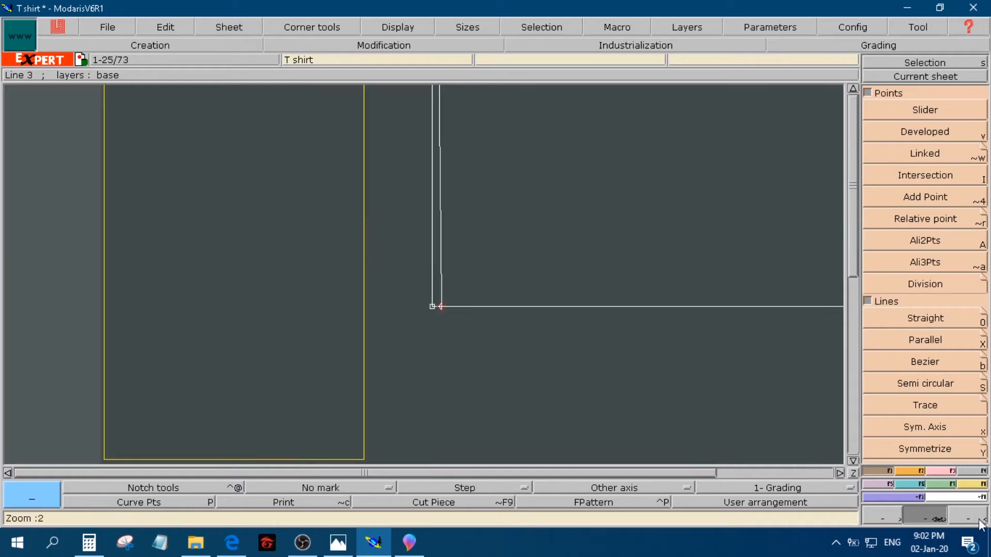
pyautogui.click(980, 520)
pyautogui.click(854, 473)
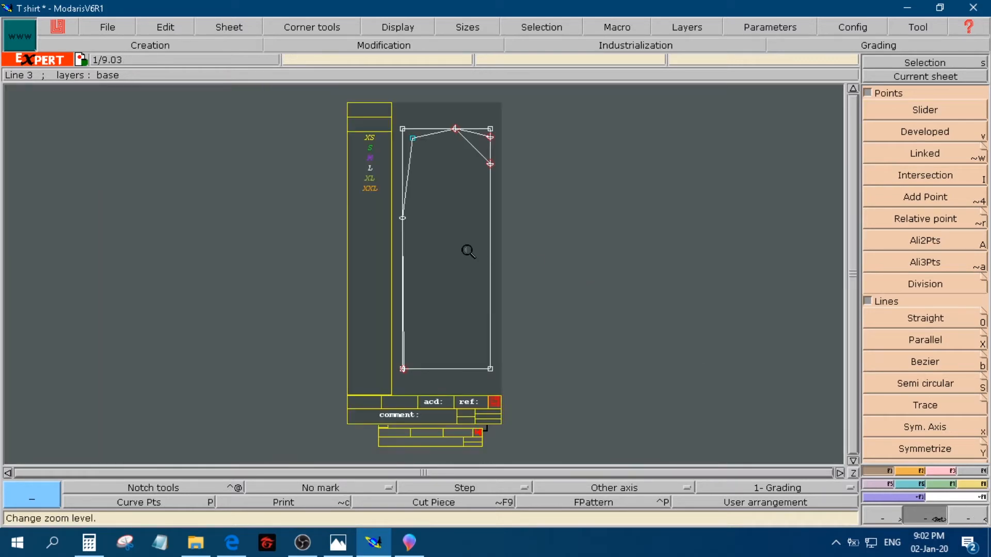
pyautogui.click(467, 252)
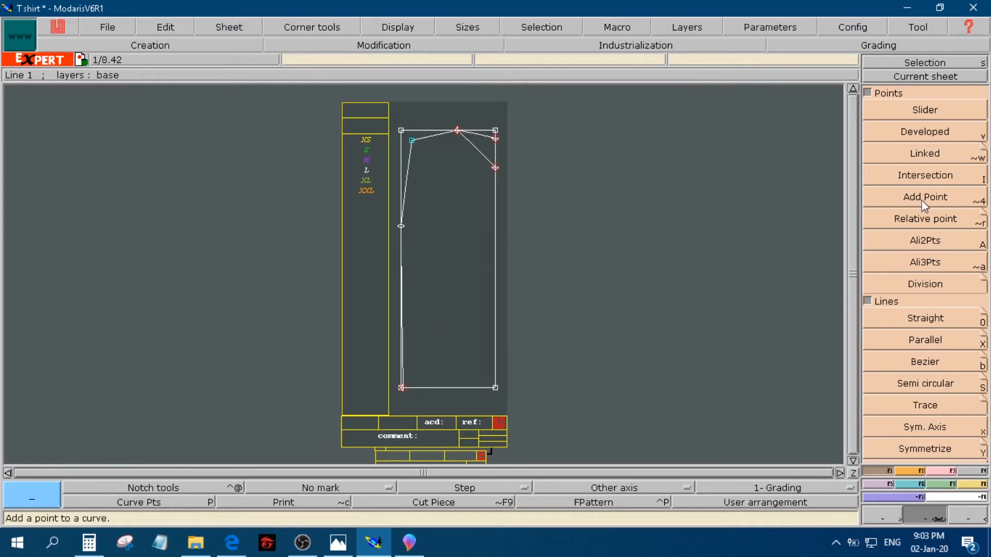
# - Toggle the display of handles and reshape the upper (back) neckline into a shallow curve meeting the centre line nearly horizontally
pyautogui.moveTo(366, 112); pyautogui.dragTo(531, 281)
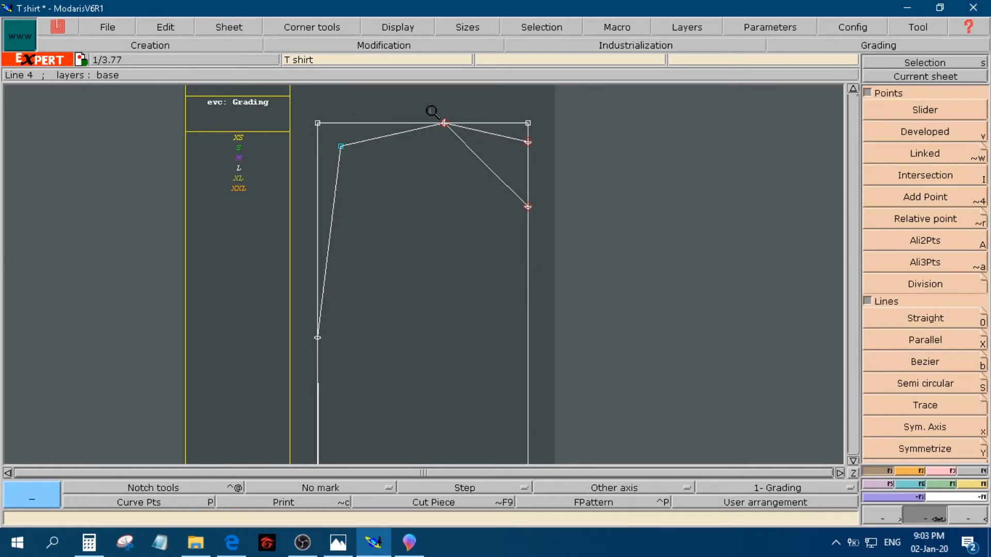
pyautogui.moveTo(435, 106); pyautogui.dragTo(553, 250)
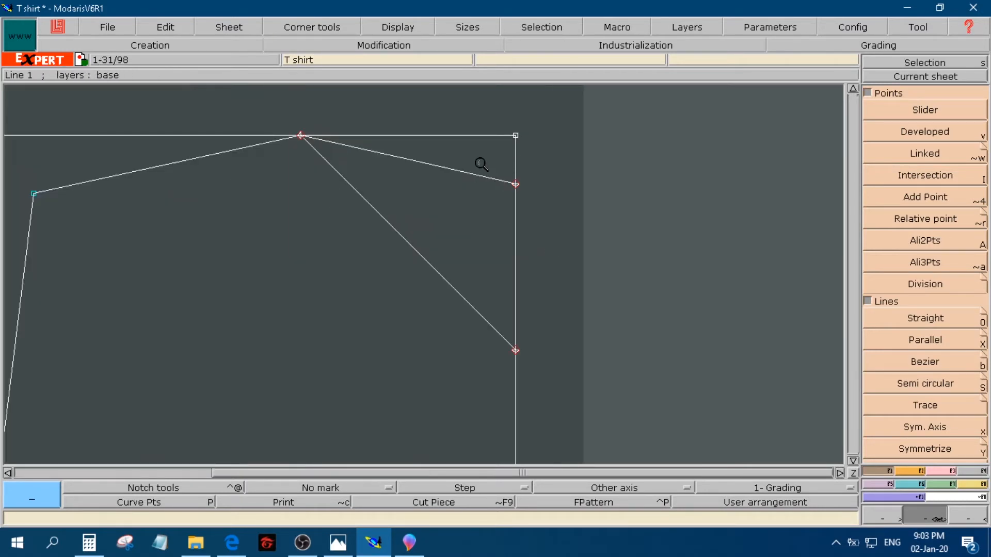
pyautogui.click(394, 26)
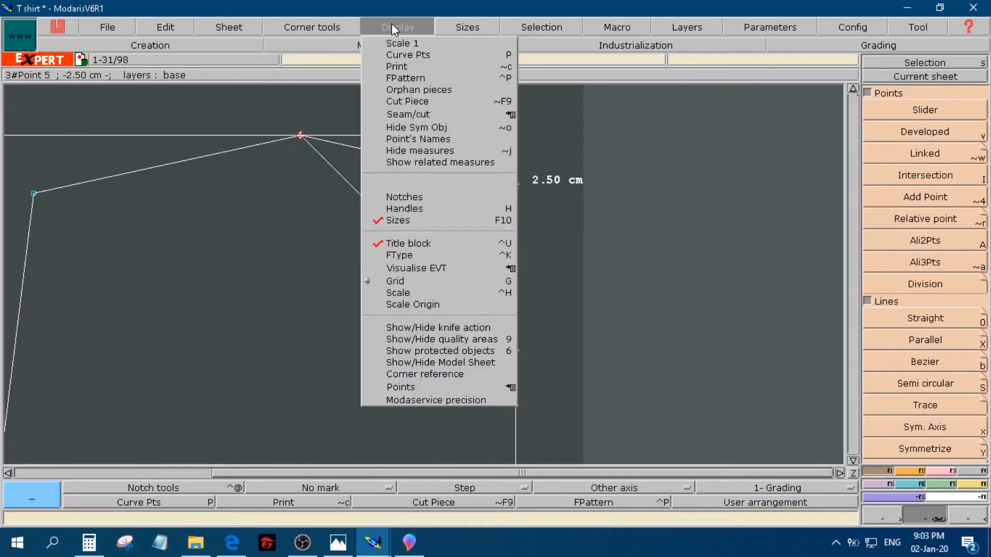
pyautogui.click(401, 208)
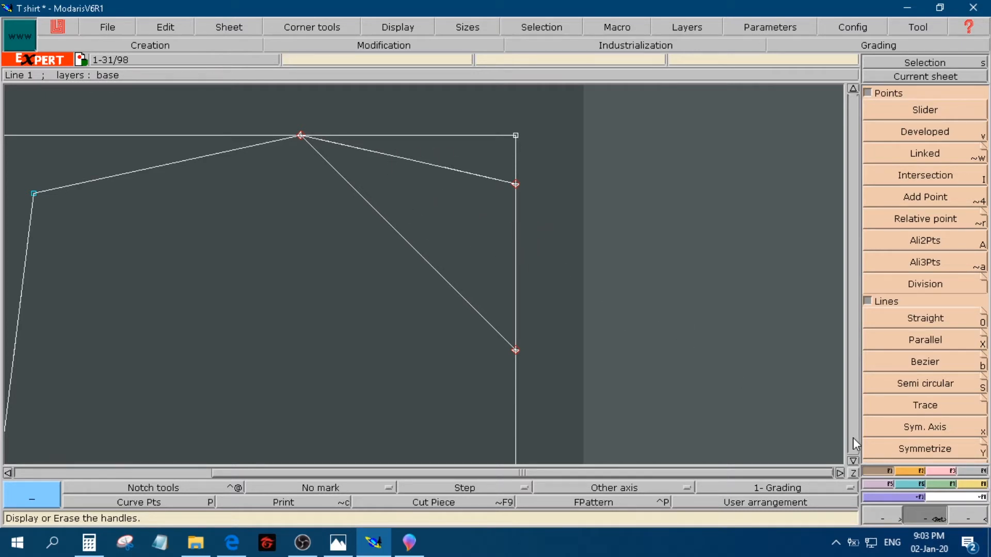
pyautogui.press('F3')
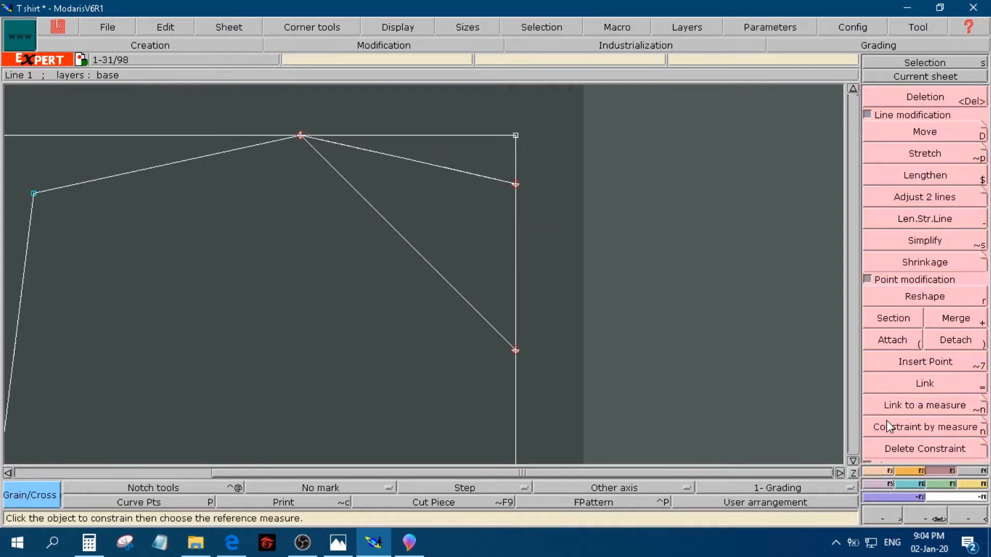
pyautogui.click(924, 300)
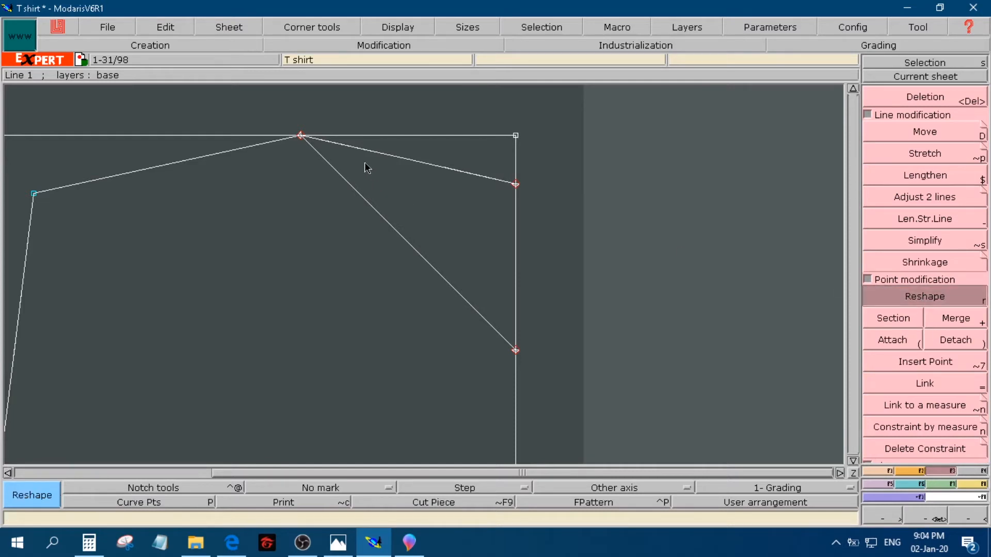
pyautogui.click(360, 149)
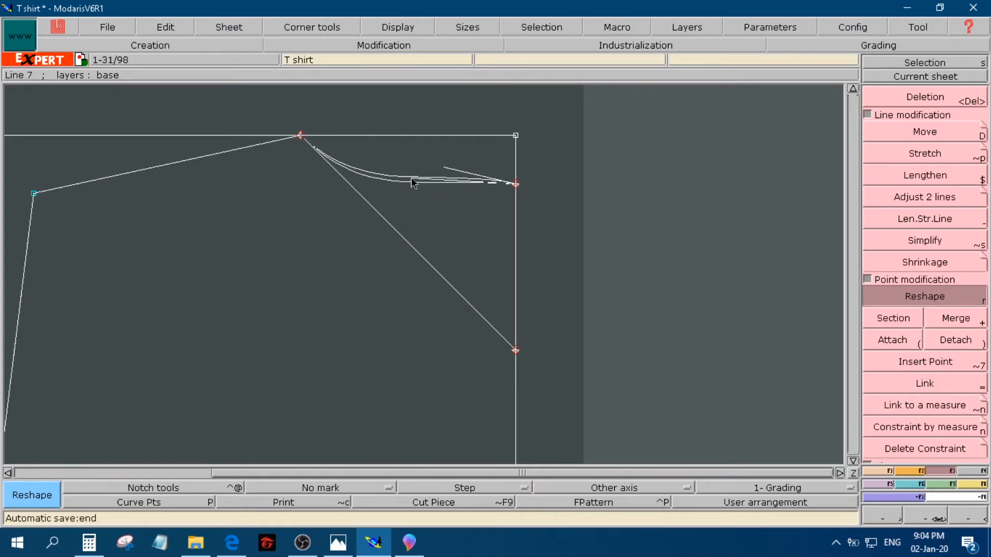
pyautogui.click(407, 183)
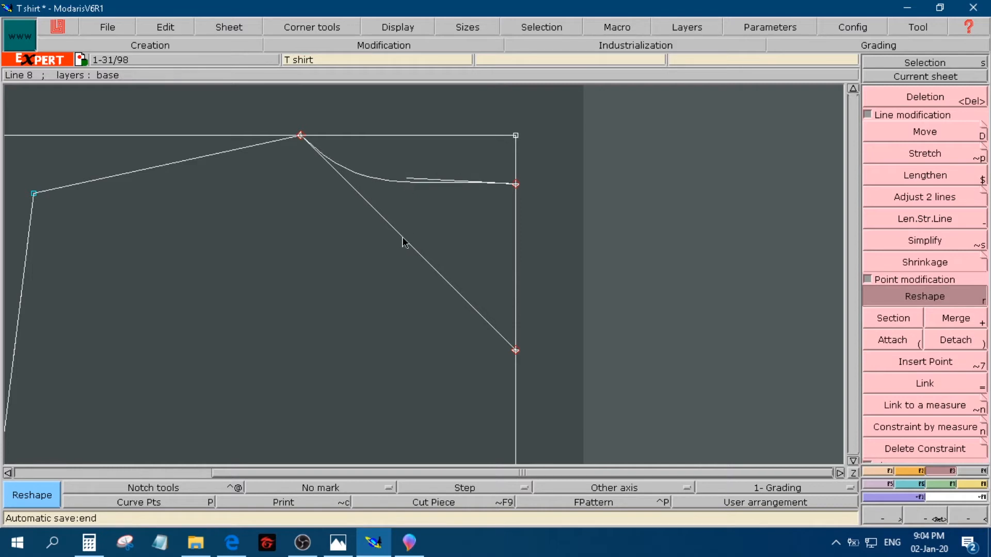
# - Check the neckline shapes in the garment sketches of Measurement.jpg and return to Modaris
pyautogui.click(338, 542)
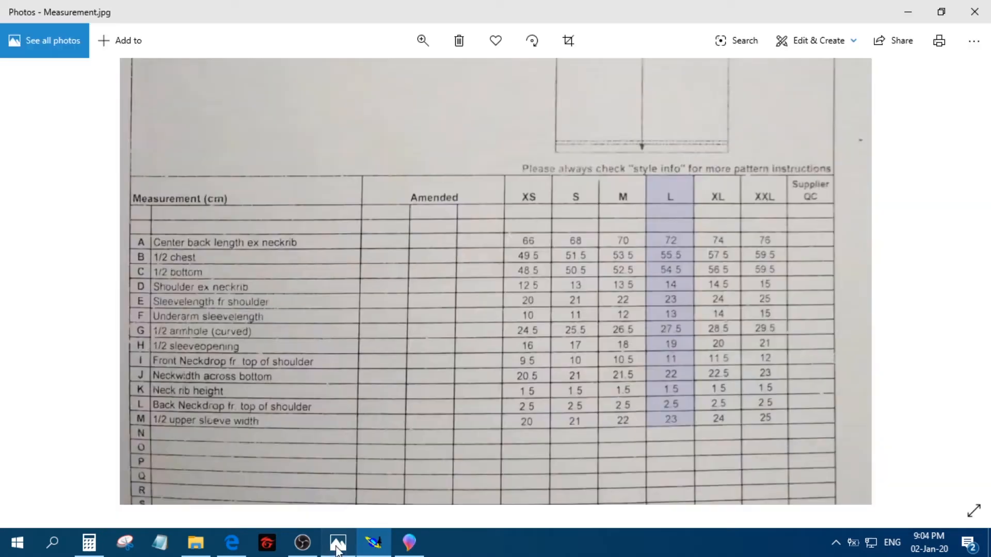
pyautogui.scroll(5, 478, 331)
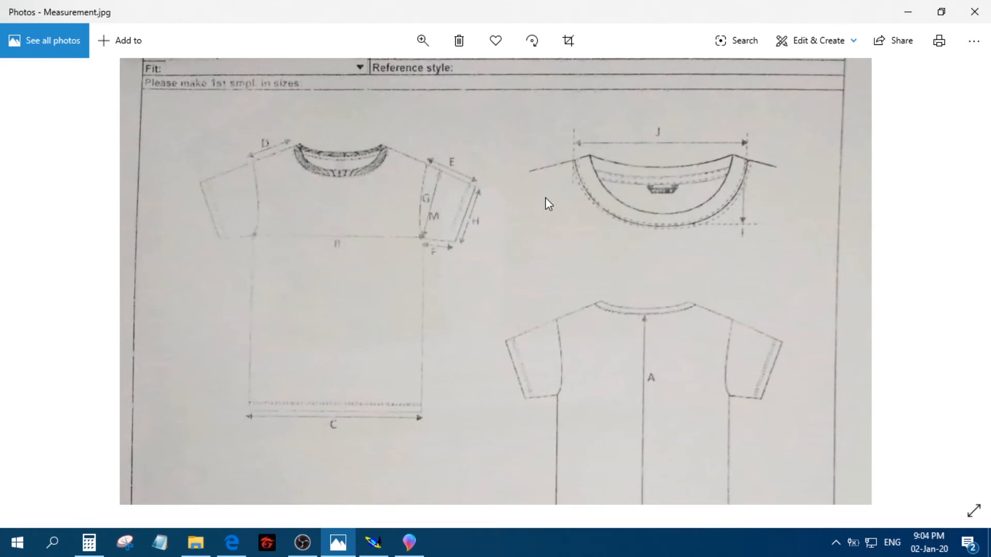
pyautogui.click(373, 542)
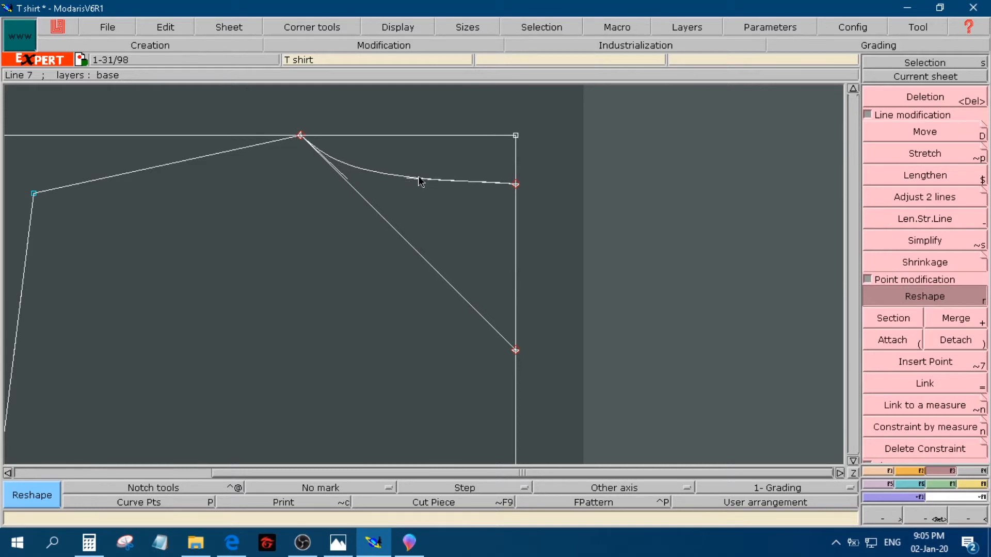
# - Reshape the lower (front) neckline into a deep round curve meeting the centre line nearly horizontally, comparing it with the sketches in Measurement.jpg
pyautogui.click(354, 190)
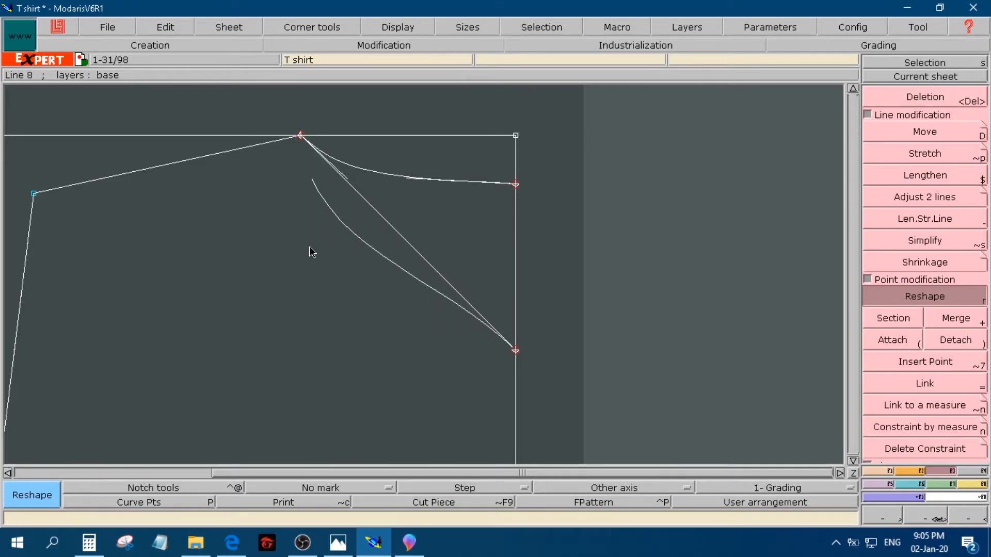
pyautogui.click(369, 546)
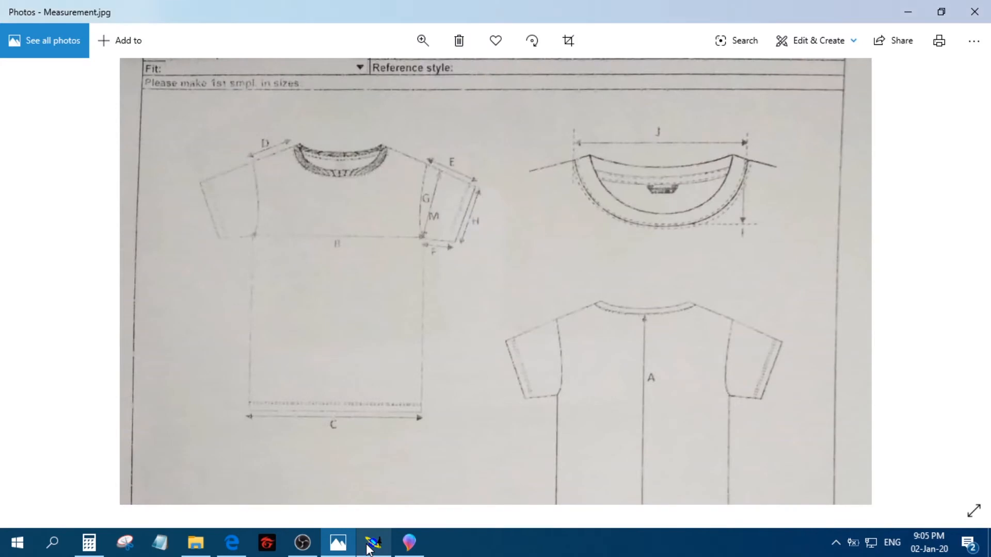
pyautogui.click(369, 546)
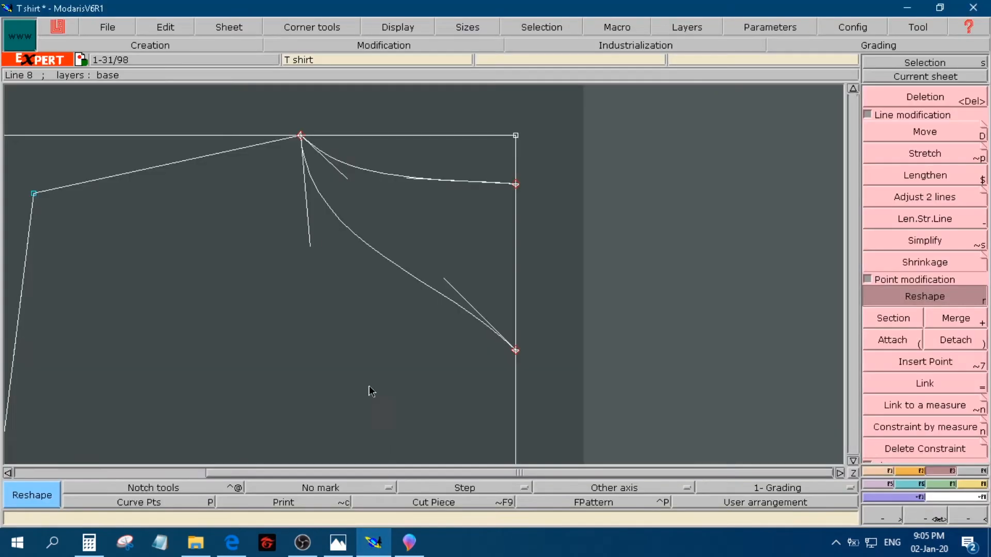
pyautogui.moveTo(309, 234); pyautogui.dragTo(329, 251)
pyautogui.moveTo(446, 284); pyautogui.dragTo(380, 324)
pyautogui.click(372, 545)
pyautogui.click(373, 545)
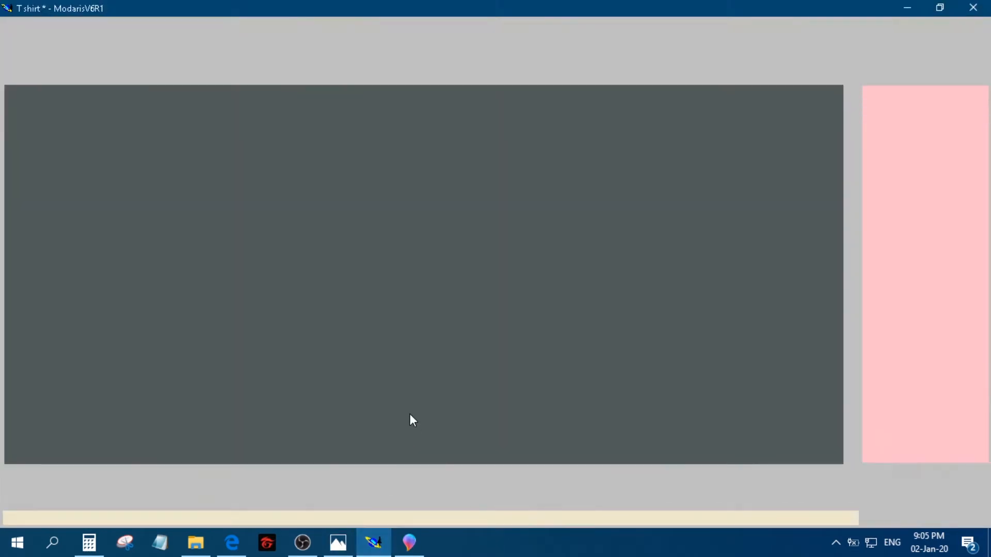
pyautogui.moveTo(387, 321); pyautogui.dragTo(365, 348)
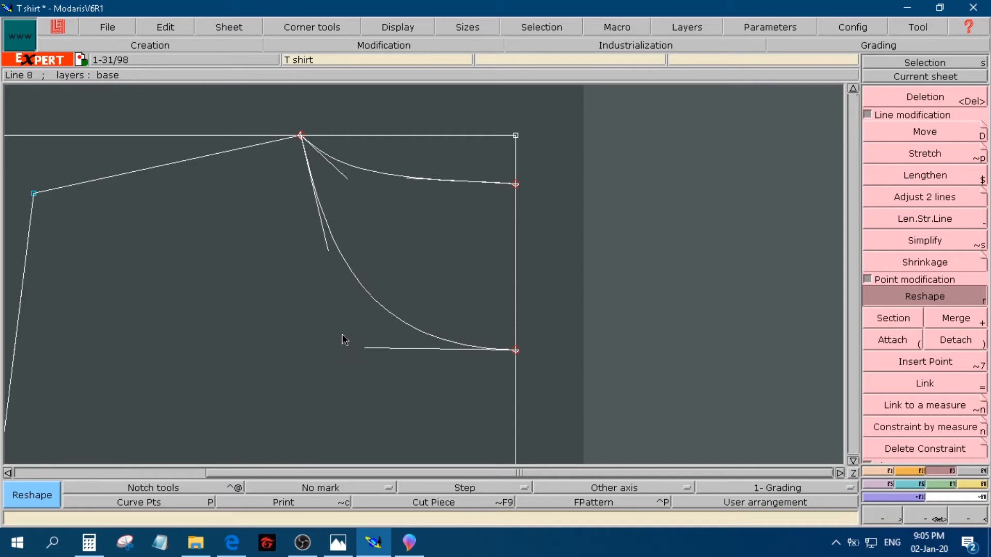
pyautogui.moveTo(324, 247); pyautogui.dragTo(332, 246)
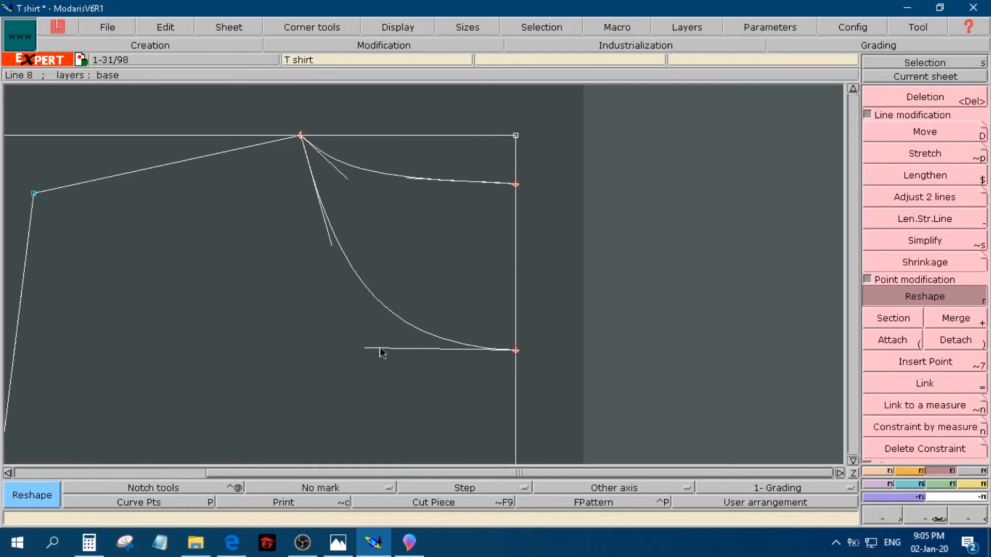
pyautogui.moveTo(379, 353); pyautogui.dragTo(352, 350)
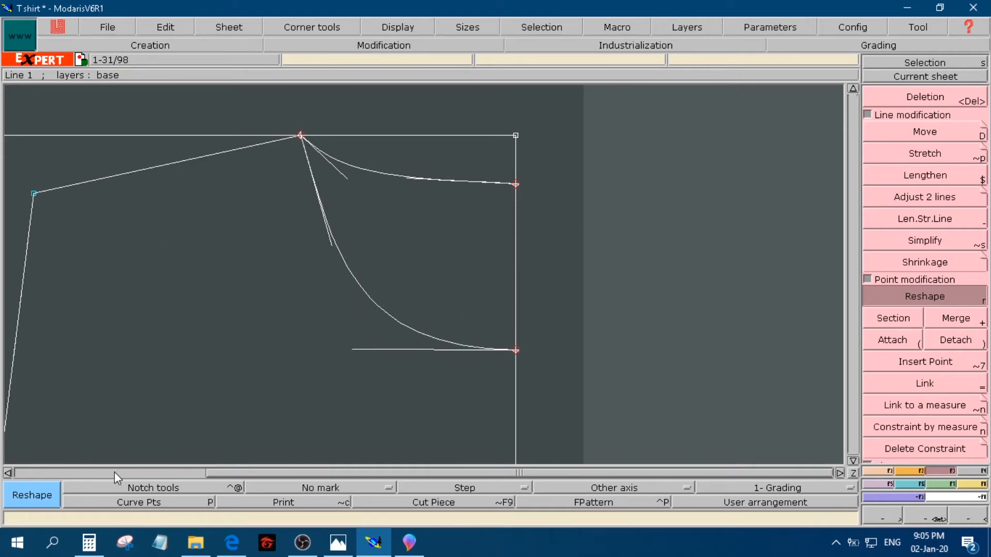
# - Reshape the straight armhole line into an inward curve, steep below the shoulder point and sweeping outward to the underarm point
pyautogui.click(7, 472)
pyautogui.click(8, 472)
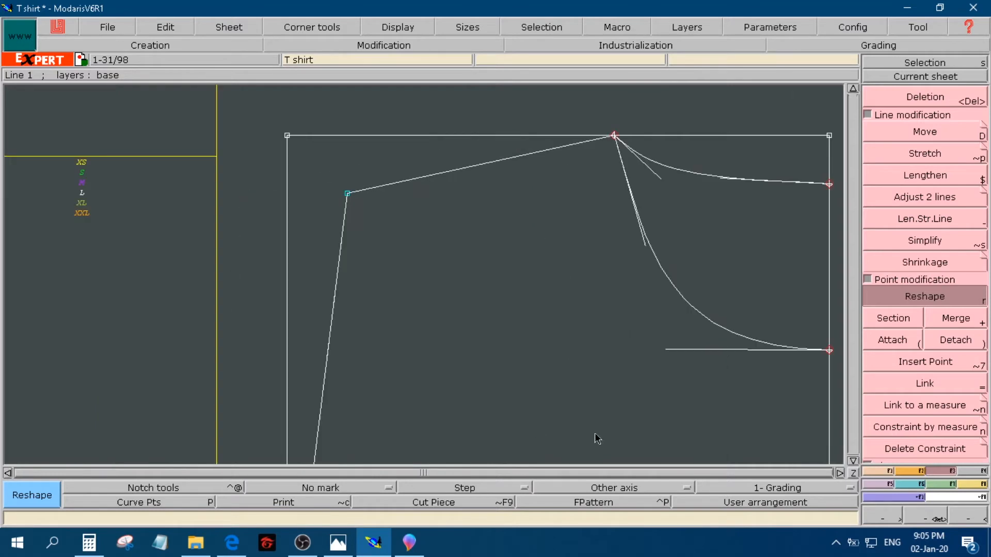
pyautogui.click(853, 460)
pyautogui.click(853, 461)
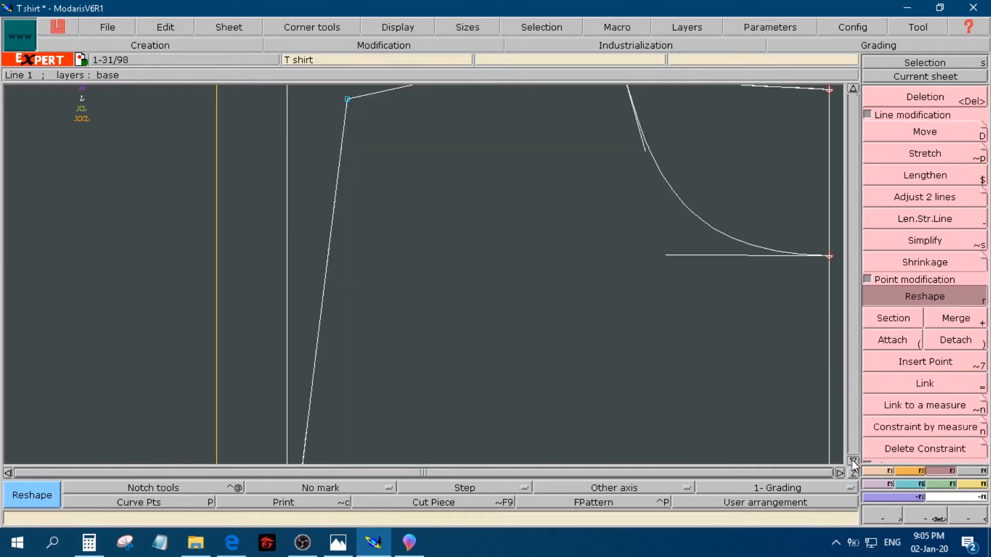
pyautogui.click(853, 460)
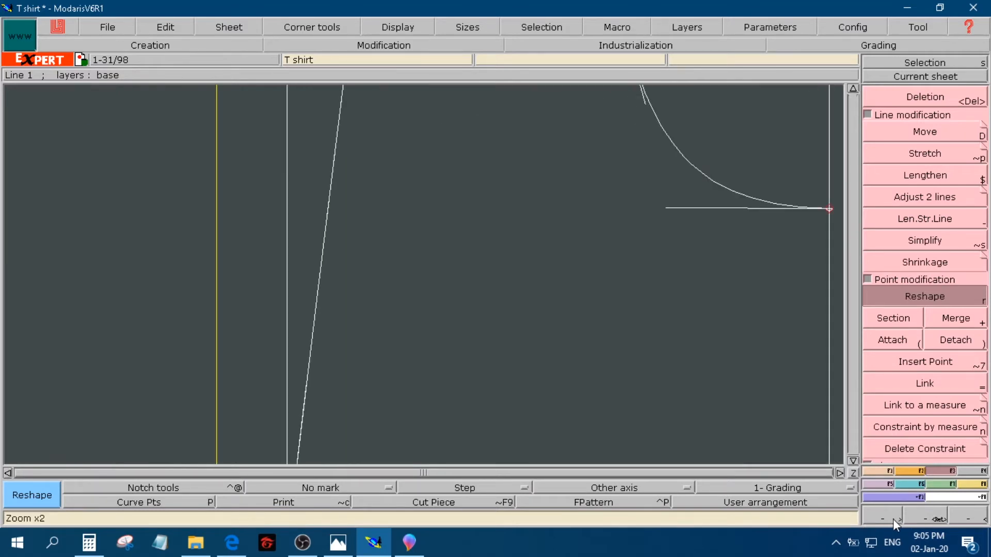
pyautogui.click(893, 520)
pyautogui.click(969, 519)
pyautogui.click(968, 519)
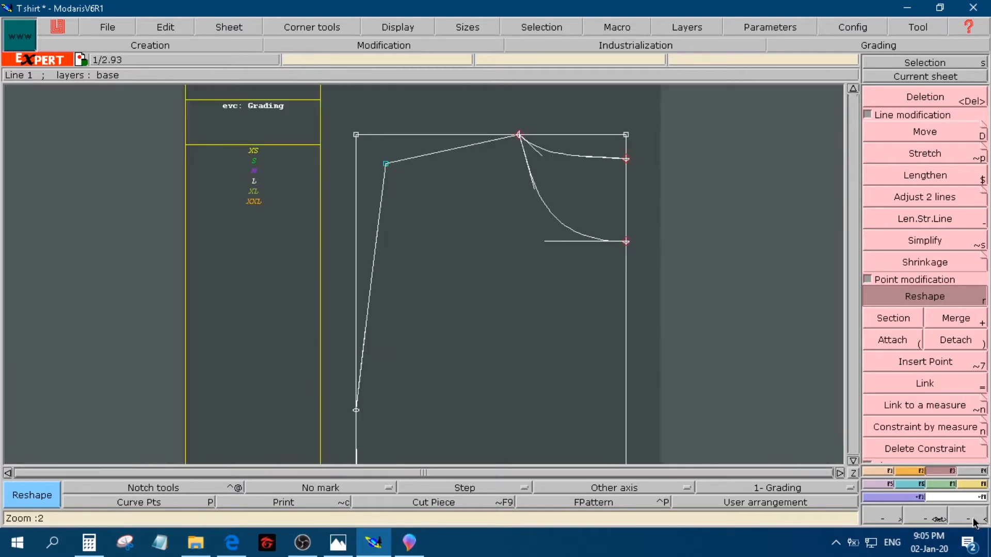
pyautogui.click(382, 216)
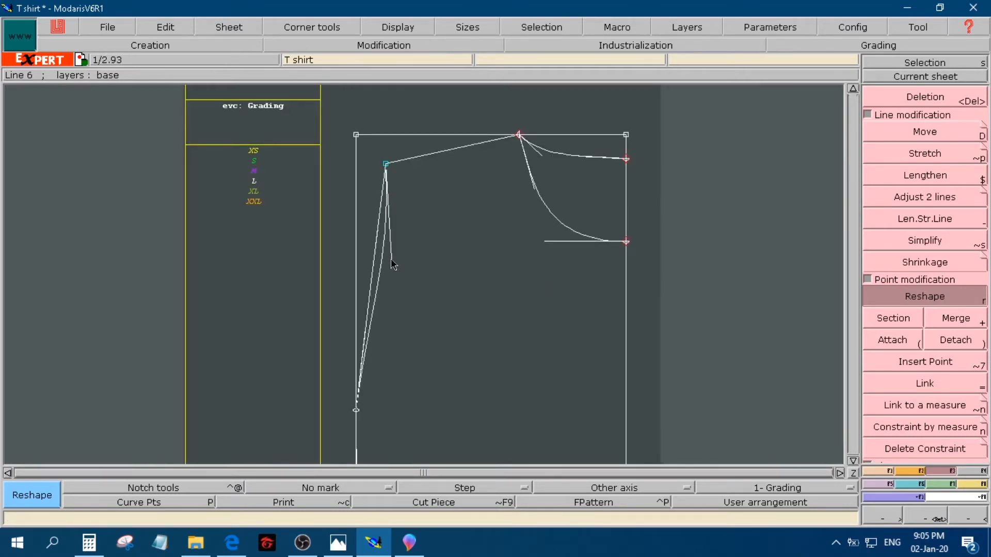
pyautogui.click(364, 345)
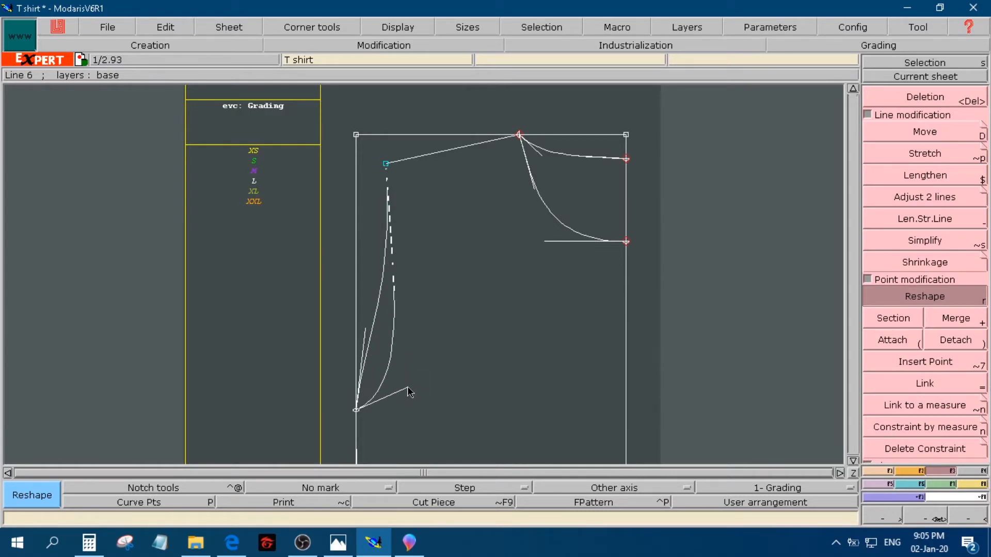
pyautogui.click(418, 386)
# - Check the size L value for 1/2 armhole (curved) in Measurement.jpg and return to Modaris
pyautogui.click(338, 542)
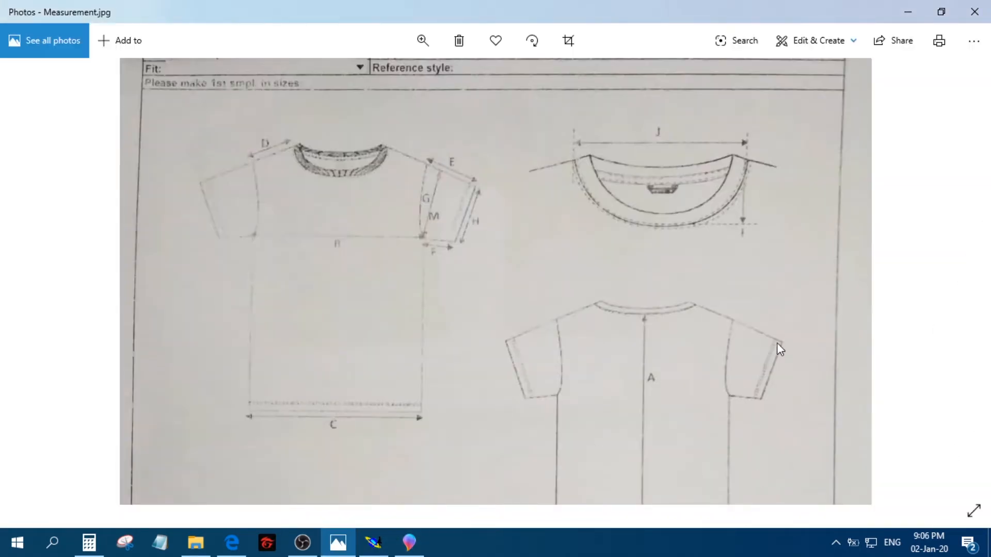
pyautogui.scroll(-8, 572, 285)
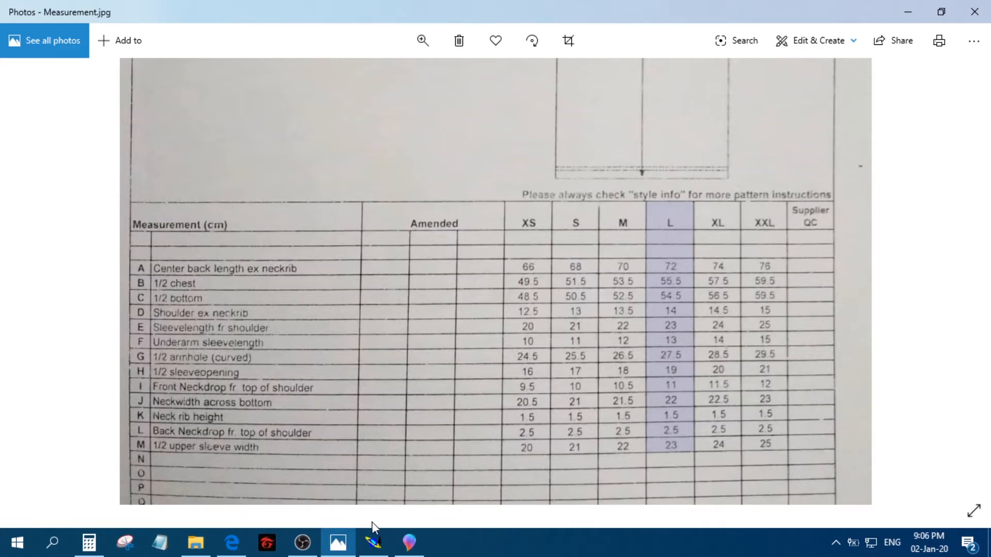
pyautogui.click(338, 542)
pyautogui.click(374, 542)
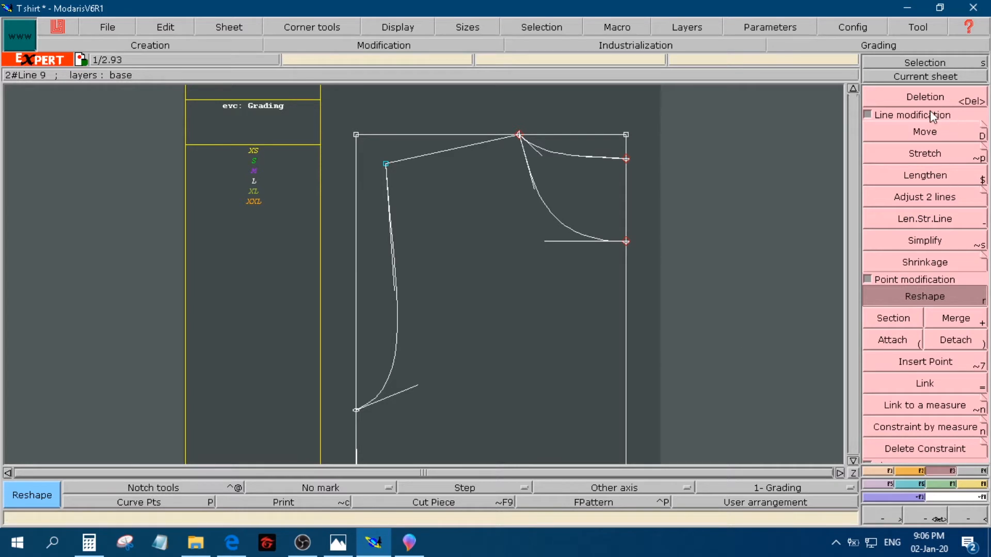
# - Measure the armhole curve from the shoulder point to the underarm point with a developed point, and undo that point
pyautogui.press('F1')
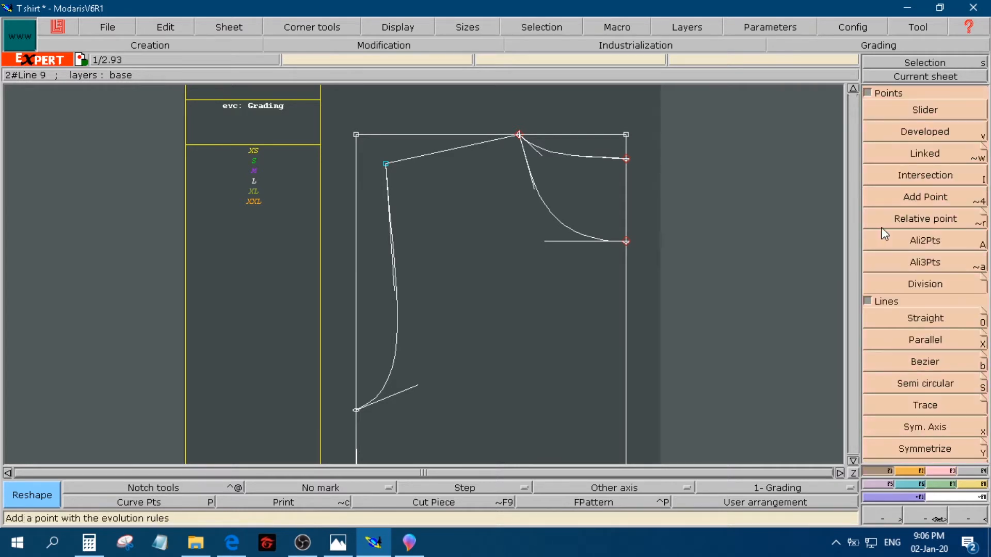
pyautogui.click(924, 133)
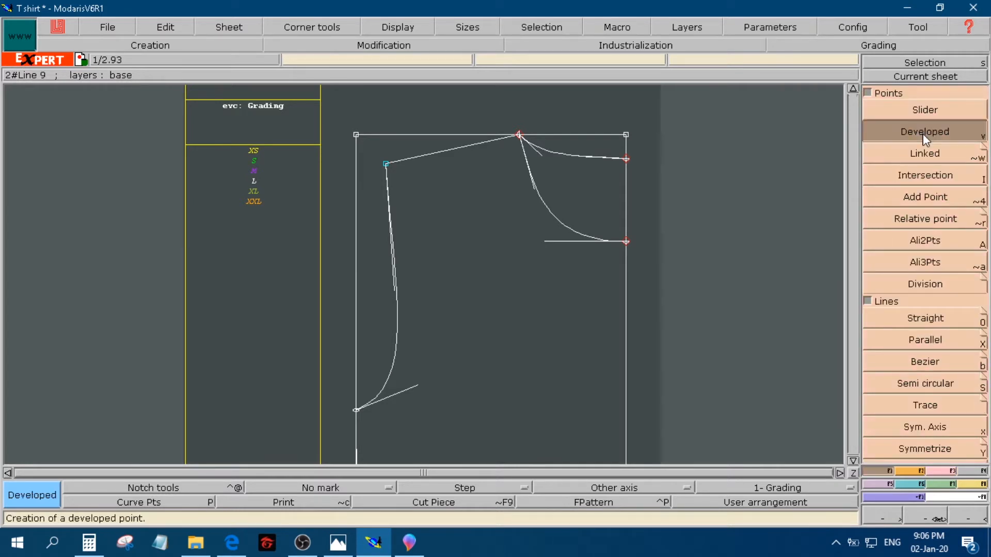
pyautogui.click(387, 165)
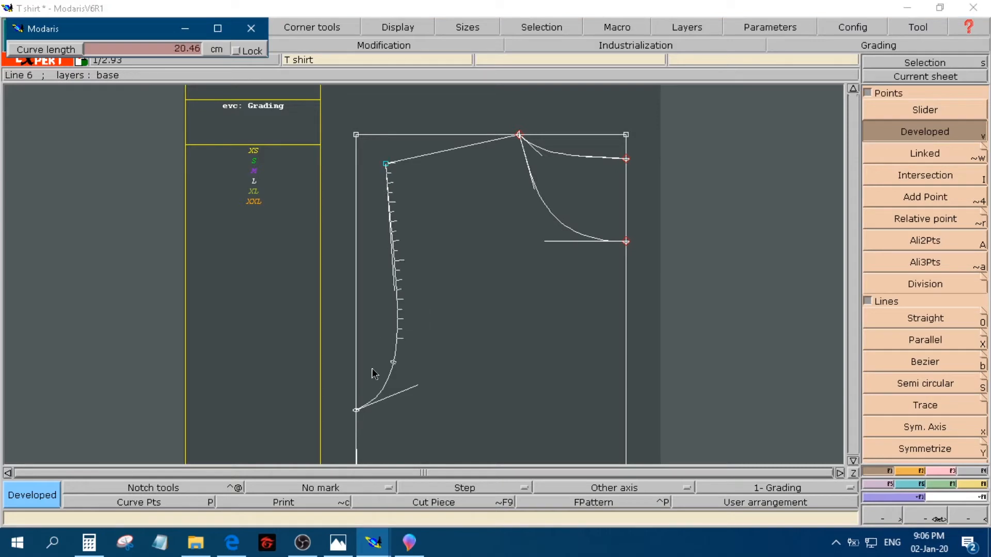
pyautogui.click(358, 413)
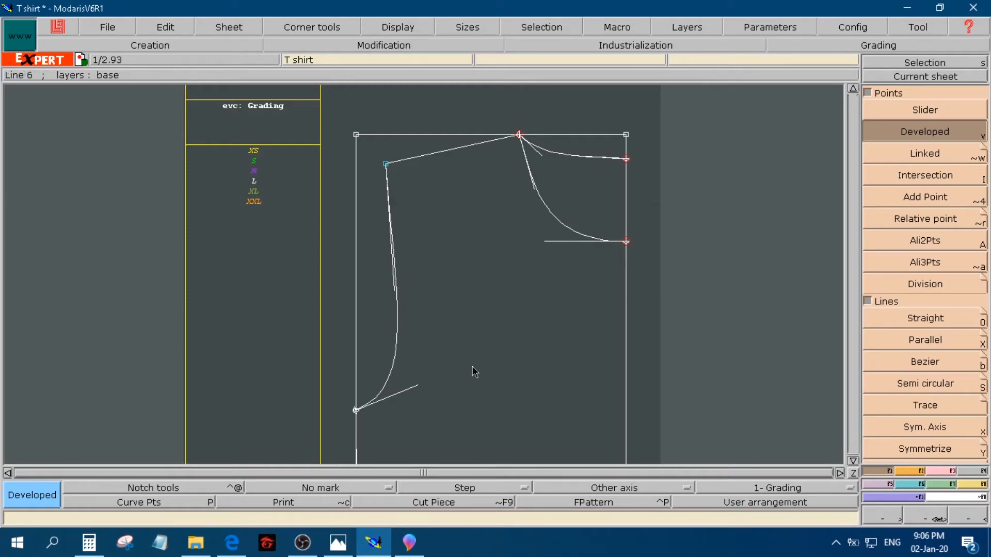
pyautogui.hotkey('ctrl', 'z')
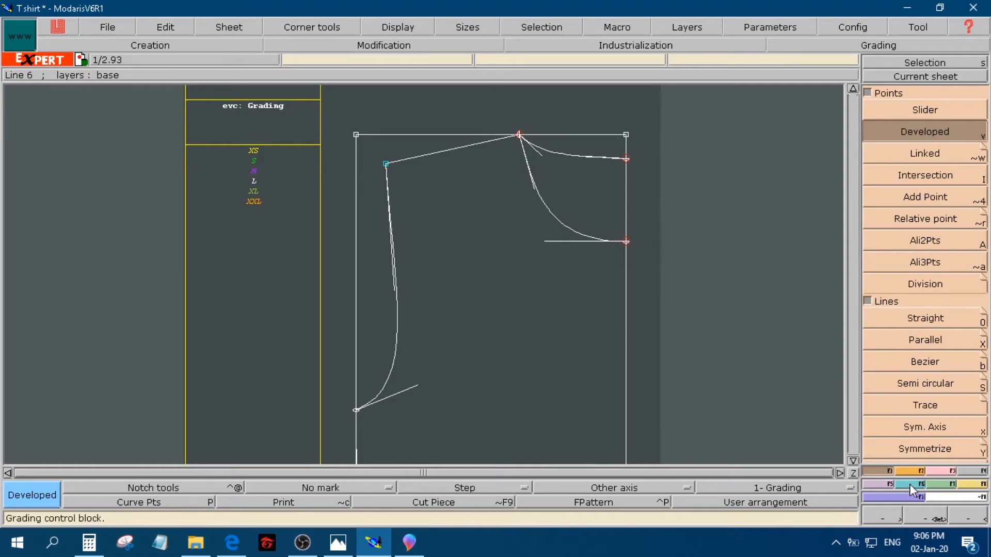
# - Reshape the armhole's upper handle further into the body to deepen the curve
pyautogui.press('F3')
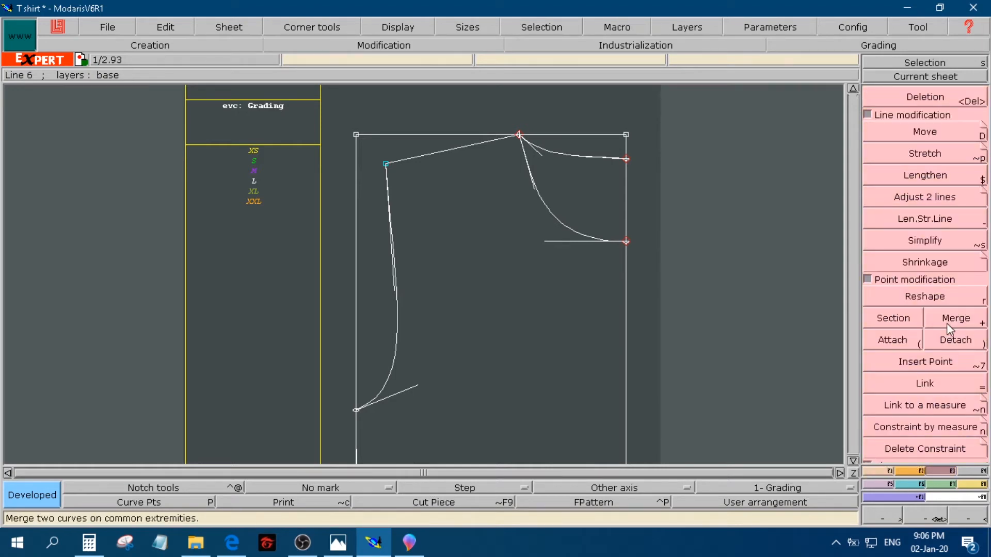
pyautogui.click(931, 299)
pyautogui.click(394, 275)
pyautogui.click(410, 299)
# - Remeasure the armhole's curve length from the shoulder point with the Developed tool, comparing it with the size L armhole value in Measurement.jpg
pyautogui.press('F1')
pyautogui.click(924, 131)
pyautogui.click(386, 164)
pyautogui.click(345, 548)
pyautogui.scroll(3, 565, 417)
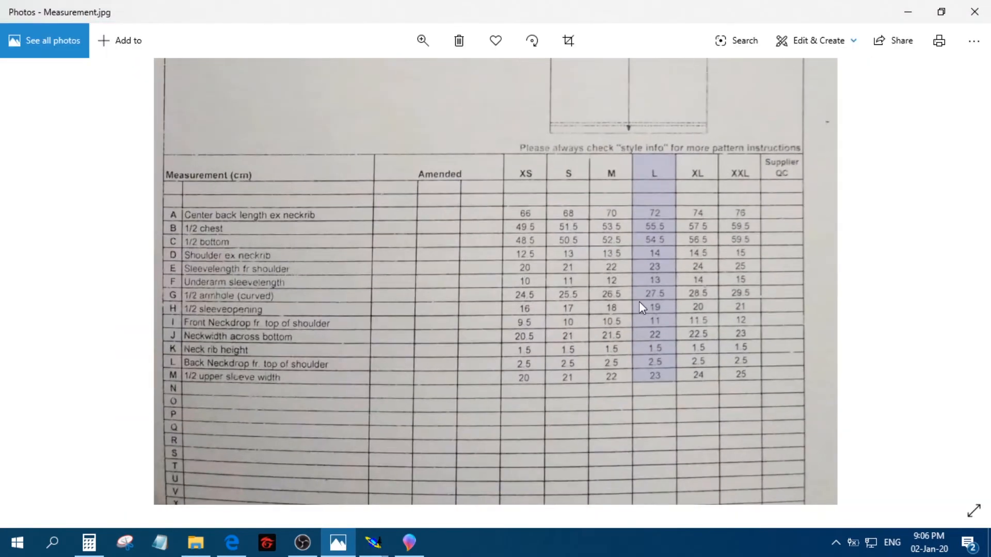
pyautogui.click(339, 544)
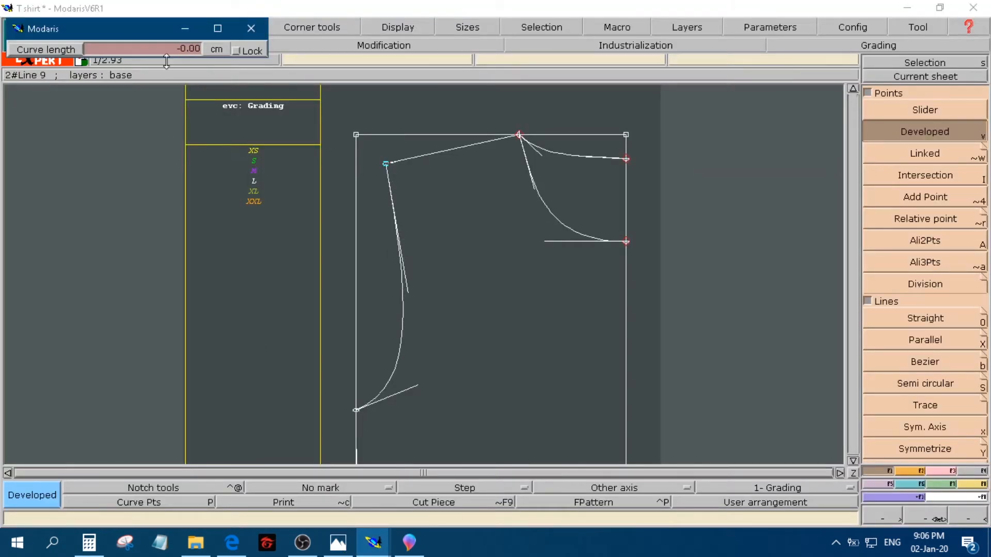
pyautogui.click(378, 424)
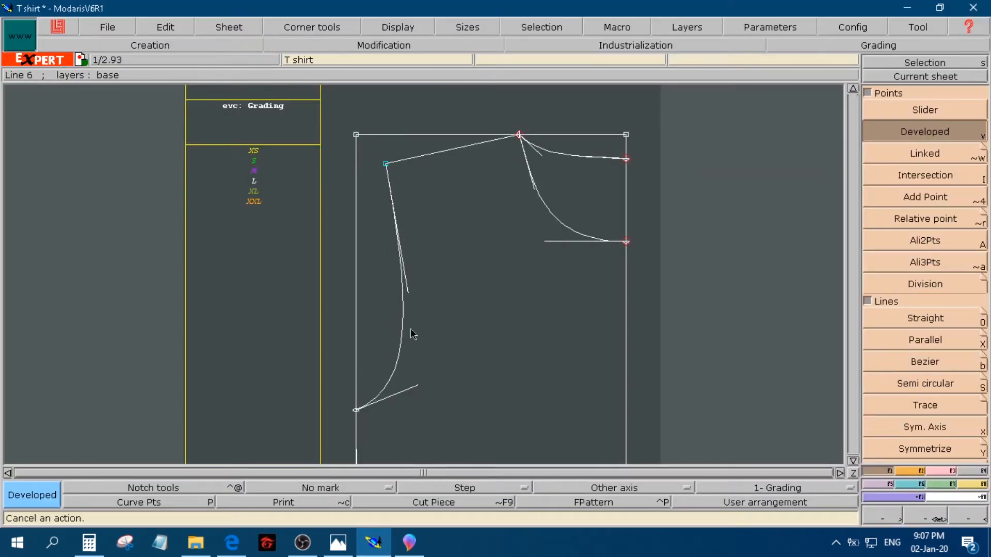
# - Lengthen the armhole's upper handle downward, flatten the handle at the underarm point, and measure the curve length again
pyautogui.press('r')
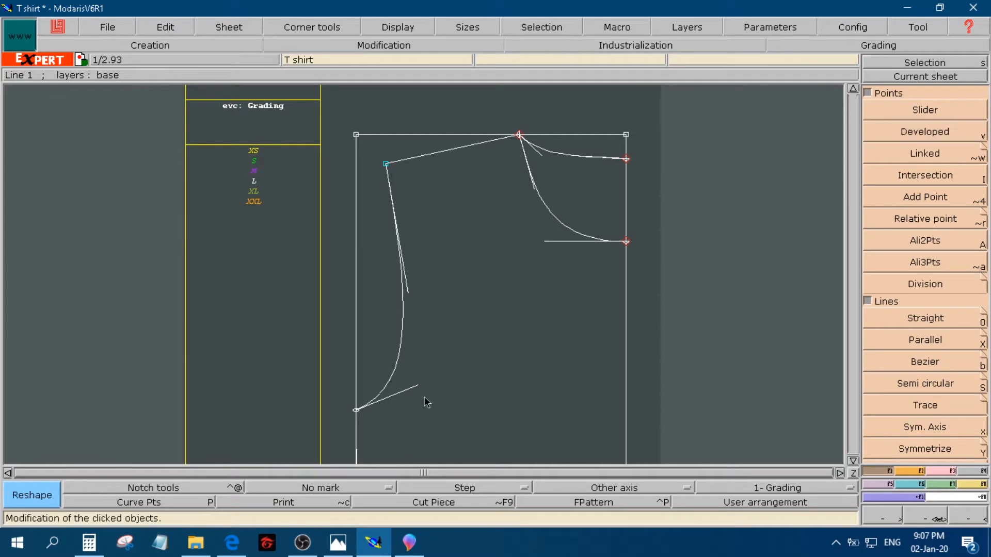
pyautogui.click(407, 285)
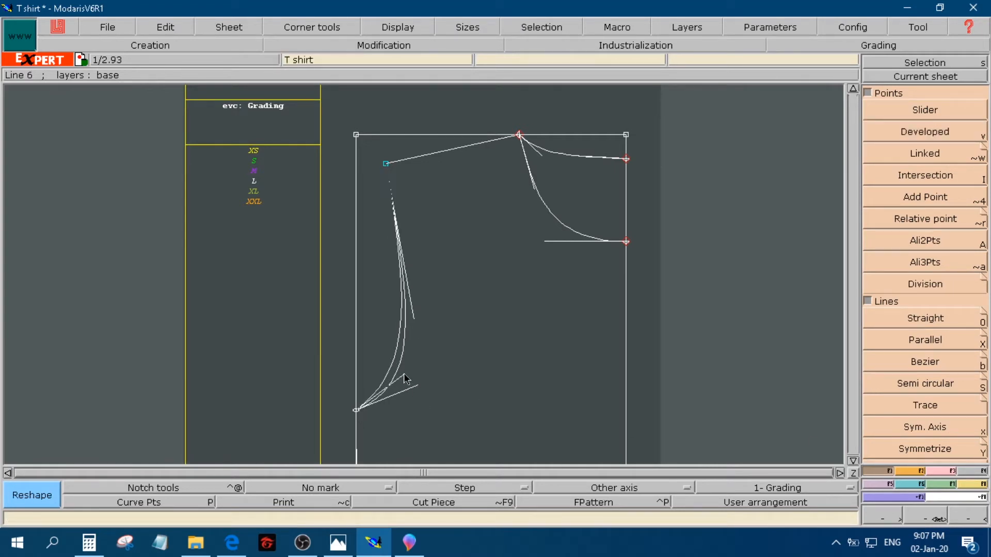
pyautogui.click(418, 404)
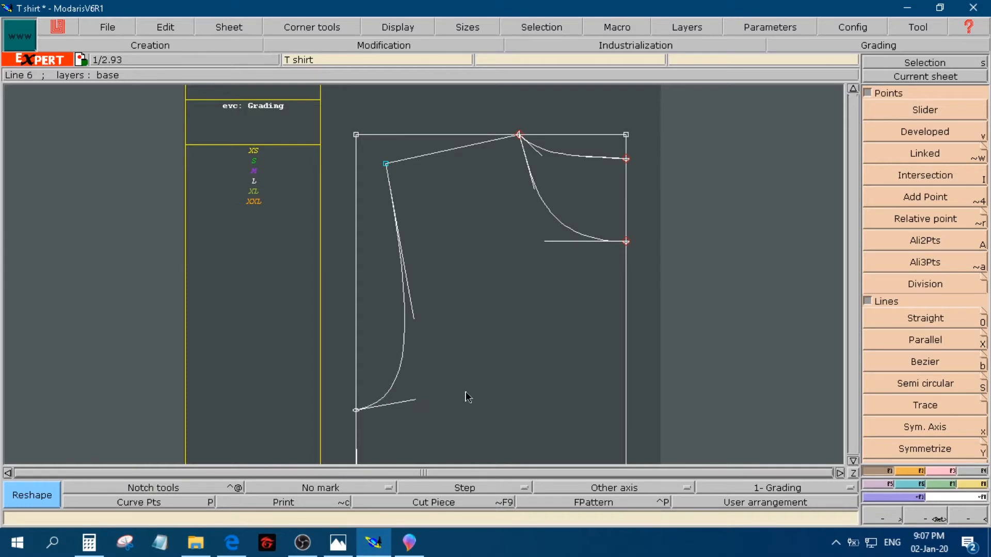
pyautogui.click(925, 131)
pyautogui.click(388, 166)
pyautogui.press('Escape')
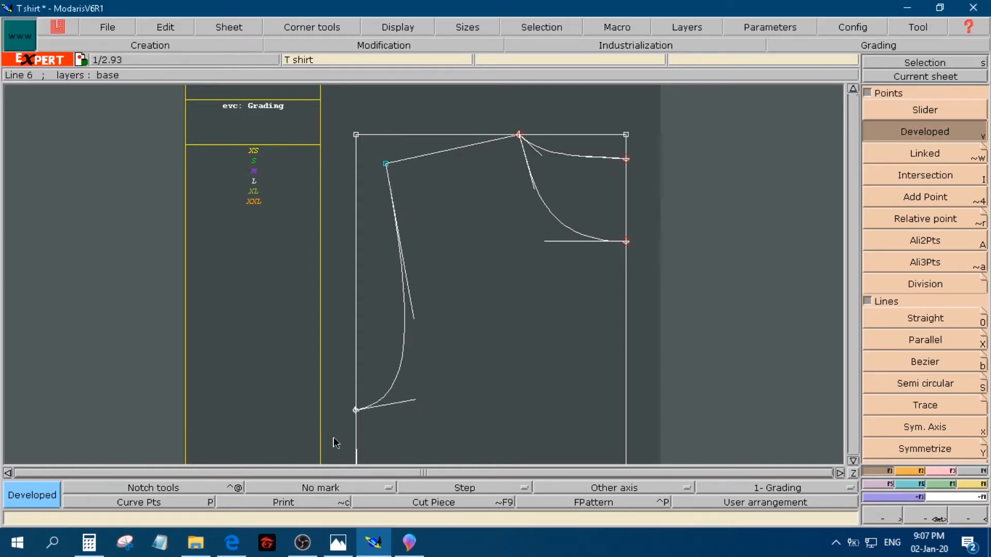
# - Raise the underarm handle of the armhole slightly to shorten the curve, and check its length from the shoulder point
pyautogui.press('r')
pyautogui.click(415, 400)
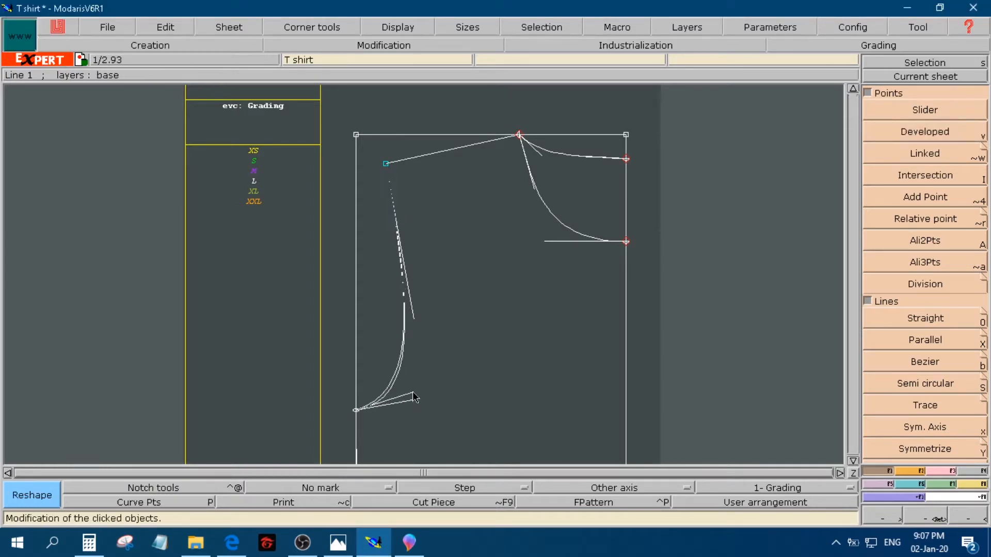
pyautogui.click(410, 389)
pyautogui.press('v')
pyautogui.click(386, 166)
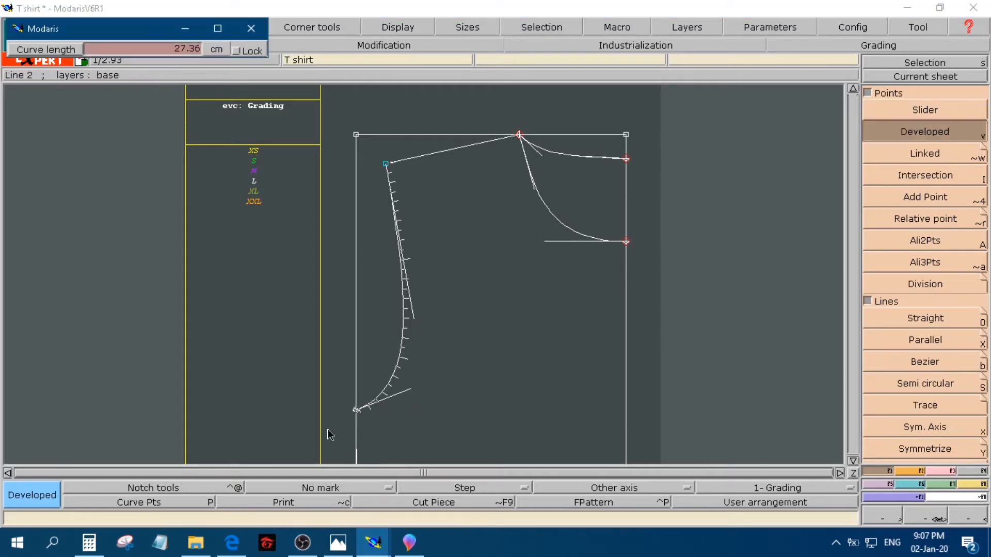
pyautogui.press('Escape')
# - Fine-tune the armhole's underarm handle until the curve length is about 27.5 cm, verify it with the Developed tool, and review the whole block
pyautogui.press('r')
pyautogui.click(405, 395)
pyautogui.click(412, 391)
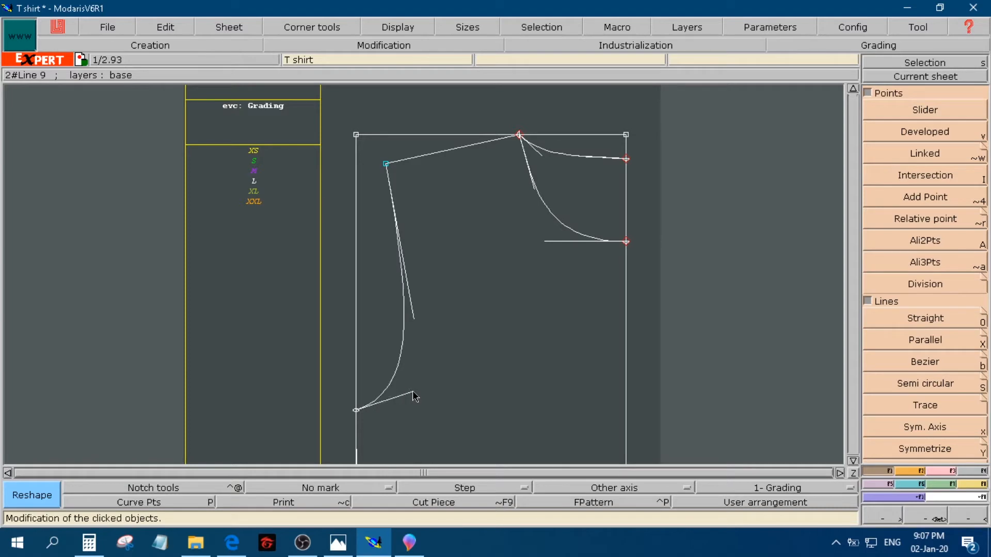
pyautogui.press('v')
pyautogui.click(385, 164)
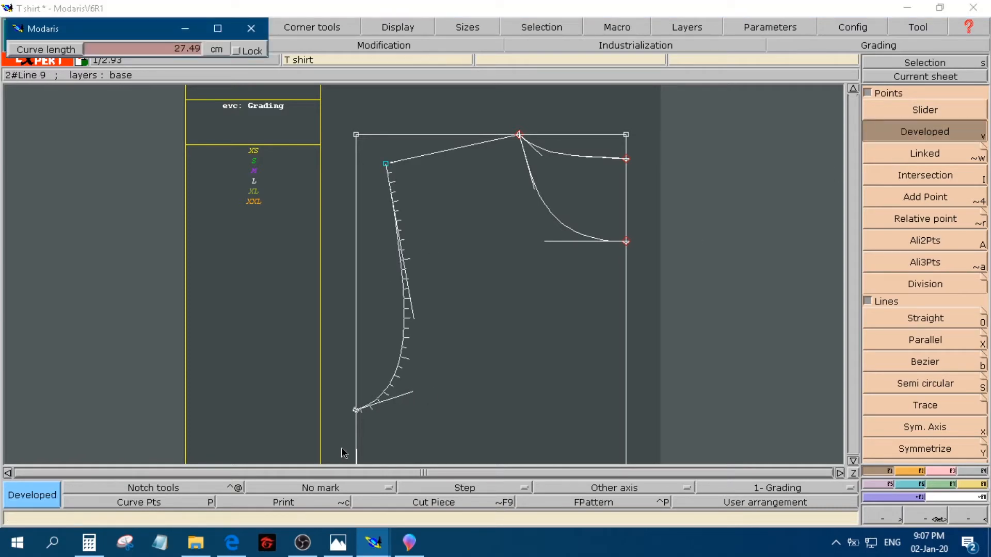
pyautogui.press('Escape')
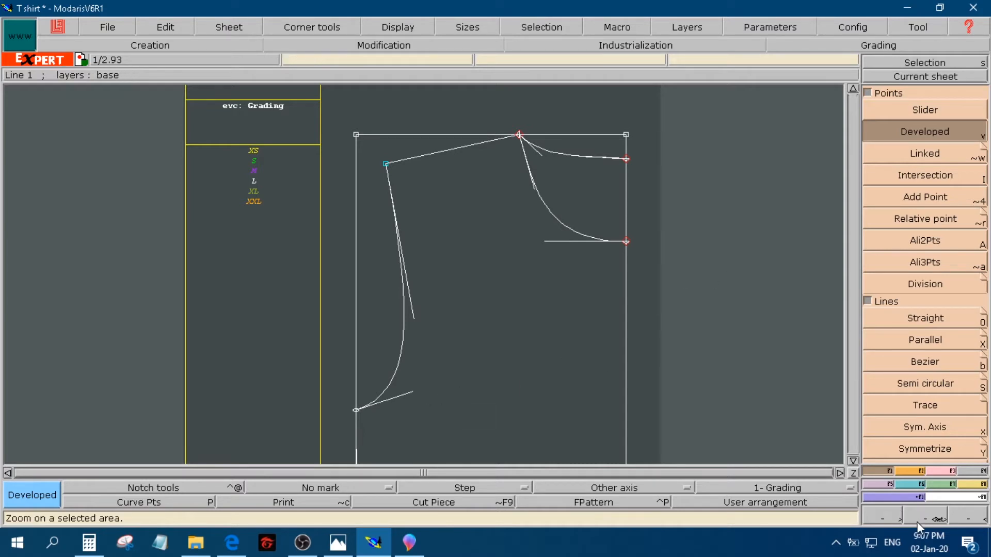
pyautogui.click(852, 473)
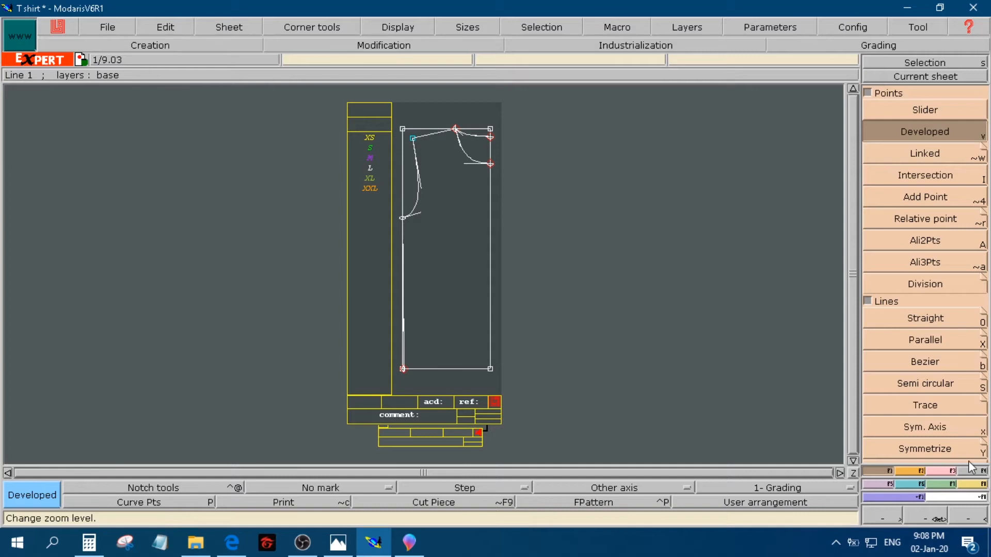
# - Reshape the lower handle of the side seam near the hem to straighten the line, and return to the whole body sheet
pyautogui.click(930, 519)
pyautogui.moveTo(388, 203); pyautogui.dragTo(434, 388)
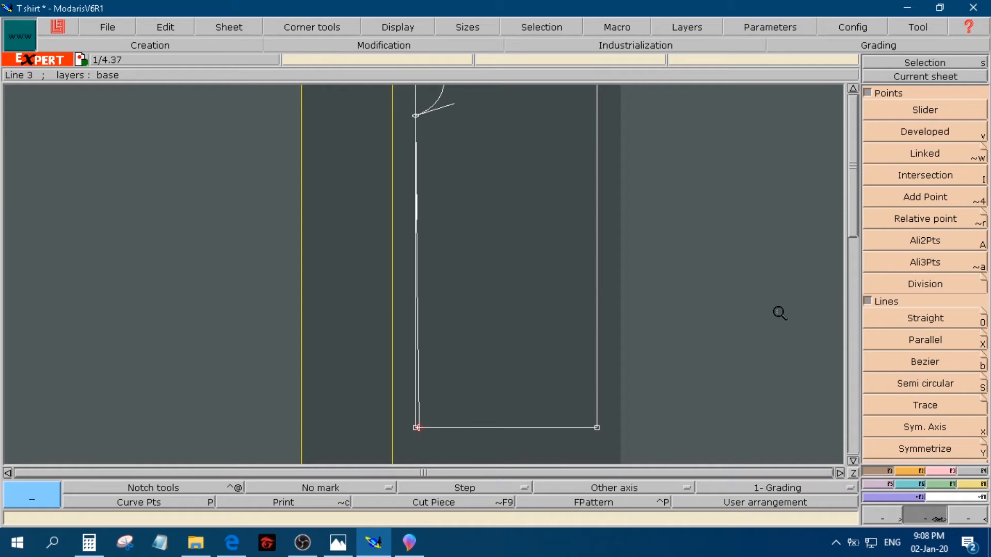
pyautogui.press('r')
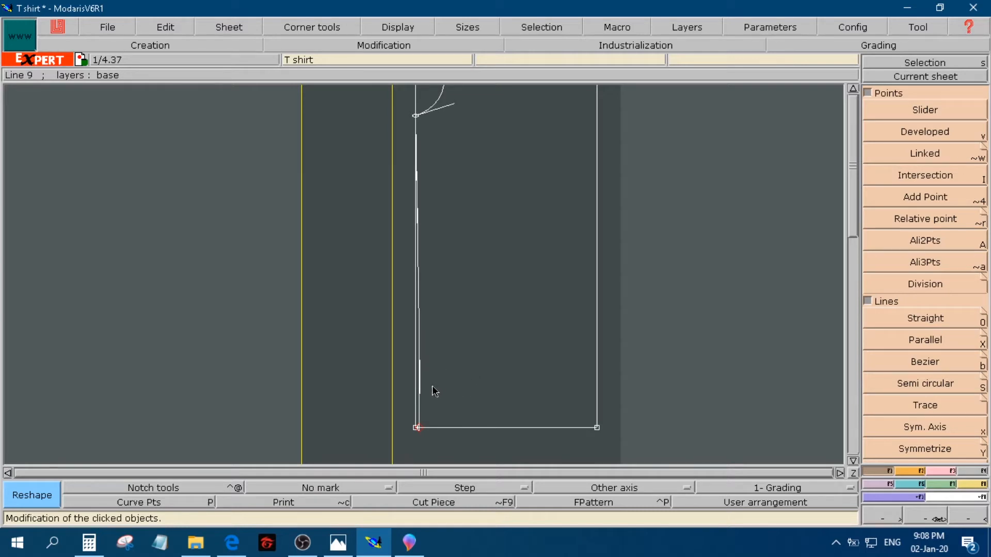
pyautogui.click(418, 364)
pyautogui.click(911, 520)
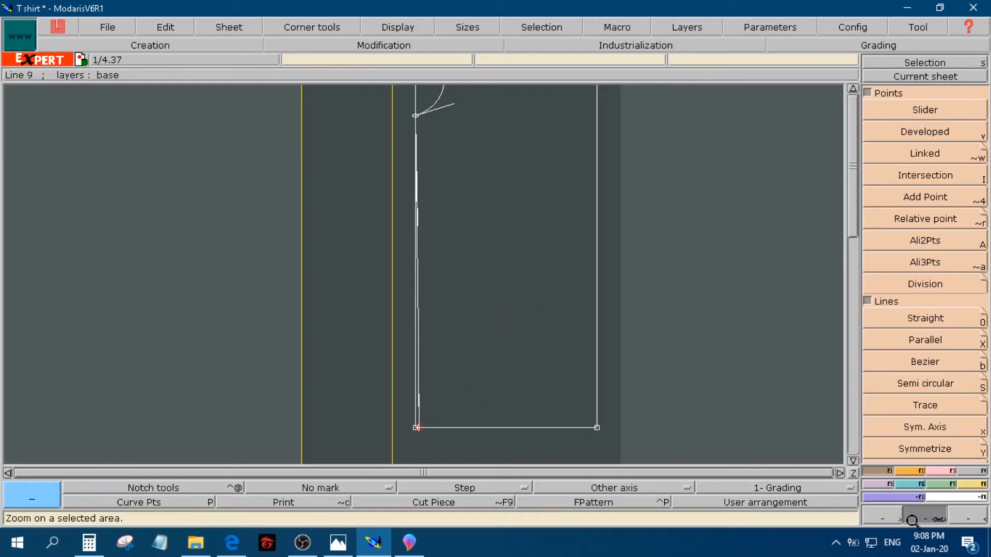
pyautogui.click(922, 67)
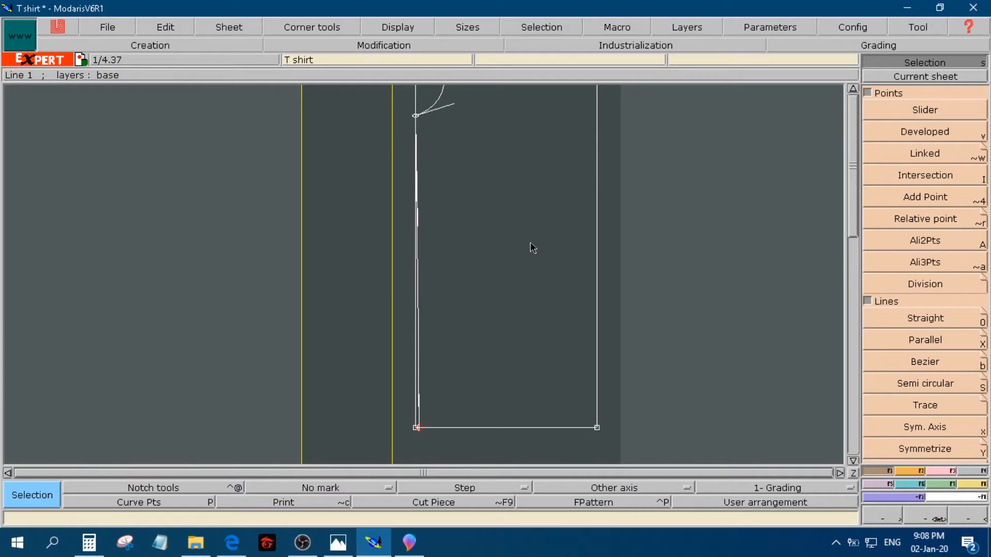
pyautogui.click(925, 77)
pyautogui.click(477, 243)
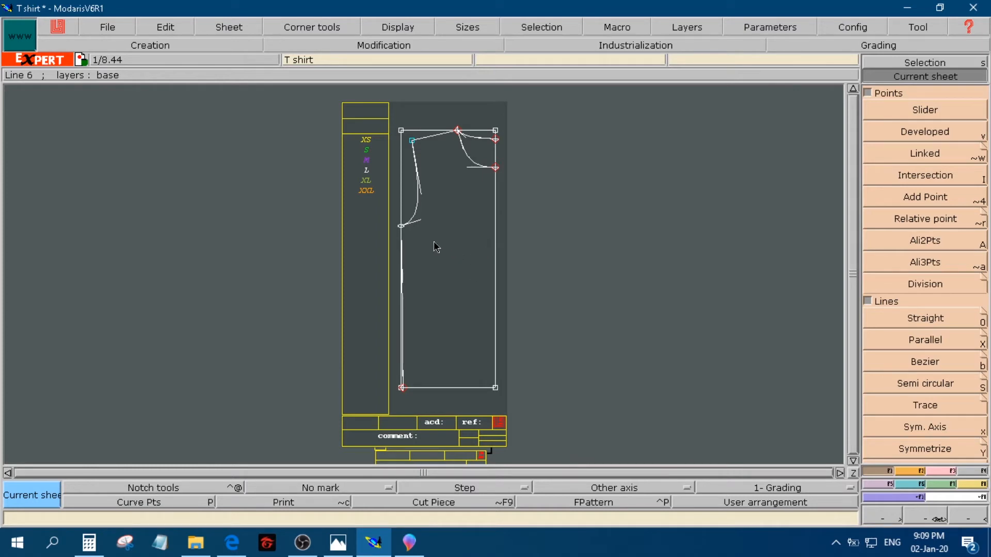
# - Create a new blank sheet for the sleeve, arrange all sheets, and make the new one the current sheet
pyautogui.click(216, 25)
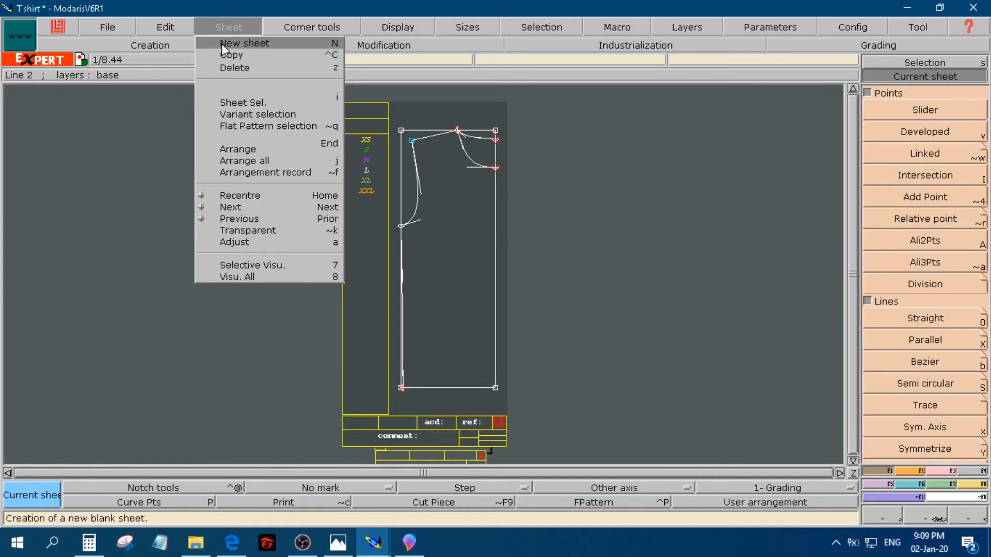
pyautogui.click(222, 43)
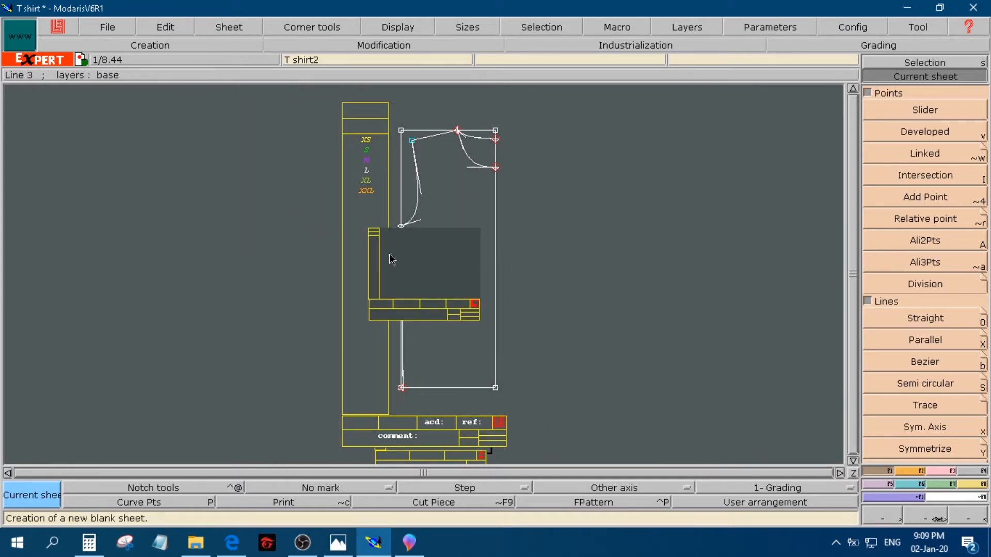
pyautogui.press('j')
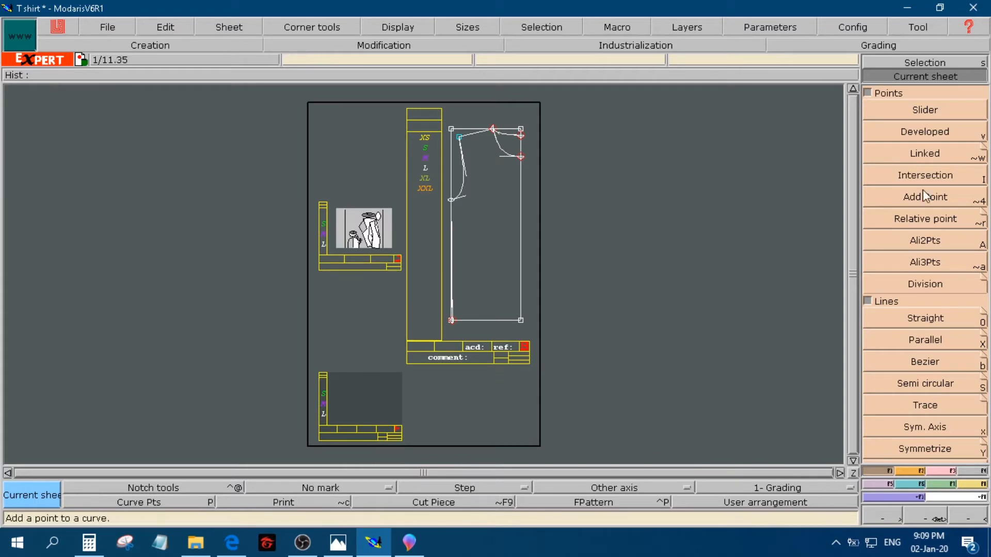
pyautogui.click(347, 411)
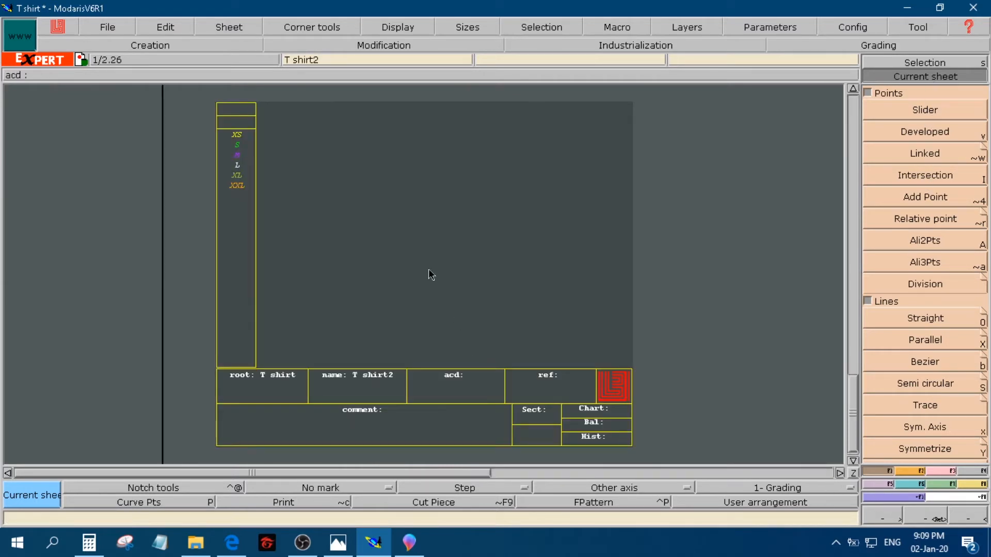
# - Start a rectangle on the blank T shirt2 sheet with its first corner in the upper-left area
pyautogui.press('F2')
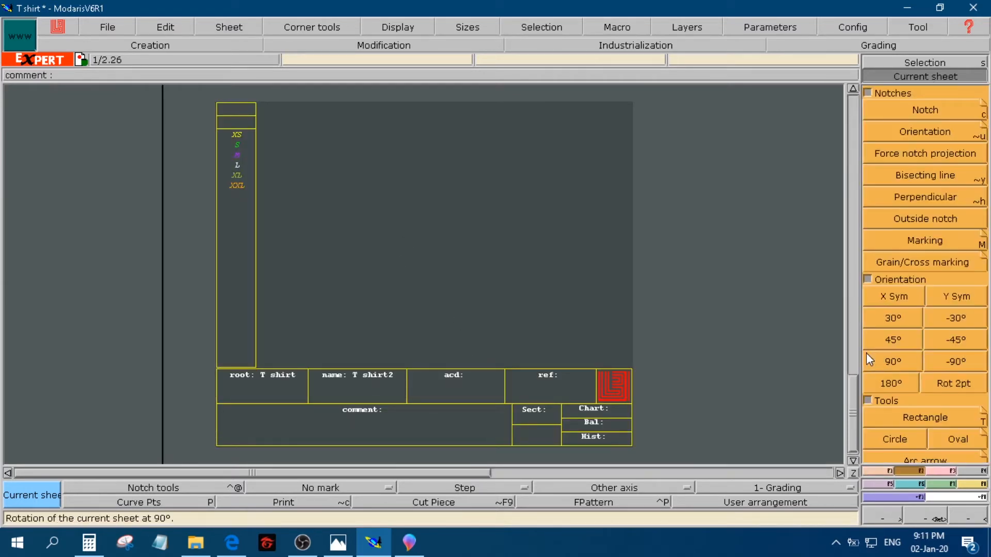
pyautogui.click(925, 421)
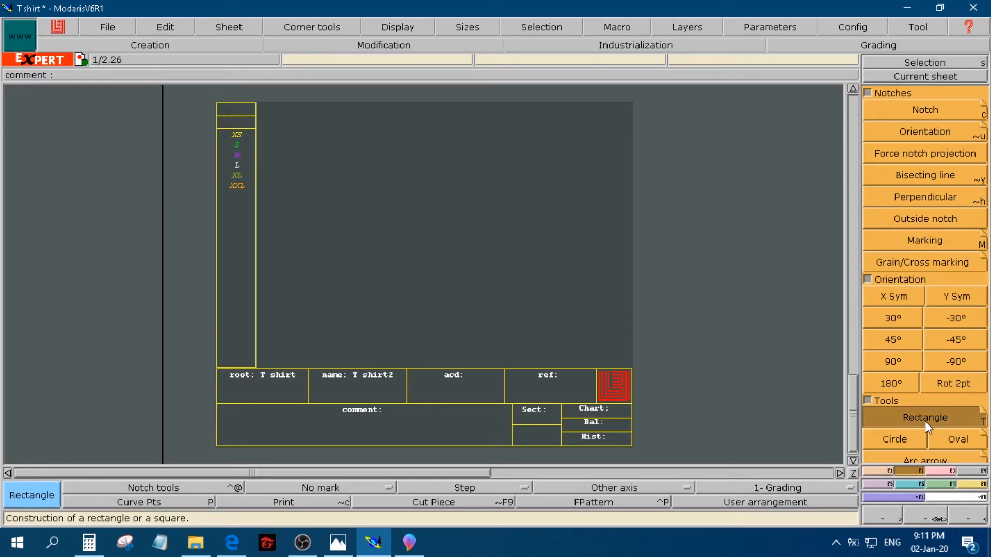
pyautogui.click(940, 59)
pyautogui.press('t')
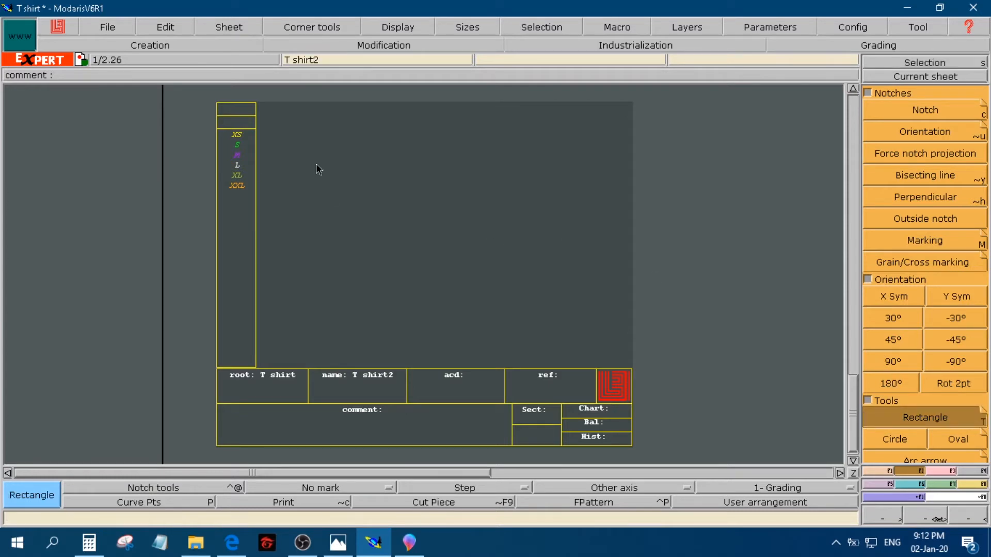
pyautogui.click(330, 143)
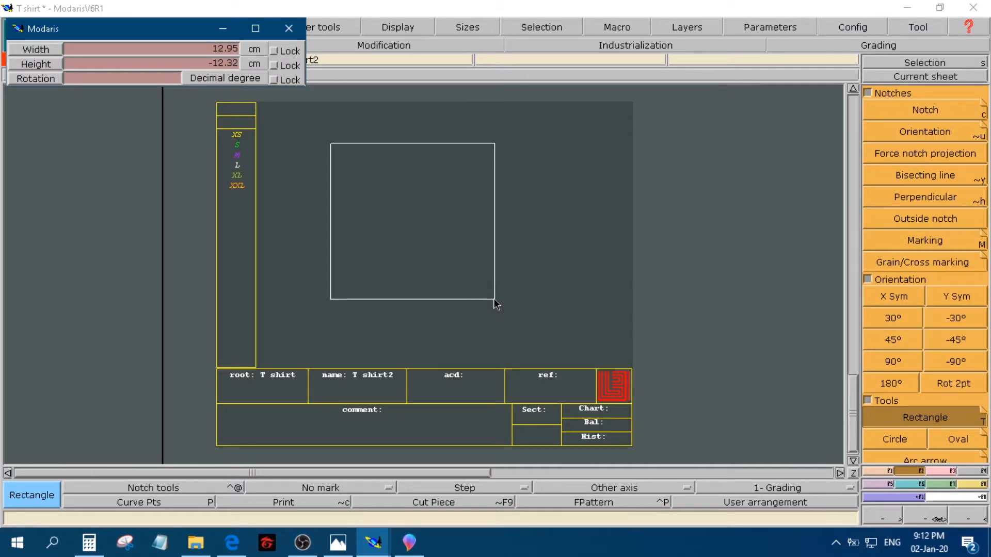
# - Check the sleeve sketch and the size L sleeve length and upper sleeve width in Measurement.jpg, and return to Modaris
pyautogui.click(338, 542)
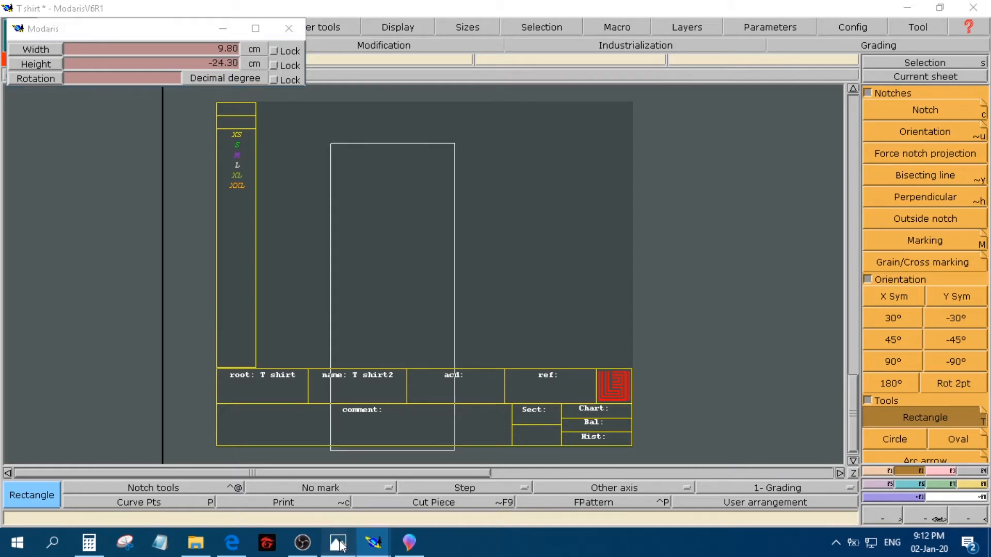
pyautogui.scroll(5, 401, 447)
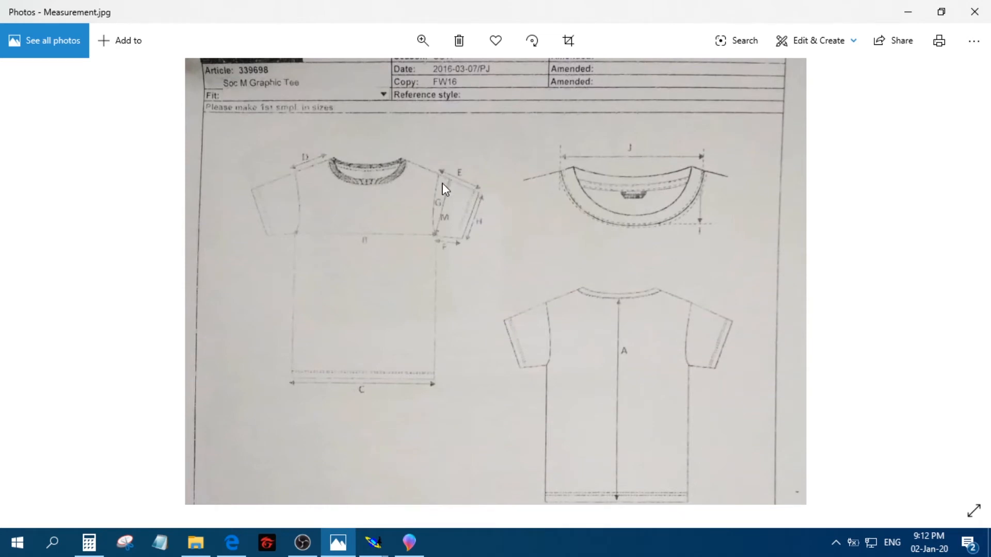
pyautogui.scroll(1, 448, 381)
pyautogui.scroll(-5, 448, 381)
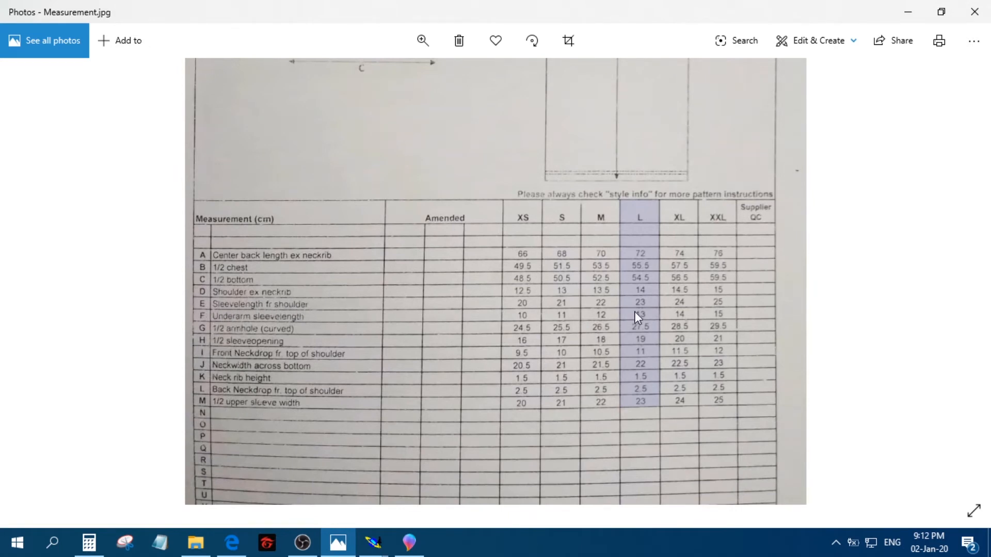
pyautogui.scroll(4, 504, 395)
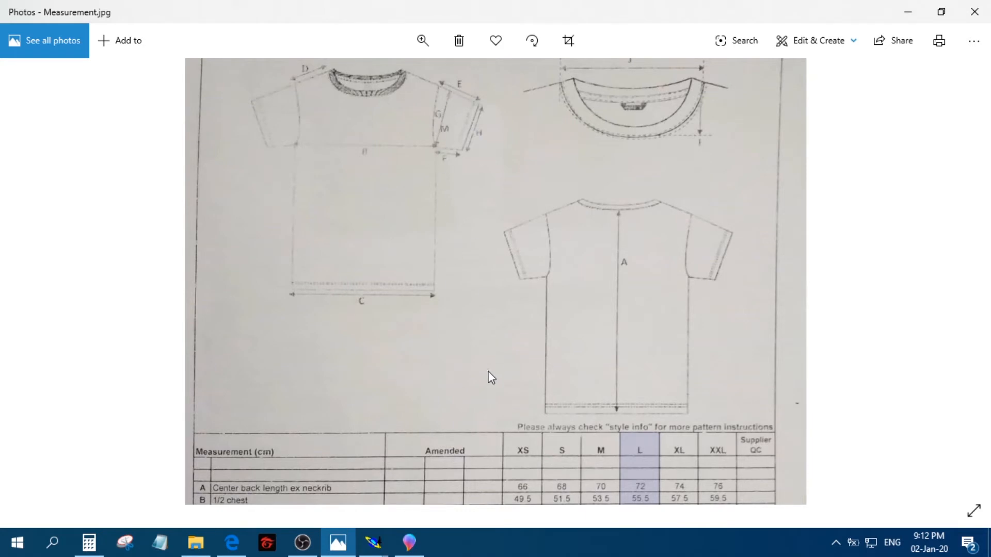
pyautogui.scroll(-4, 489, 373)
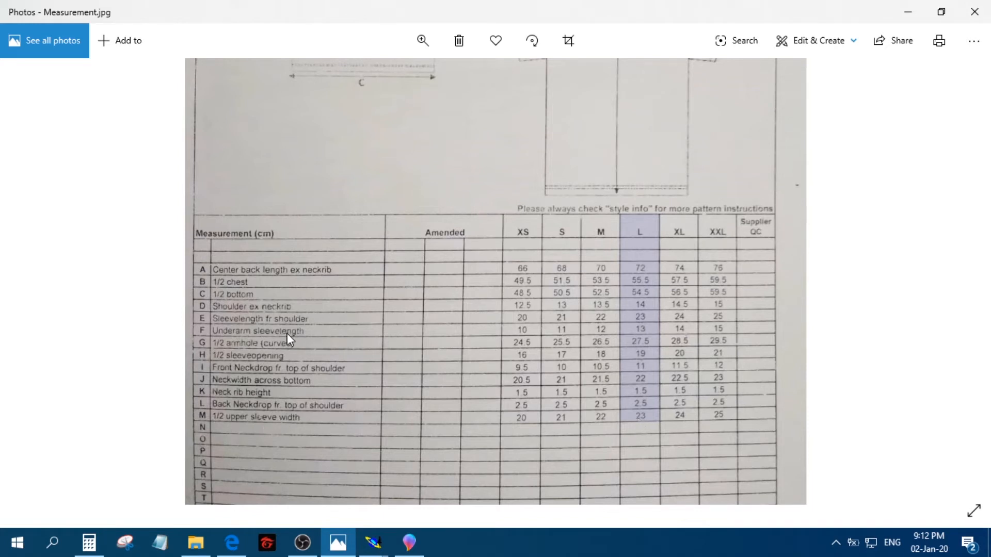
pyautogui.moveTo(374, 542)
pyautogui.click(360, 497)
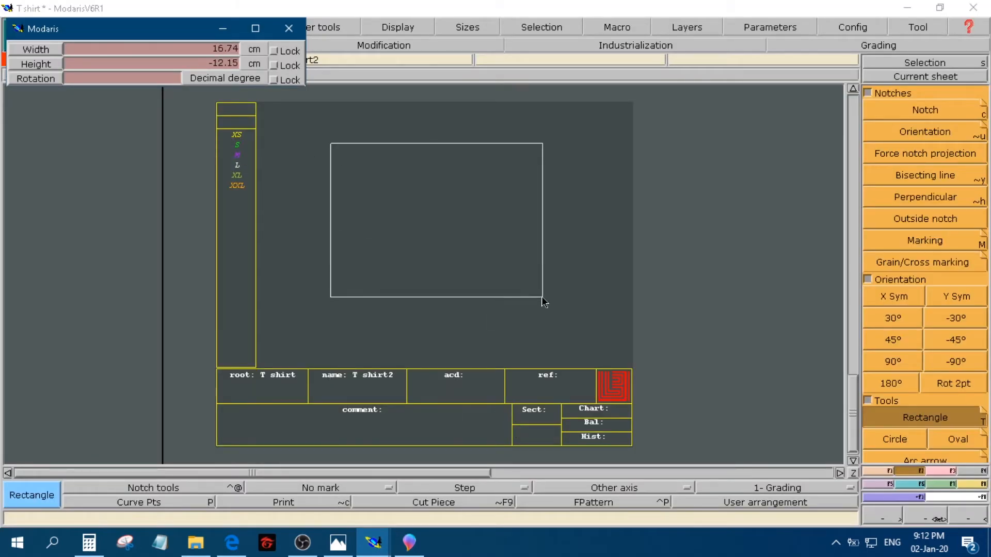
# - Complete the sleeve rectangle with a width of 23 cm and a height of -23 cm
pyautogui.press('Down')
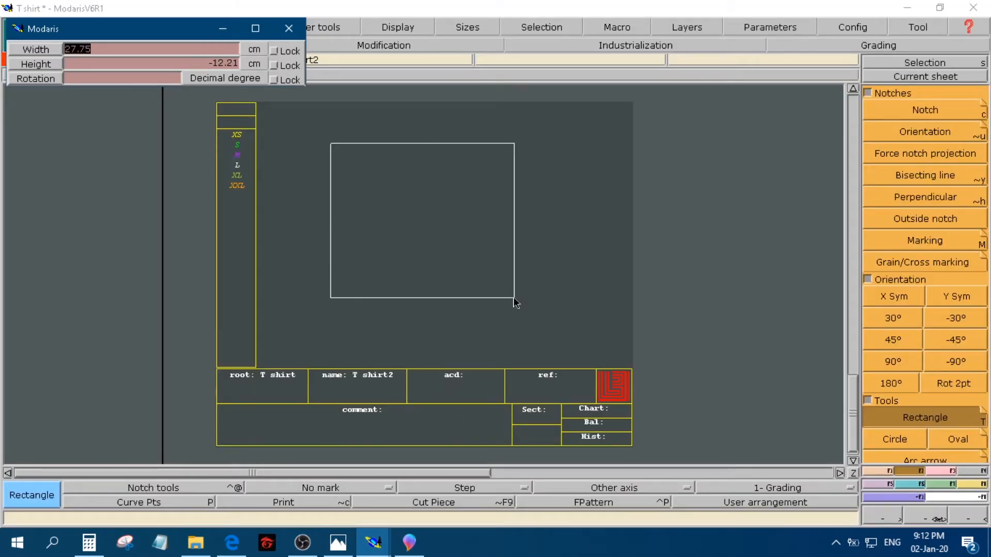
pyautogui.write('23')
pyautogui.press('Tab')
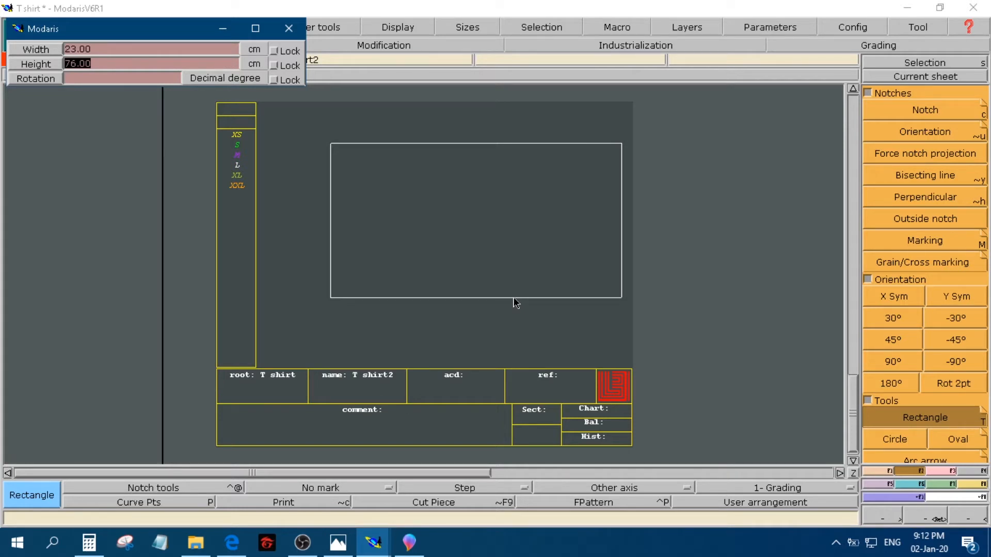
pyautogui.press('BackSpace')
pyautogui.write('-23')
pyautogui.press('Tab')
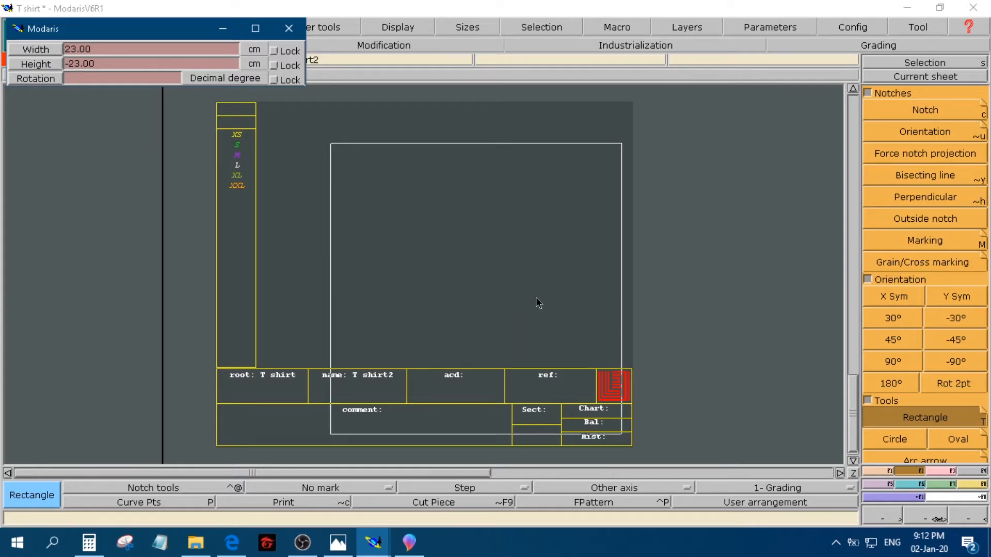
pyautogui.click(519, 286)
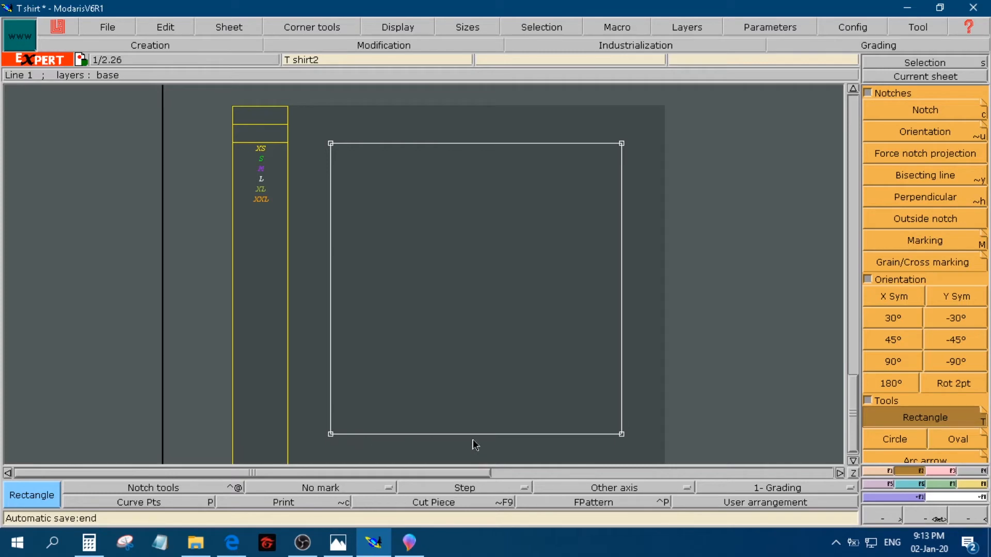
# - Look up the size L half sleeve opening in Measurement.jpg, compare it with the sketch, and return to Modaris
pyautogui.click(338, 542)
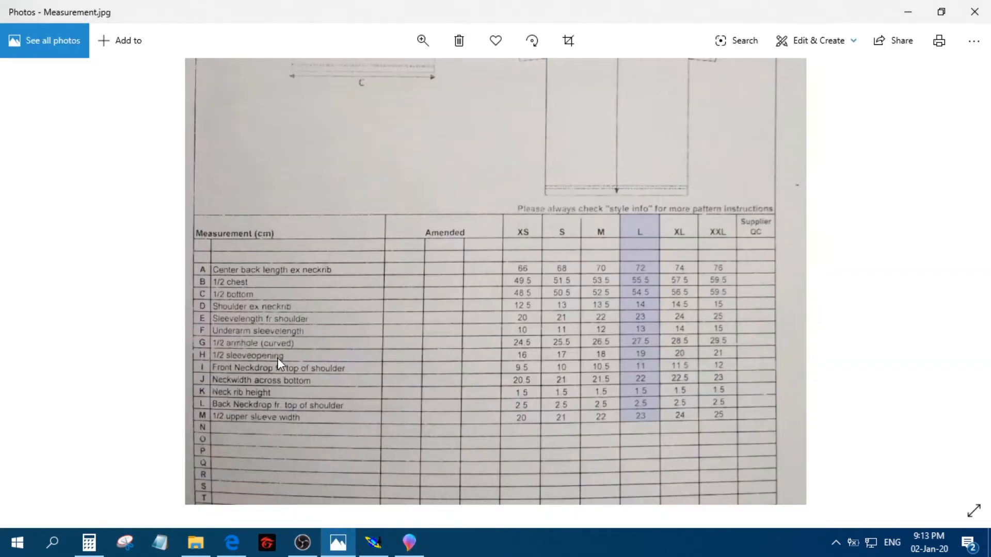
pyautogui.scroll(3, 268, 319)
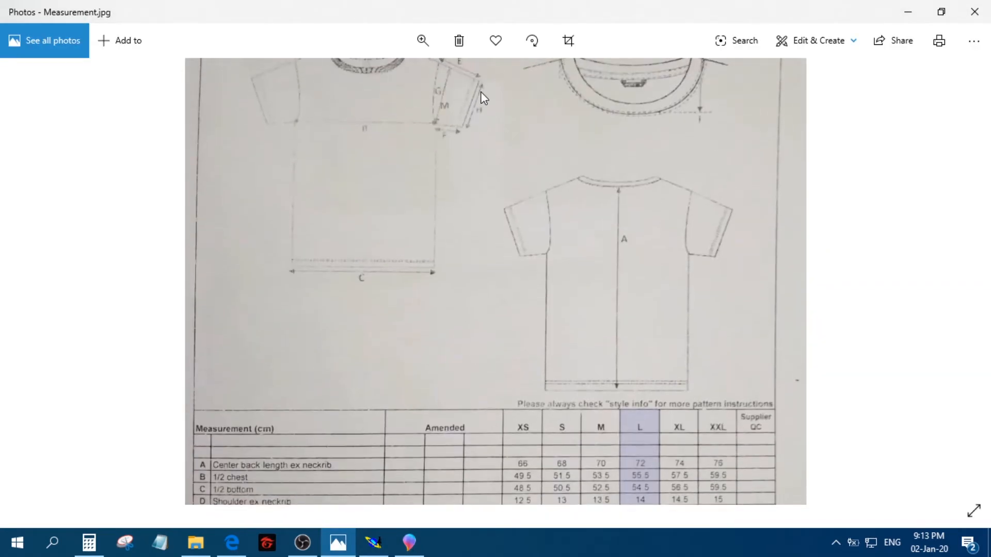
pyautogui.scroll(-2, 429, 194)
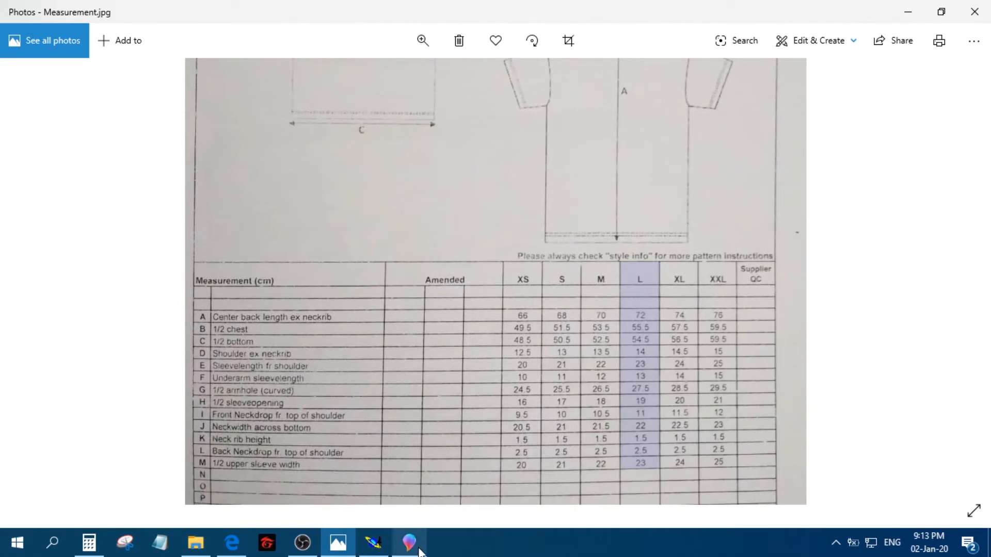
pyautogui.click(373, 542)
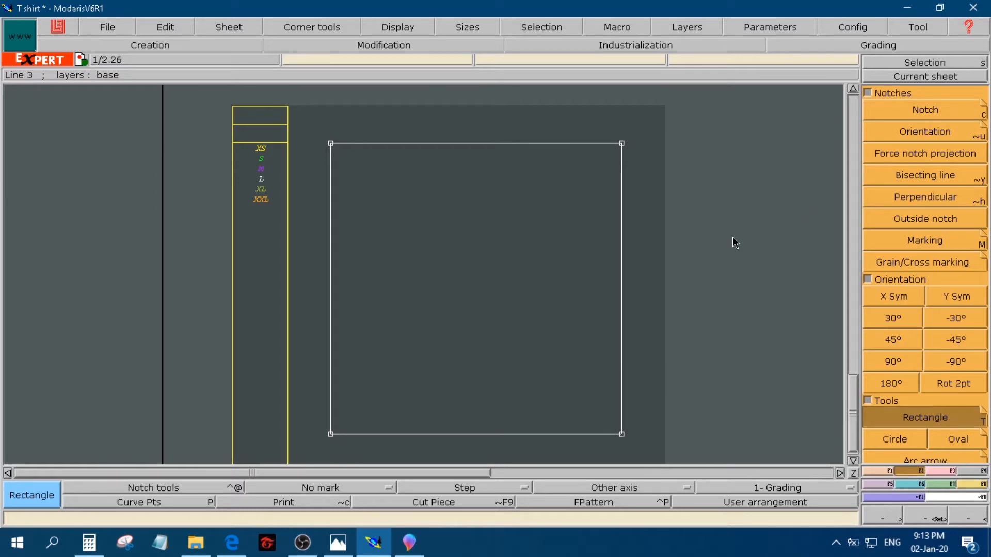
# - Place a developed point on the rectangle's bottom edge at a curve length of -19 cm from the lower-left corner
pyautogui.press('F1')
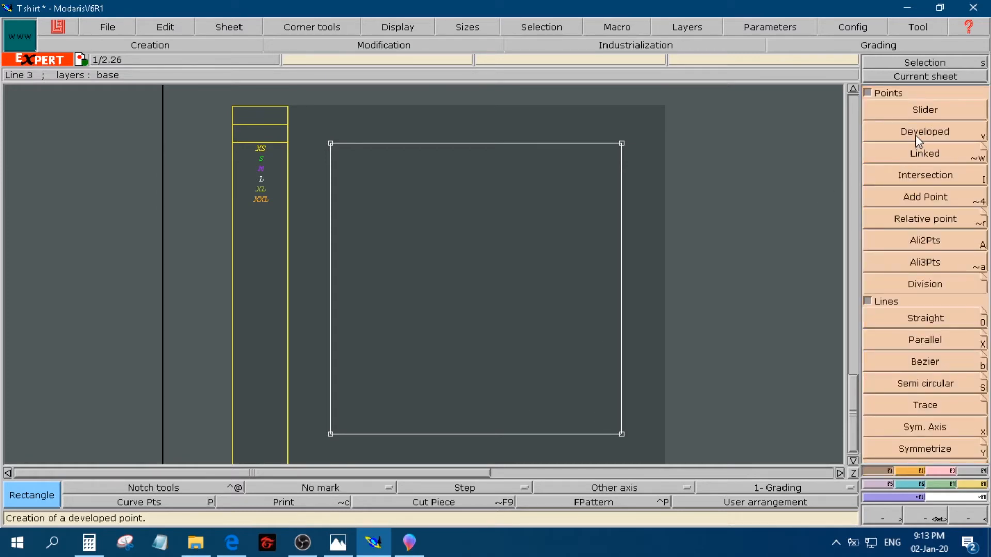
pyautogui.click(911, 132)
pyautogui.click(331, 434)
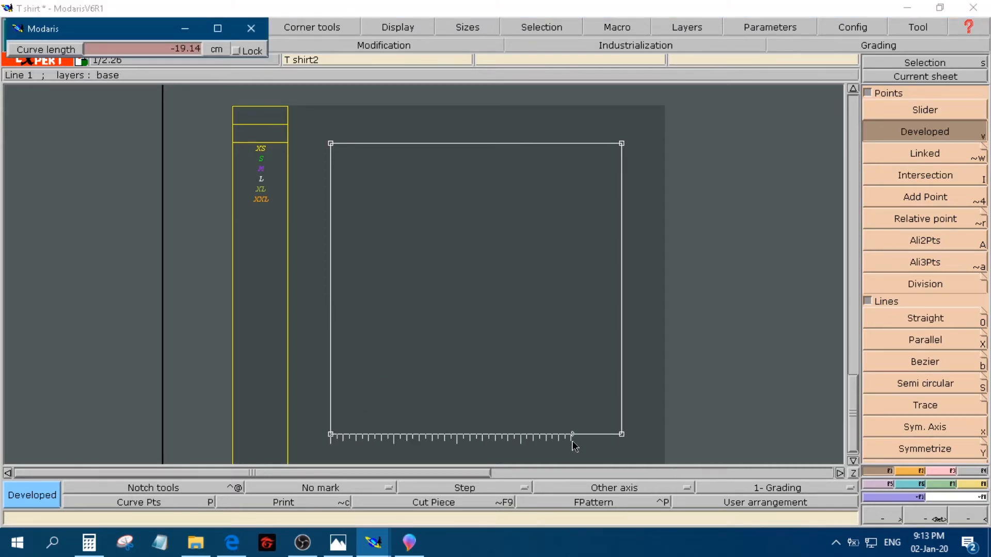
pyautogui.write('-19')
pyautogui.press('Return')
pyautogui.click(573, 376)
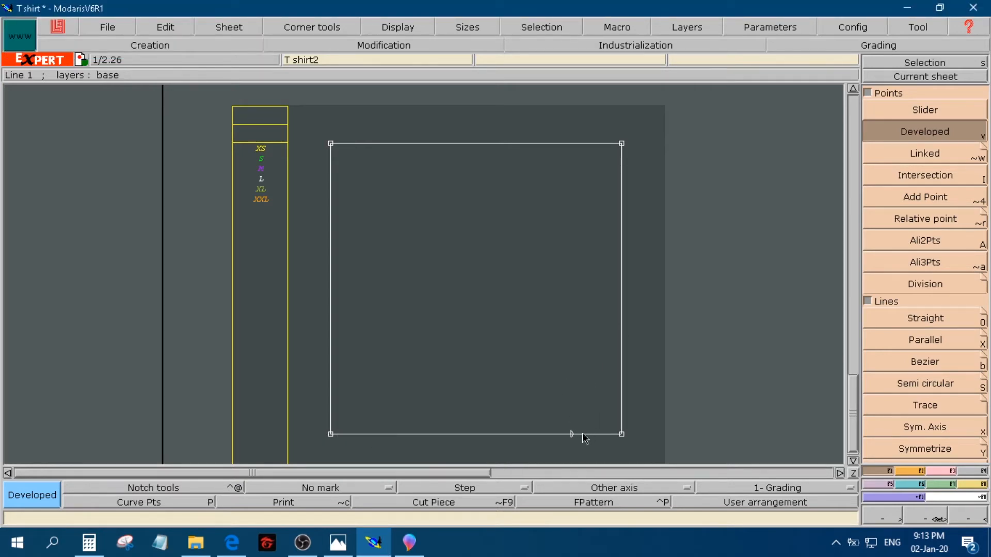
# - Look up the size L underarm sleeve length in Measurement.jpg, compare it with the sleeve sketch, and return to Modaris
pyautogui.click(345, 550)
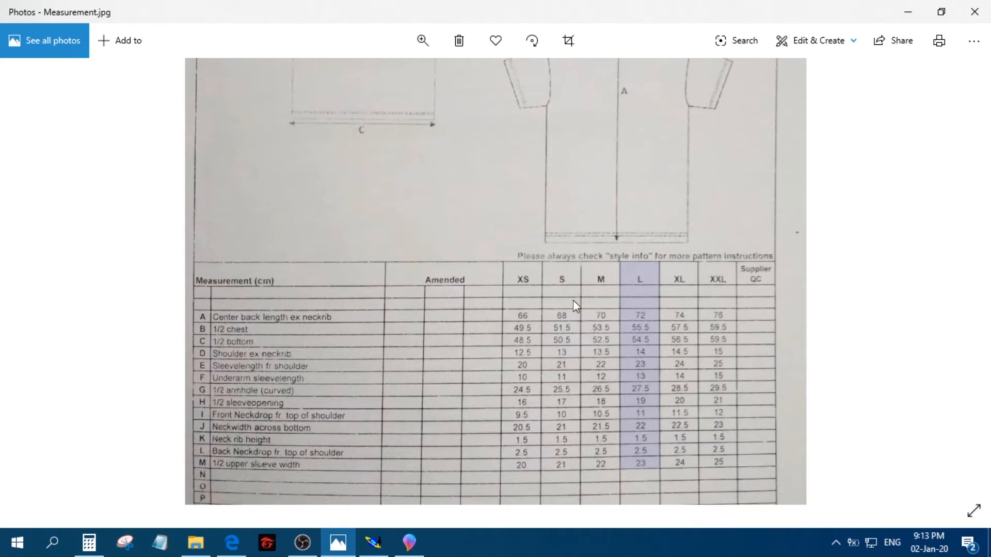
pyautogui.scroll(3, 595, 339)
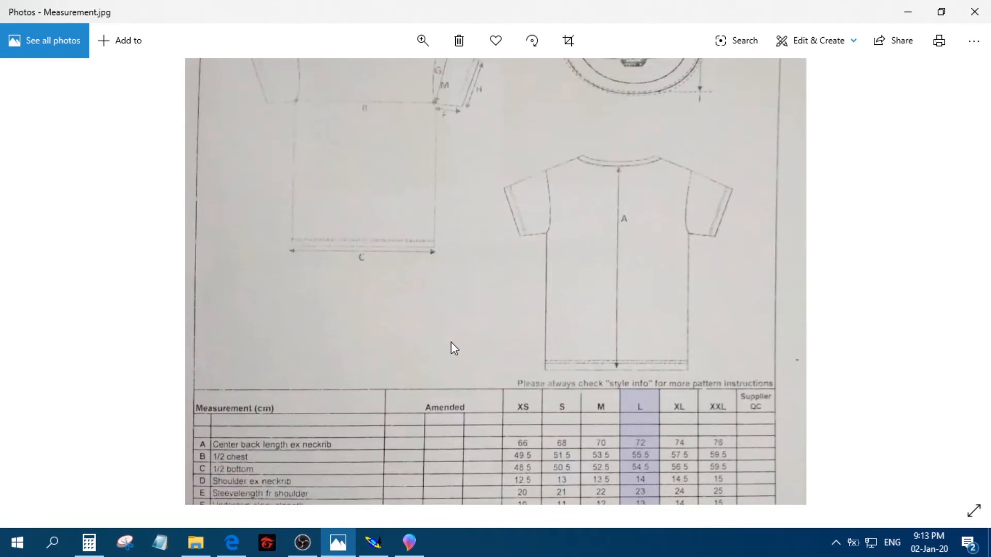
pyautogui.scroll(-2, 450, 351)
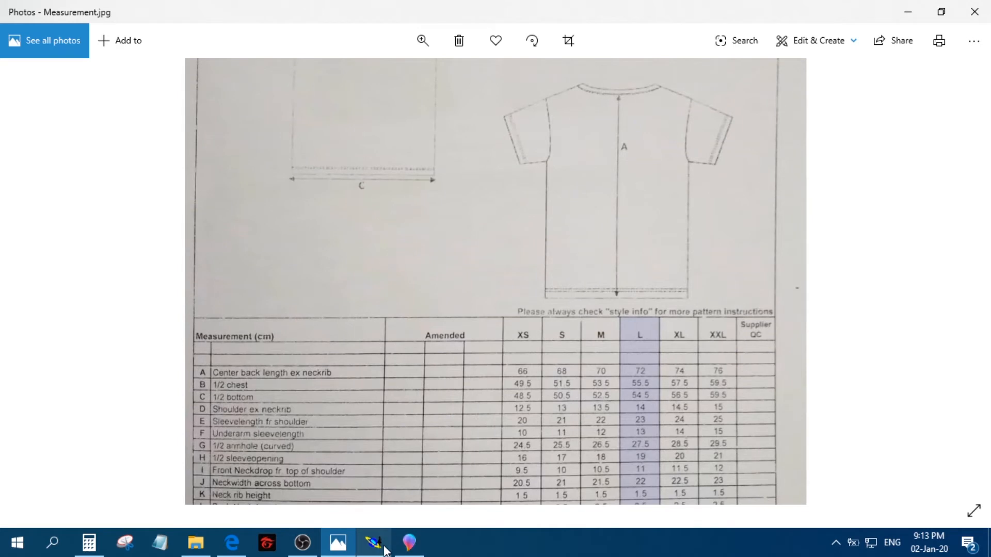
pyautogui.click(384, 550)
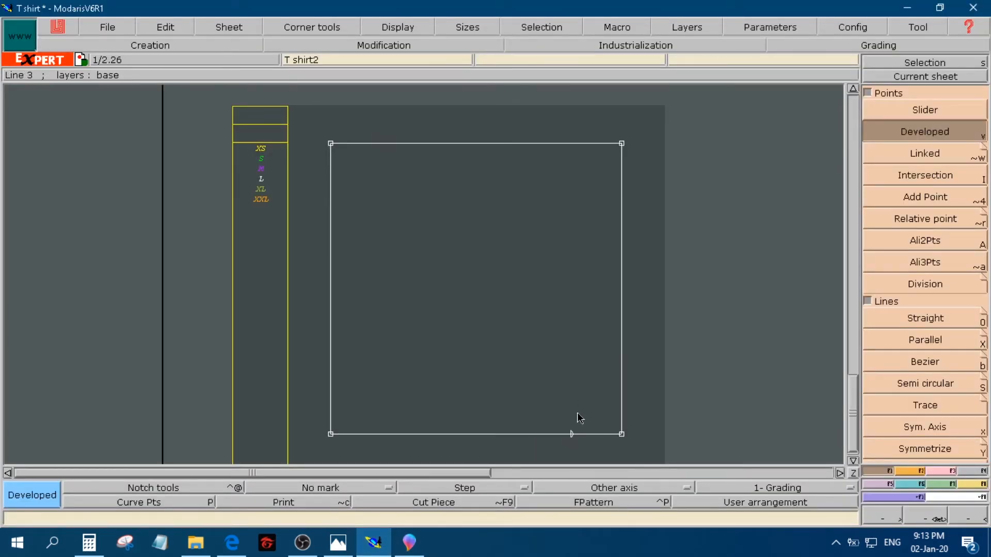
# - Draw a 13 cm straight underarm line from the developed point on the bottom edge up to the rectangle's right edge
pyautogui.click(924, 319)
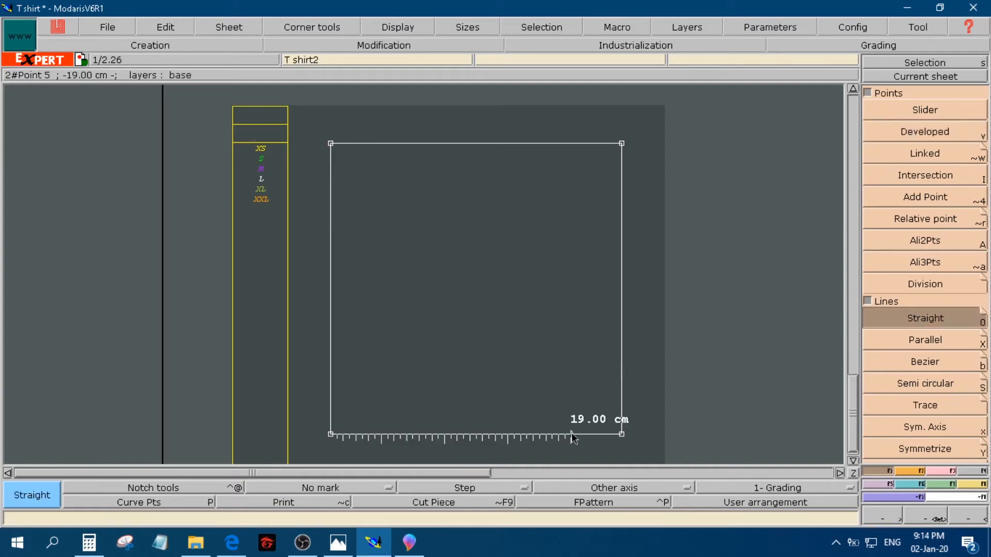
pyautogui.click(572, 436)
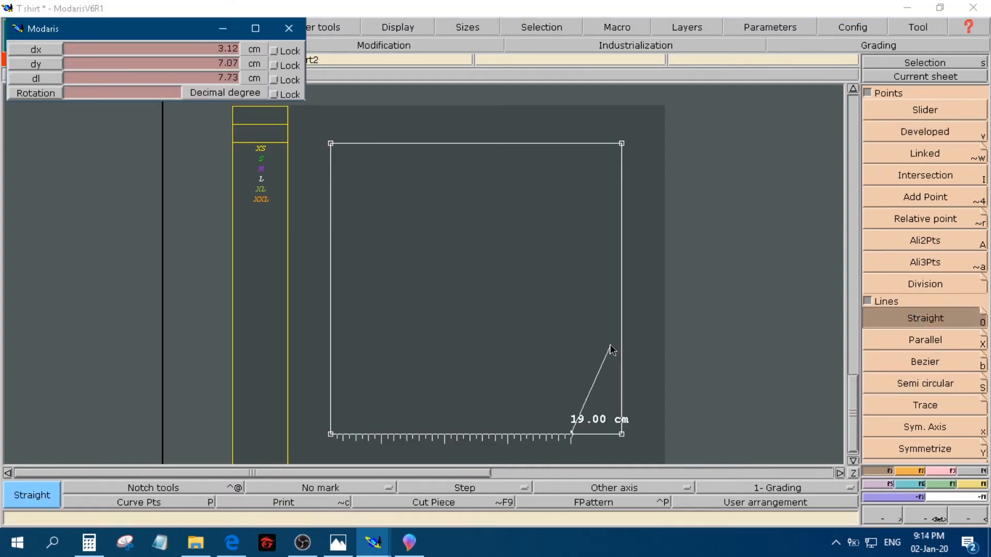
pyautogui.press('Down')
pyautogui.press('Down')
pyautogui.press('Down')
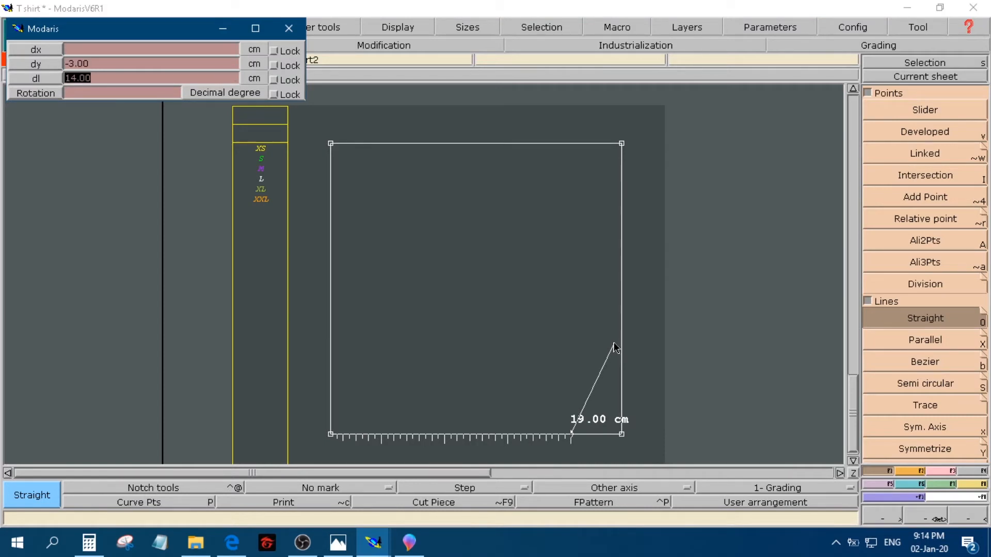
pyautogui.press('Up')
pyautogui.press('BackSpace')
pyautogui.press('Down')
pyautogui.write('13')
pyautogui.click(338, 542)
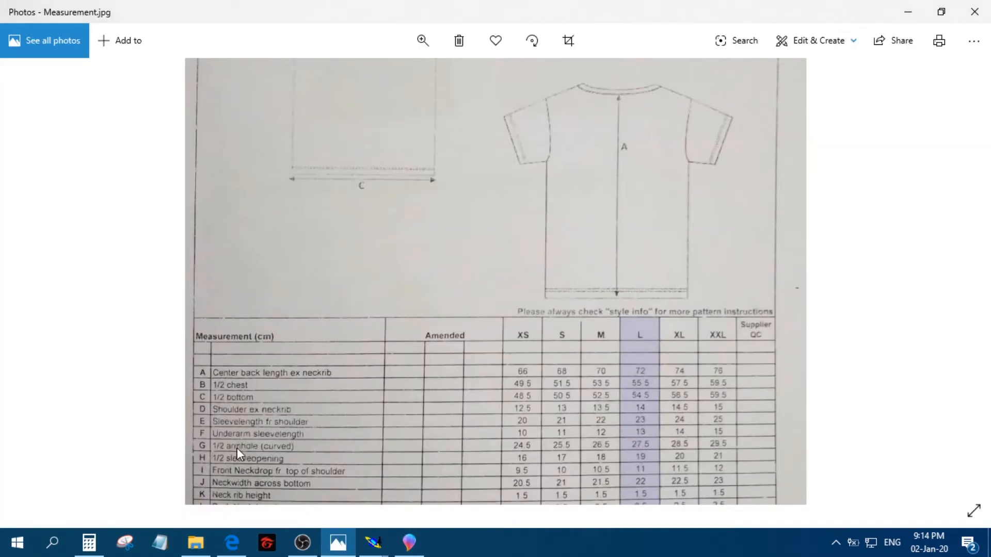
pyautogui.moveTo(373, 542)
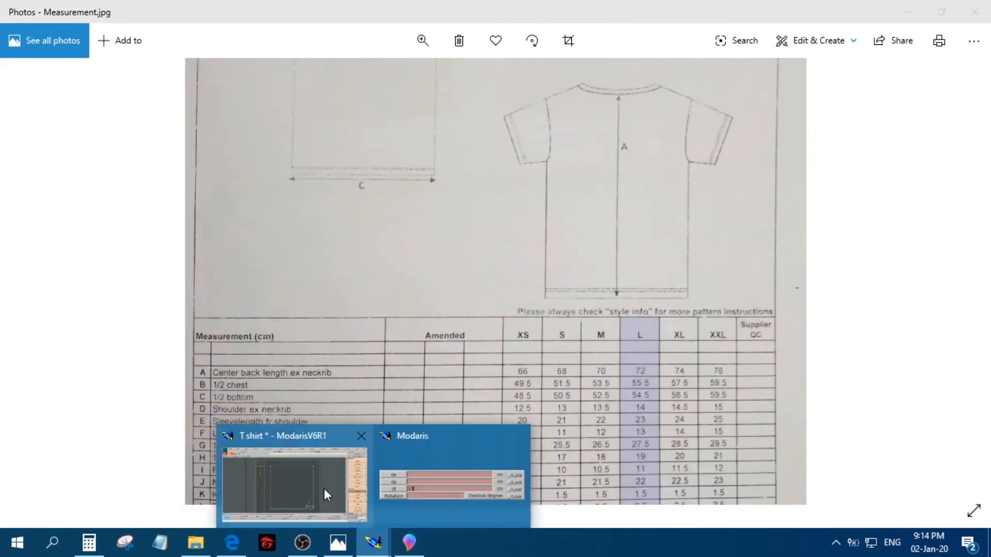
pyautogui.click(327, 492)
pyautogui.press('Return')
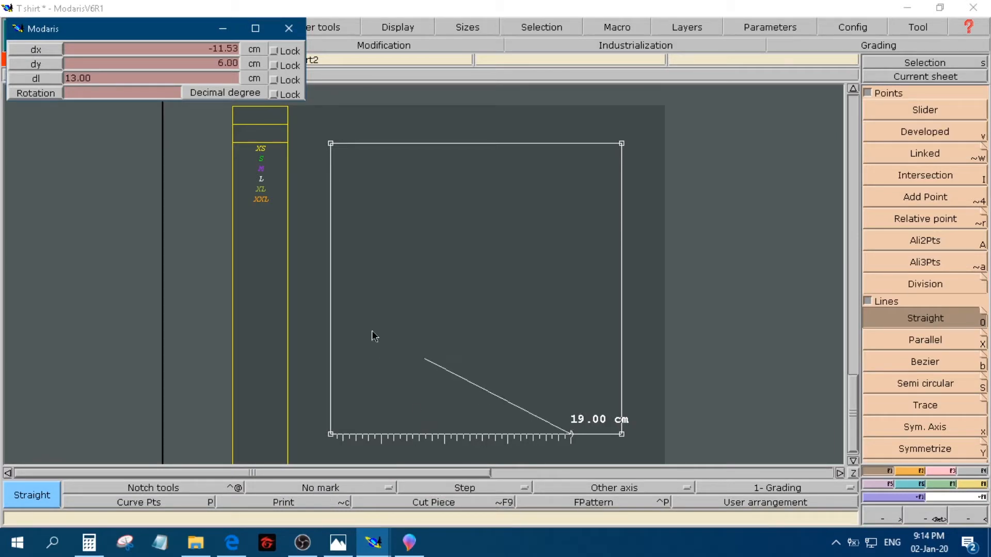
pyautogui.click(622, 281)
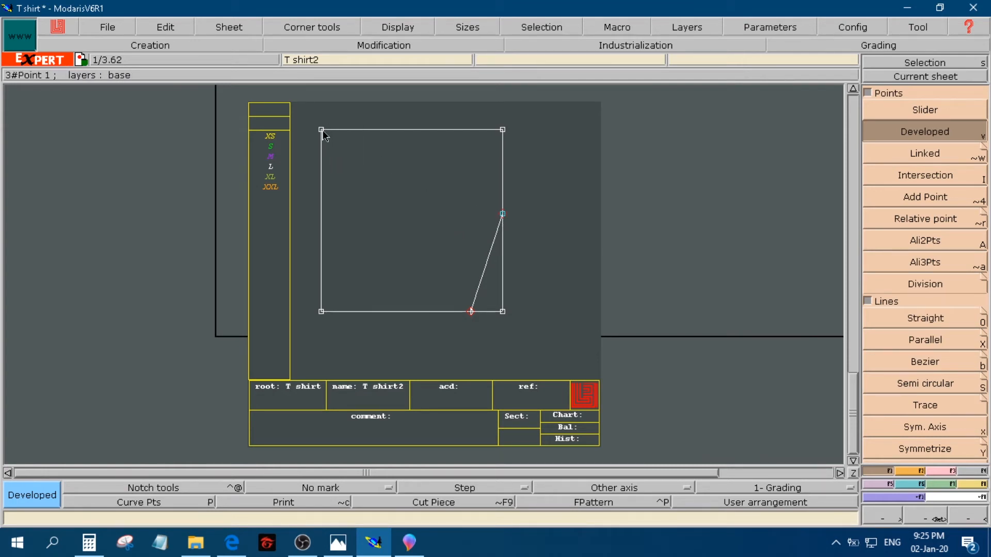
# - Draw a Bezier line from the rectangle's upper-left corner to the underarm line's upper end on the right edge
pyautogui.click(925, 363)
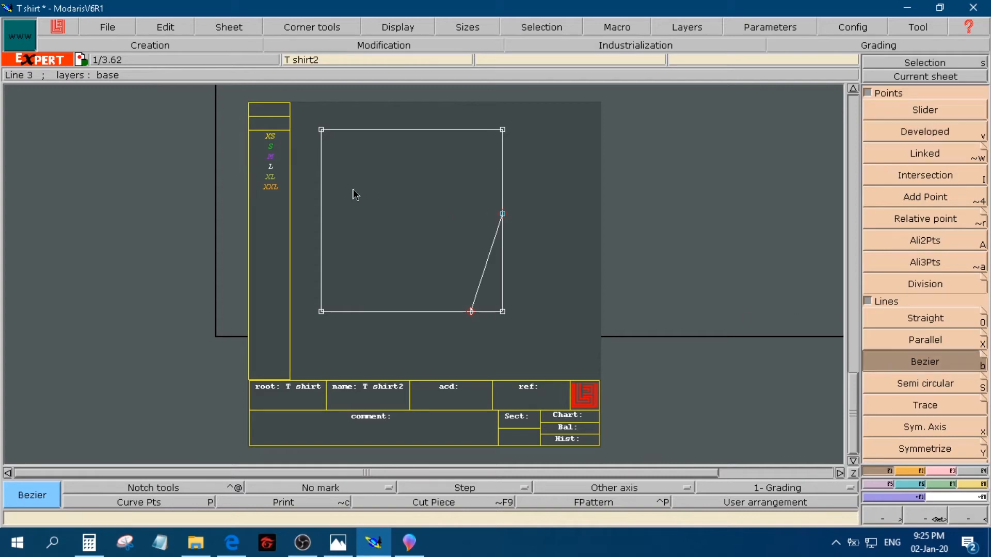
pyautogui.click(321, 130)
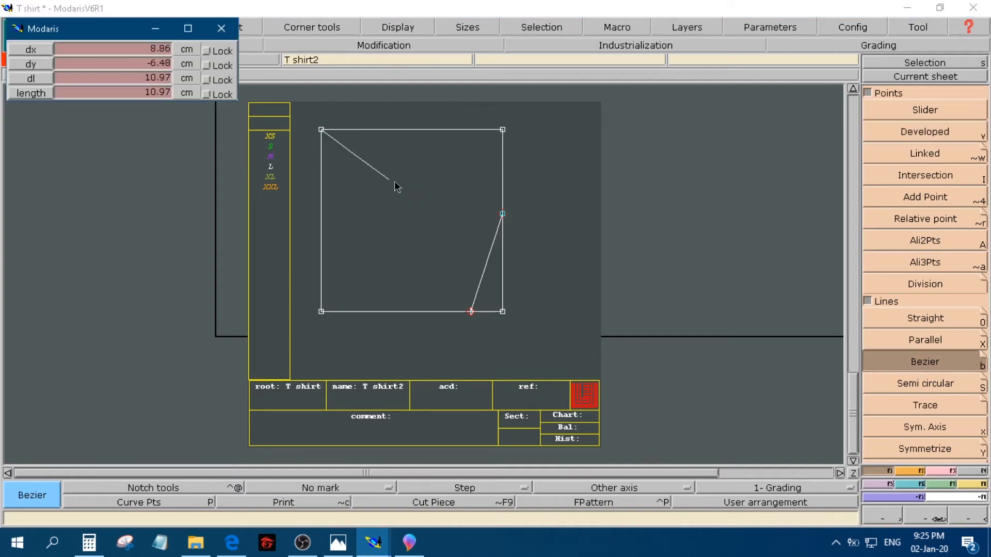
pyautogui.click(502, 213)
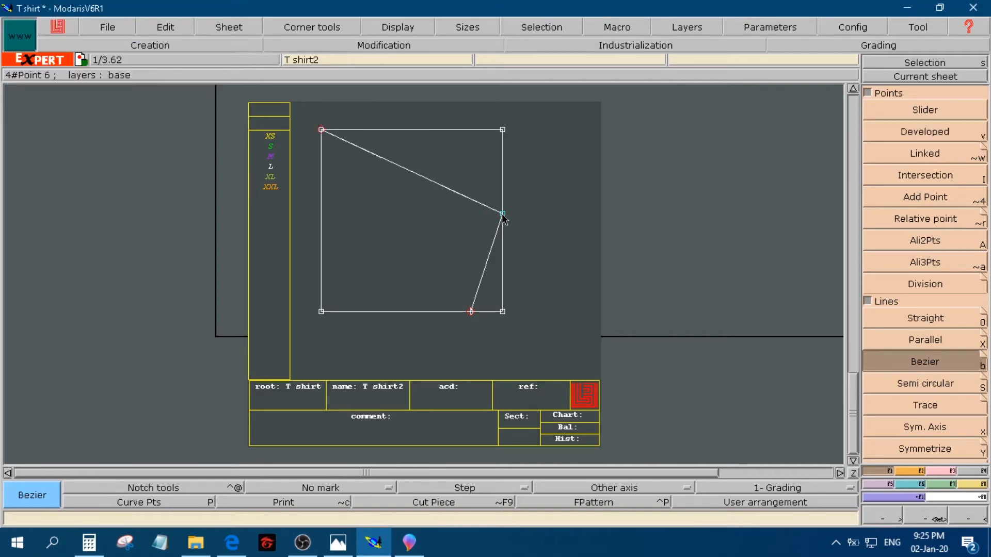
# - Reshape the Bezier line into a sleeve cap curve by pulling both end handles, with the first one close to the top edge
pyautogui.click(924, 518)
pyautogui.moveTo(310, 119); pyautogui.dragTo(531, 255)
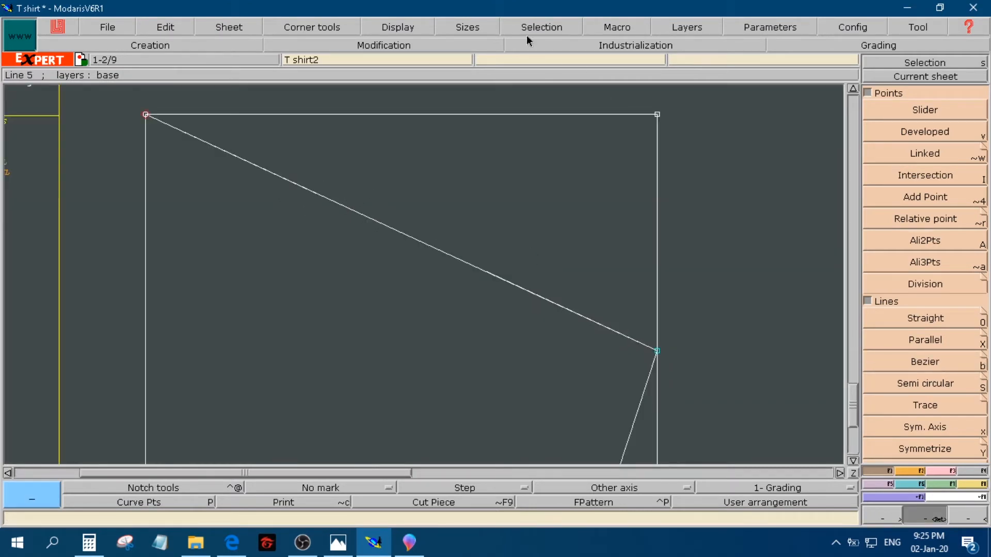
pyautogui.click(415, 27)
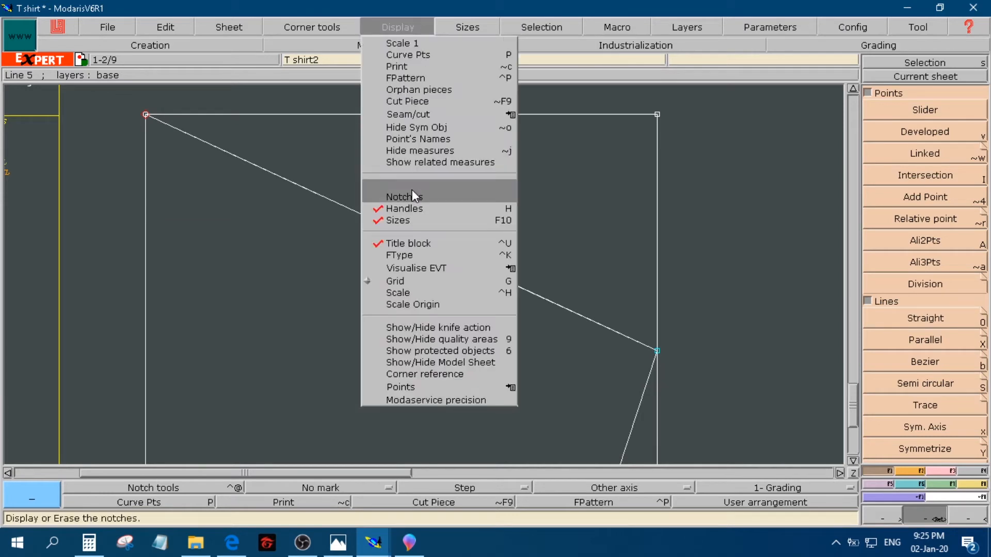
pyautogui.click(408, 23)
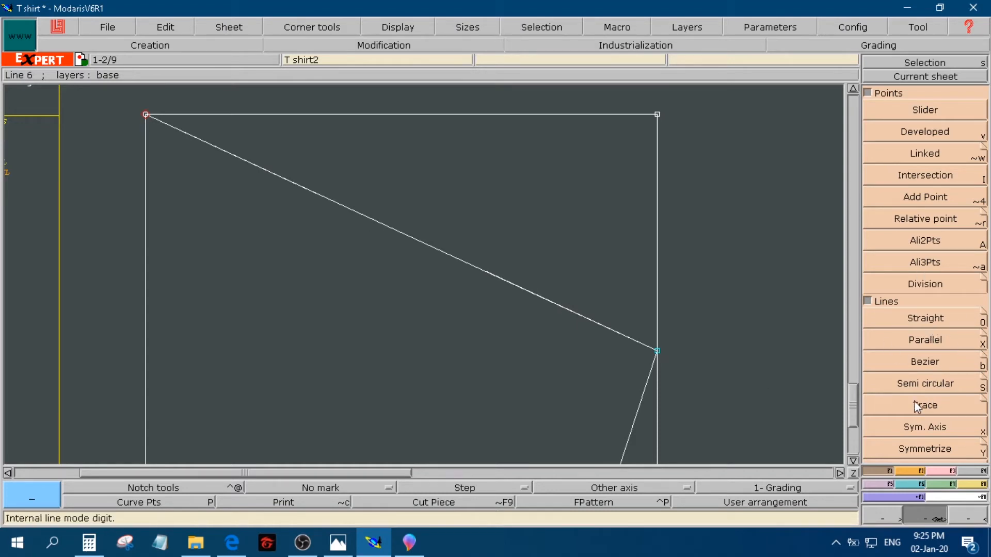
pyautogui.press('F2')
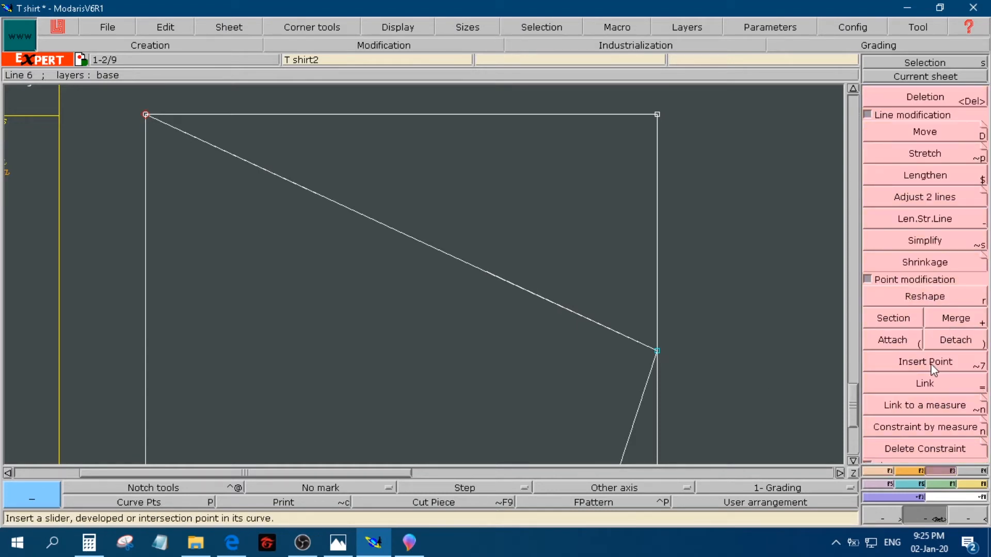
pyautogui.click(930, 299)
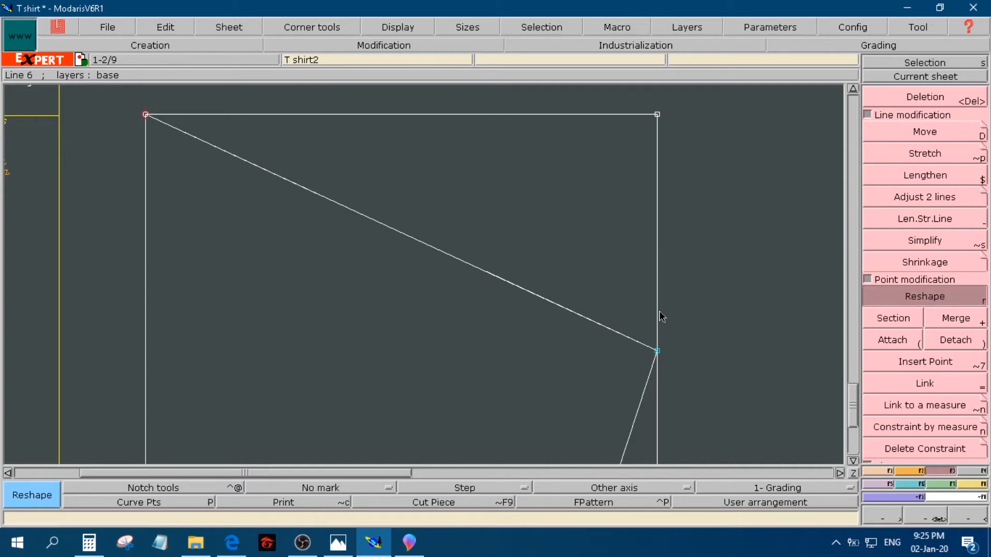
pyautogui.click(229, 154)
pyautogui.click(452, 137)
pyautogui.click(523, 293)
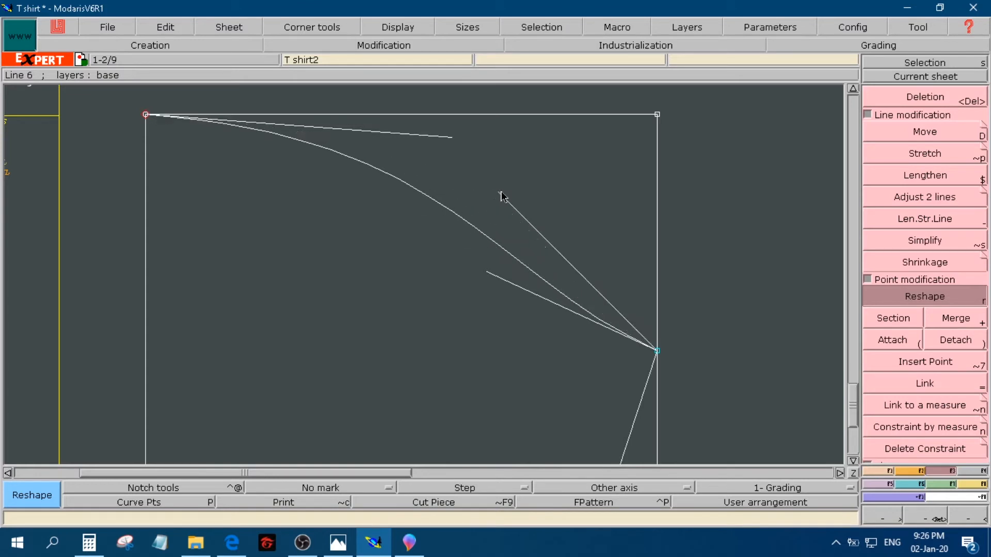
pyautogui.click(374, 205)
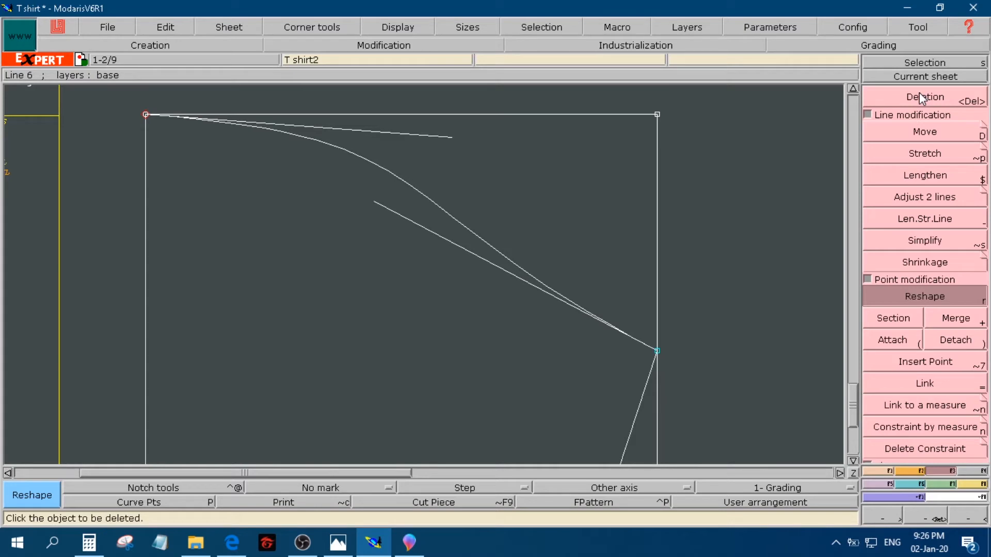
# - Measure the sleeve cap curve's length from the upper-left corner, check the size chart in Measurement.jpg, and return to Modaris
pyautogui.press('d')
pyautogui.click(157, 118)
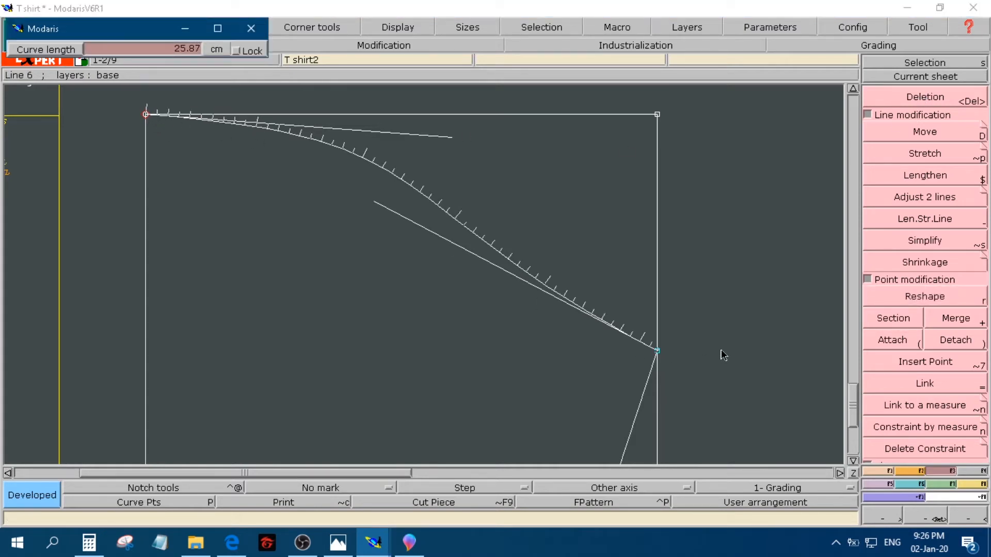
pyautogui.press('Escape')
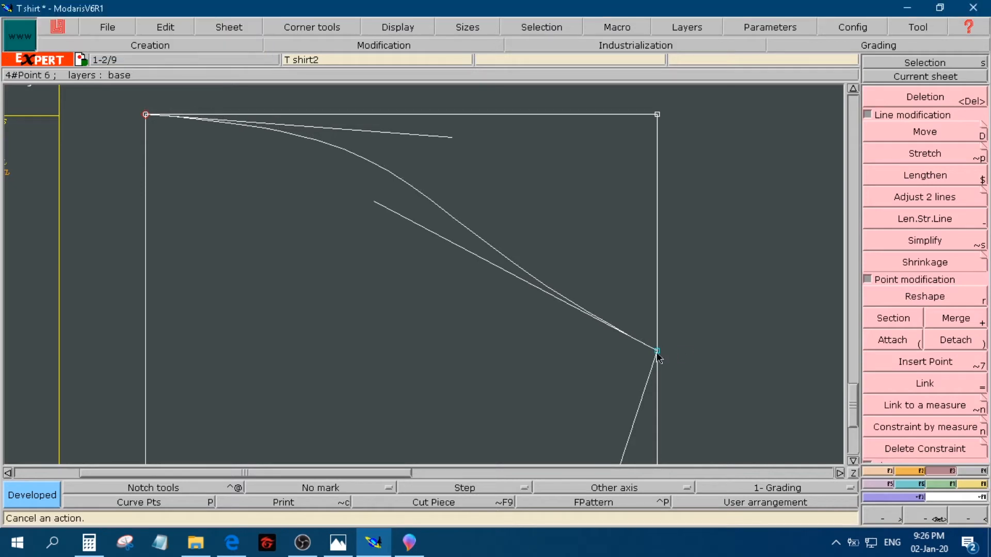
pyautogui.click(338, 543)
pyautogui.click(373, 543)
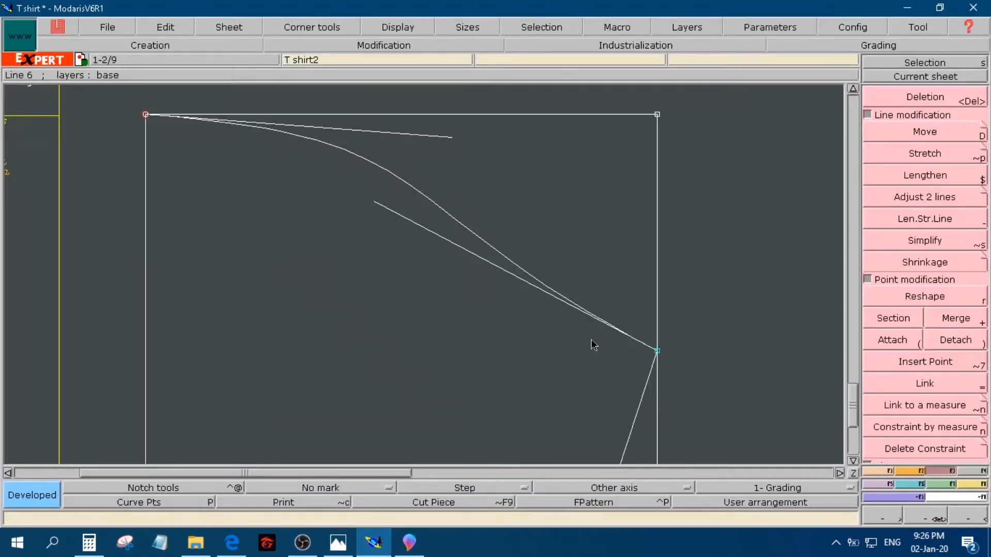
# - Reshape the sleeve cap, lowering the underarm end's handle and stretching the upper handle along the rectangle's top edge
pyautogui.press('r')
pyautogui.click(374, 202)
pyautogui.click(477, 302)
pyautogui.click(451, 138)
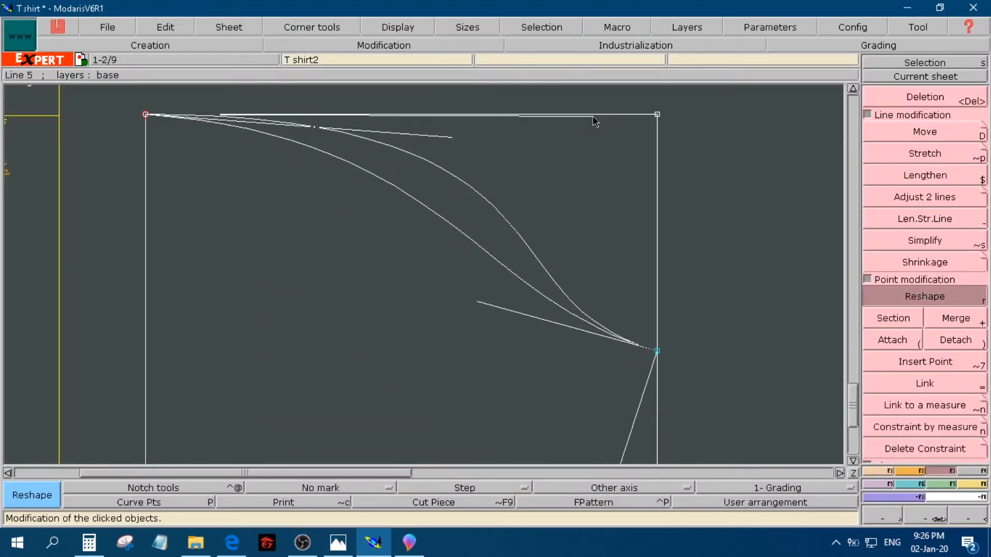
pyautogui.click(586, 114)
# - Measure the reshaped sleeve cap curve from the upper-left corner to the underarm point
pyautogui.press('d')
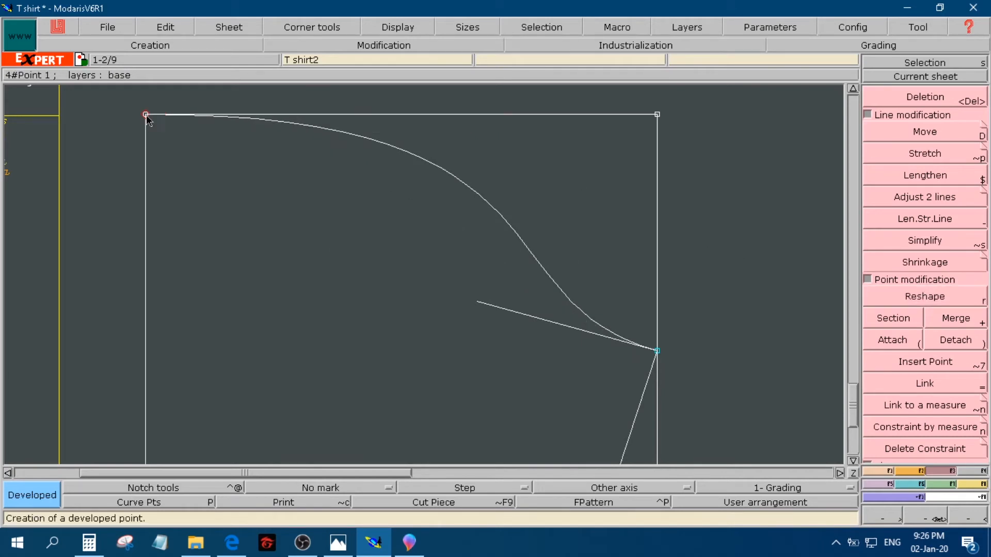
pyautogui.click(146, 114)
pyautogui.click(657, 351)
# - Raise and lengthen the sleeve cap's underarm handle with Reshape, and measure the curve length again
pyautogui.press('r')
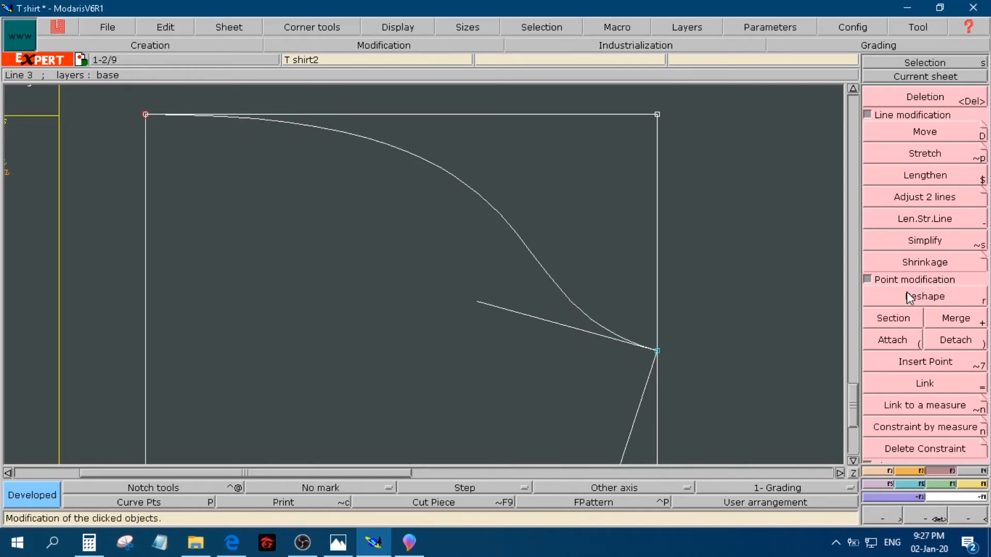
pyautogui.click(479, 303)
pyautogui.click(451, 257)
pyautogui.press('d')
pyautogui.click(145, 114)
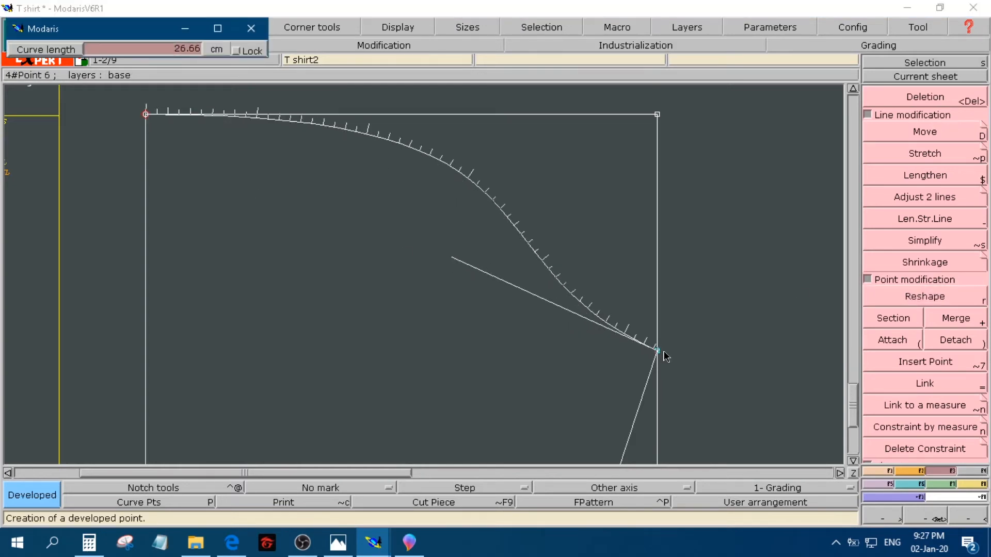
pyautogui.press('Escape')
# - Shorten the underarm handle to bring the sleeve cap curve closer to the underarm point, and check the curve length
pyautogui.press('r')
pyautogui.click(476, 259)
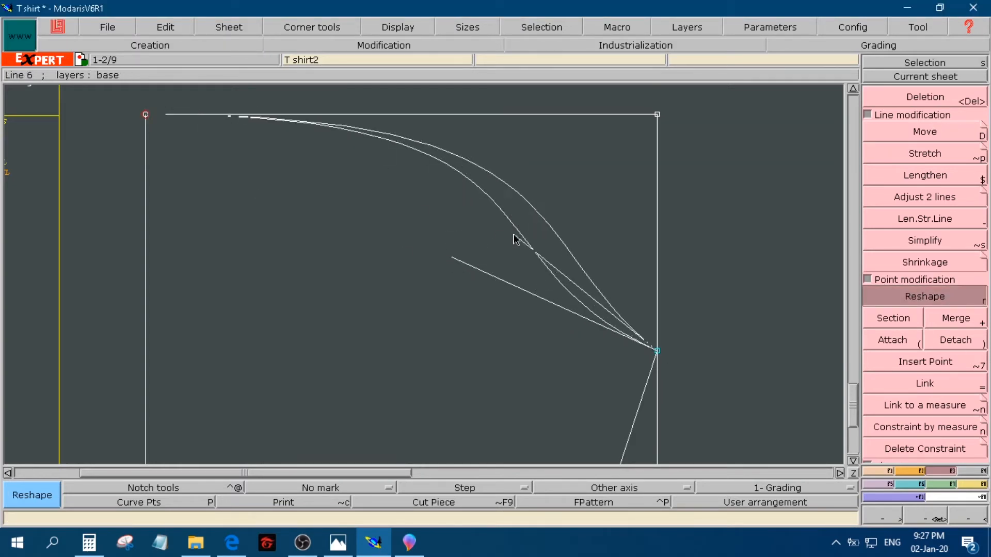
pyautogui.click(505, 289)
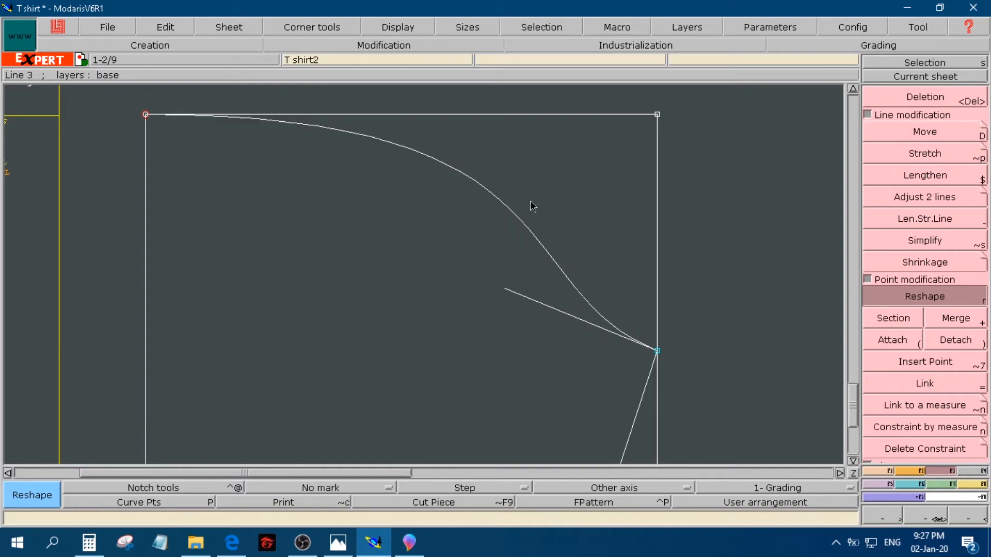
pyautogui.press('d')
pyautogui.click(516, 217)
pyautogui.press('Escape')
pyautogui.hotkey('ctrl', 'z')
pyautogui.click(484, 116)
pyautogui.press('Escape')
# - Extend the sleeve cap's upper handle further along the top edge to make the cap slightly fuller
pyautogui.press('r')
pyautogui.click(429, 113)
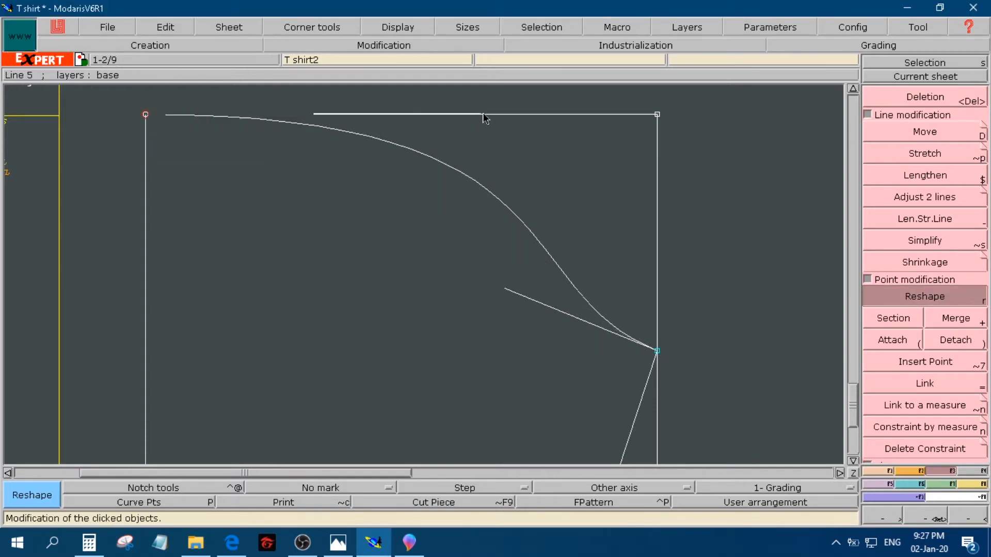
pyautogui.click(603, 117)
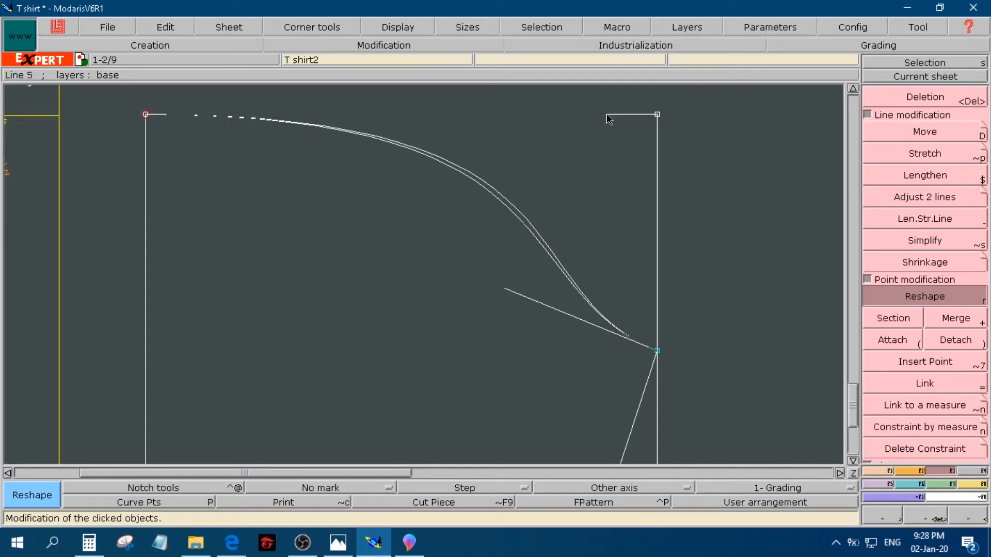
pyautogui.click(604, 114)
# - Reposition the underarm handle higher and further inward to smooth the lower sleeve cap, and measure the curve length
pyautogui.click(504, 288)
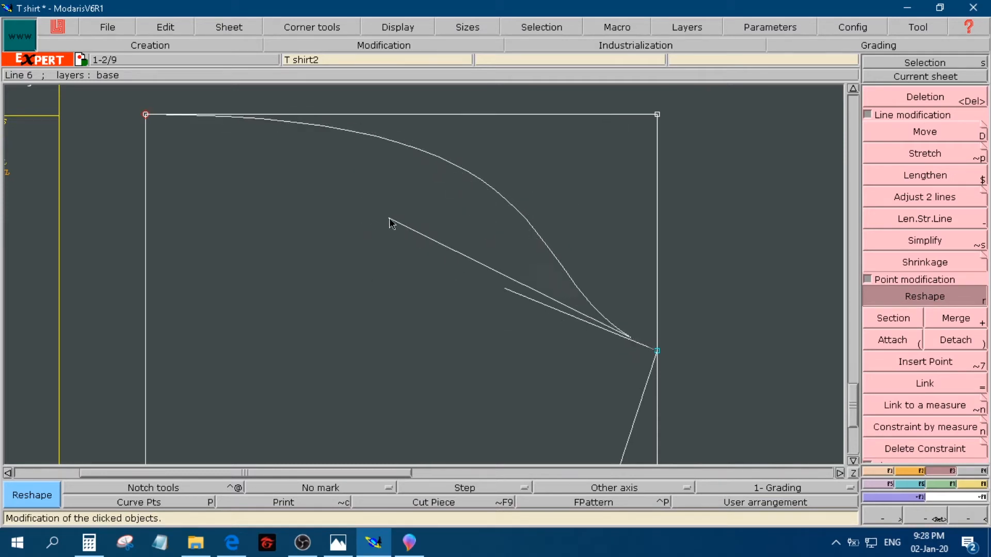
pyautogui.click(415, 202)
pyautogui.click(420, 205)
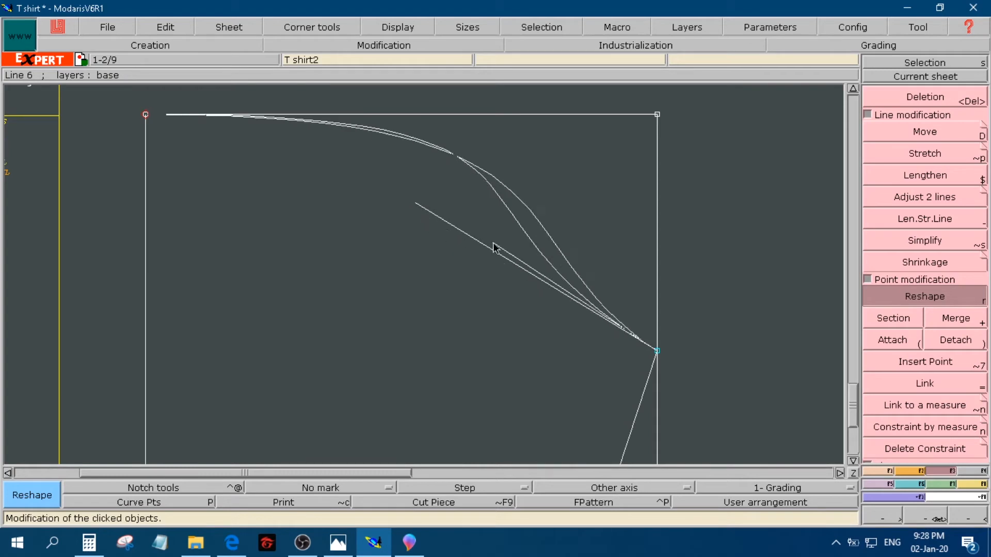
pyautogui.click(443, 230)
pyautogui.press('d')
pyautogui.click(146, 114)
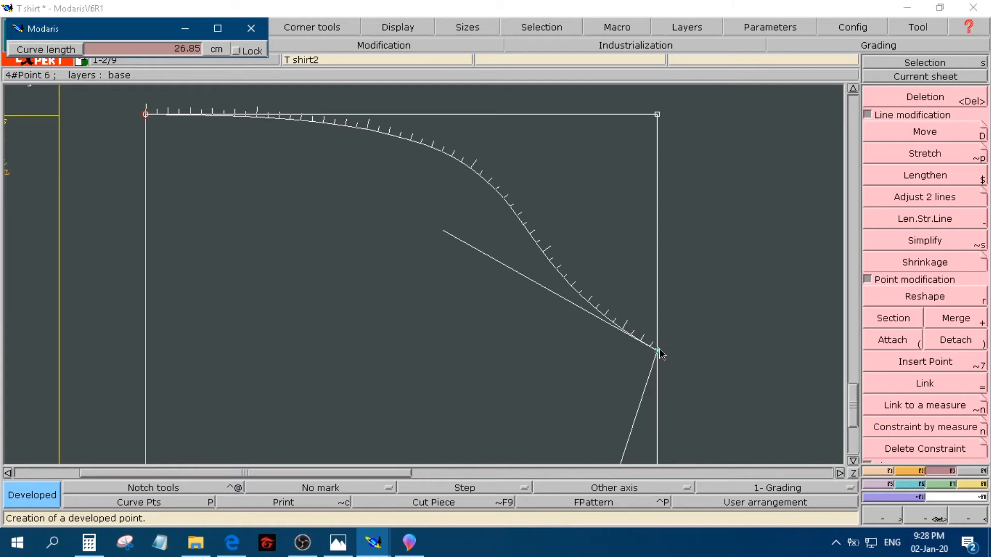
# - Measure the sleeve cap curve's length up to the underarm point, and display the body and sleeve sheets together
pyautogui.click(658, 350)
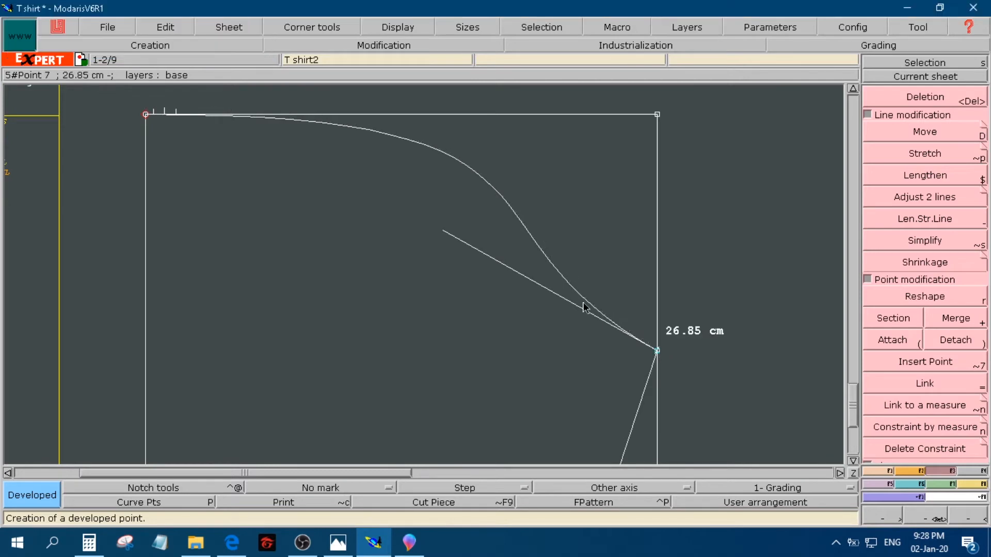
pyautogui.click(657, 350)
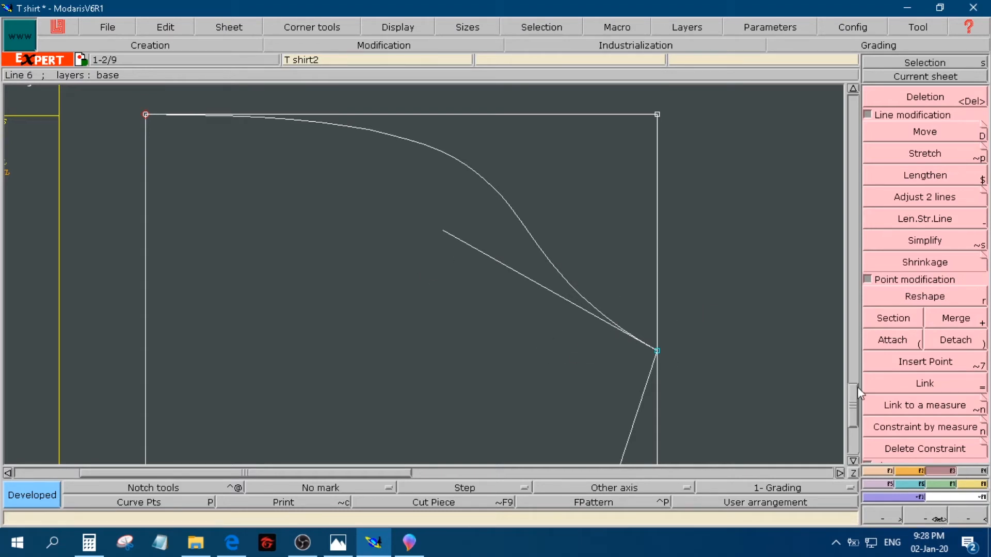
pyautogui.click(852, 469)
pyautogui.click(386, 389)
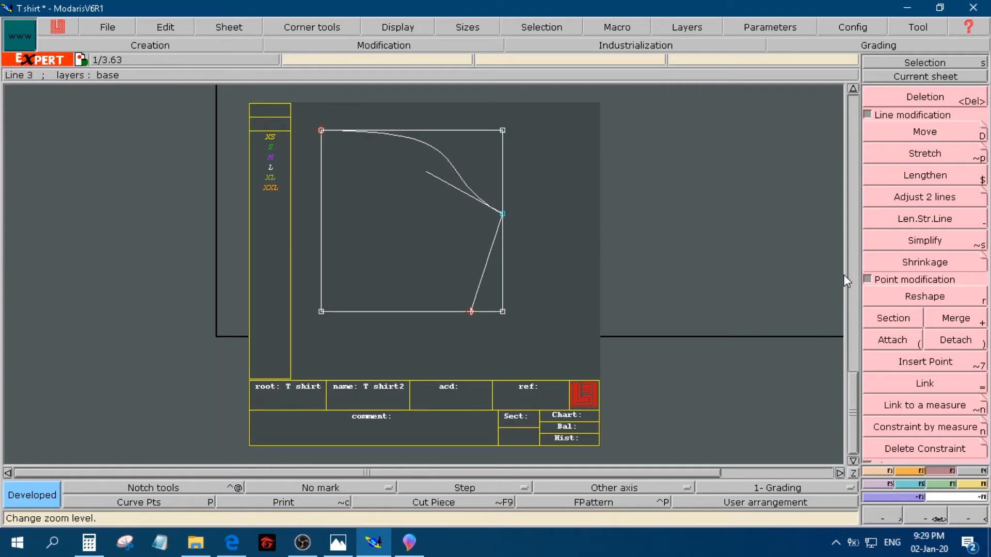
pyautogui.moveTo(853, 386); pyautogui.dragTo(849, 252)
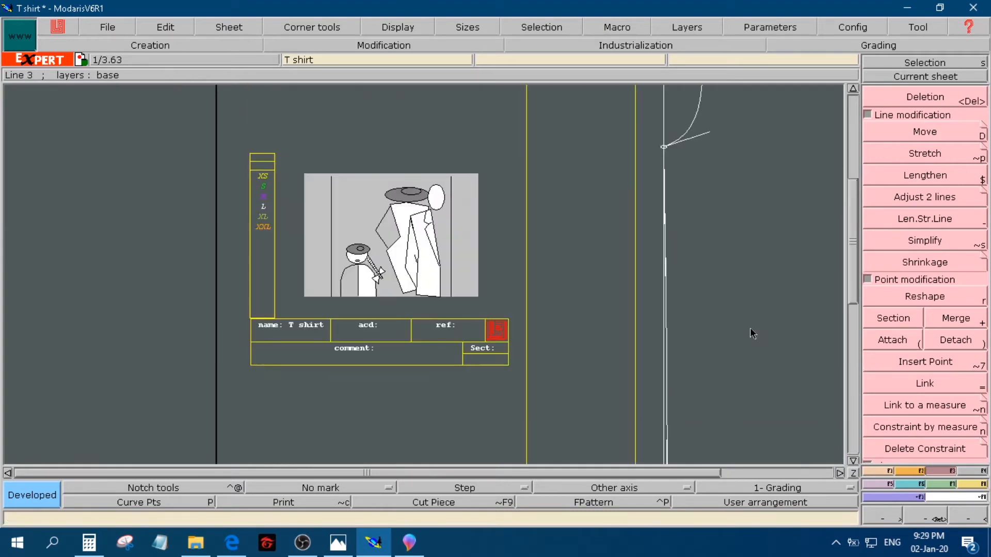
pyautogui.moveTo(252, 470); pyautogui.dragTo(366, 471)
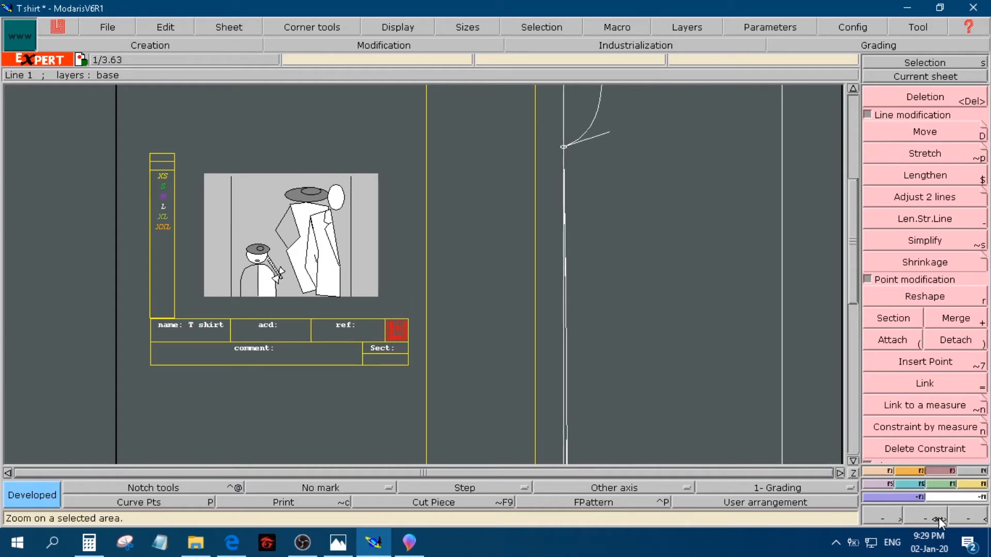
pyautogui.click(854, 473)
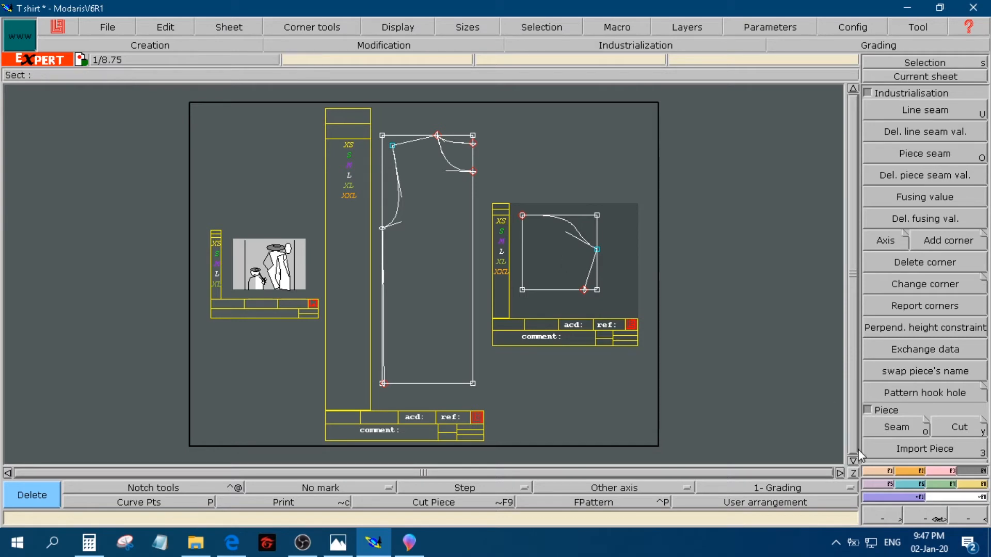
# - Extract the front and back body pieces from the T-shirt base drawing with the piece Seam tool, using the lower front and higher back necklines
pyautogui.click(885, 430)
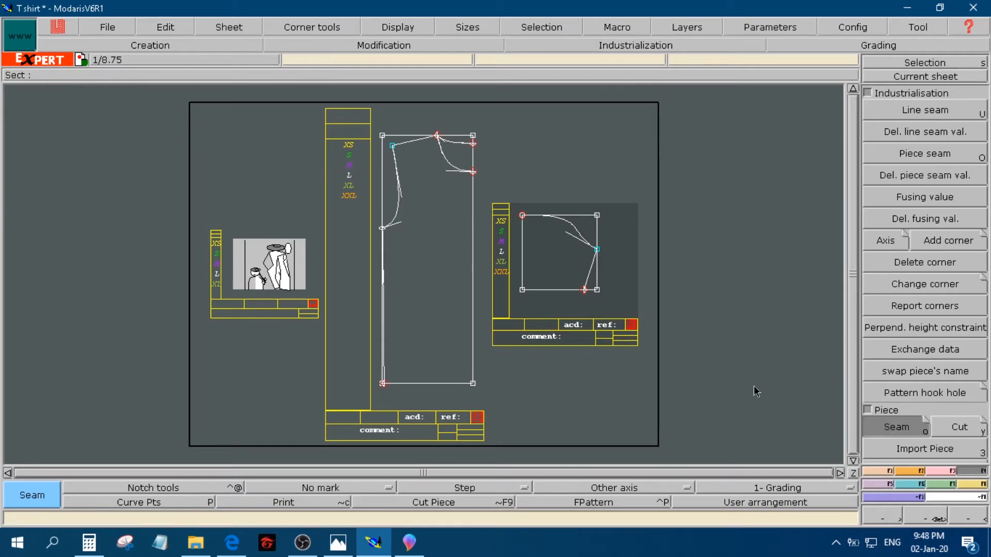
pyautogui.click(417, 295)
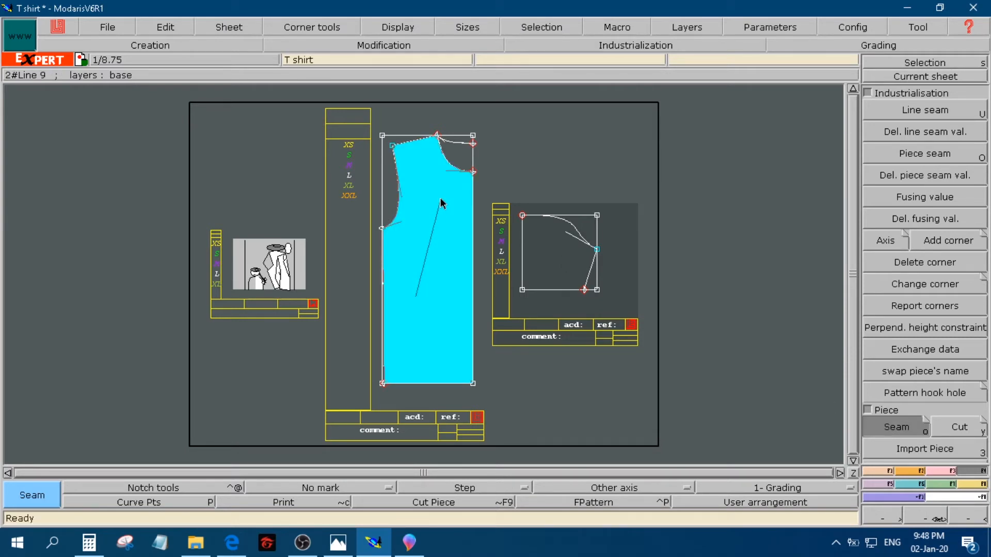
pyautogui.click(440, 198)
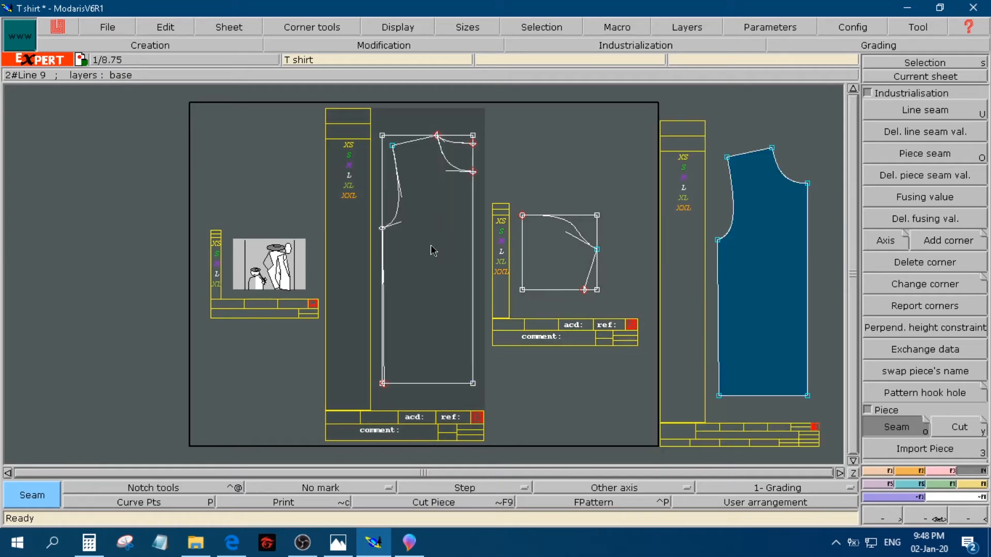
pyautogui.click(458, 160)
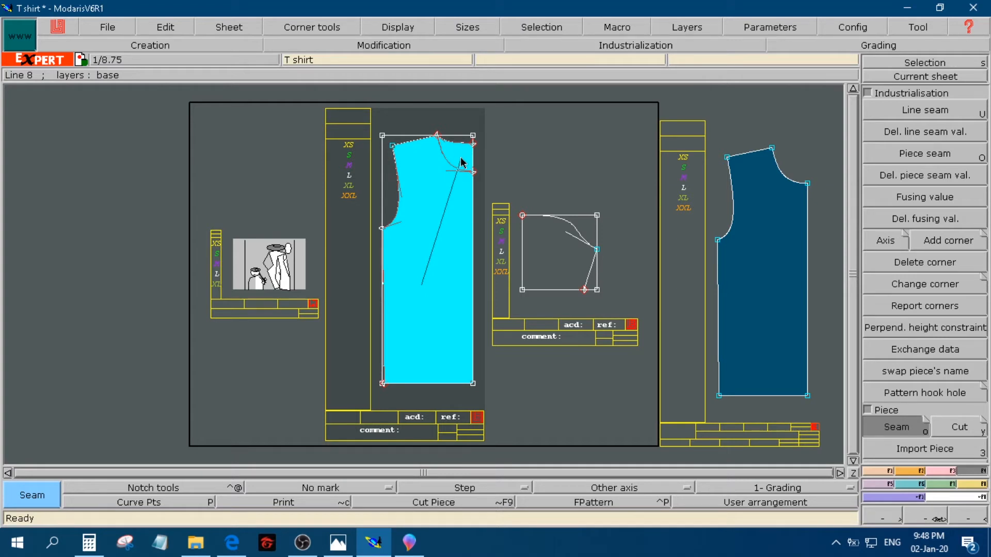
pyautogui.click(462, 156)
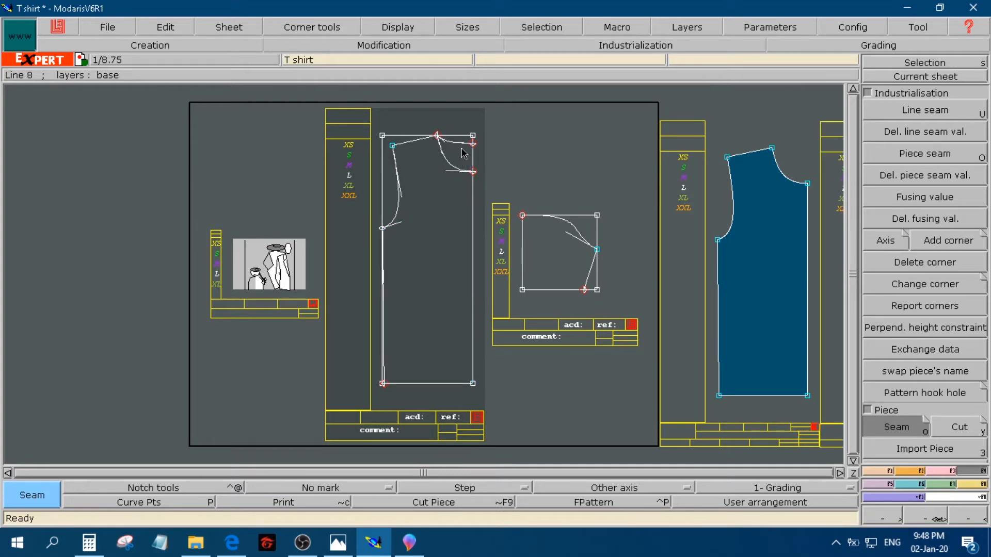
# - Extract the sleeve piece from the sleeve drawing and arrange all sheets automatically on the desk
pyautogui.click(540, 274)
pyautogui.rightClick(561, 242)
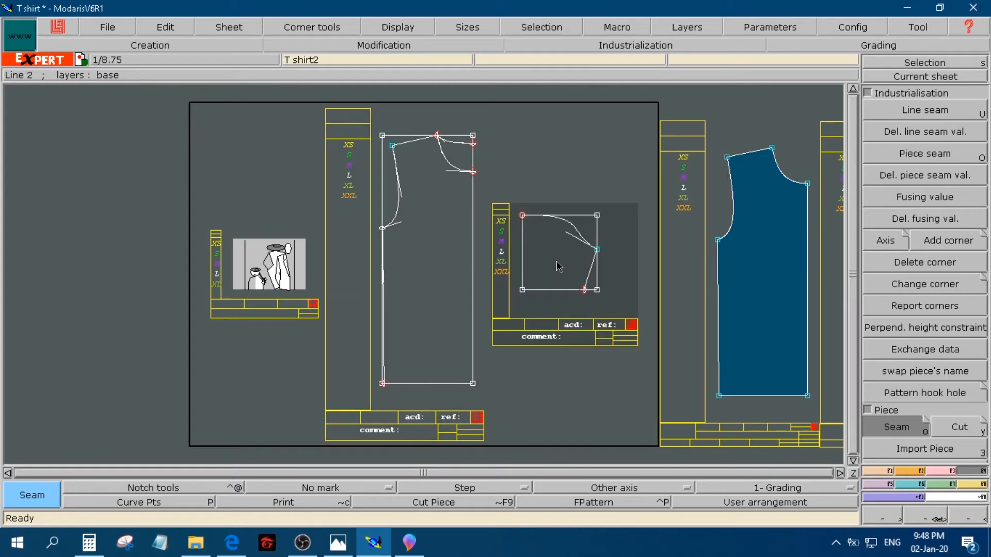
pyautogui.press('j')
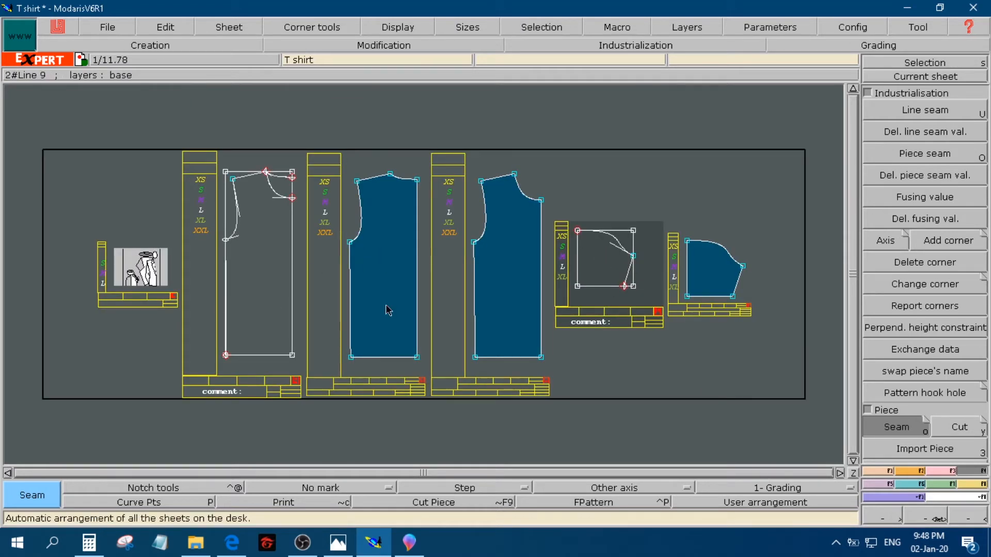
# - Add a 1 cm line seam allowance to the back piece's neckline, shoulder, armhole and side seam
pyautogui.click(908, 113)
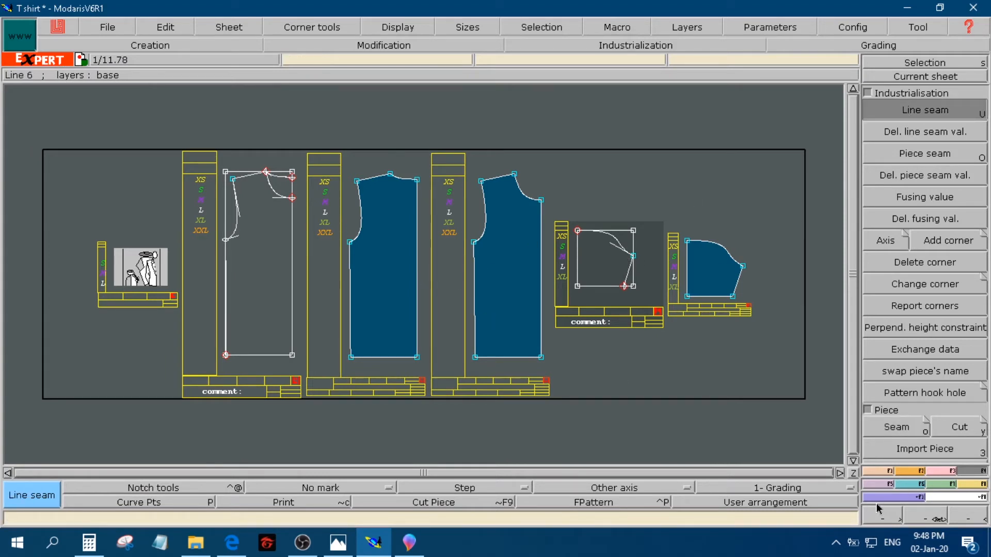
pyautogui.click(856, 473)
pyautogui.click(399, 286)
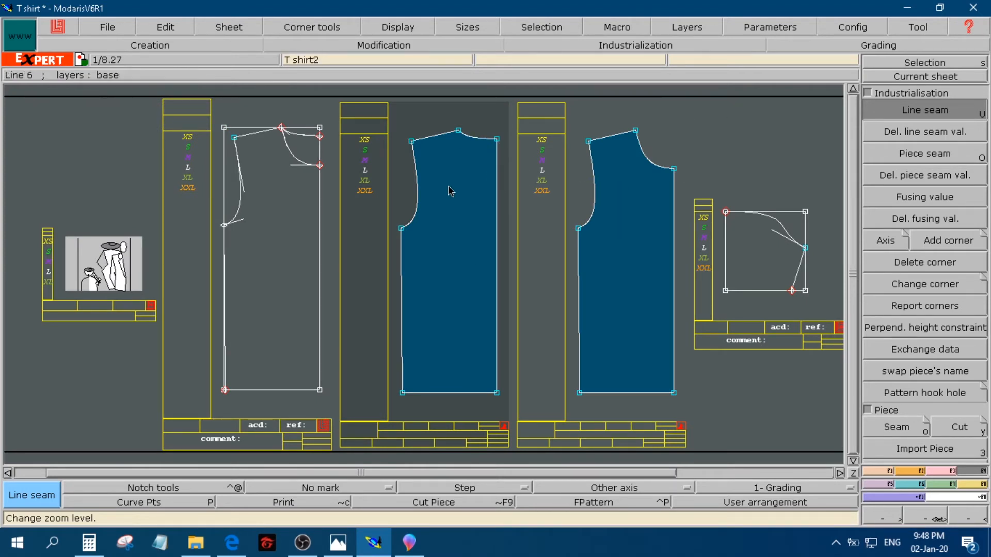
pyautogui.click(468, 137)
pyautogui.click(438, 136)
pyautogui.click(417, 190)
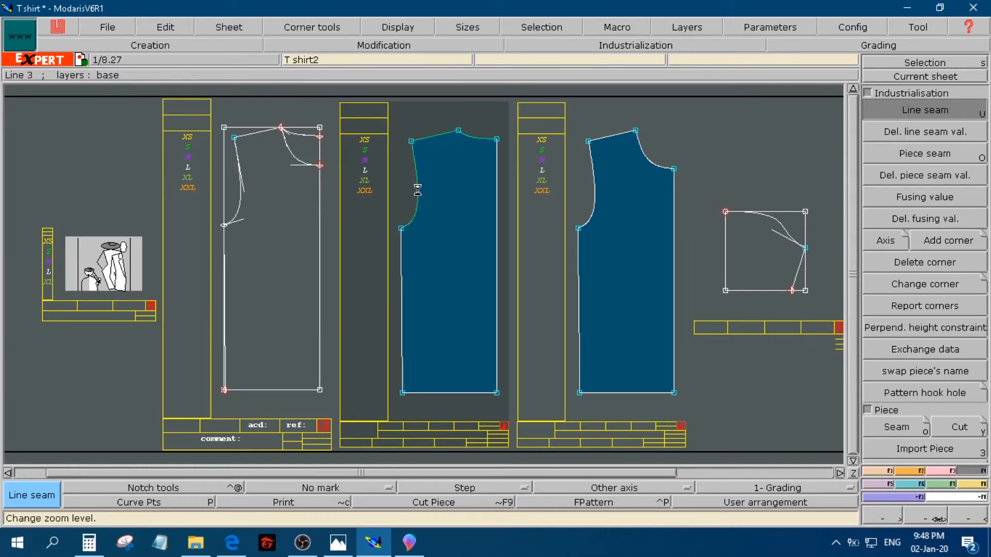
pyautogui.click(402, 270)
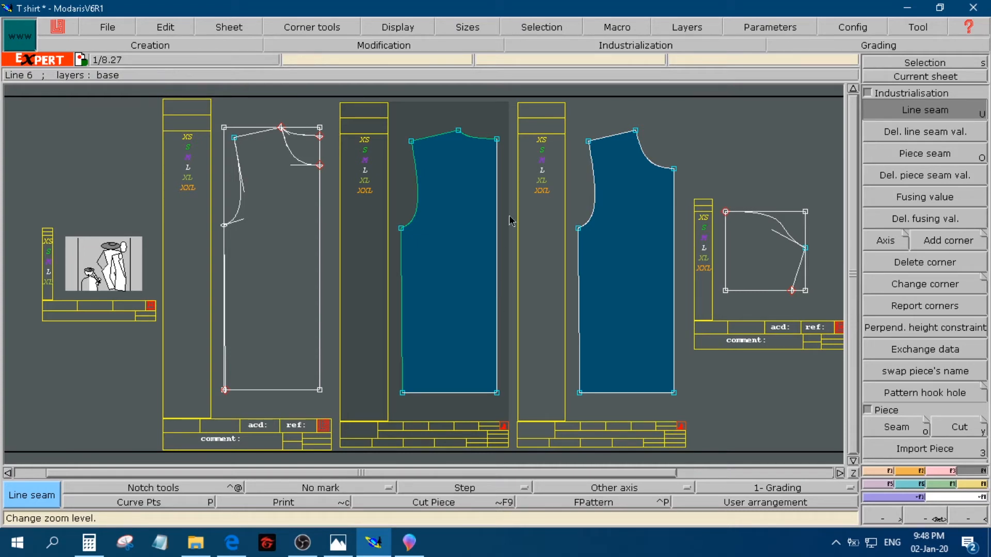
pyautogui.click(404, 273)
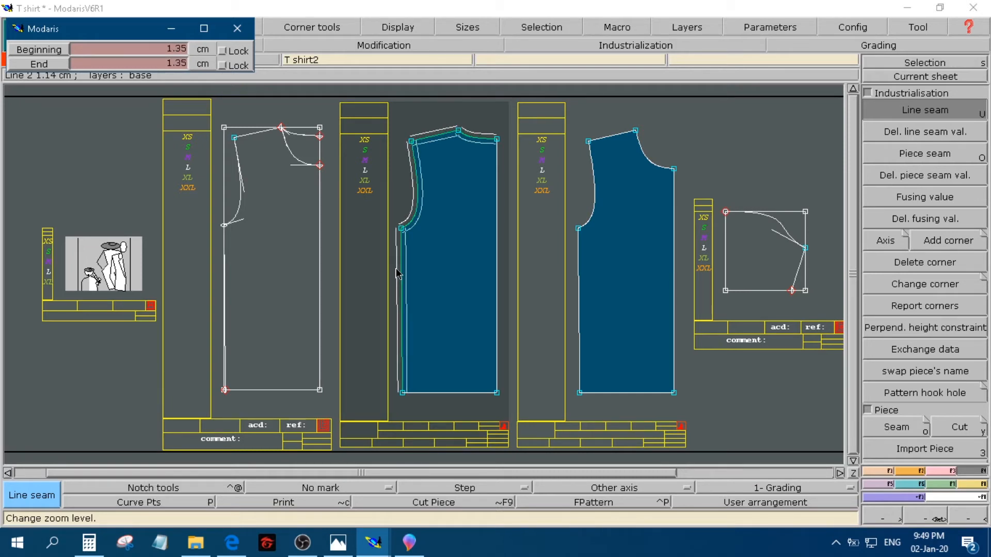
pyautogui.write('1.17')
pyautogui.write('1')
pyautogui.press('Tab')
pyautogui.write('1')
pyautogui.press('Return')
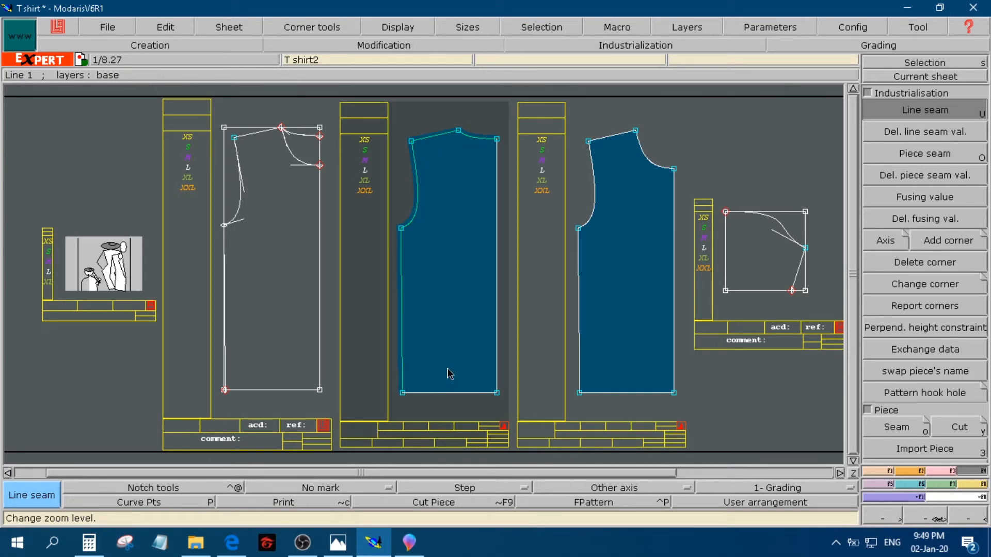
# - Add a line seam allowance of 2 cm at beginning and end to the back piece's hem
pyautogui.click(453, 401)
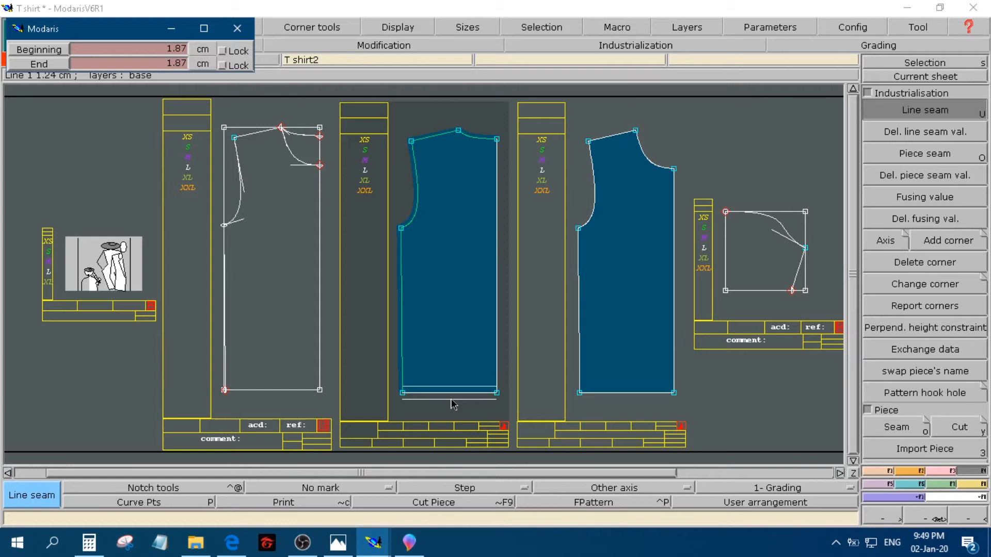
pyautogui.press('Tab')
pyautogui.write('2')
pyautogui.press('Tab')
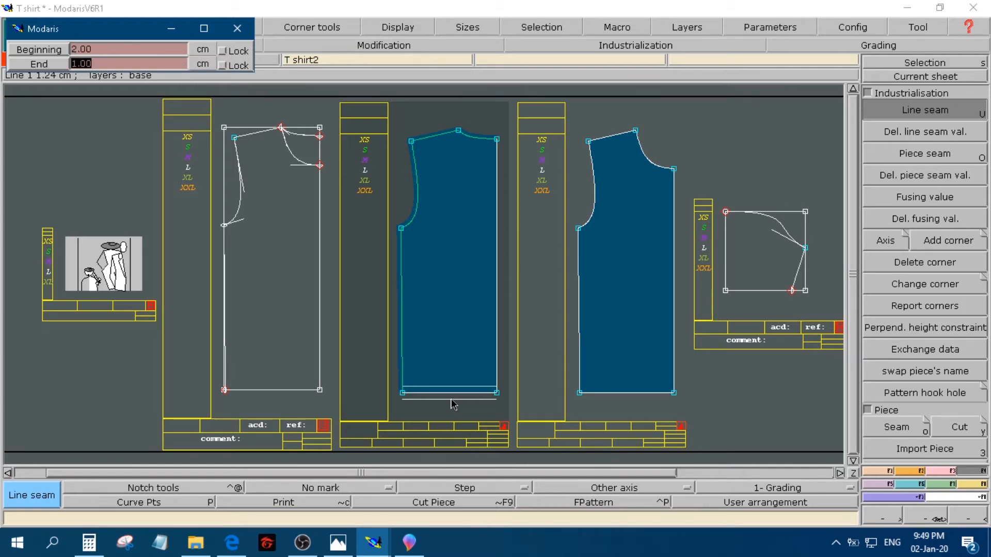
pyautogui.write('2')
pyautogui.press('Return')
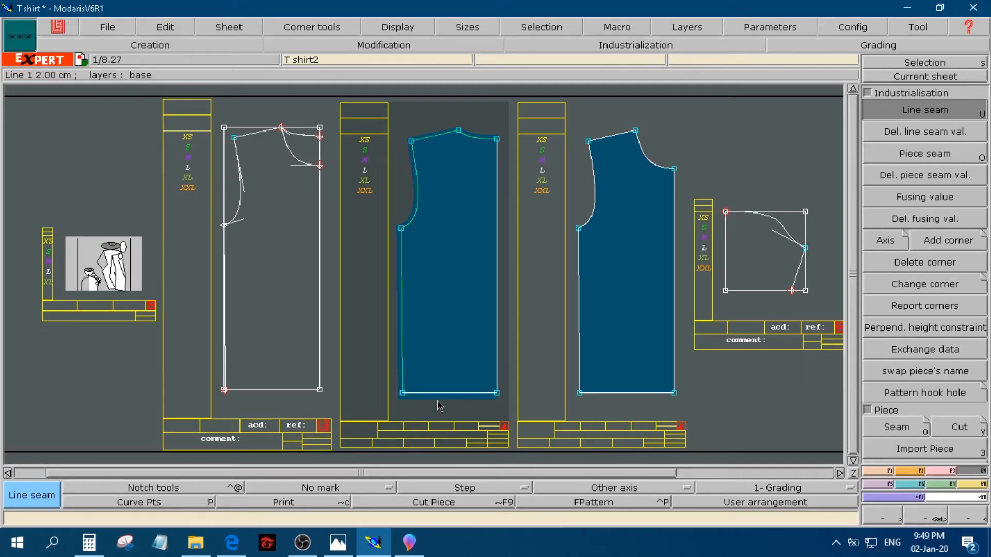
pyautogui.press('Delete')
pyautogui.moveTo(388, 228); pyautogui.dragTo(503, 426)
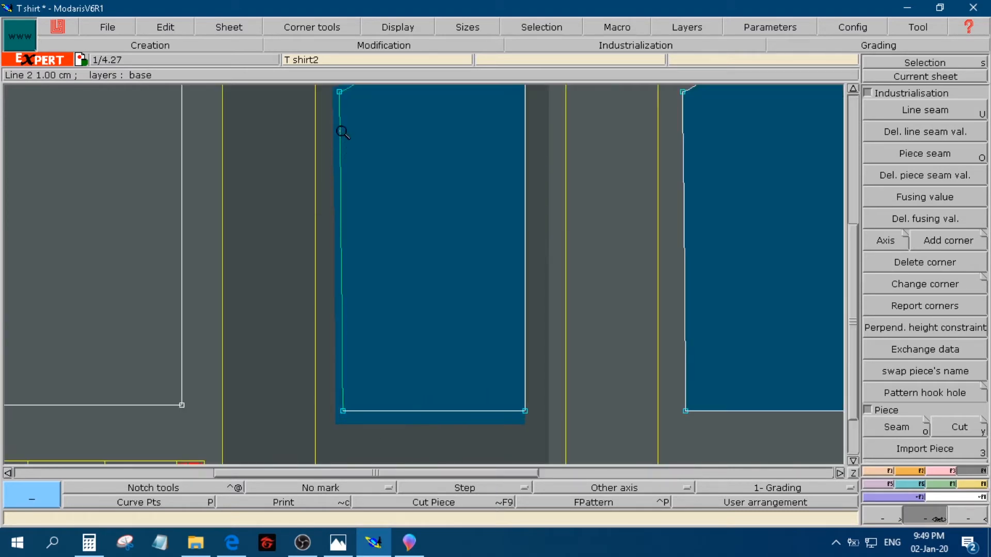
# - Add a 1 cm line seam allowance to the front piece's neckline, shoulder, armhole and side seam
pyautogui.click(853, 472)
pyautogui.click(517, 266)
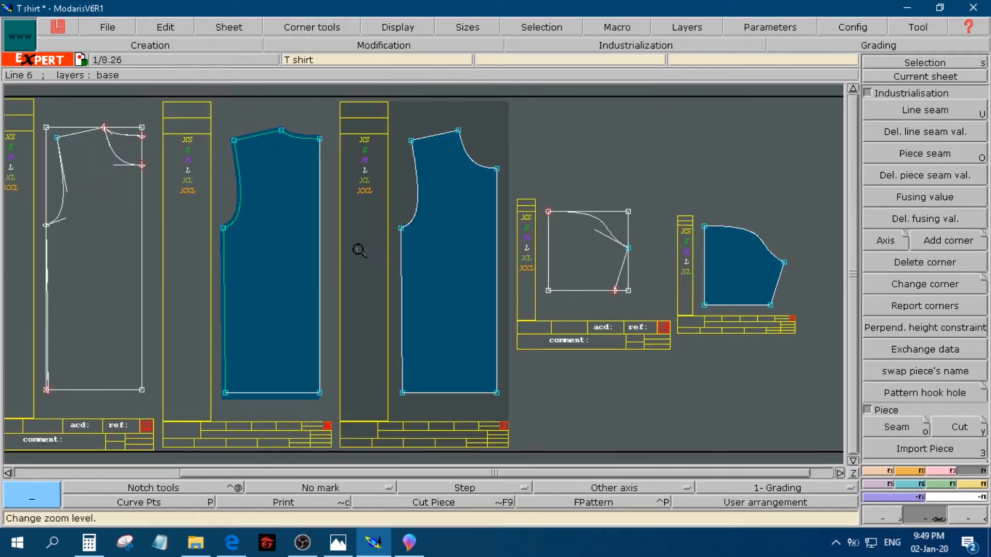
pyautogui.press('s')
pyautogui.click(442, 222)
pyautogui.click(501, 128)
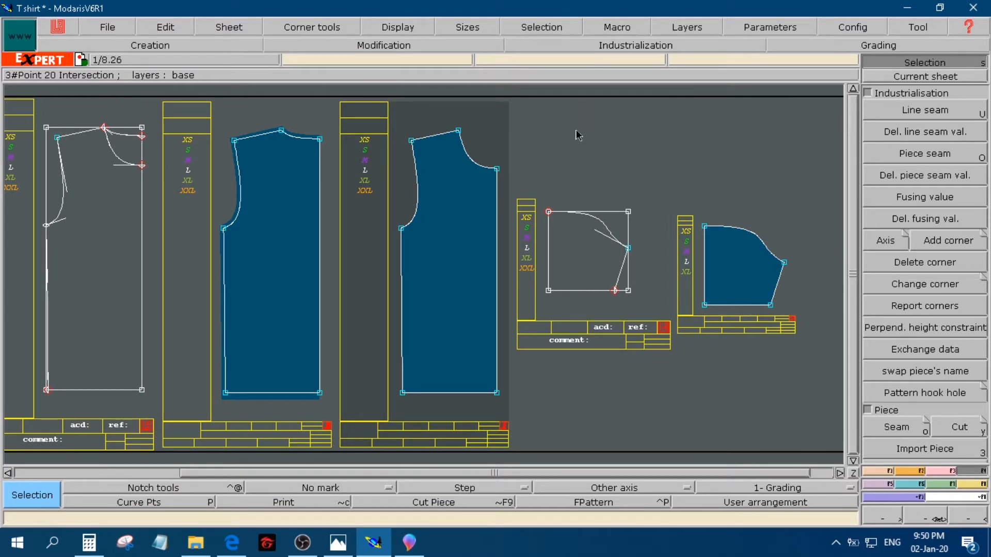
pyautogui.click(474, 165)
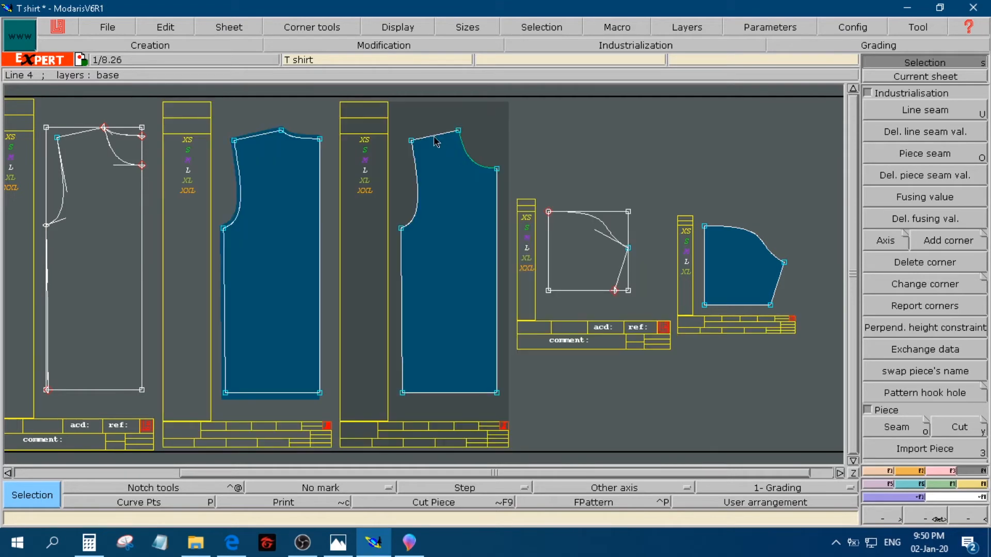
pyautogui.click(435, 140)
pyautogui.click(417, 200)
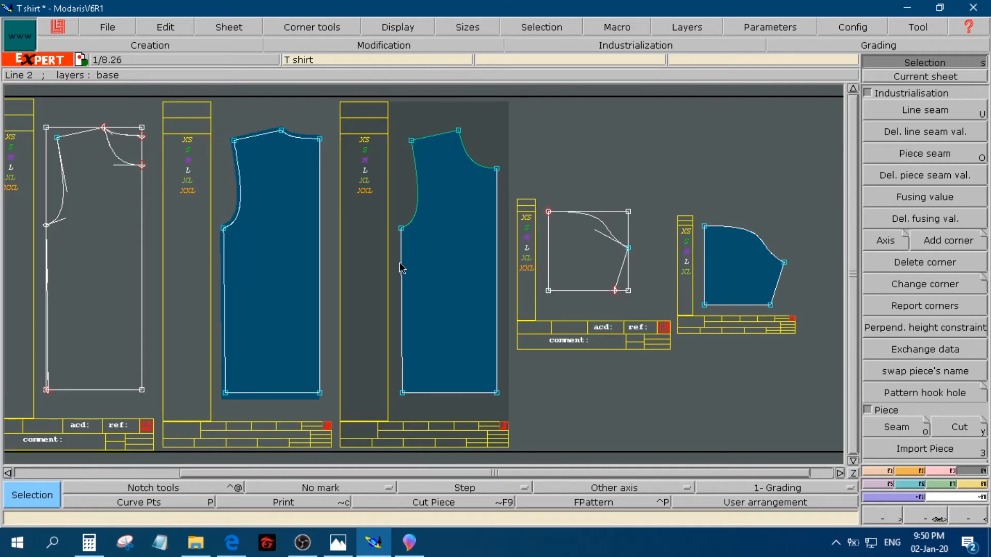
pyautogui.click(402, 277)
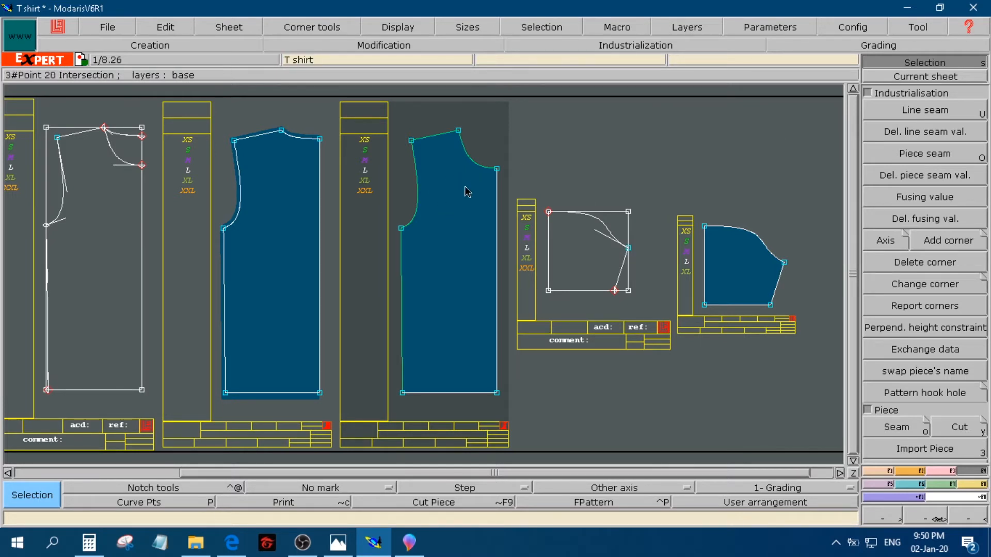
pyautogui.click(912, 111)
pyautogui.click(468, 156)
pyautogui.write('1')
pyautogui.press('Return')
pyautogui.write('1')
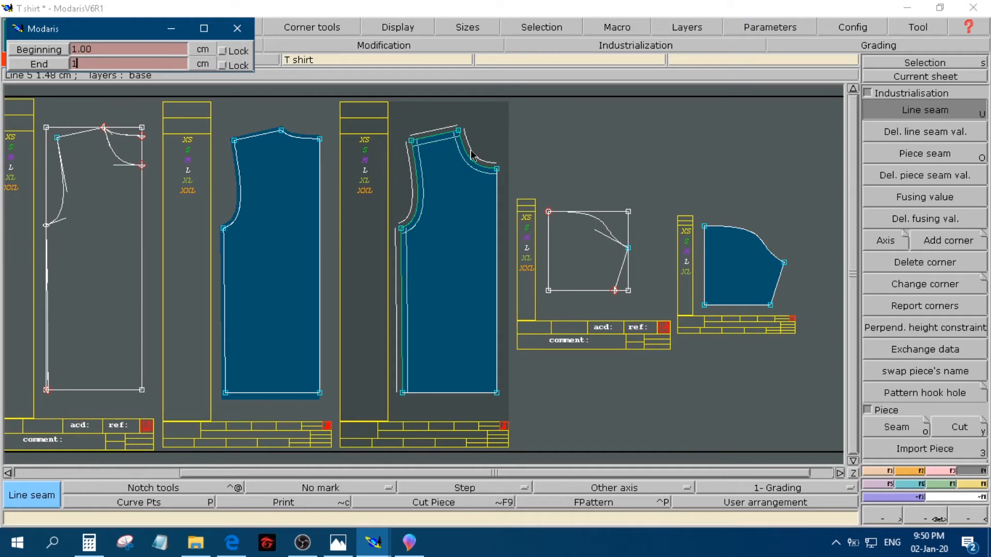
pyautogui.press('Return')
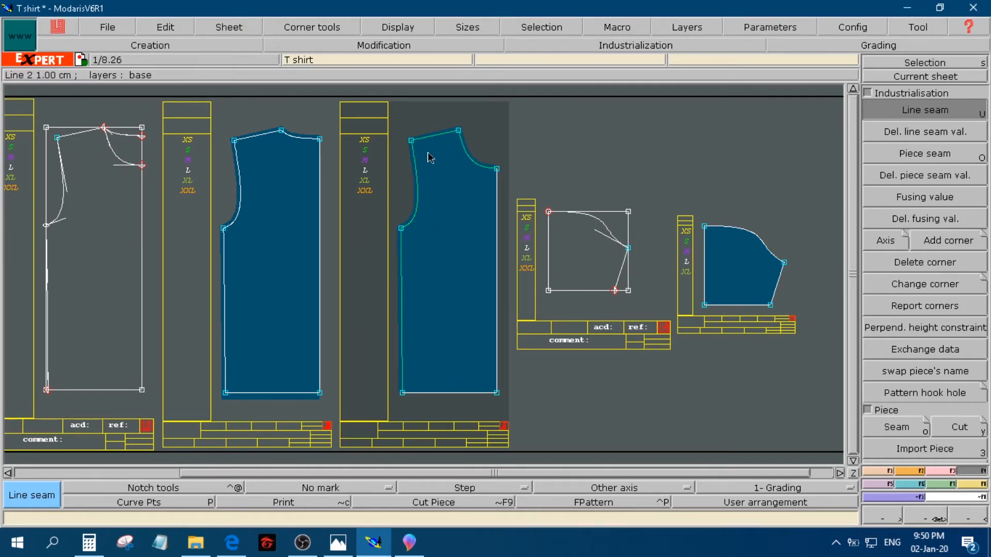
# - Add a line seam allowance of 2 cm at beginning and end to the front piece's hem
pyautogui.click(444, 397)
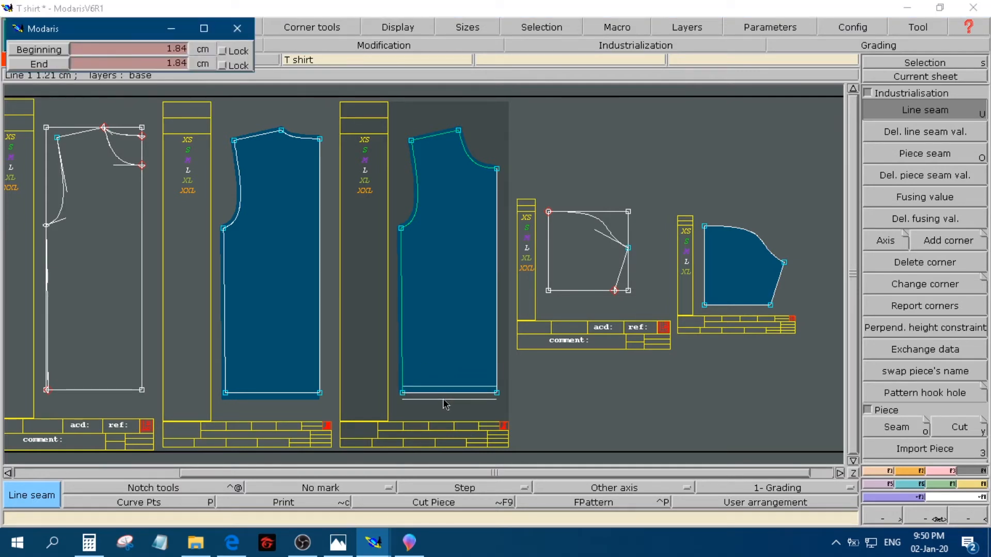
pyautogui.press('Tab')
pyautogui.write('2')
pyautogui.press('Tab')
pyautogui.write('2')
pyautogui.press('Return')
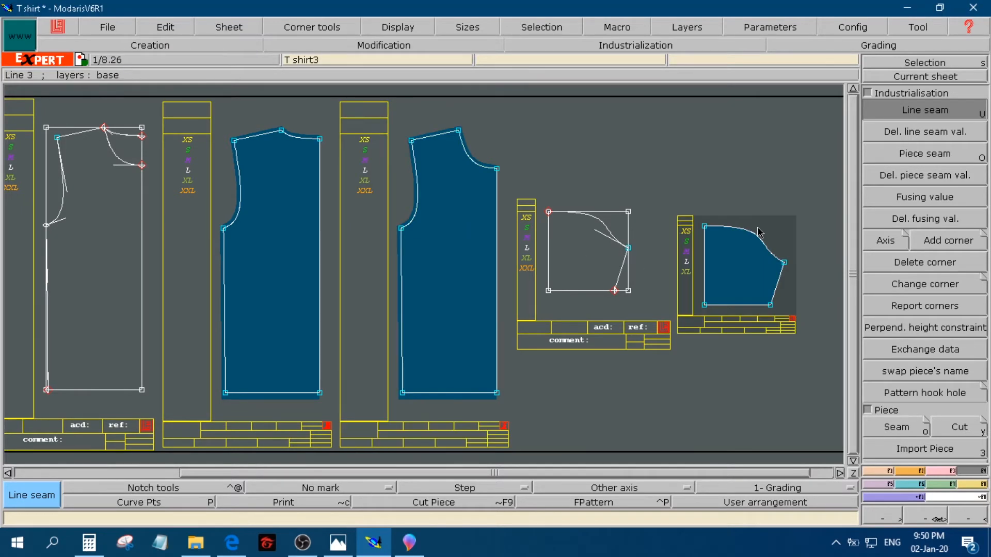
# - Add a 1 cm line seam allowance to the sleeve piece's cap curve and slanted underarm edge
pyautogui.click(853, 474)
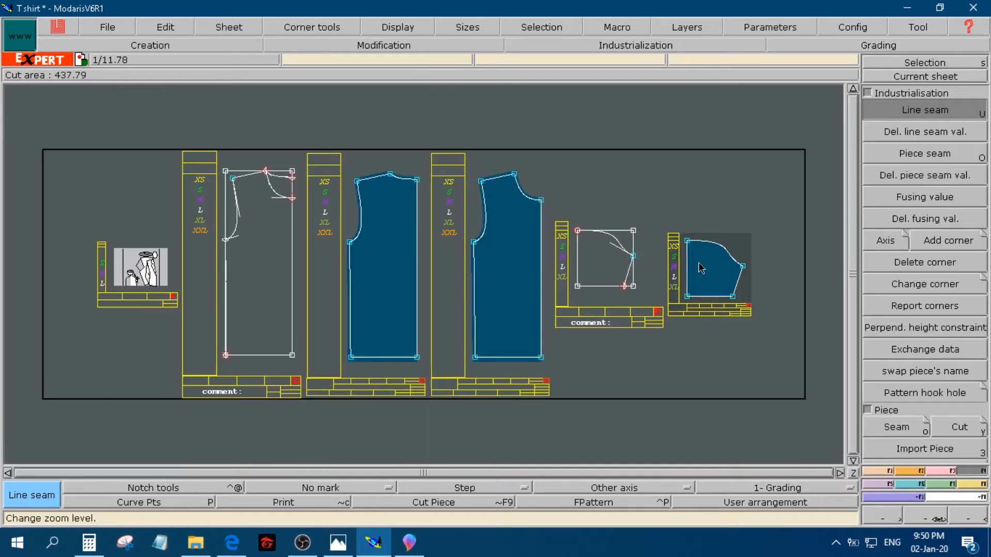
pyautogui.press('Home')
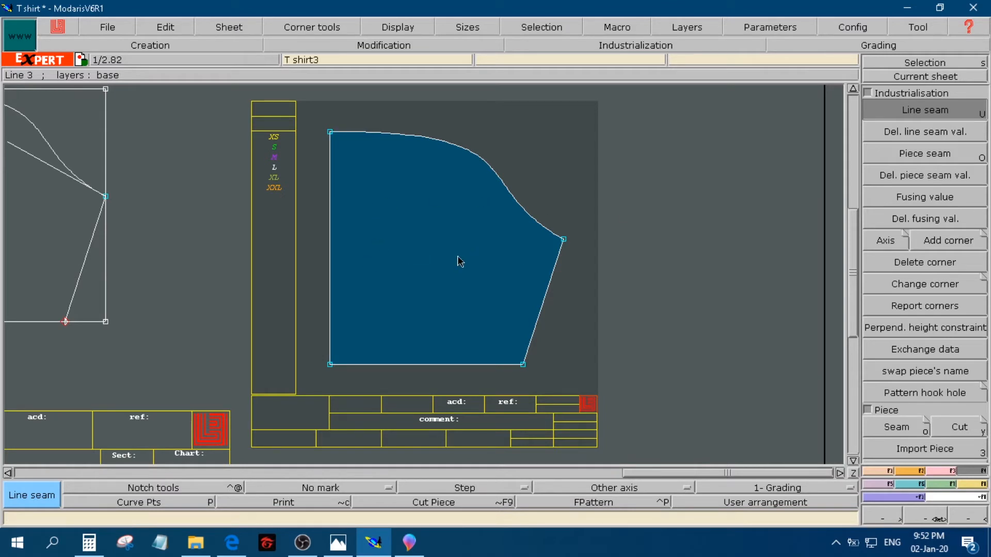
pyautogui.click(410, 139)
pyautogui.click(549, 301)
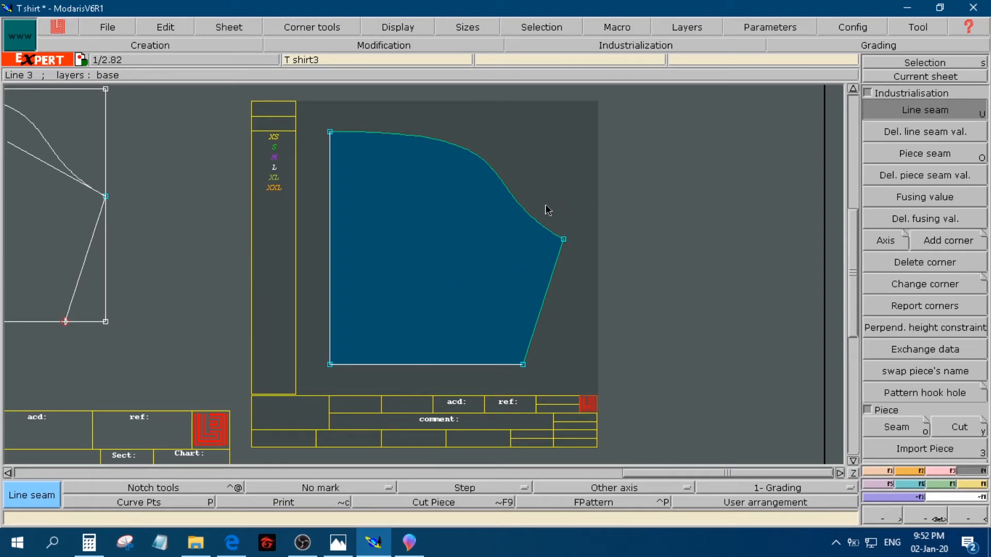
pyautogui.click(536, 218)
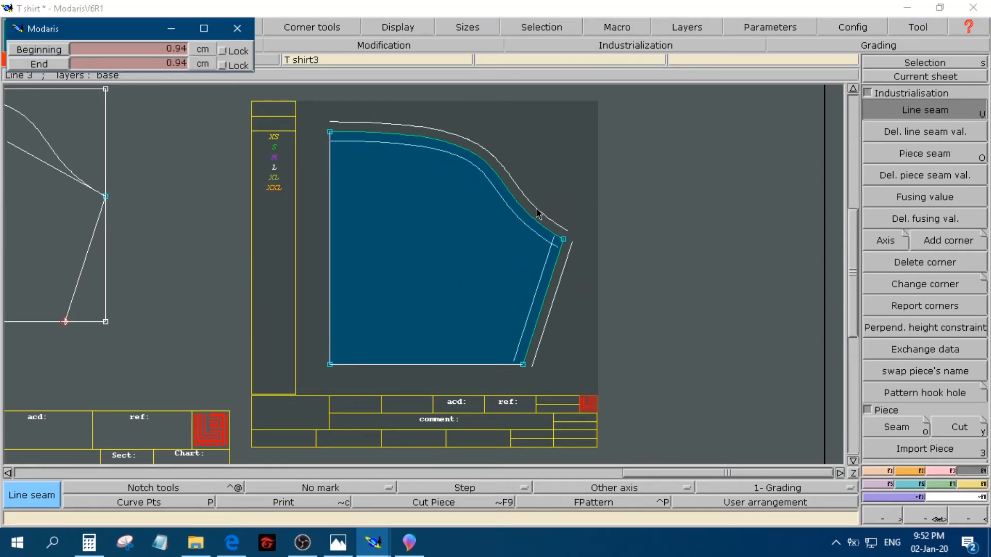
pyautogui.write('1')
pyautogui.press('Tab')
pyautogui.write('1')
pyautogui.press('Return')
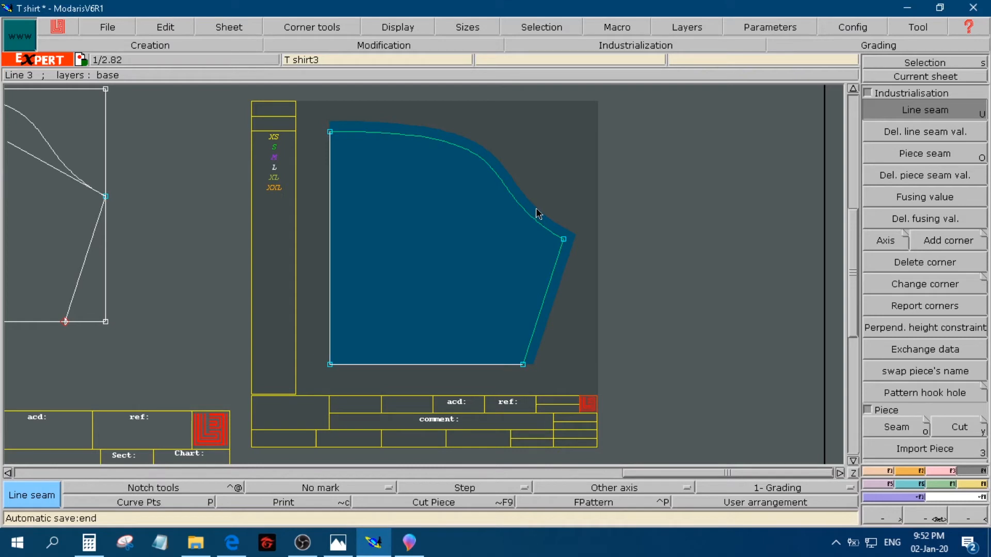
# - Add a 2 cm line seam allowance to the sleeve piece's hem
pyautogui.click(459, 368)
pyautogui.write('1')
pyautogui.press('Tab')
pyautogui.write('1')
pyautogui.press('Return')
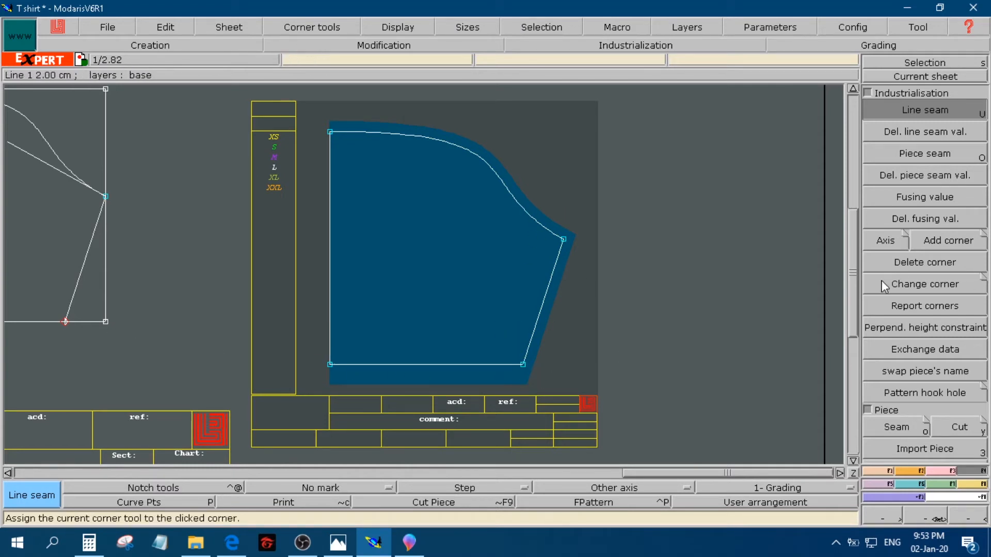
# - Change the seam corner where the sleeve's hem meets the underarm edge to Next symmetry
pyautogui.click(985, 235)
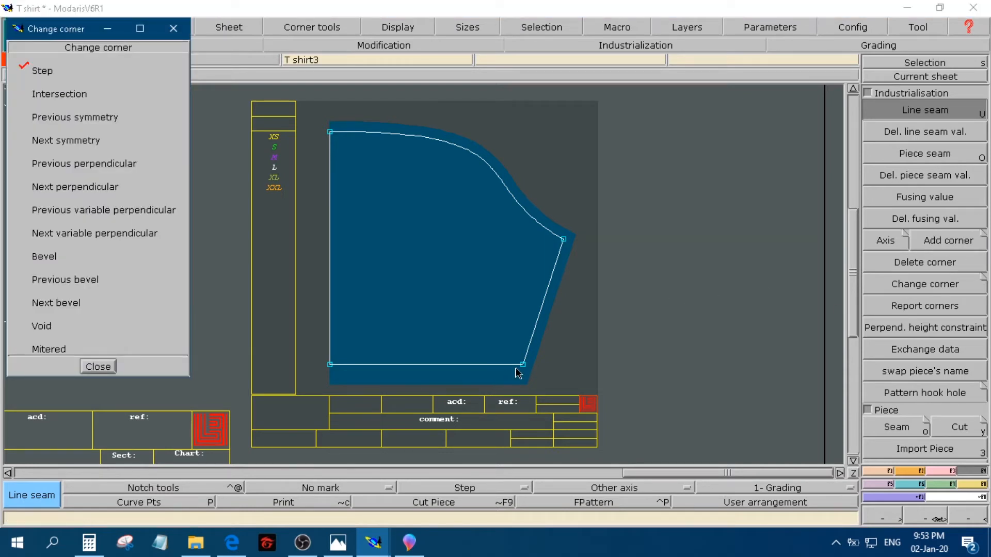
pyautogui.click(64, 146)
pyautogui.click(523, 364)
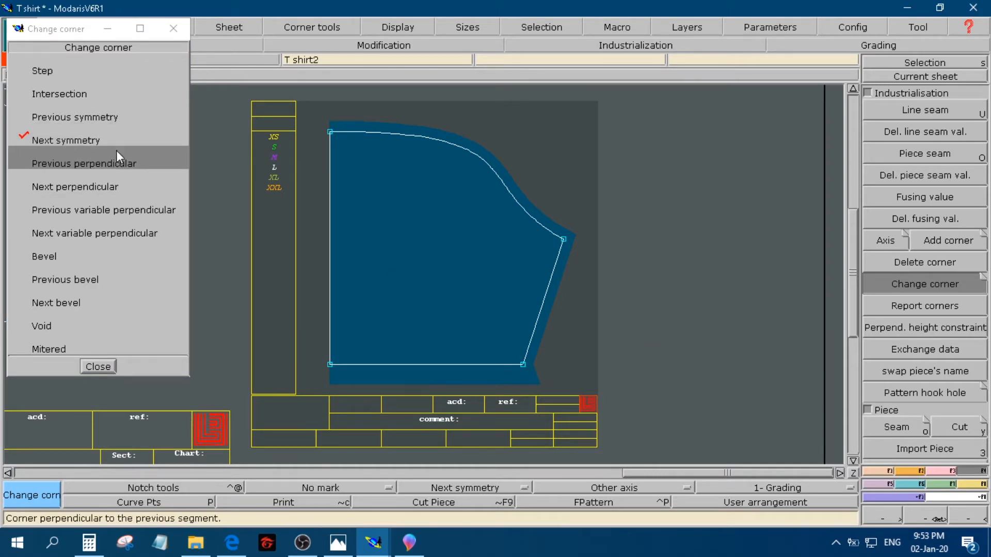
pyautogui.click(522, 364)
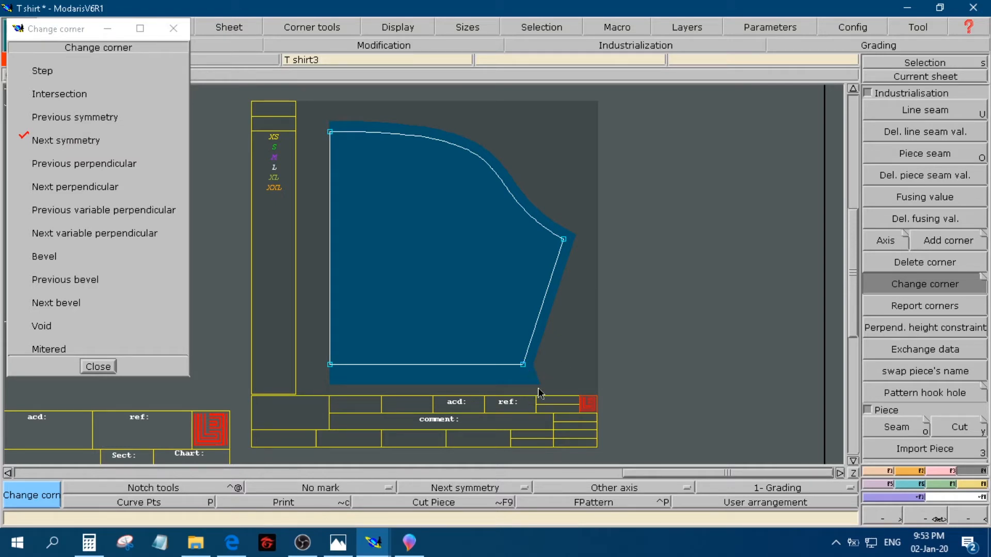
# - Close the corner settings, examine the sleeve's hem corner up close, and return to the overview of all pieces
pyautogui.click(108, 368)
pyautogui.click(938, 517)
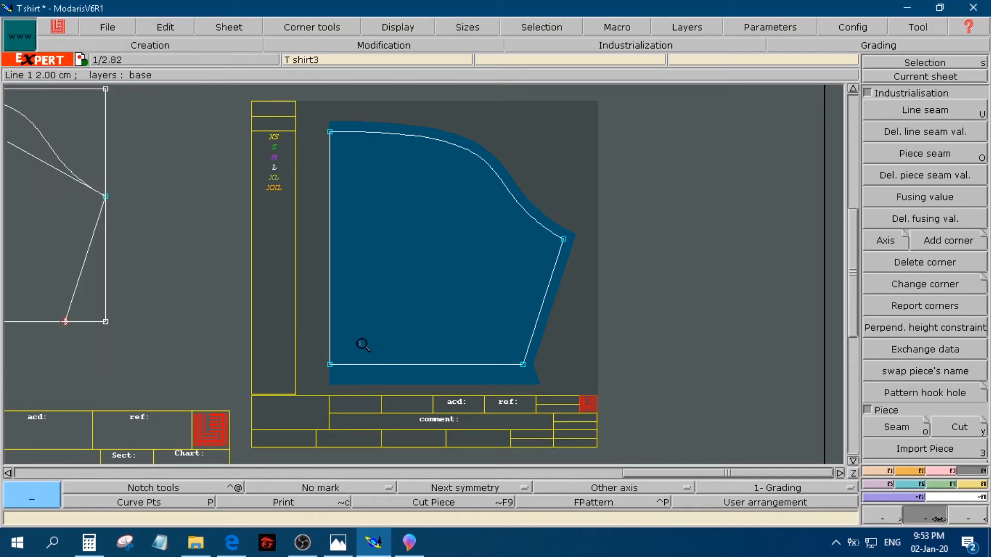
pyautogui.moveTo(332, 330); pyautogui.dragTo(561, 398)
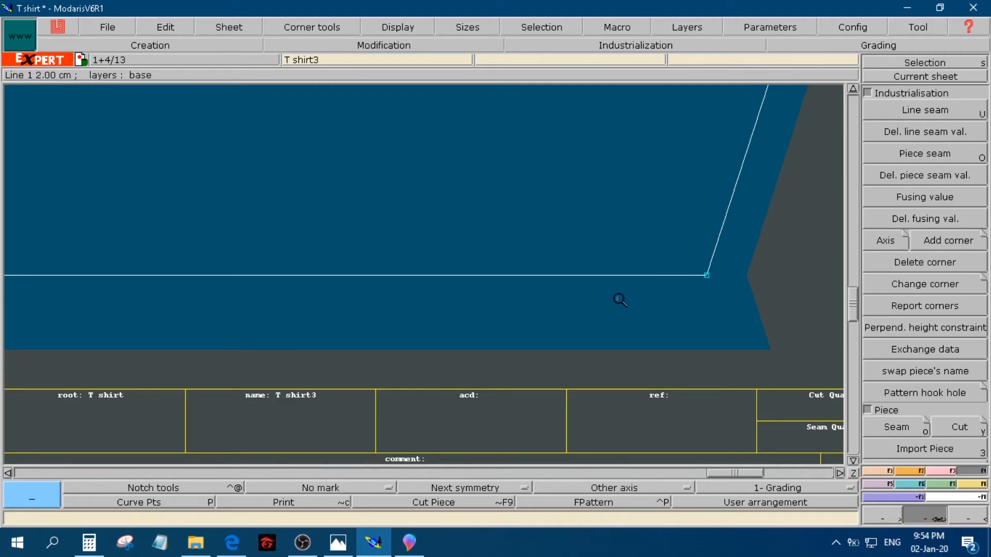
pyautogui.click(853, 473)
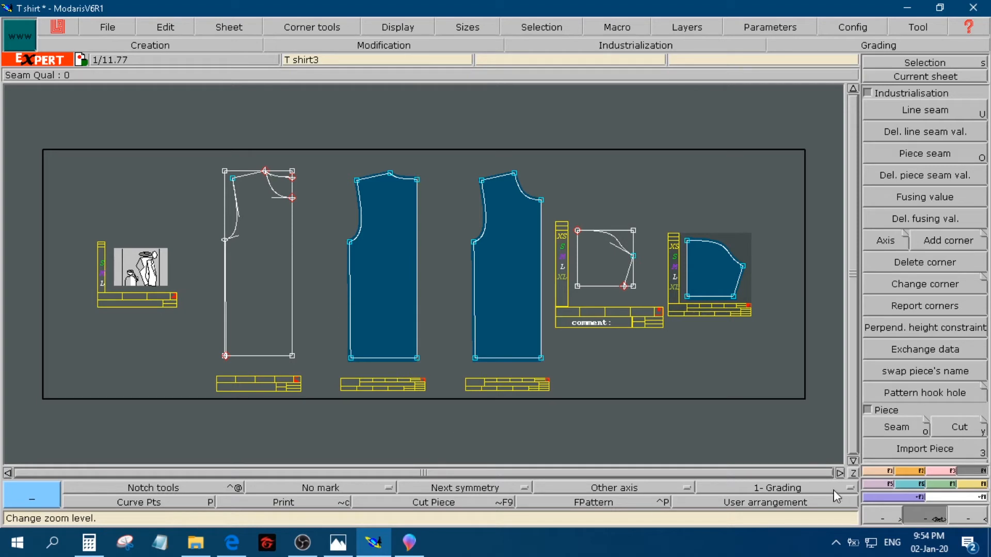
pyautogui.click(393, 315)
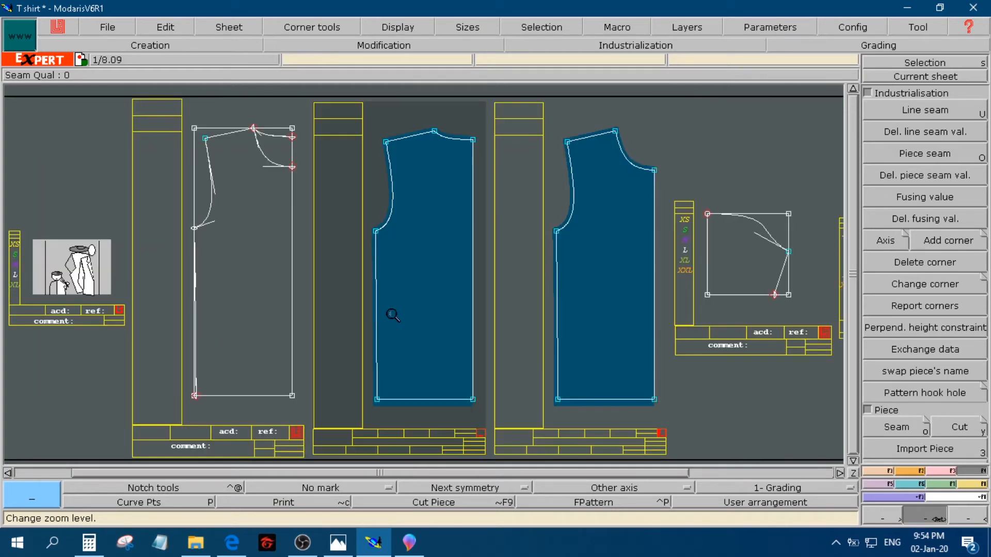
# - Turn the Sizes display off and back on for the pattern sheets
pyautogui.click(419, 27)
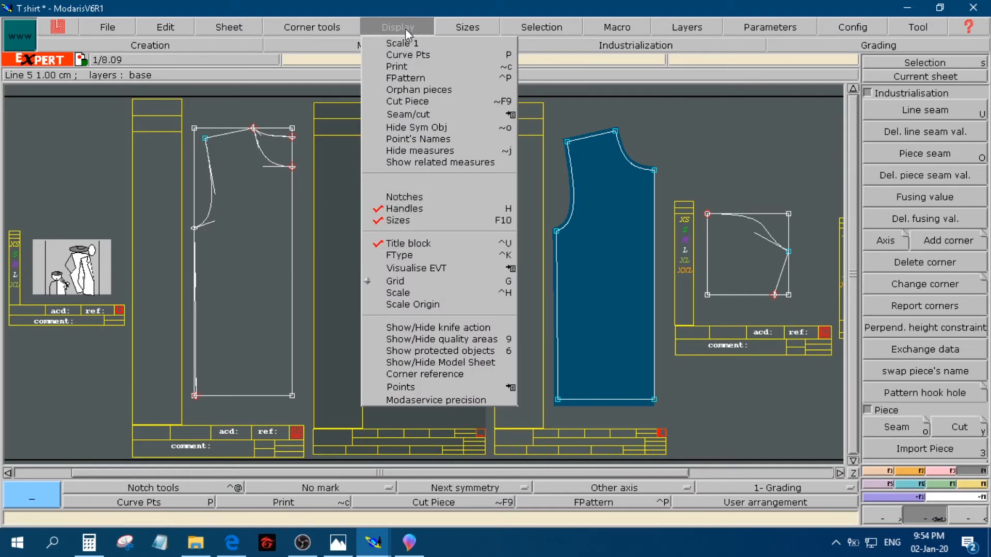
pyautogui.click(406, 221)
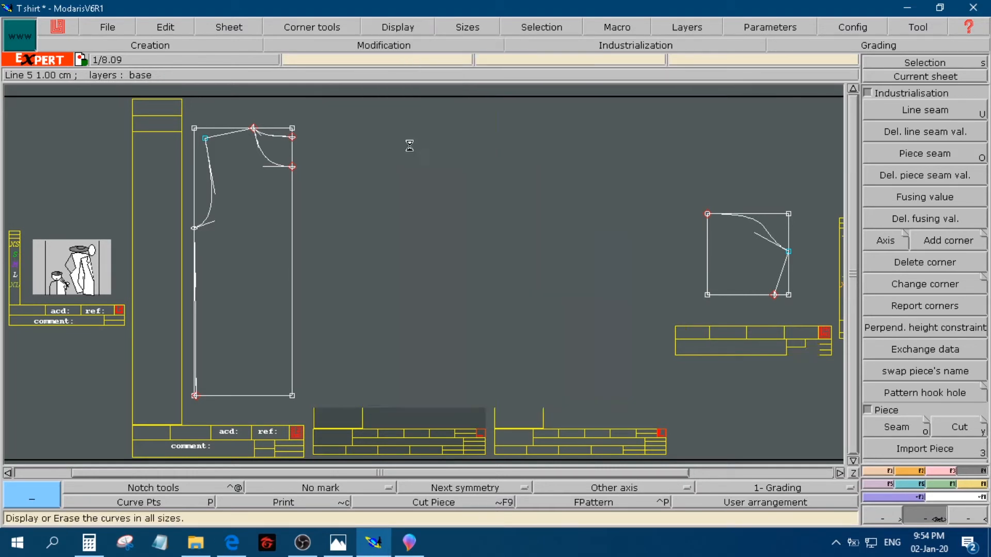
pyautogui.click(396, 26)
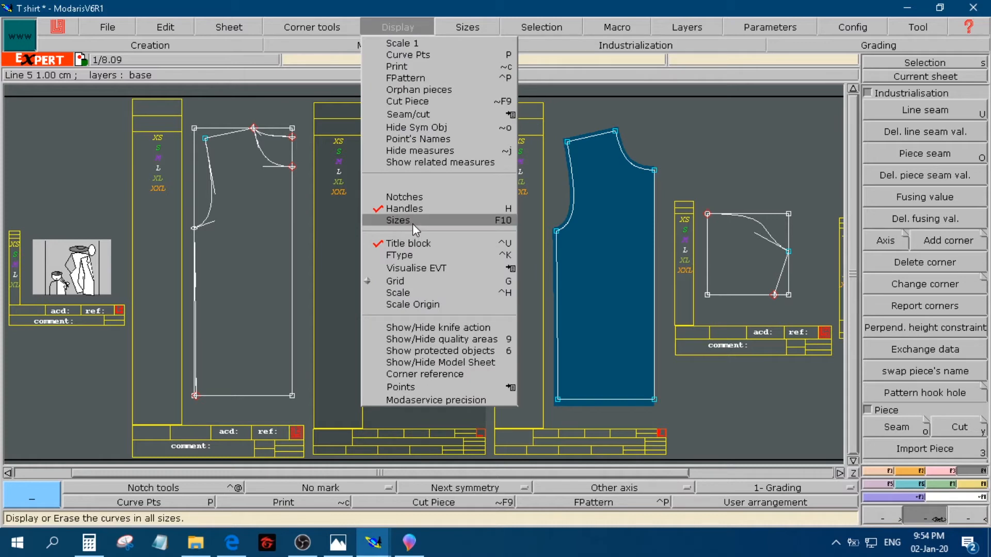
pyautogui.click(413, 222)
pyautogui.click(395, 23)
pyautogui.click(420, 272)
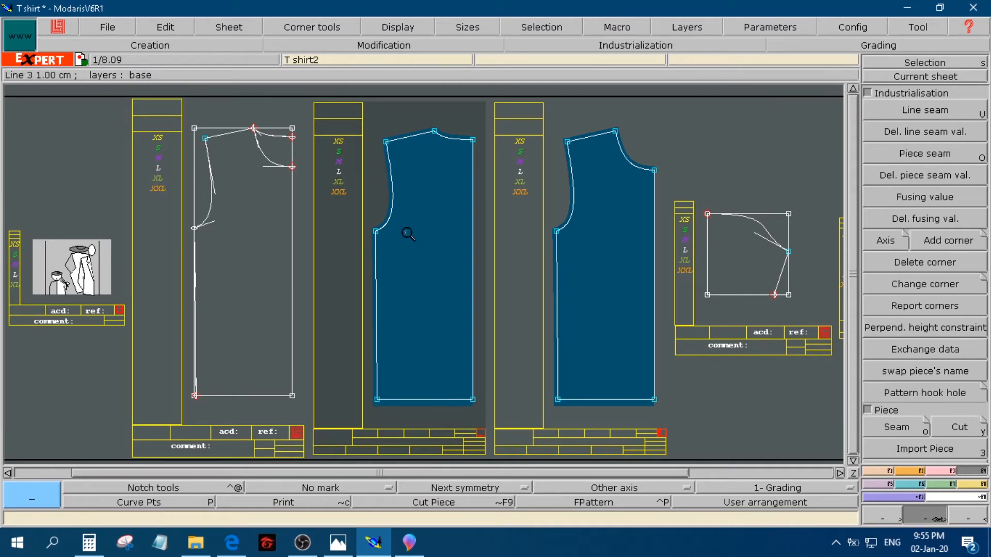
# - View the grading table of the point where the front piece's hem meets the centre front, and close it
pyautogui.press('F6')
pyautogui.click(945, 132)
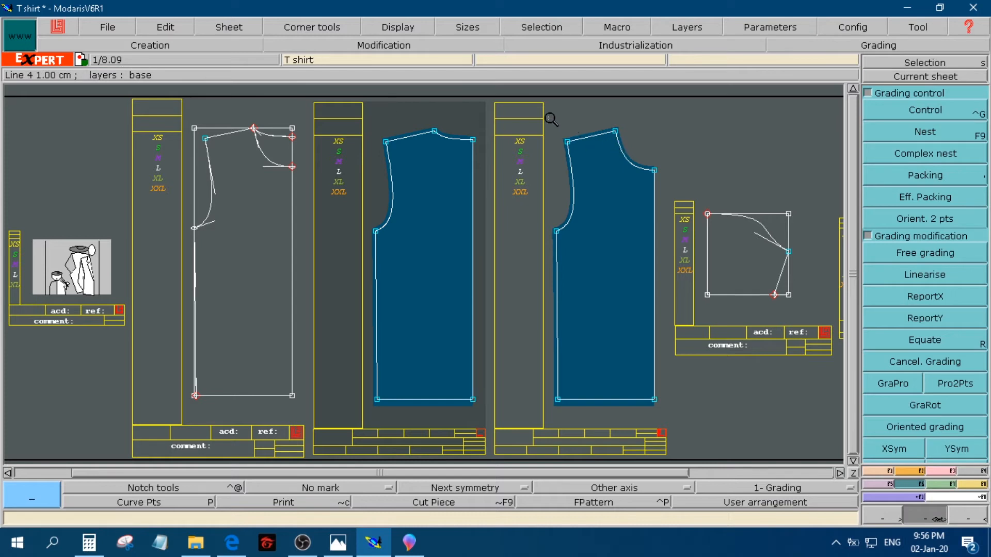
pyautogui.moveTo(636, 298); pyautogui.dragTo(664, 422)
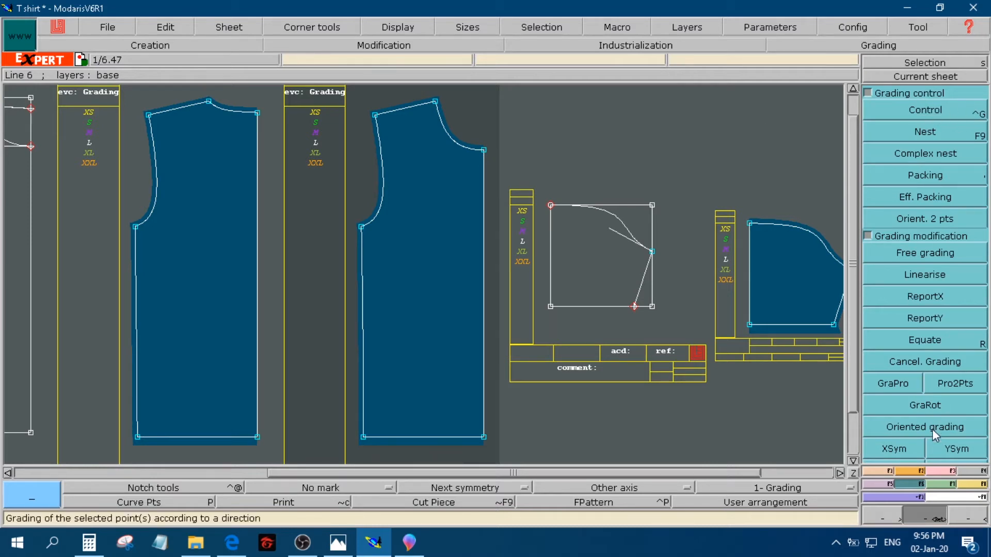
pyautogui.click(912, 114)
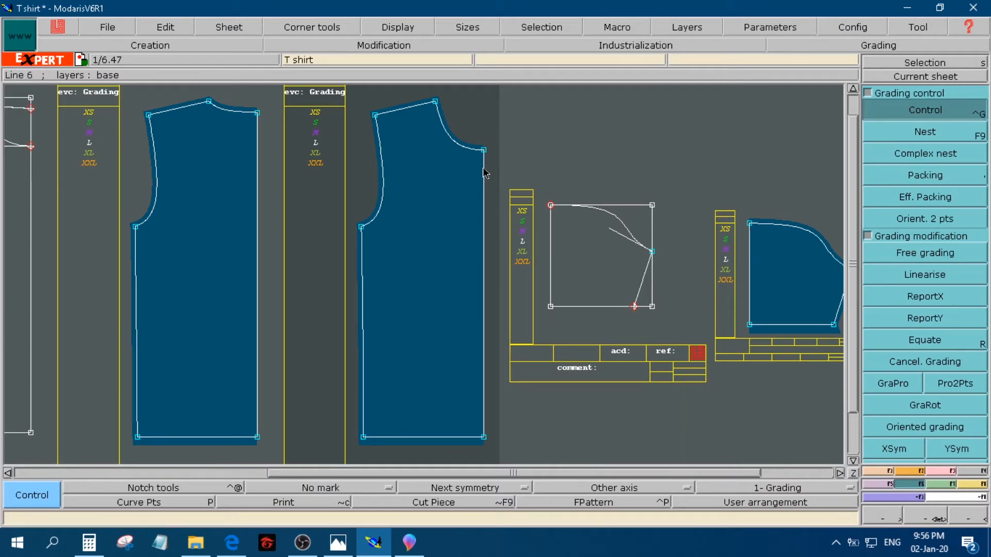
pyautogui.click(484, 437)
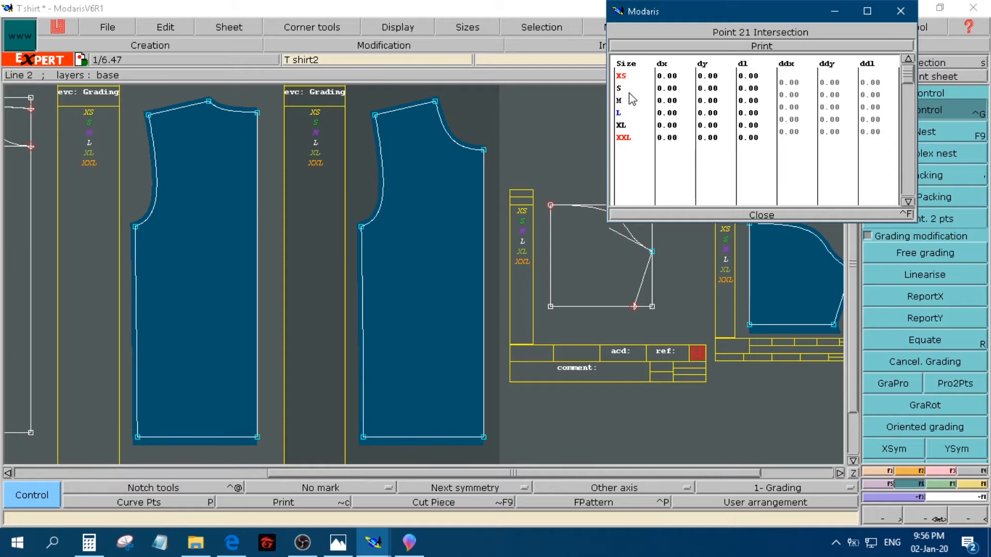
pyautogui.click(747, 215)
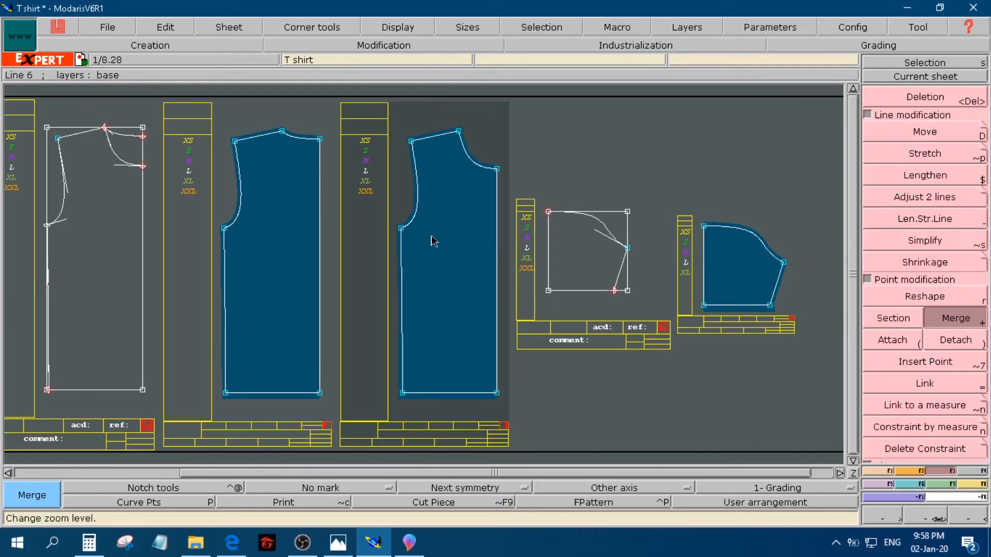
# - Try merging the points at the front piece's underarm corner and undo the merge
pyautogui.click(940, 517)
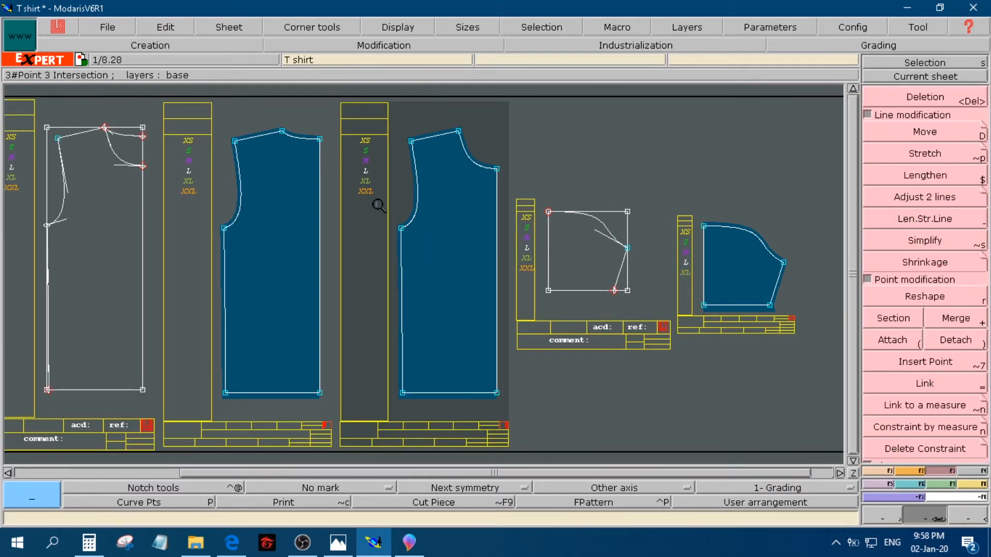
pyautogui.moveTo(376, 206); pyautogui.dragTo(468, 323)
pyautogui.click(956, 318)
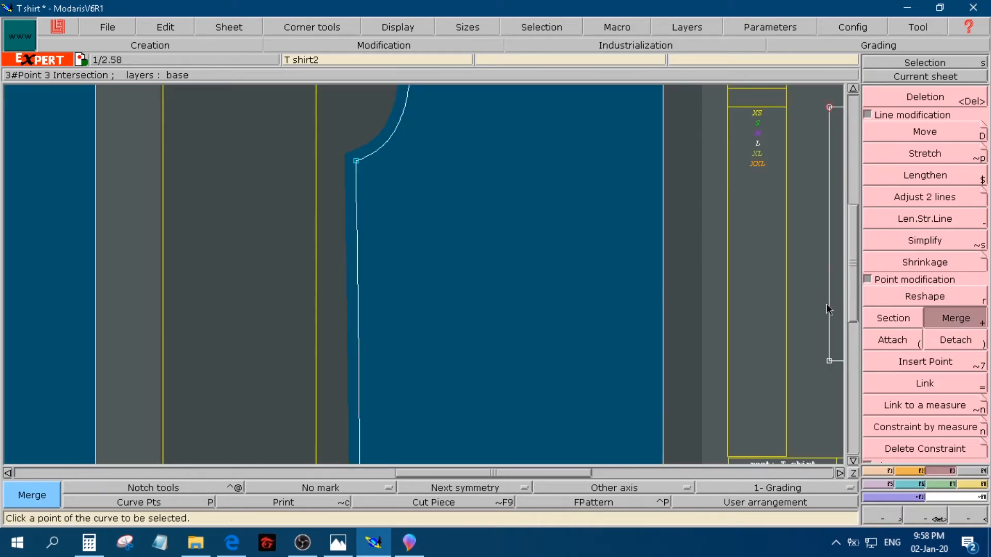
pyautogui.click(355, 161)
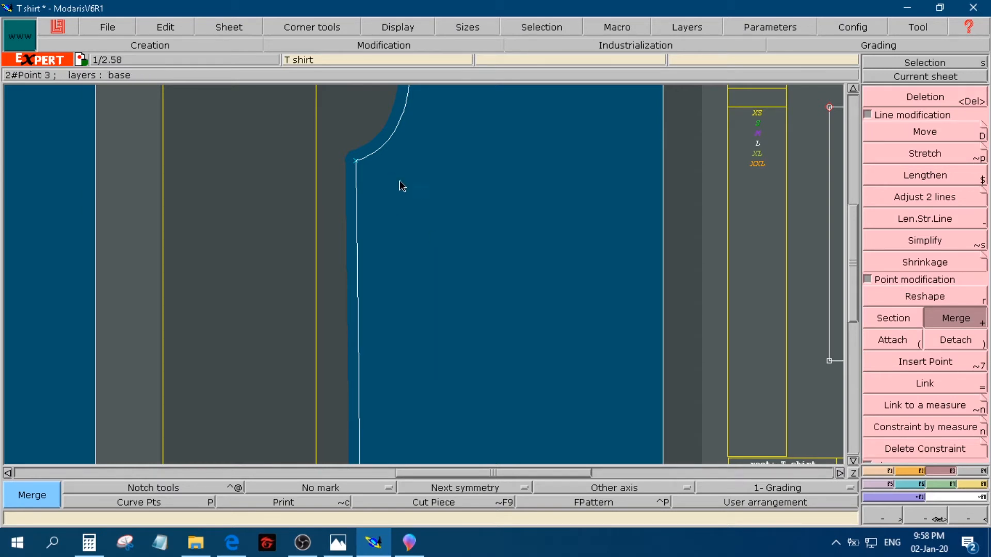
pyautogui.hotkey('ctrl', 'z')
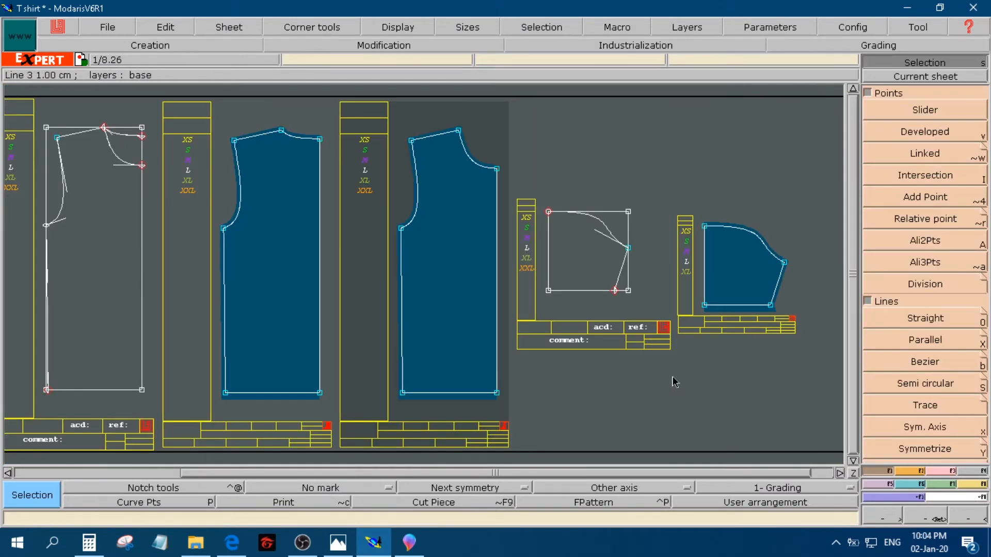
# - Open the grading control table for the front piece's hem point at the centre front
pyautogui.press('F6')
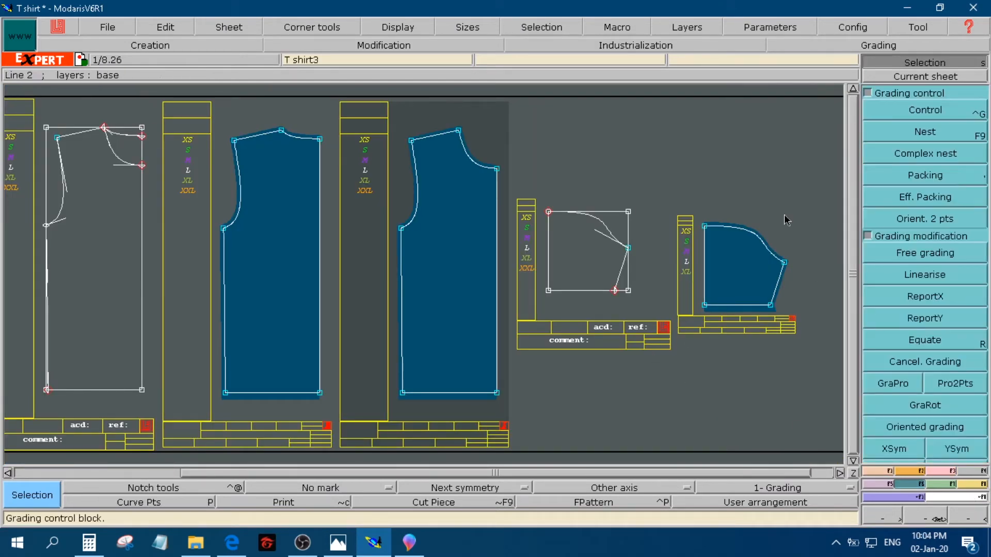
pyautogui.click(928, 114)
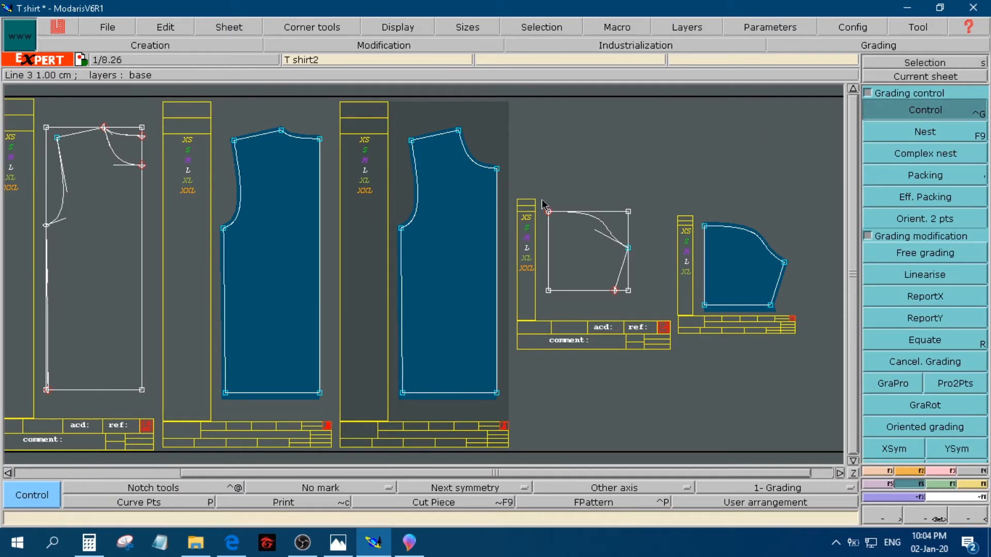
pyautogui.click(497, 394)
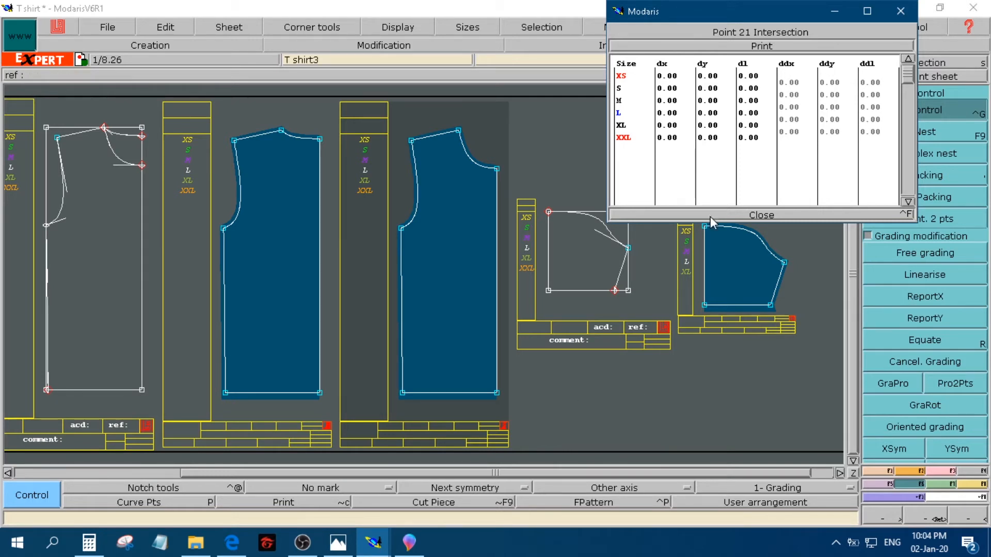
# - Switch to Paint 3D to review the X and Y axis sign diagram, and return to the Modaris grading table
pyautogui.click(410, 542)
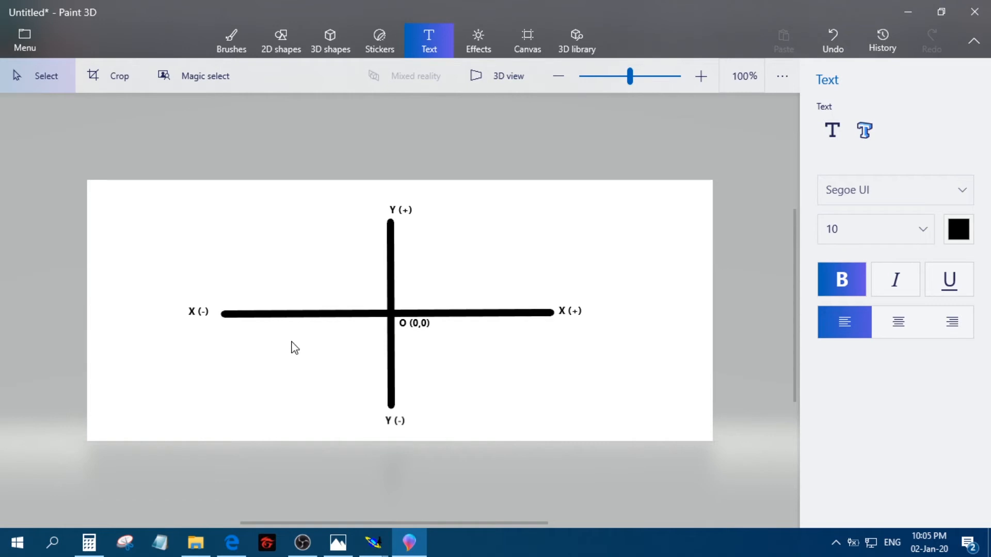
pyautogui.moveTo(371, 548)
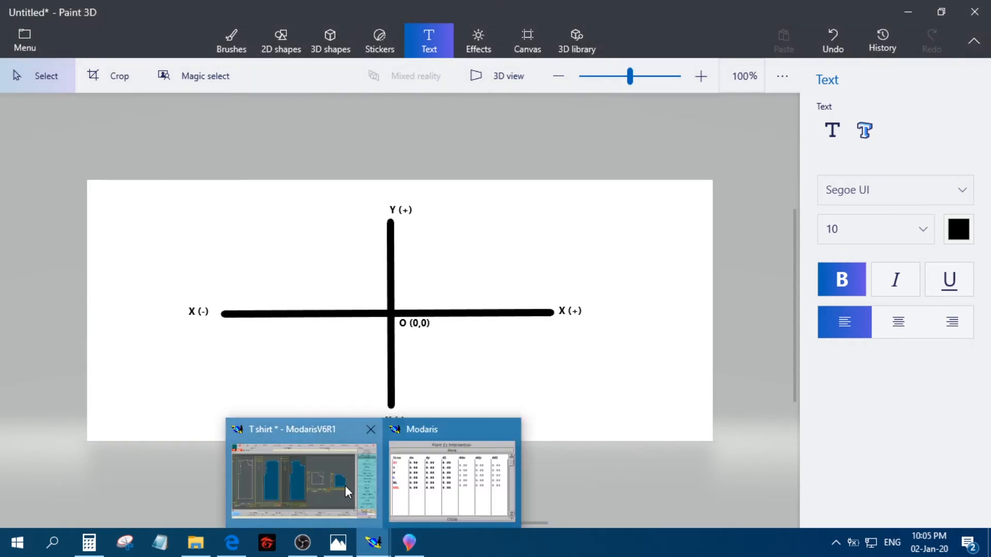
pyautogui.click(453, 465)
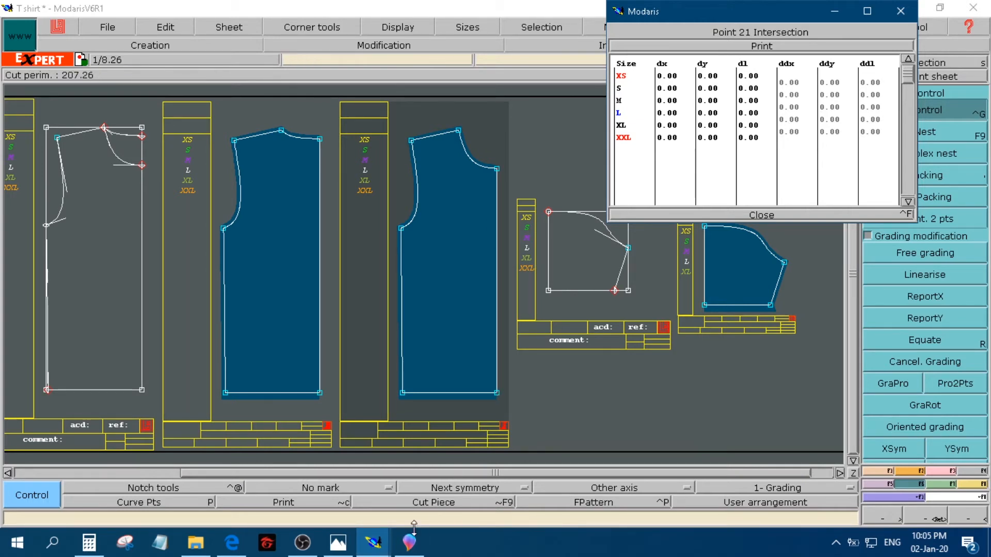
# - Switch to Photos to compare the centre back length across sizes in Measurement.jpg, and return to the Modaris grading table
pyautogui.click(338, 542)
pyautogui.scroll(5, 485, 388)
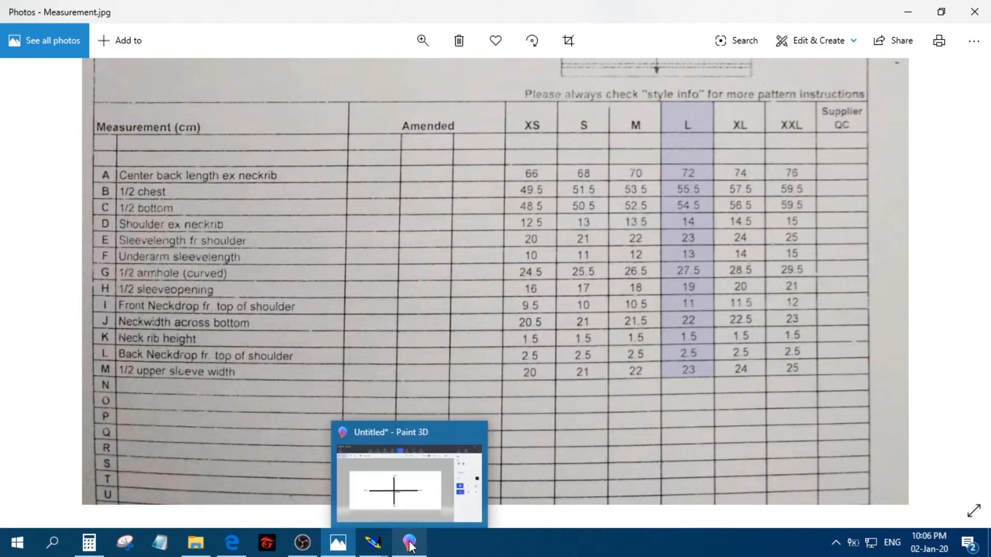
pyautogui.moveTo(373, 542)
pyautogui.click(331, 480)
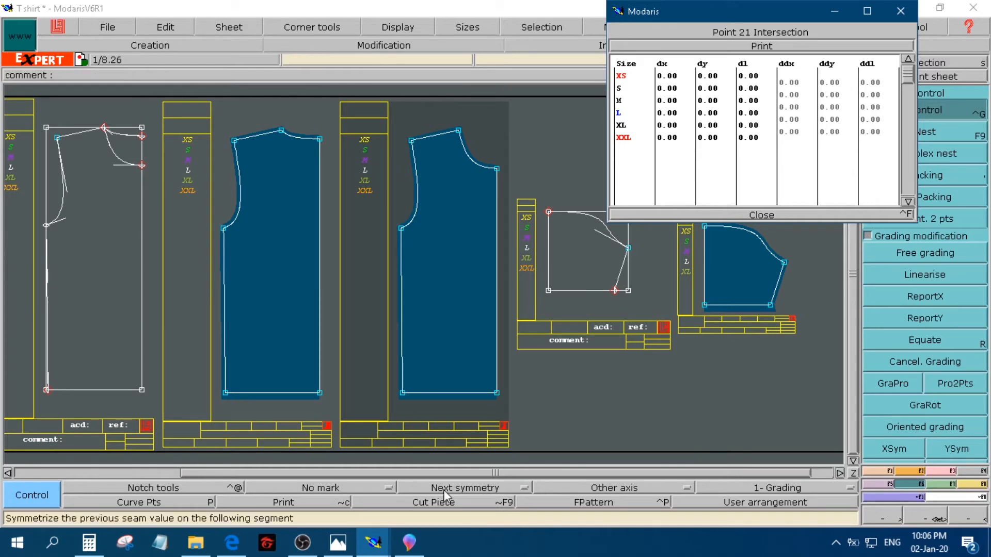
pyautogui.click(386, 549)
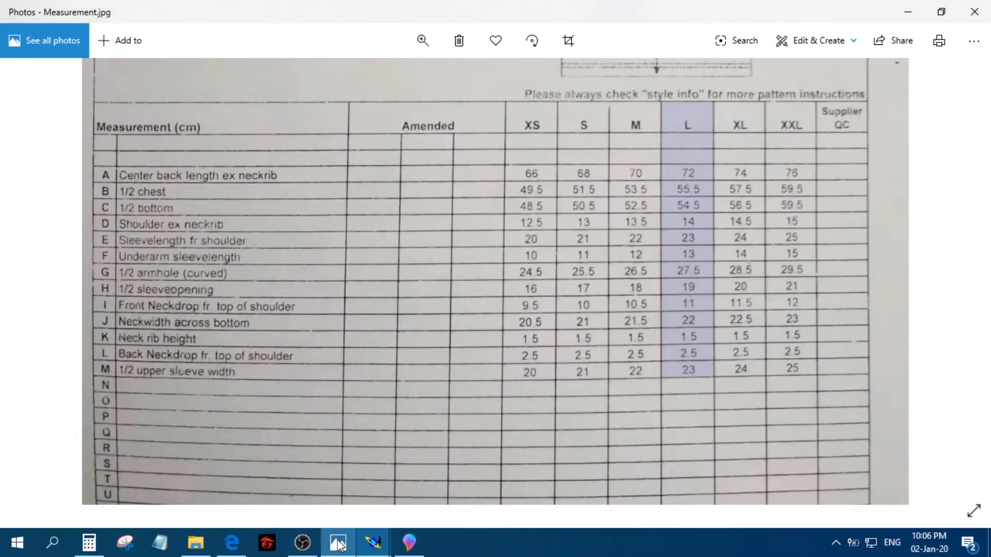
pyautogui.click(338, 544)
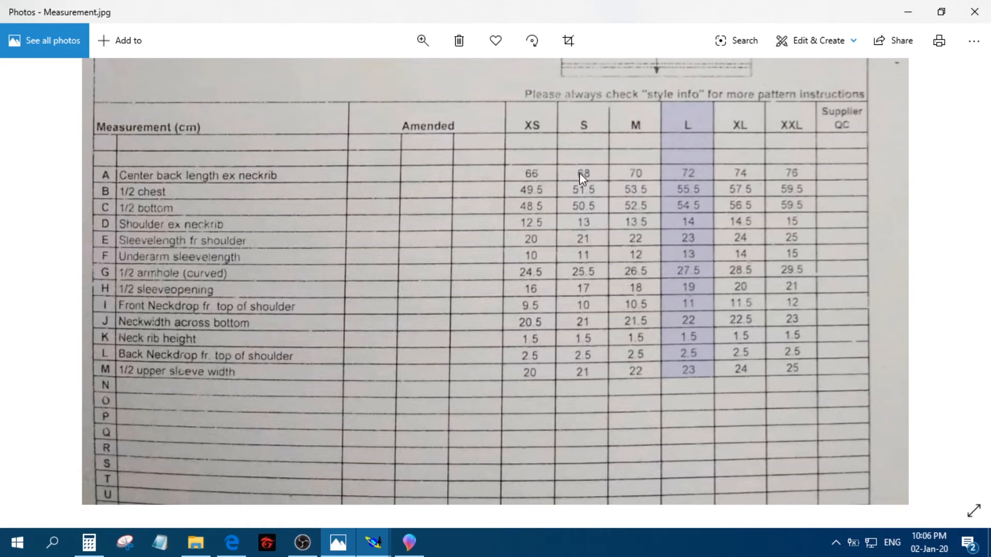
pyautogui.moveTo(374, 542)
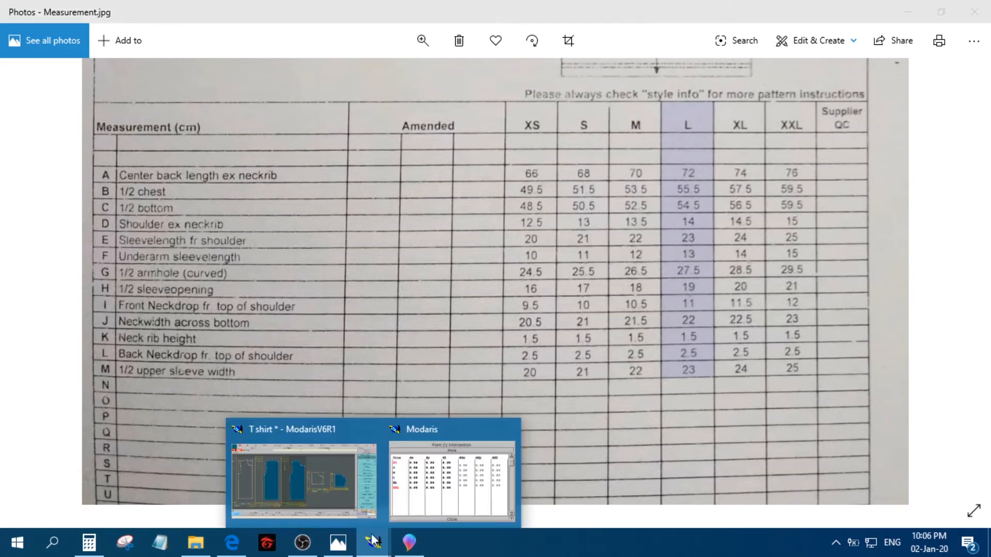
pyautogui.click(455, 465)
# - Set the ddy increment to -2 for every size step of the front piece's centre-front hem point, and close the grading table
pyautogui.moveTo(829, 82); pyautogui.dragTo(837, 137)
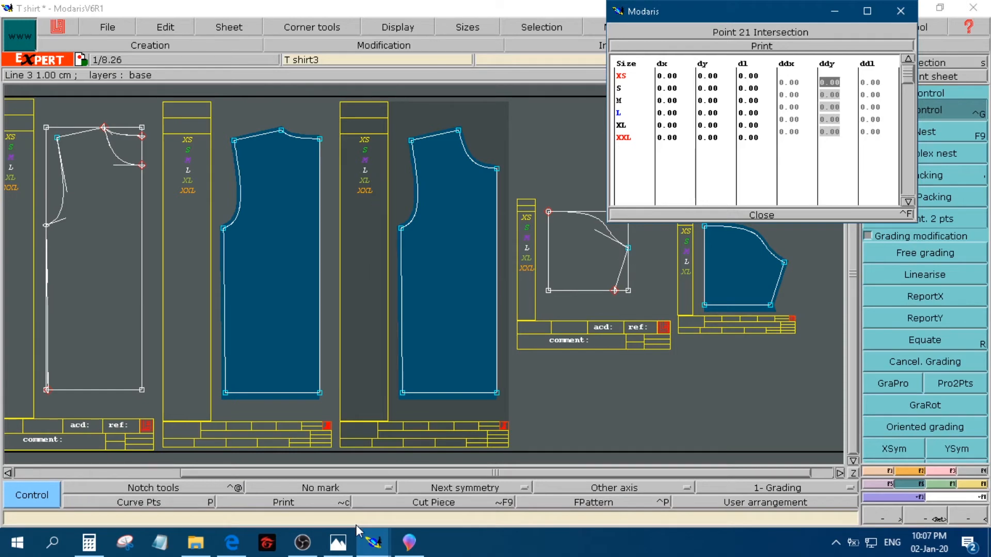
pyautogui.click(338, 542)
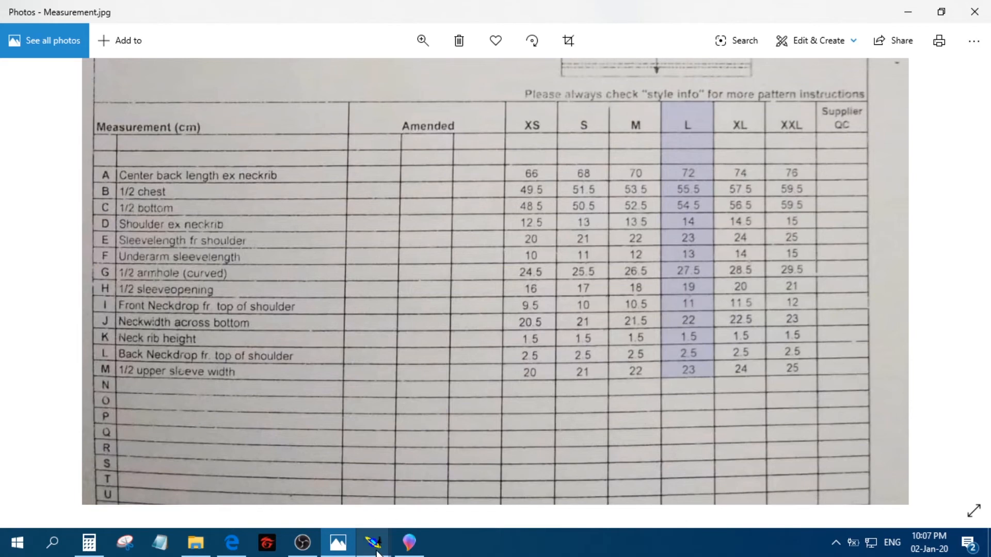
pyautogui.moveTo(373, 542)
pyautogui.click(349, 511)
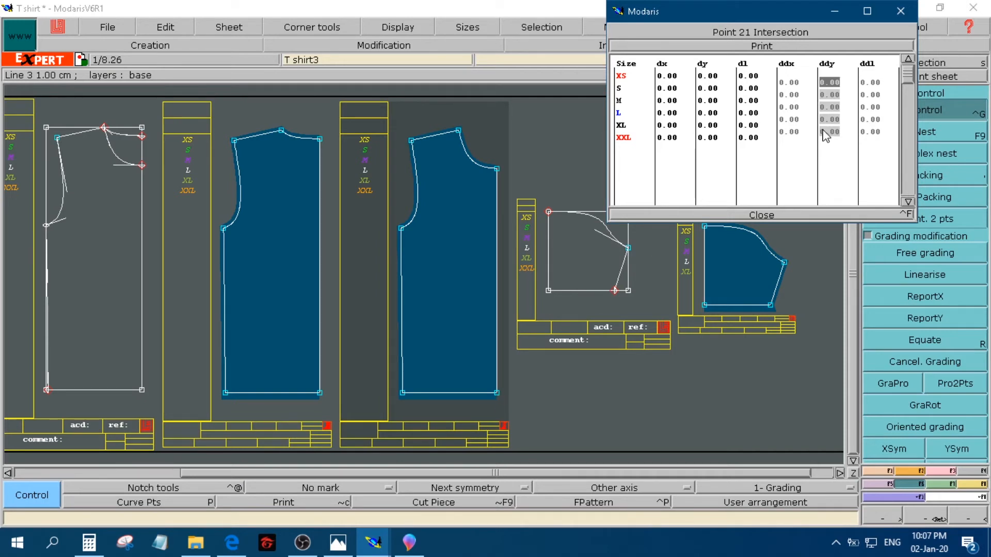
pyautogui.write('-2')
pyautogui.press('Return')
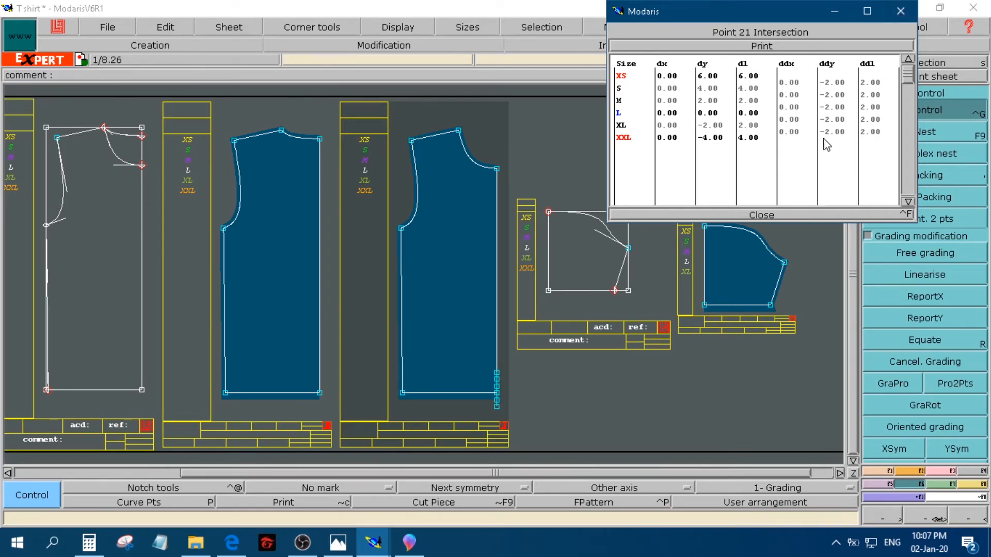
pyautogui.click(776, 216)
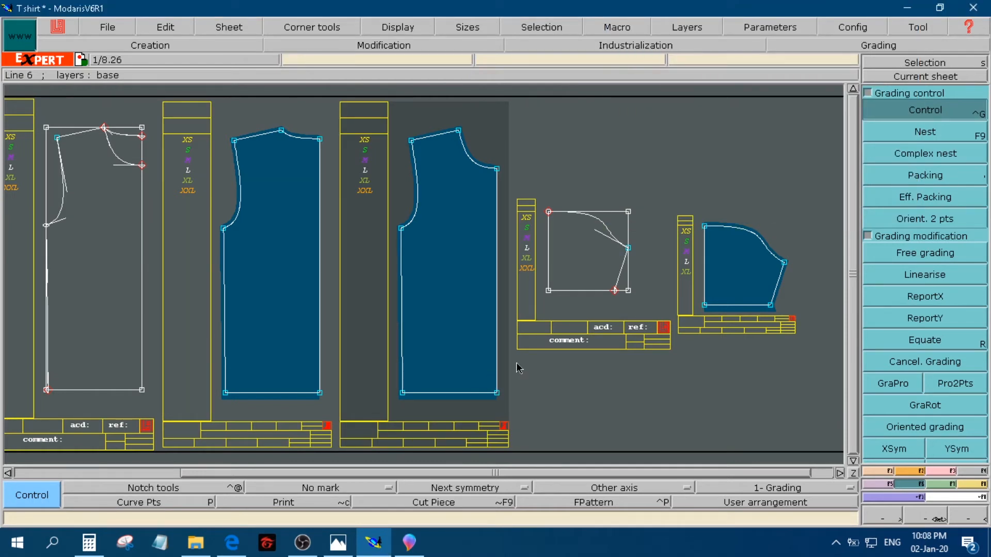
# - Display the nest of sizes XS, L and XXL on the front piece and activate the Selection tool
pyautogui.click(513, 394)
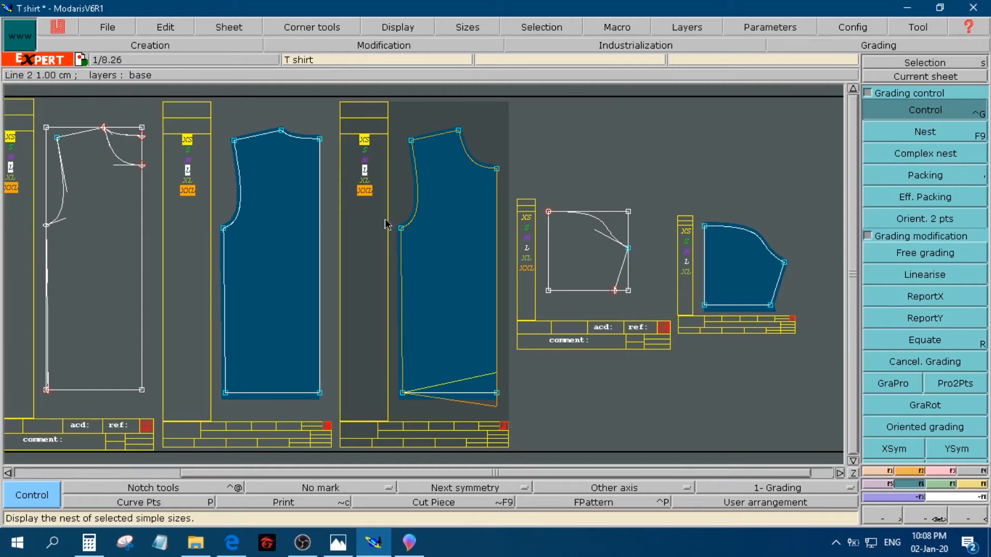
pyautogui.press('s')
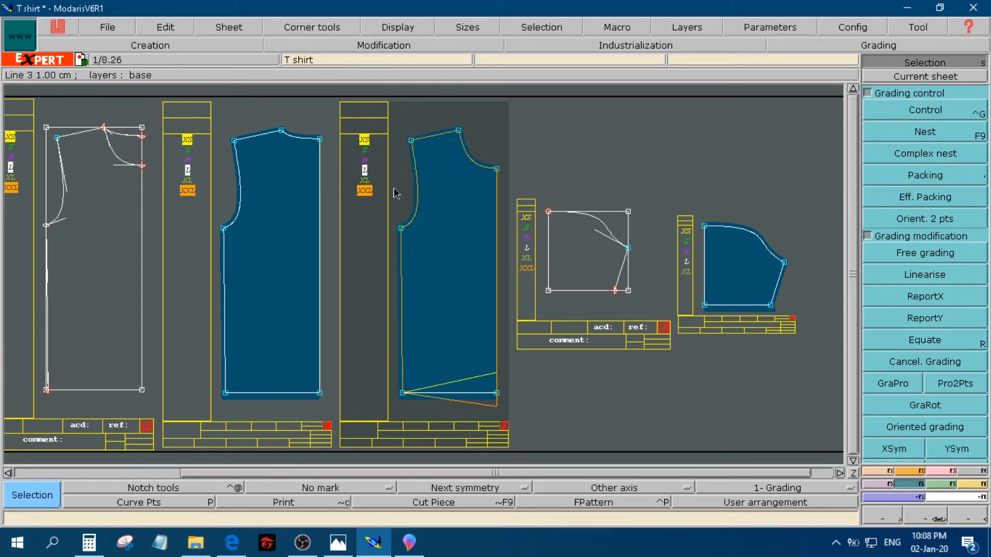
# - Select all sizes from XS to XXL, display their nest on the front piece, and inspect the graded hem up close
pyautogui.moveTo(351, 207); pyautogui.dragTo(375, 129)
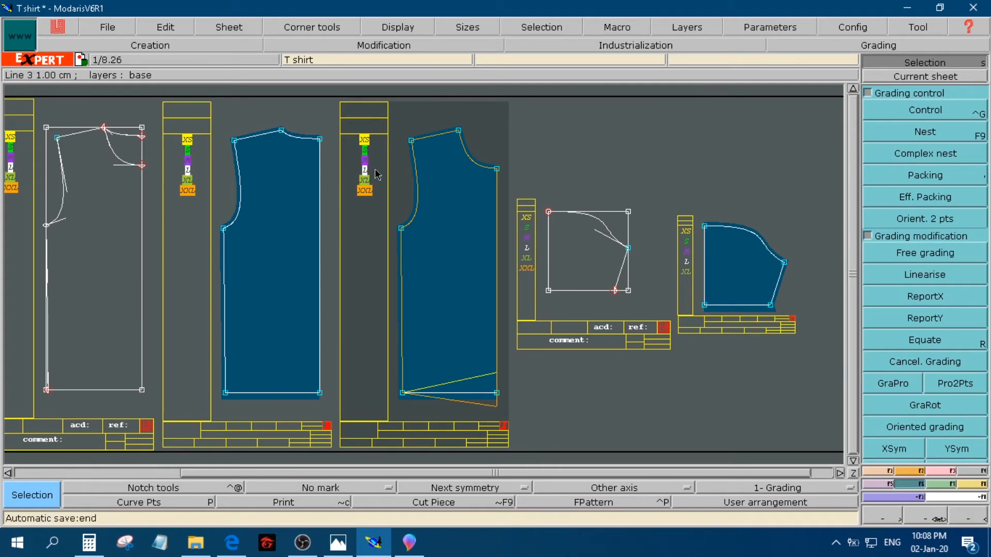
pyautogui.press('F9')
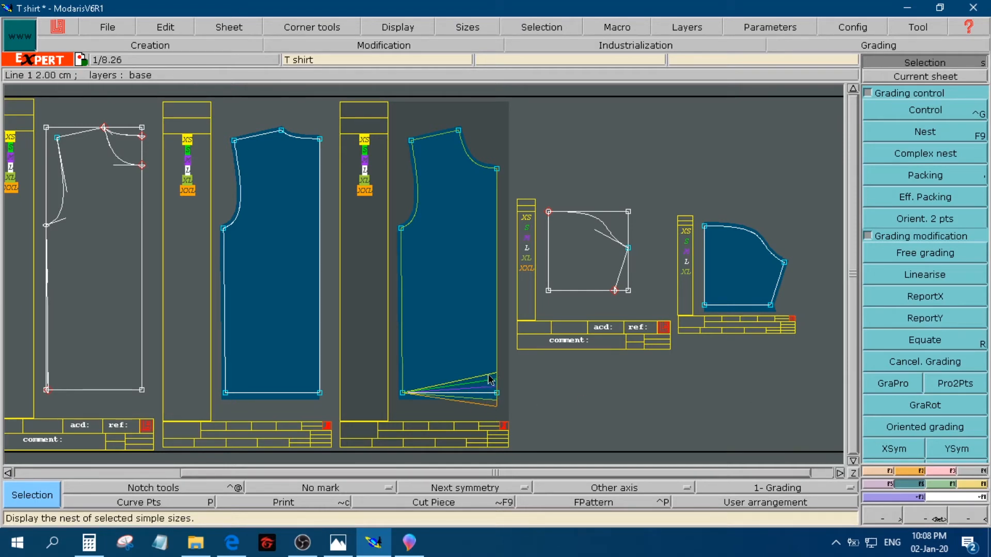
pyautogui.click(921, 520)
pyautogui.moveTo(390, 350); pyautogui.dragTo(524, 441)
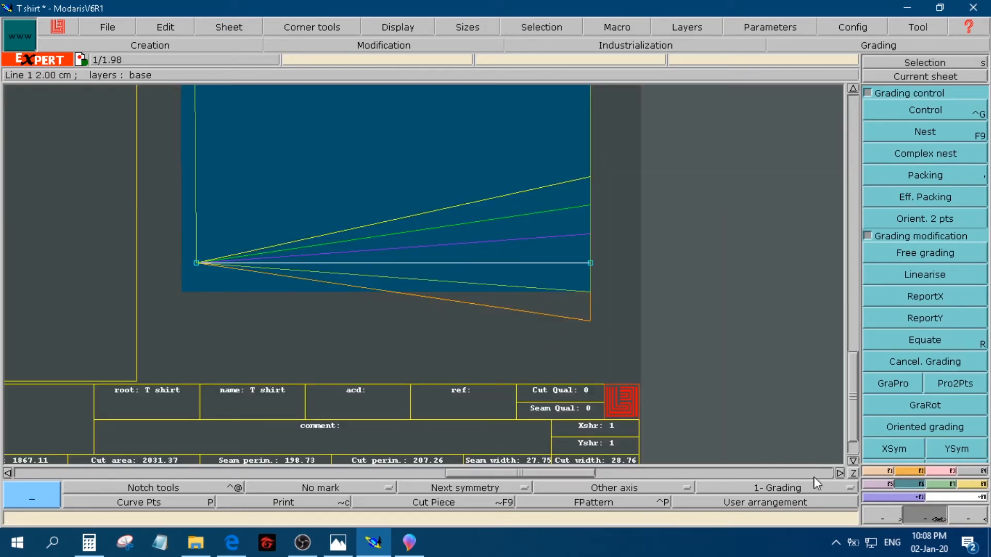
pyautogui.click(852, 472)
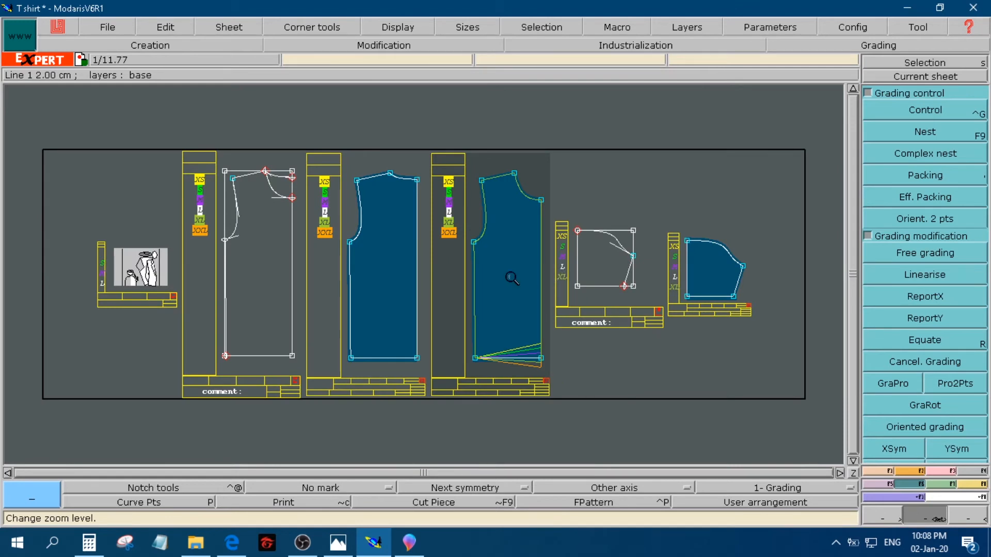
pyautogui.click(494, 254)
pyautogui.moveTo(347, 125); pyautogui.dragTo(507, 418)
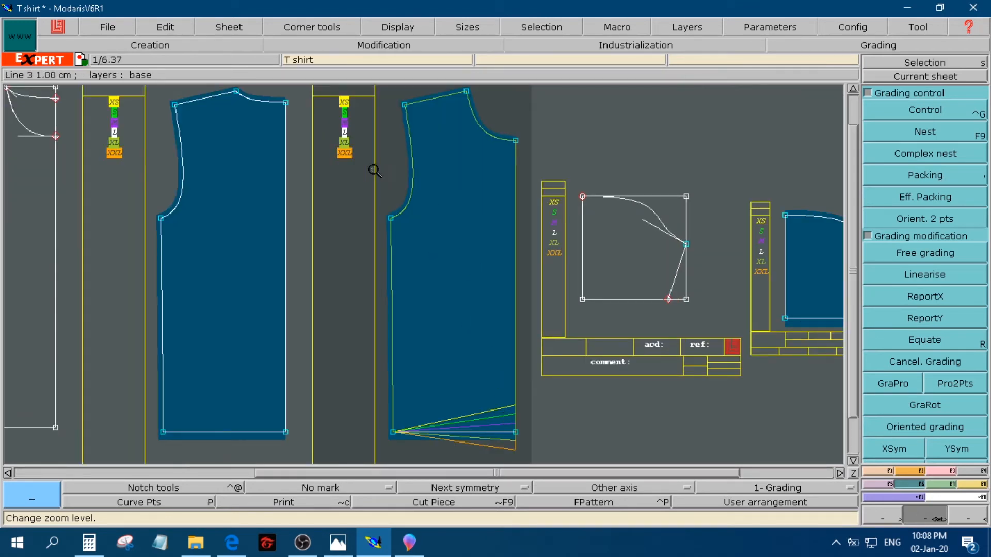
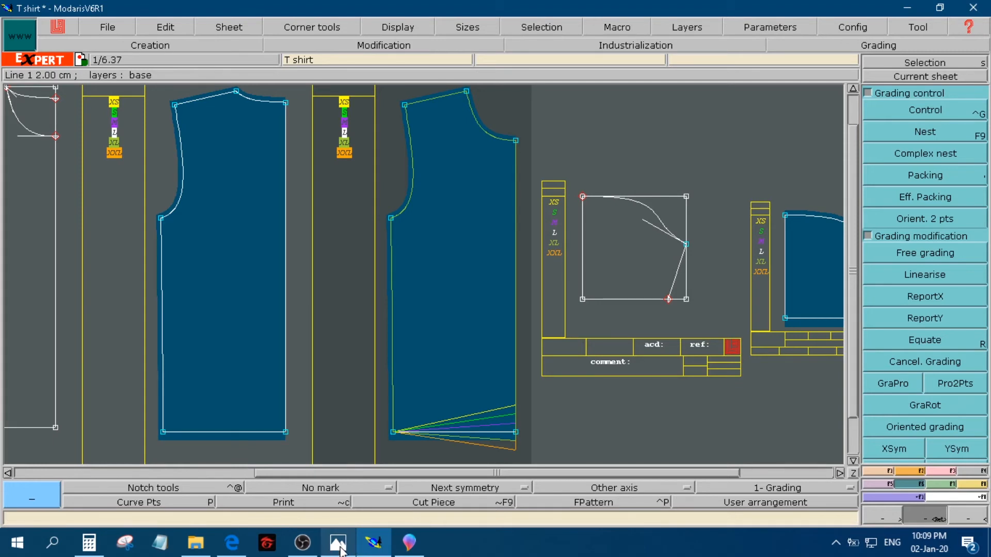
# - Try grading the front piece's side-seam hem point directly with a ddy increment of -2 for every size step
pyautogui.click(920, 110)
pyautogui.click(396, 434)
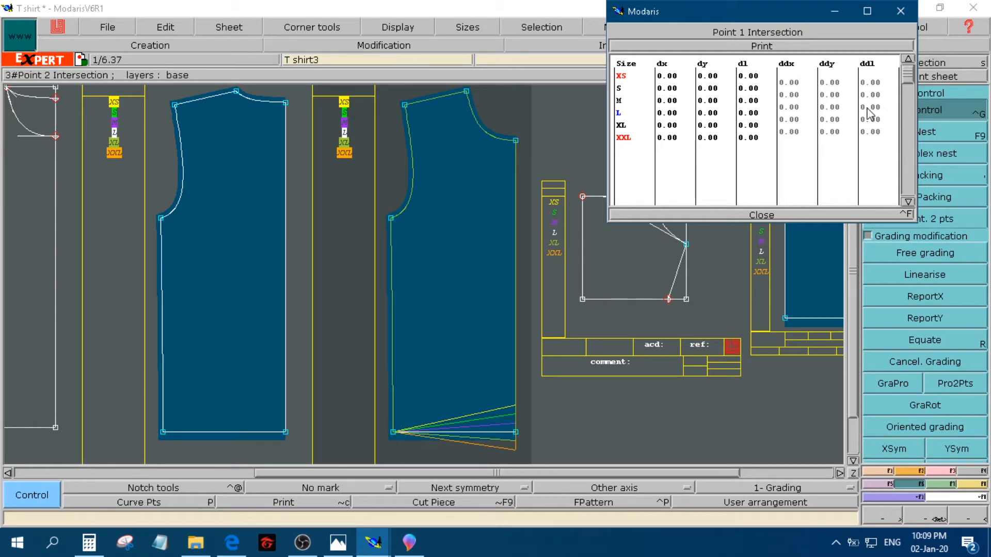
pyautogui.moveTo(825, 83); pyautogui.dragTo(840, 132)
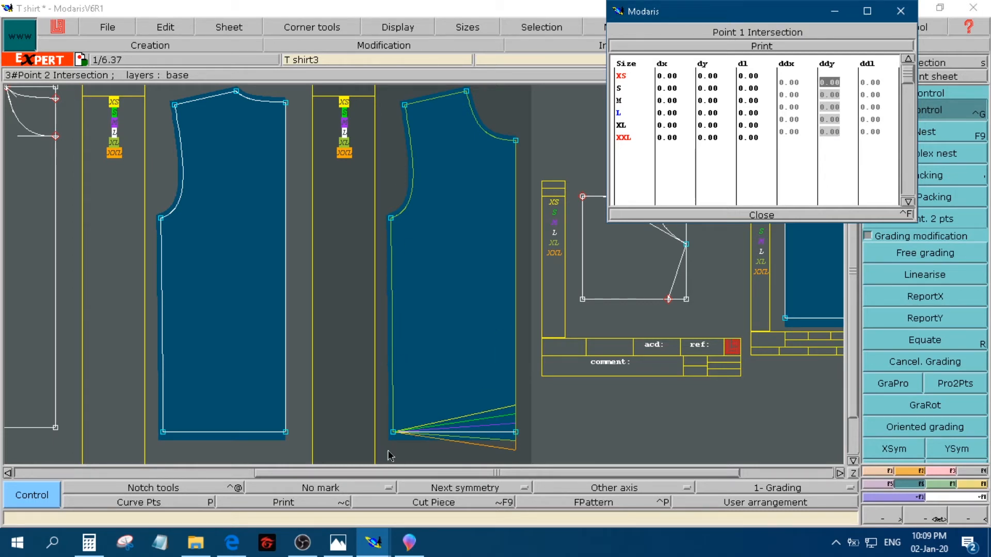
pyautogui.write('-2')
pyautogui.press('Return')
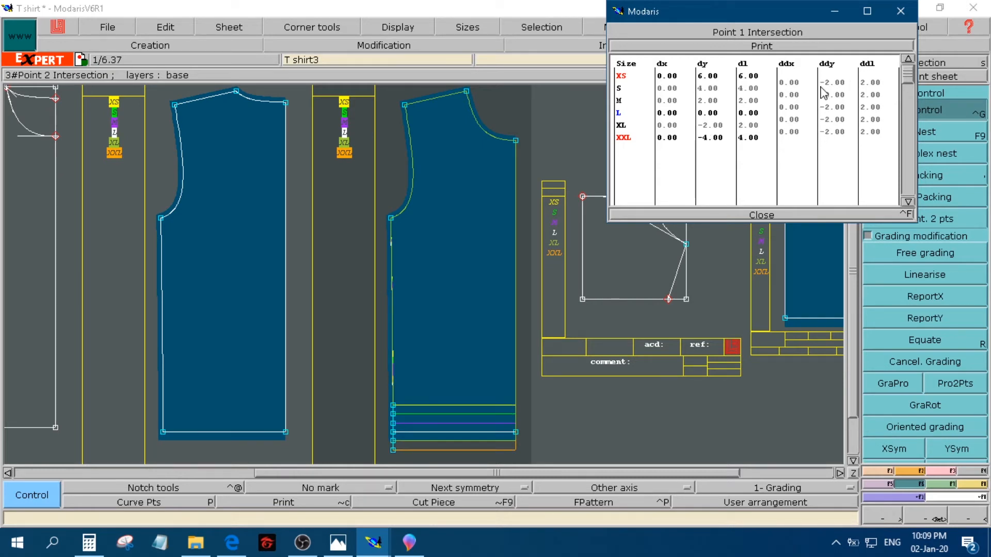
pyautogui.click(760, 215)
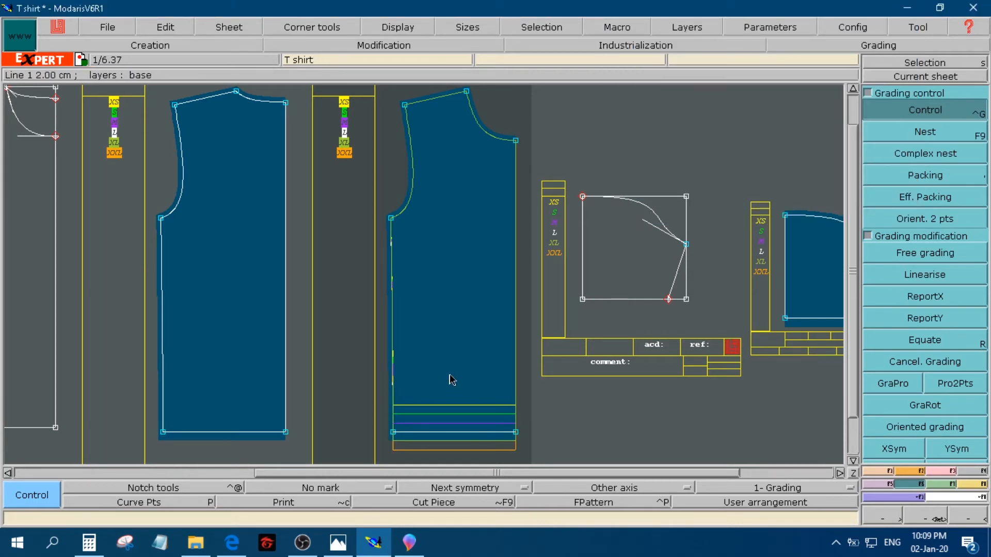
pyautogui.hotkey('ctrl', 'z')
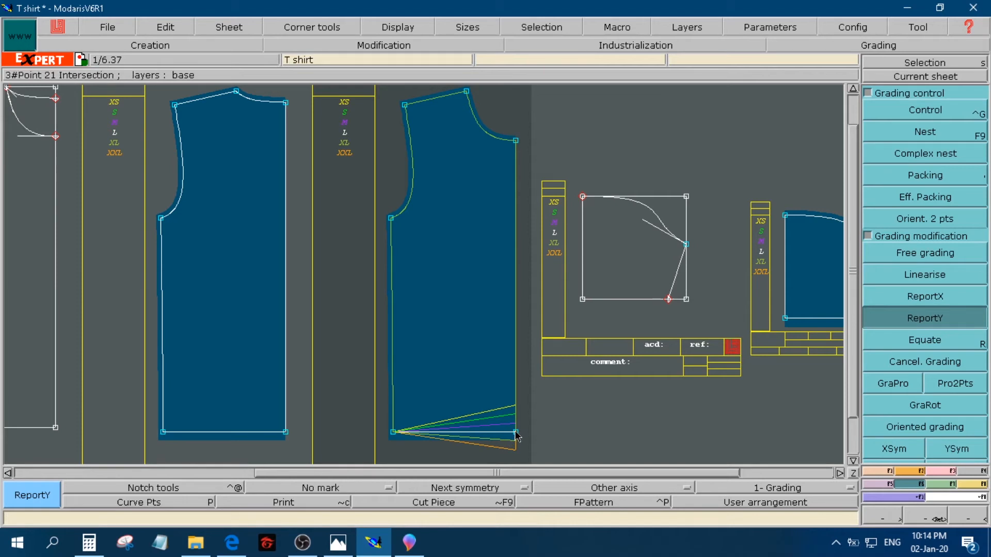
# - Copy the centre-front hem point's vertical grading to the side-seam hem point with ReportY, and open that point's grading table
pyautogui.click(393, 433)
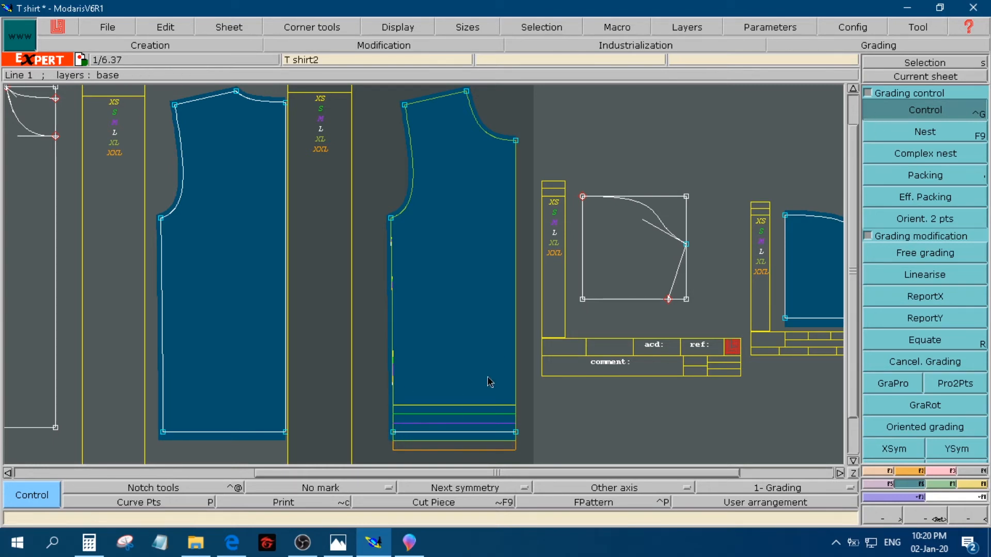
pyautogui.click(393, 434)
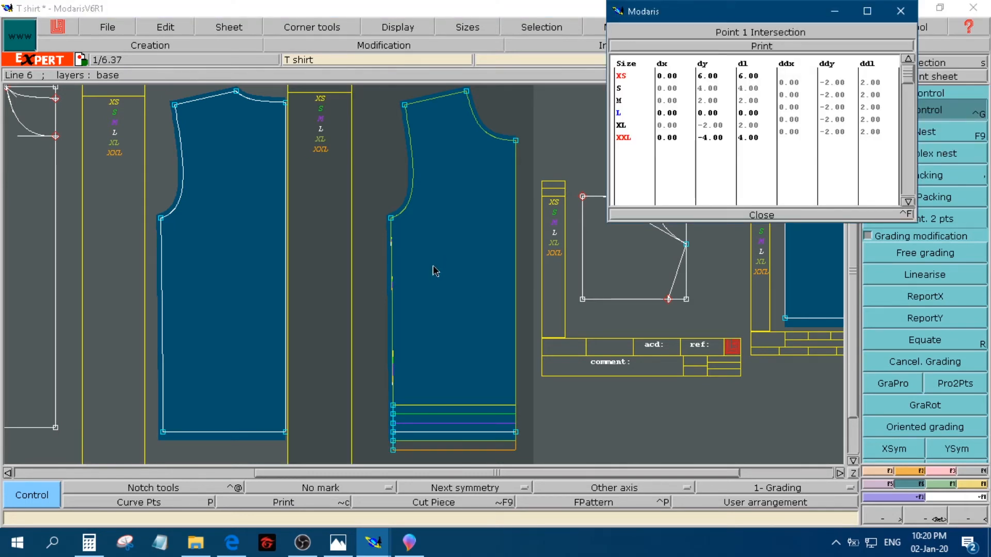
# - Switch to Photos to compare the 1/2 bottom measurement across sizes in Measurement.jpg, and return to the Modaris grading table
pyautogui.click(349, 547)
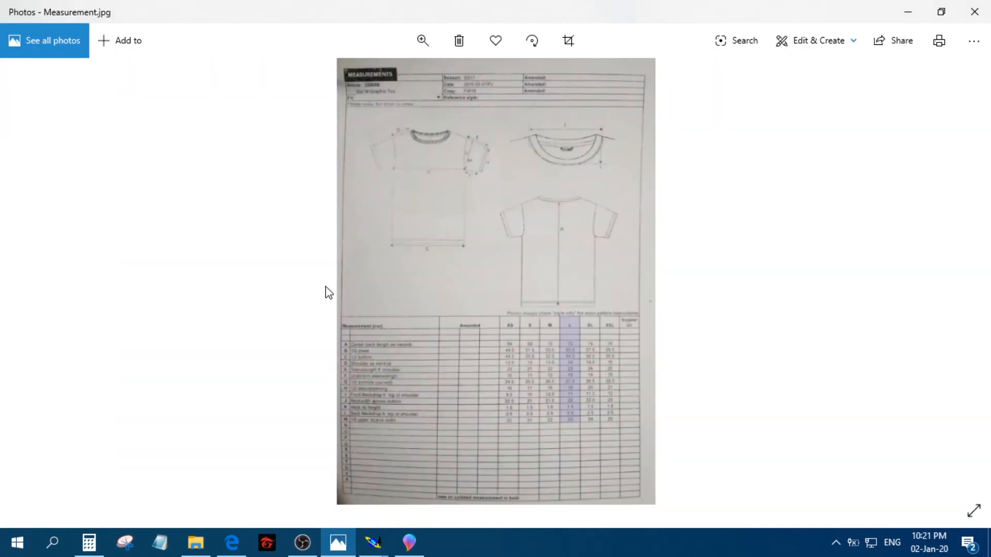
pyautogui.scroll(3, 468, 398)
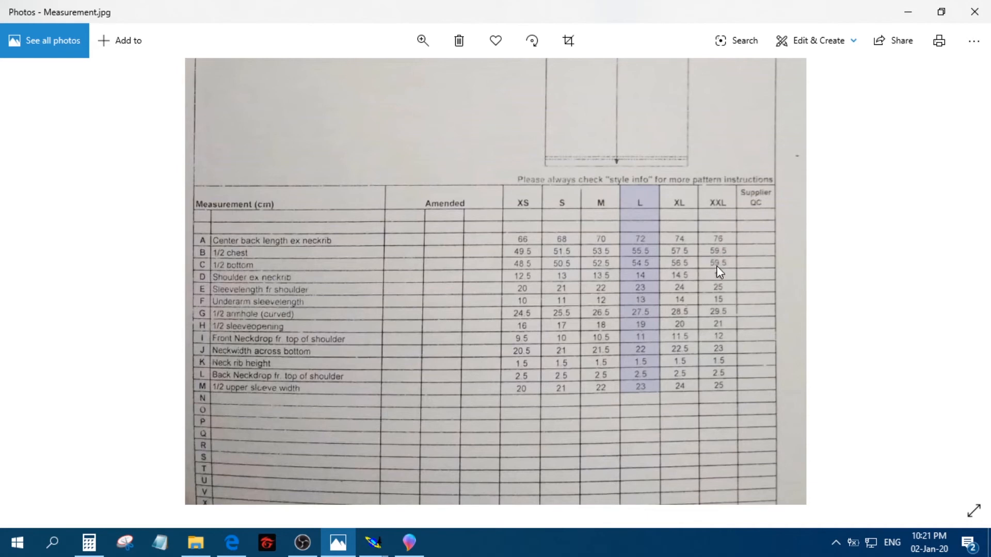
pyautogui.keyDown('ctrl'); pyautogui.scroll(1, 684, 264); pyautogui.keyUp('ctrl')
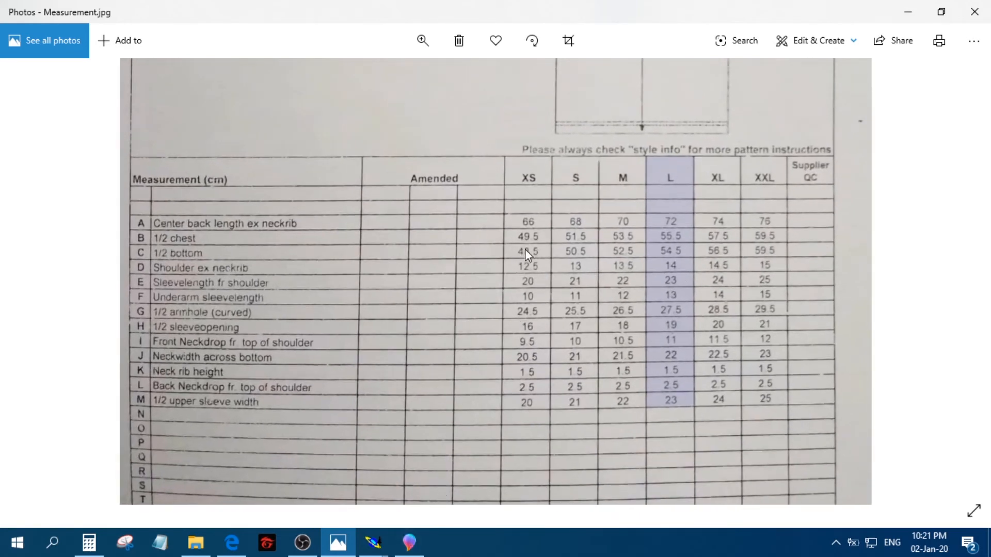
pyautogui.moveTo(374, 542)
pyautogui.click(355, 520)
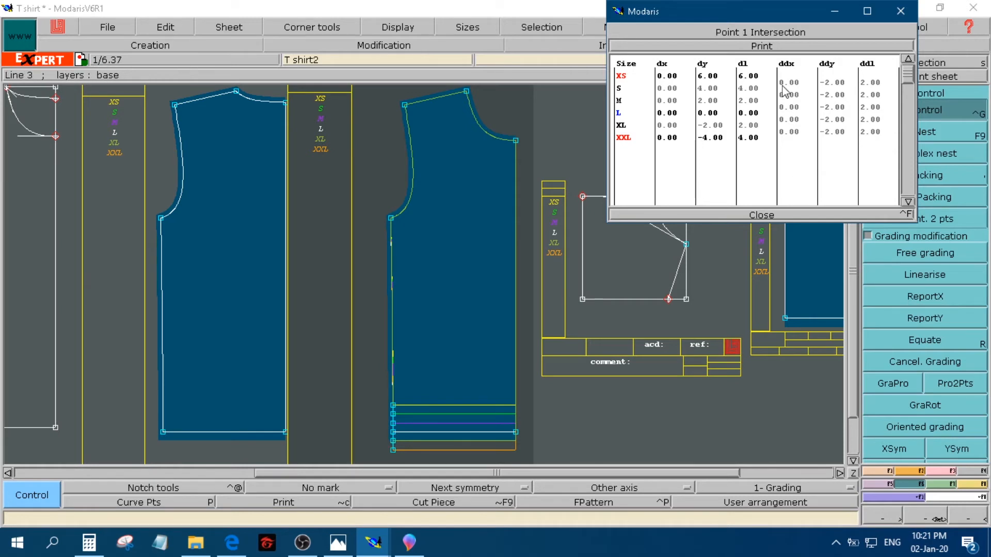
# - Set the ddx increment to -1 for the four size steps from XS to XL of the side-seam hem point
pyautogui.click(785, 103)
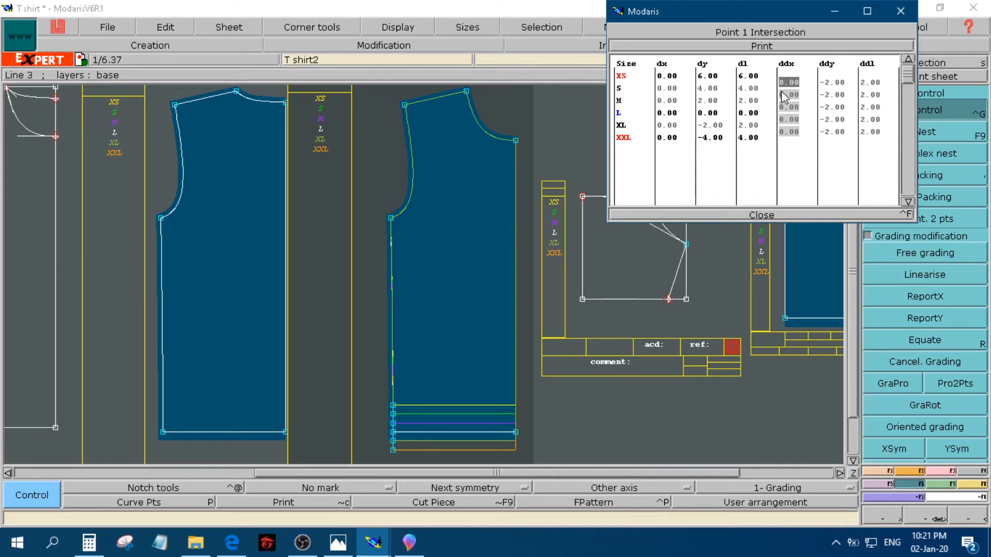
pyautogui.click(787, 154)
pyautogui.moveTo(785, 83); pyautogui.dragTo(788, 120)
pyautogui.write('-1')
pyautogui.press('Return')
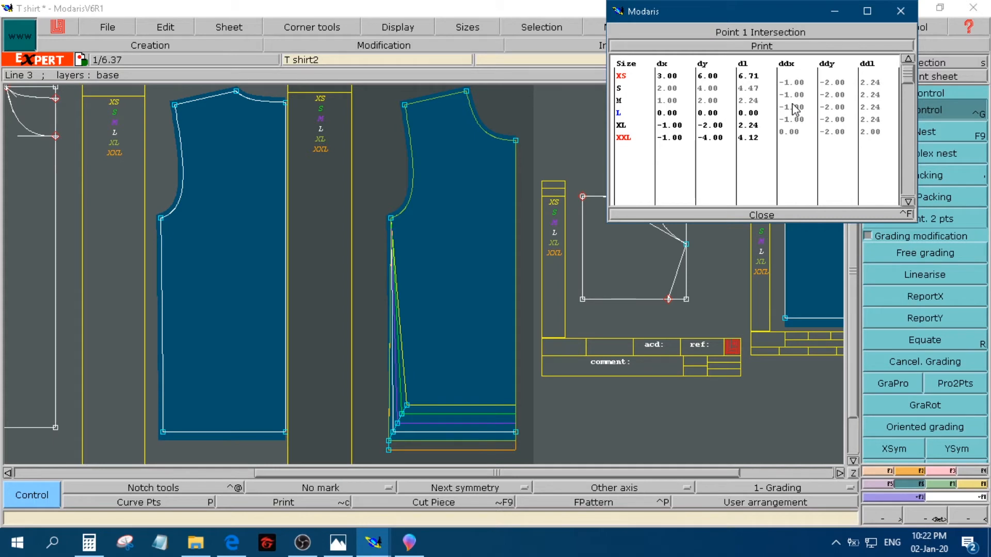
# - Check the XL to XXL bottom width in the chart, set that step's ddx to -1.5, and close the grading table
pyautogui.click(791, 133)
pyautogui.click(338, 542)
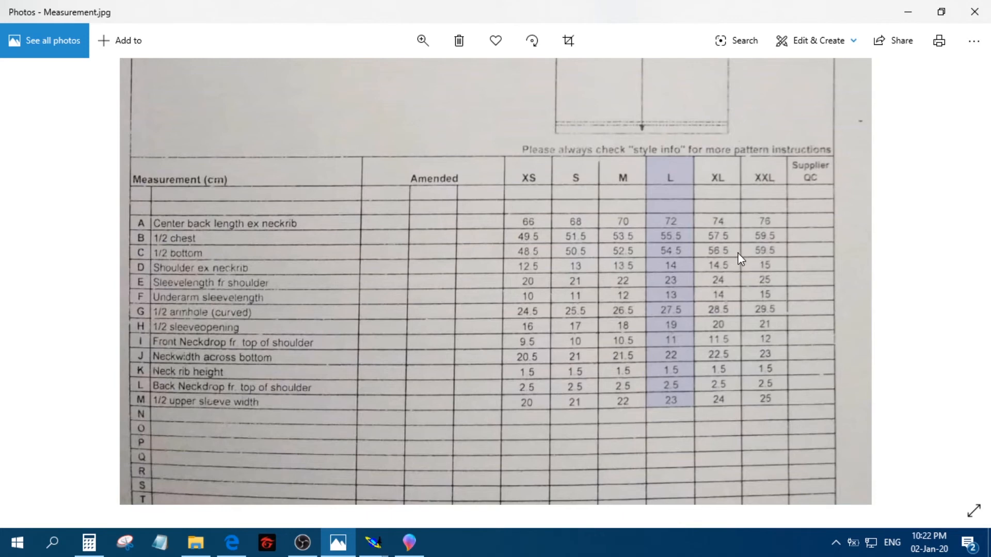
pyautogui.click(908, 11)
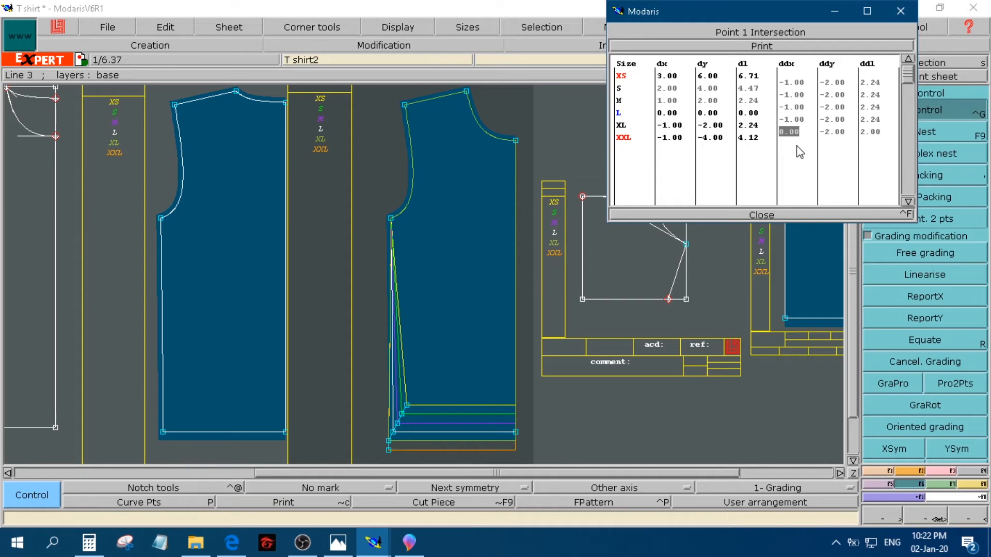
pyautogui.write('1.5')
pyautogui.press('Return')
pyautogui.press('Return')
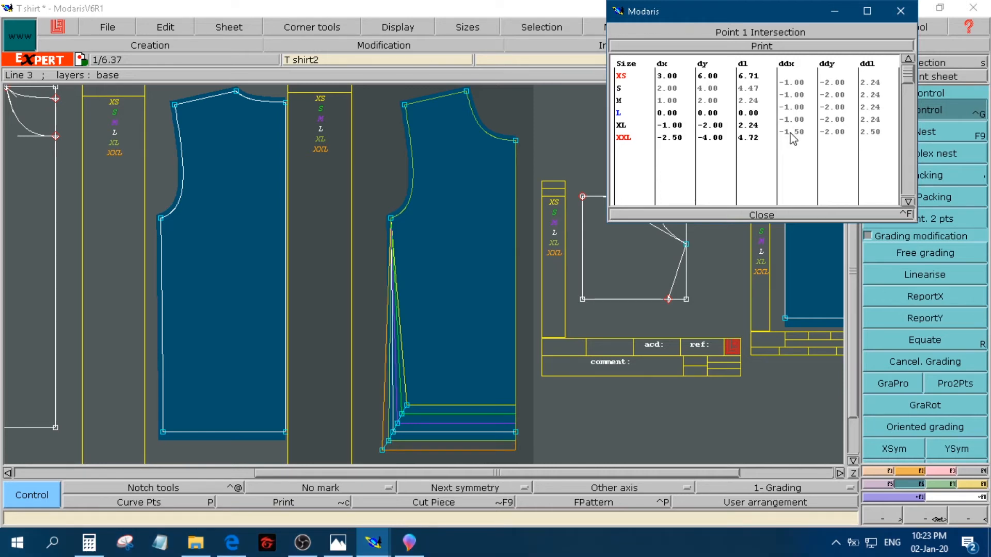
pyautogui.click(754, 215)
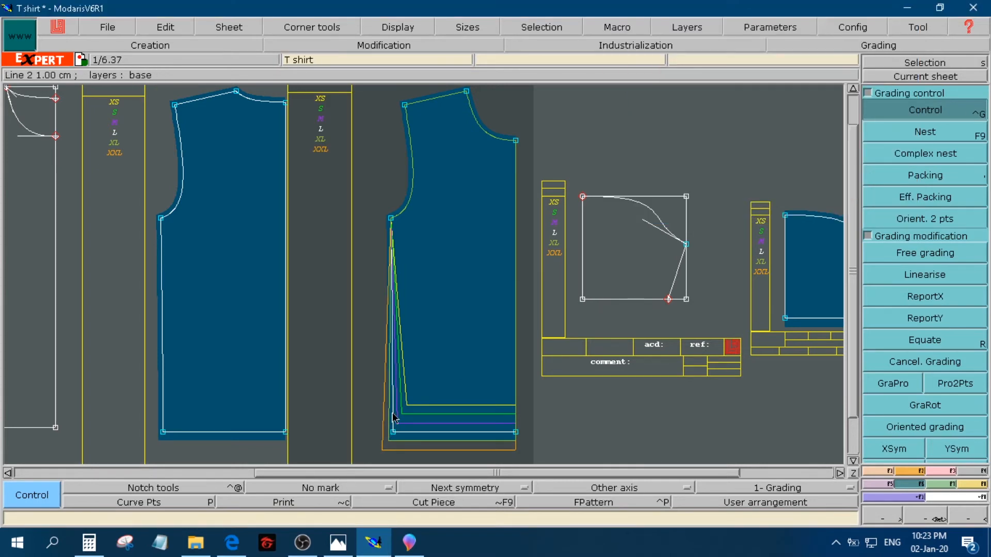
# - Open the front underarm point's grading table, compare the 1/2 chest measurements in Measurement.jpg in Photos, and return to Modaris
pyautogui.click(392, 221)
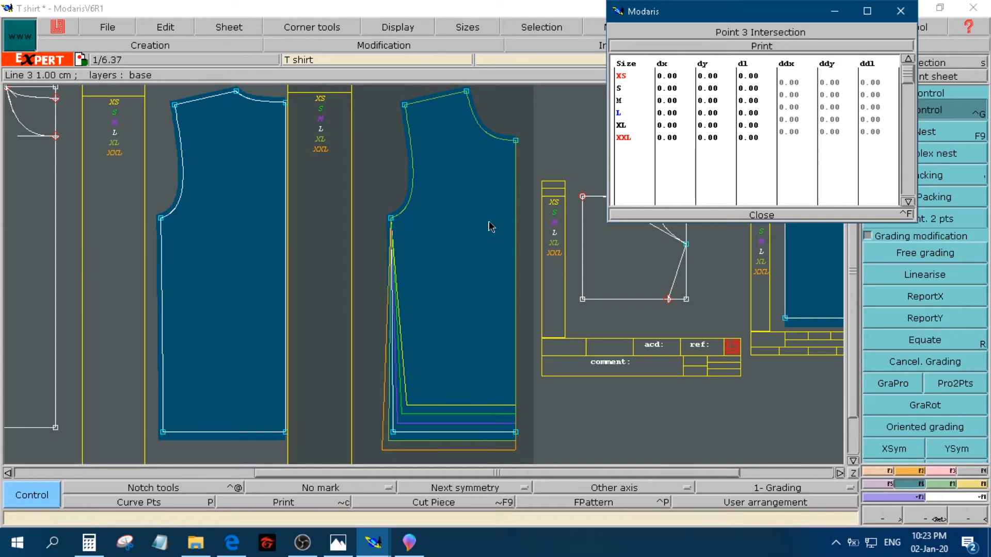
pyautogui.click(338, 543)
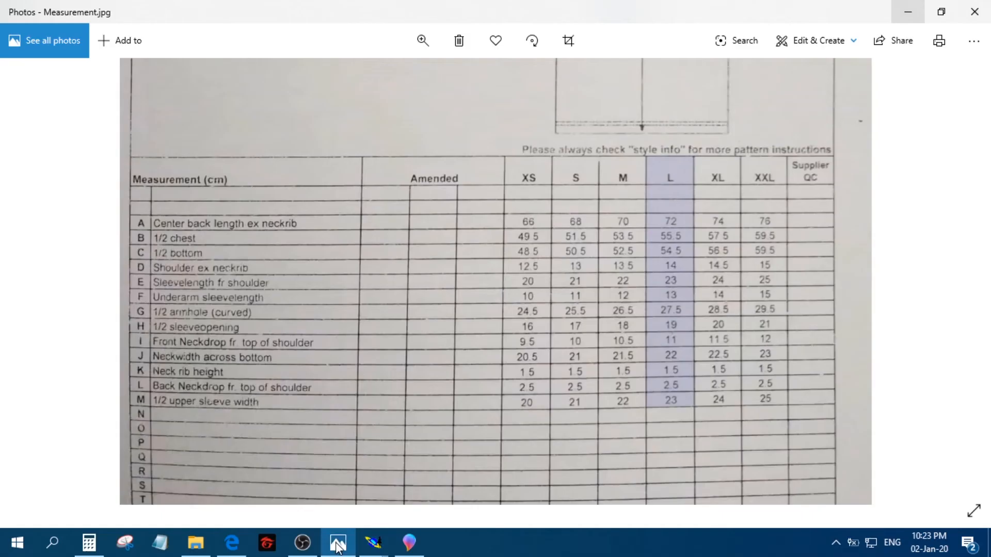
pyautogui.scroll(-3, 178, 238)
pyautogui.scroll(3, 419, 371)
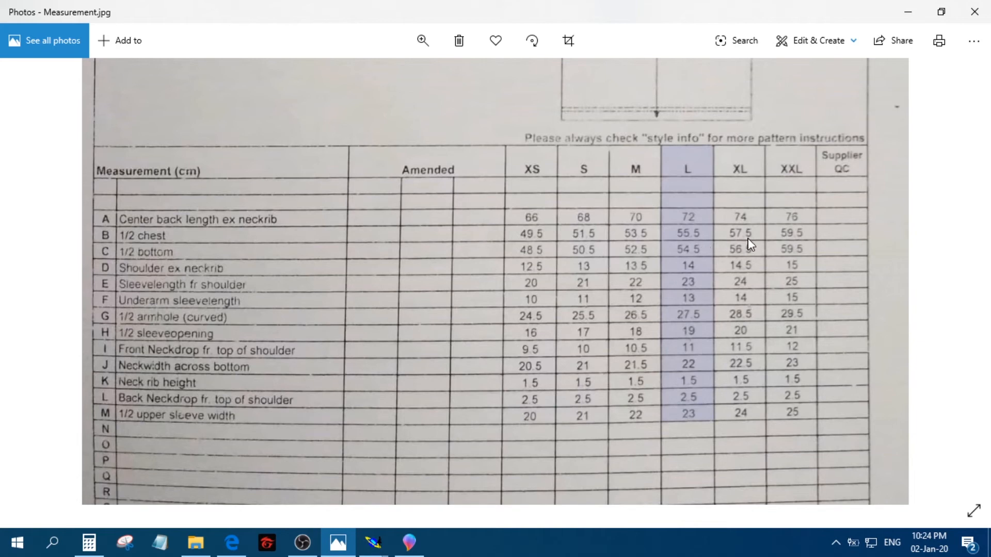
pyautogui.click(382, 550)
pyautogui.click(373, 497)
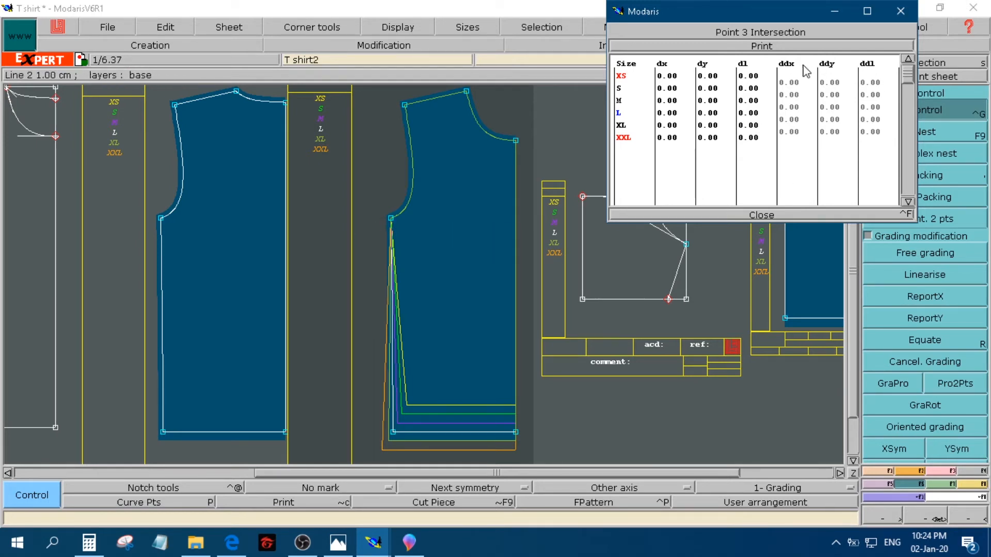
# - Set the ddx increment to -1 for every size step of the front underarm point, and close the grading table
pyautogui.moveTo(788, 82); pyautogui.dragTo(793, 133)
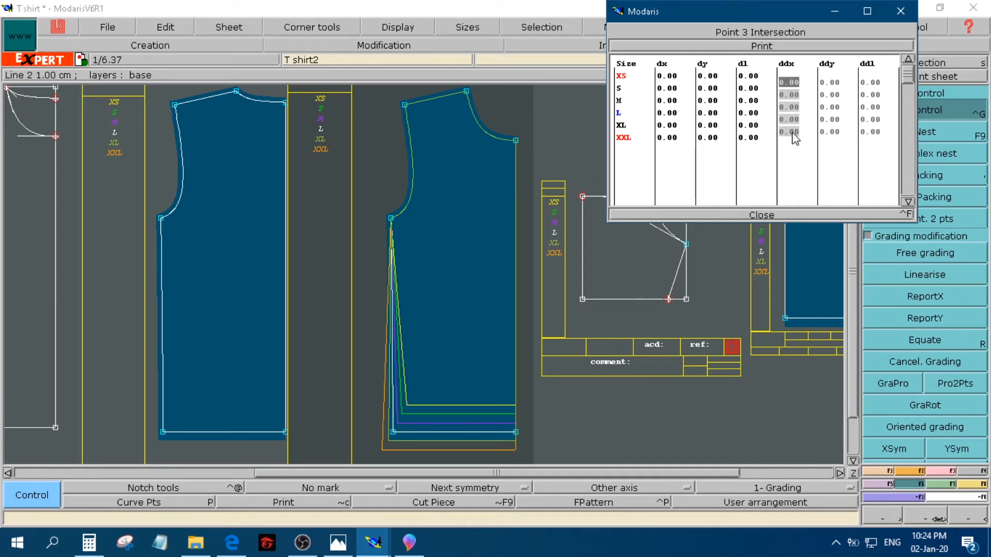
pyautogui.write('-1')
pyautogui.press('Return')
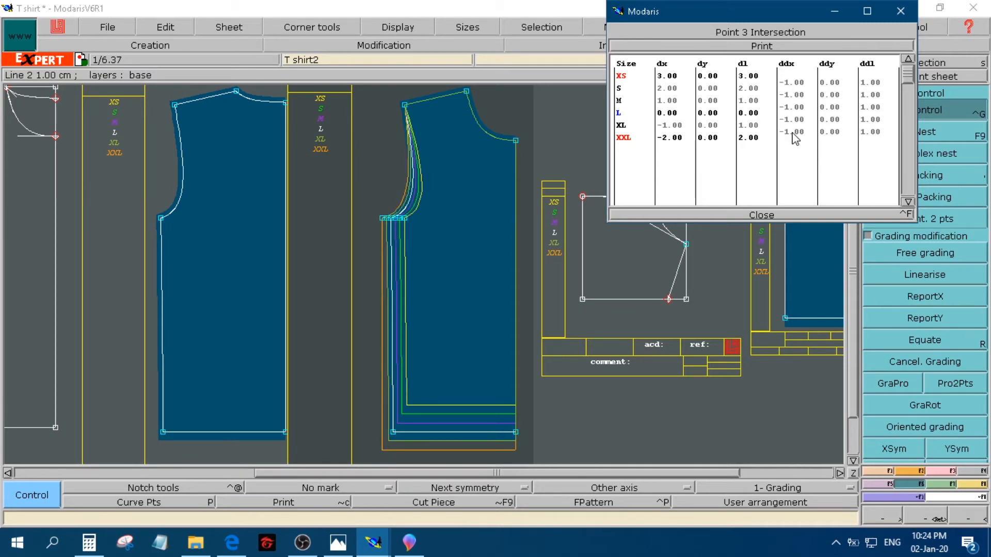
pyautogui.click(745, 215)
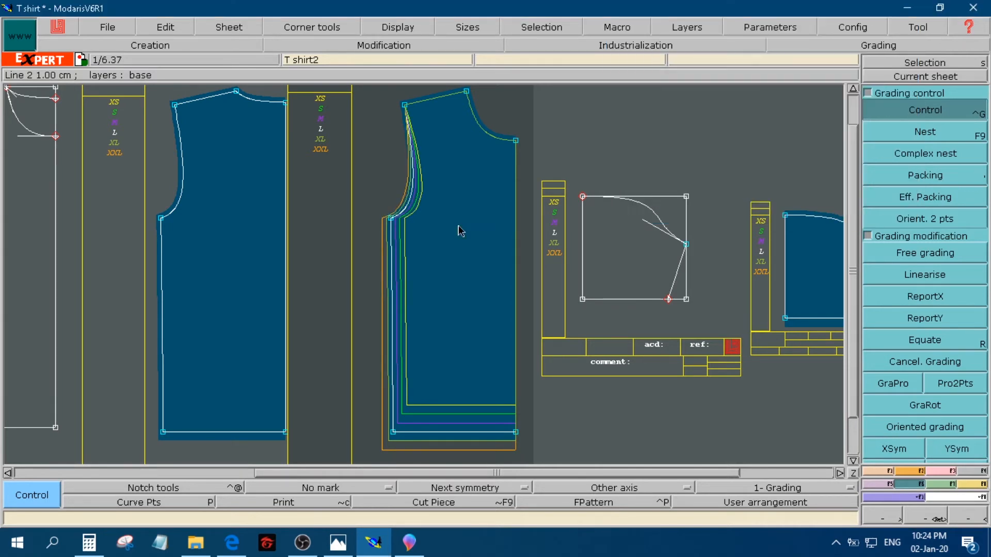
# - Check the shoulder measurements in Measurement.jpg and set the ddx increment to -0.5 for every size step of the front's outer shoulder point
pyautogui.click(405, 109)
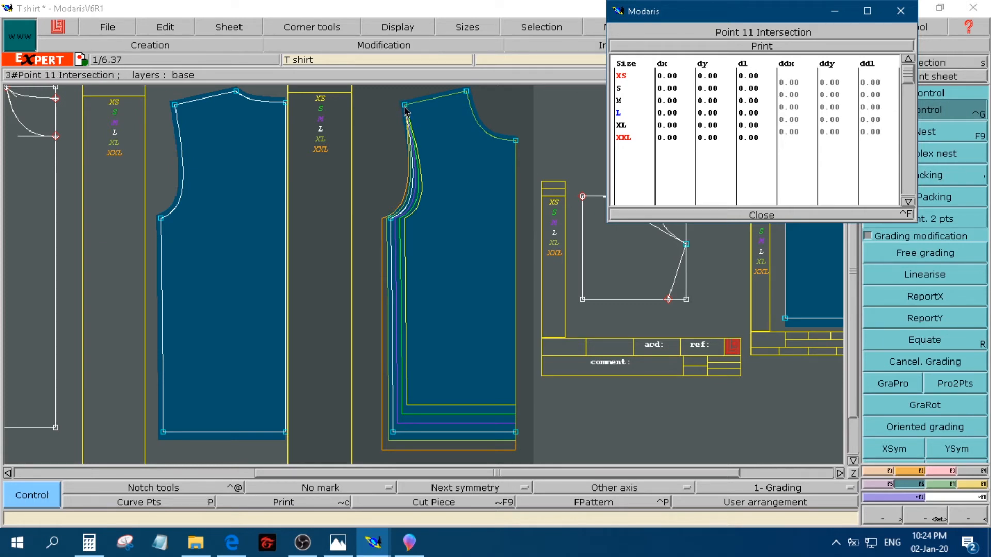
pyautogui.moveTo(789, 82); pyautogui.dragTo(794, 136)
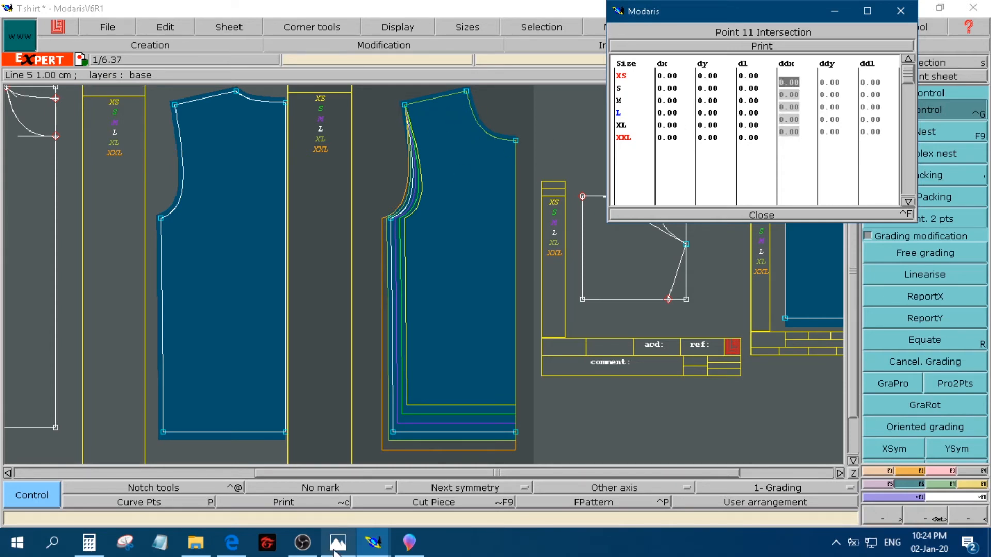
pyautogui.click(336, 550)
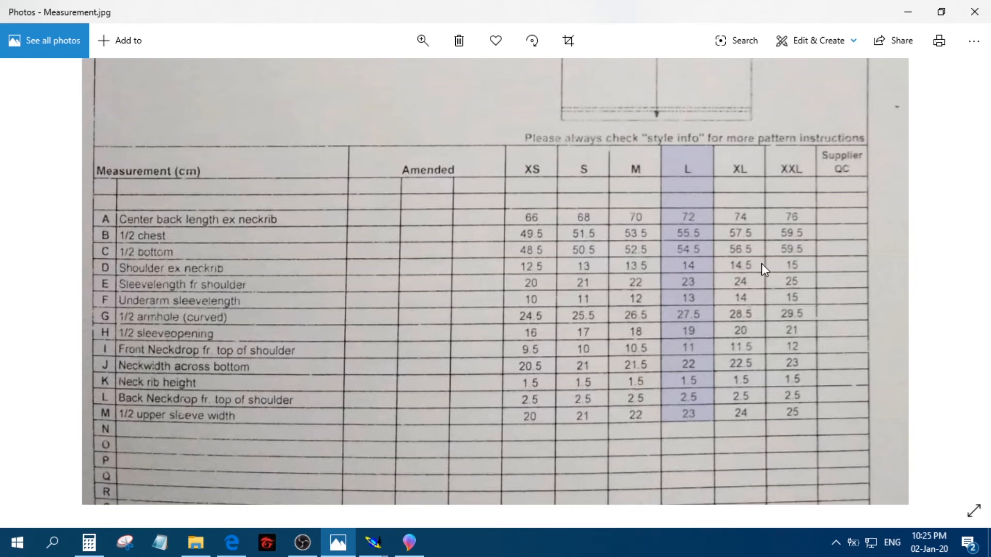
pyautogui.moveTo(373, 542)
pyautogui.click(357, 504)
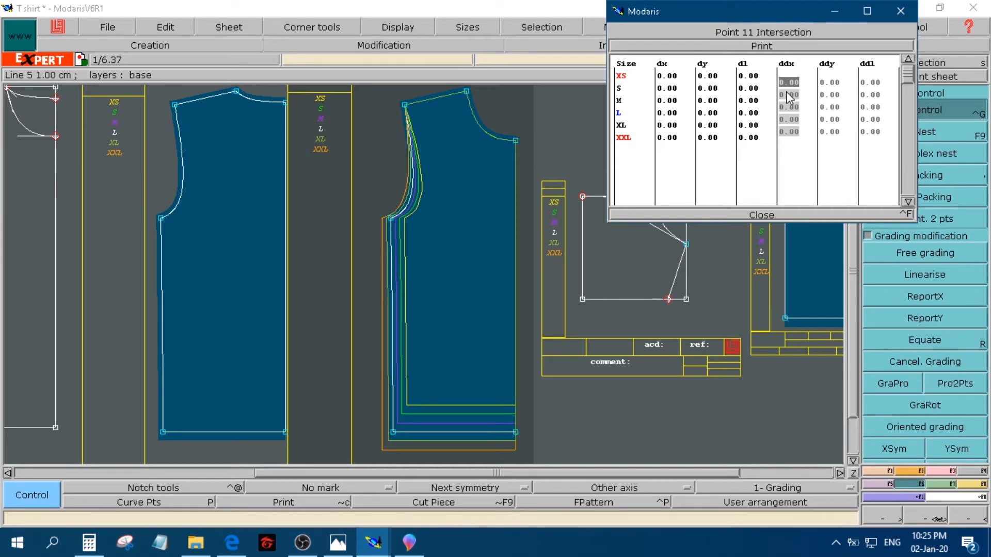
pyautogui.write('-.5')
pyautogui.press('Return')
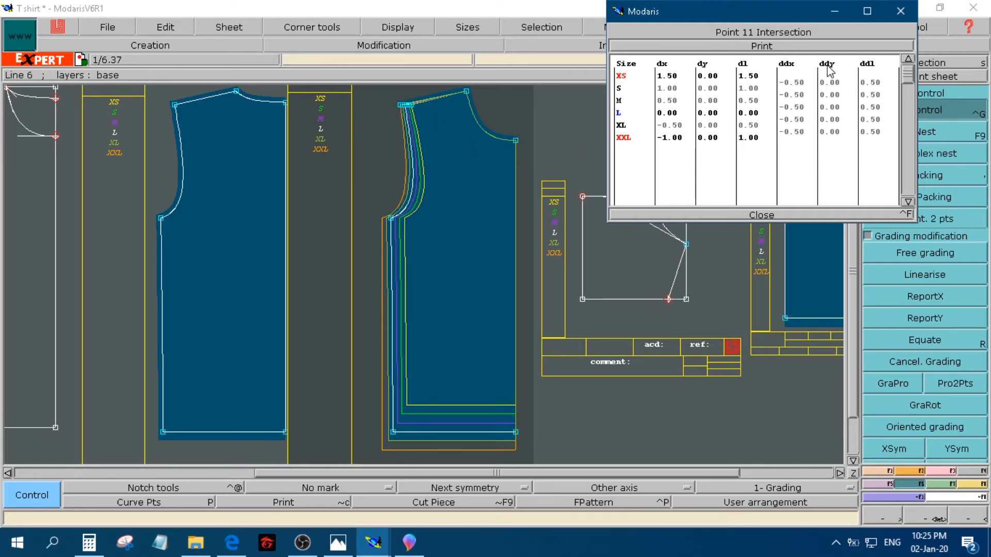
# - Check the measurements in Measurement.jpg and set the ddy increment to 1 for every size step of the front's outer shoulder point
pyautogui.moveTo(827, 91); pyautogui.dragTo(837, 134)
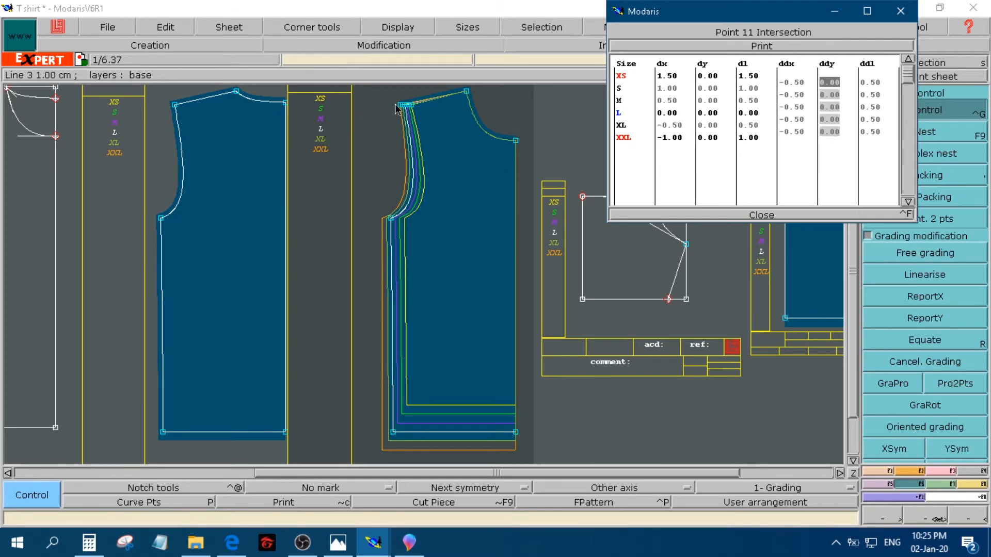
pyautogui.click(348, 543)
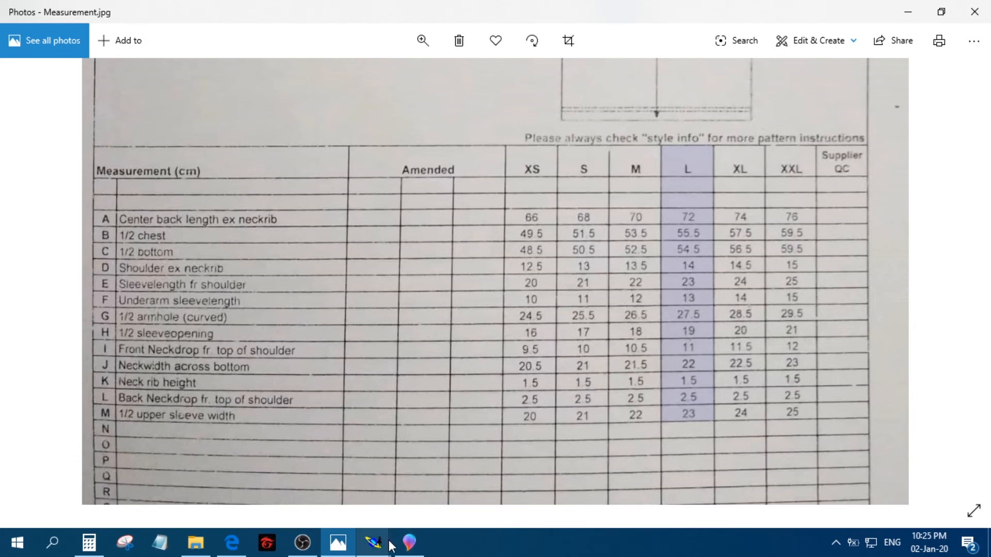
pyautogui.moveTo(373, 542)
pyautogui.click(342, 491)
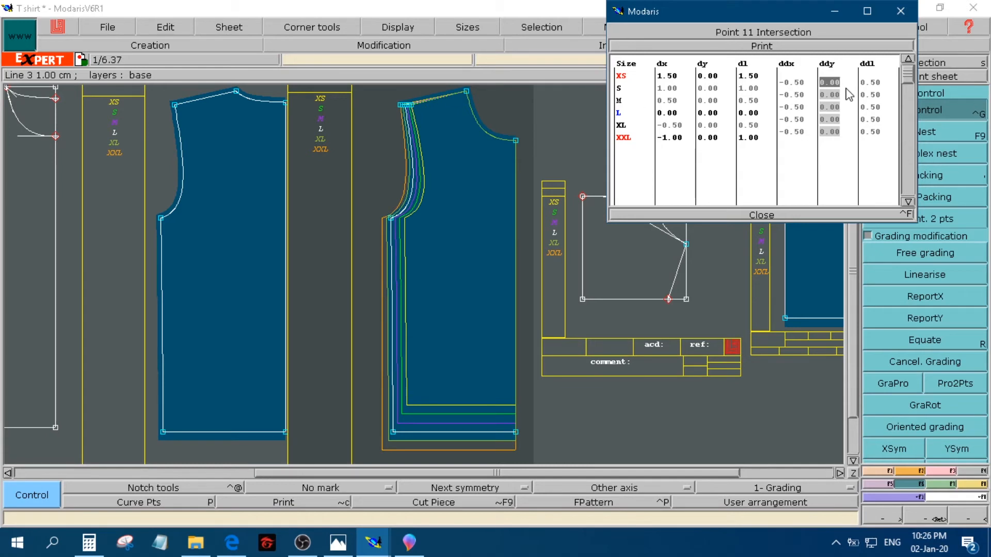
pyautogui.write('1')
pyautogui.press('Return')
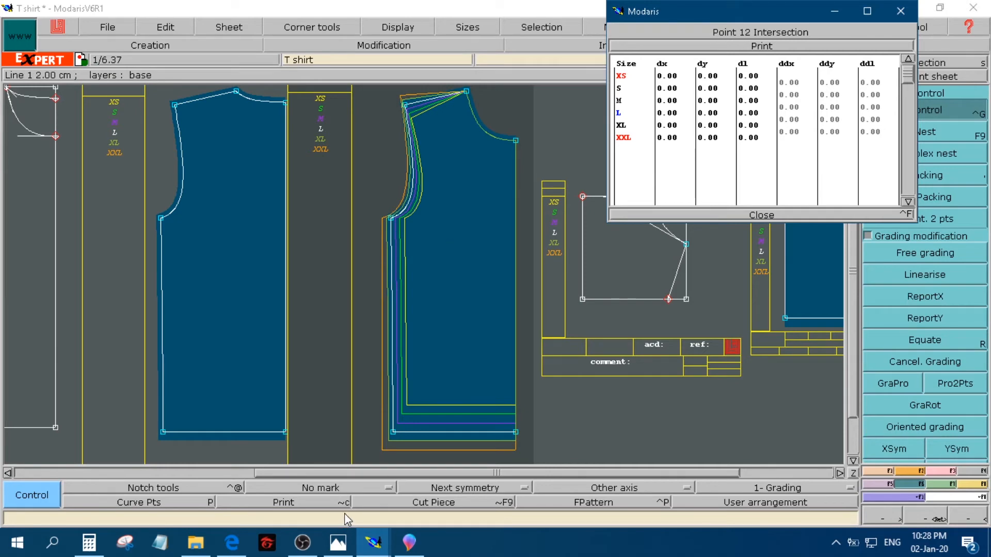
# - Examine the garment diagrams and the neck width row for all sizes in Measurement.jpg in Photos, and return to Modaris
pyautogui.click(344, 545)
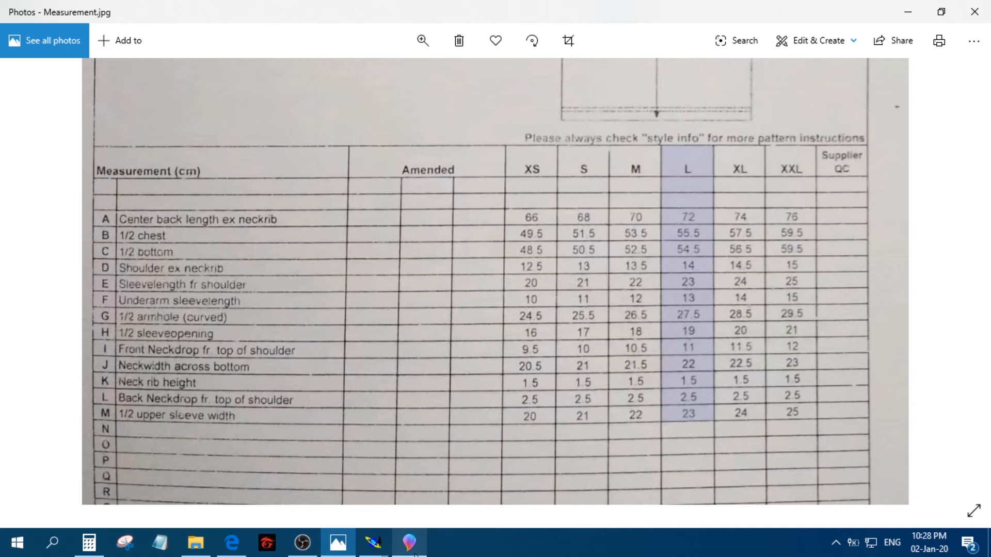
pyautogui.scroll(1, 466, 419)
pyautogui.moveTo(467, 93)
pyautogui.mouseDown()
pyautogui.moveTo(466, 387)
pyautogui.moveTo(447, 549)
pyautogui.mouseUp()
pyautogui.moveTo(421, 445); pyautogui.dragTo(414, 411)
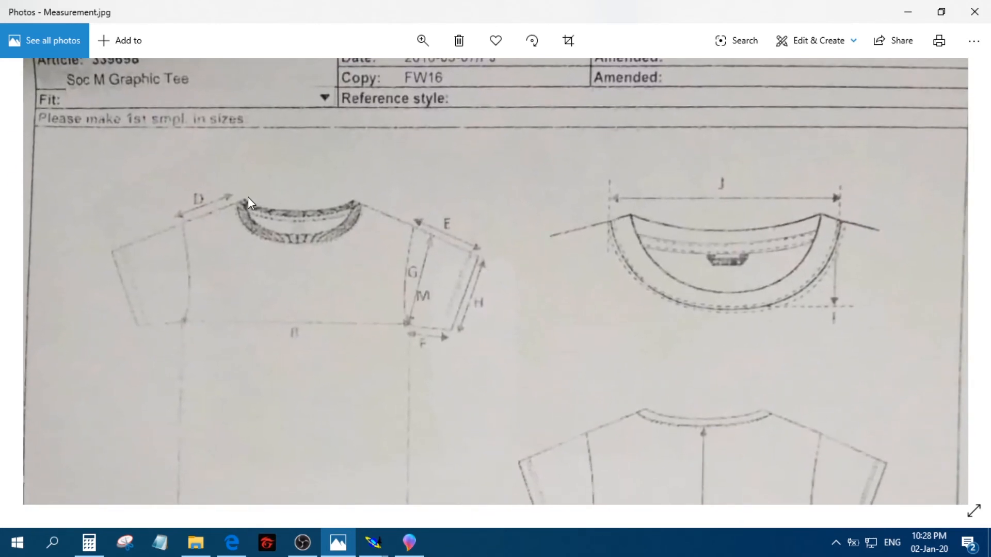
pyautogui.moveTo(707, 239); pyautogui.dragTo(715, 98)
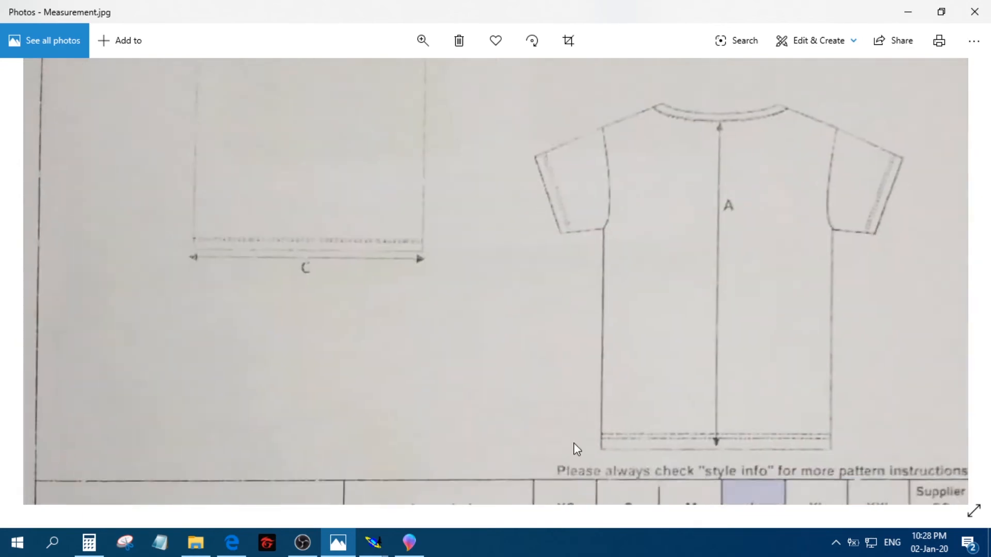
pyautogui.moveTo(575, 442); pyautogui.dragTo(550, 303)
pyautogui.moveTo(560, 351); pyautogui.dragTo(596, 445)
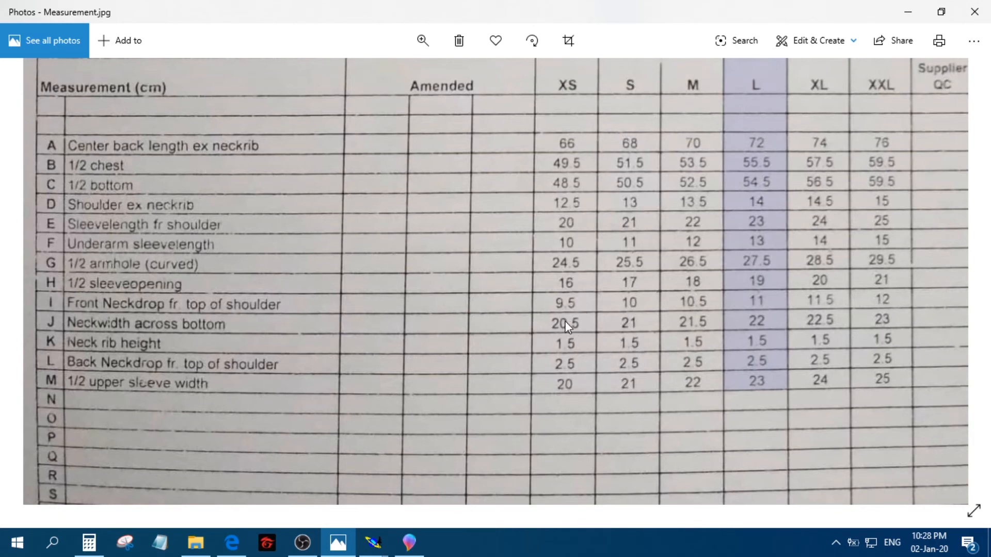
pyautogui.click(373, 542)
pyautogui.click(454, 474)
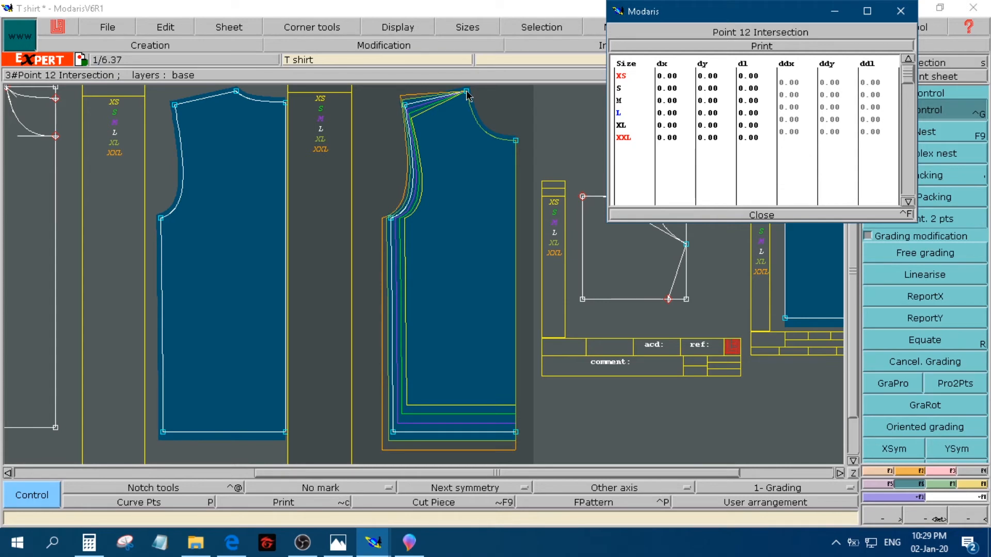
# - Set the ddx increment to -0.75 for every size step of the front's neck-side shoulder point, close the table, and inspect the graded neckline
pyautogui.moveTo(787, 82); pyautogui.dragTo(793, 129)
pyautogui.write('-.75')
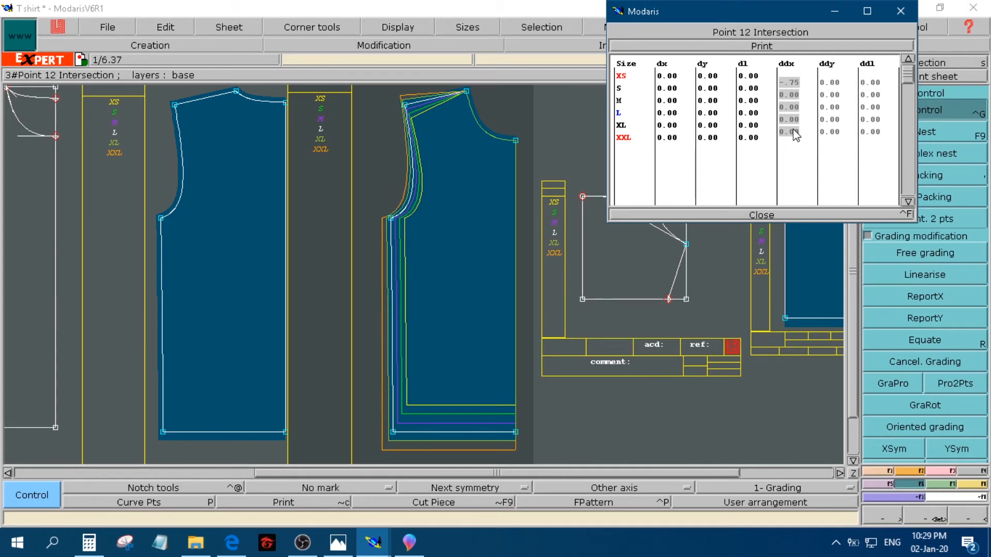
pyautogui.press('Return')
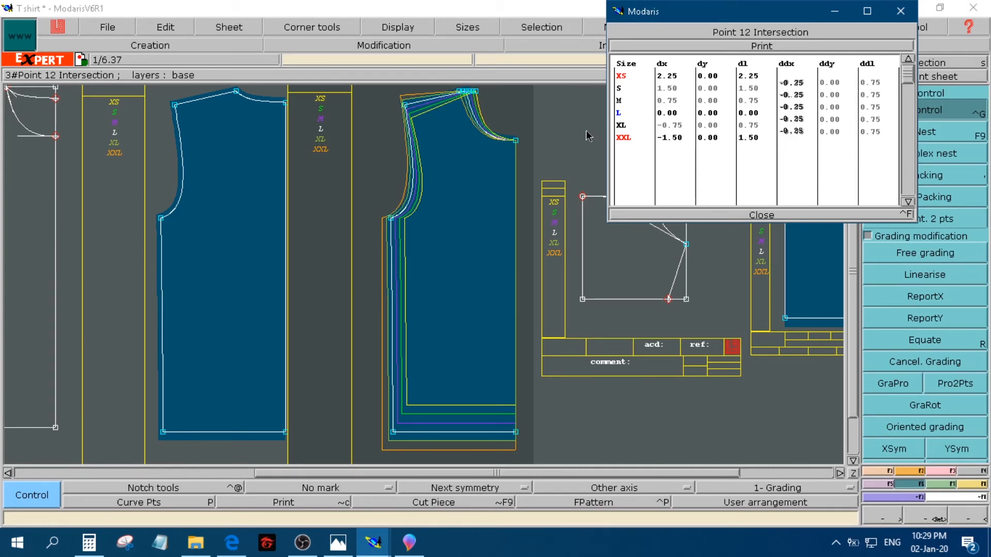
pyautogui.click(764, 215)
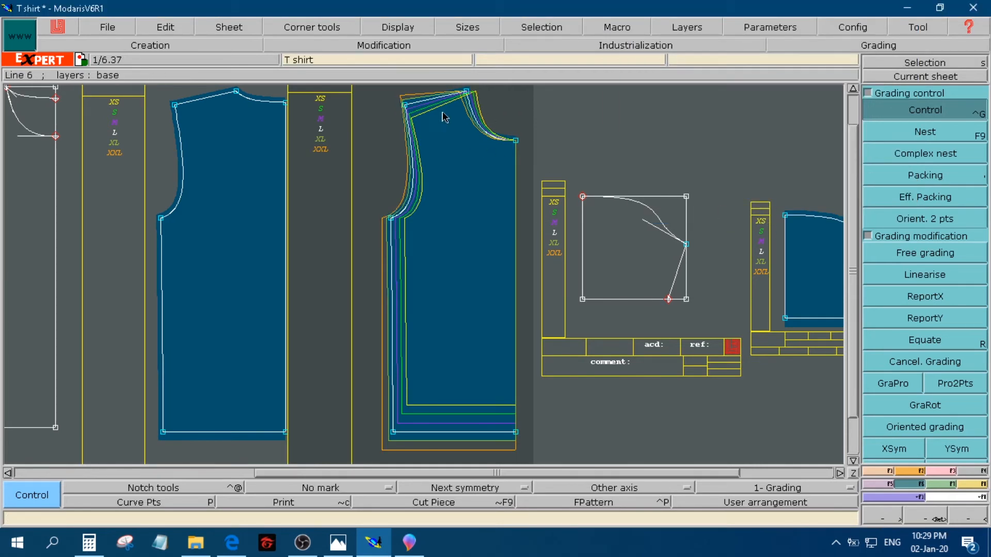
pyautogui.click(937, 519)
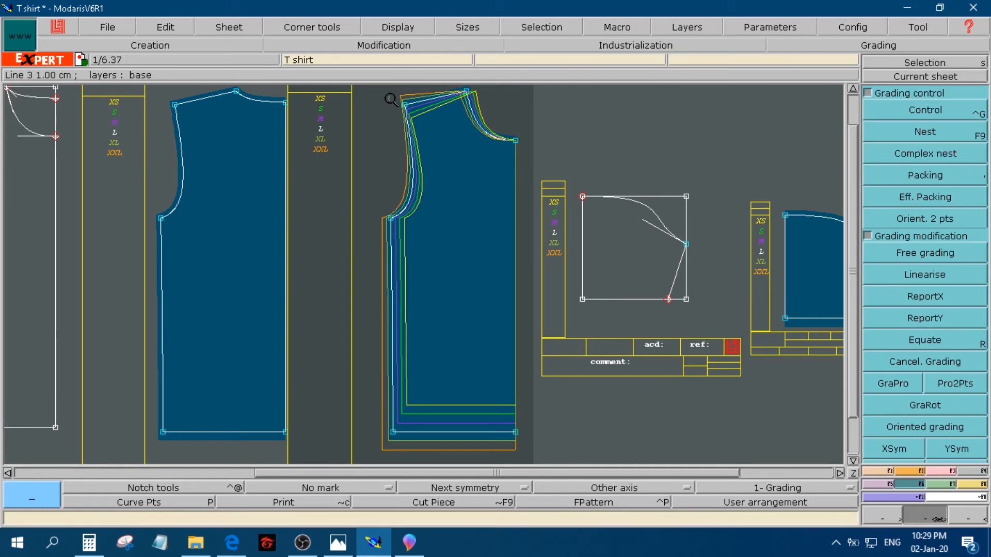
pyautogui.moveTo(384, 86); pyautogui.dragTo(518, 158)
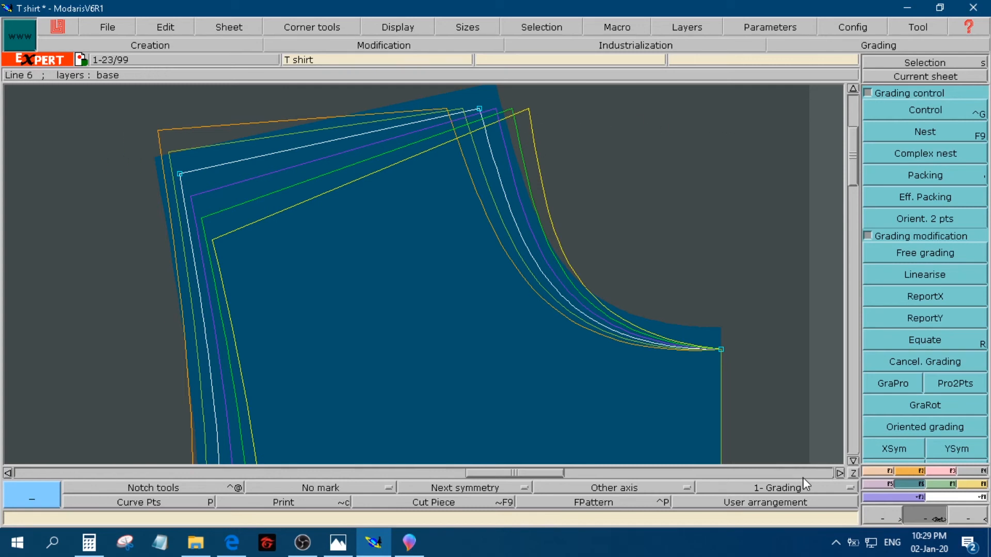
pyautogui.click(853, 472)
pyautogui.click(512, 258)
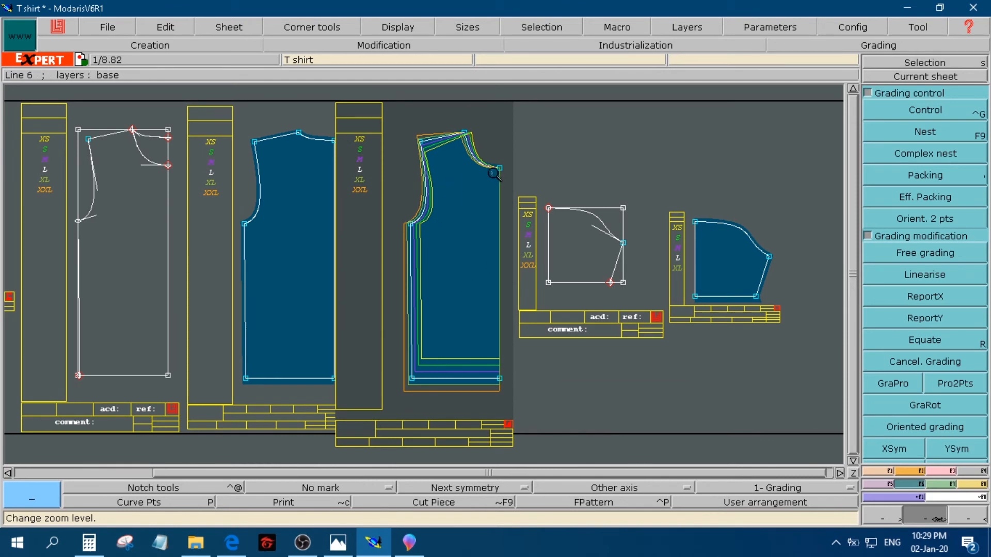
# - Open the grading table of the front's center neck point and check the front neckdrop measurements in Measurement.jpg
pyautogui.click(906, 111)
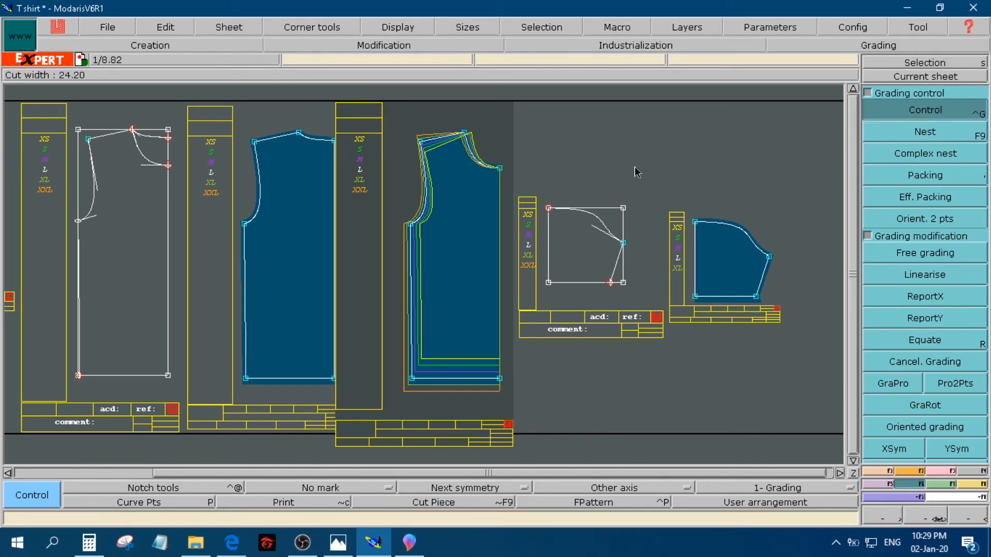
pyautogui.click(499, 169)
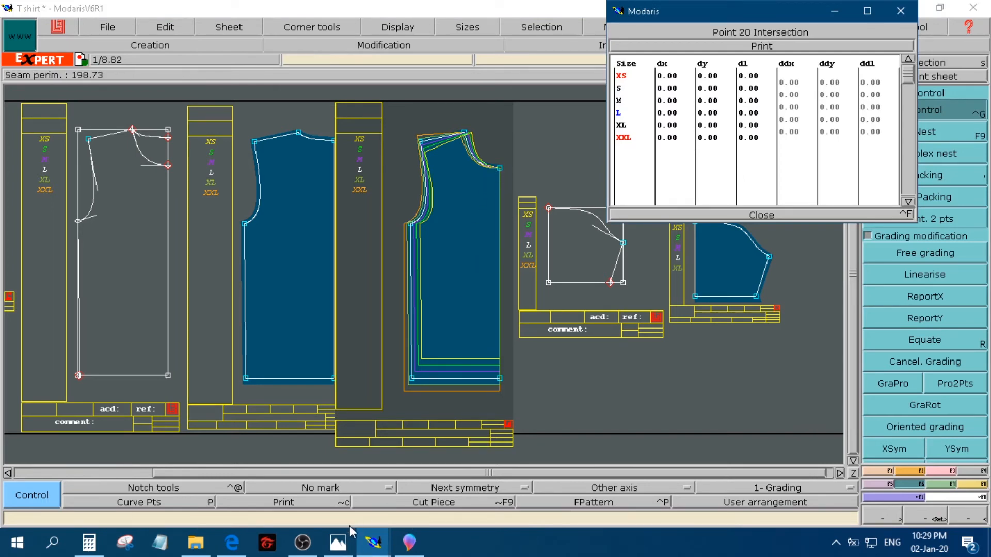
pyautogui.click(338, 542)
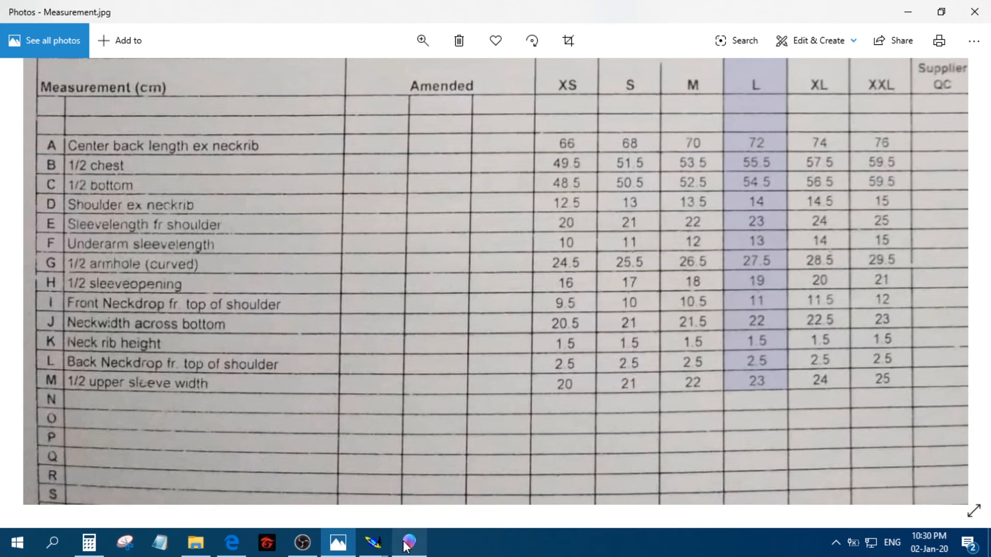
pyautogui.click(373, 543)
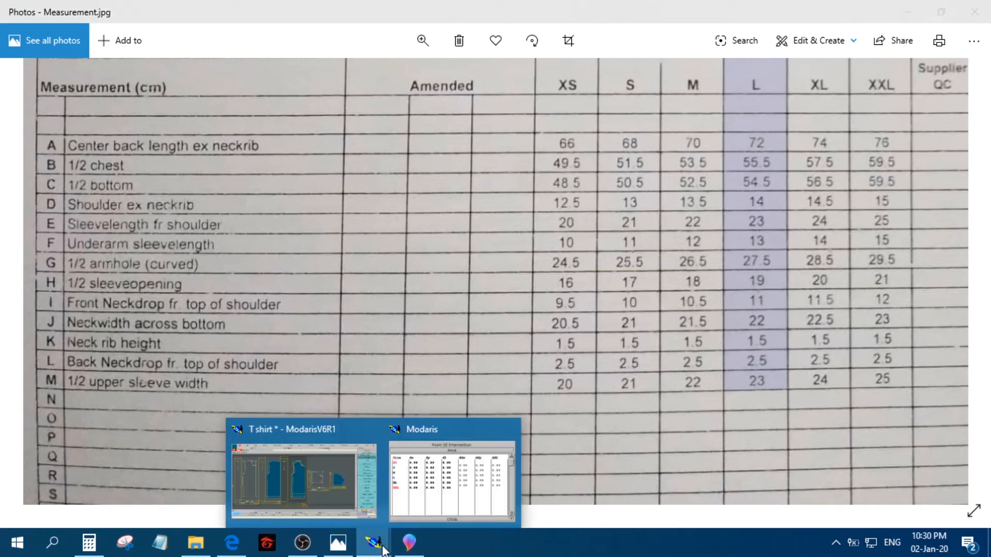
pyautogui.click(313, 490)
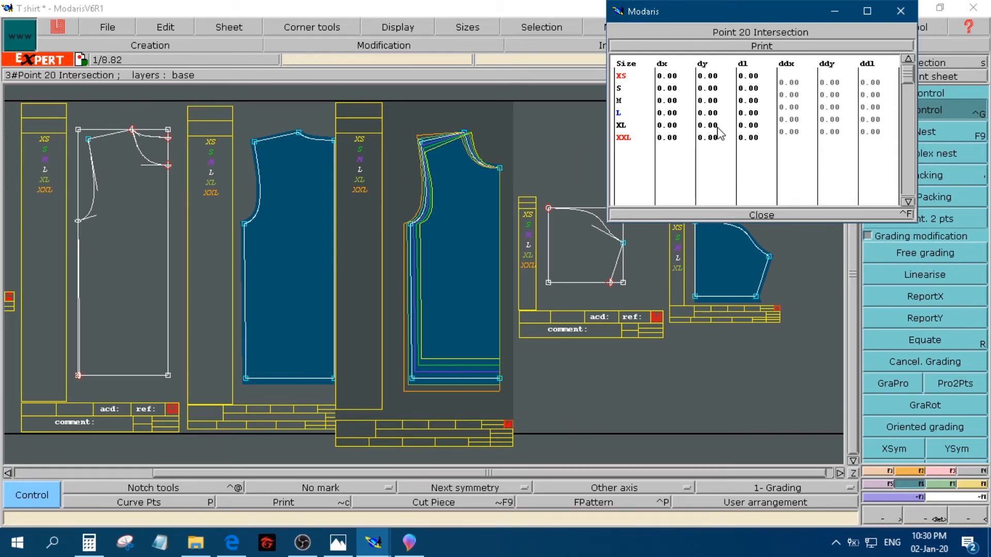
# - Set the ddy increment to -0.5 for every size step of the front's center neck point, close the table, and inspect the neckline nest
pyautogui.moveTo(827, 82); pyautogui.dragTo(843, 135)
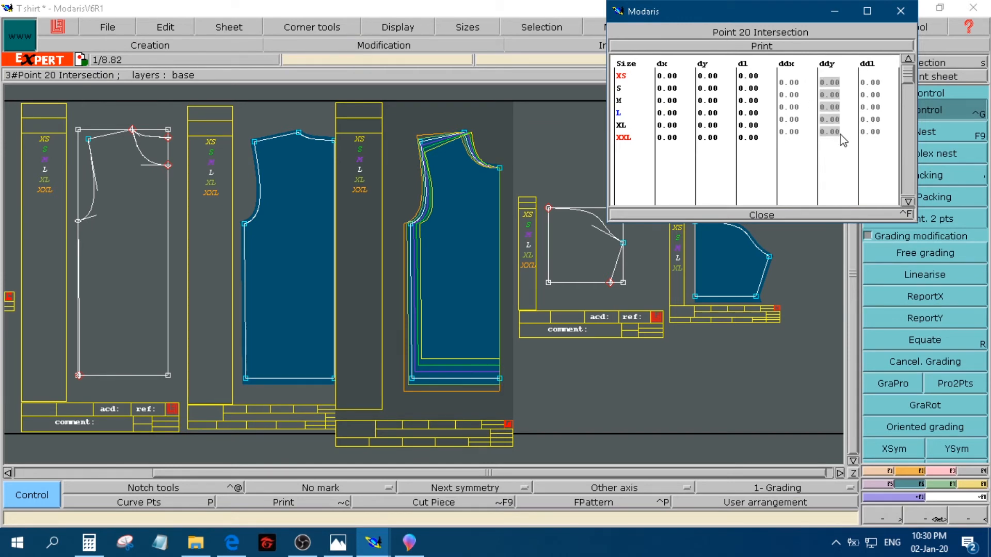
pyautogui.write('-0')
pyautogui.write('.5')
pyautogui.press('Return')
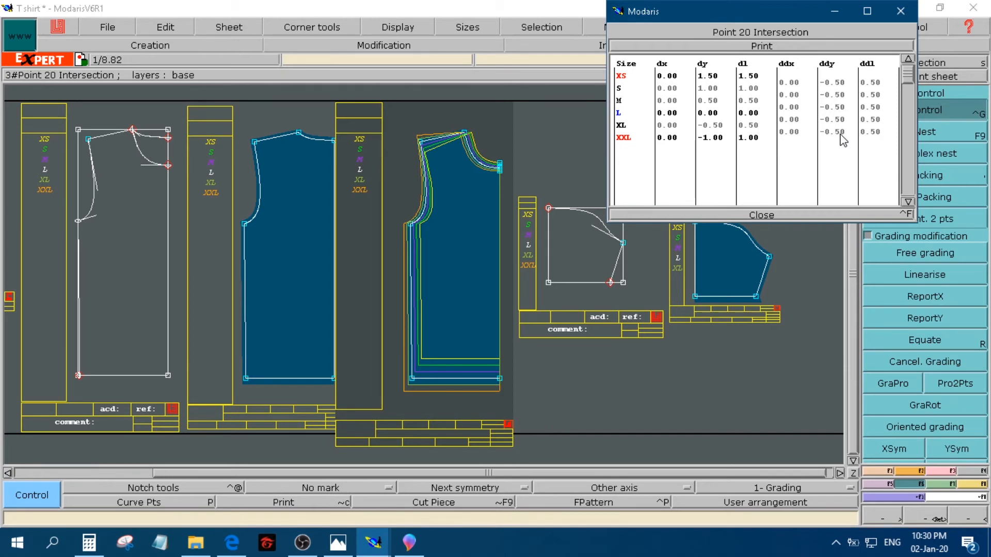
pyautogui.click(771, 215)
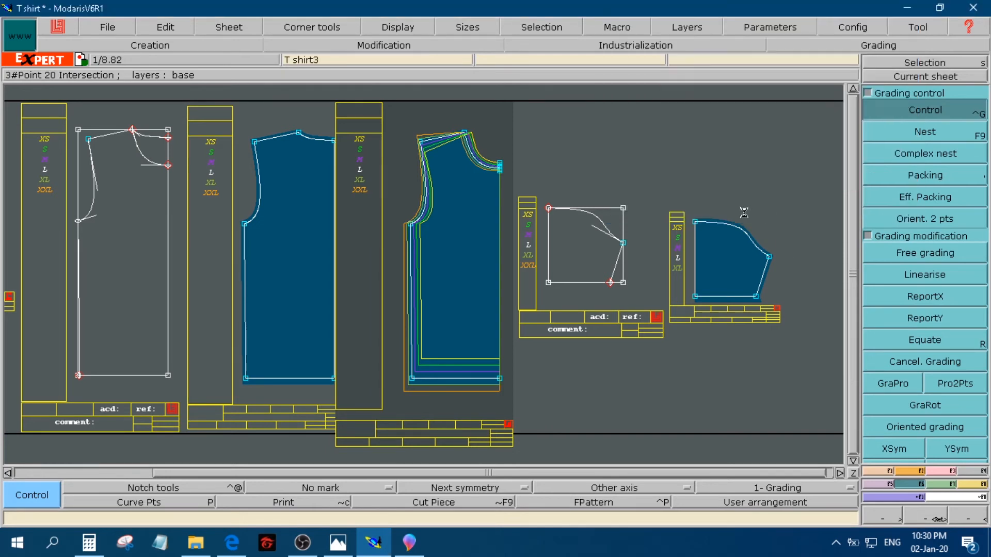
pyautogui.click(918, 516)
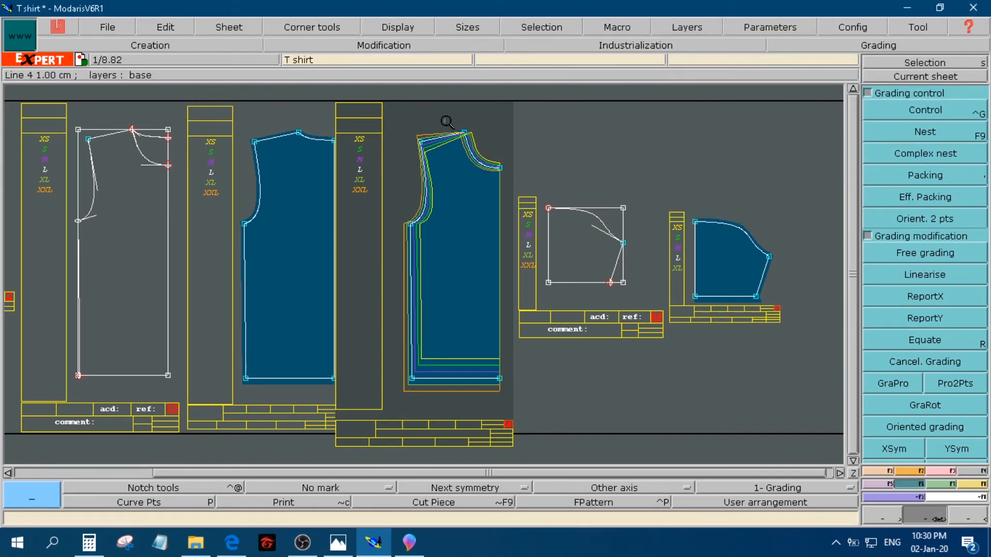
pyautogui.moveTo(443, 119); pyautogui.dragTo(511, 191)
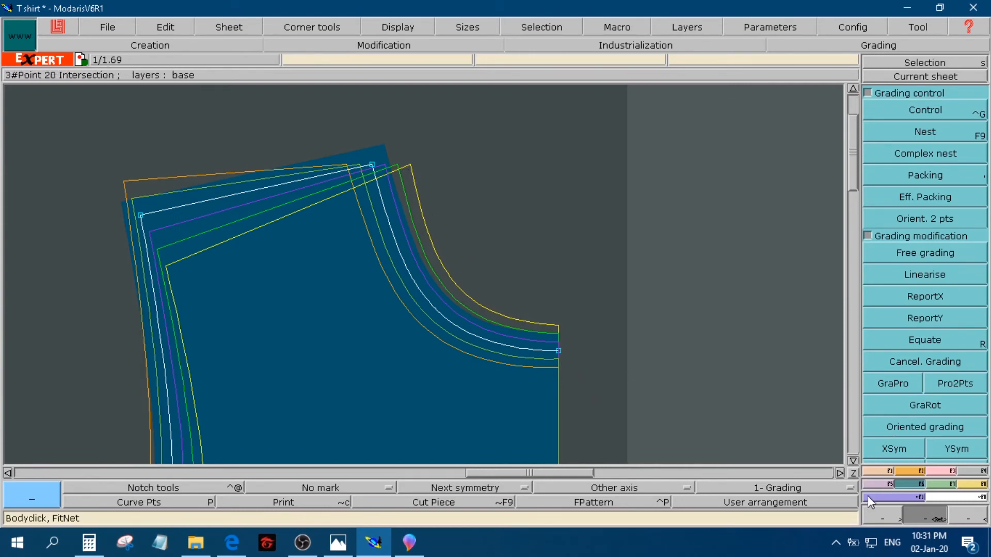
pyautogui.click(853, 473)
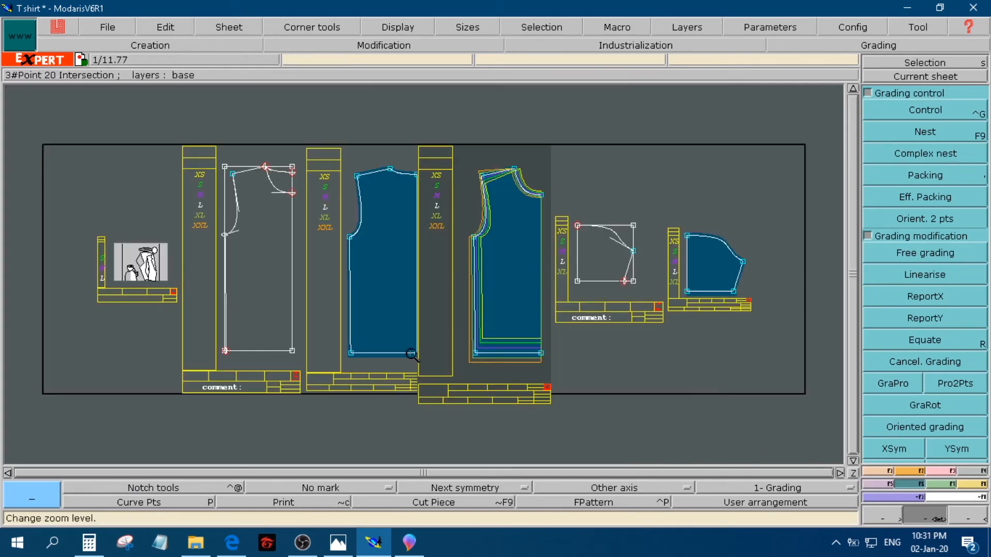
pyautogui.click(522, 287)
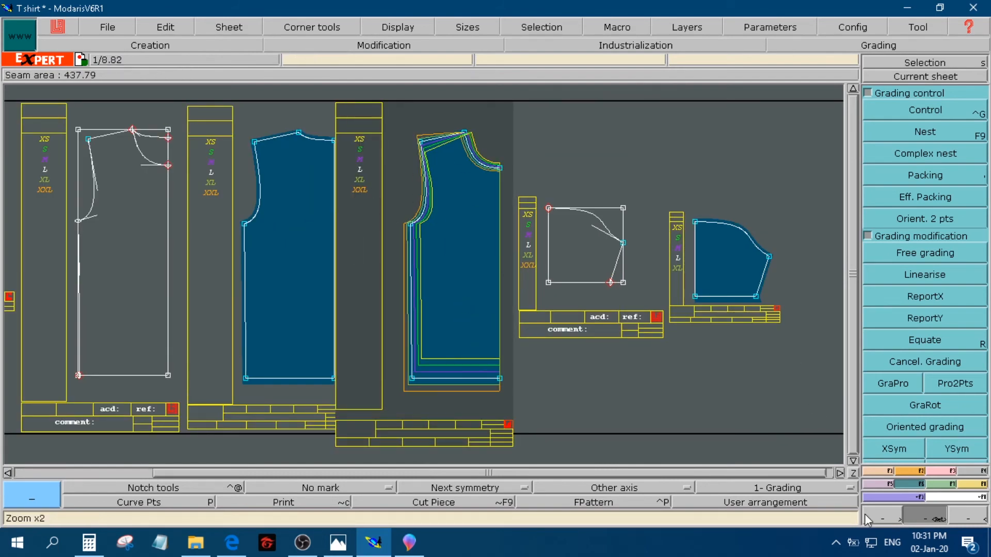
# - Make the back piece the current sheet, and check the back neckdrop measurements in Measurement.jpg in Photos before returning to Modaris
pyautogui.click(924, 77)
pyautogui.click(328, 257)
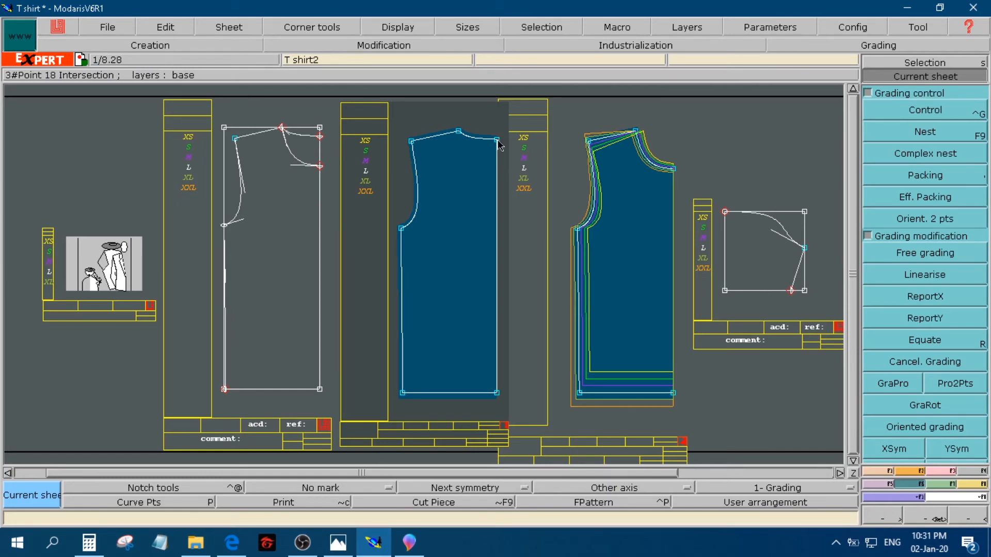
pyautogui.click(339, 542)
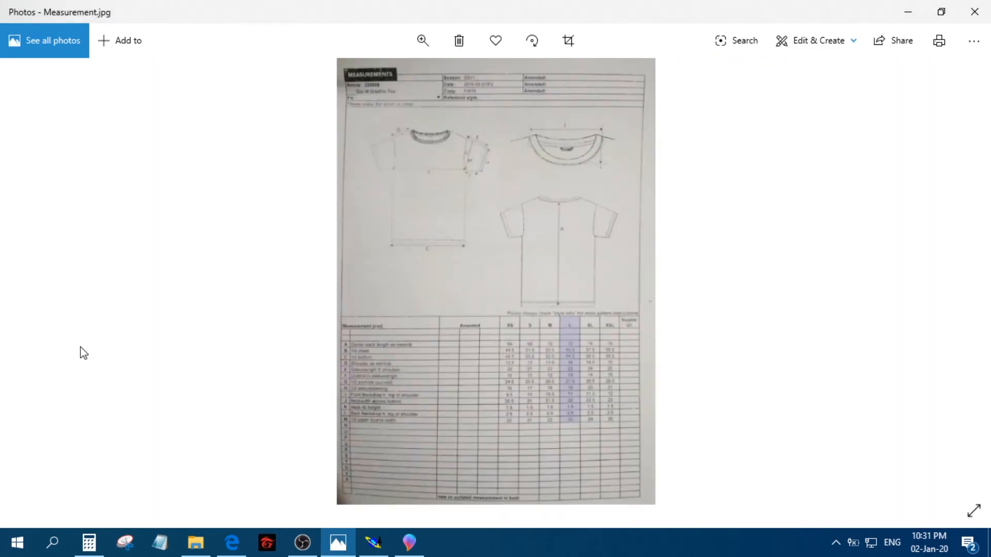
pyautogui.scroll(5, 398, 411)
pyautogui.scroll(-2, 394, 438)
pyautogui.scroll(1, 221, 390)
pyautogui.scroll(-2, 222, 389)
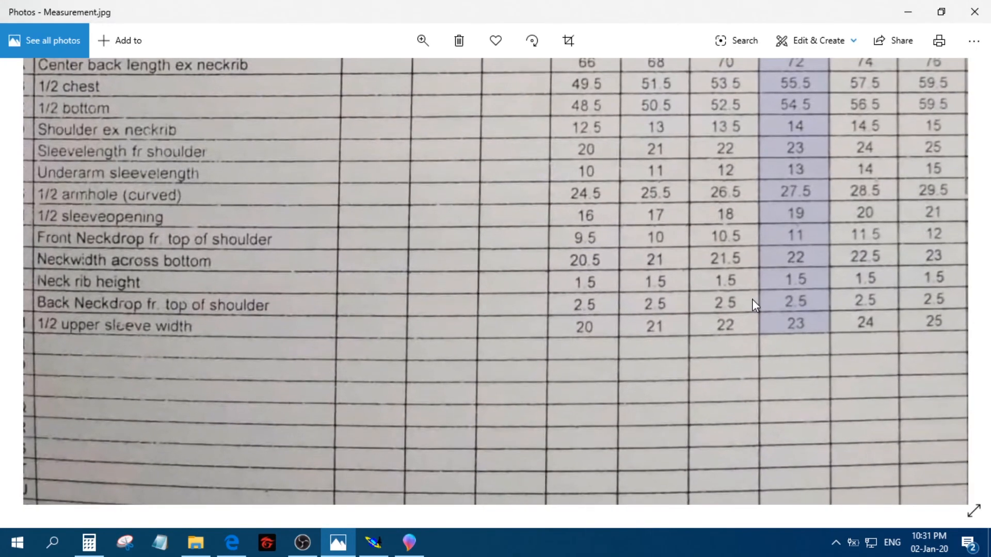
pyautogui.scroll(1, 752, 299)
pyautogui.click(373, 542)
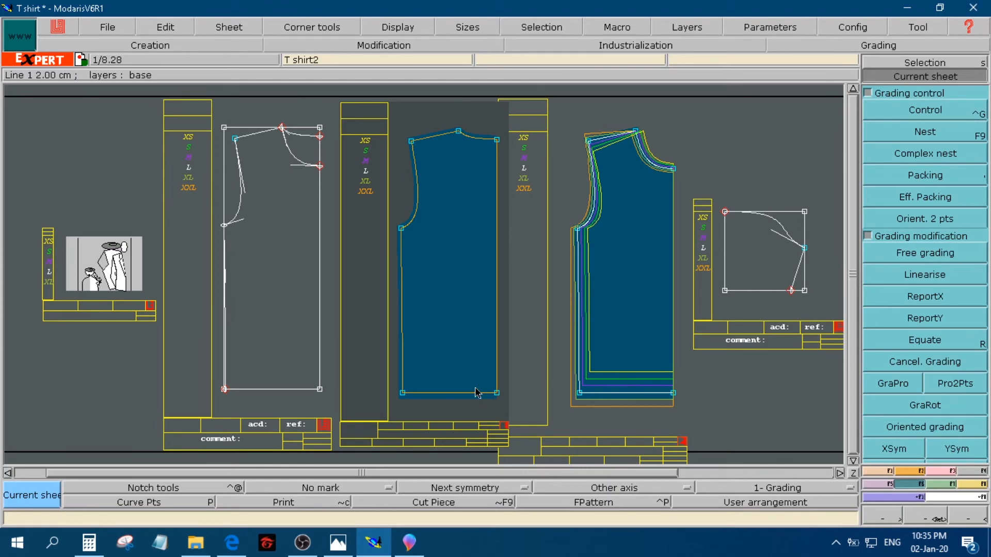
# - Copy the vertical grading of the front's center and side hem points to the matching back hem points with ReportY
pyautogui.click(916, 298)
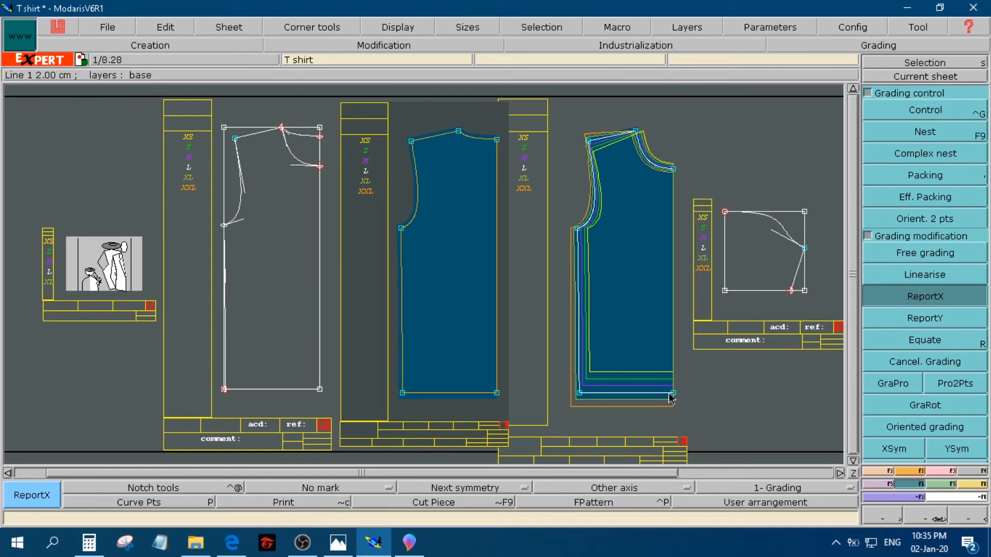
pyautogui.click(902, 316)
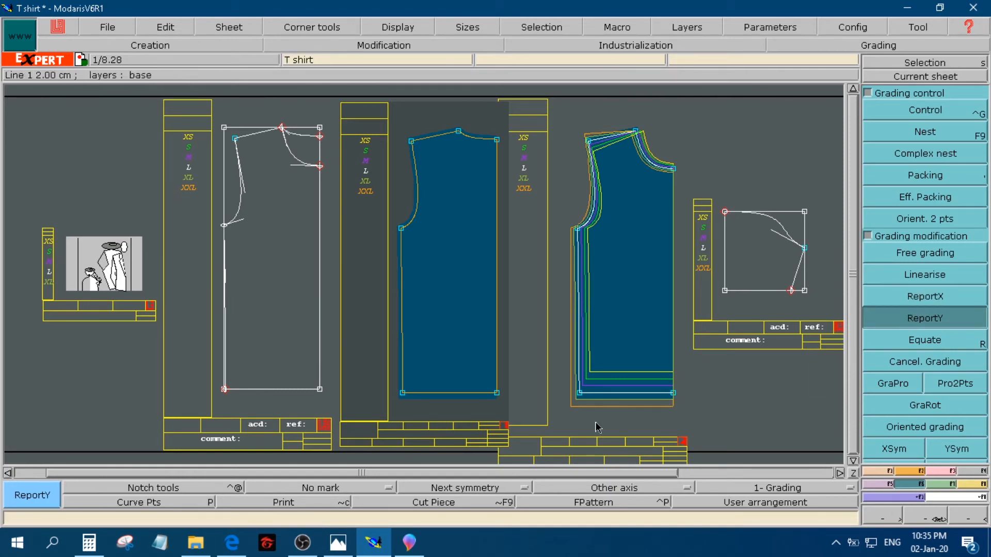
pyautogui.click(674, 394)
pyautogui.click(496, 394)
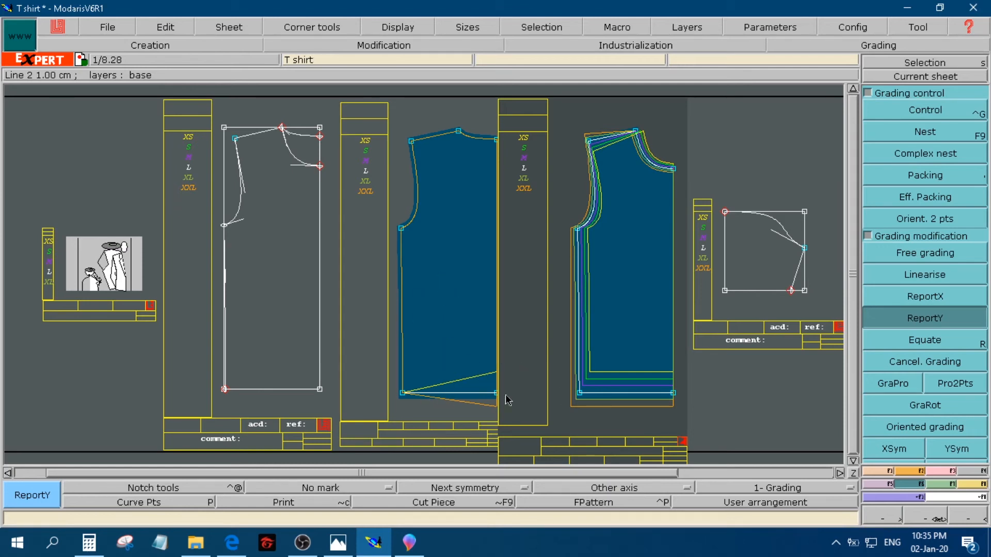
pyautogui.click(579, 393)
pyautogui.click(402, 394)
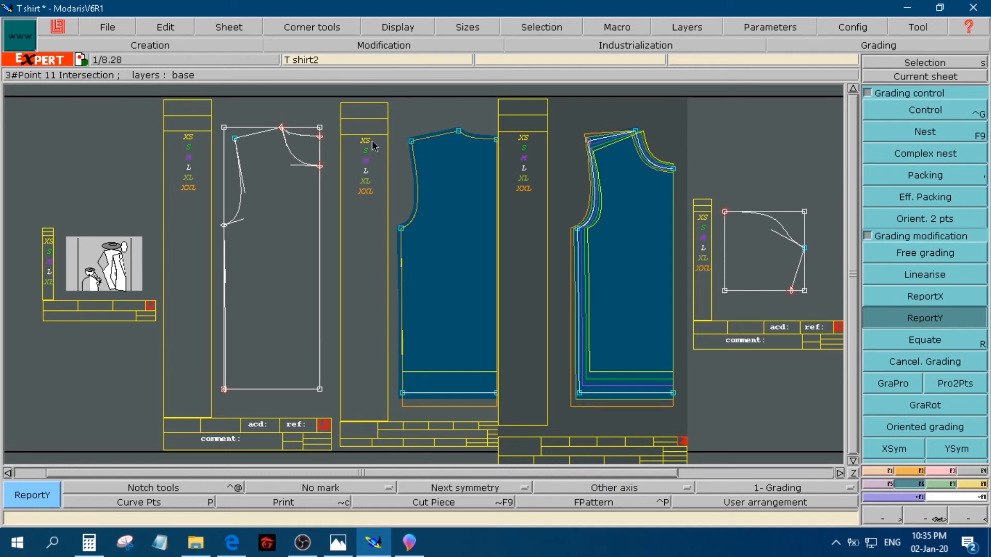
# - Copy the front shoulder tip's vertical grading to the back, then the side hem, underarm, shoulder tip and neck-shoulder points' horizontal grading using ReportX
pyautogui.click(410, 142)
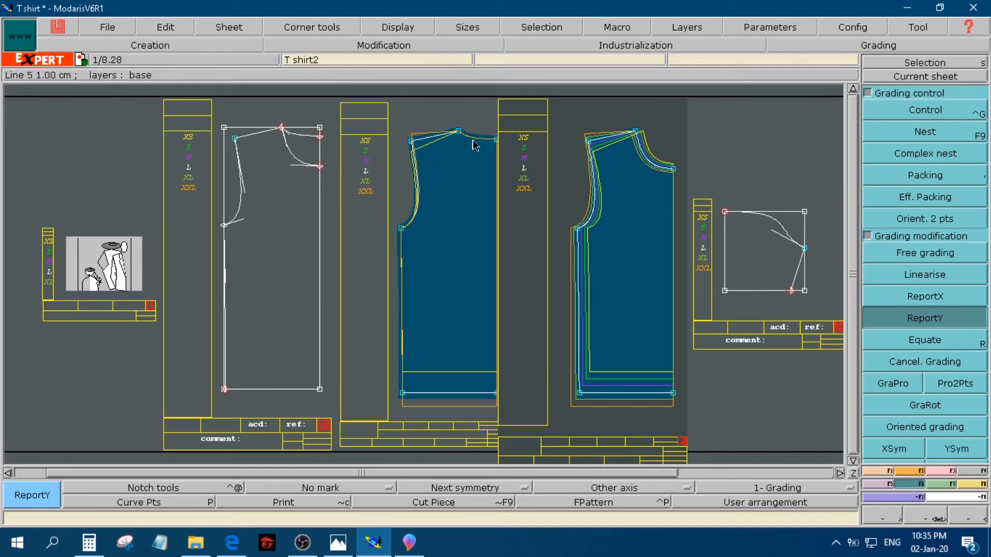
pyautogui.click(928, 299)
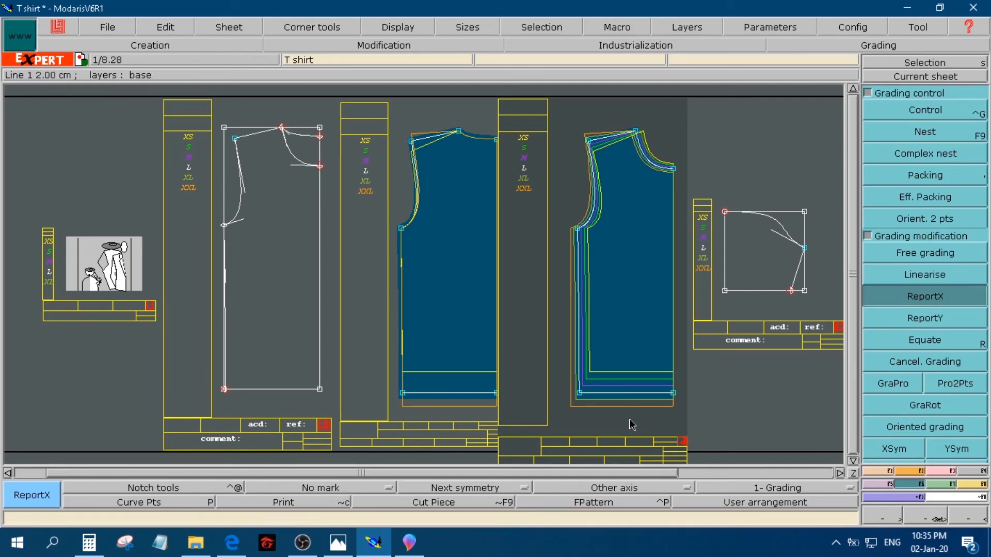
pyautogui.click(579, 394)
pyautogui.click(402, 393)
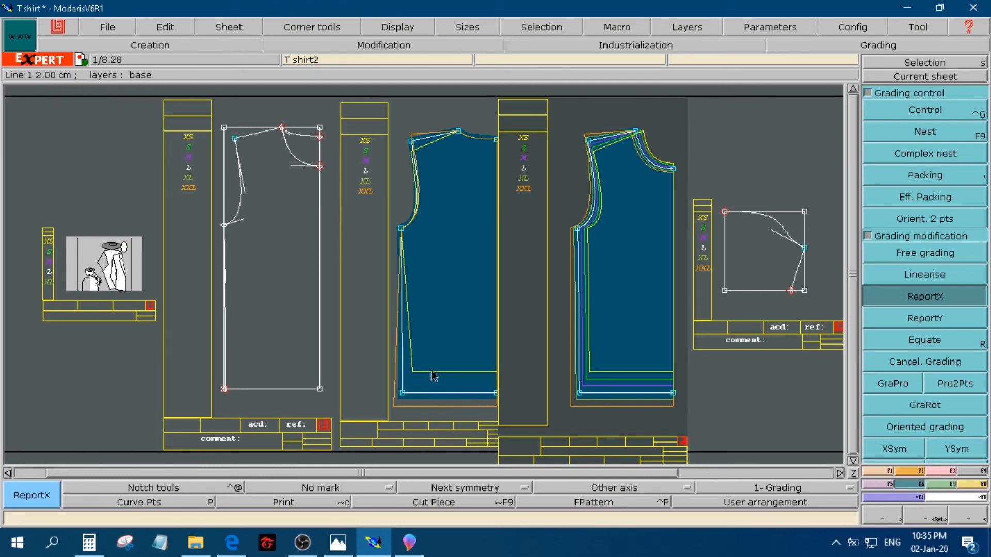
pyautogui.click(579, 230)
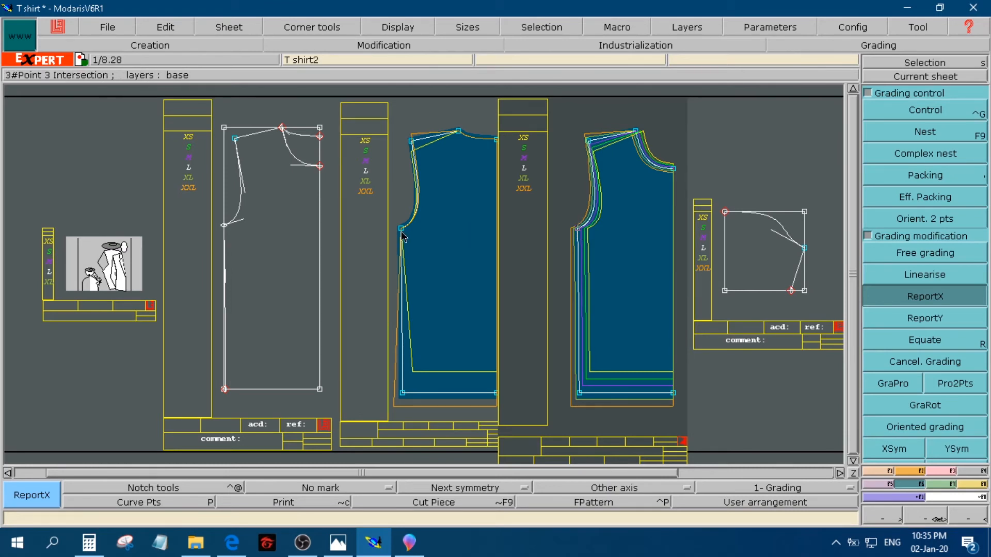
pyautogui.click(401, 230)
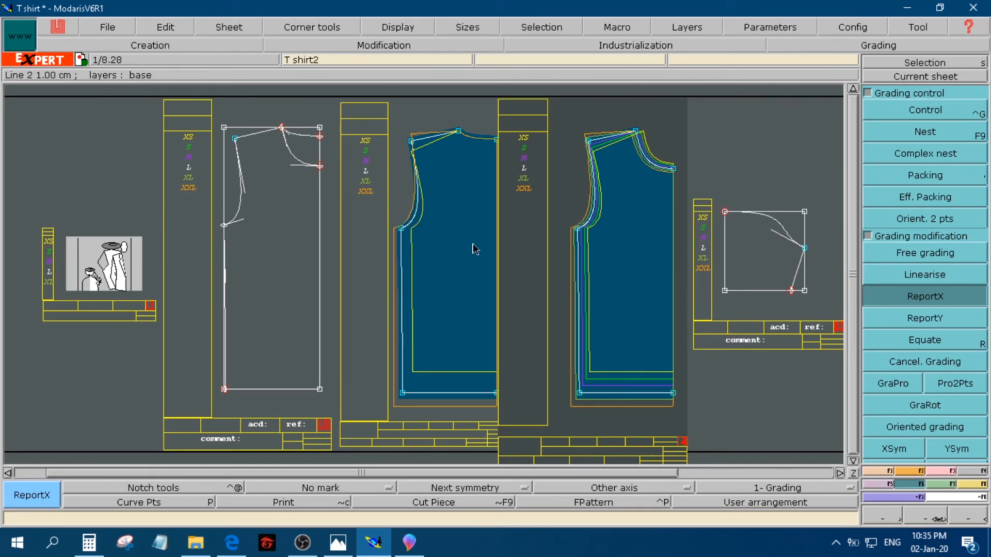
pyautogui.click(590, 142)
pyautogui.click(414, 146)
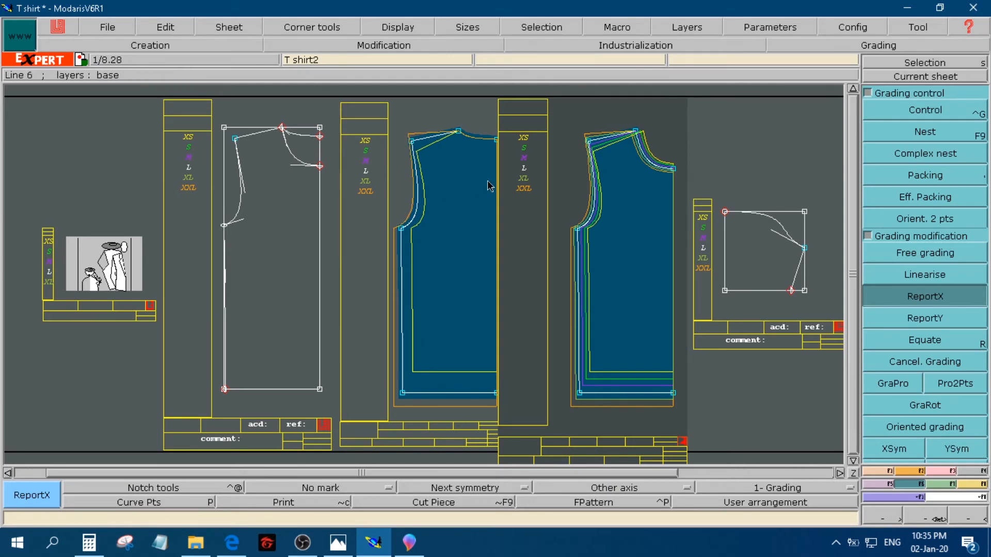
pyautogui.click(636, 132)
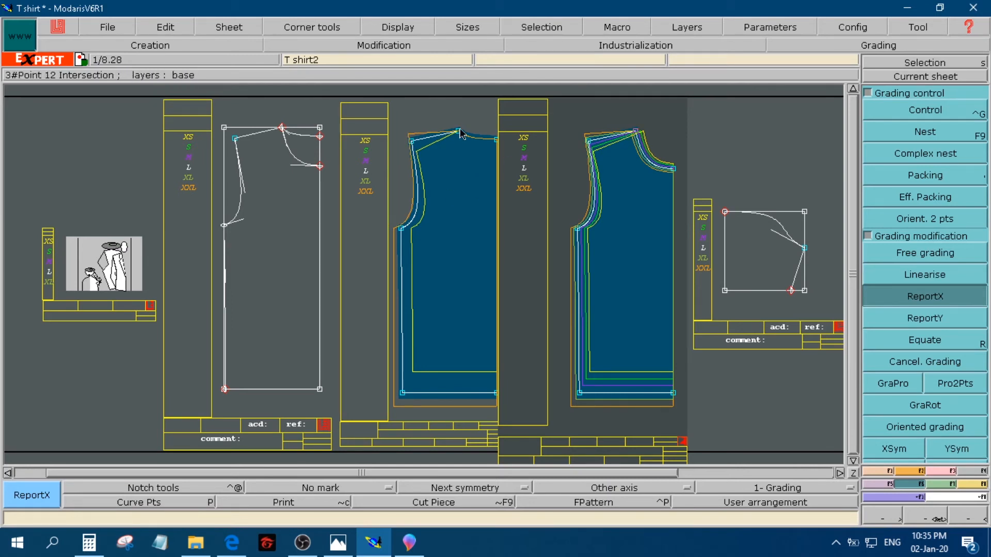
pyautogui.click(459, 132)
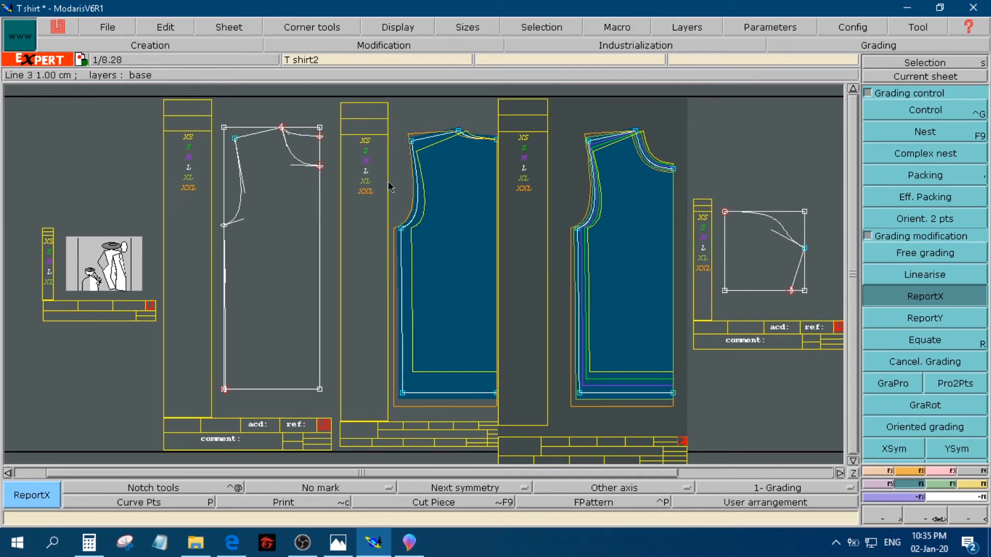
# - Make the back piece the current sheet, select all sizes from XS to XXL, and display their nest
pyautogui.click(925, 77)
pyautogui.click(479, 126)
pyautogui.click(899, 63)
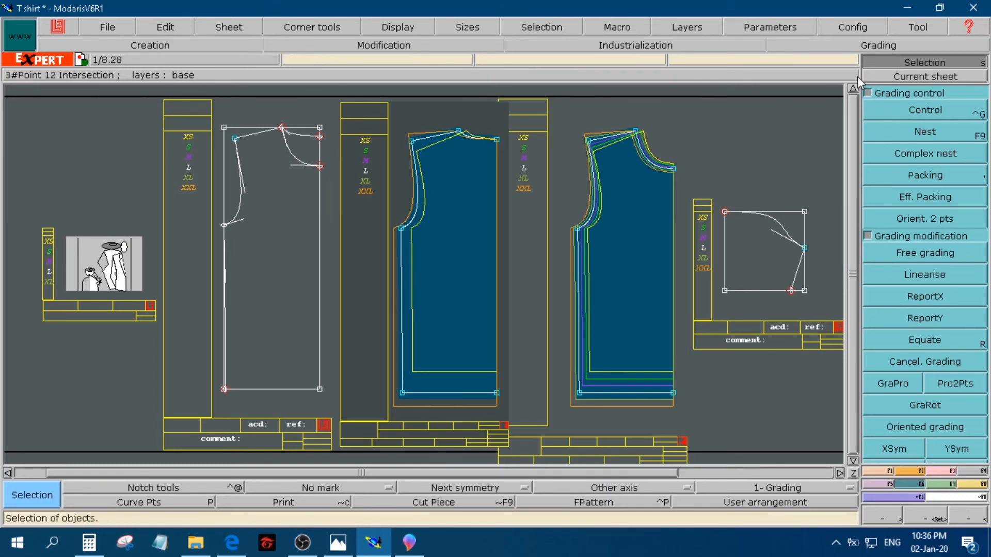
pyautogui.click(382, 126)
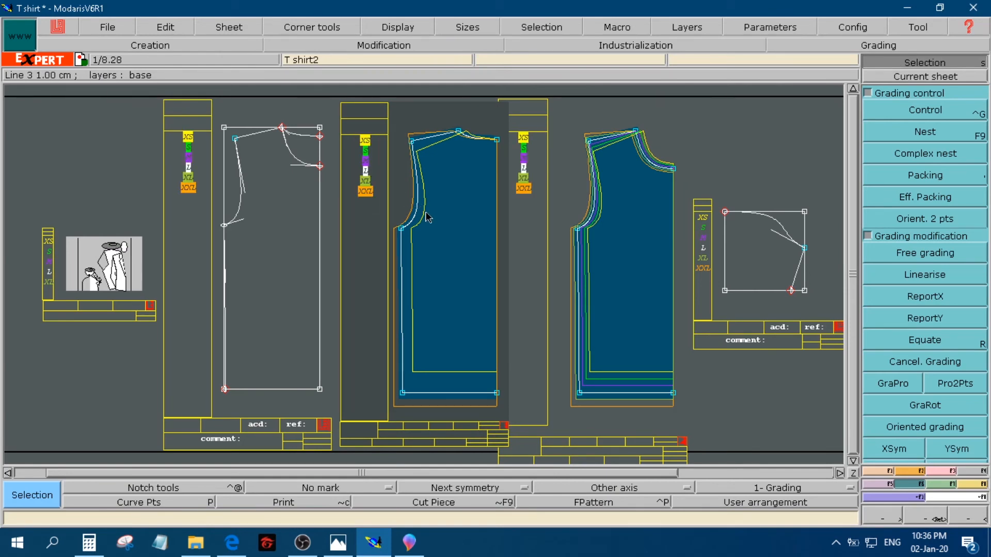
pyautogui.press('F9')
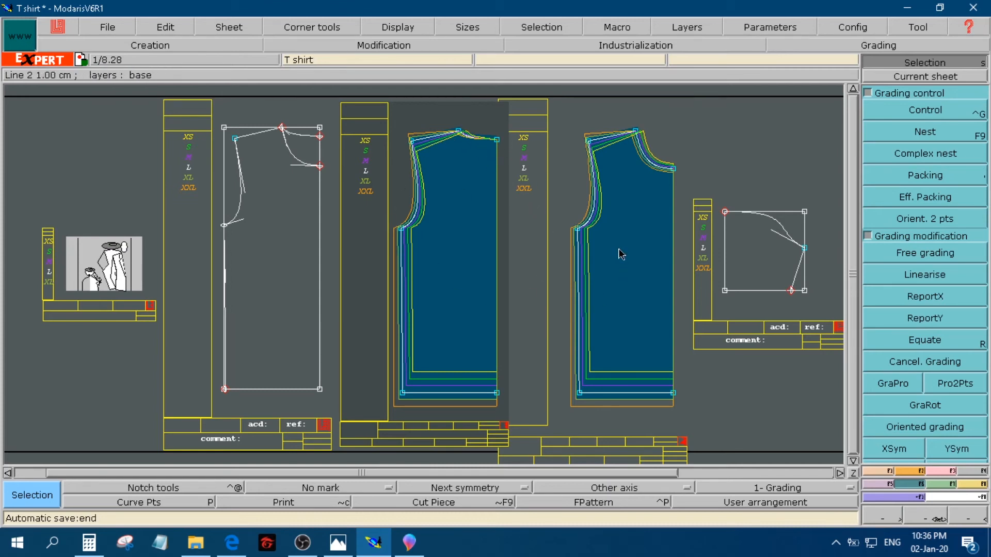
# - Make the sleeve piece the current sheet and open the grading table of the hem point on its straight center edge
pyautogui.moveTo(659, 474); pyautogui.dragTo(814, 475)
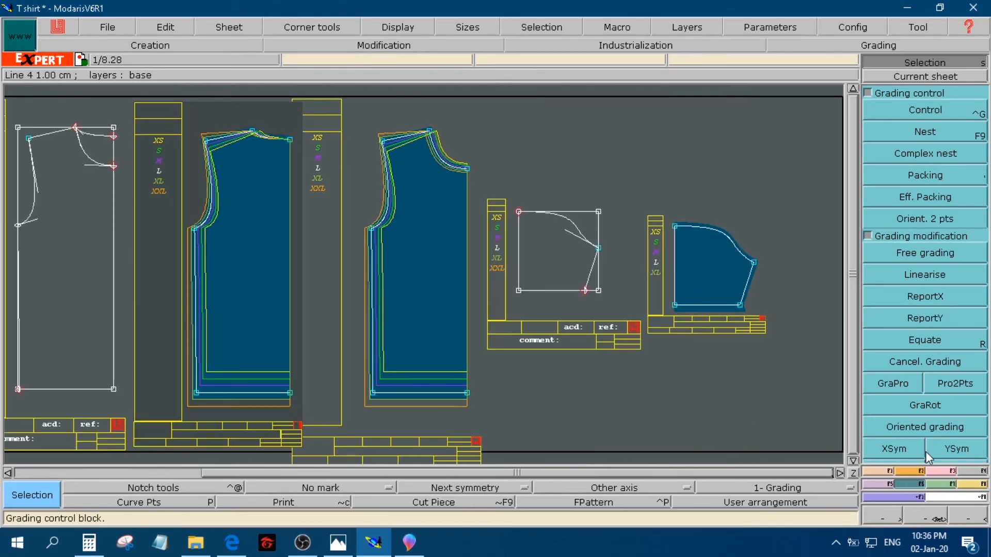
pyautogui.click(925, 78)
pyautogui.click(711, 266)
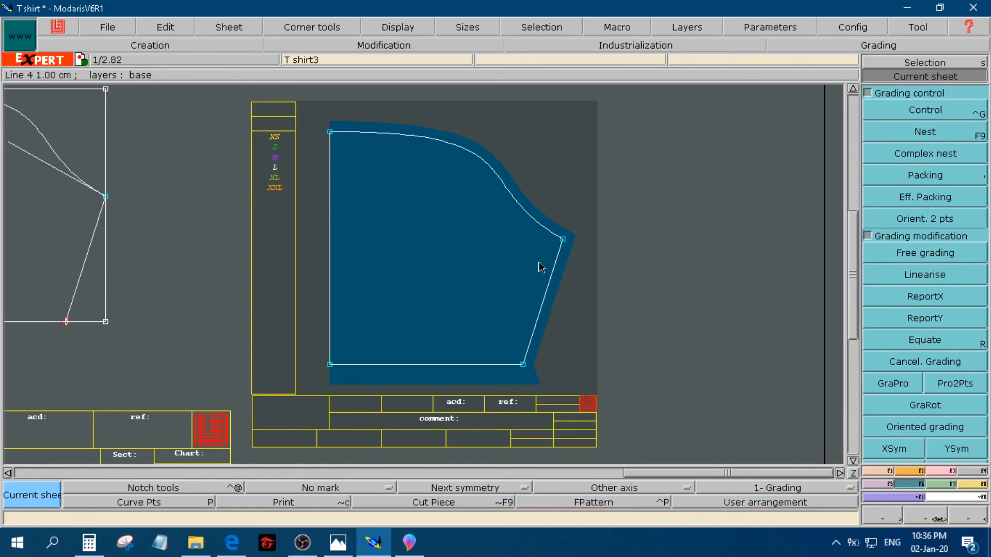
pyautogui.click(915, 220)
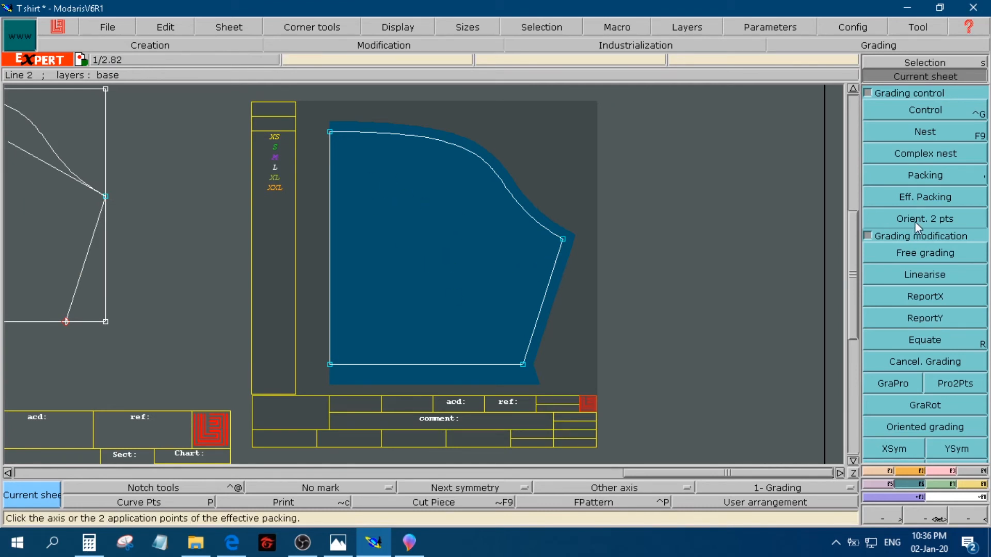
pyautogui.click(922, 114)
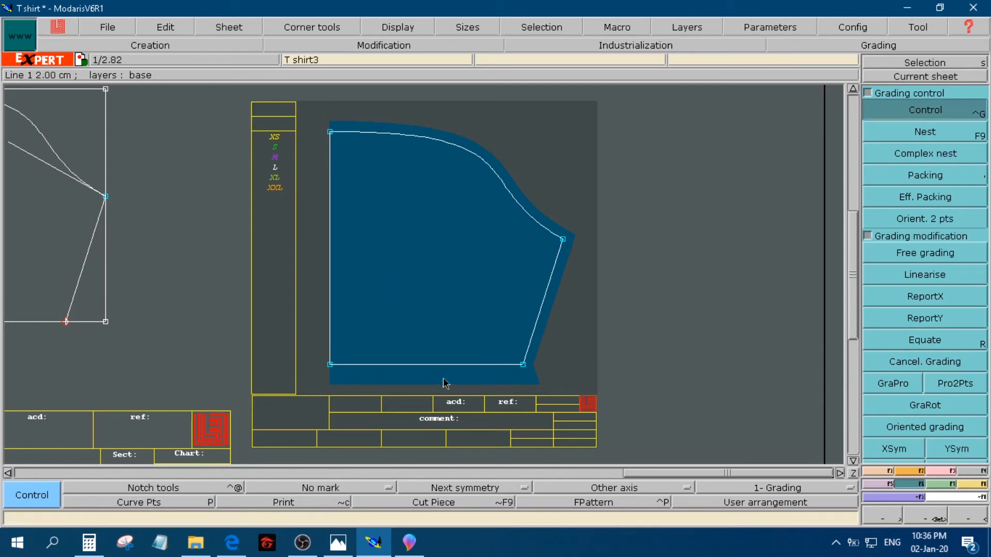
pyautogui.click(331, 366)
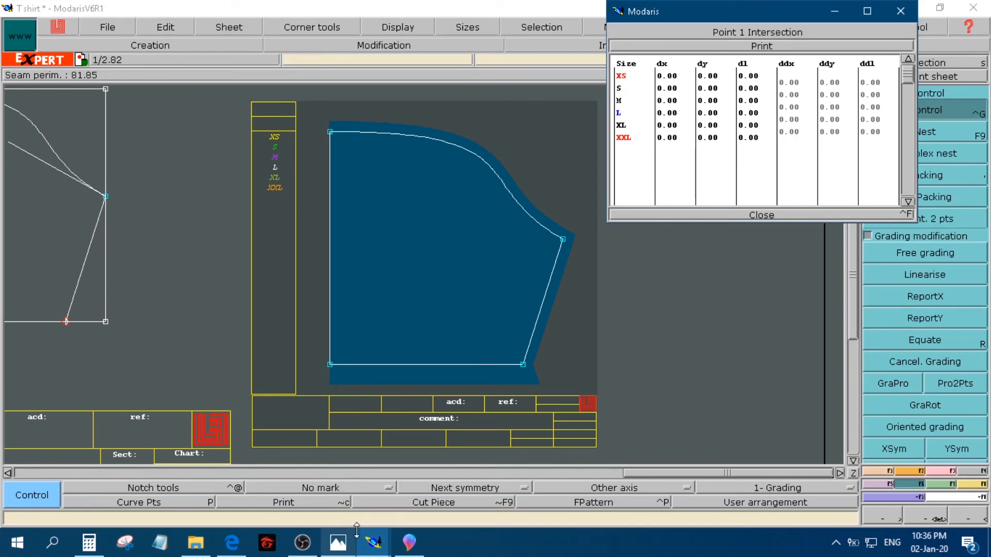
# - Check the sleeve length measurements against the garment sketch in Measurement.jpg in Photos, and return to Modaris
pyautogui.moveTo(346, 554)
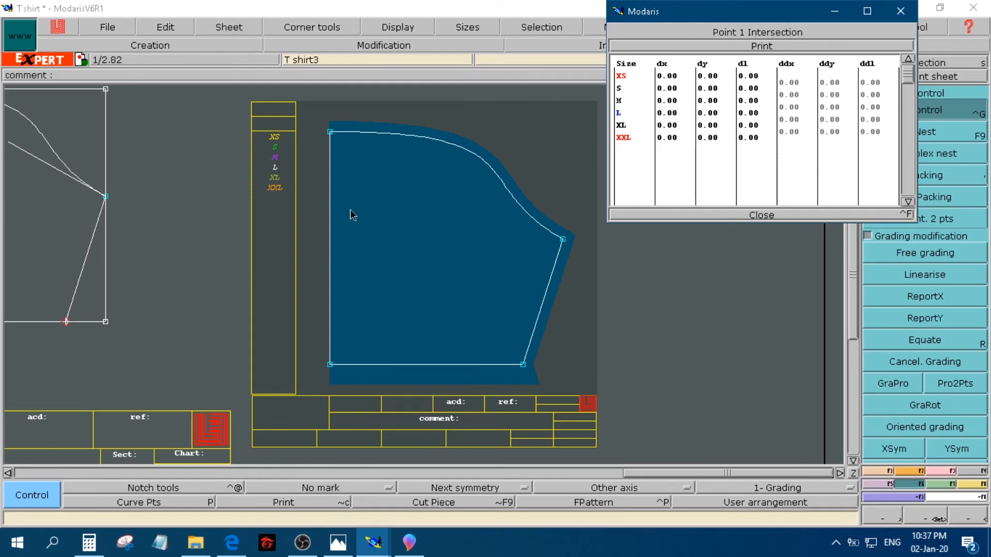
pyautogui.click(339, 548)
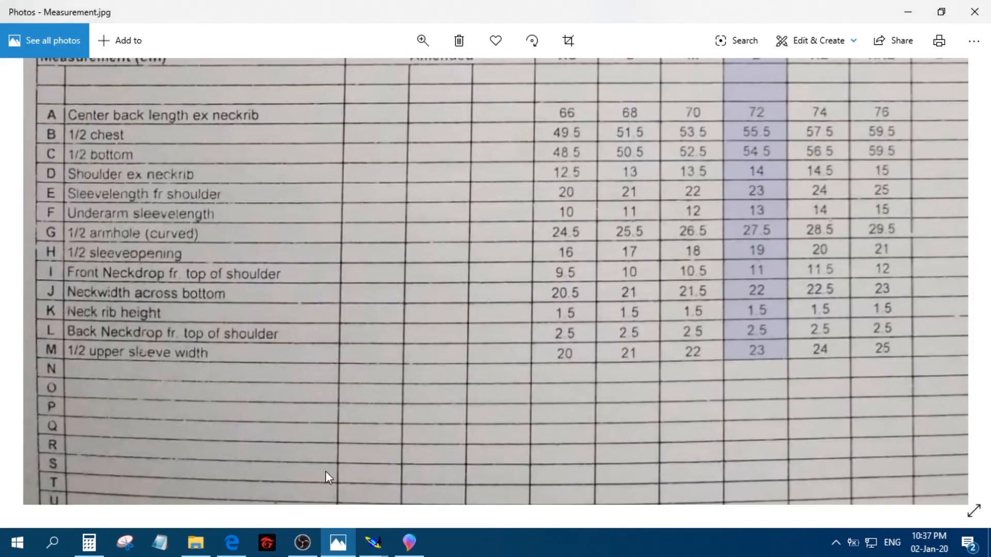
pyautogui.scroll(10, 315, 336)
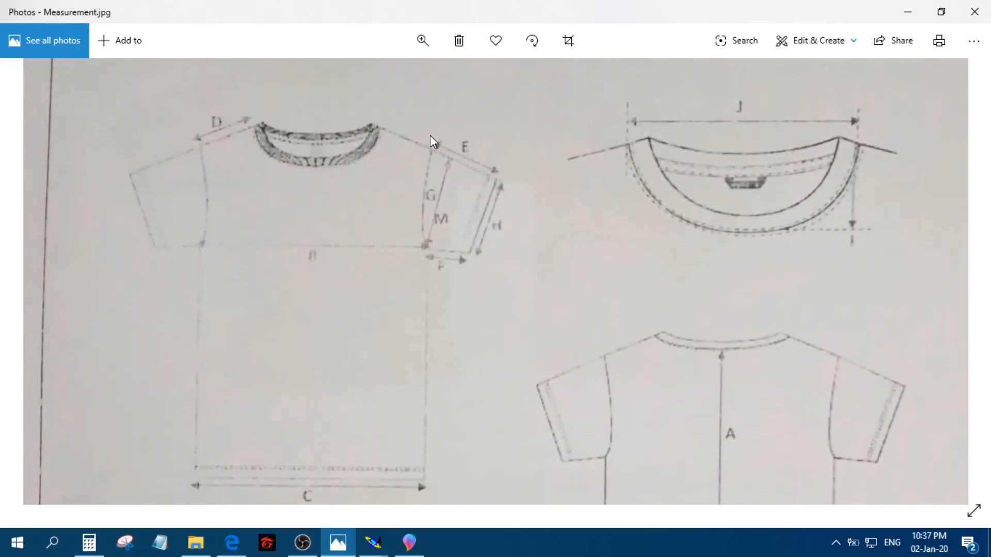
pyautogui.scroll(-10, 368, 287)
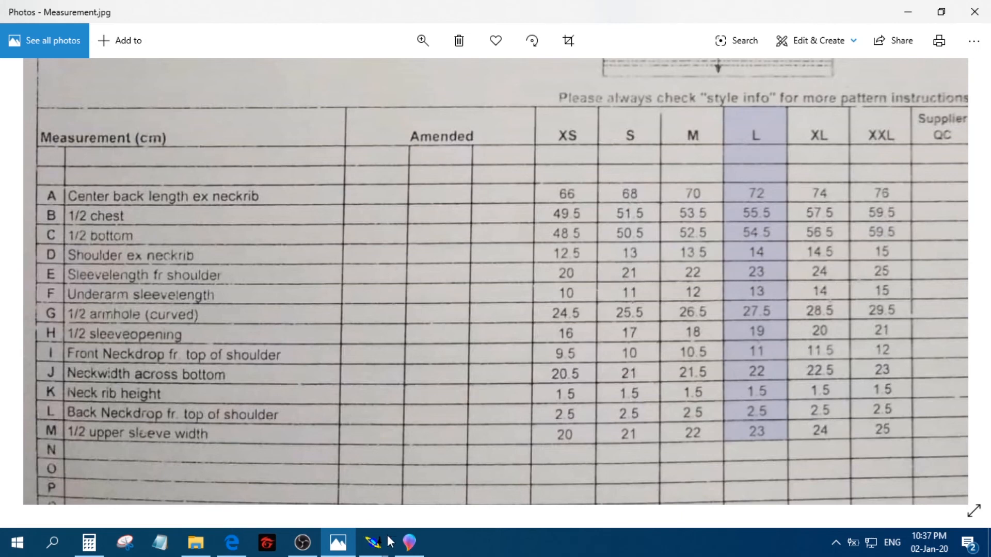
pyautogui.moveTo(374, 542)
pyautogui.click(323, 485)
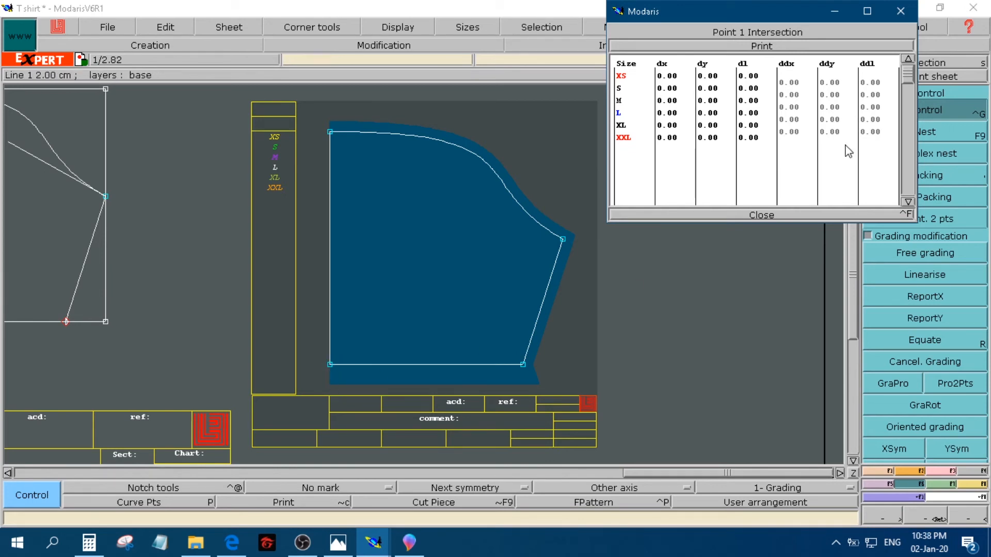
# - Set the ddy increment to -1 for every size step of the sleeve's center hem point and close the table
pyautogui.moveTo(822, 83); pyautogui.dragTo(837, 133)
pyautogui.write('-')
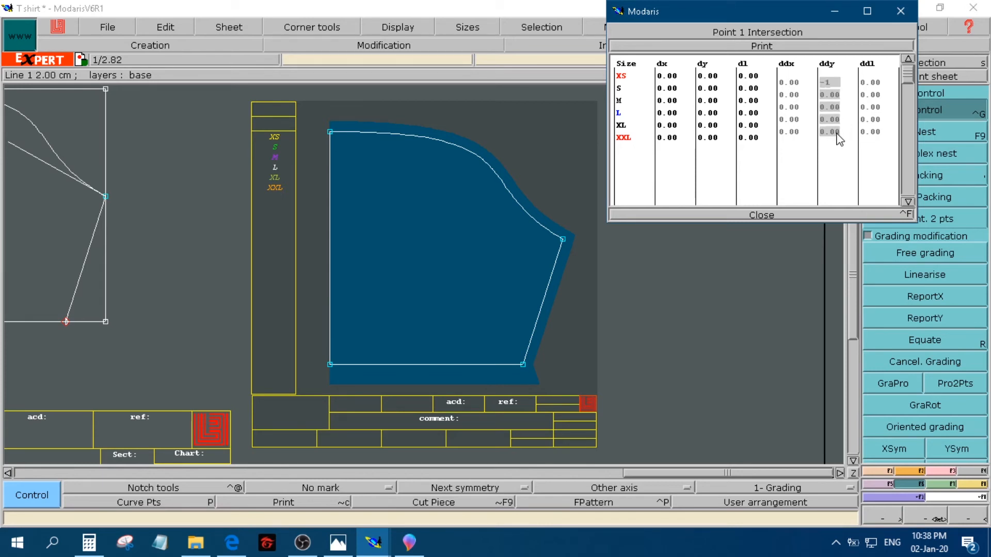
pyautogui.write('1')
pyautogui.press('Return')
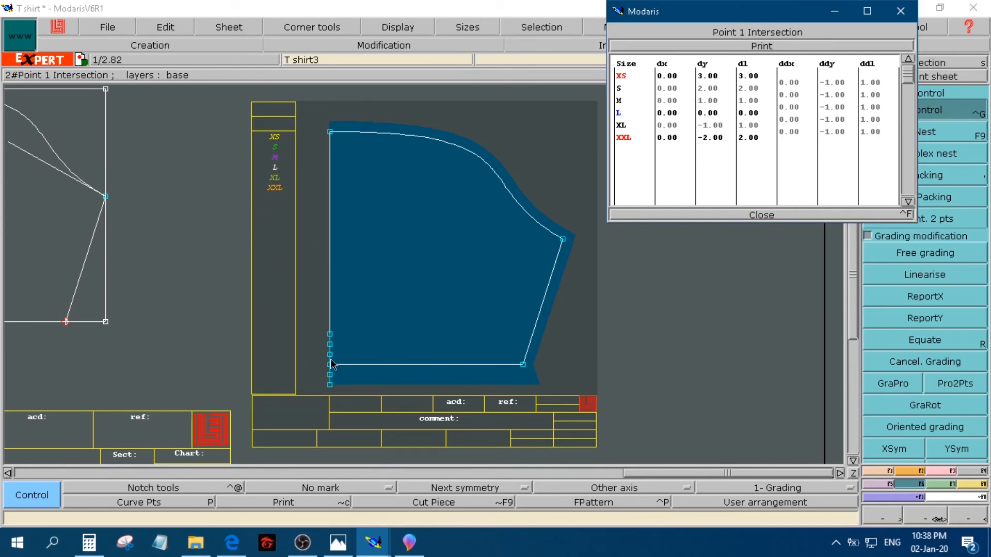
pyautogui.click(687, 215)
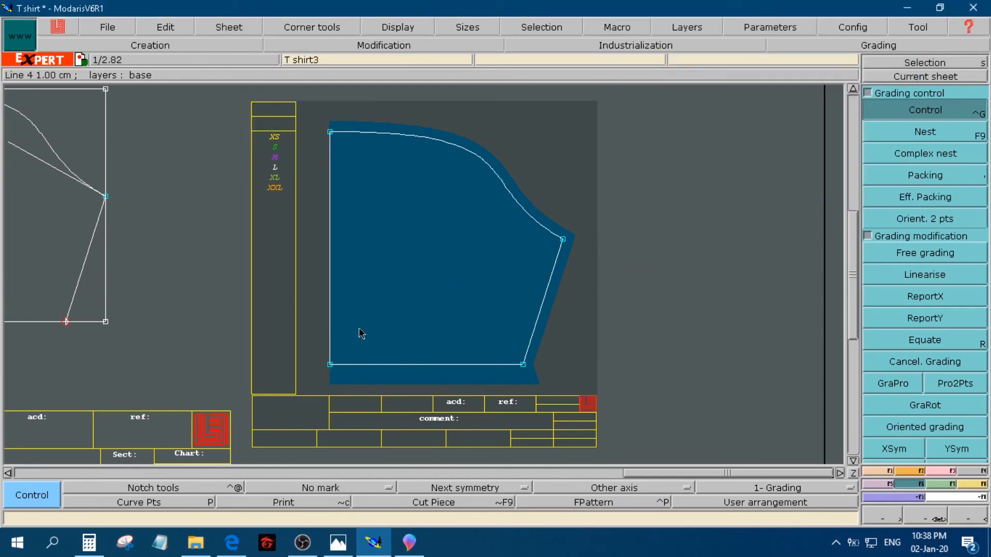
# - Select all sleeve sizes from XS to XXL and display their nest
pyautogui.click(912, 62)
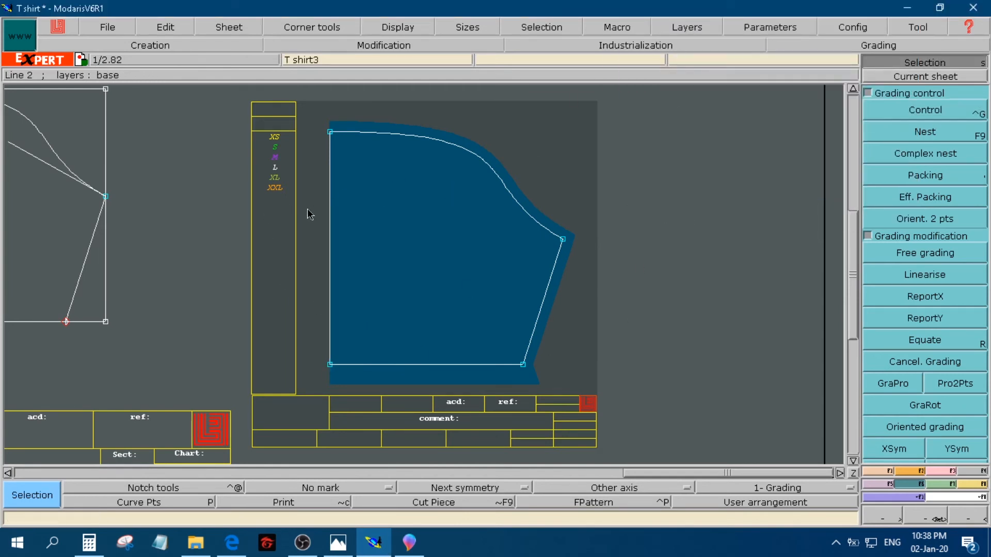
pyautogui.moveTo(276, 192); pyautogui.dragTo(290, 110)
pyautogui.moveTo(254, 212); pyautogui.dragTo(297, 105)
pyautogui.press('F9')
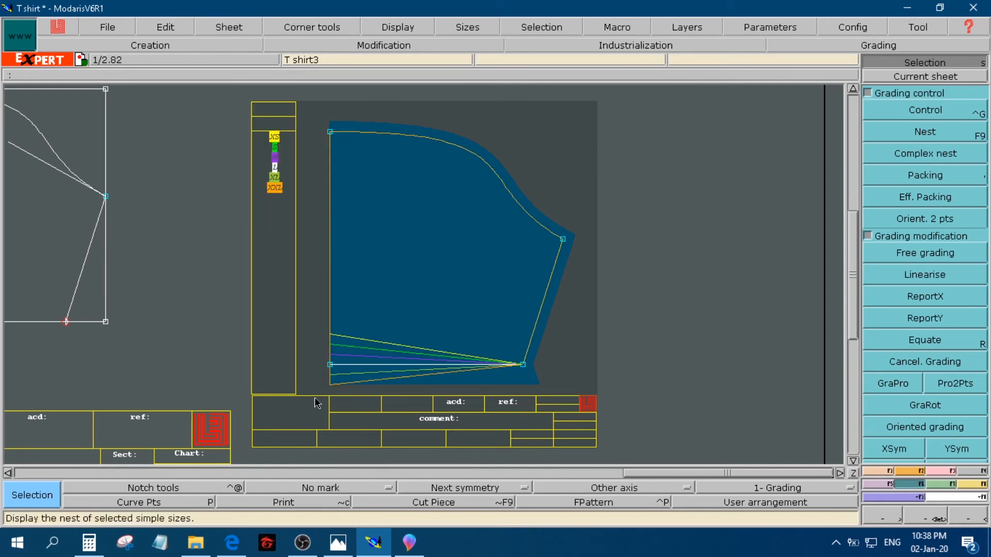
# - Check the sleeve measurements in Measurement.jpg, and set the ddy increment to -1 for every size step of the sleeve's underarm-side hem point
pyautogui.click(933, 110)
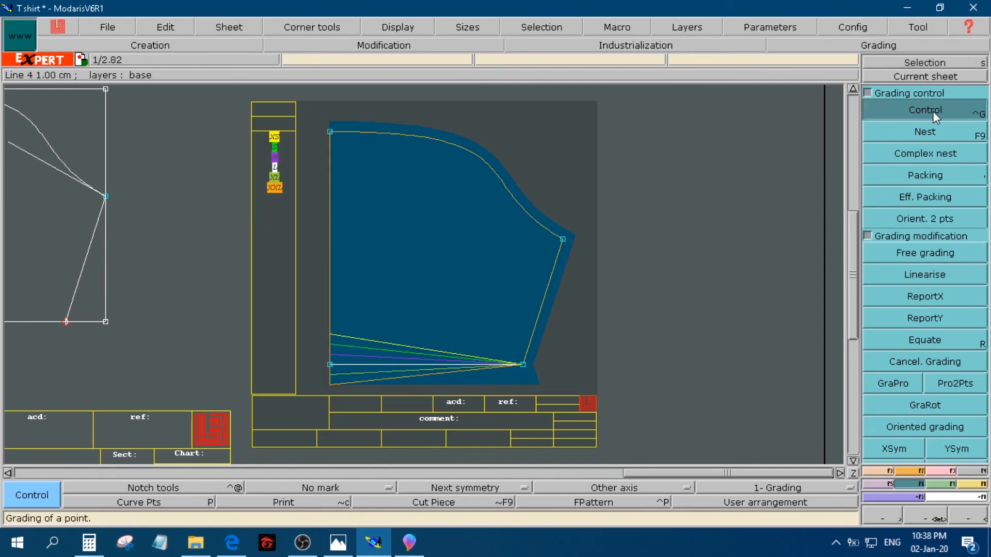
pyautogui.click(523, 365)
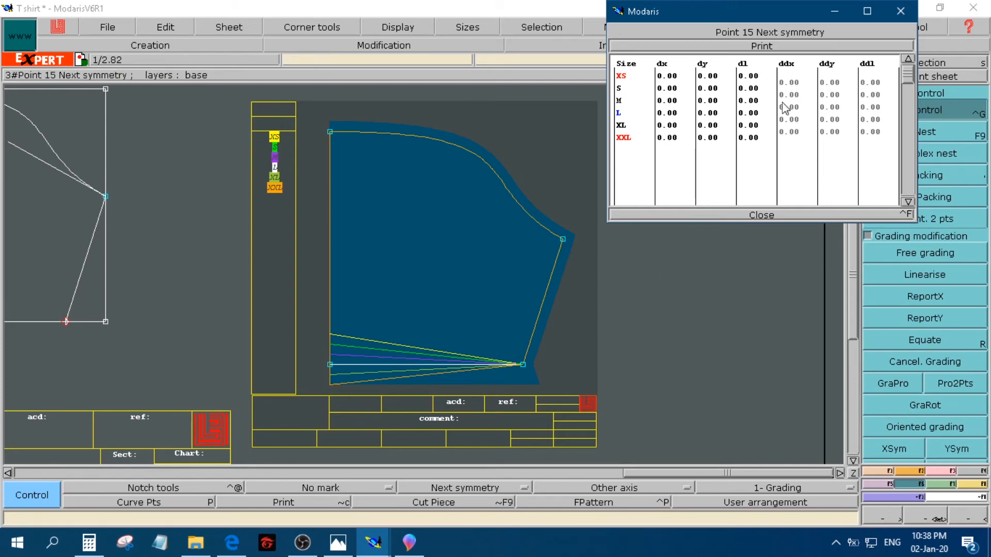
pyautogui.moveTo(828, 82); pyautogui.dragTo(832, 132)
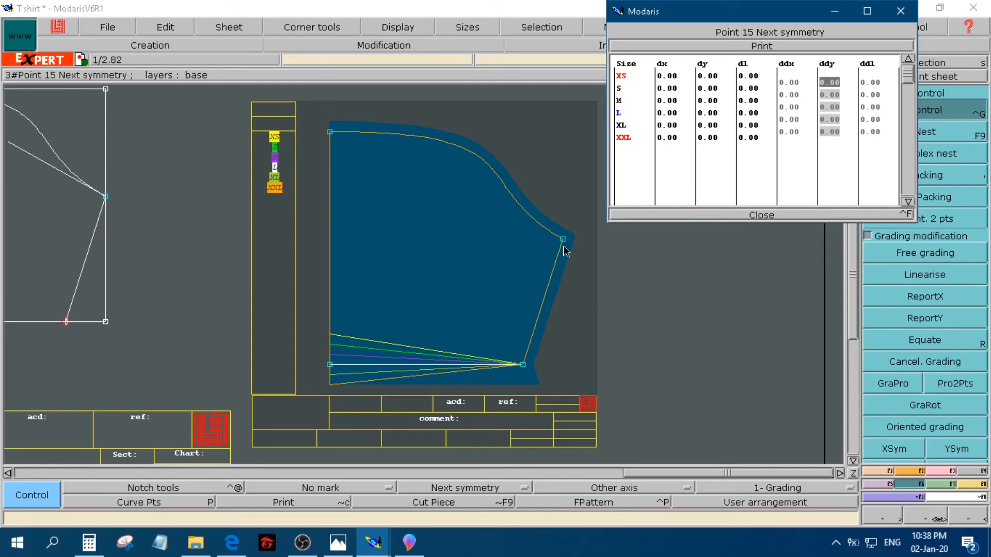
pyautogui.click(339, 542)
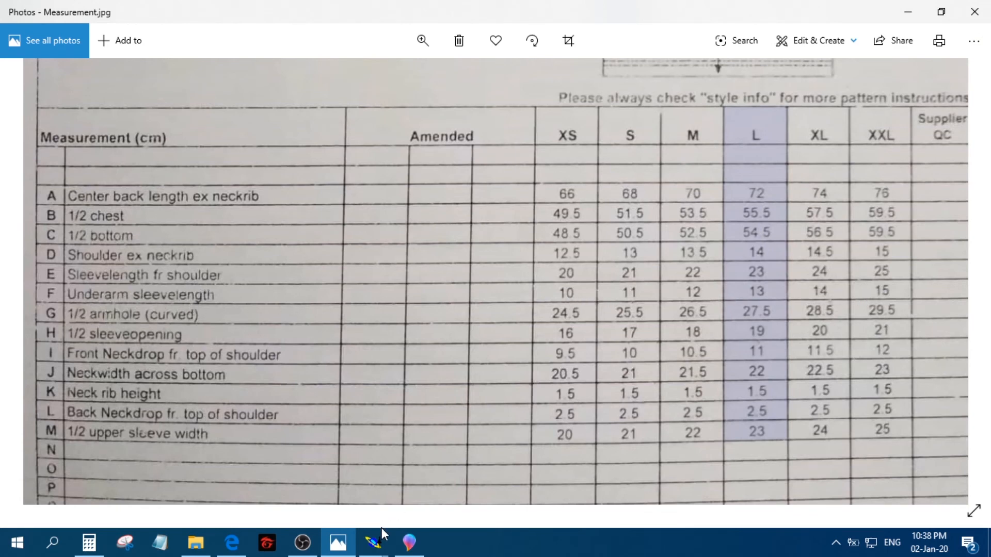
pyautogui.moveTo(380, 546)
pyautogui.click(351, 503)
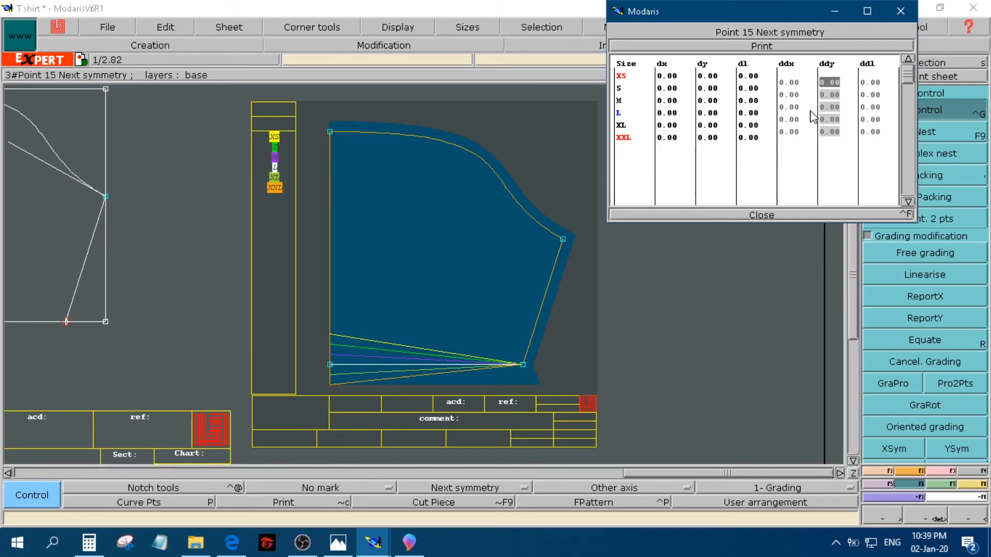
pyautogui.write('-1')
pyautogui.press('Return')
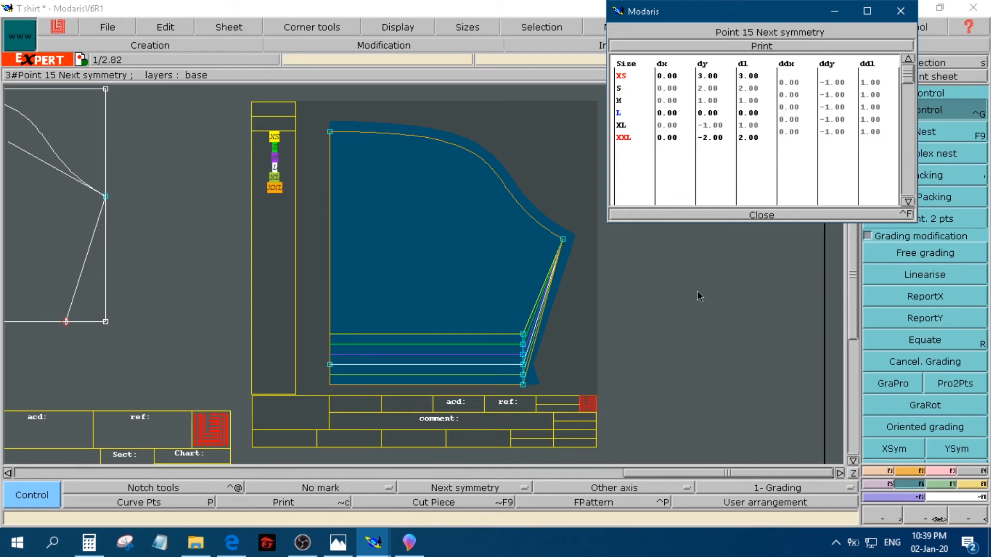
# - Check the sleeve opening measurements in Measurement.jpg, set the ddx increment to 0.5 for every size step of the sleeve's underarm-side hem point, and close the table
pyautogui.moveTo(781, 83); pyautogui.dragTo(794, 129)
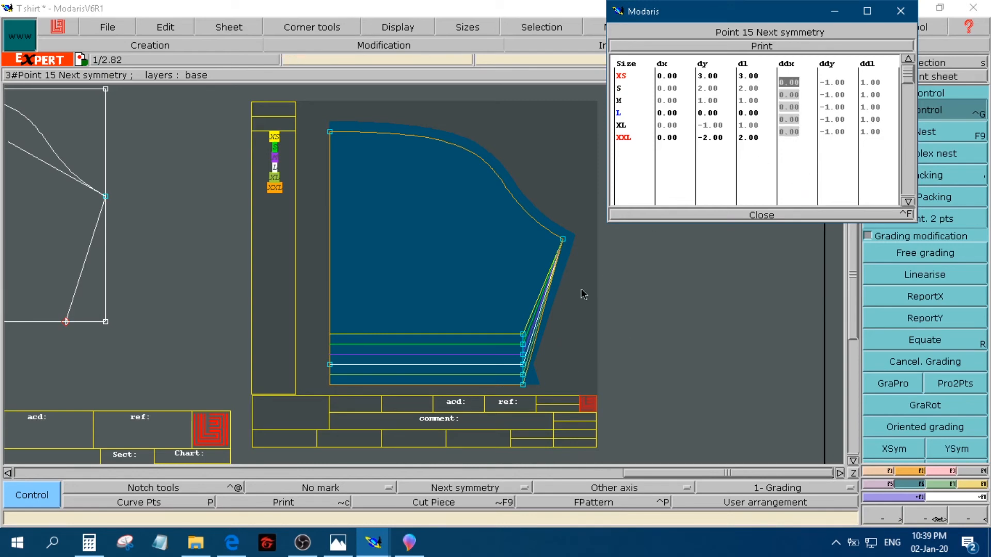
pyautogui.click(338, 542)
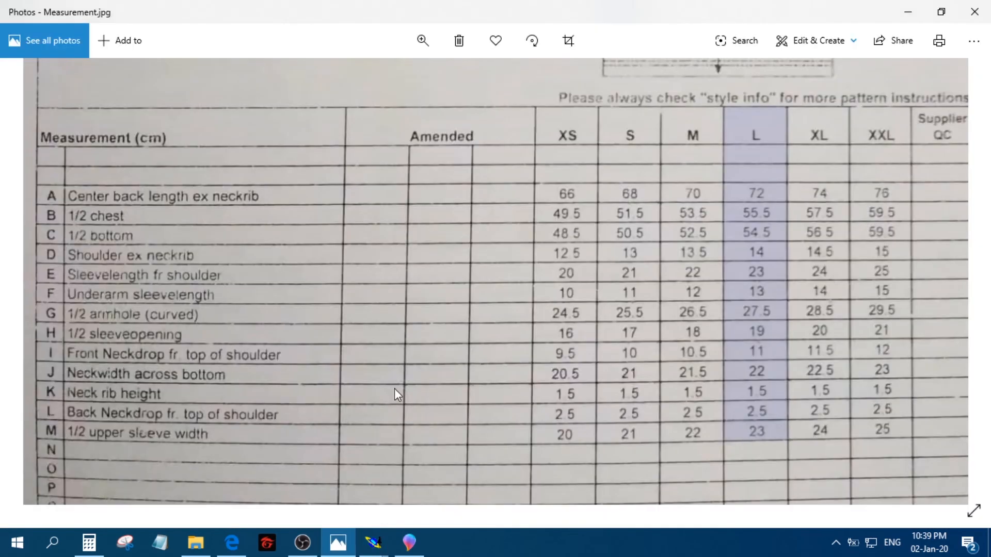
pyautogui.scroll(1, 297, 407)
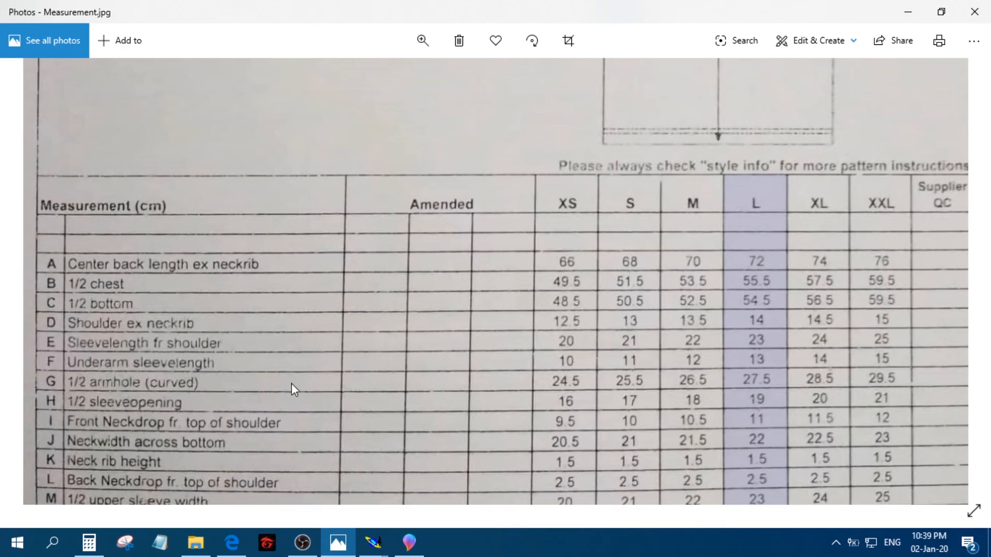
pyautogui.hotkey('alt', 'Tab')
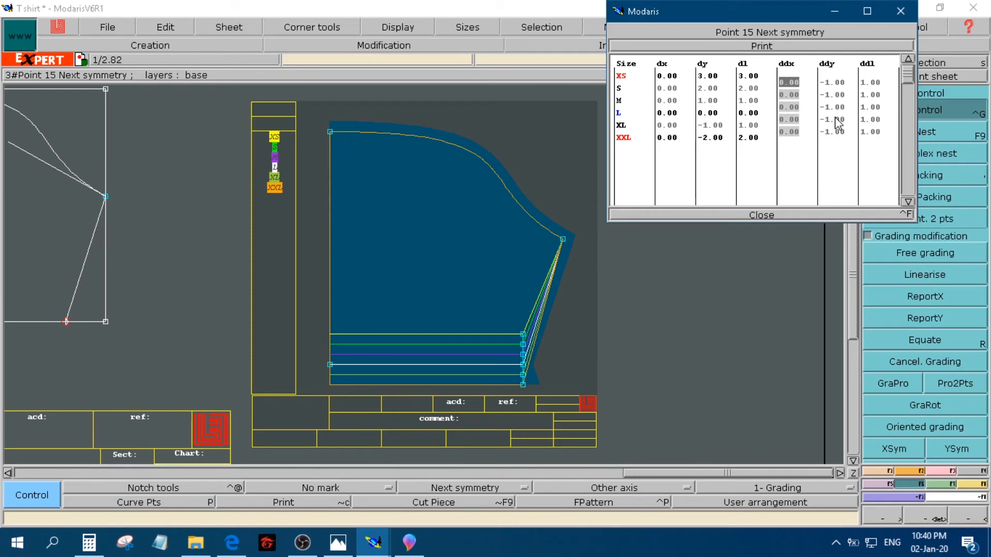
pyautogui.write('.5')
pyautogui.press('Return')
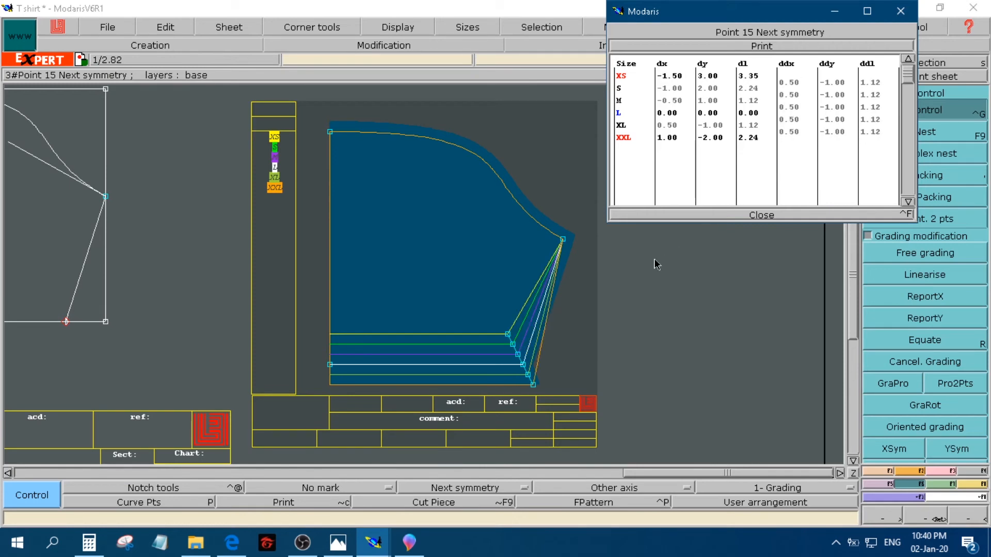
pyautogui.click(657, 213)
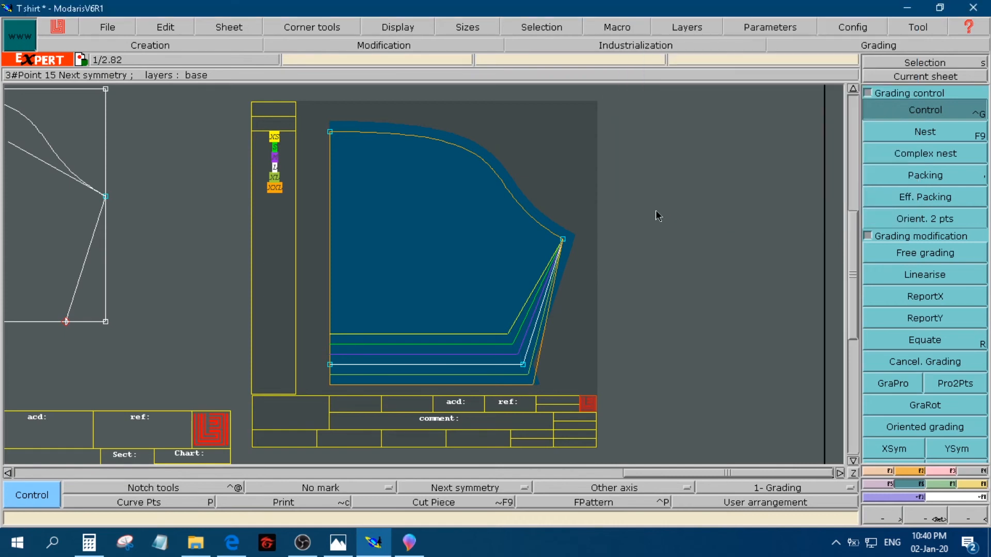
# - Open the grading table of the sleeve's underarm point, check the upper sleeve width against Measurement.jpg in Photos, and return to Modaris
pyautogui.click(563, 240)
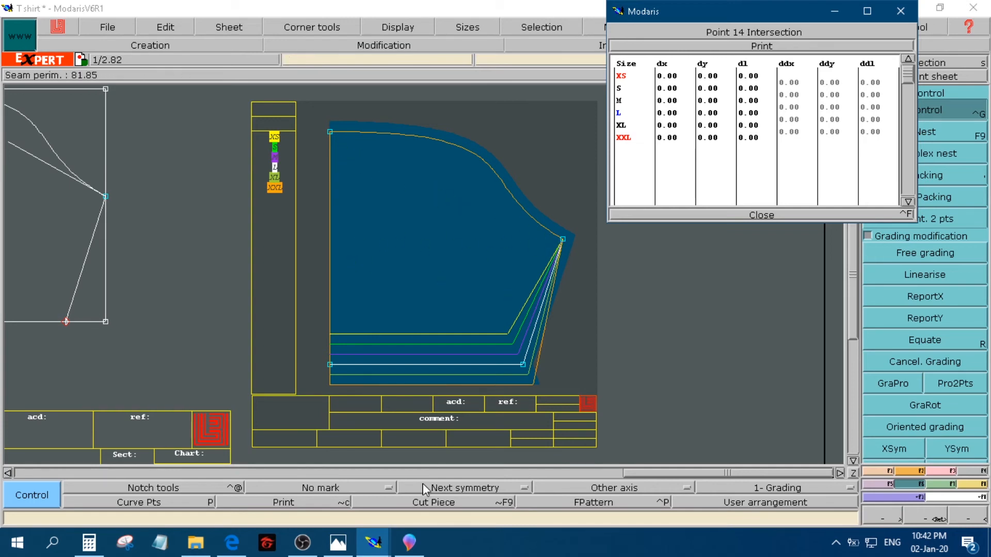
pyautogui.click(339, 542)
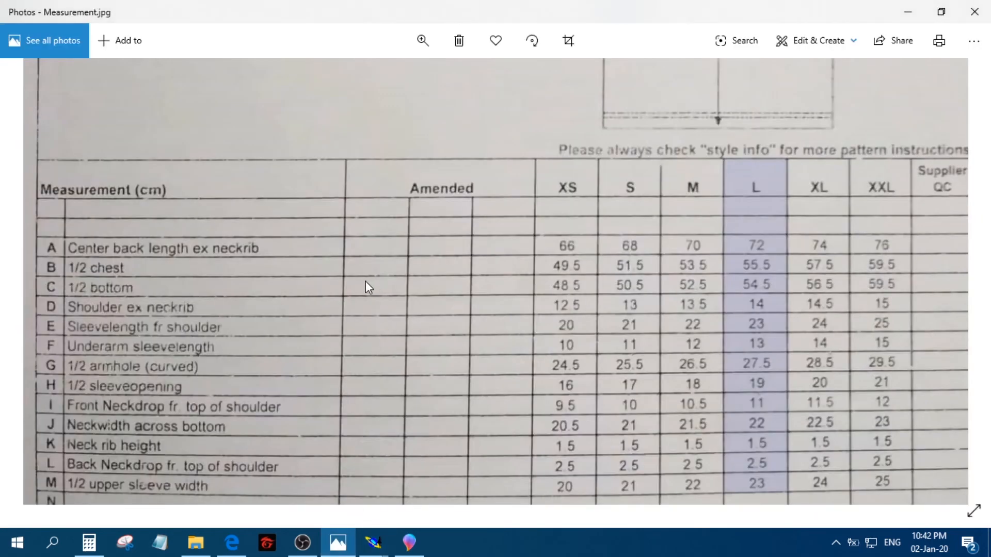
pyautogui.scroll(10, 343, 415)
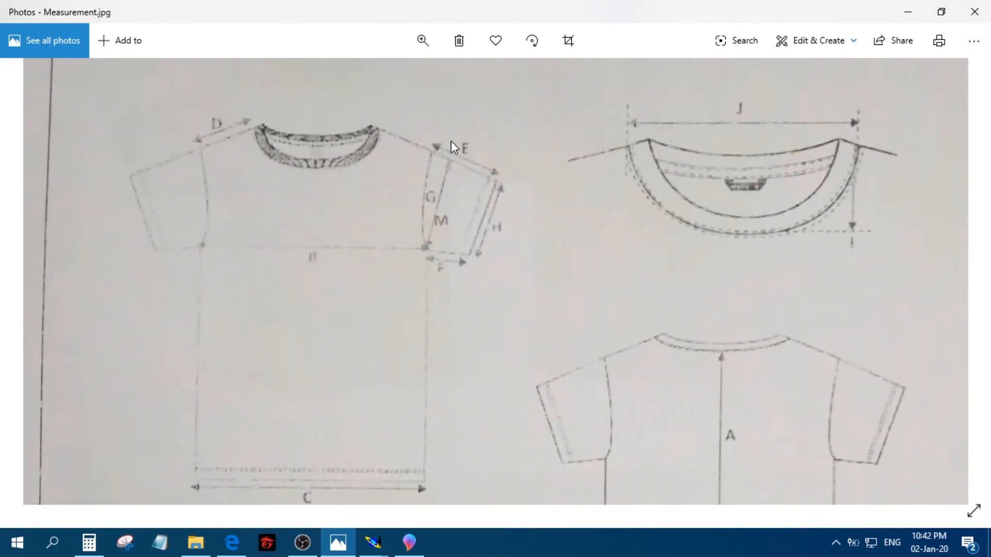
pyautogui.scroll(-10, 363, 431)
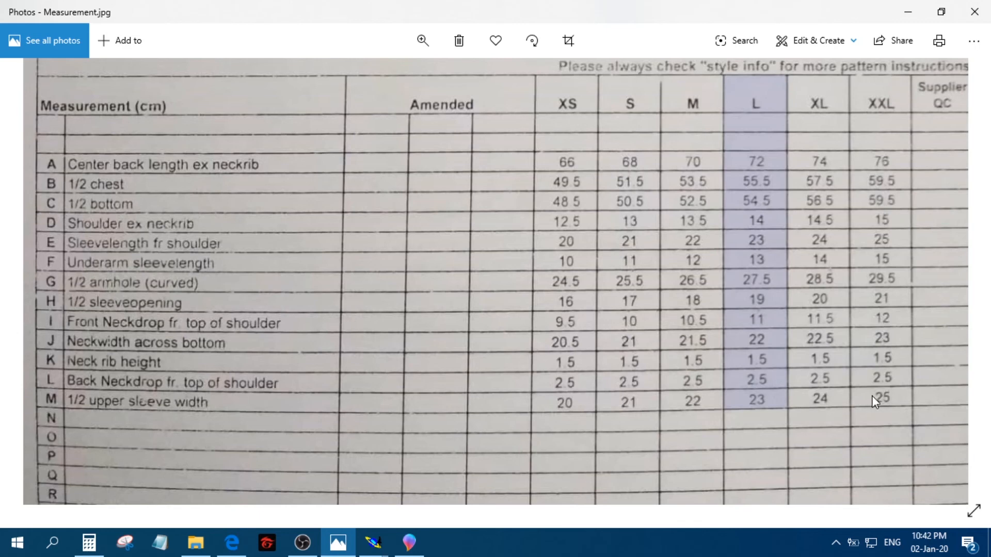
pyautogui.moveTo(434, 354); pyautogui.dragTo(401, 429)
pyautogui.moveTo(374, 542)
pyautogui.click(359, 500)
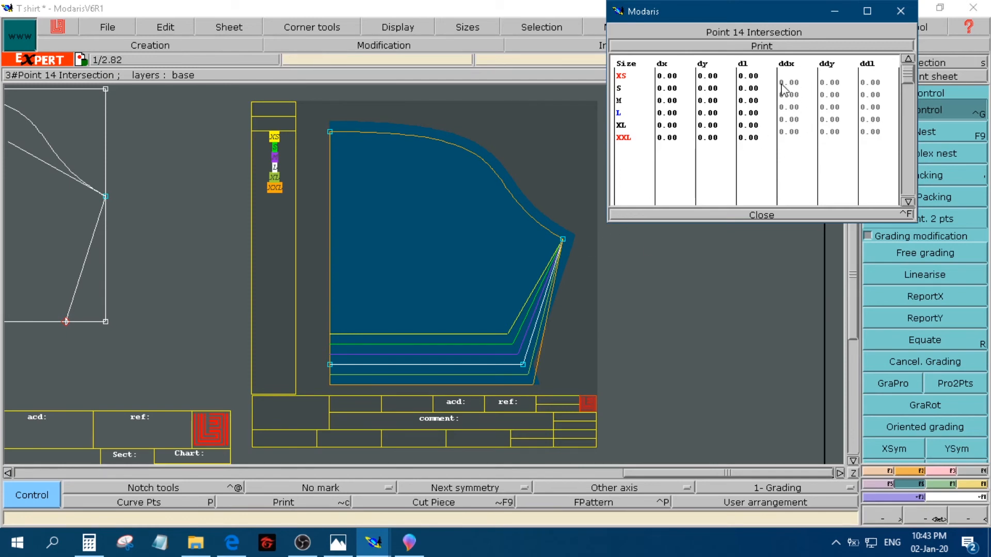
# - Set the ddx increment to 0.5 for every size step of the sleeve's underarm point and close the table
pyautogui.moveTo(783, 84); pyautogui.dragTo(793, 135)
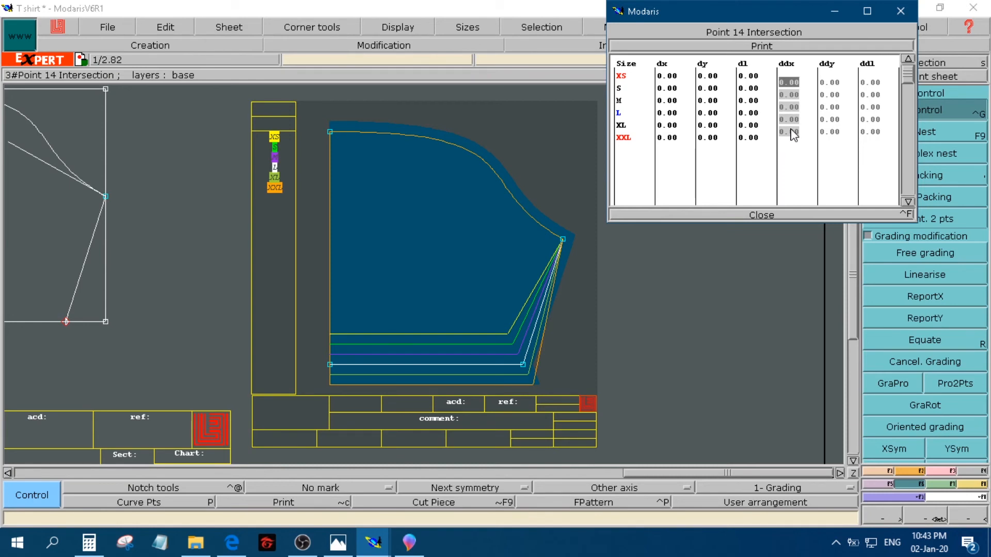
pyautogui.write('-1.')
pyautogui.write('5')
pyautogui.press('Return')
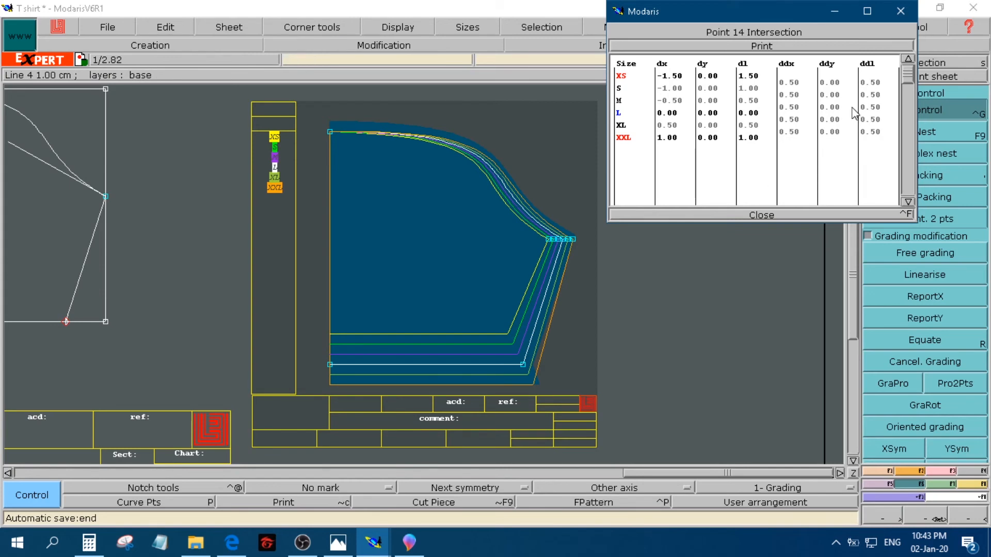
pyautogui.click(762, 215)
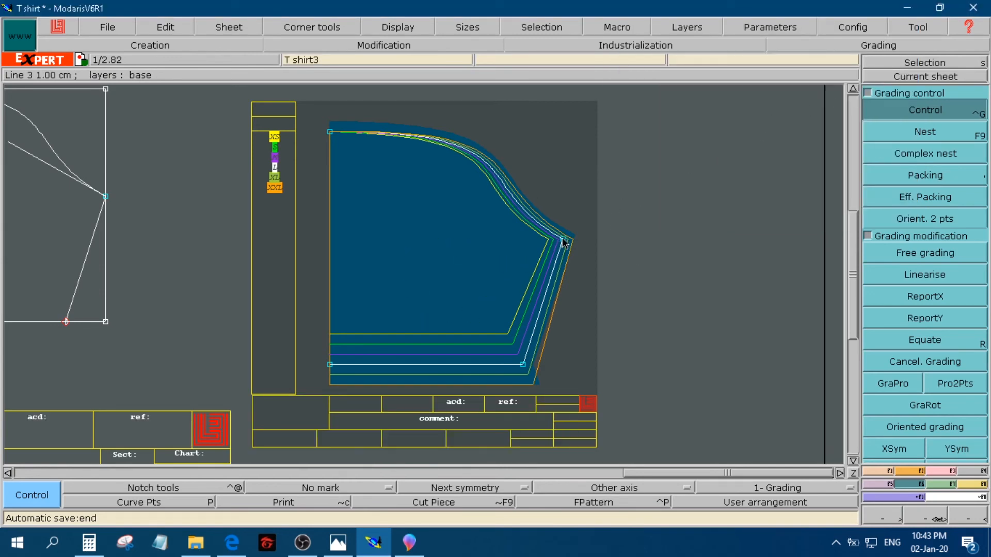
# - Create a full back piece by mirroring the graded half back about its center line with Sym2Pts, and rearrange all sheets
pyautogui.press('s')
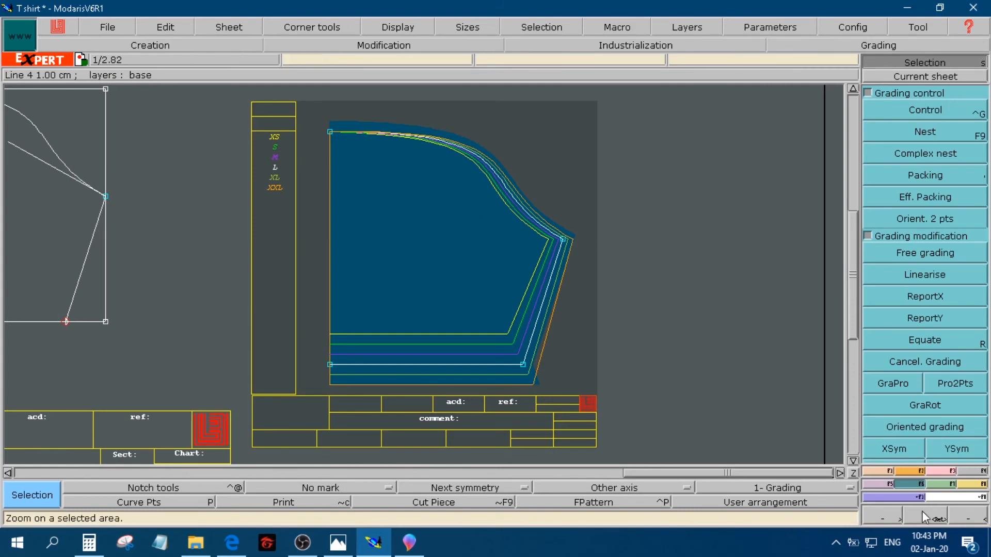
pyautogui.press('j')
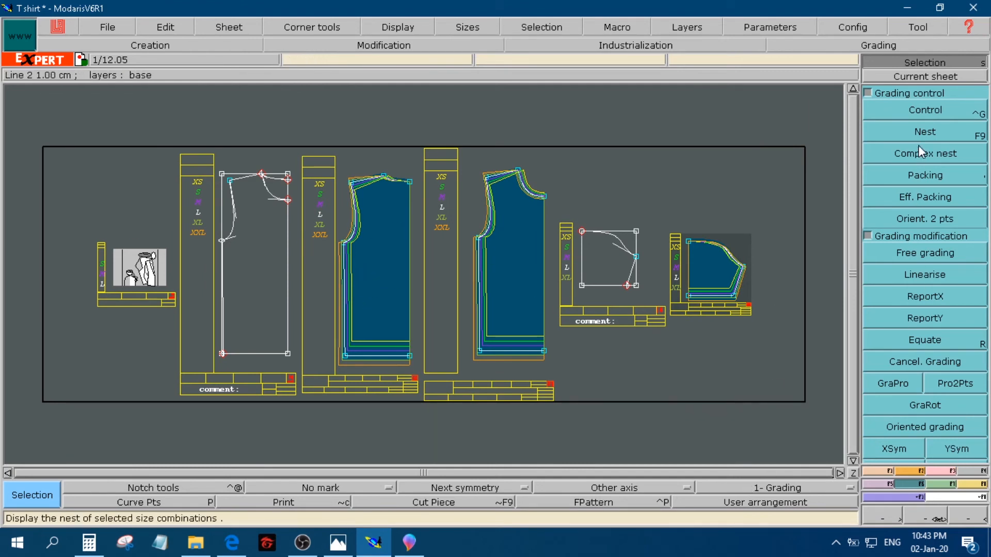
pyautogui.click(909, 76)
pyautogui.click(392, 270)
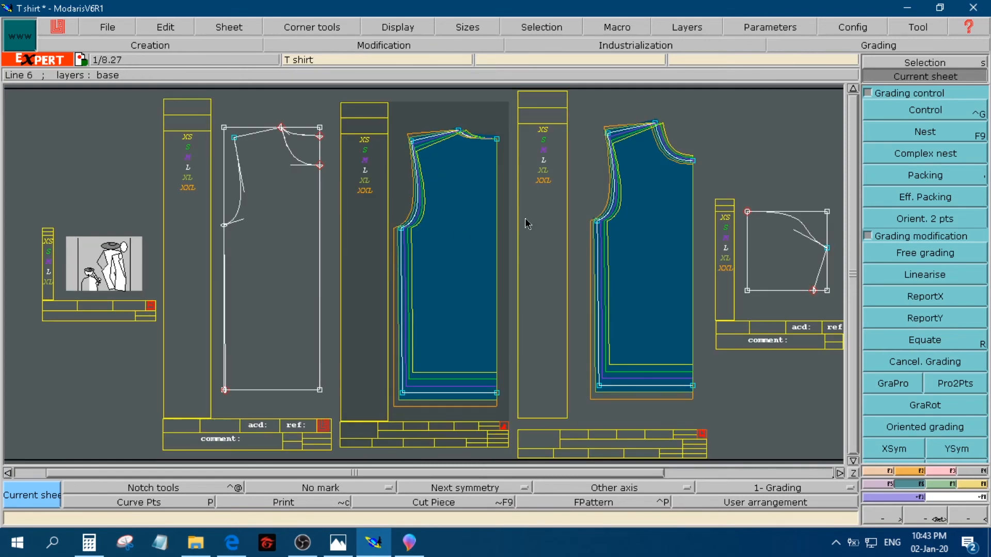
pyautogui.click(878, 484)
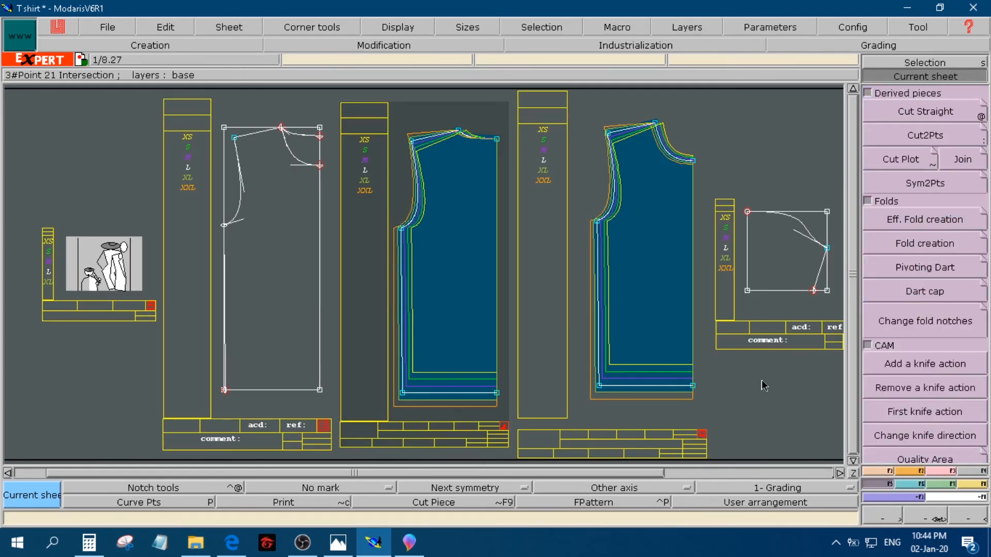
pyautogui.click(925, 184)
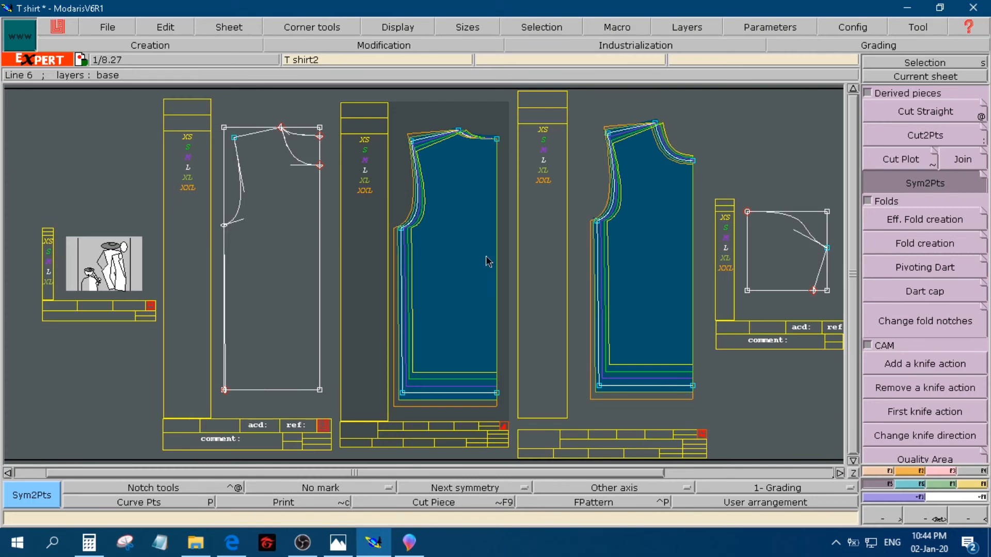
pyautogui.click(496, 394)
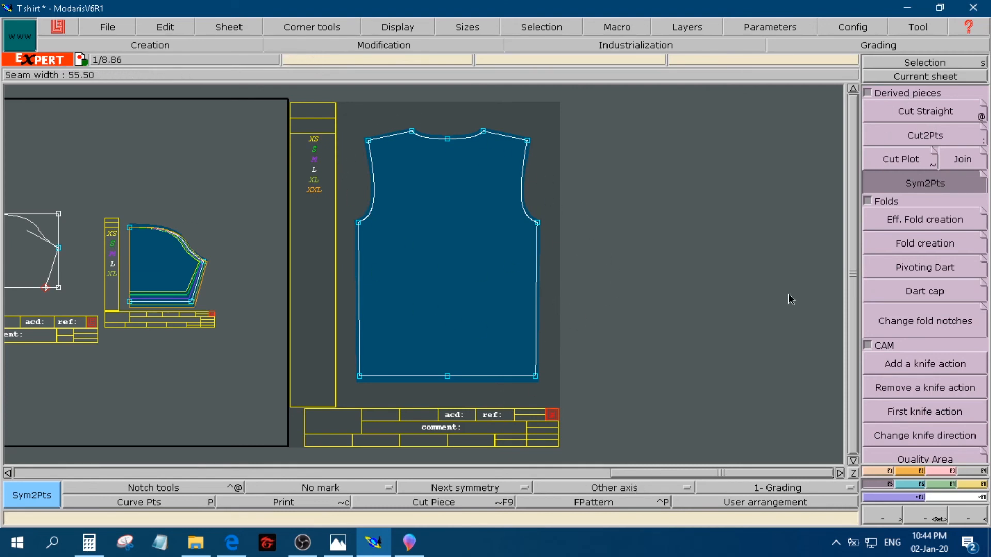
pyautogui.press('j')
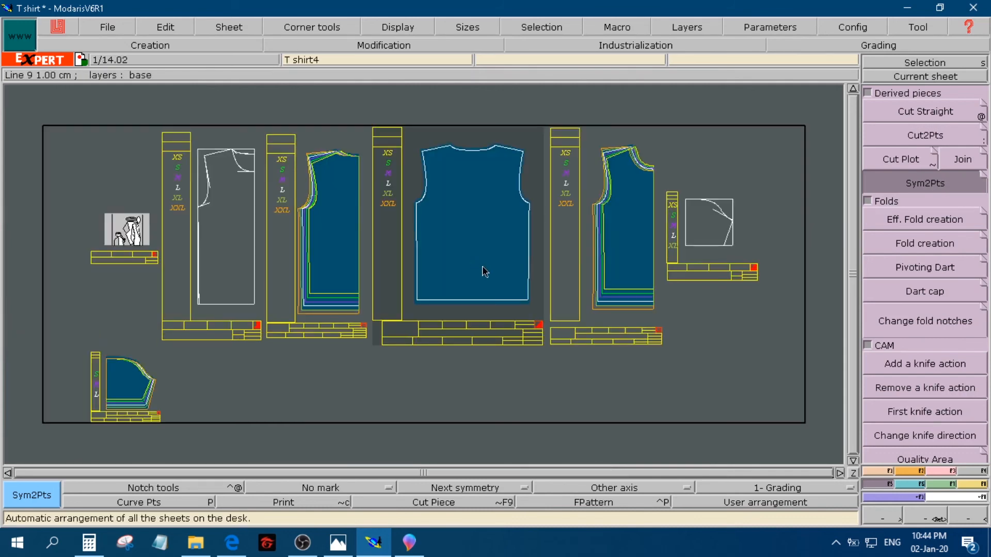
# - Create a full front piece by mirroring the graded half front about its center line with Sym2Pts, and rearrange all sheets
pyautogui.click(924, 77)
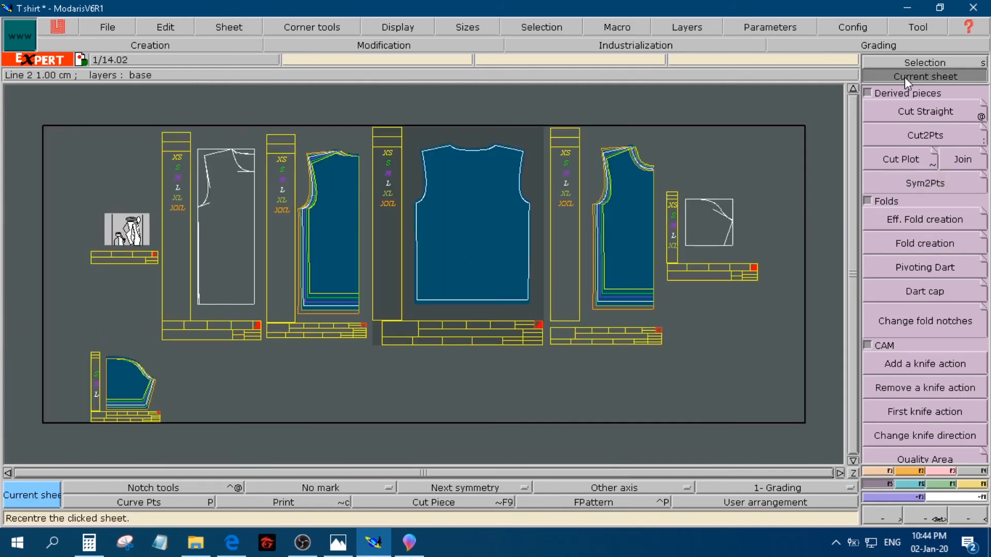
pyautogui.click(618, 240)
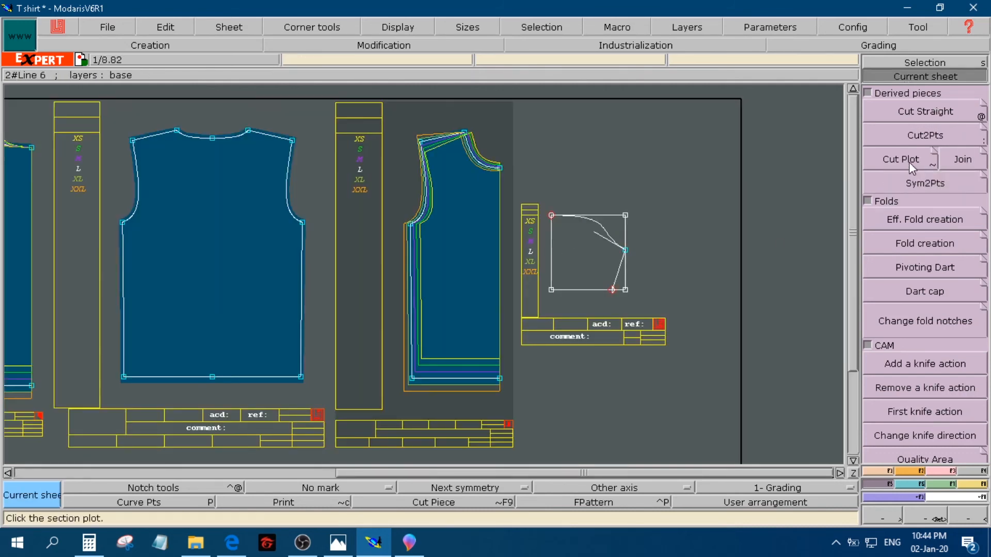
pyautogui.click(920, 183)
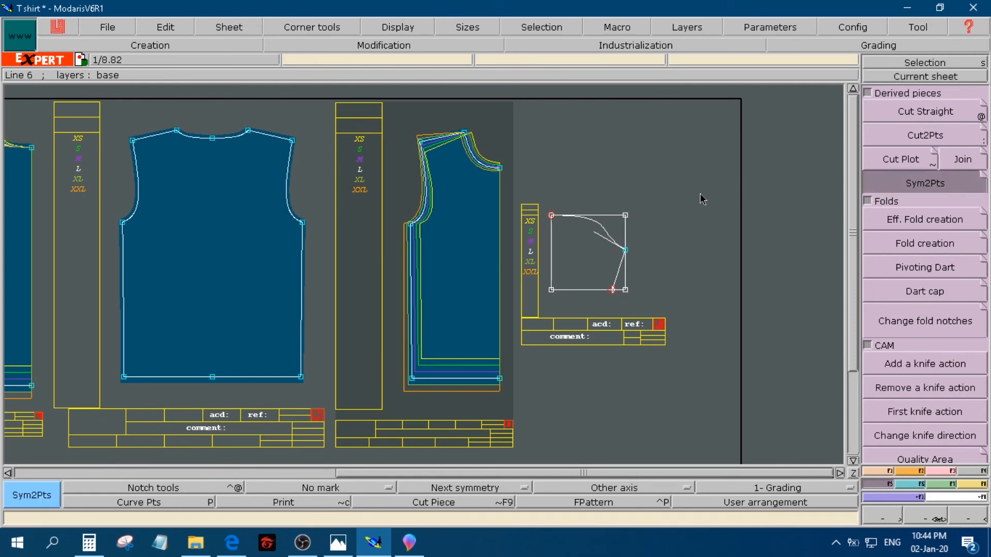
pyautogui.click(500, 169)
pyautogui.click(500, 384)
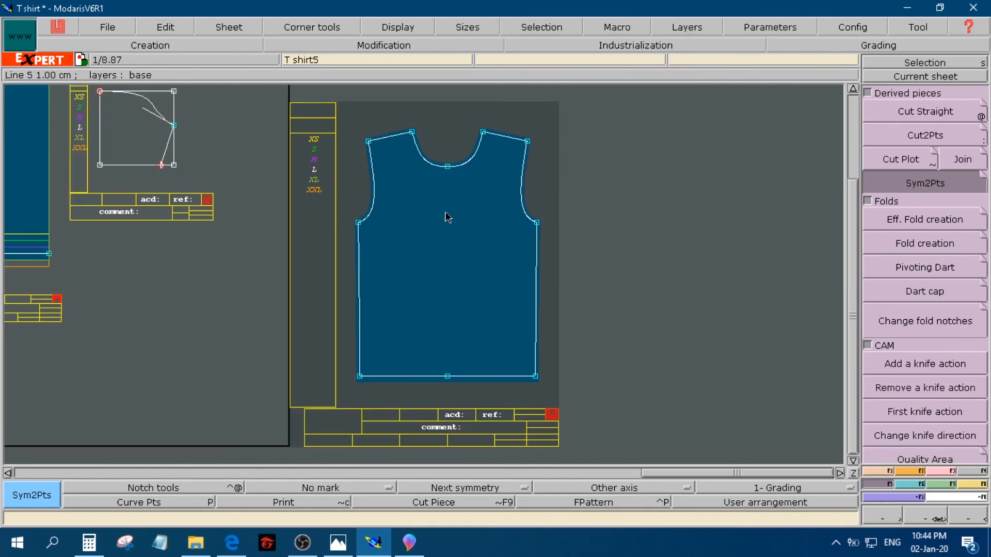
pyautogui.press('j')
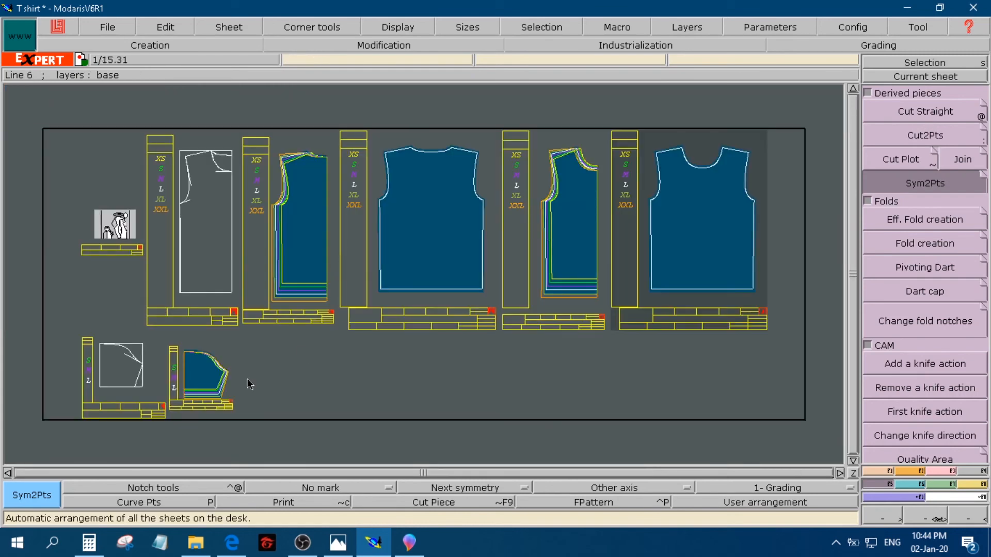
# - Create a full sleeve piece by mirroring the graded half sleeve about its center line with Sym2Pts, and rearrange all sheets
pyautogui.click(887, 76)
pyautogui.click(212, 384)
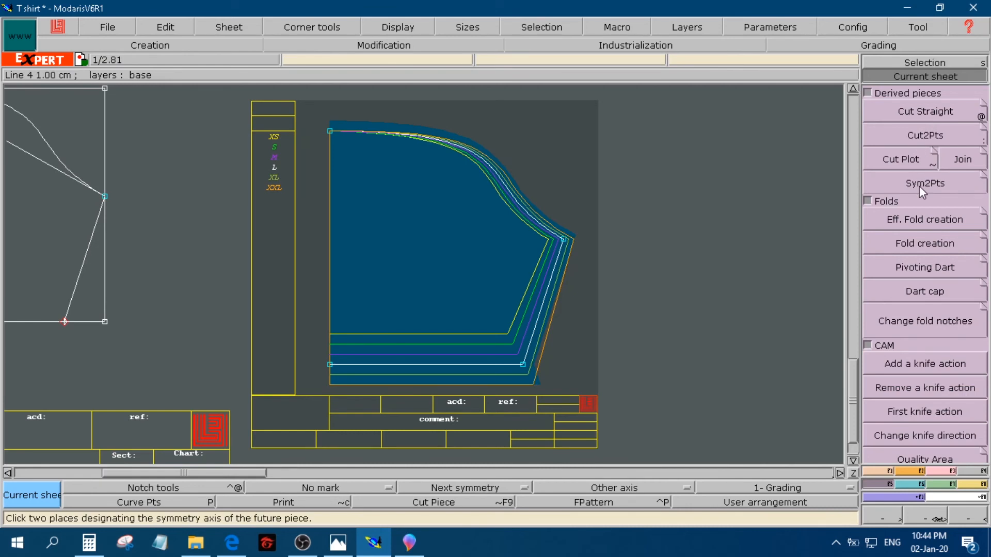
pyautogui.click(878, 183)
pyautogui.click(330, 131)
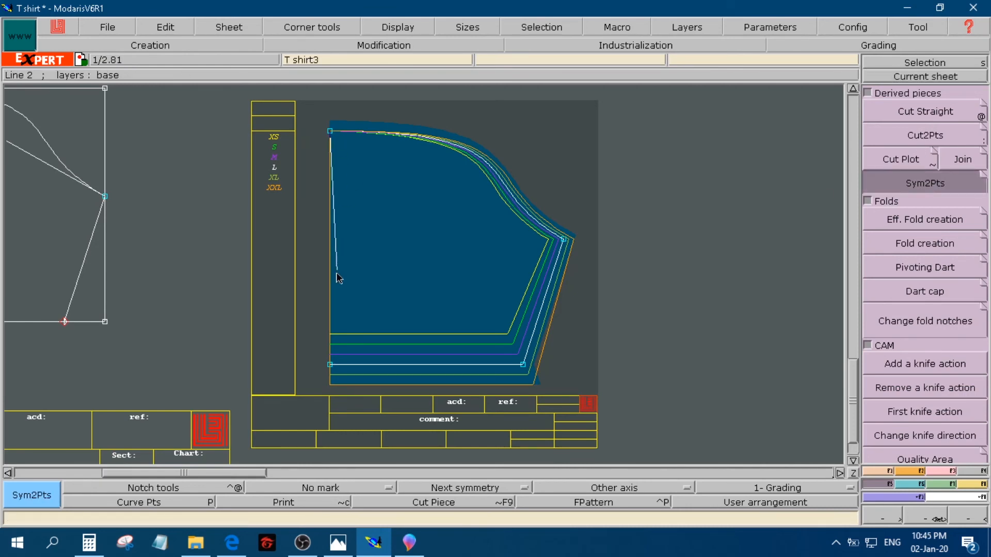
pyautogui.click(330, 365)
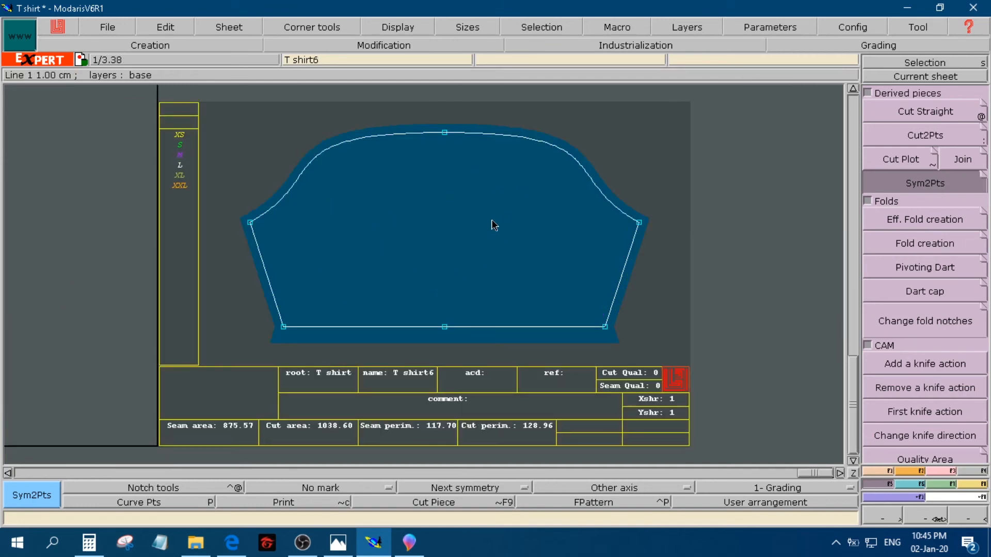
pyautogui.press('j')
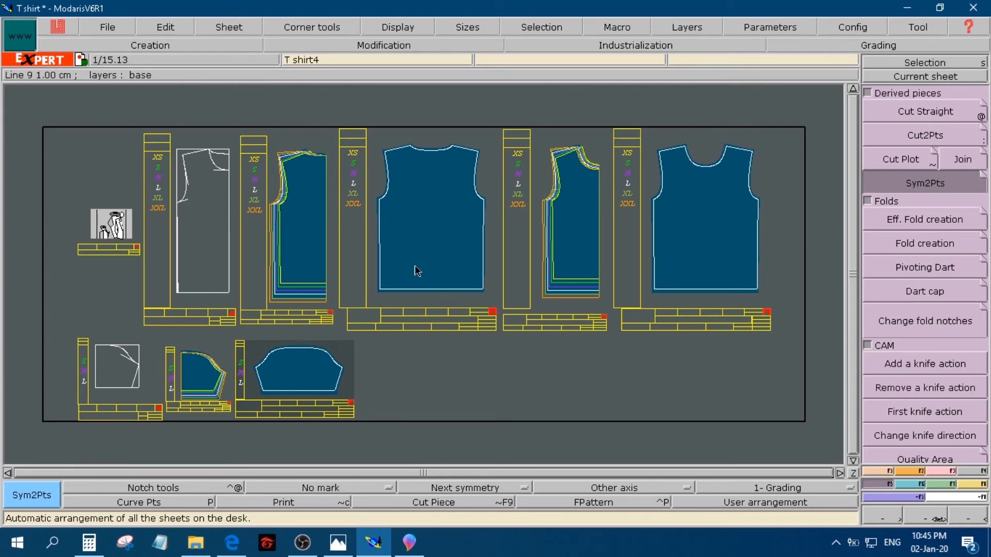
# - Select all sizes from XS to XXL on the full sleeve's sheet and display their nest
pyautogui.click(904, 63)
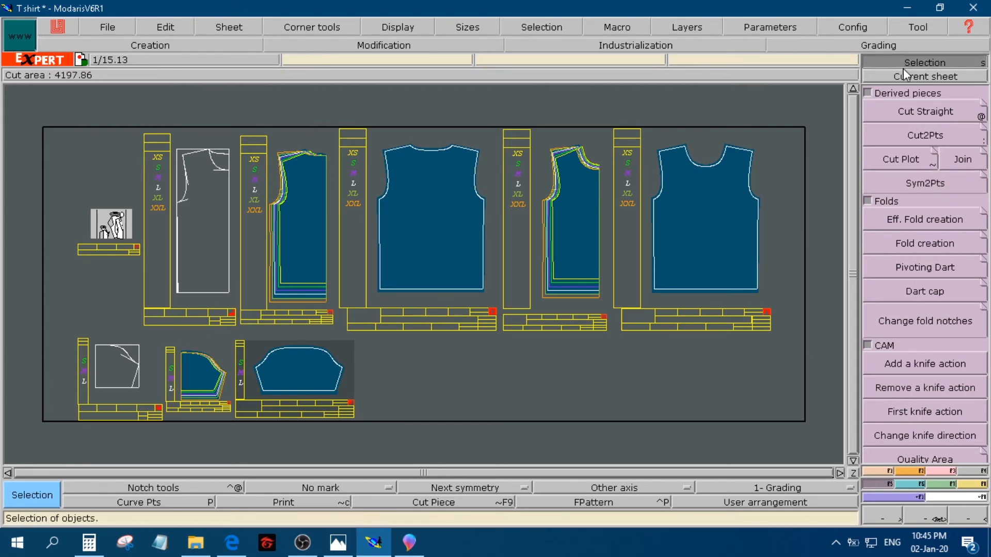
pyautogui.click(889, 79)
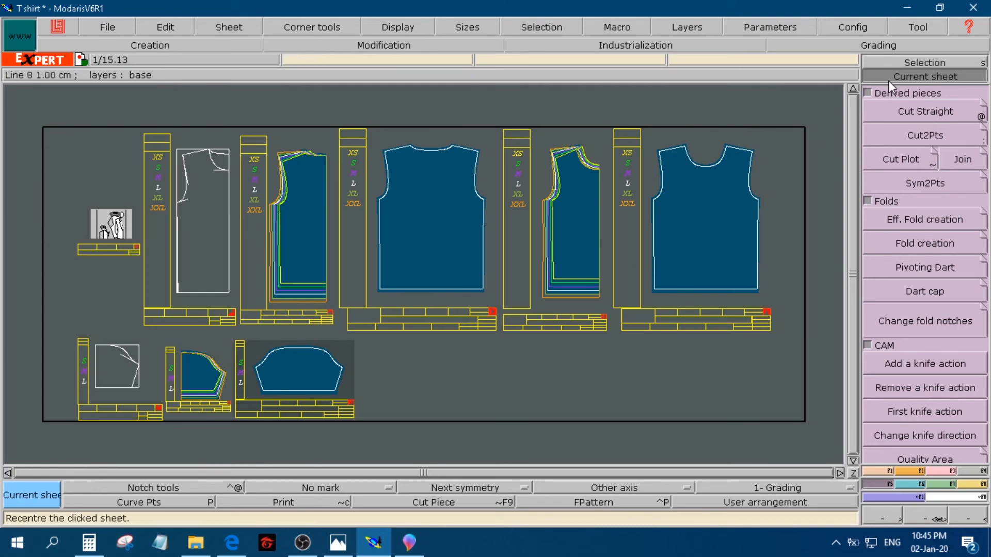
pyautogui.click(249, 389)
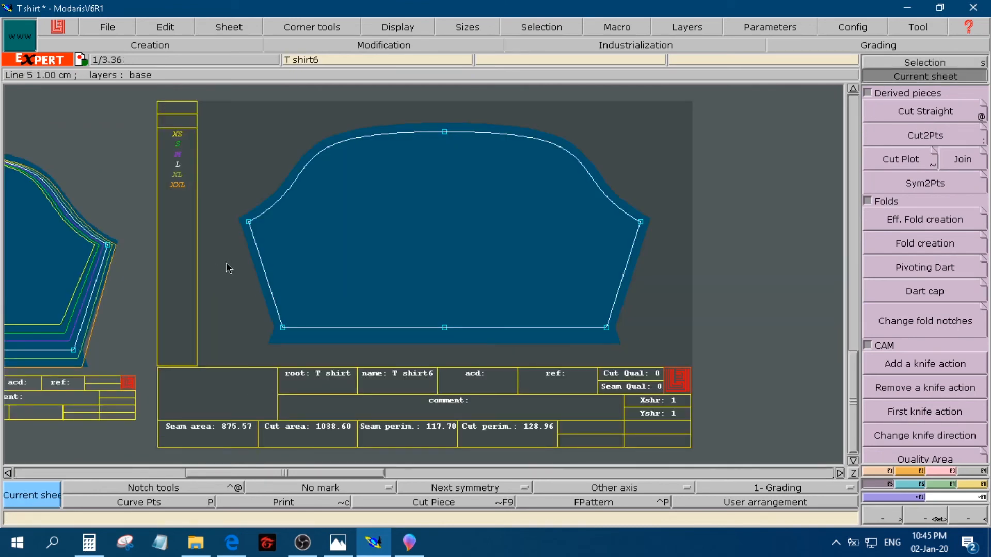
pyautogui.click(925, 63)
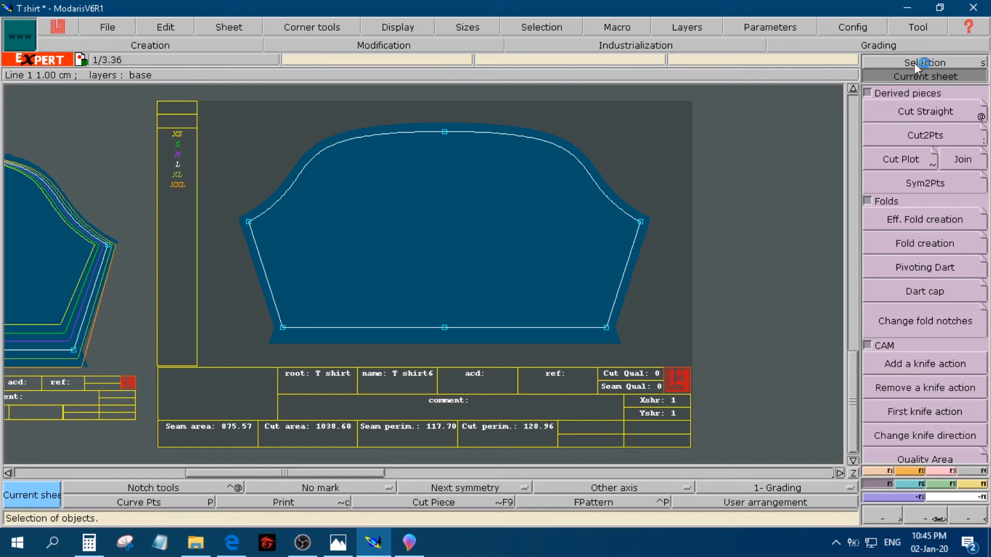
pyautogui.click(193, 120)
pyautogui.click(325, 271)
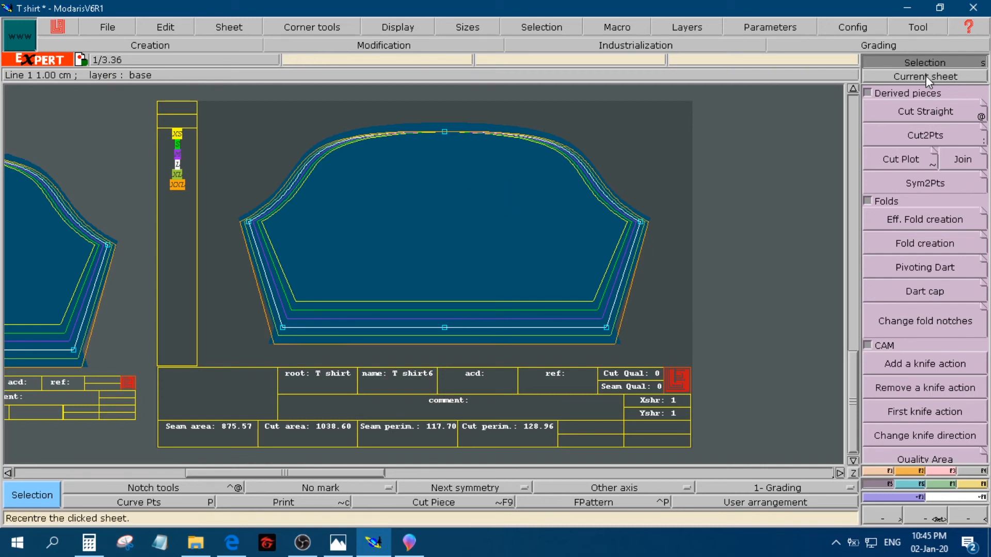
# - Draw a vertical 'DF' grain line axis about 47 cm long on the full back piece, with dx set to 0.00
pyautogui.click(853, 473)
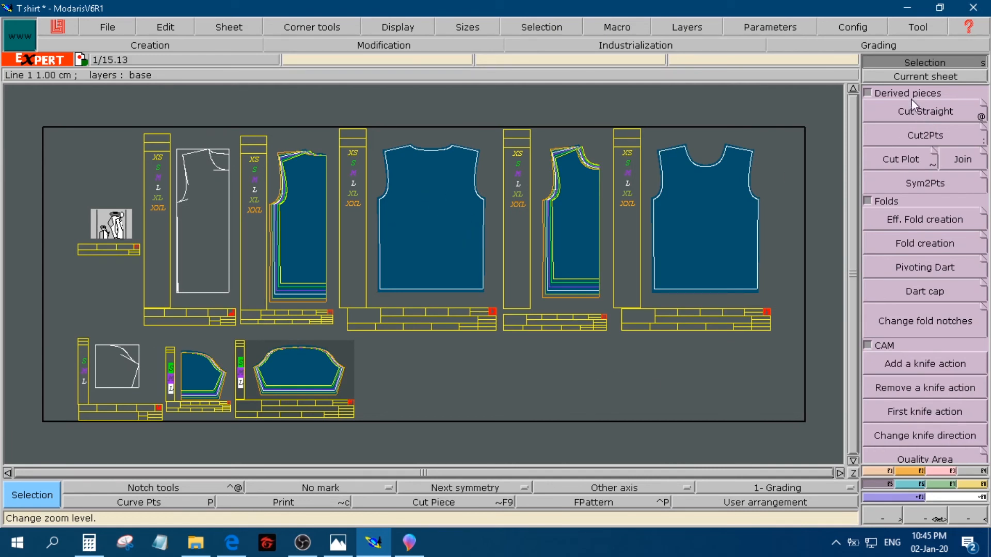
pyautogui.click(925, 77)
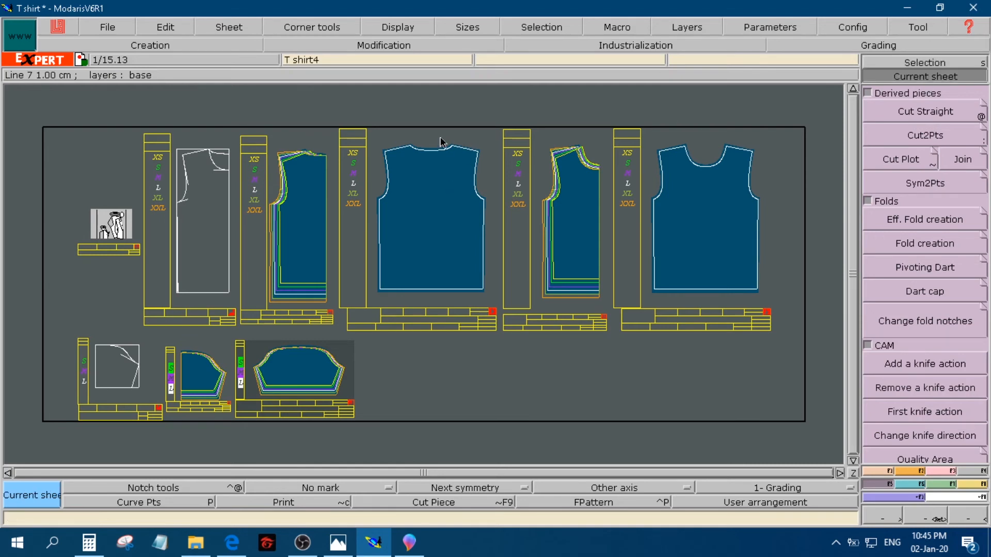
pyautogui.scroll(2, 410, 170)
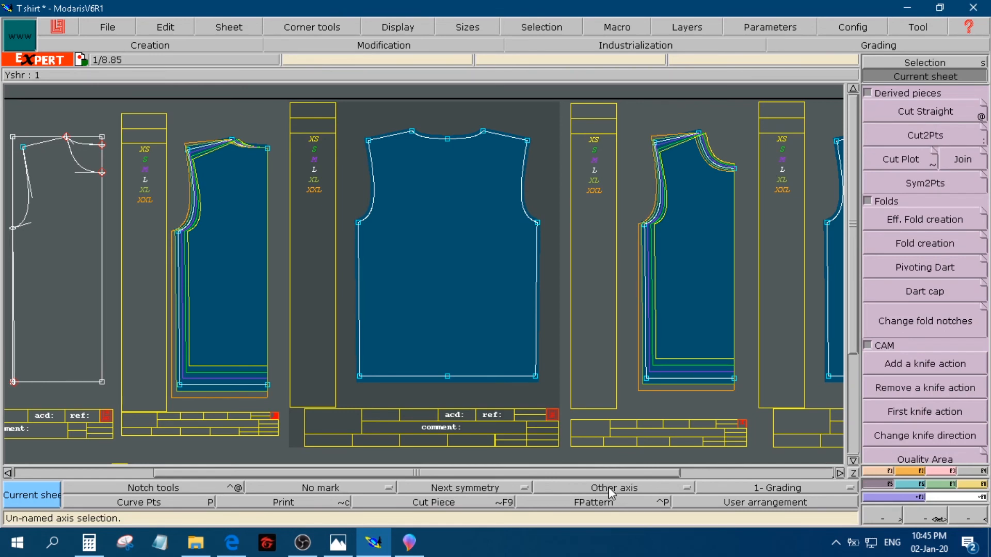
pyautogui.click(686, 489)
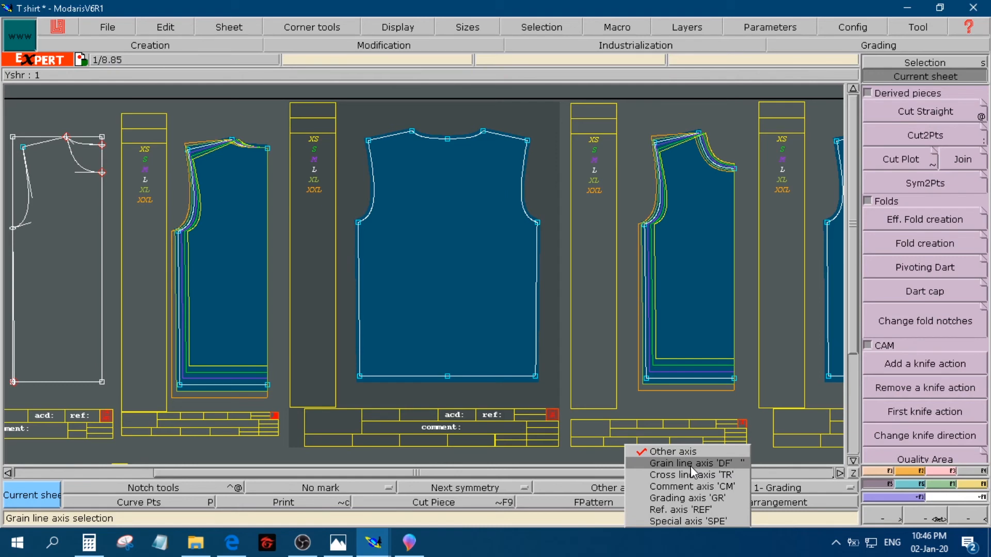
pyautogui.click(691, 465)
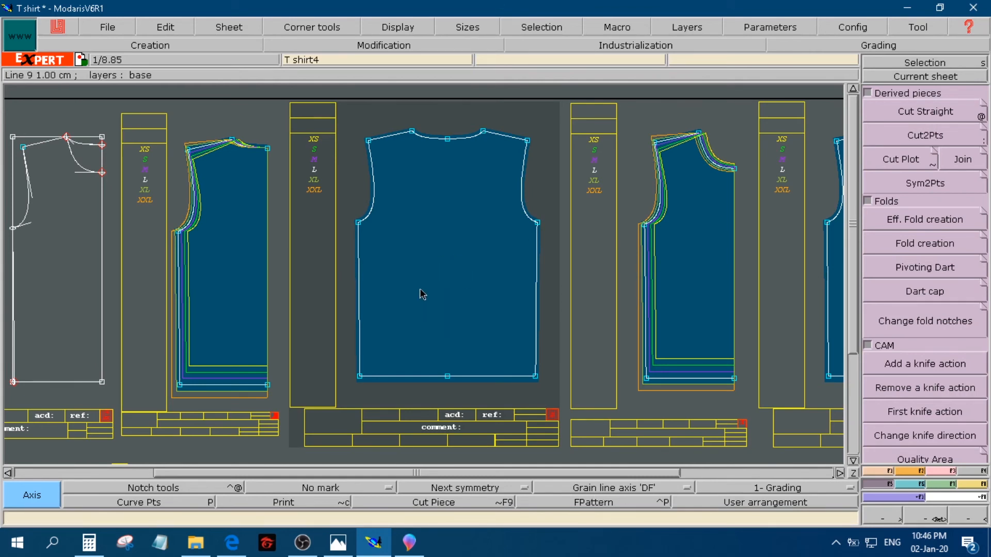
pyautogui.click(474, 338)
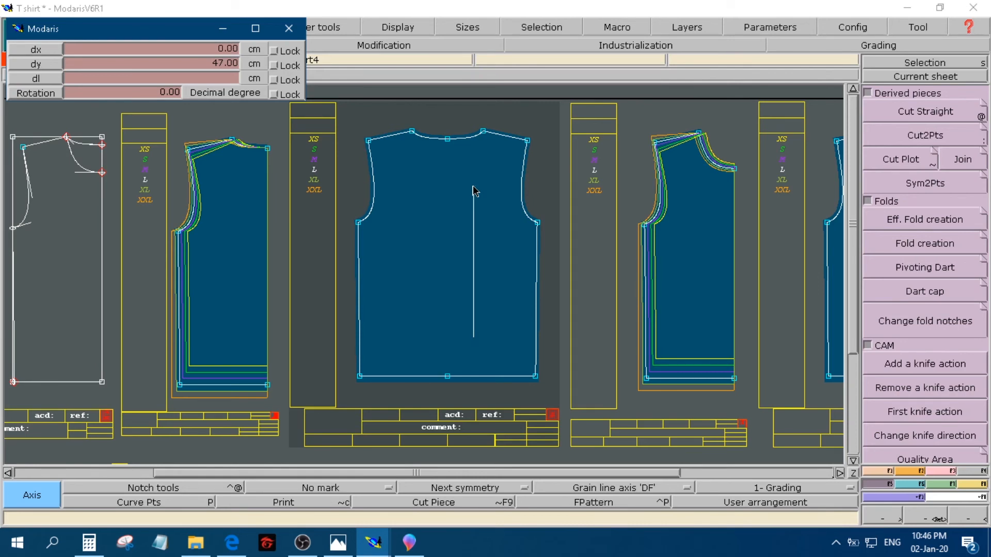
pyautogui.press('Down')
pyautogui.write('0.00')
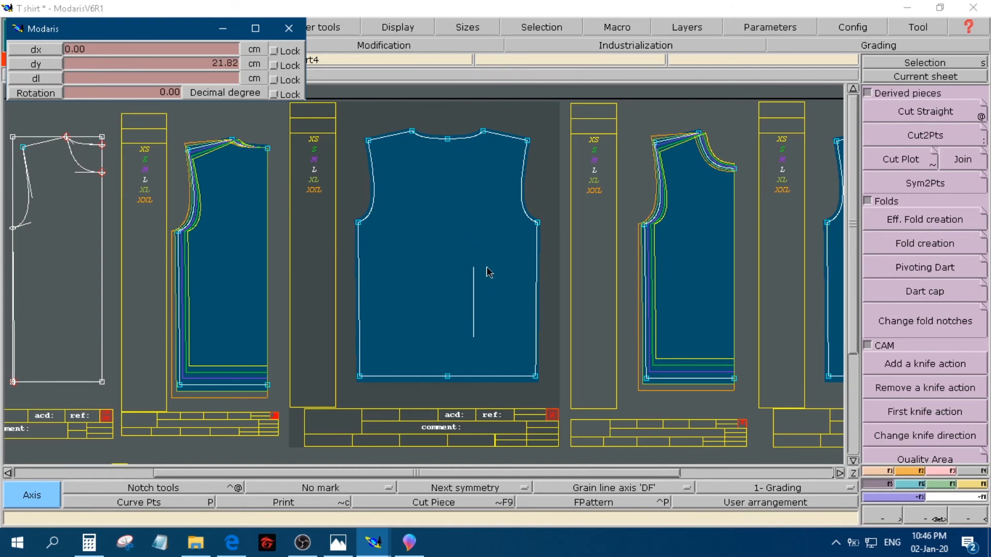
pyautogui.click(479, 186)
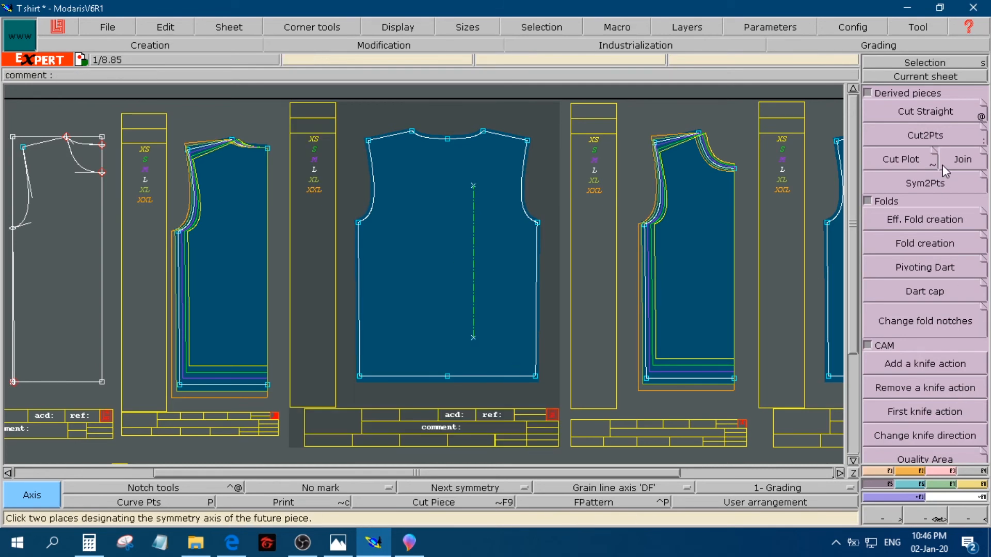
# - Draw a vertical 'DF' grain line axis about 44 cm long on the full front piece, with dx set to 0
pyautogui.click(927, 78)
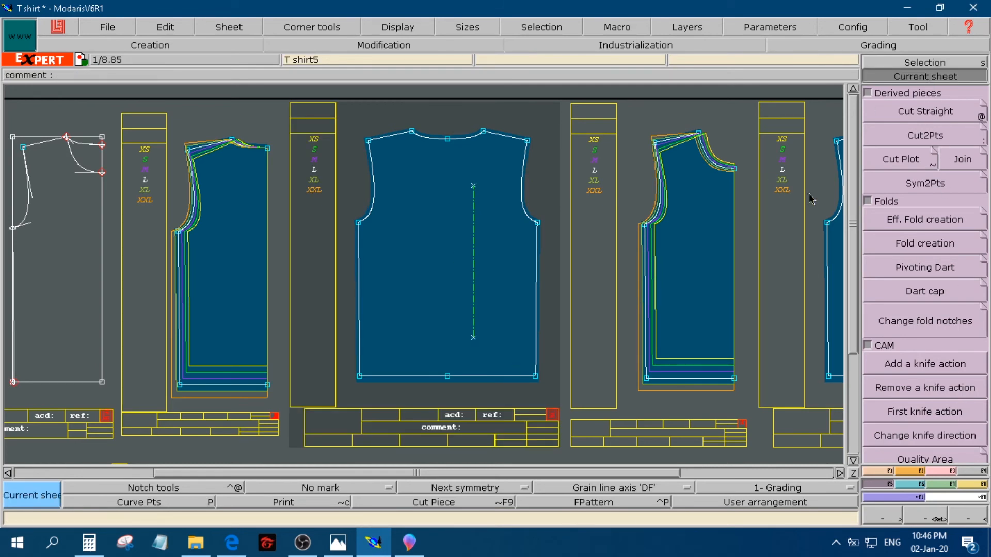
pyautogui.click(818, 228)
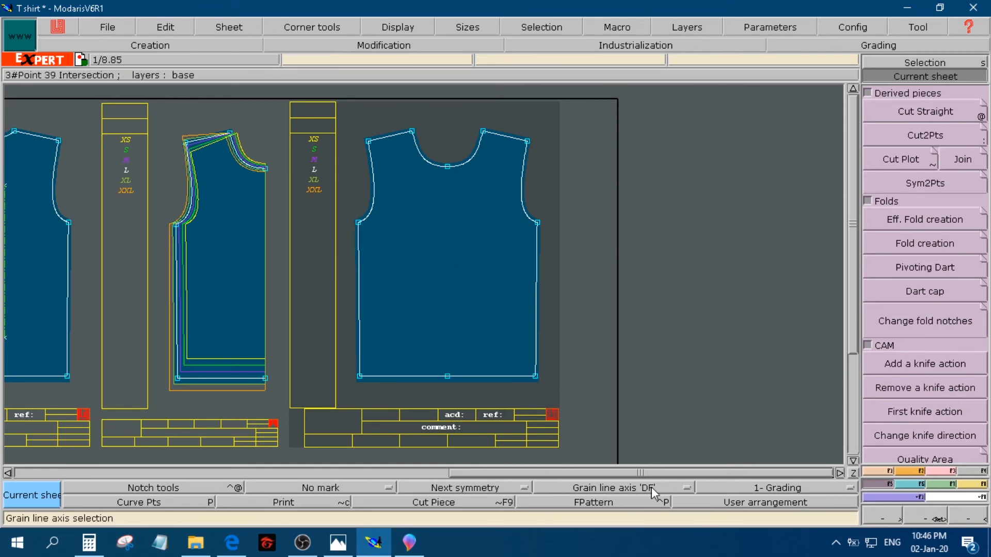
pyautogui.click(681, 489)
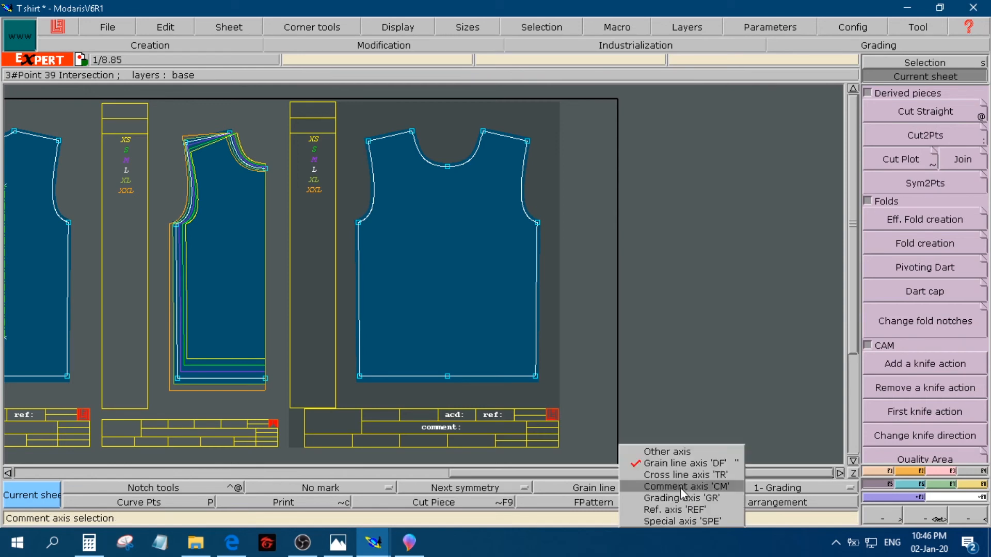
pyautogui.click(665, 463)
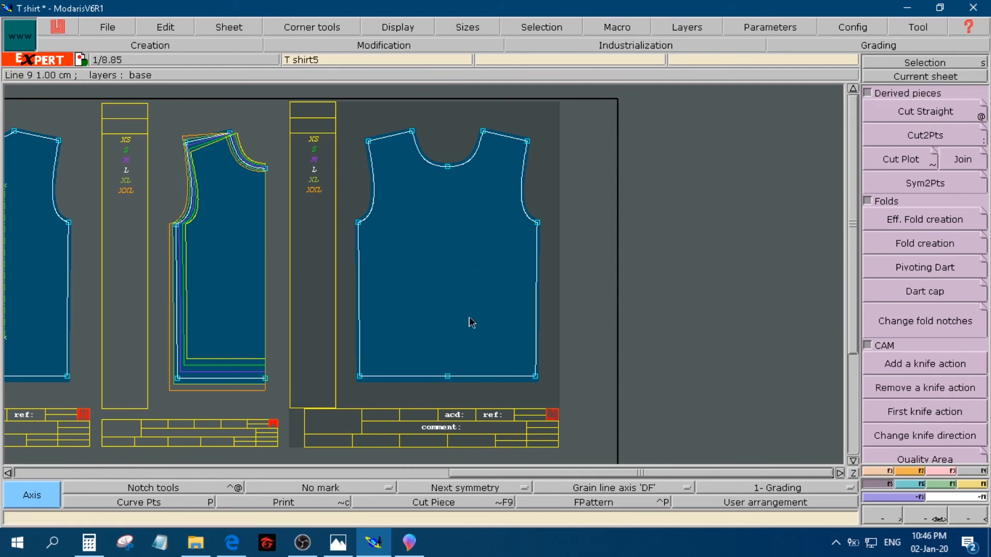
pyautogui.click(483, 340)
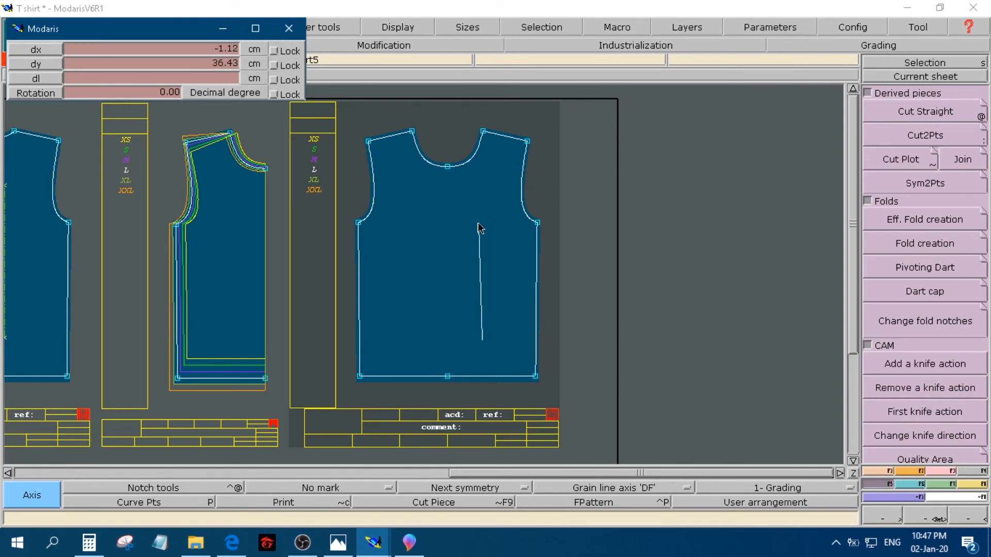
pyautogui.write('0')
pyautogui.press('Return')
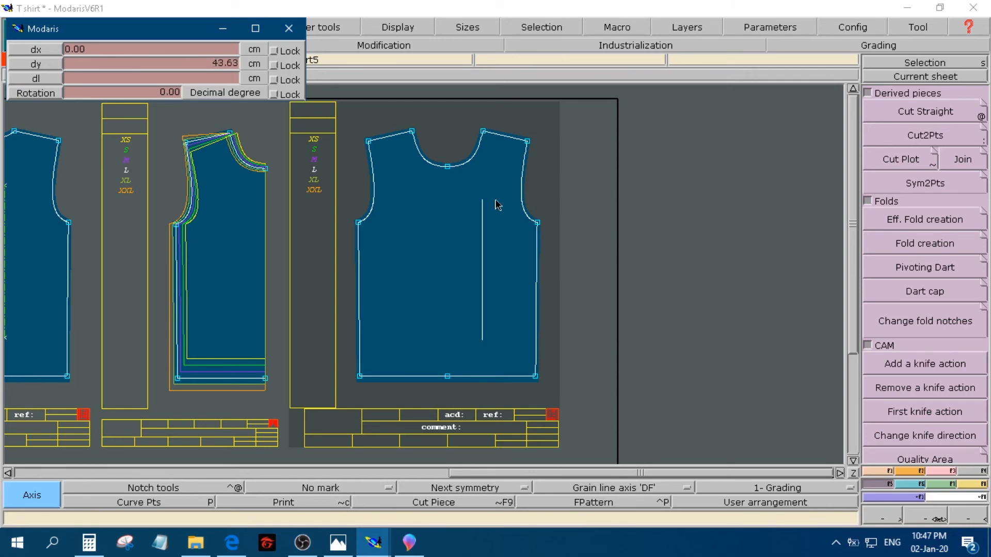
pyautogui.click(496, 206)
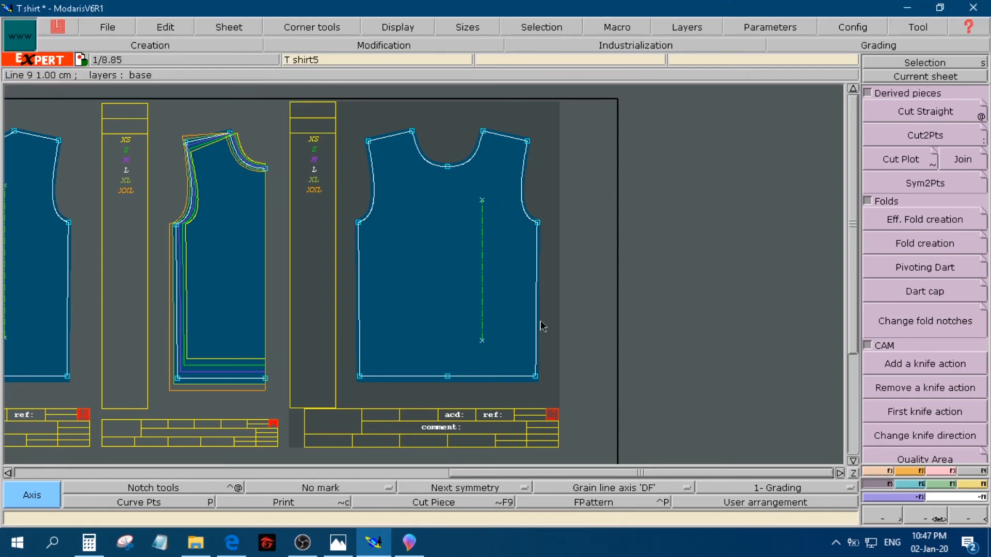
# - Draw a vertical 'DF' grain line axis about 12.5 cm long on the full sleeve piece, with dx set to 0
pyautogui.click(853, 473)
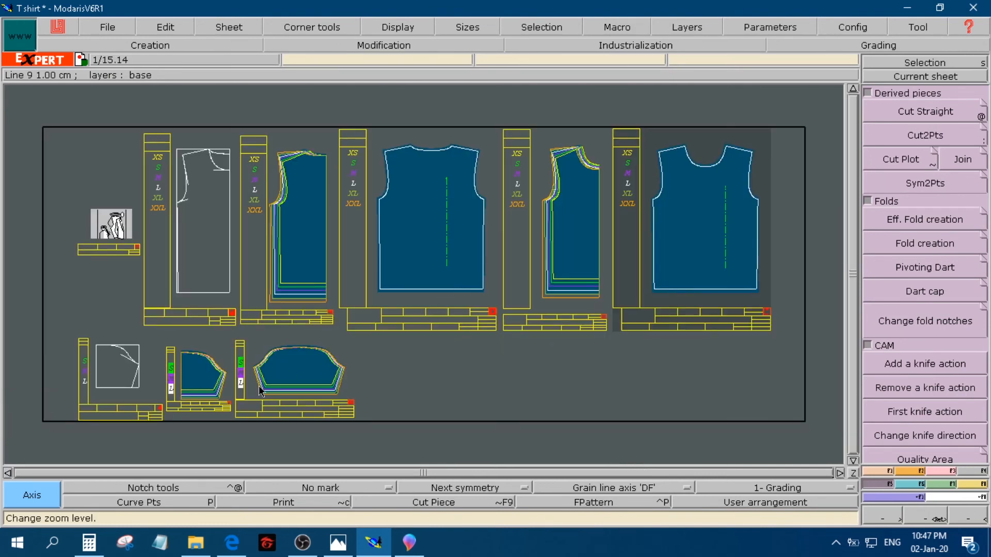
pyautogui.click(289, 383)
pyautogui.click(509, 277)
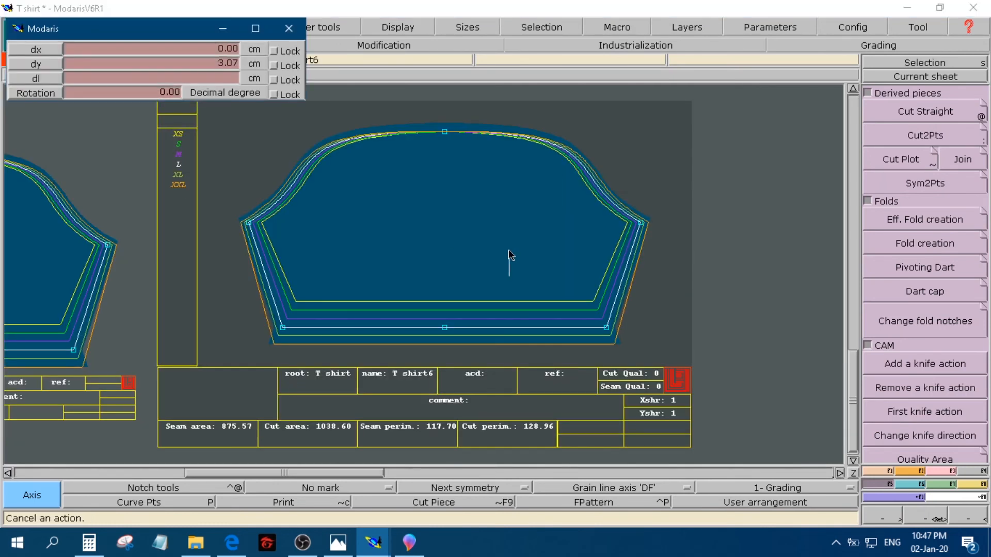
pyautogui.press('Down')
pyautogui.write('0')
pyautogui.press('Return')
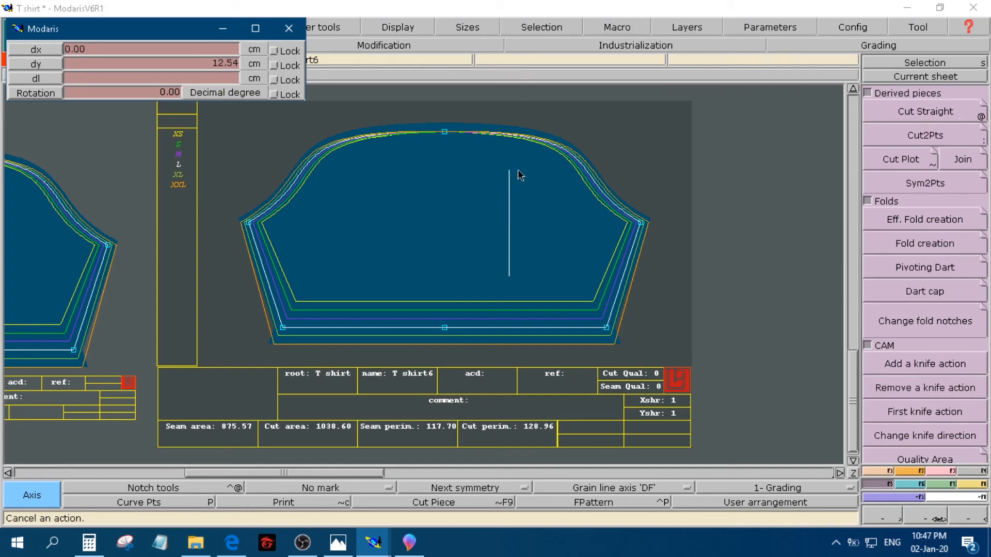
pyautogui.click(518, 176)
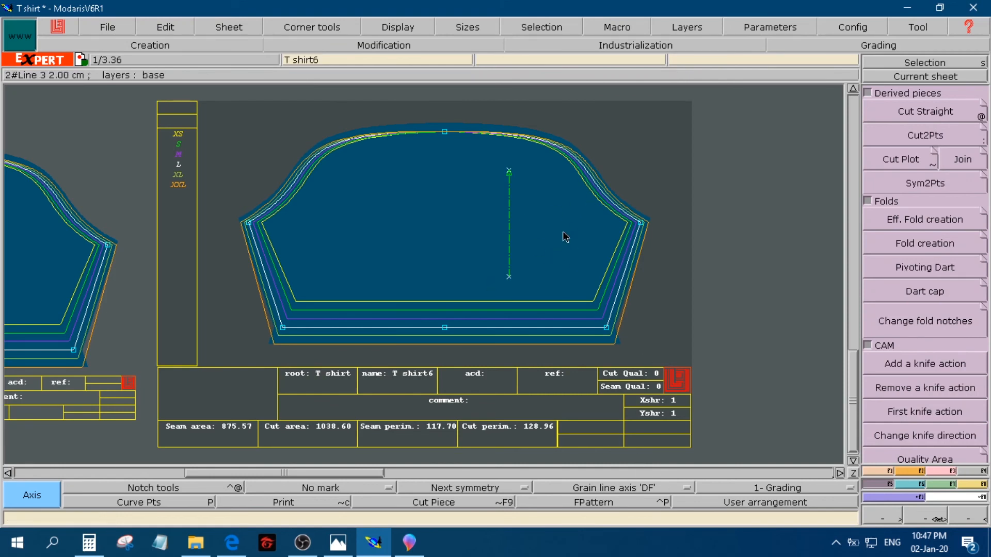
# - Rename the full back piece as "Back part"
pyautogui.click(884, 79)
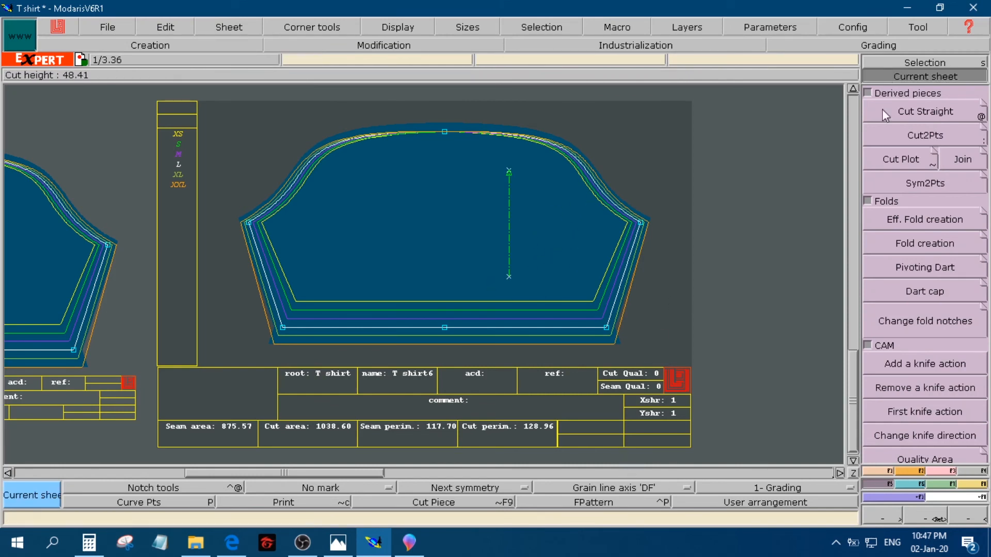
pyautogui.click(852, 474)
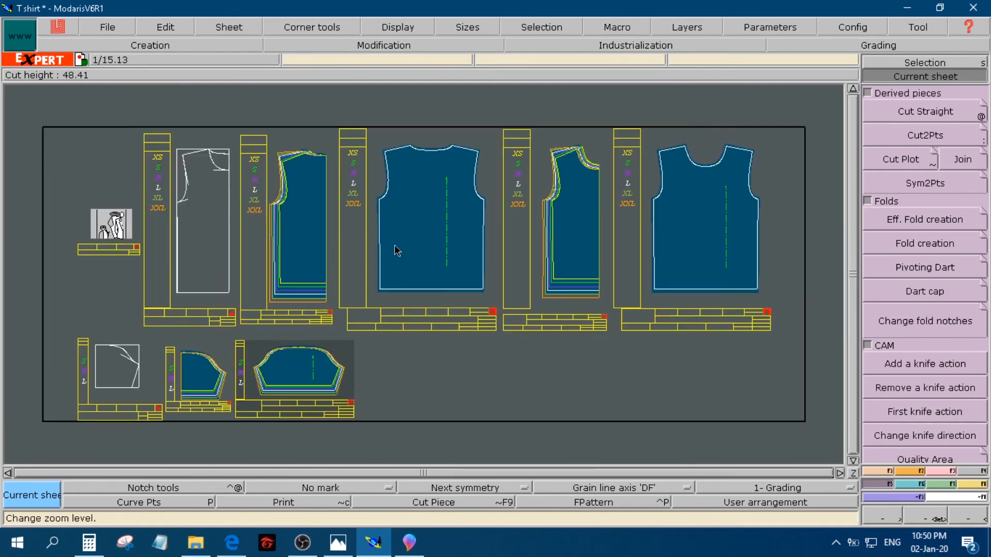
pyautogui.click(378, 282)
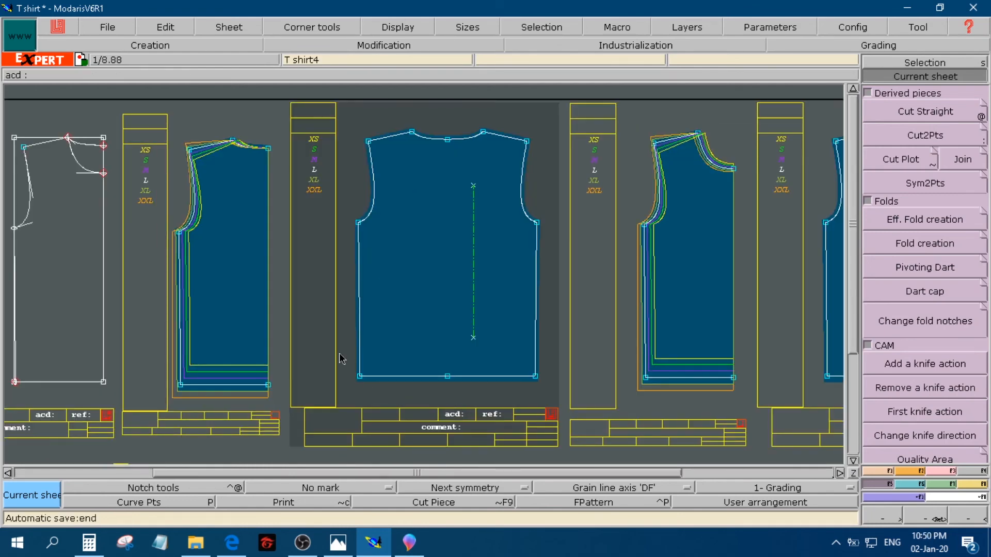
pyautogui.click(115, 23)
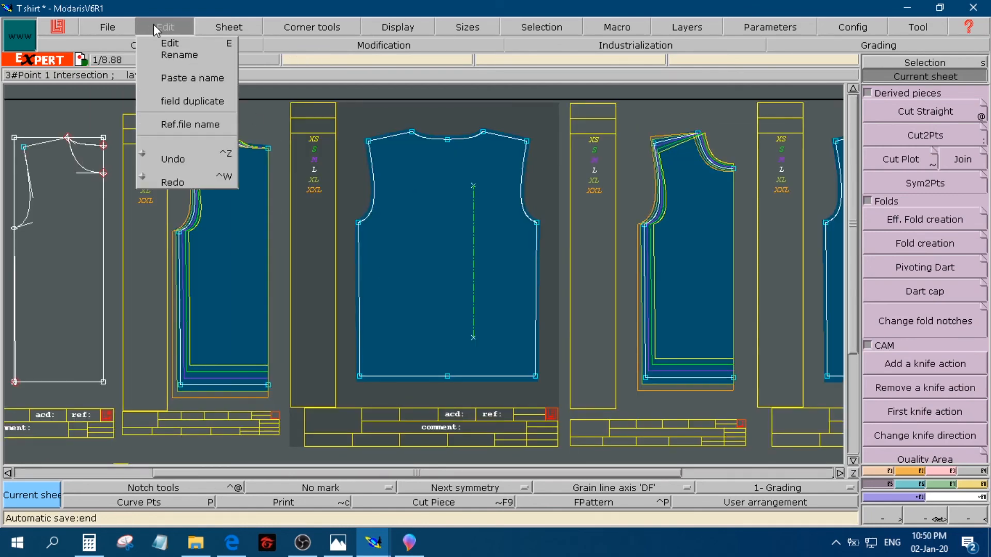
pyautogui.click(167, 39)
pyautogui.click(421, 417)
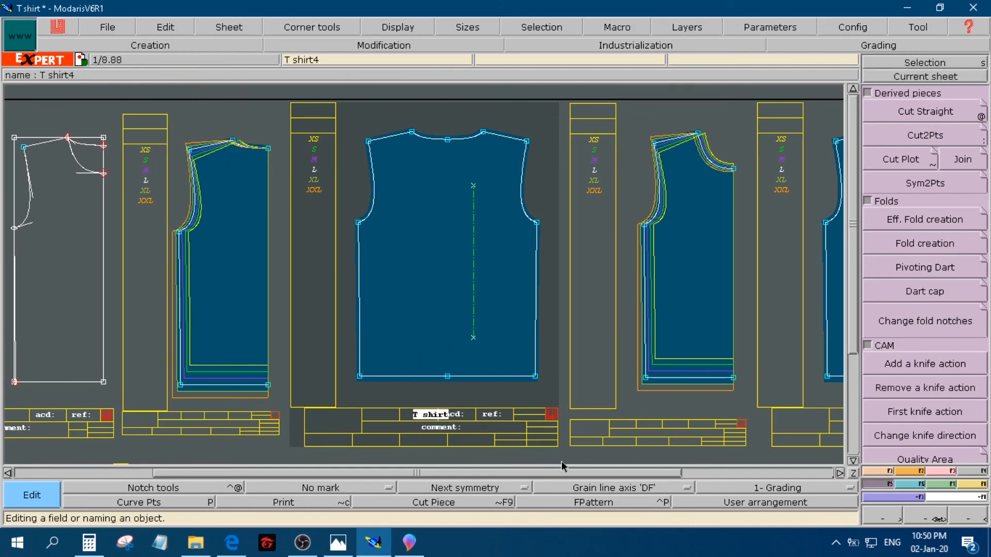
pyautogui.write('Back part')
pyautogui.press('Return')
# - Enter "1 X 1" as the comment in the full back piece's title block
pyautogui.click(922, 515)
pyautogui.moveTo(281, 341); pyautogui.dragTo(563, 458)
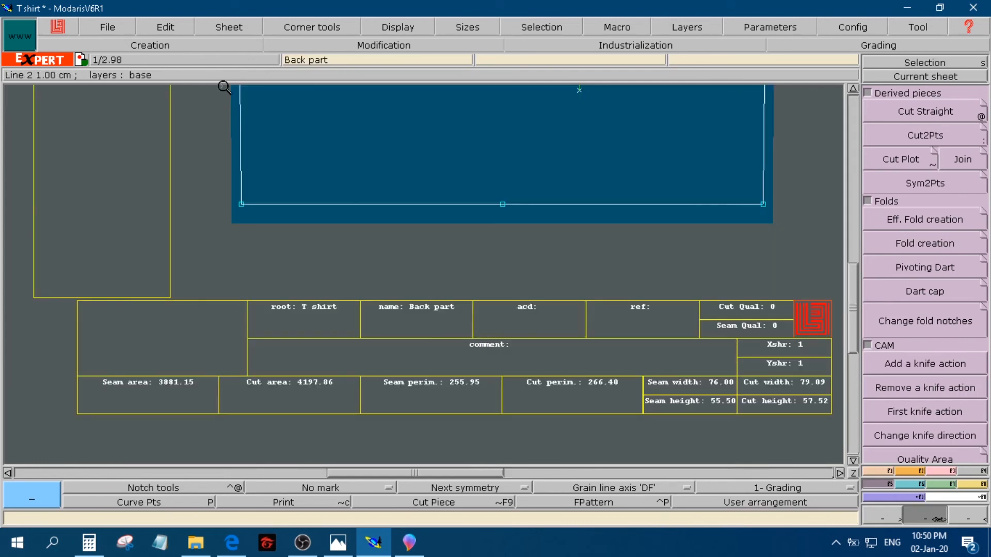
pyautogui.click(168, 22)
pyautogui.click(166, 42)
pyautogui.click(525, 345)
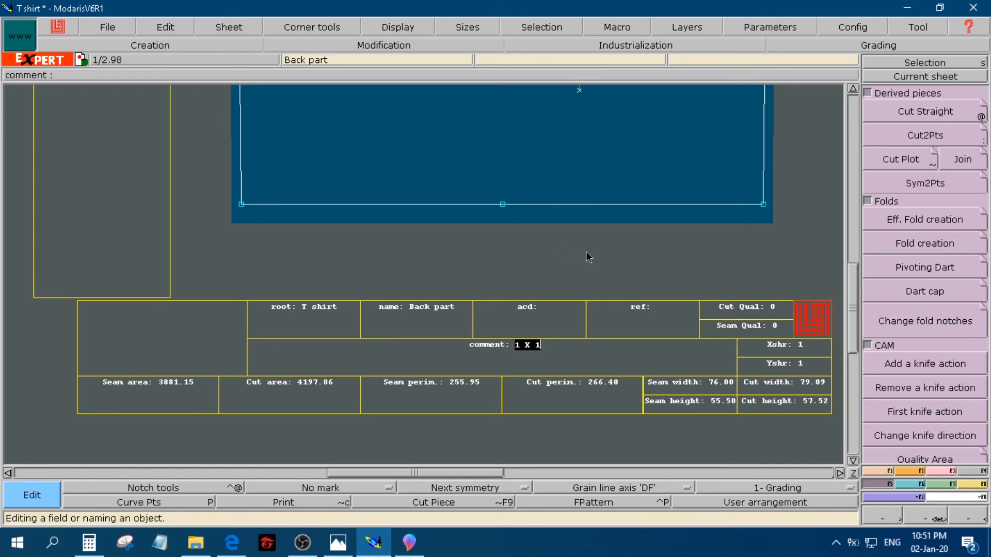
pyautogui.press('Return')
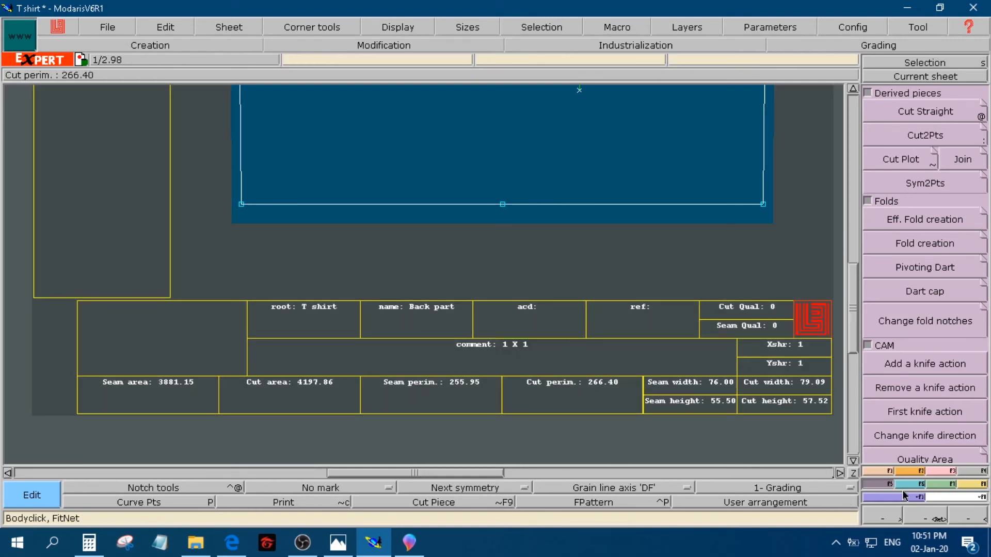
# - Rename the full front piece as "Front" and enter "1 X 1" as its comment
pyautogui.click(854, 472)
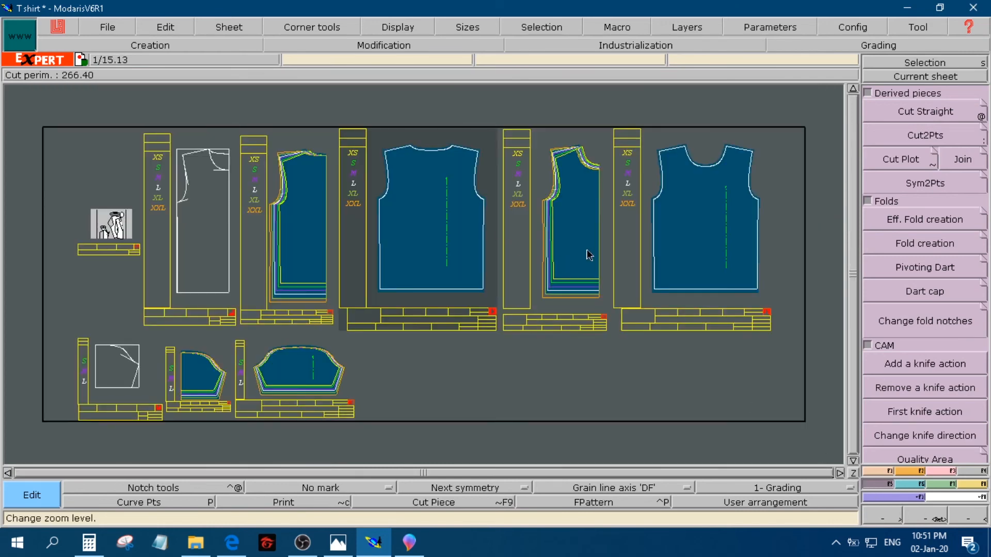
pyautogui.click(689, 233)
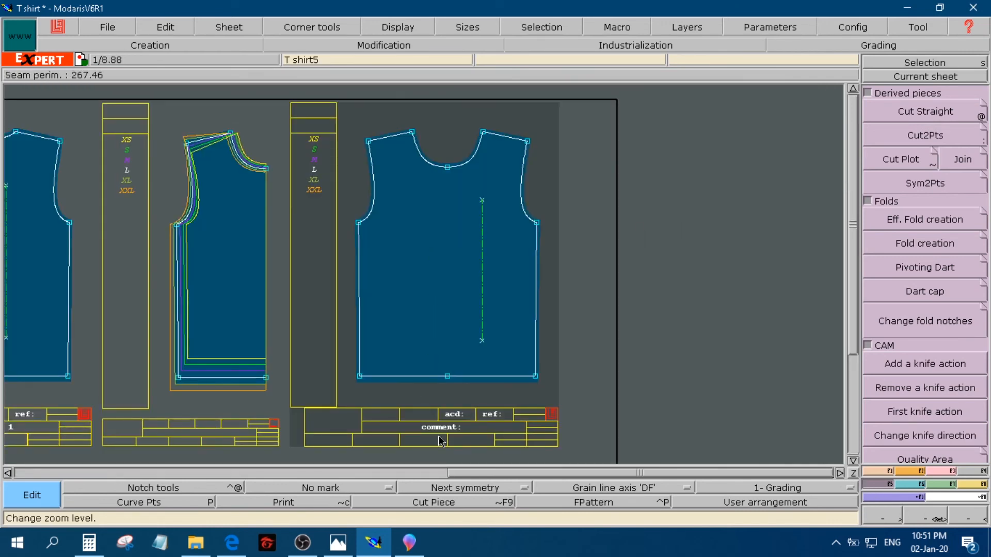
pyautogui.click(935, 518)
pyautogui.moveTo(545, 456); pyautogui.dragTo(273, 370)
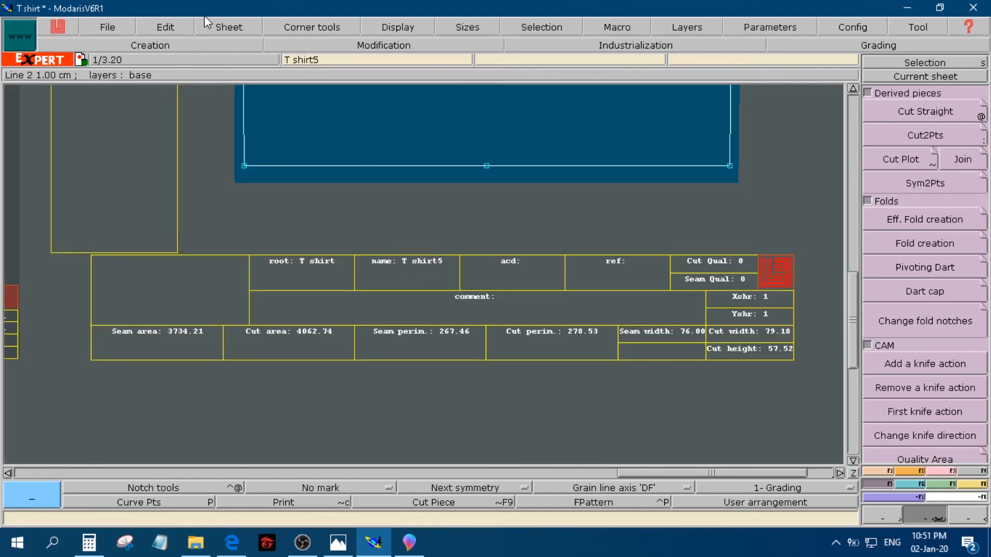
pyautogui.click(174, 24)
pyautogui.click(177, 26)
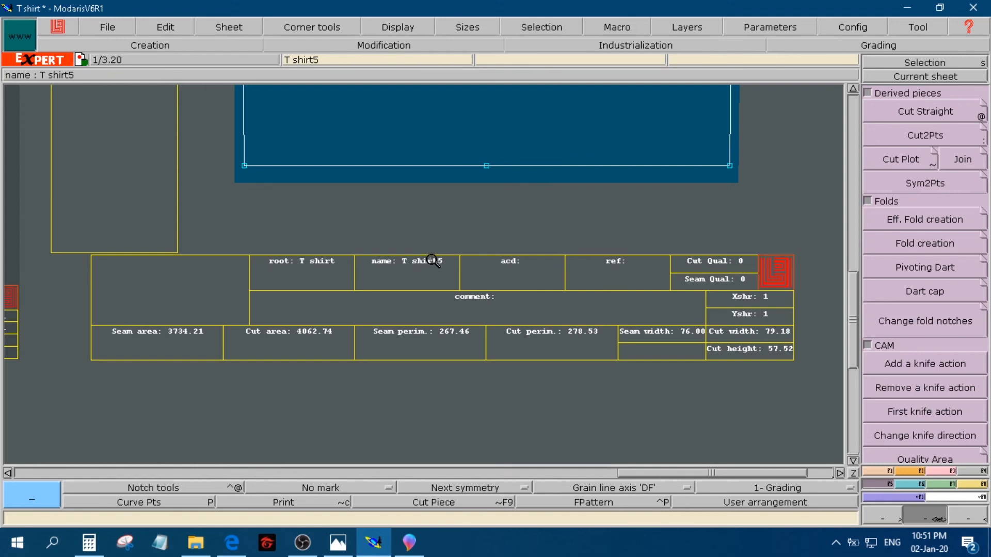
pyautogui.click(431, 261)
pyautogui.click(426, 262)
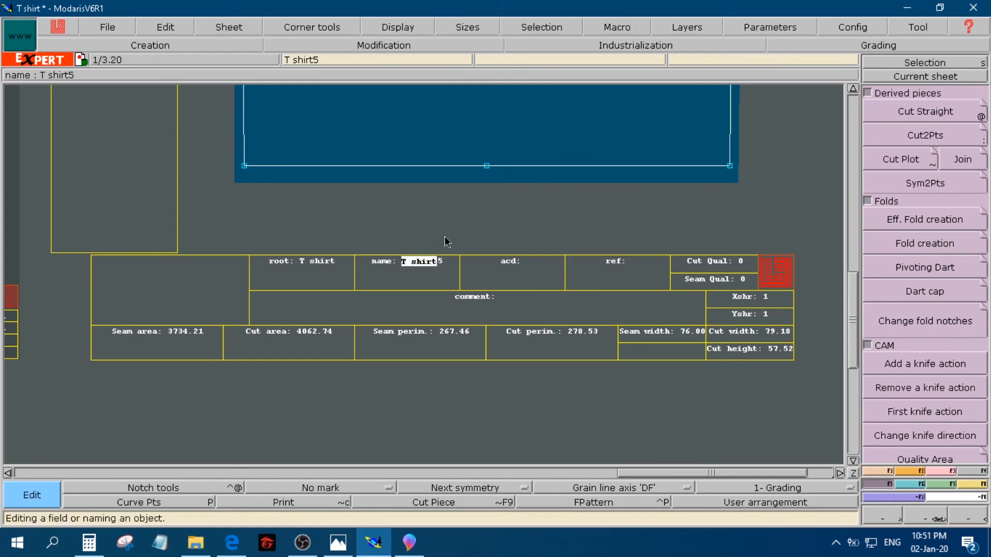
pyautogui.write('Ba')
pyautogui.write('ont')
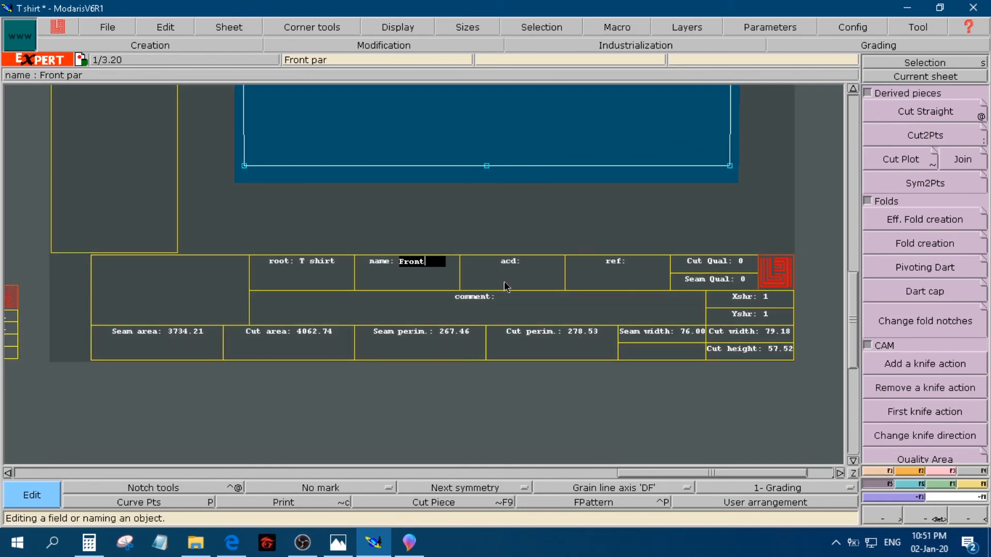
pyautogui.press('Return')
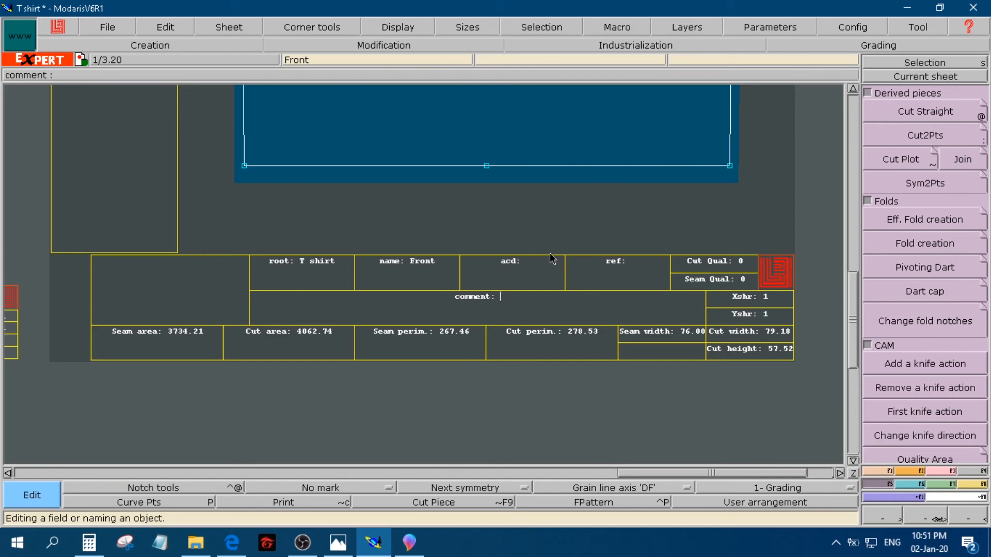
pyautogui.write('1 X 1')
pyautogui.press('Return')
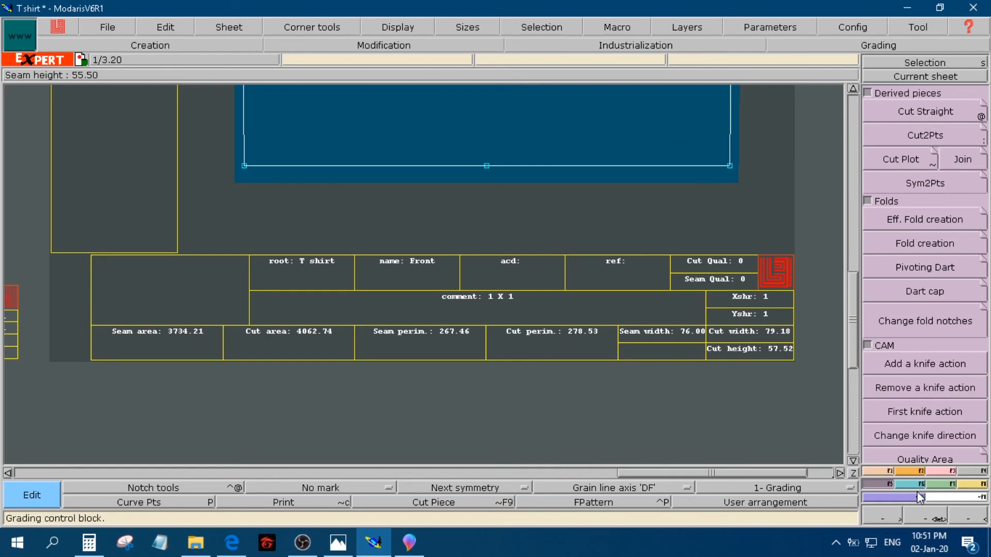
# - Rename the full sleeve piece as "Sleeve" and enter "1 X 2" as its comment
pyautogui.click(854, 475)
pyautogui.press('Home')
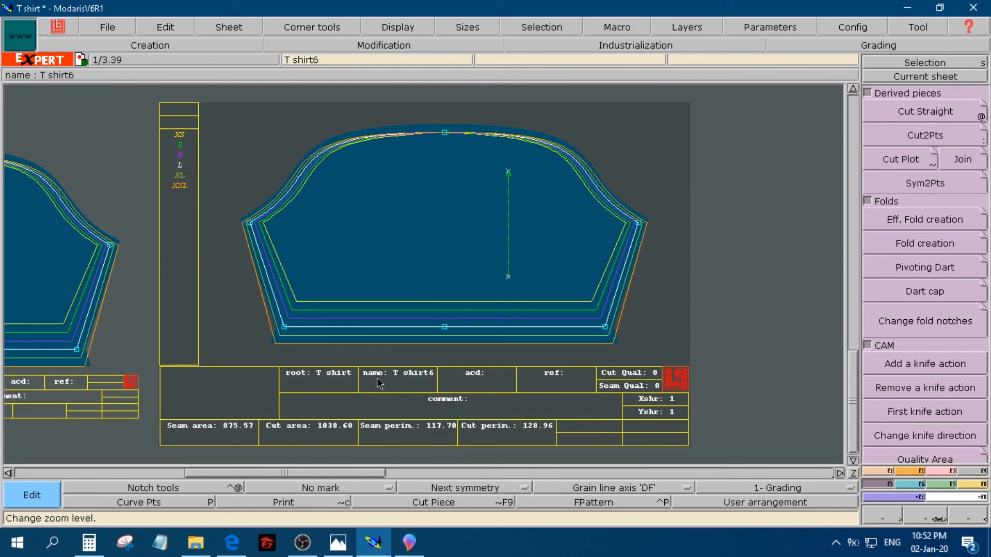
pyautogui.press('e')
pyautogui.click(407, 376)
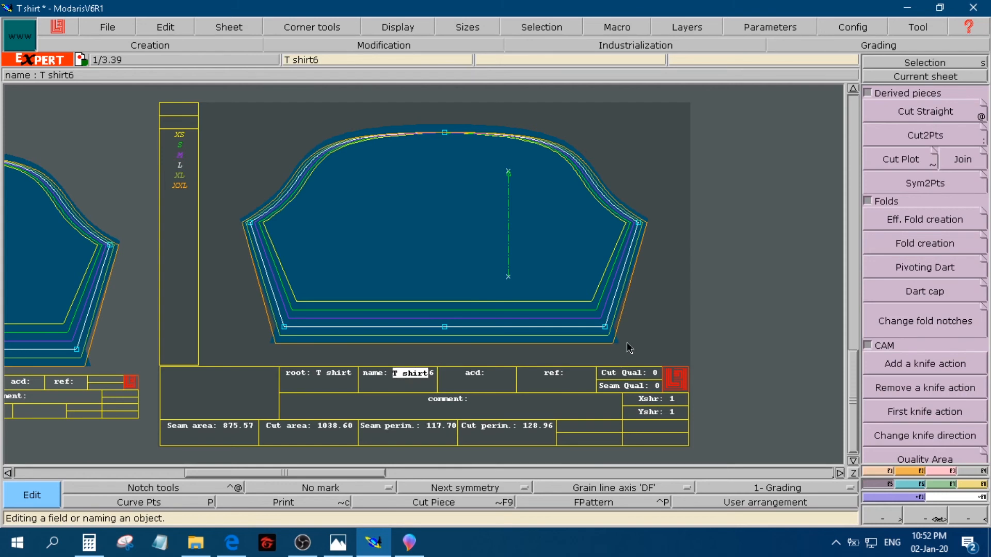
pyautogui.write('Sleeve')
pyautogui.press('Return')
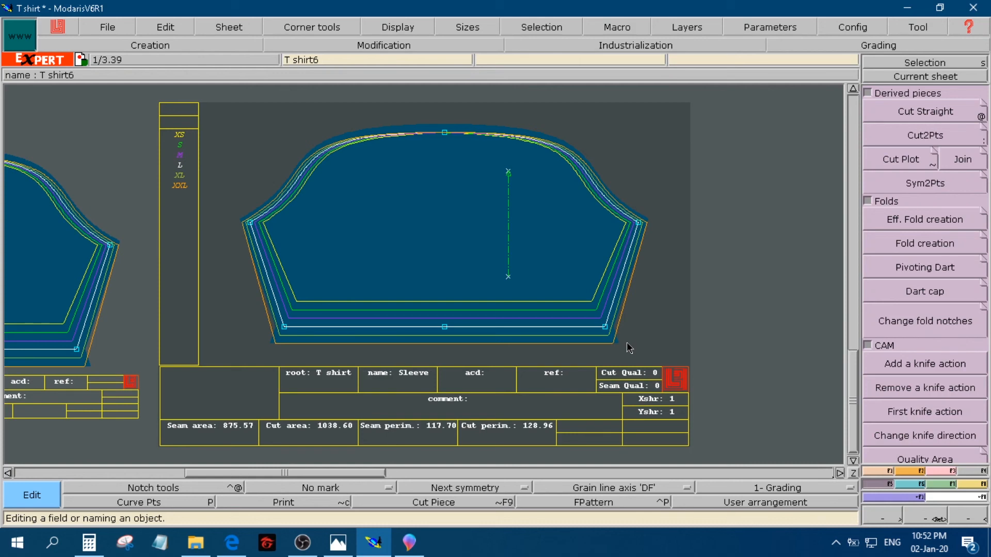
pyautogui.click(498, 408)
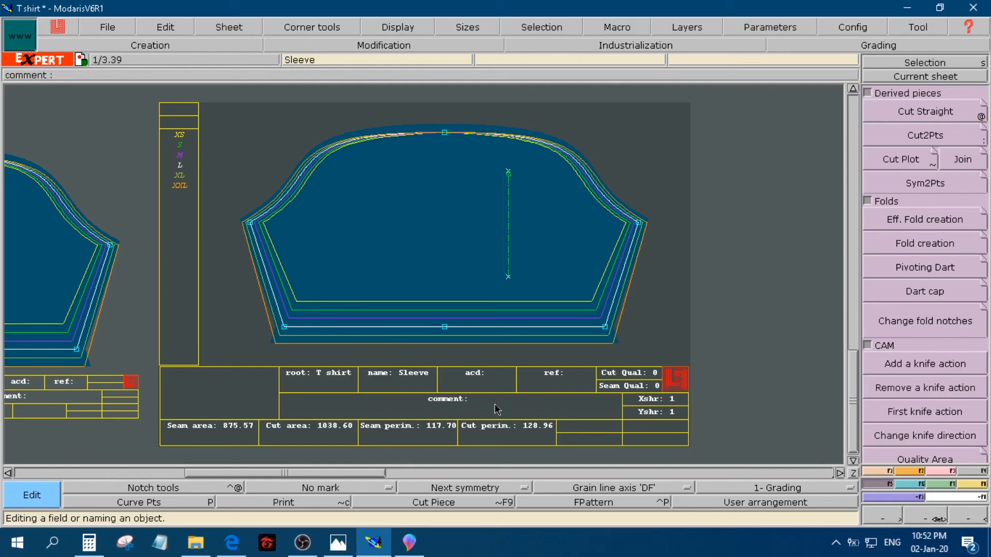
pyautogui.write('1 x 2')
pyautogui.press('Return')
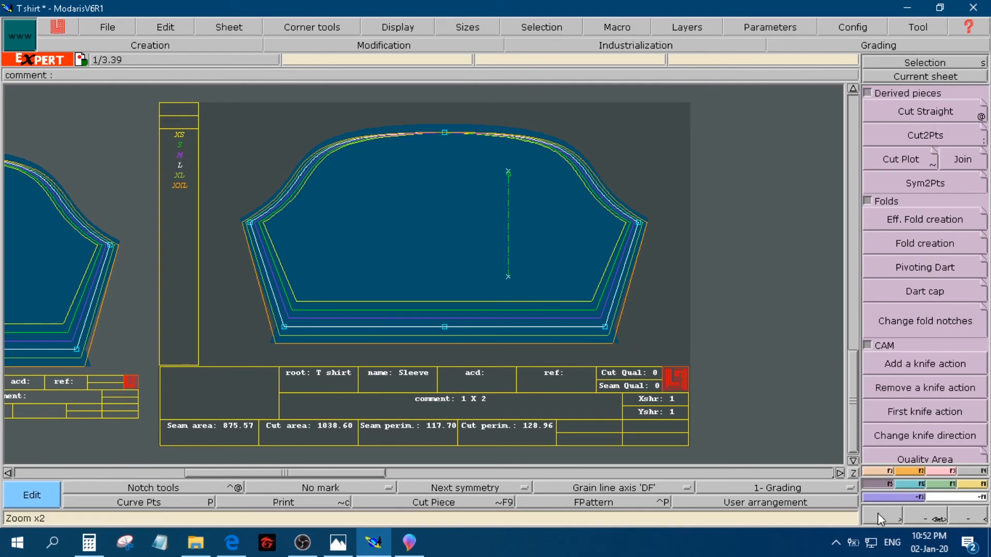
# - Rotate the full back and full front pieces by -90°, rearranging the sheets on the desk
pyautogui.click(852, 475)
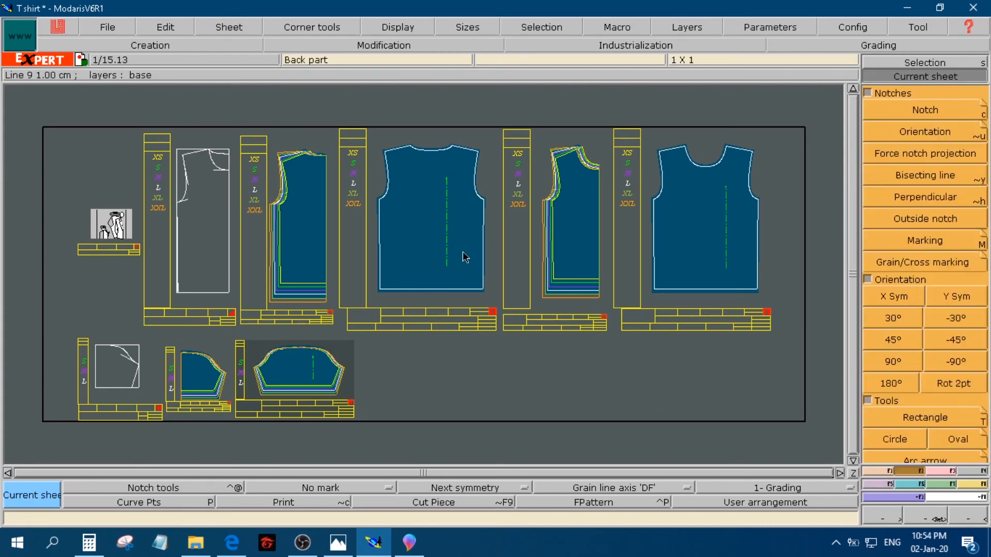
pyautogui.click(469, 237)
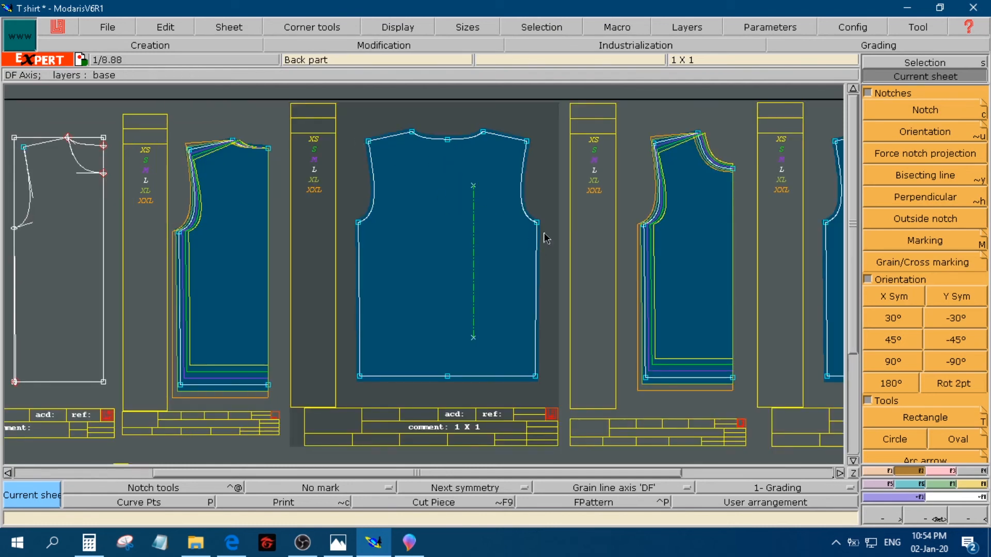
pyautogui.click(956, 362)
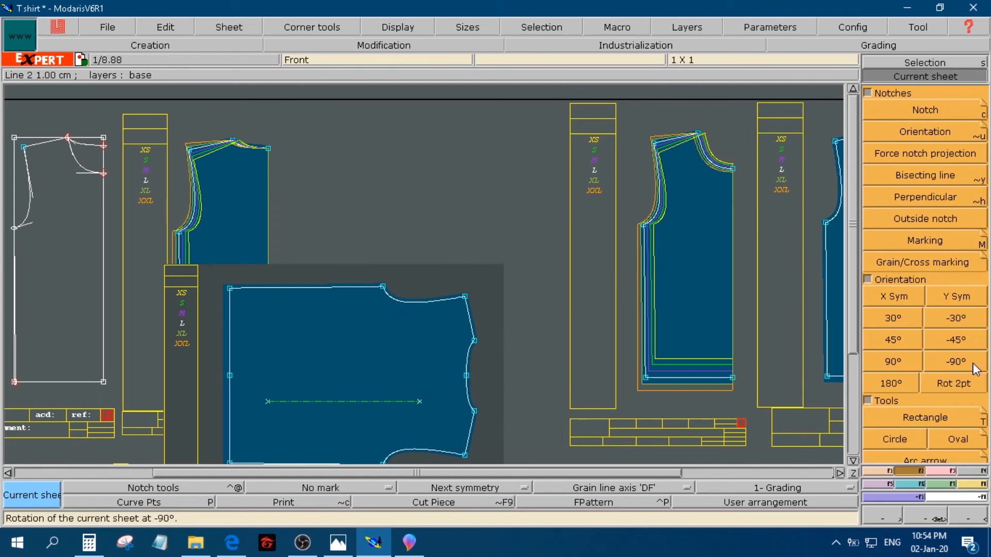
pyautogui.press('j')
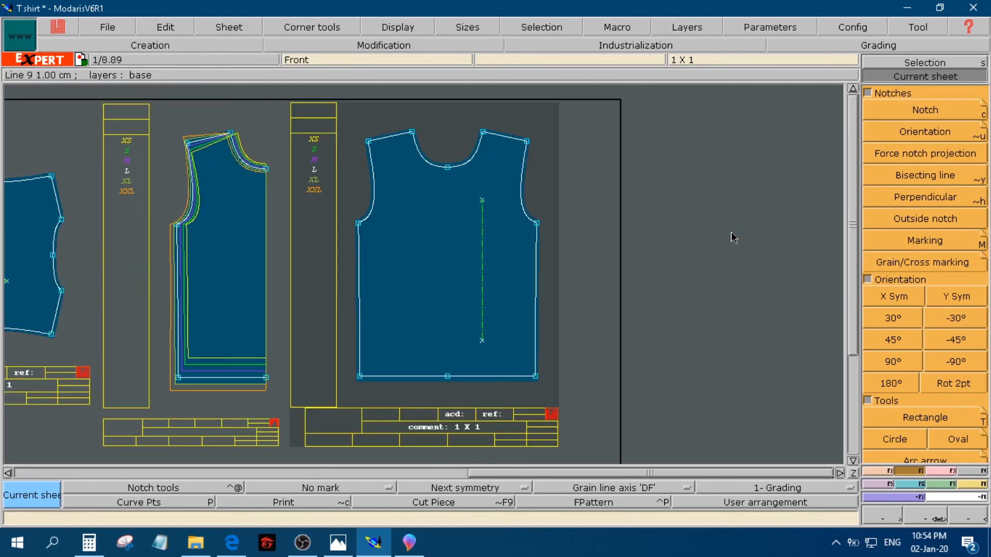
pyautogui.click(958, 363)
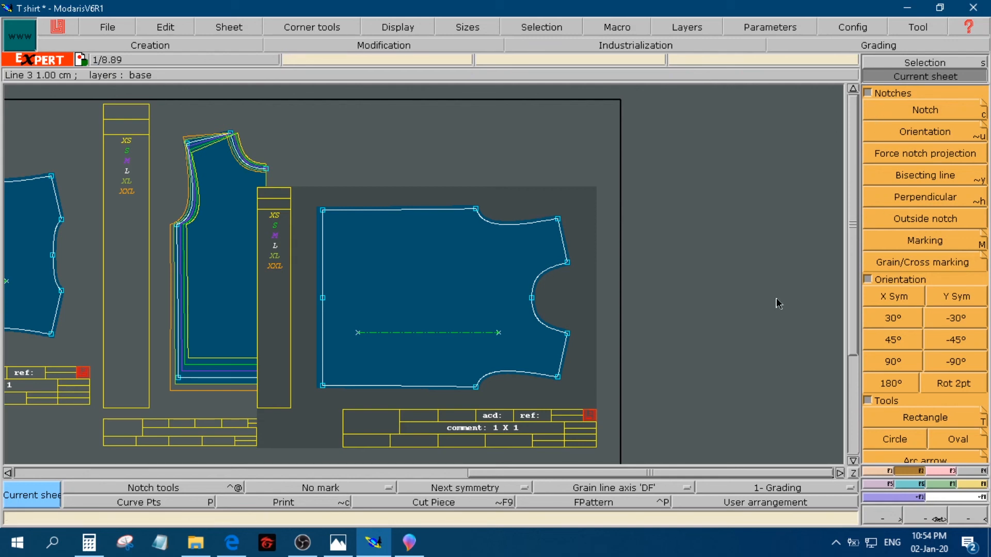
pyautogui.press('j')
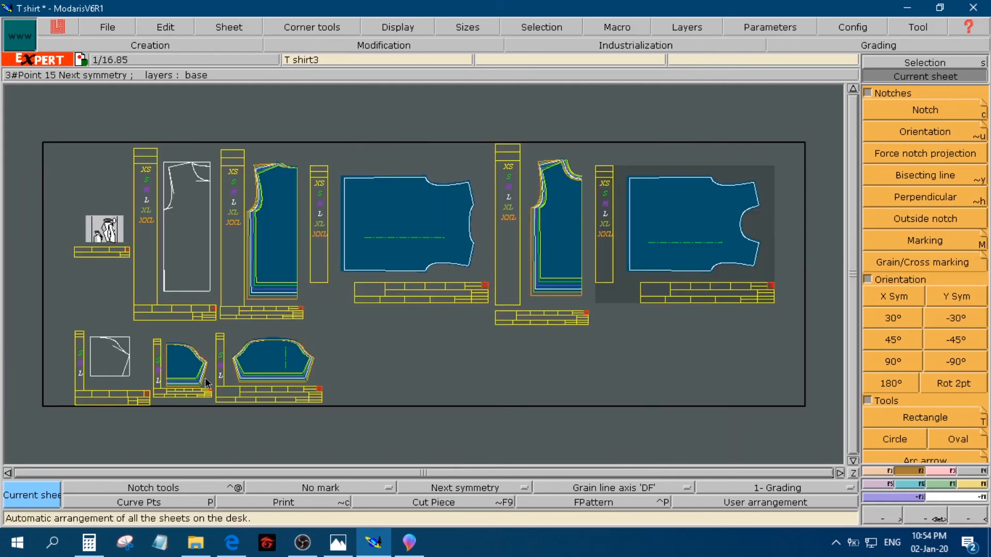
# - Rotate the full sleeve piece by -90° and rearrange all sheets on the desk
pyautogui.click(268, 366)
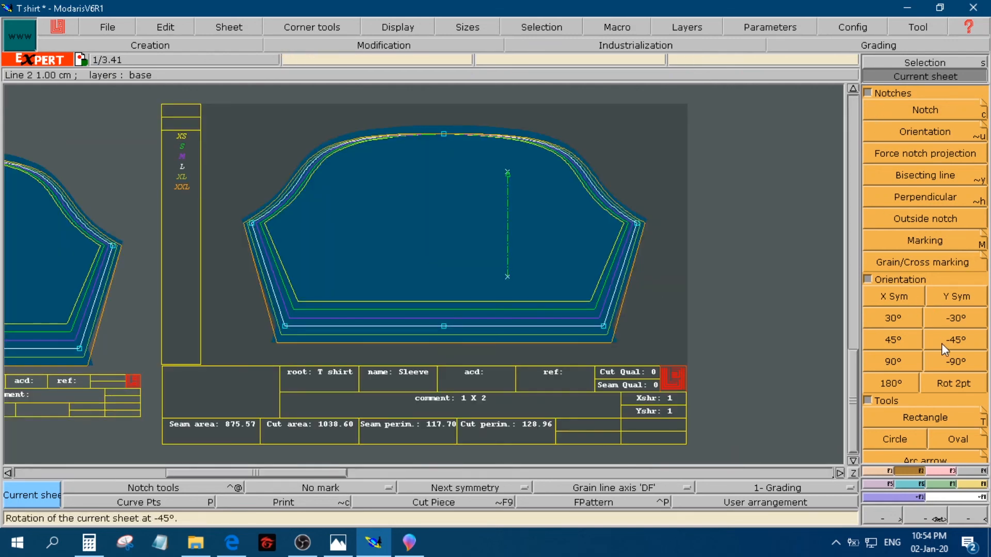
pyautogui.click(954, 361)
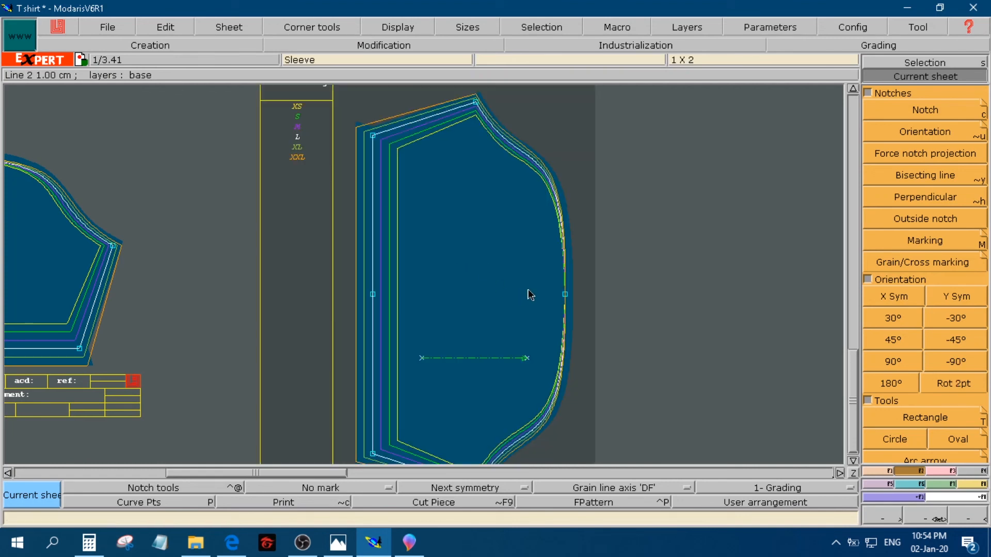
pyautogui.press('j')
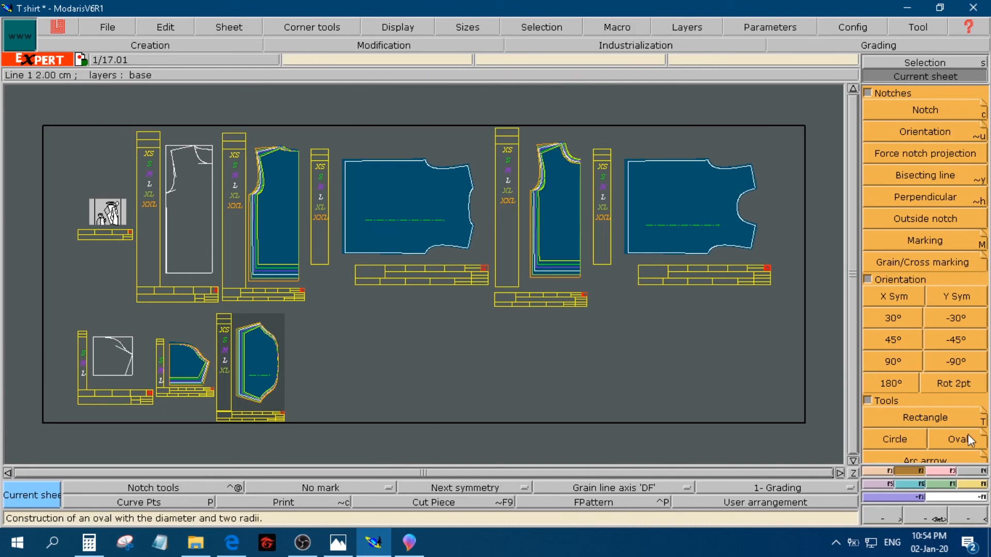
# - Create a new variant named "Project 1" and move its window clear of the pattern pieces
pyautogui.click(903, 470)
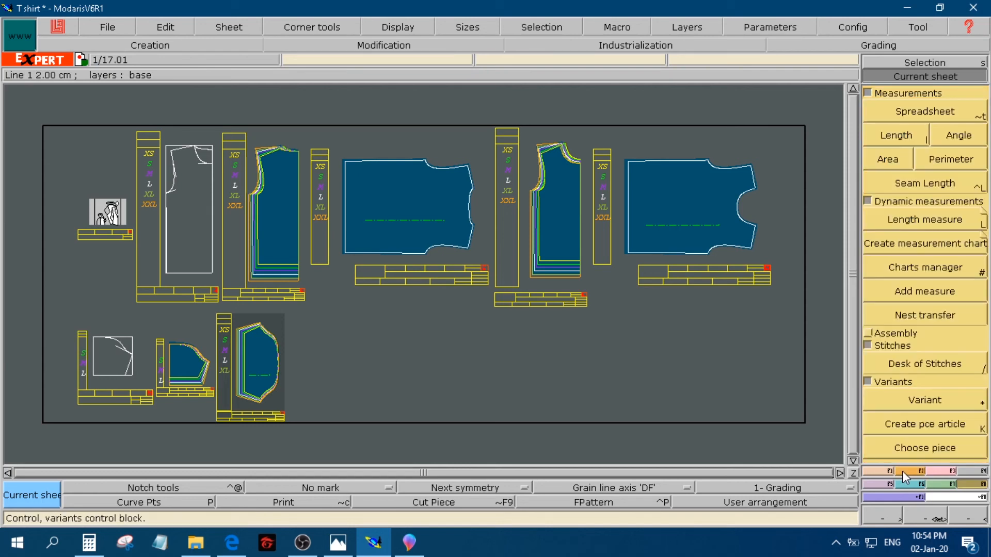
pyautogui.click(877, 335)
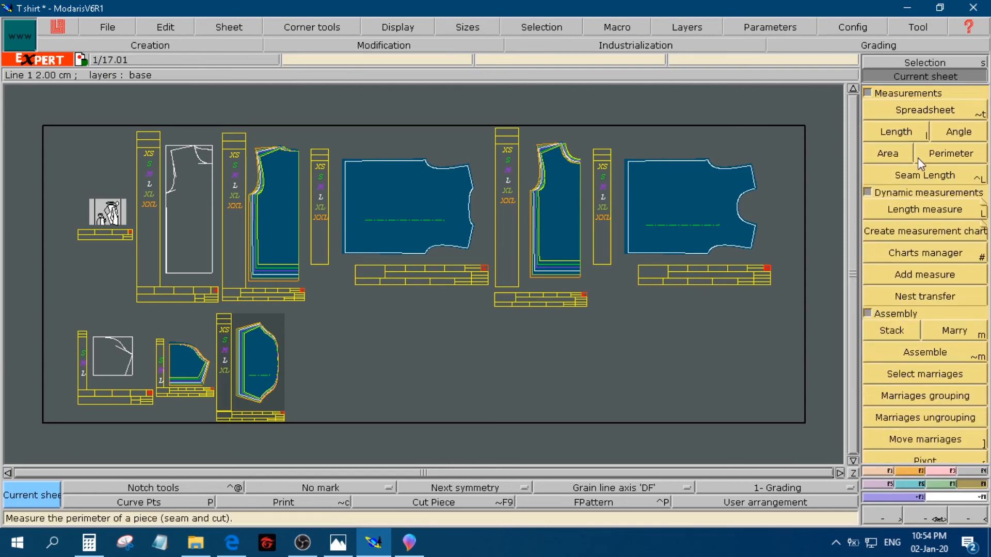
pyautogui.click(877, 315)
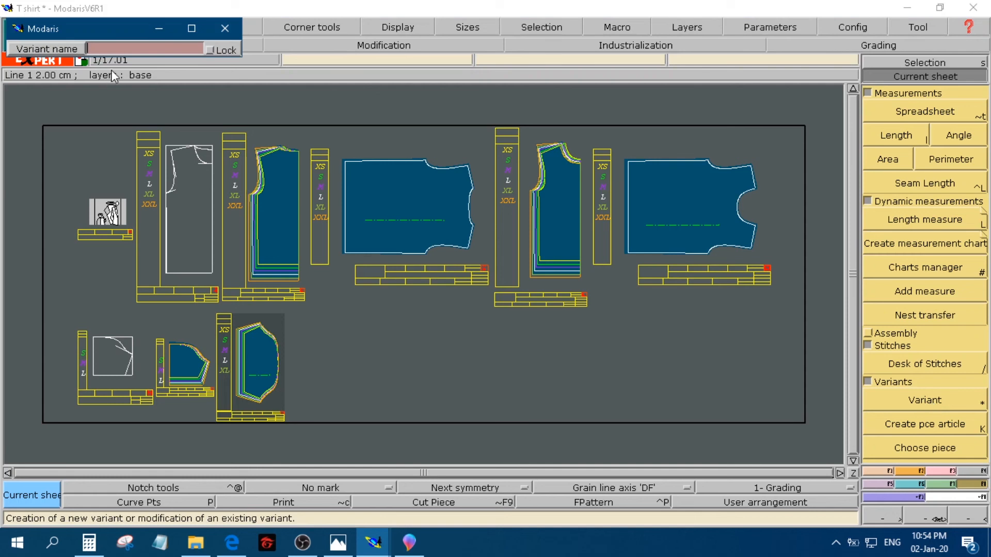
pyautogui.write('Project 1')
pyautogui.press('Return')
pyautogui.moveTo(447, 17); pyautogui.dragTo(412, 409)
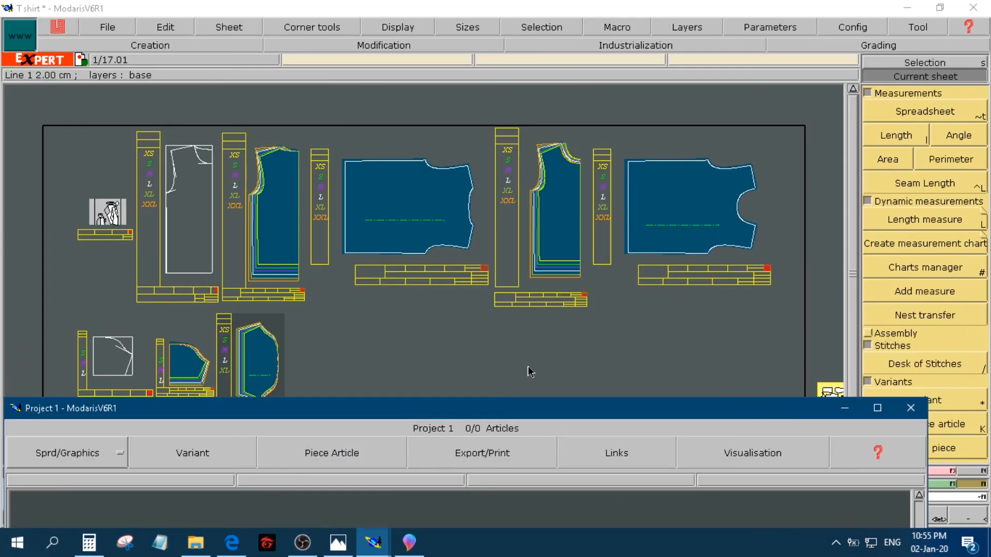
pyautogui.moveTo(787, 410); pyautogui.dragTo(711, 414)
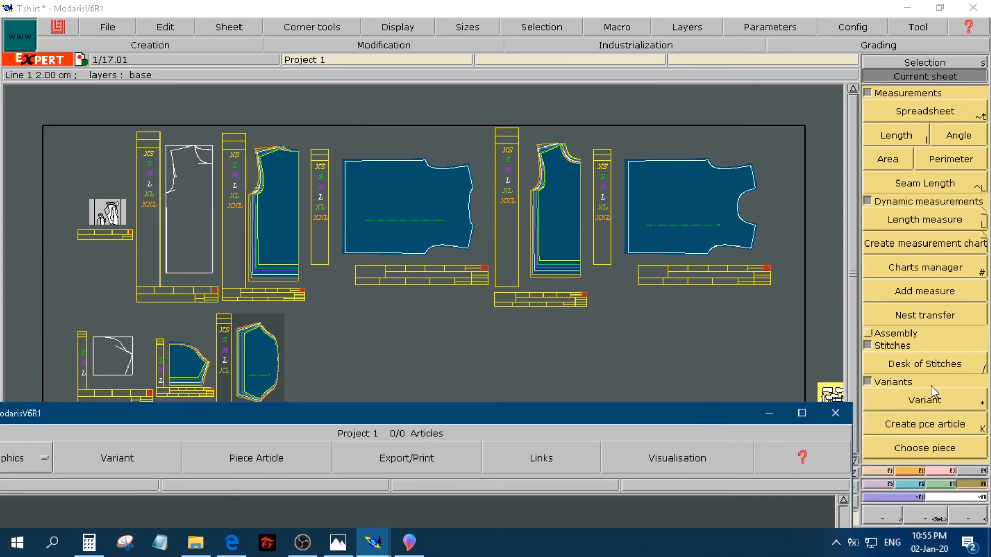
# - Add the full back, front and sleeve pieces as piece articles of the Project 1 variant
pyautogui.click(935, 431)
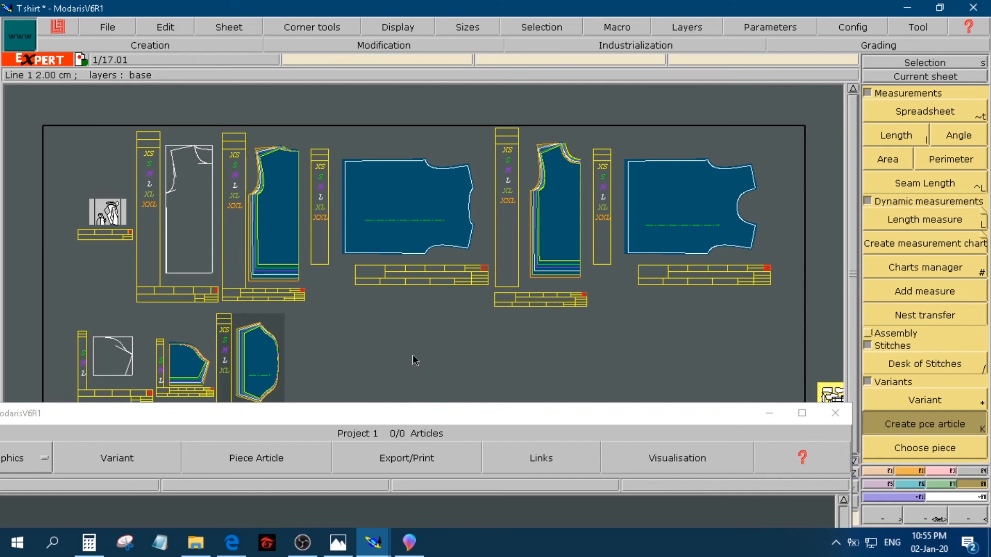
pyautogui.click(410, 200)
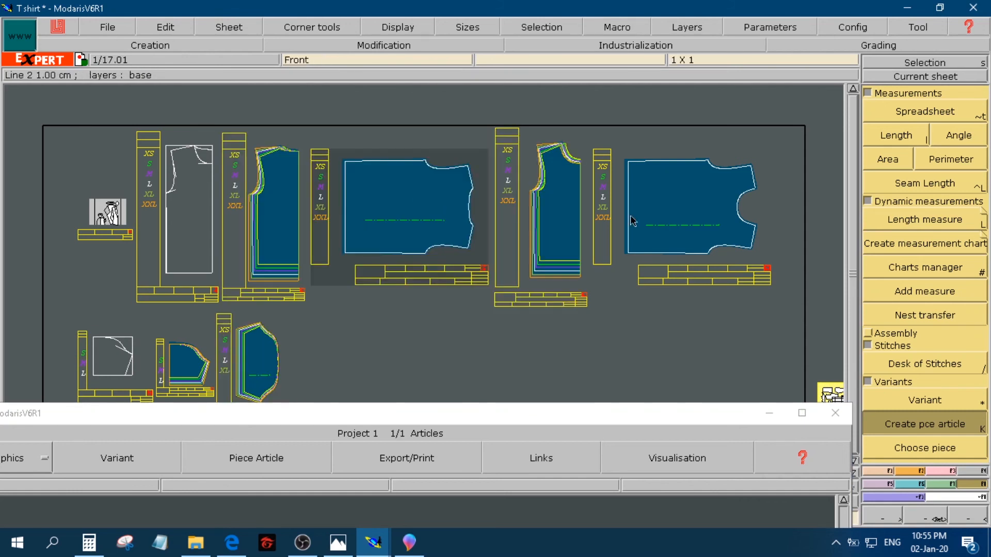
pyautogui.click(692, 199)
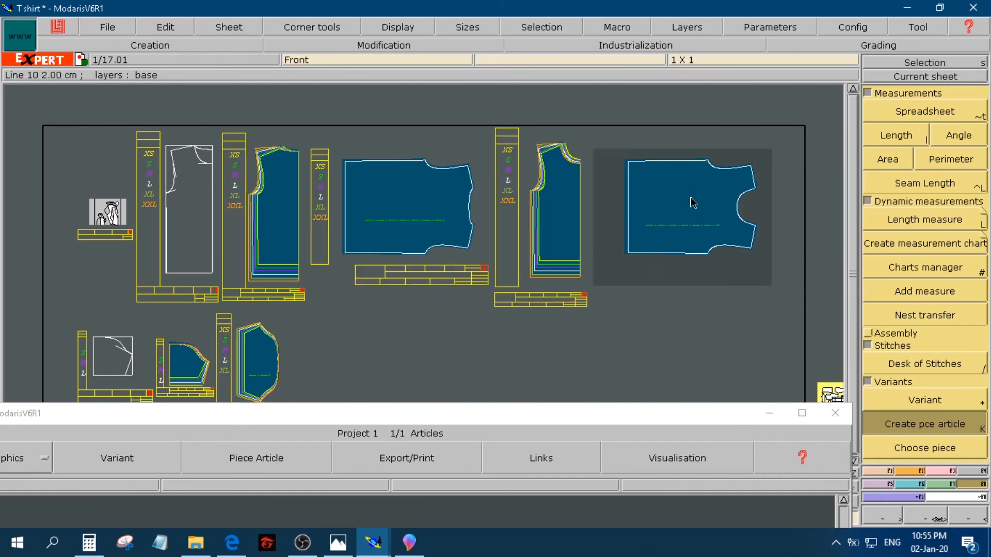
pyautogui.click(264, 364)
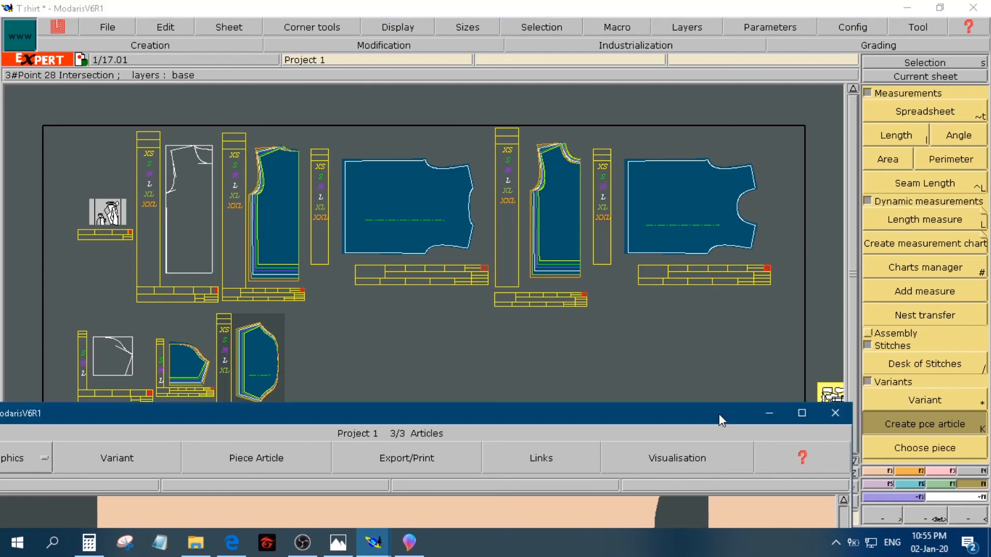
# - Bring the Project 1 variant window fully into view and visualise its piece articles in the graphical zone
pyautogui.moveTo(668, 418); pyautogui.dragTo(771, 40)
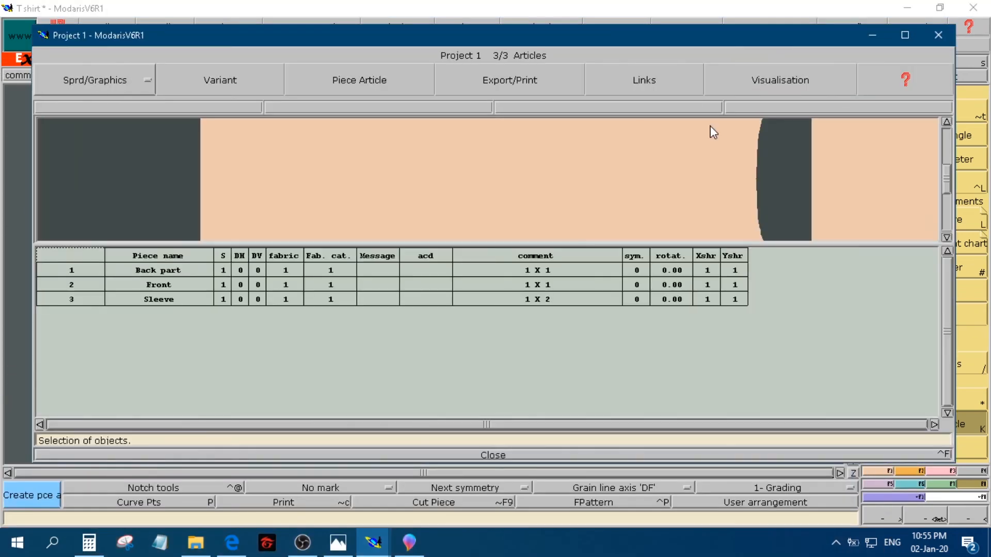
pyautogui.click(743, 76)
pyautogui.click(755, 101)
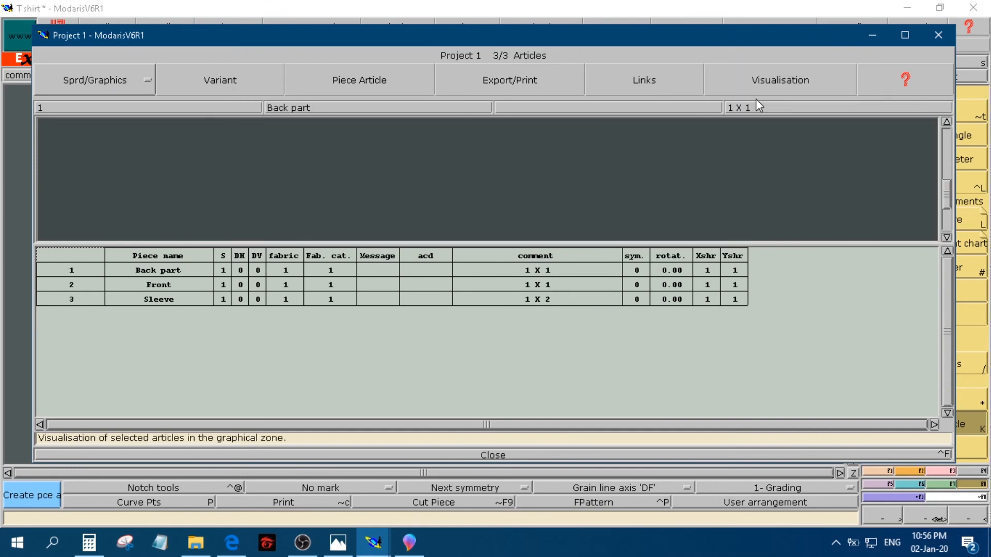
pyautogui.click(946, 124)
pyautogui.click(946, 123)
pyautogui.click(945, 124)
pyautogui.click(946, 123)
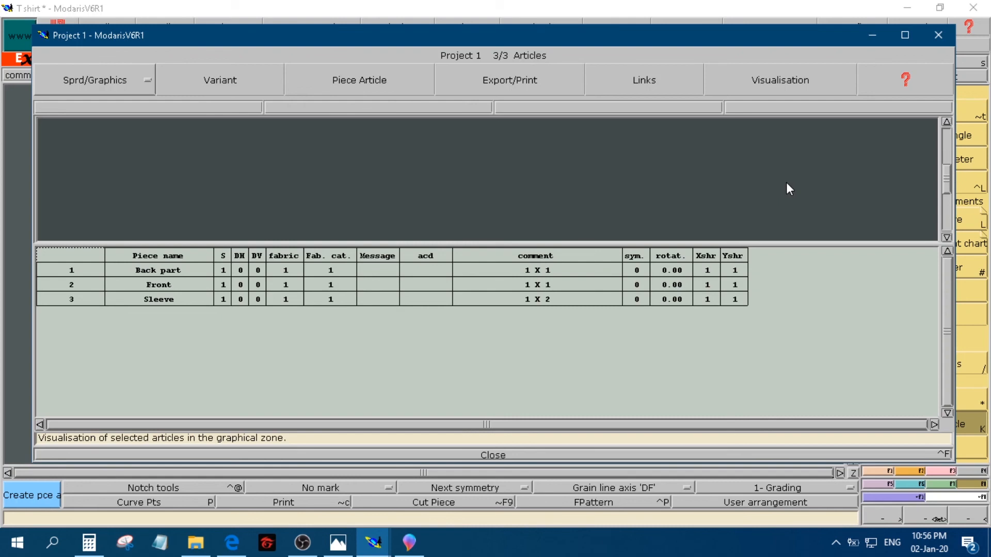
pyautogui.click(761, 78)
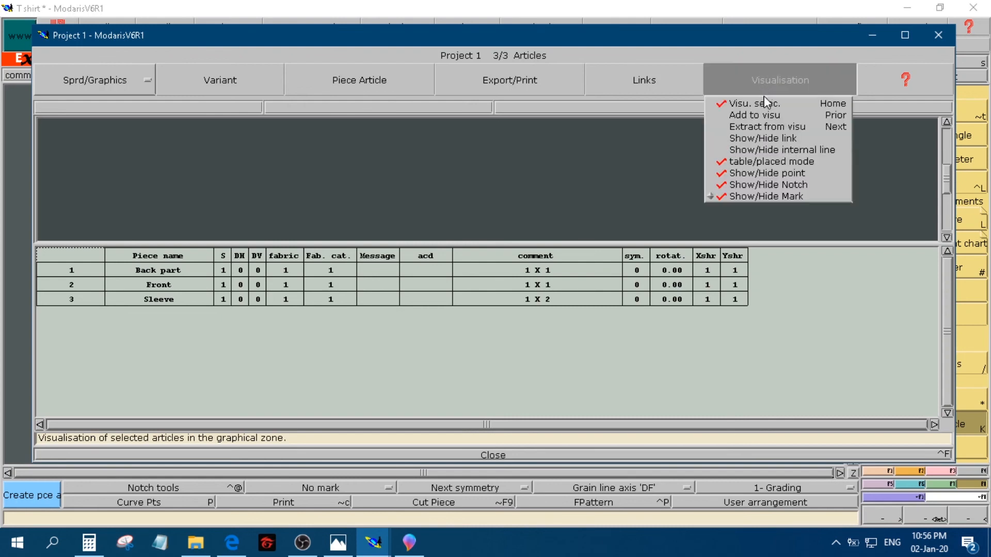
pyautogui.click(764, 103)
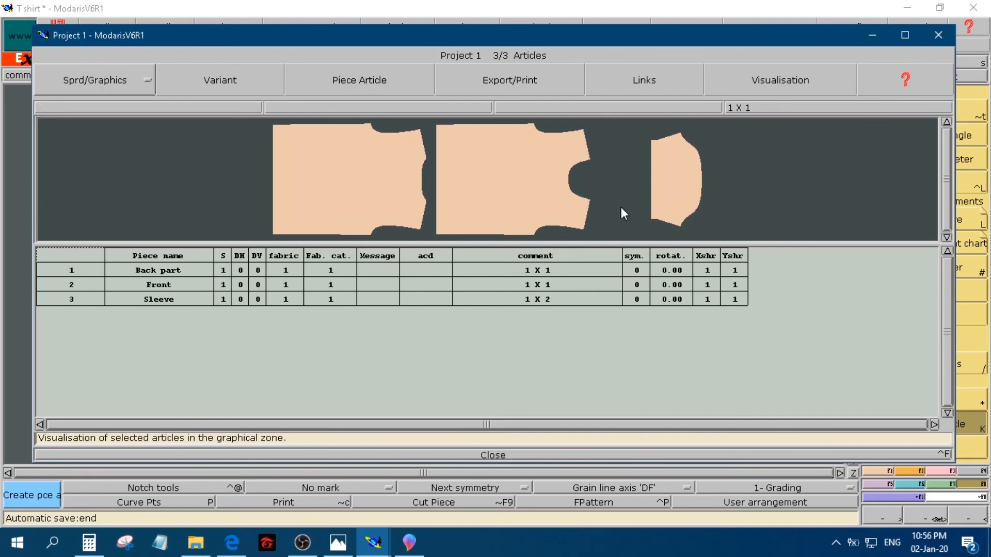
# - Set the Sleeve article's S quantity to 0 and DH to 1, then make the Project 1 variant sheet current
pyautogui.click(224, 300)
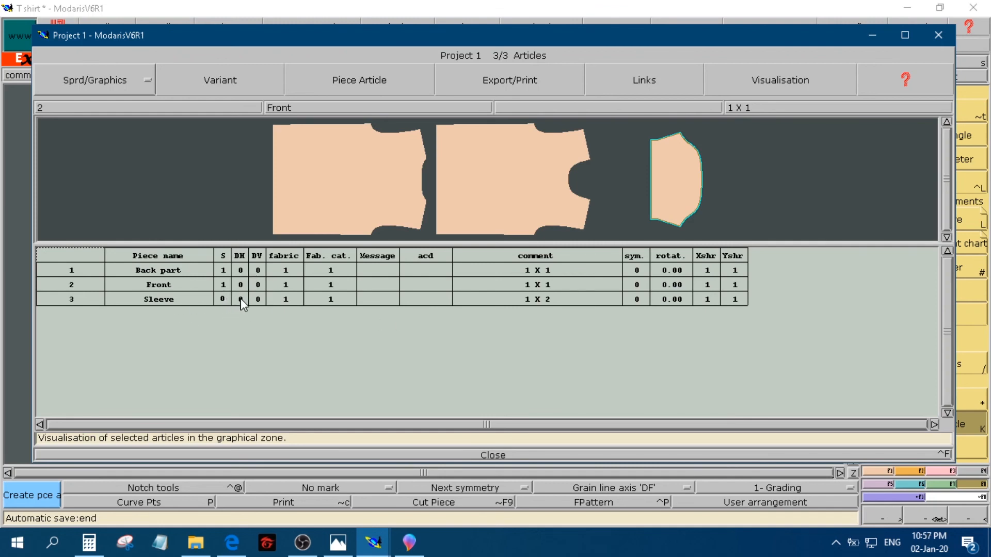
pyautogui.write('1')
pyautogui.click(240, 299)
pyautogui.click(465, 455)
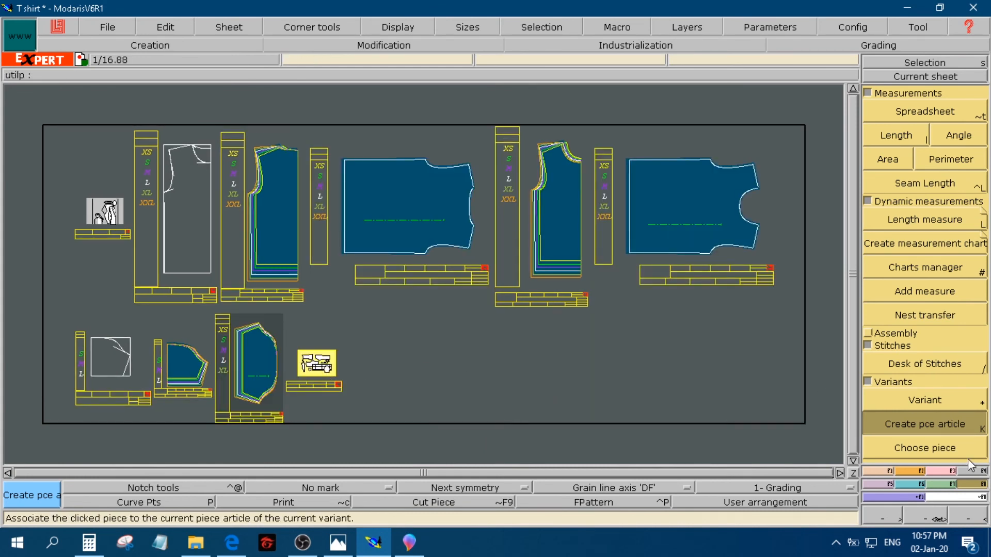
pyautogui.click(920, 76)
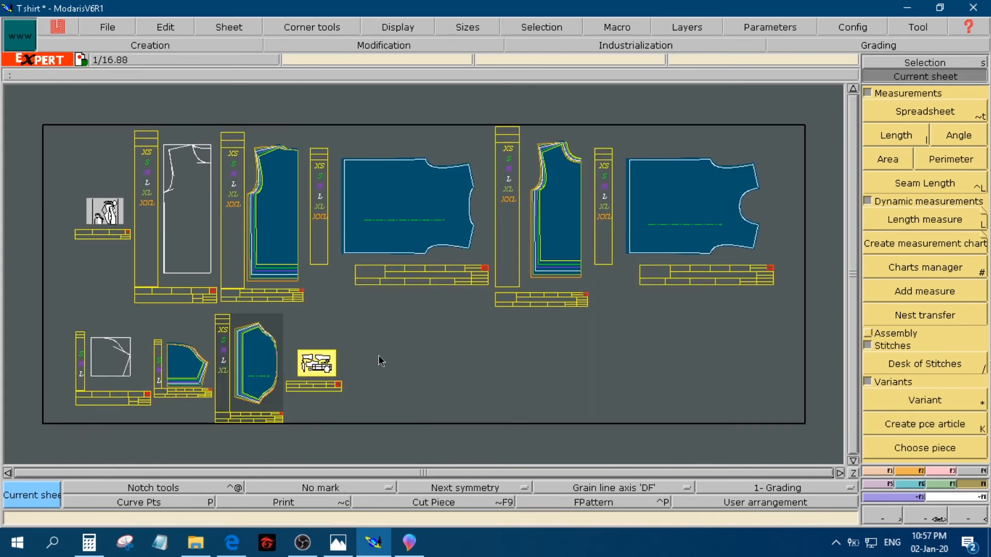
pyautogui.click(327, 360)
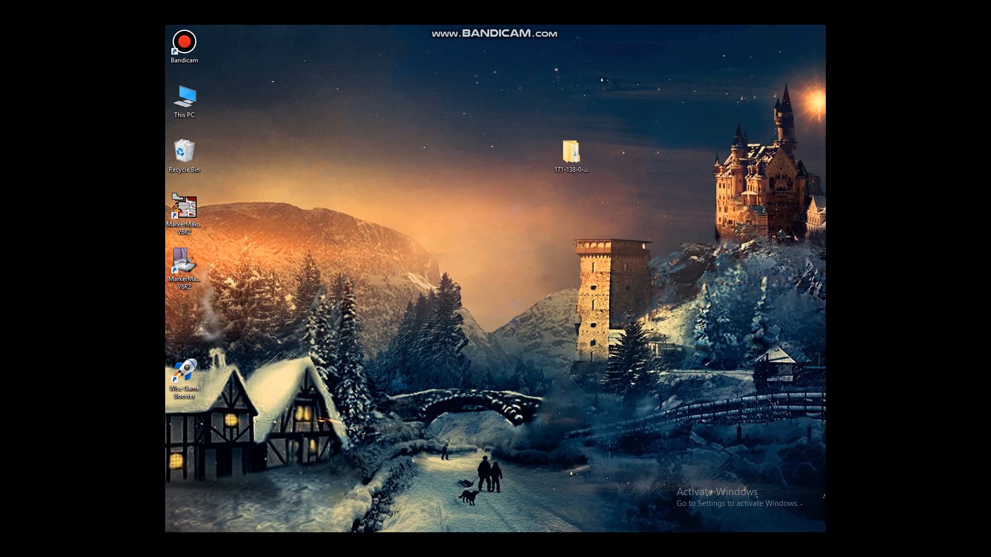
# - Search Windows for "marker" and launch MarkerManager V6R2
pyautogui.press('super+s')
pyautogui.click(228, 523)
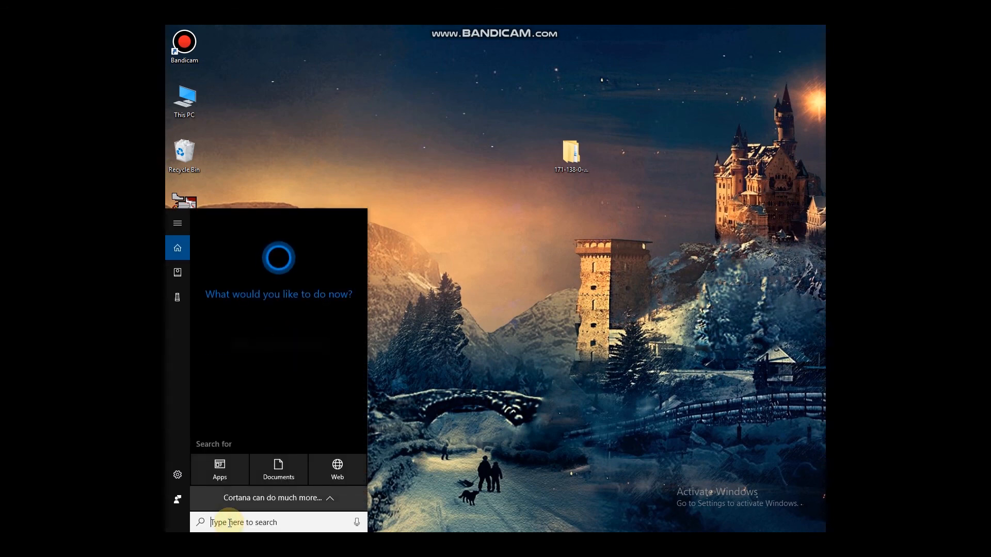
pyautogui.write('marker')
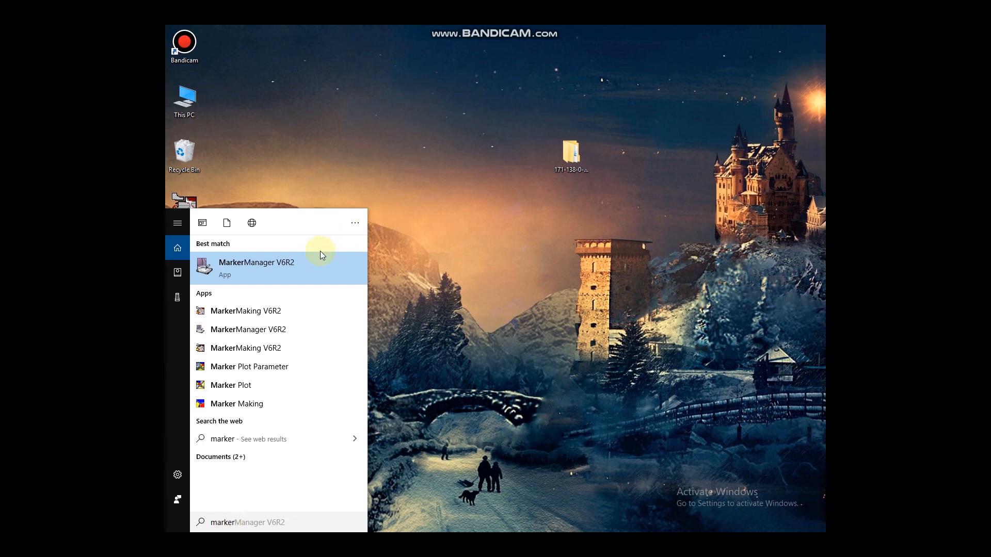
pyautogui.click(314, 268)
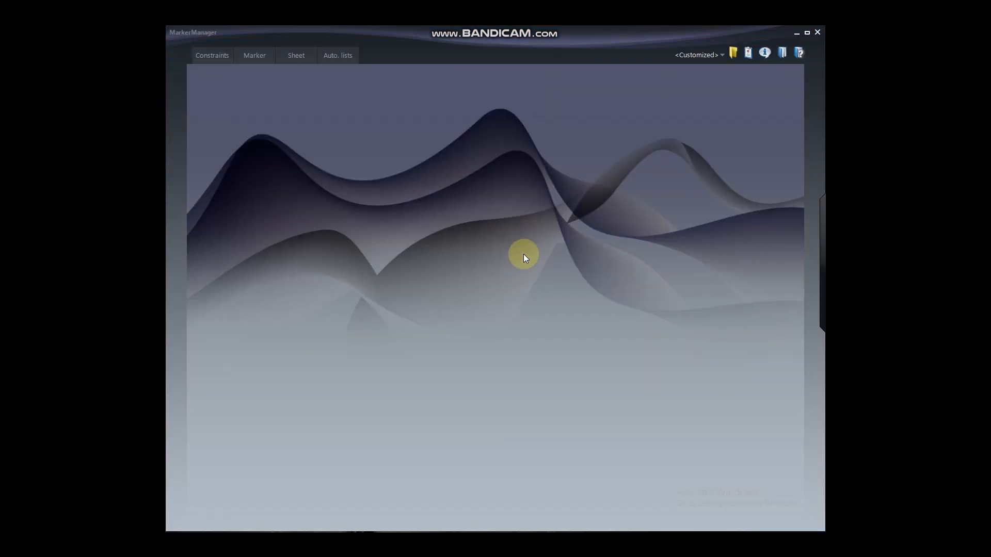
# - Set the access paths to use the same folder, D:\T Shirt, for all data and apply them
pyautogui.click(735, 53)
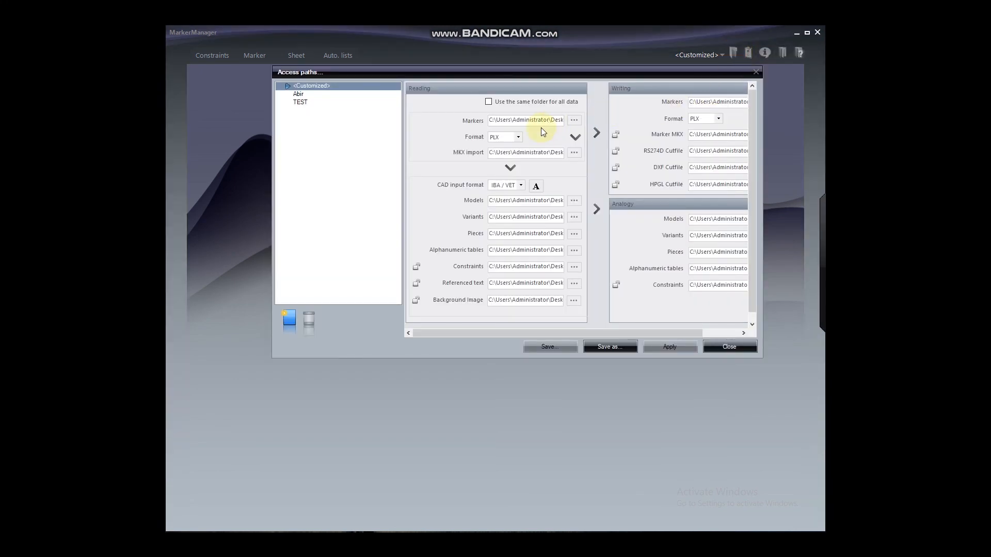
pyautogui.click(489, 103)
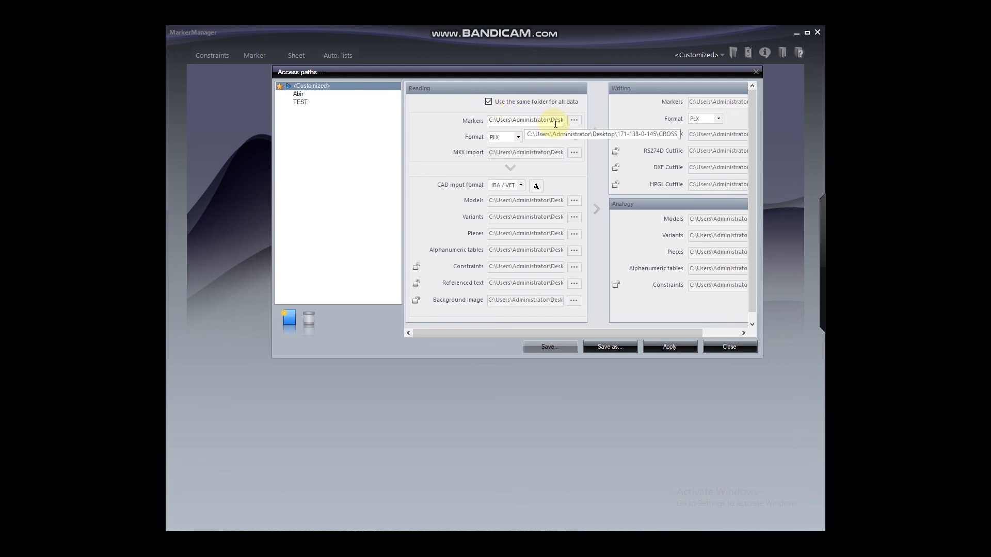
pyautogui.click(574, 119)
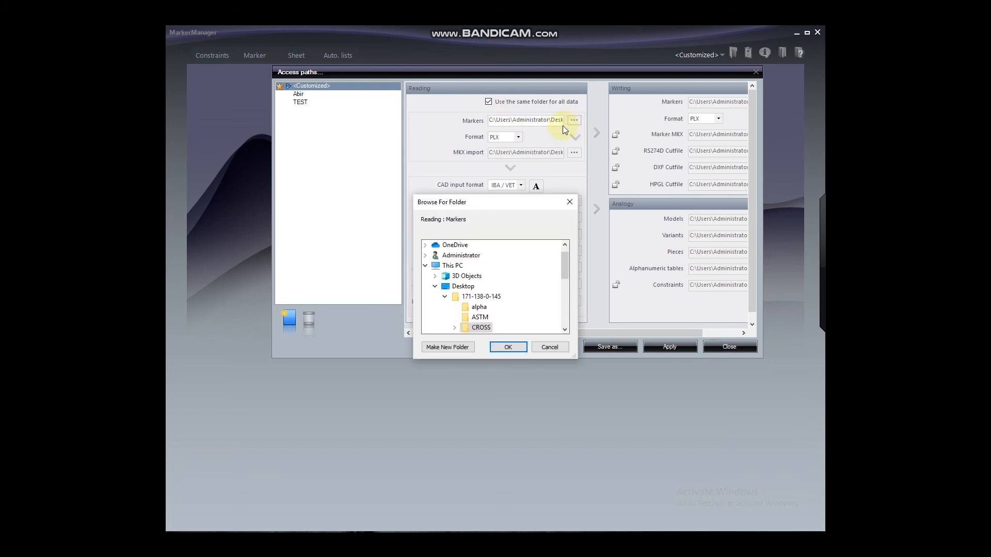
pyautogui.scroll(-5, 479, 298)
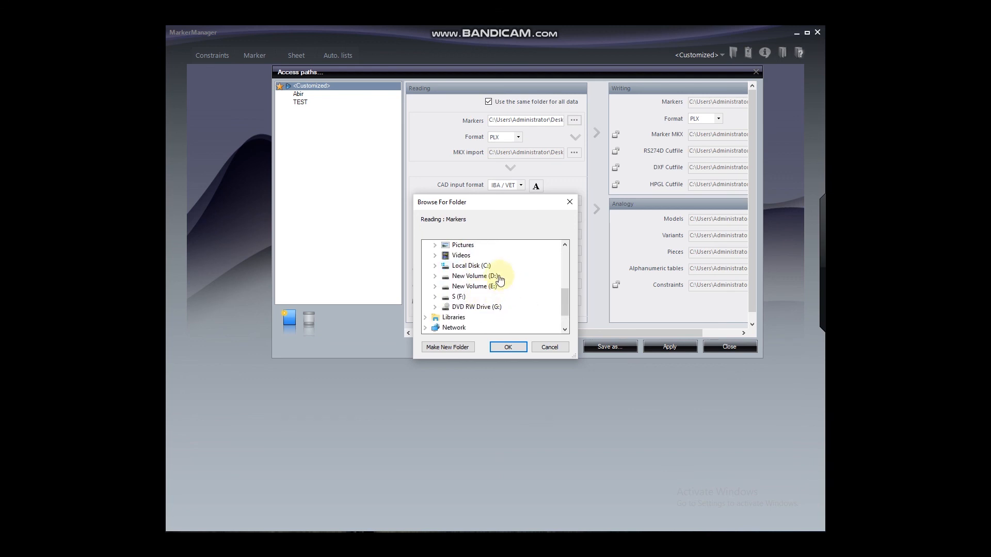
pyautogui.doubleClick(467, 277)
pyautogui.scroll(-10, 471, 285)
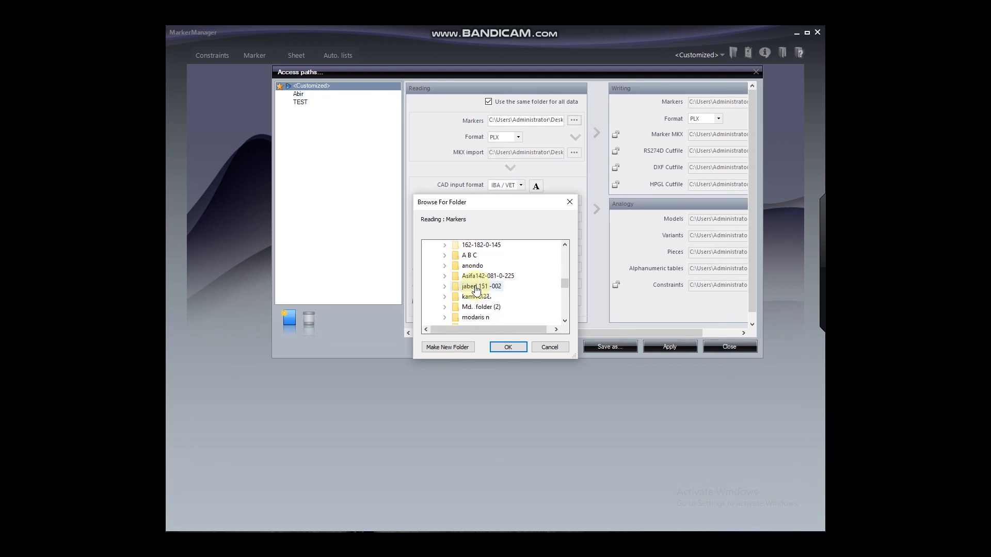
pyautogui.scroll(-3, 475, 289)
pyautogui.doubleClick(471, 266)
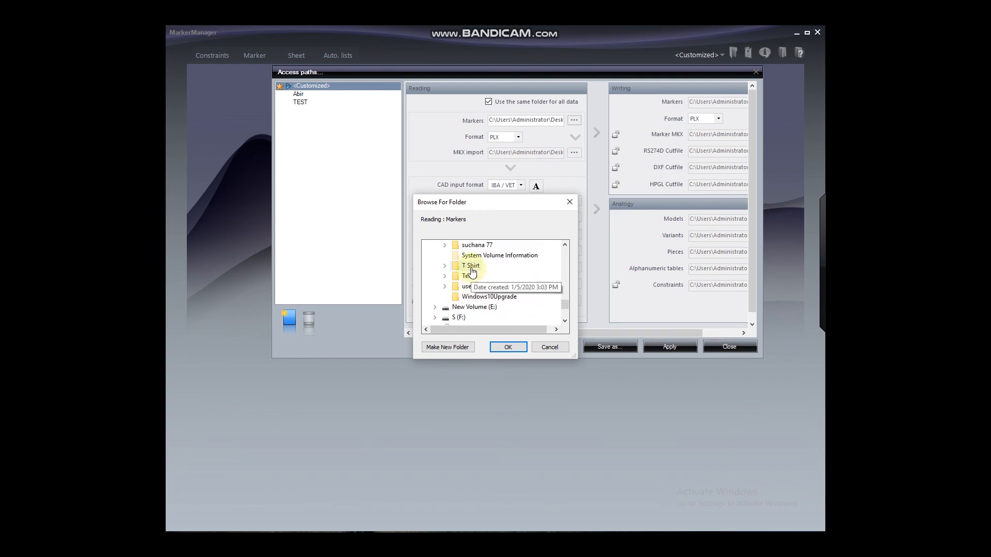
pyautogui.click(504, 346)
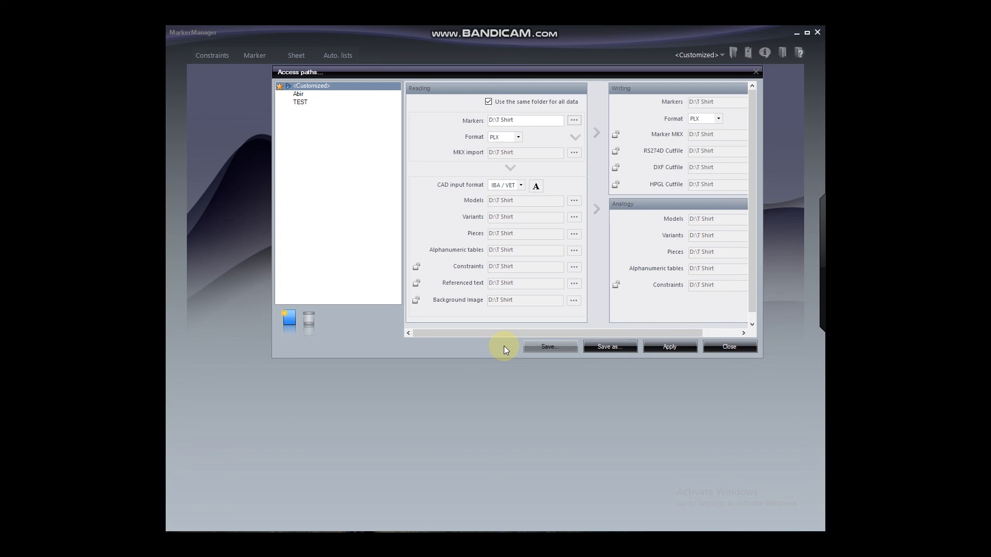
pyautogui.click(670, 348)
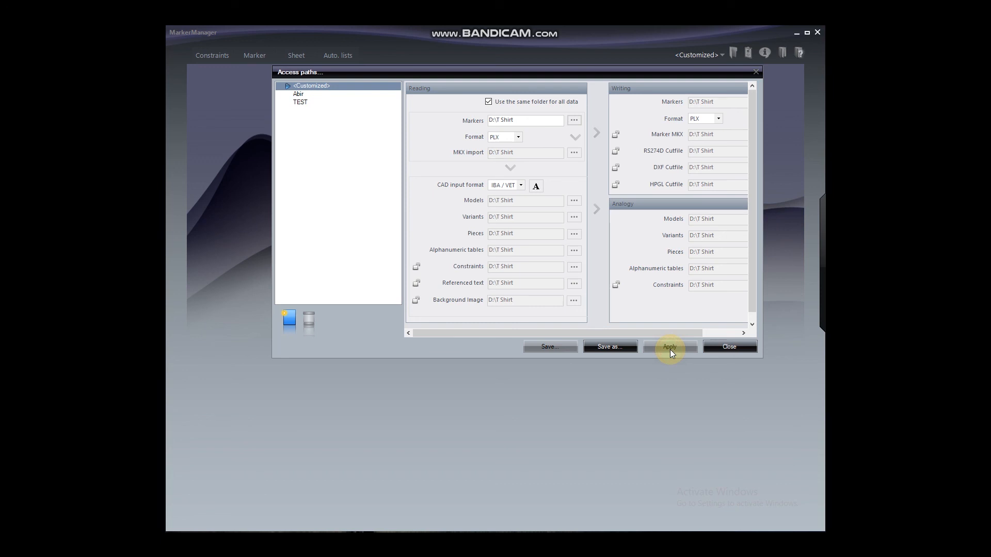
pyautogui.click(743, 347)
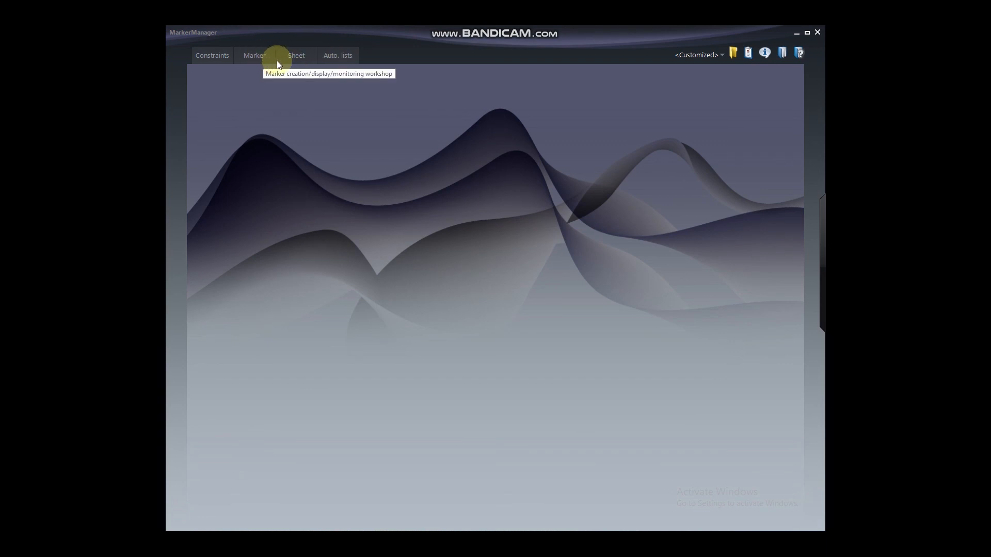
# - Start a new marker in the marker workshop and name it T-shirt
pyautogui.click(262, 57)
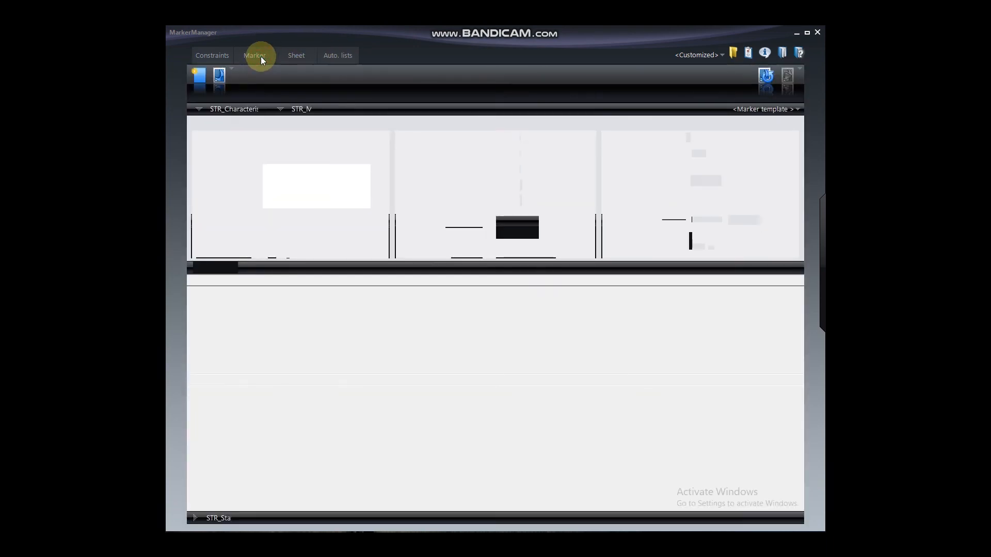
pyautogui.click(281, 142)
pyautogui.write('T-shirt')
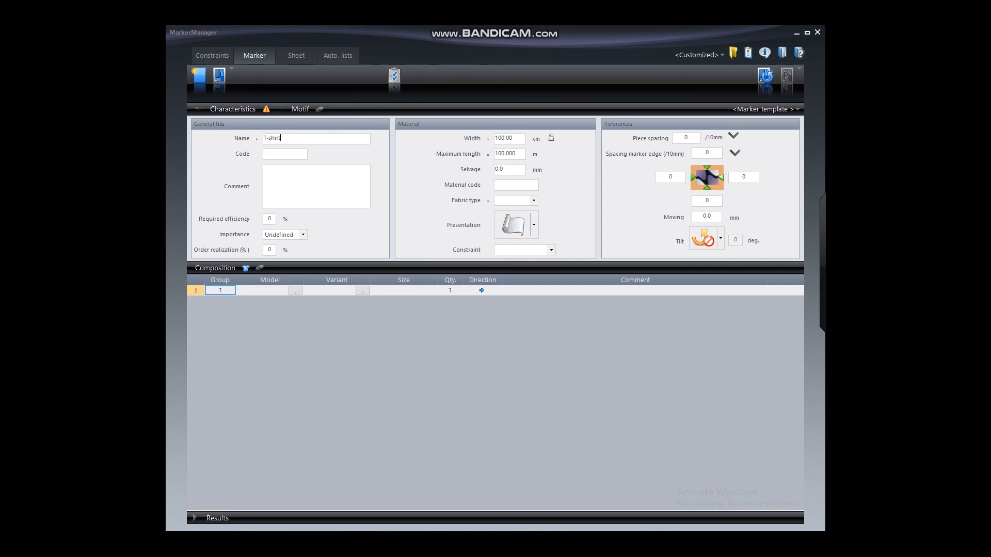
# - Add all sizes from XS to XXL of the T shirt model's Project 1 variant to the marker composition
pyautogui.click(246, 269)
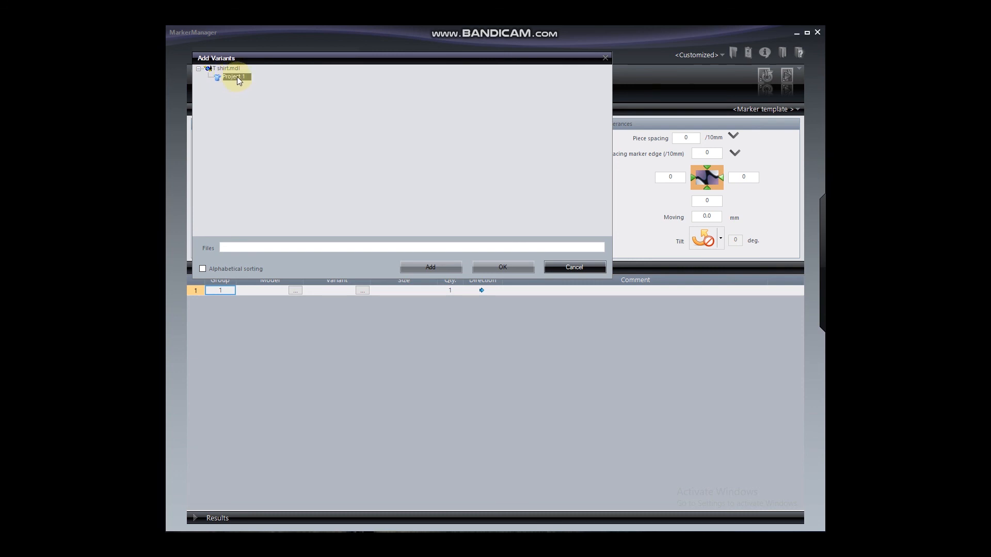
pyautogui.click(224, 75)
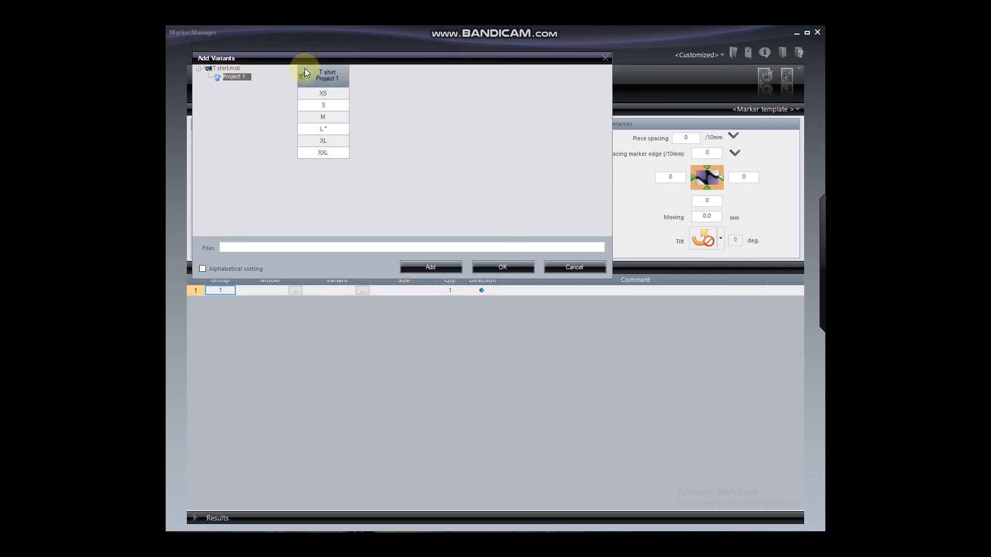
pyautogui.click(308, 76)
pyautogui.click(299, 76)
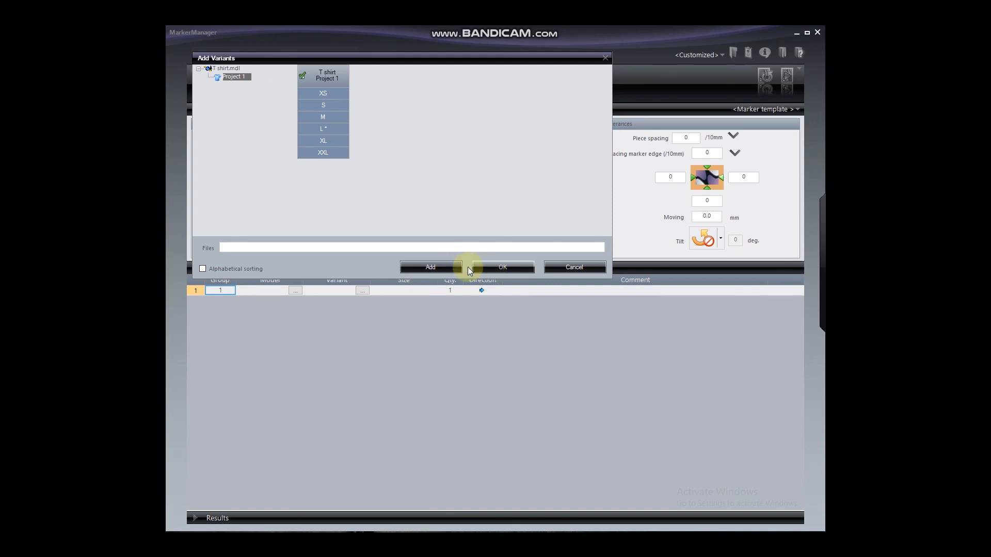
pyautogui.click(448, 268)
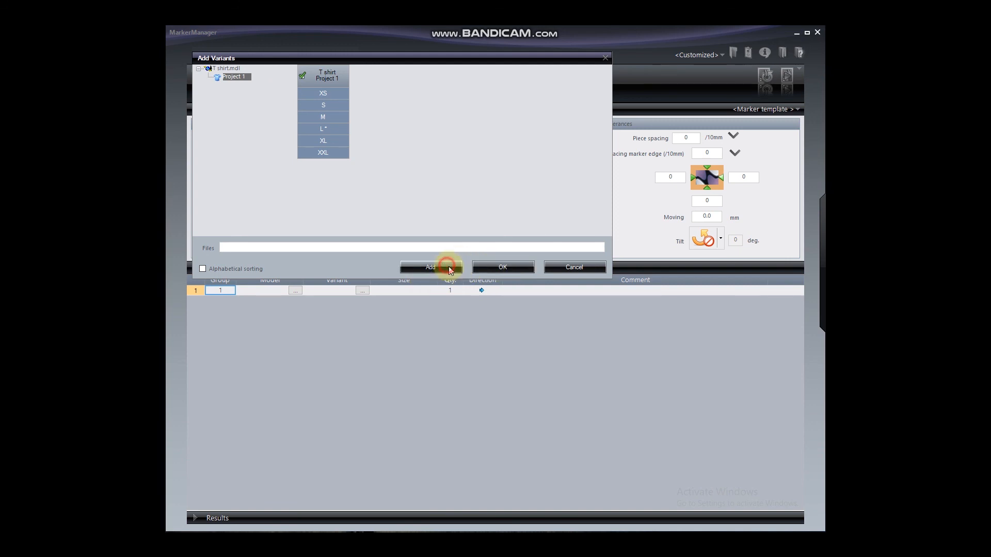
pyautogui.click(499, 267)
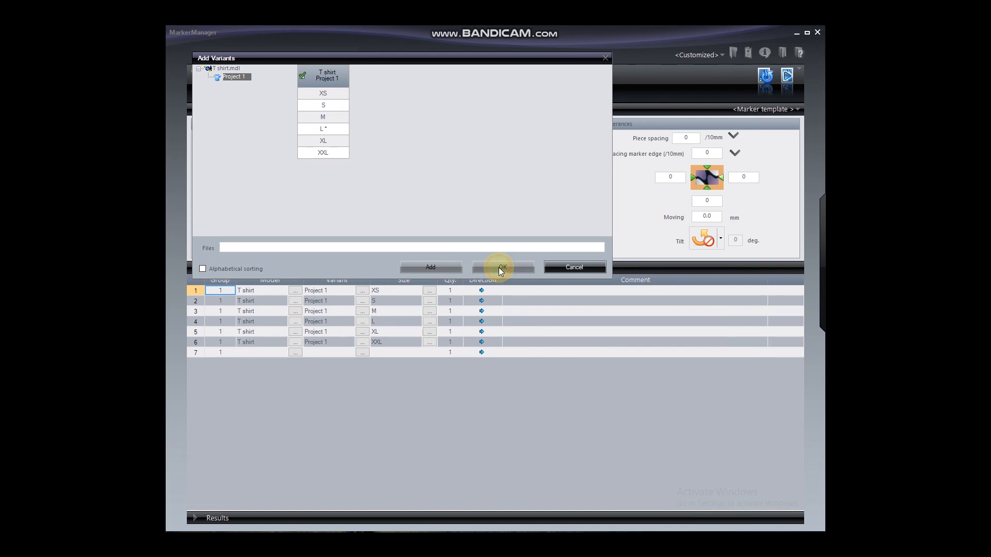
pyautogui.click(565, 267)
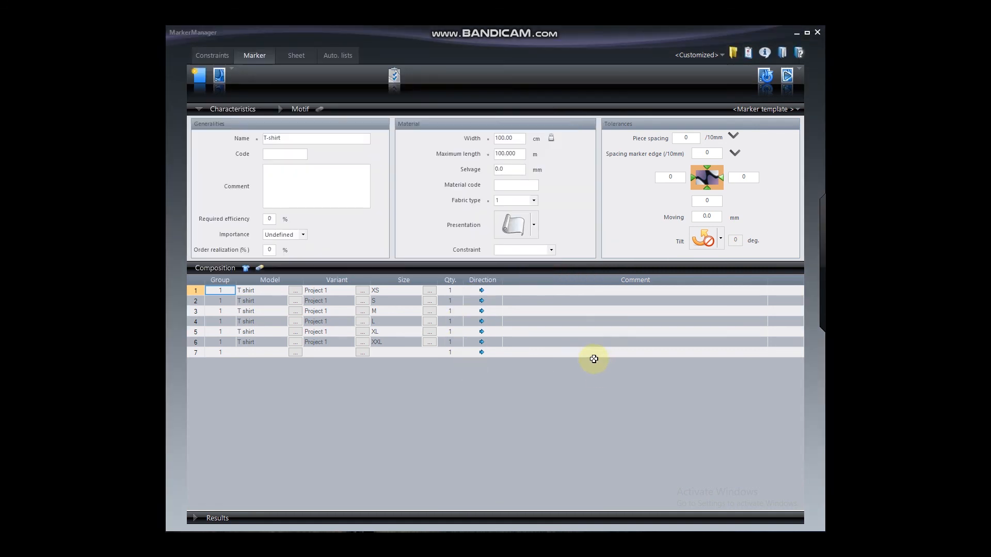
# - Generate the T-shirt marker from the six size rows of the composition
pyautogui.click(450, 292)
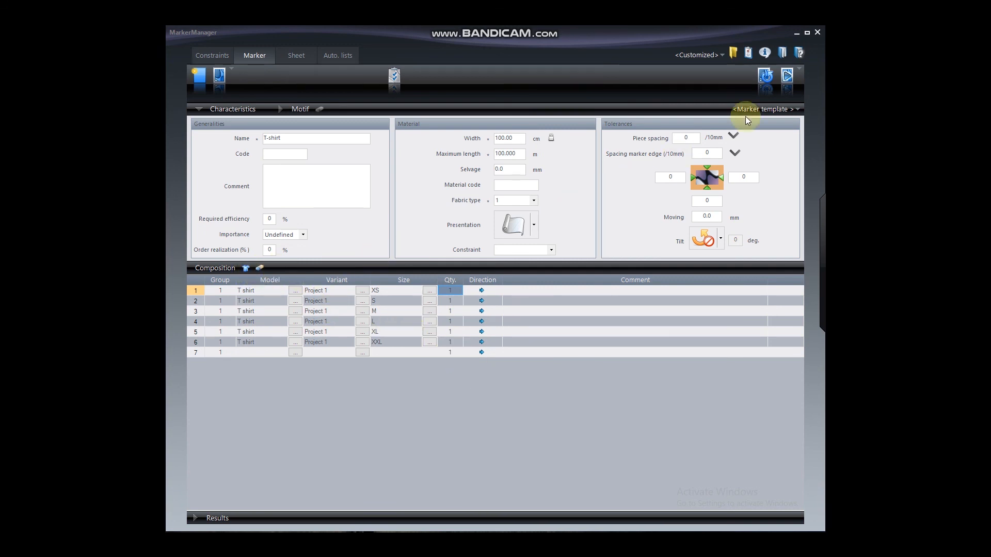
pyautogui.click(789, 76)
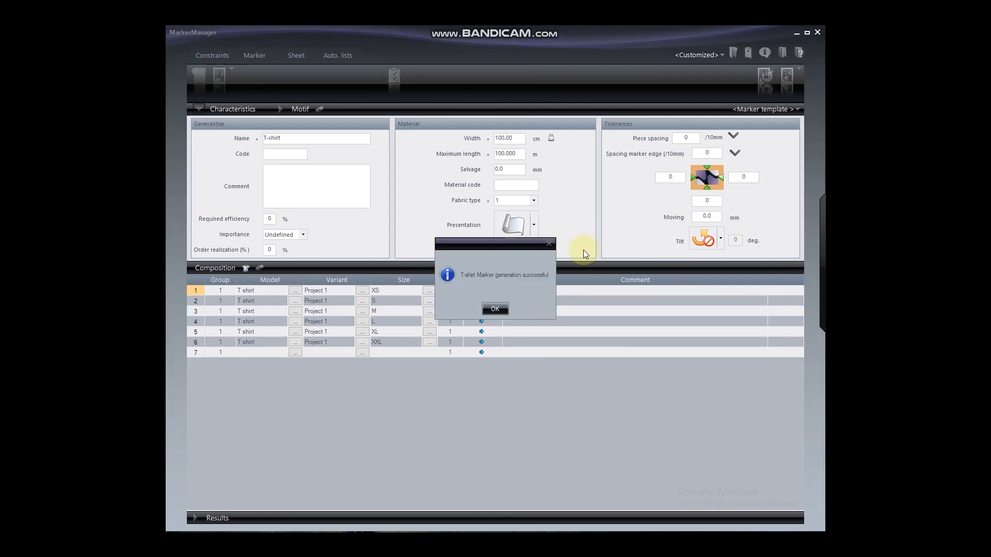
pyautogui.click(495, 310)
# - Launch MarkerMaking and open T-shirt.PLX from the work list
pyautogui.moveTo(817, 306)
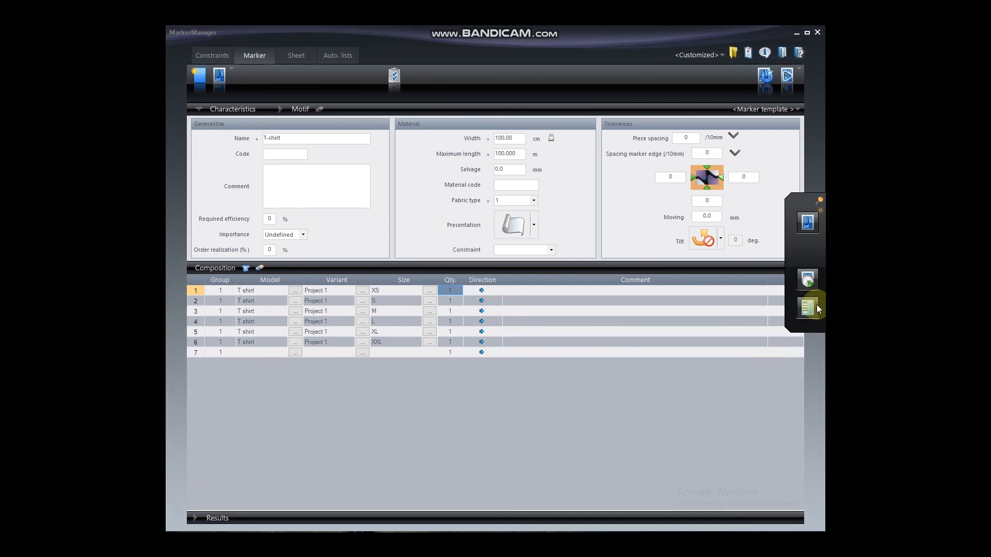
pyautogui.click(807, 225)
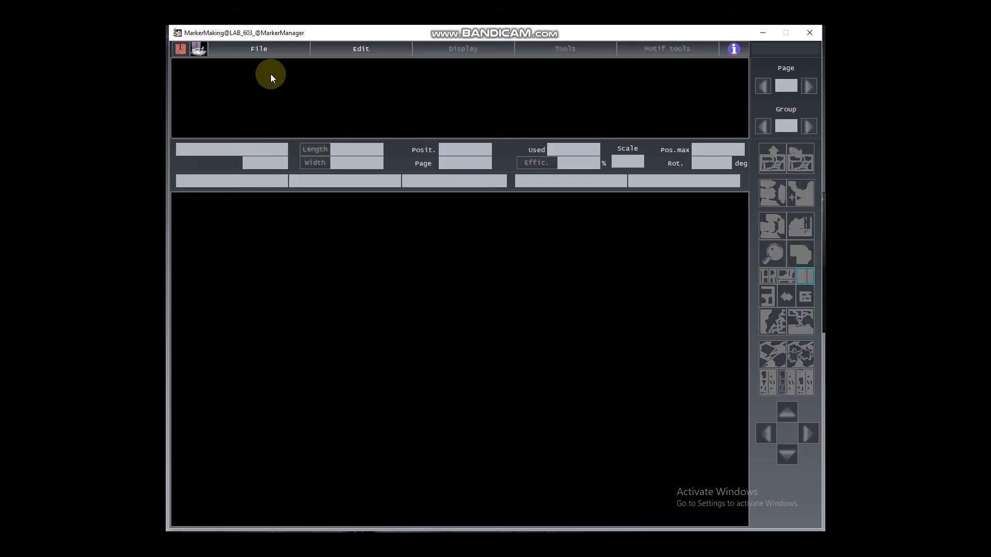
pyautogui.click(289, 54)
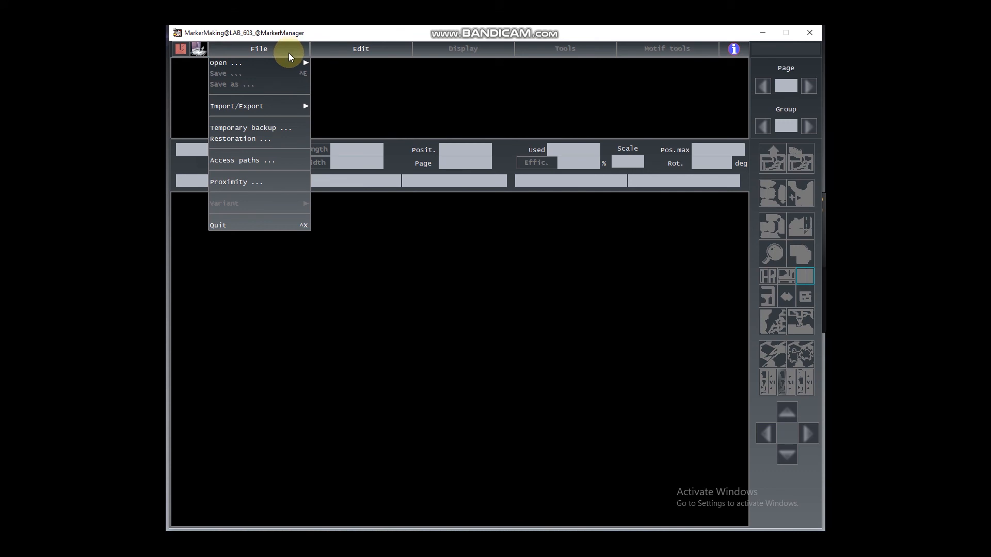
pyautogui.moveTo(291, 65)
pyautogui.click(325, 63)
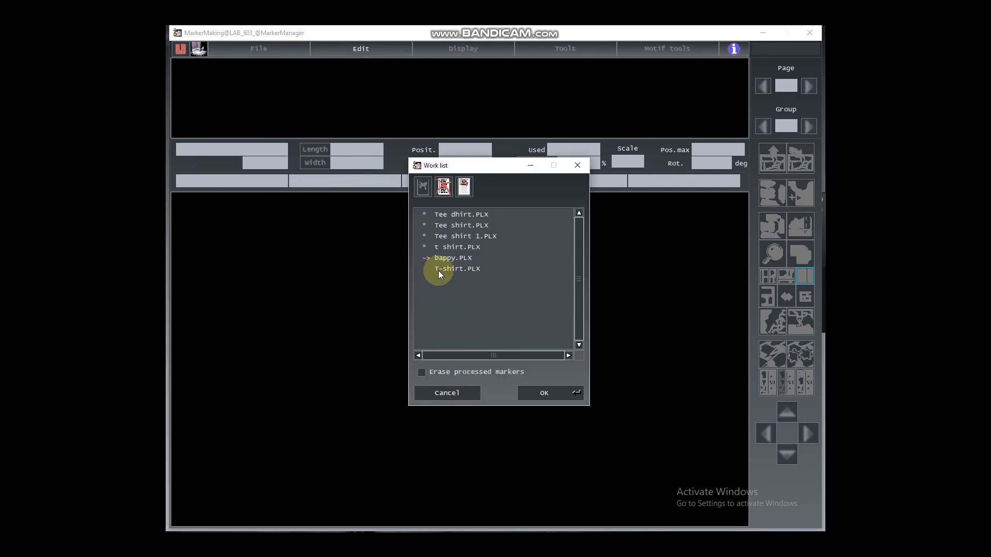
pyautogui.click(449, 271)
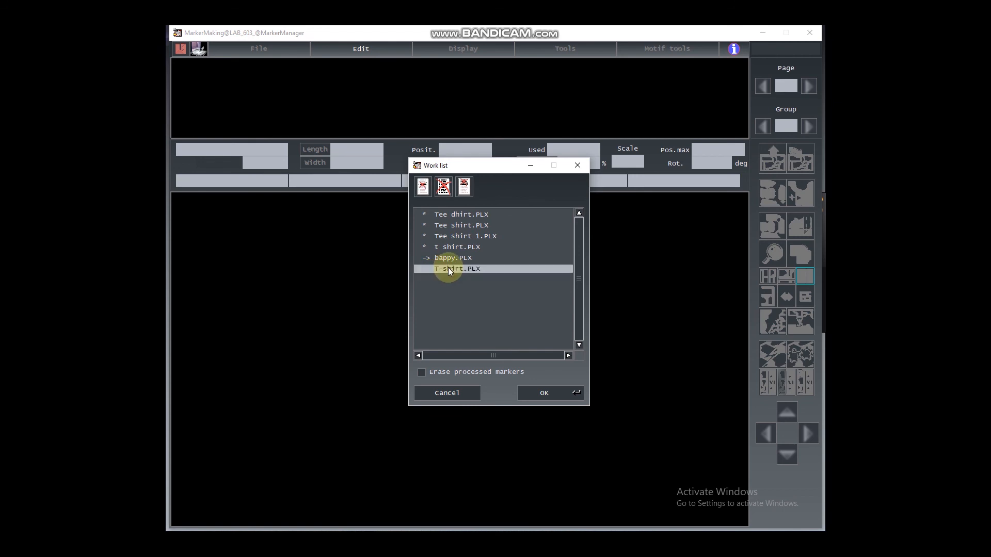
pyautogui.doubleClick(449, 271)
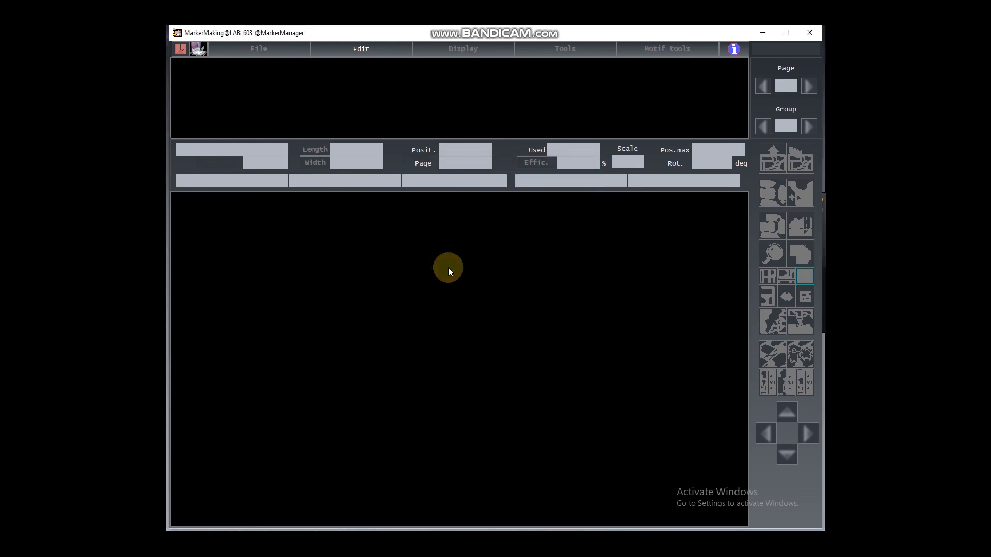
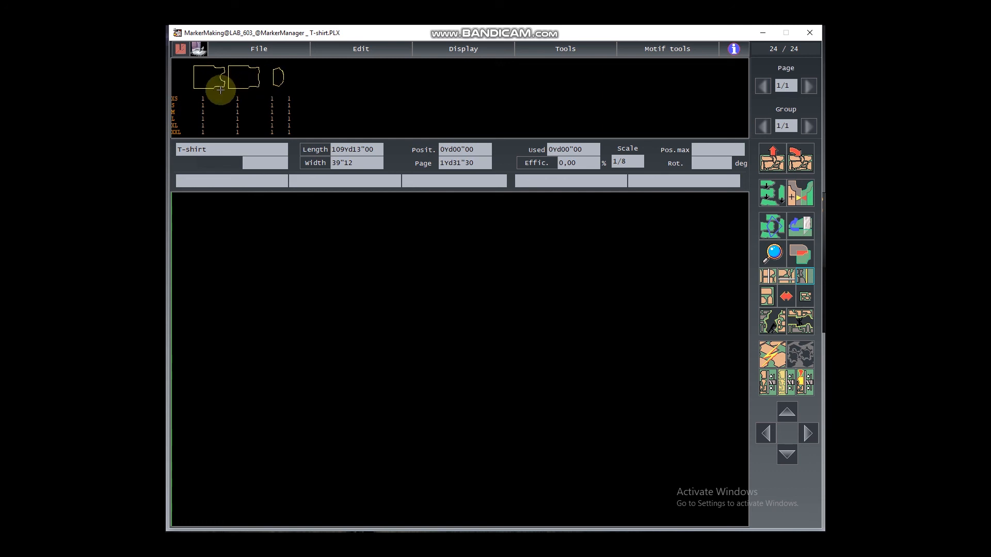
# - Place all the T-shirt pieces automatically and show the whole marker in the working zone
pyautogui.click(778, 359)
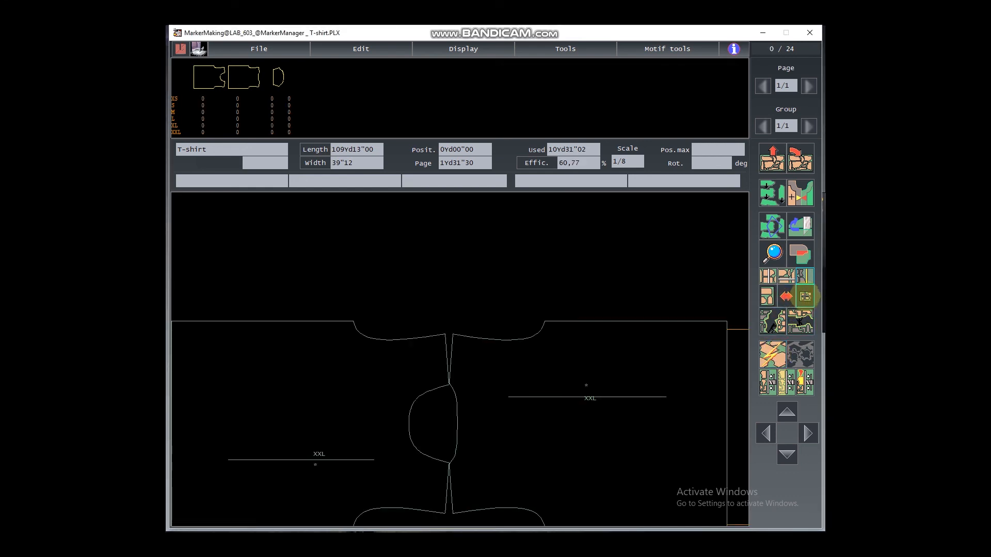
pyautogui.click(789, 296)
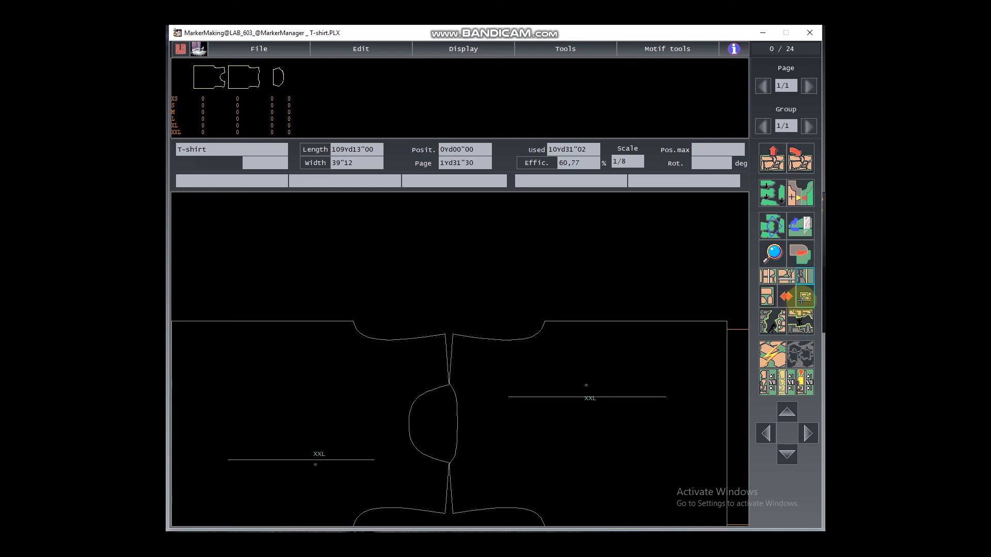
pyautogui.click(806, 297)
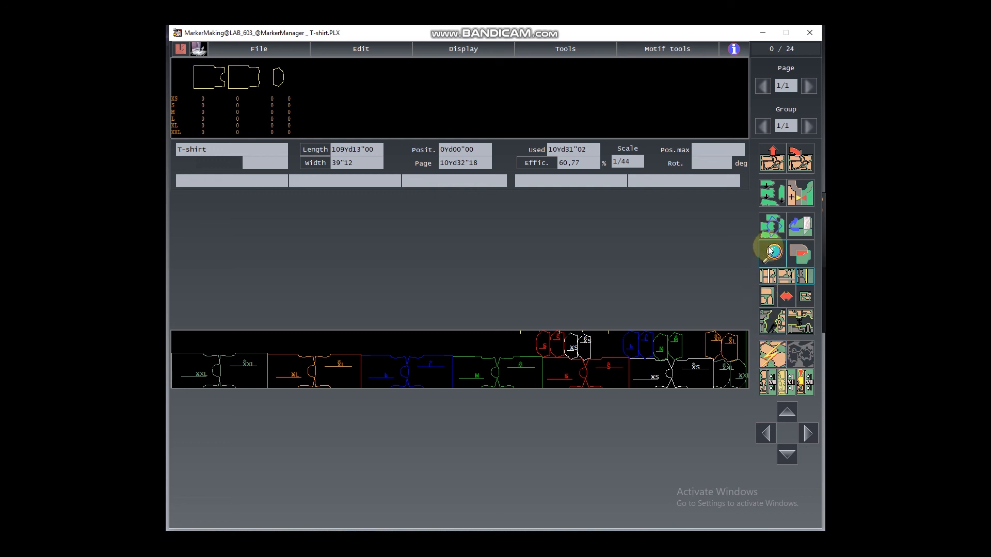
# - Reject all the automatically placed pieces from the marker
pyautogui.click(779, 164)
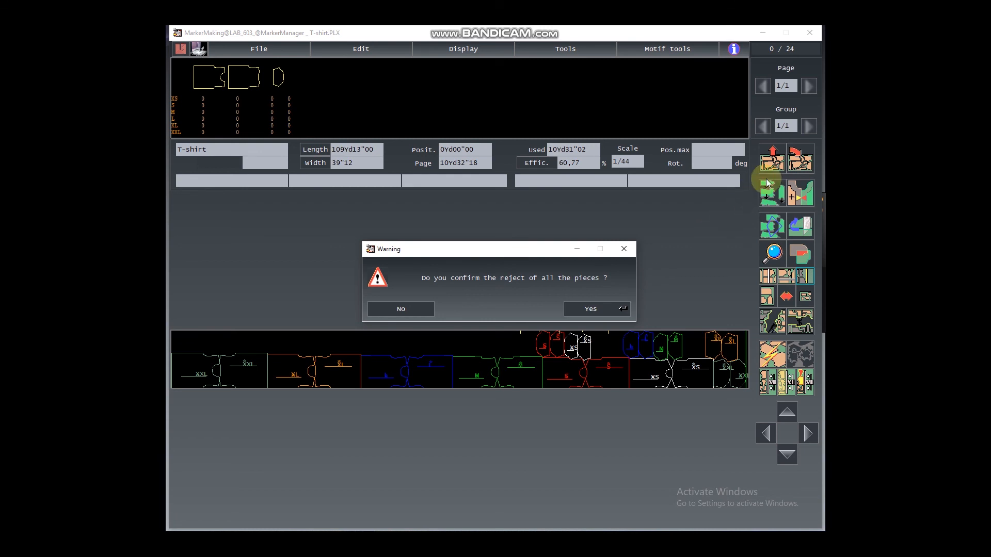
pyautogui.click(607, 309)
# - Set the marker's material width to 72"00 and change the piece rotation option in the marker generalities
pyautogui.doubleClick(497, 352)
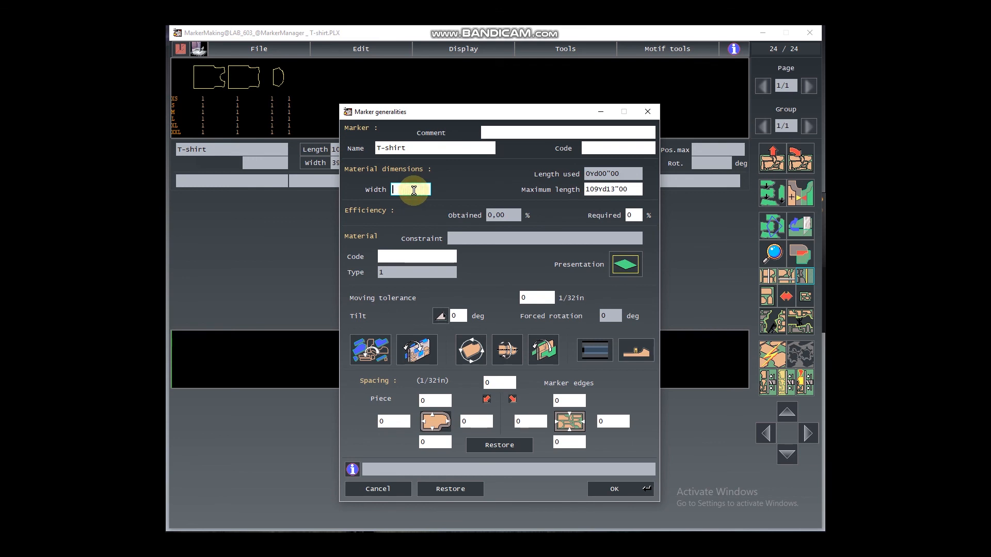
pyautogui.click(414, 191)
pyautogui.write('72')
pyautogui.press('Tab')
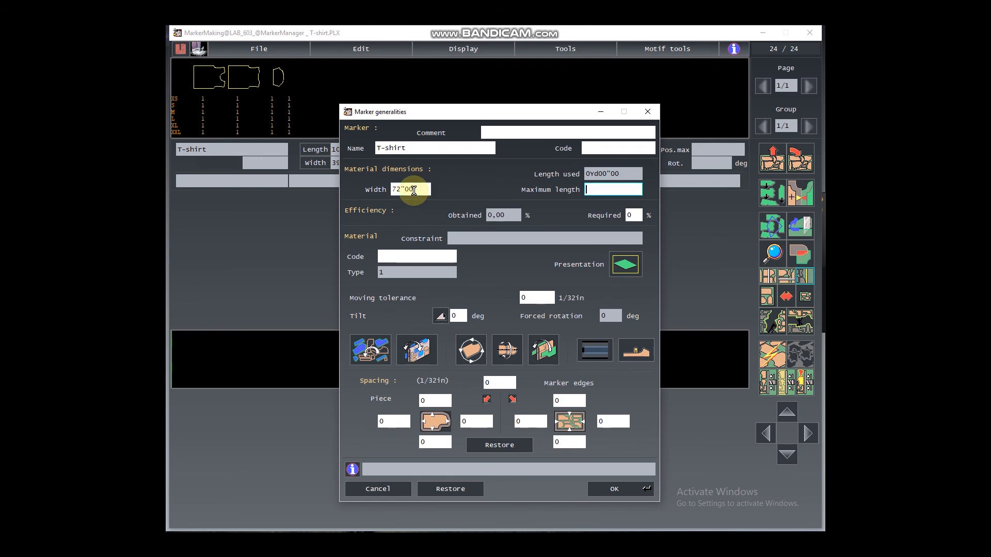
pyautogui.click(472, 356)
pyautogui.click(473, 360)
pyautogui.click(478, 360)
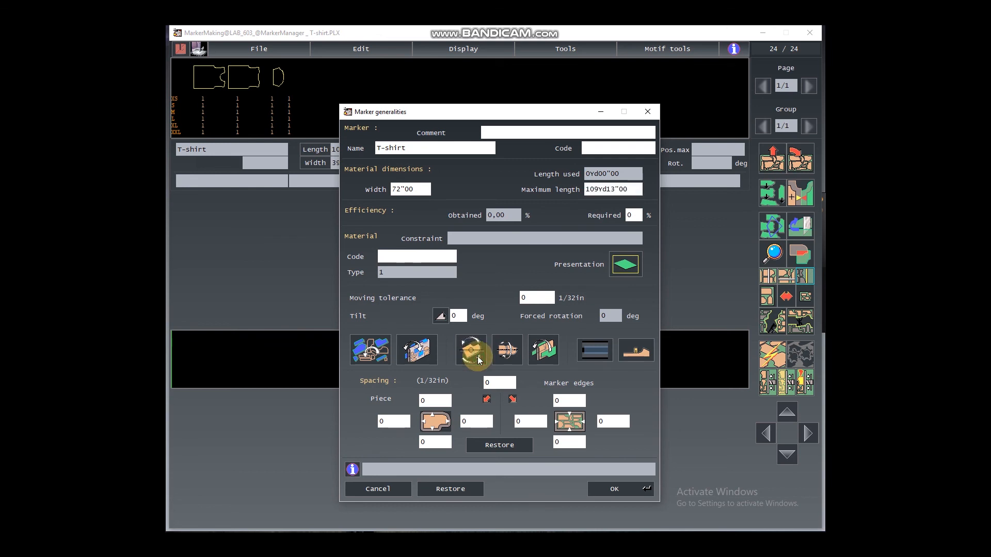
pyautogui.click(631, 490)
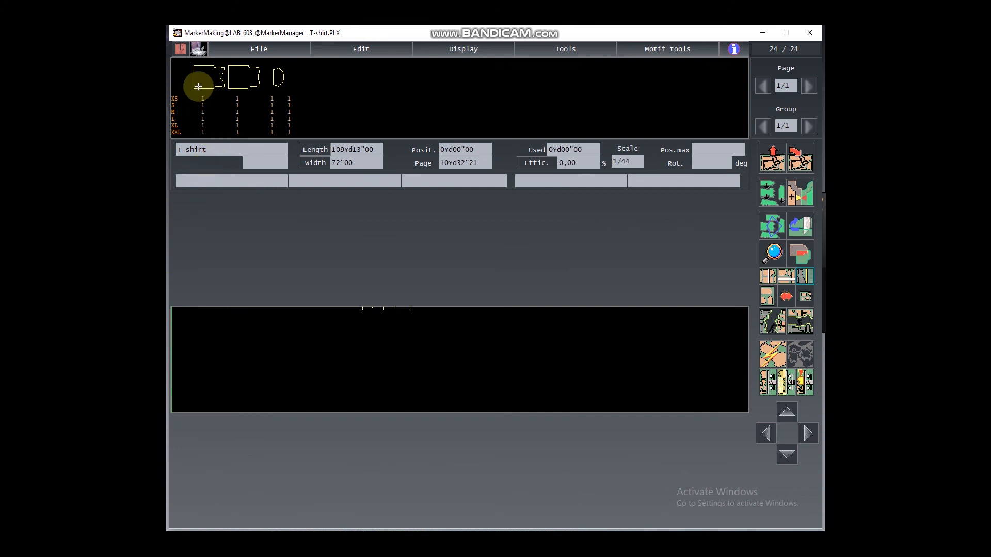
# - Place the XXL front in the lower corner at the start of the marker and the XL front directly above it
pyautogui.click(203, 131)
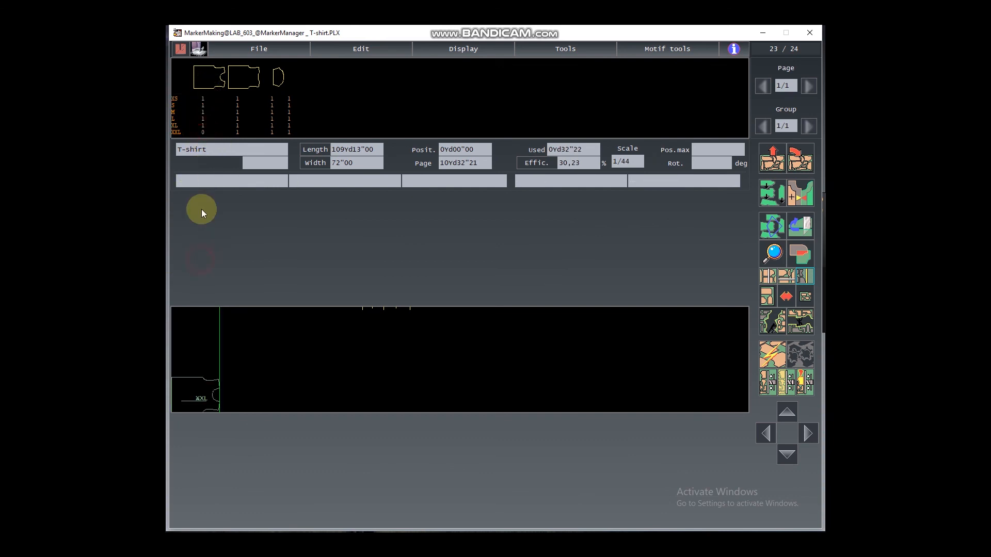
pyautogui.click(202, 126)
pyautogui.click(203, 98)
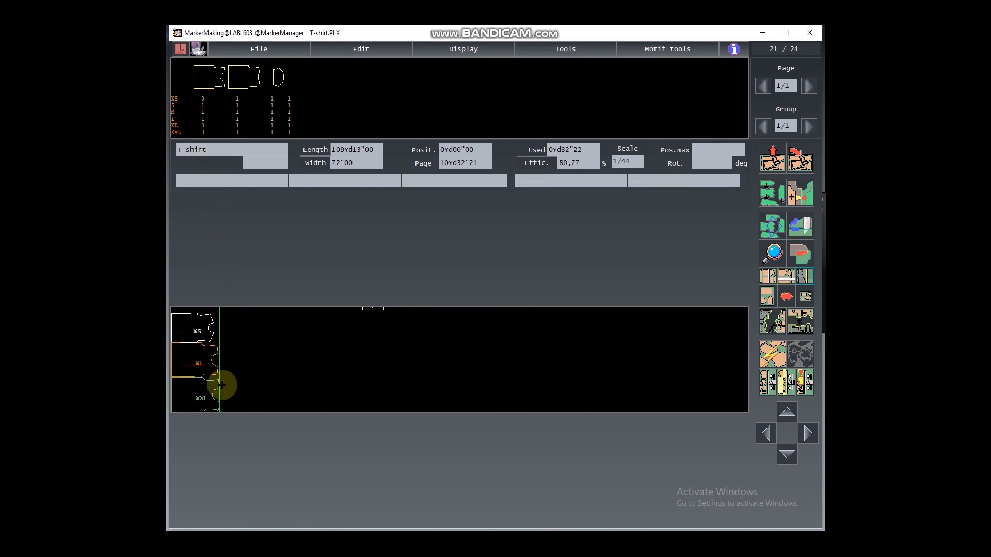
pyautogui.click(194, 331)
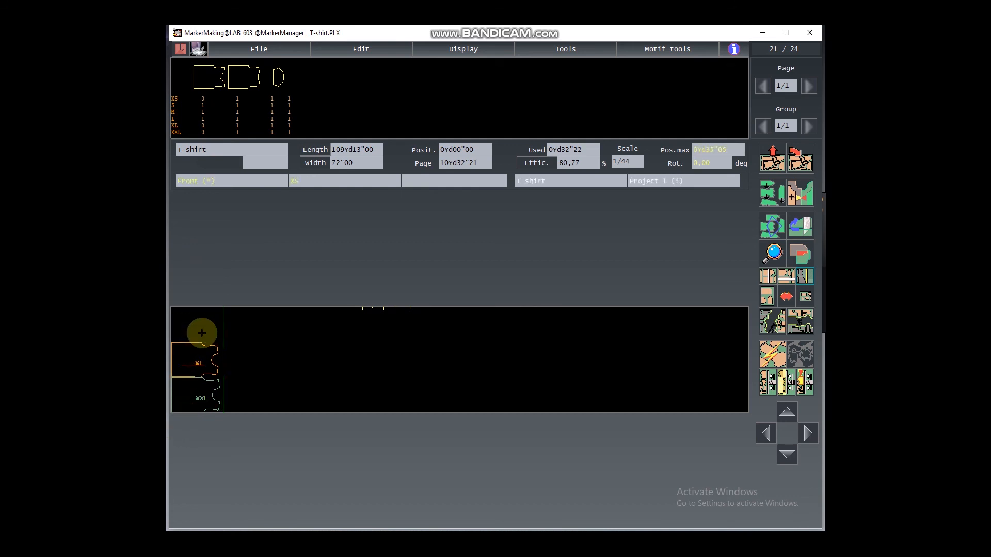
pyautogui.rightClick(202, 333)
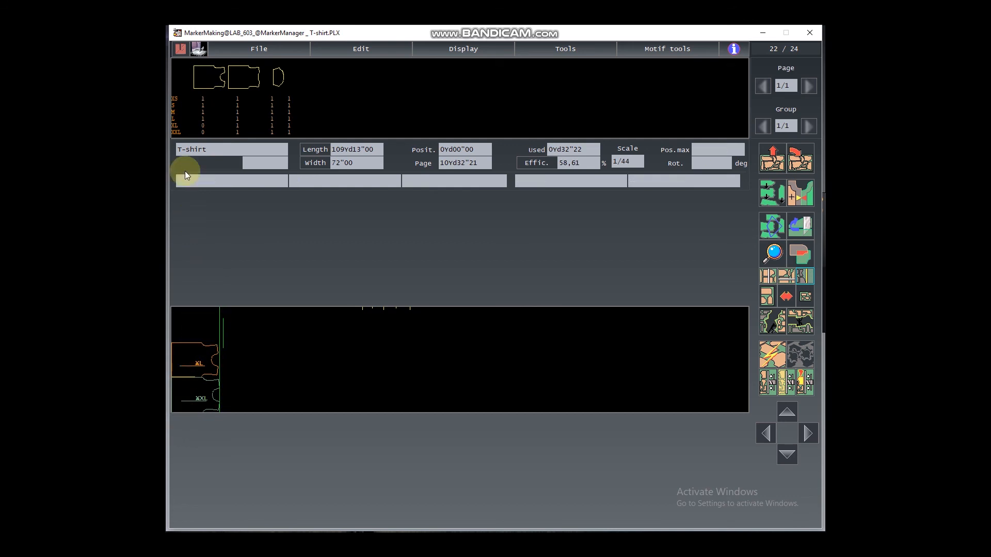
# - Place the L front above the XL front to complete the first column of the marker
pyautogui.click(203, 120)
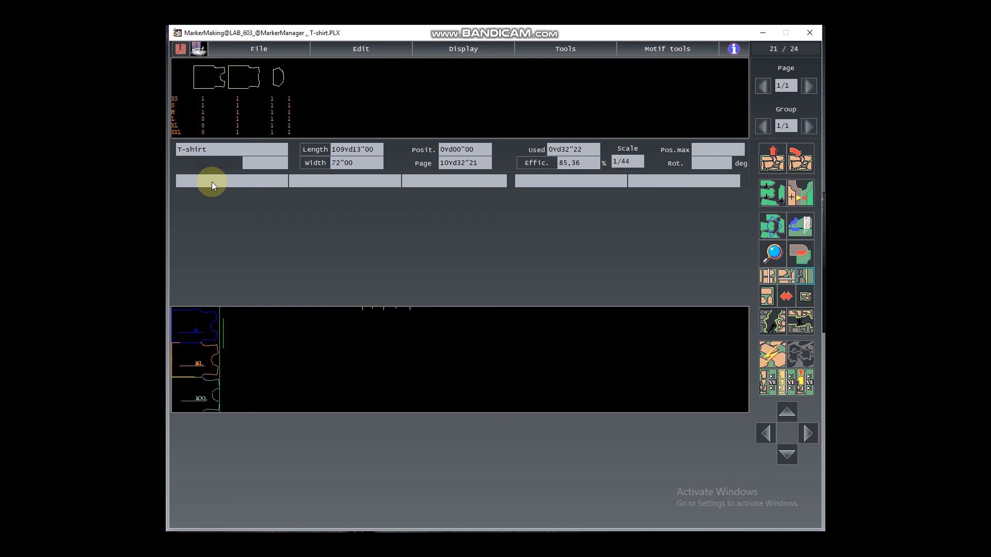
pyautogui.click(195, 326)
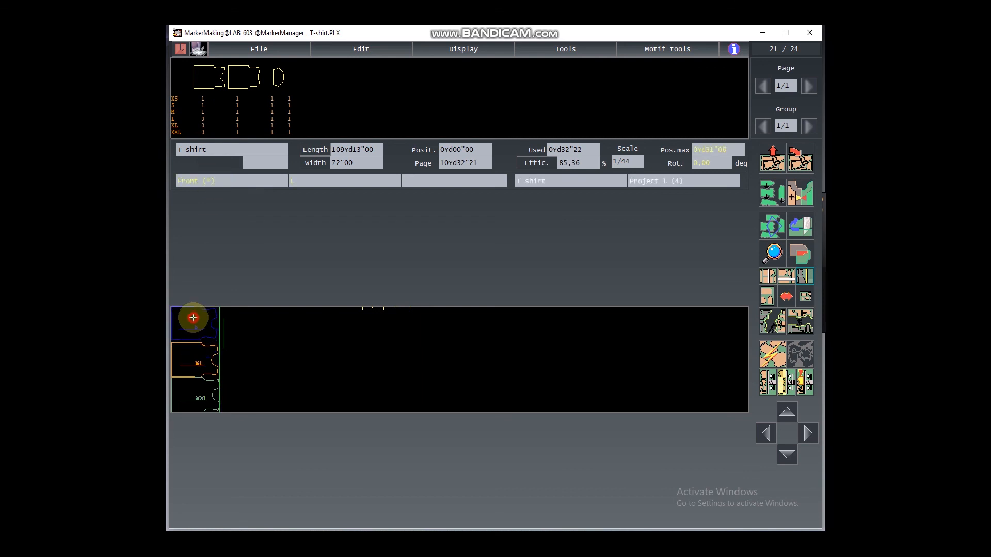
pyautogui.click(193, 317)
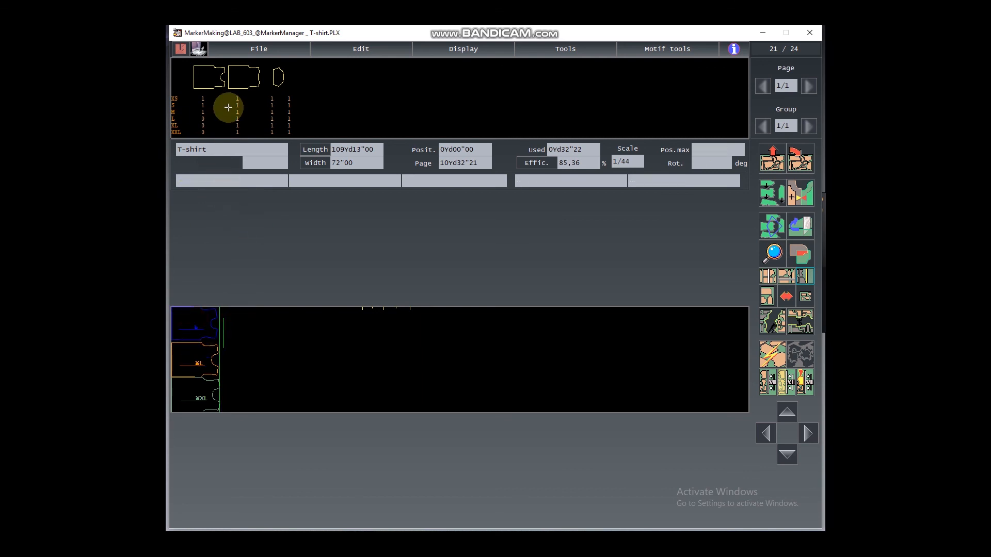
# - Place the XXL, XL and L back parts, rotated 180°, in a second column beside the L, XL and XXL fronts respectively
pyautogui.click(237, 132)
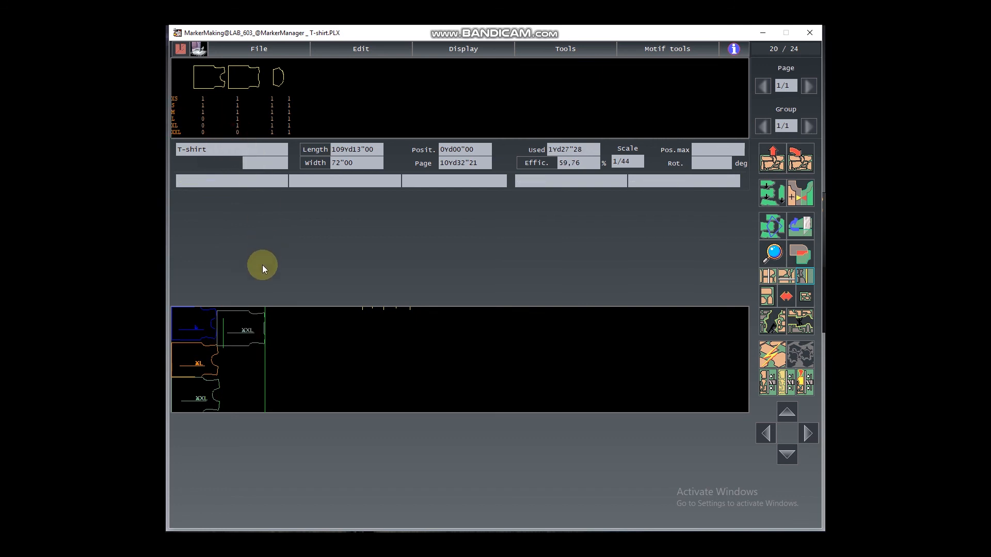
pyautogui.press('space')
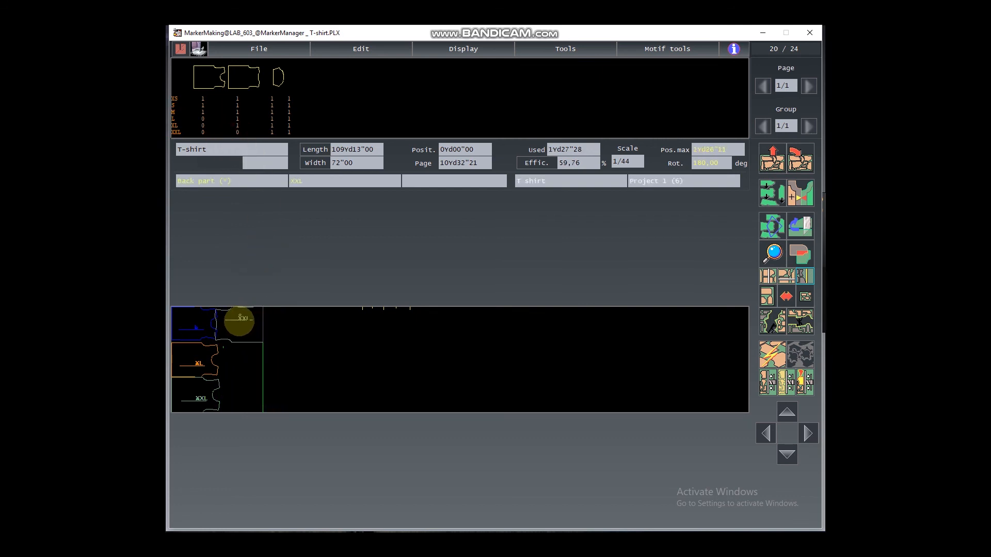
pyautogui.click(239, 321)
pyautogui.click(237, 126)
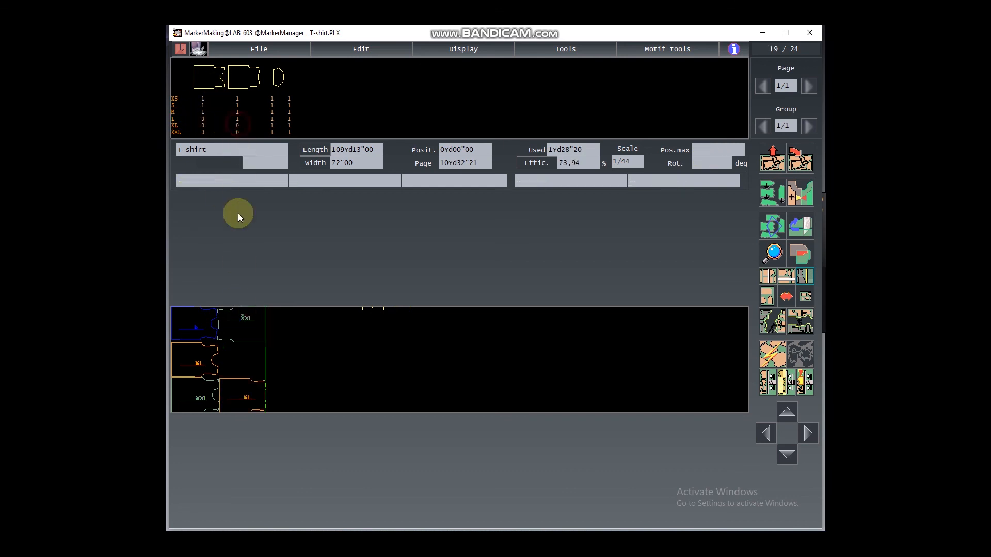
pyautogui.press('space')
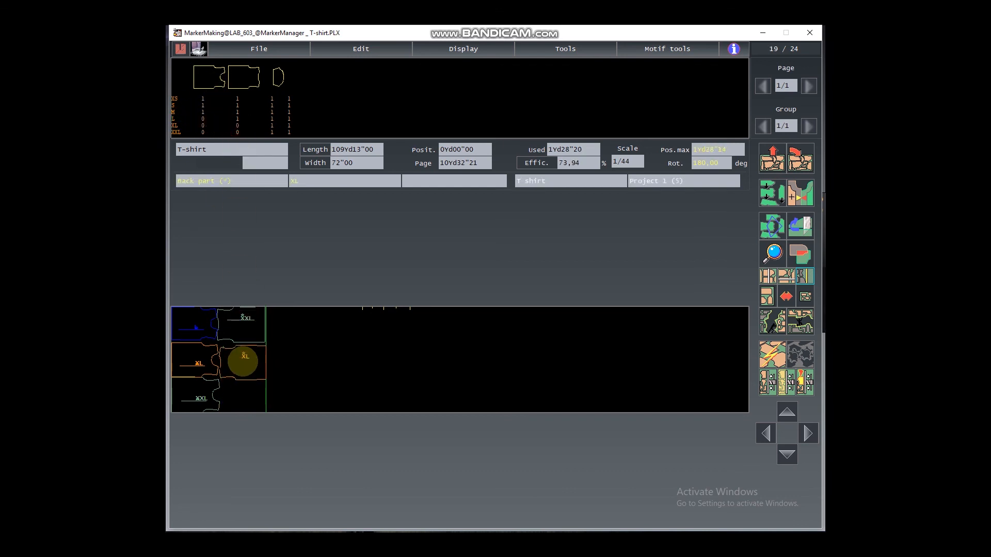
pyautogui.click(243, 360)
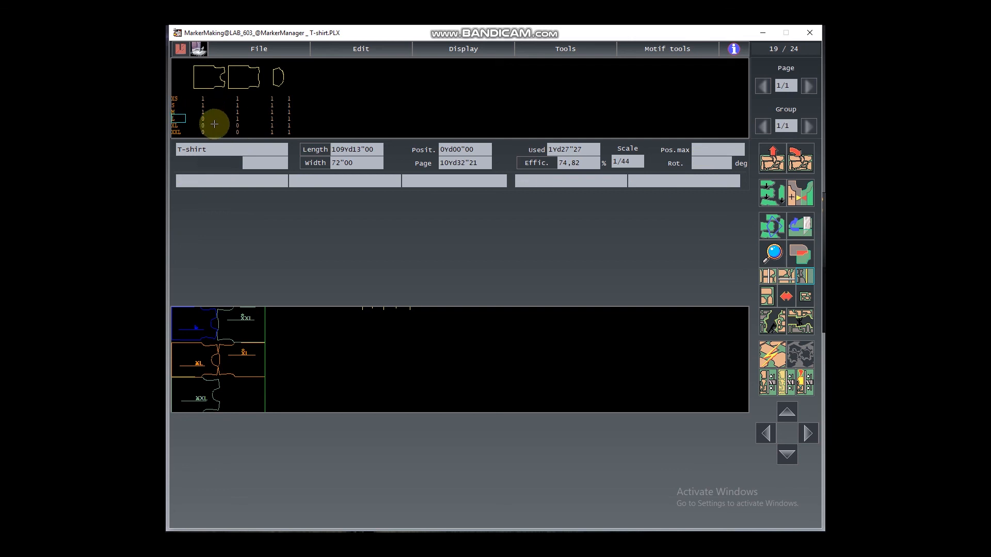
pyautogui.click(237, 119)
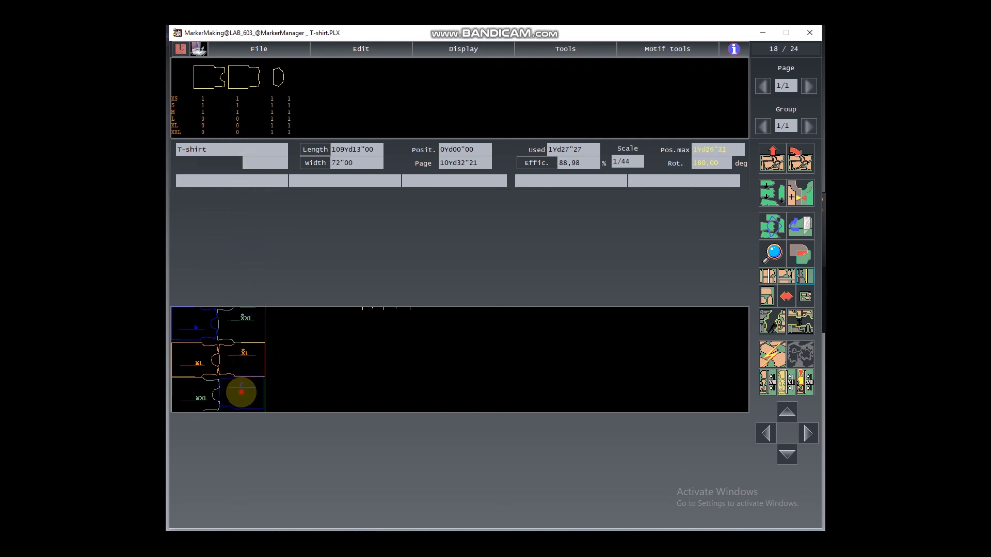
pyautogui.click(239, 392)
# - Place the XS, M and S fronts from bottom to top in a third column of the marker
pyautogui.click(203, 99)
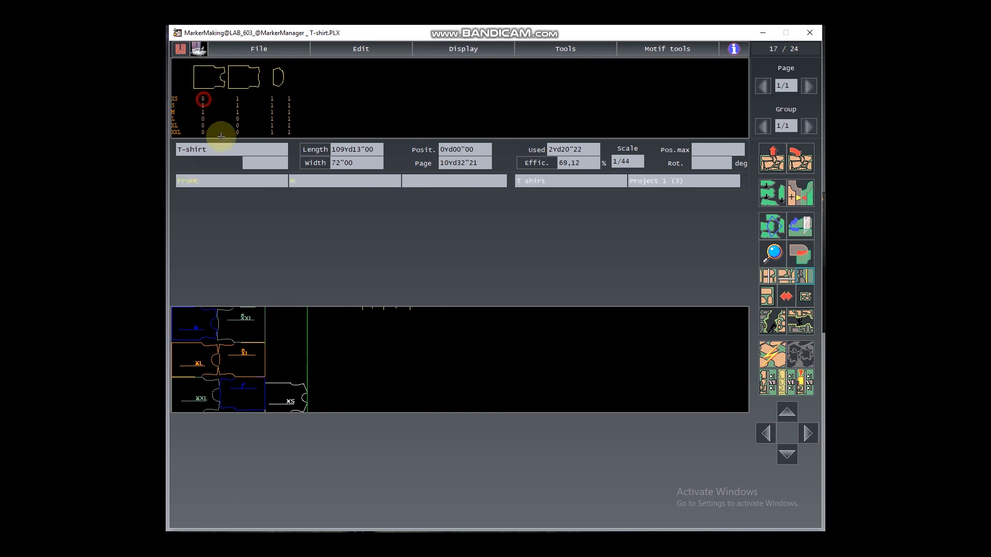
pyautogui.click(278, 401)
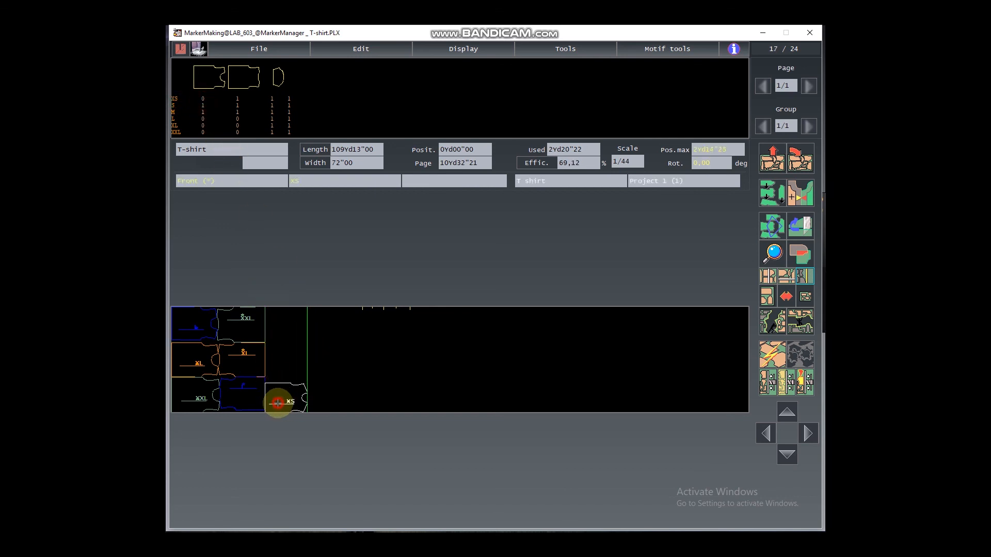
pyautogui.click(203, 112)
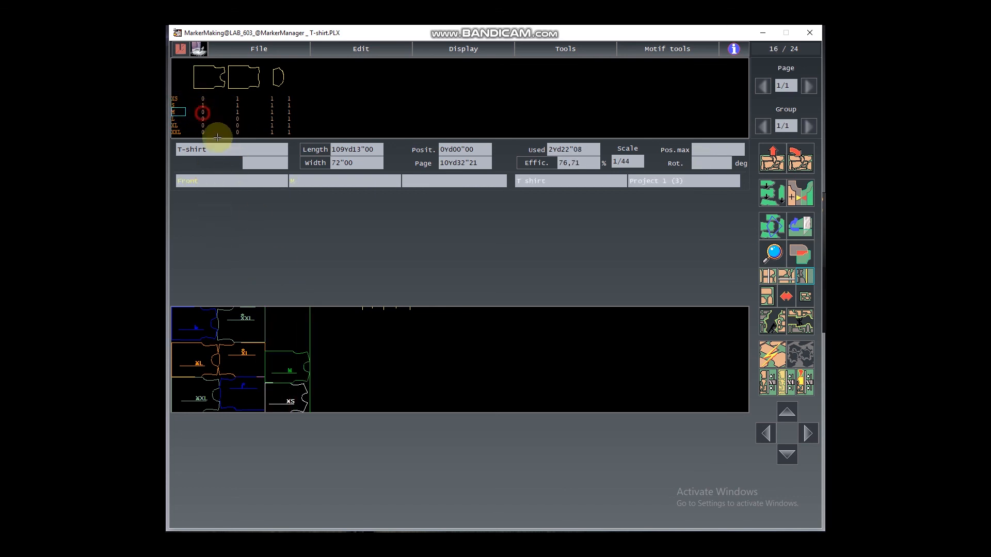
pyautogui.click(289, 362)
pyautogui.click(203, 105)
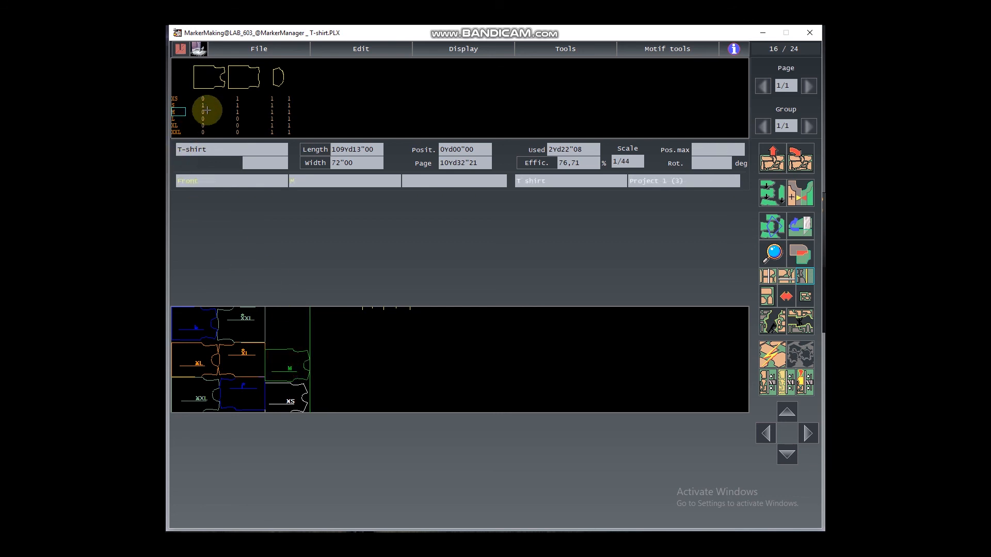
pyautogui.click(288, 336)
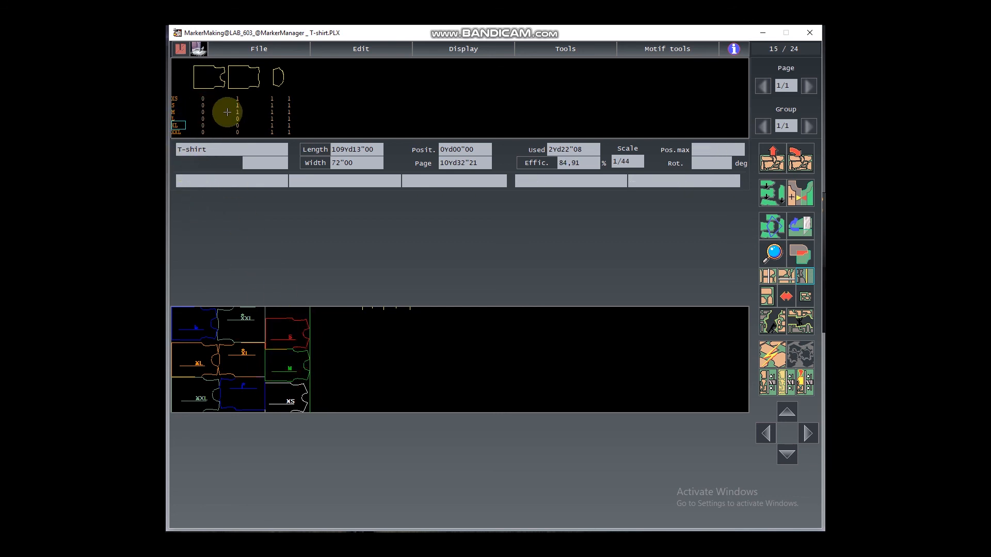
# - Place the XS, S and M back parts, rotated 180°, from top to bottom in a fourth column of the marker
pyautogui.click(237, 99)
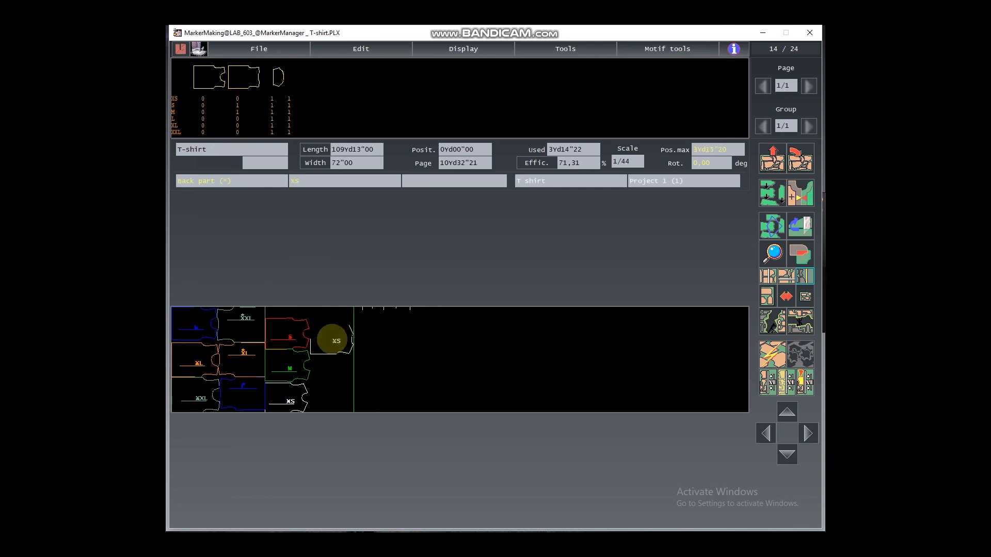
pyautogui.click(329, 317)
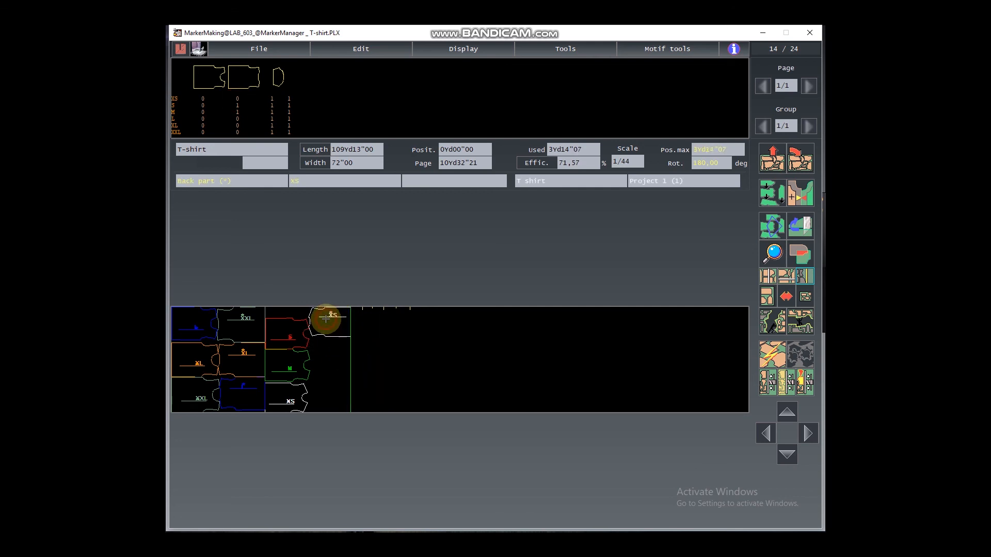
pyautogui.click(237, 106)
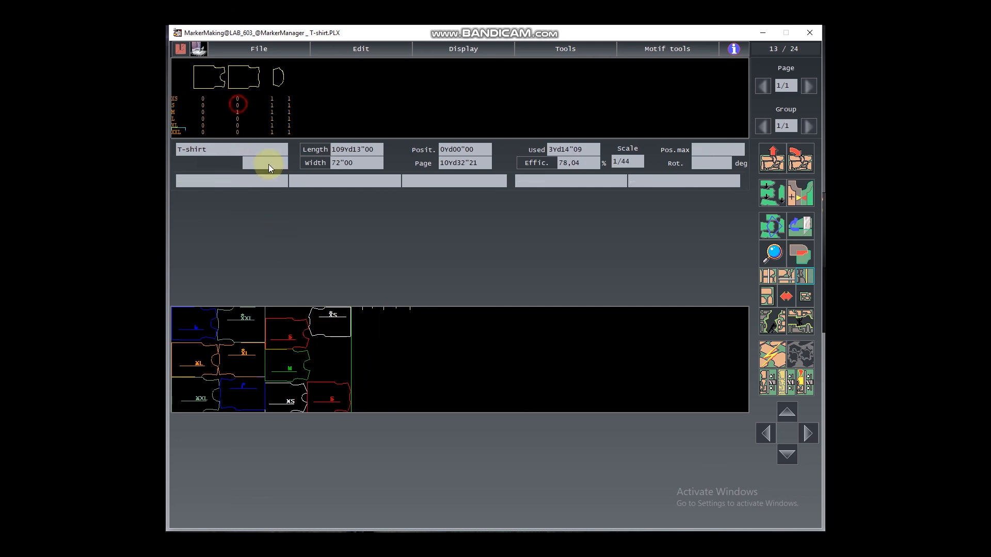
pyautogui.click(327, 350)
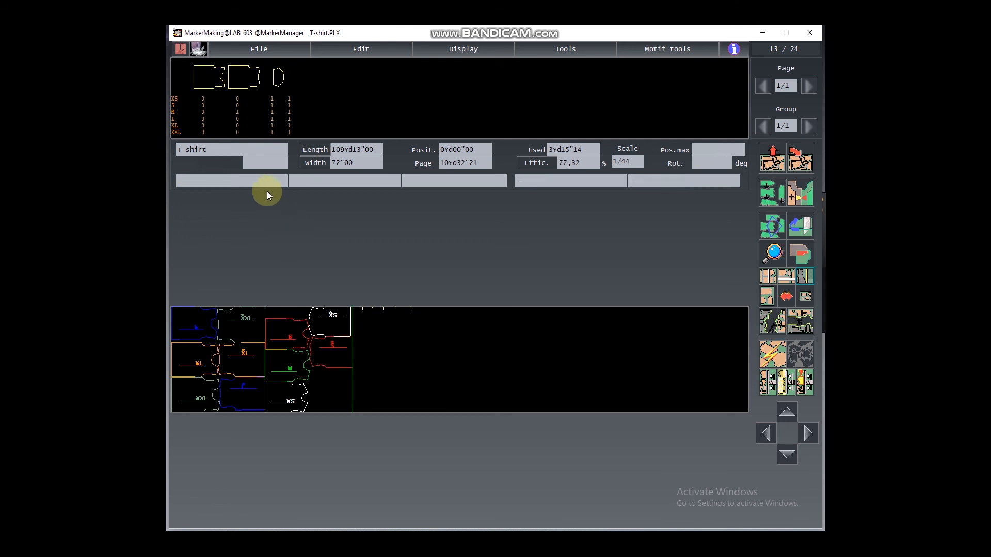
pyautogui.click(237, 112)
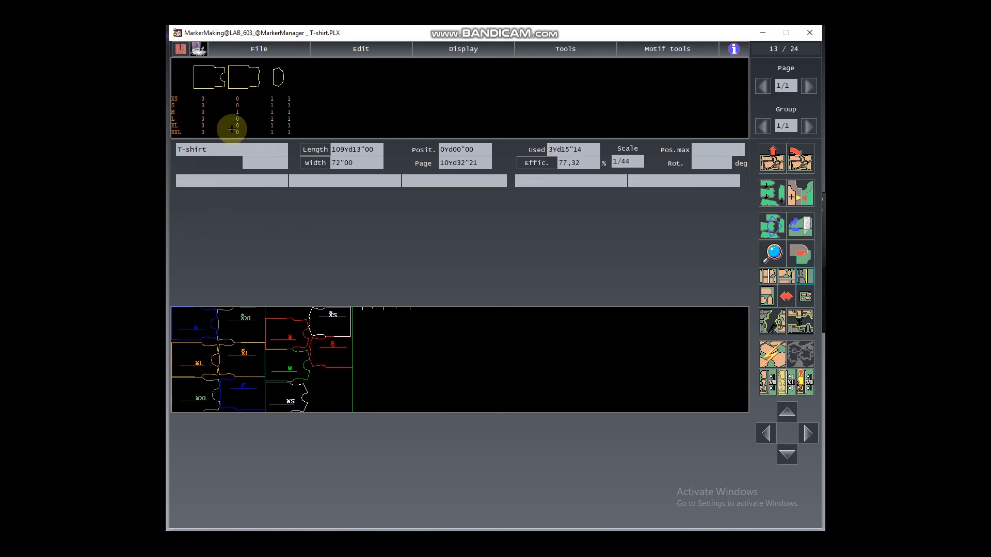
pyautogui.click(328, 403)
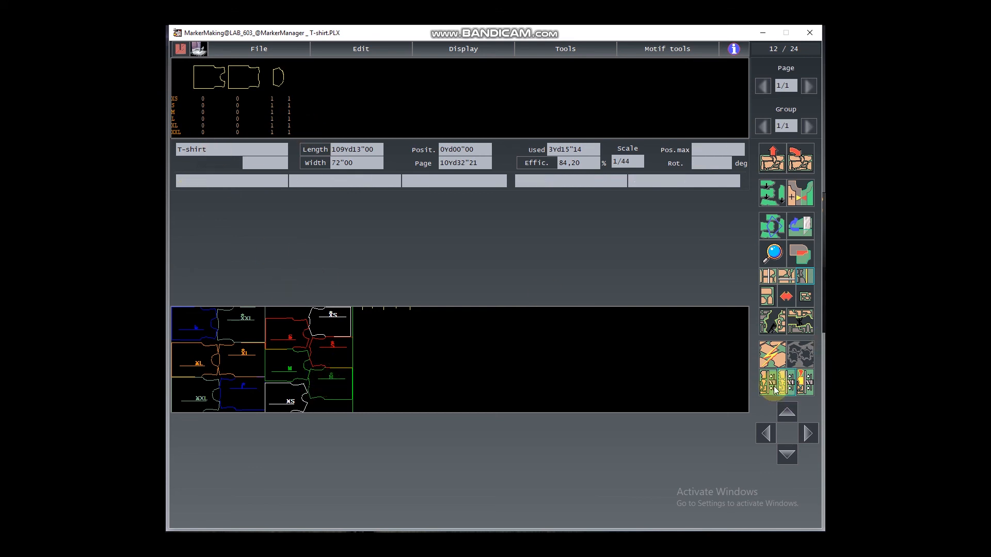
# - Try placing the remaining sleeves automatically, and reject all of them from the marker
pyautogui.click(769, 355)
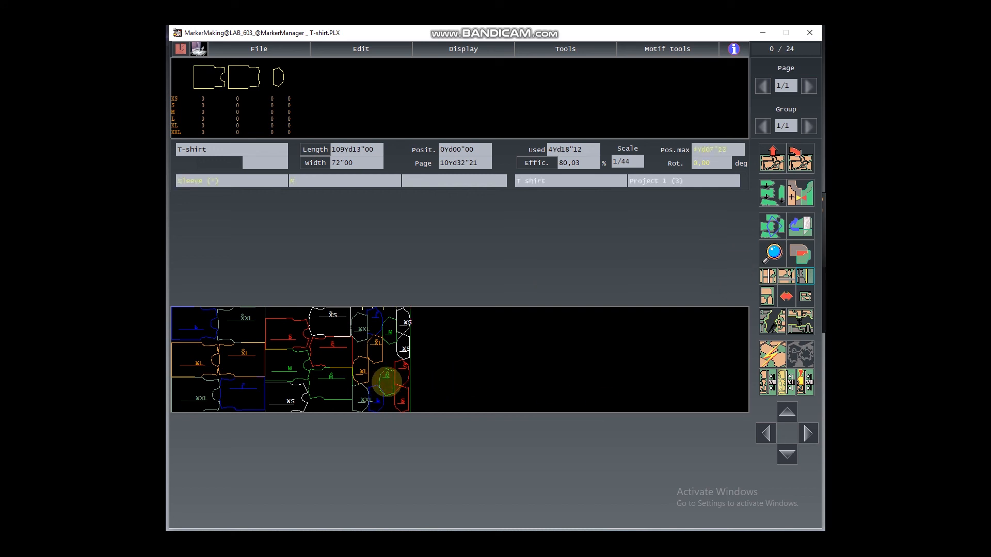
pyautogui.click(386, 382)
pyautogui.click(382, 401)
pyautogui.click(363, 395)
pyautogui.click(364, 373)
pyautogui.click(363, 330)
pyautogui.click(381, 341)
pyautogui.click(383, 331)
pyautogui.click(393, 334)
pyautogui.click(405, 343)
pyautogui.click(406, 329)
pyautogui.click(402, 365)
pyautogui.click(402, 396)
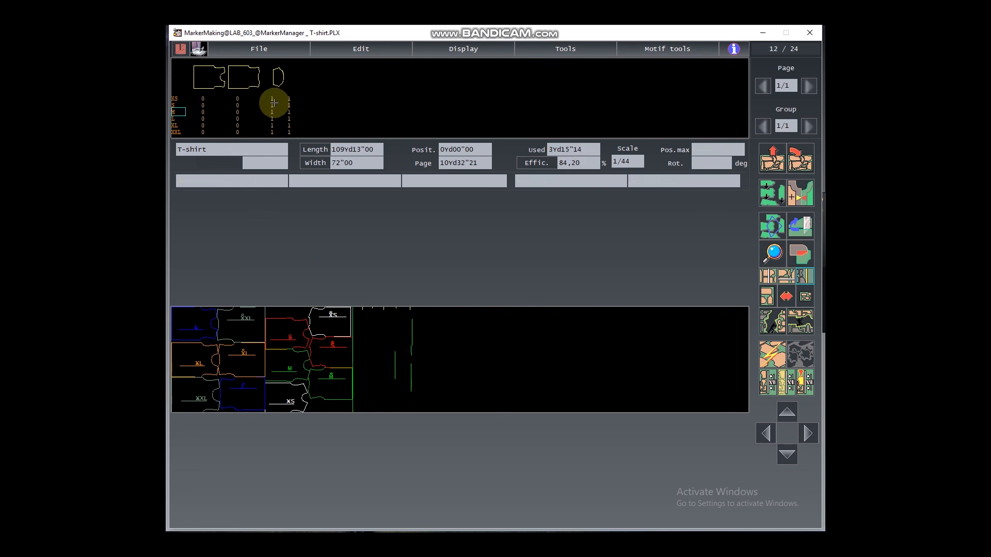
# - Place the two XXL sleeves one above the other beside the XS and S back parts
pyautogui.click(272, 132)
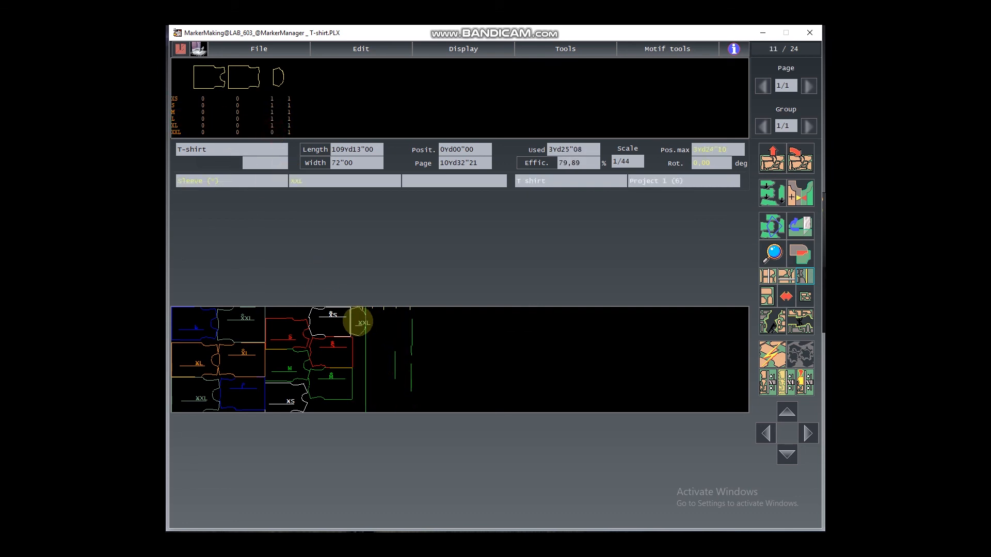
pyautogui.click(365, 342)
pyautogui.click(276, 105)
pyautogui.click(288, 132)
pyautogui.click(363, 349)
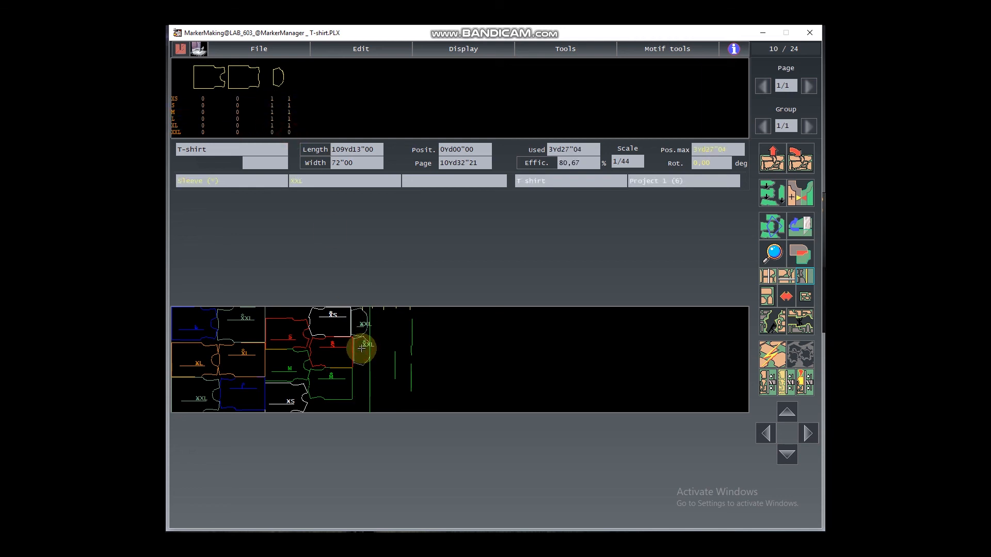
# - Place the two XL sleeves, rotated 180°, one above the other beside the XXL sleeves
pyautogui.click(267, 125)
pyautogui.click(374, 333)
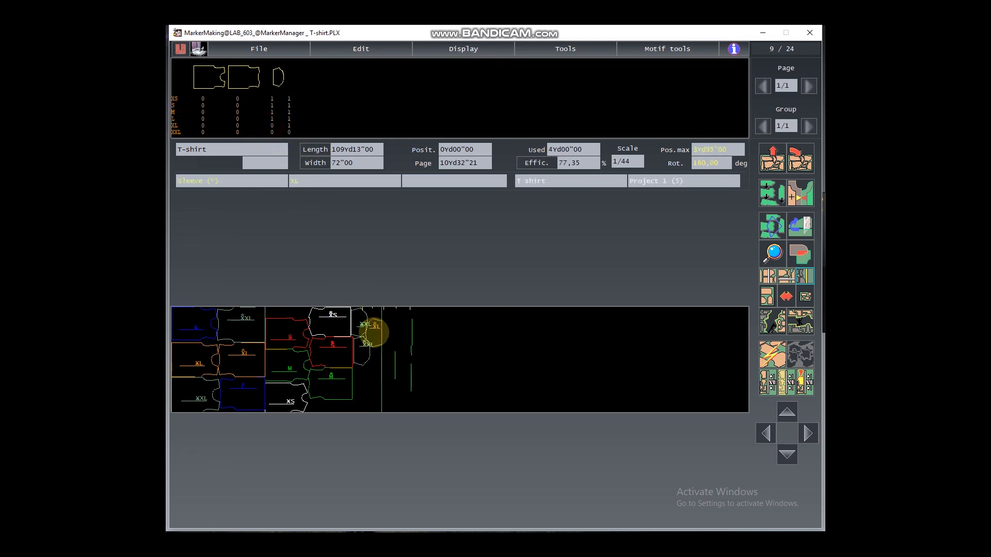
pyautogui.click(374, 319)
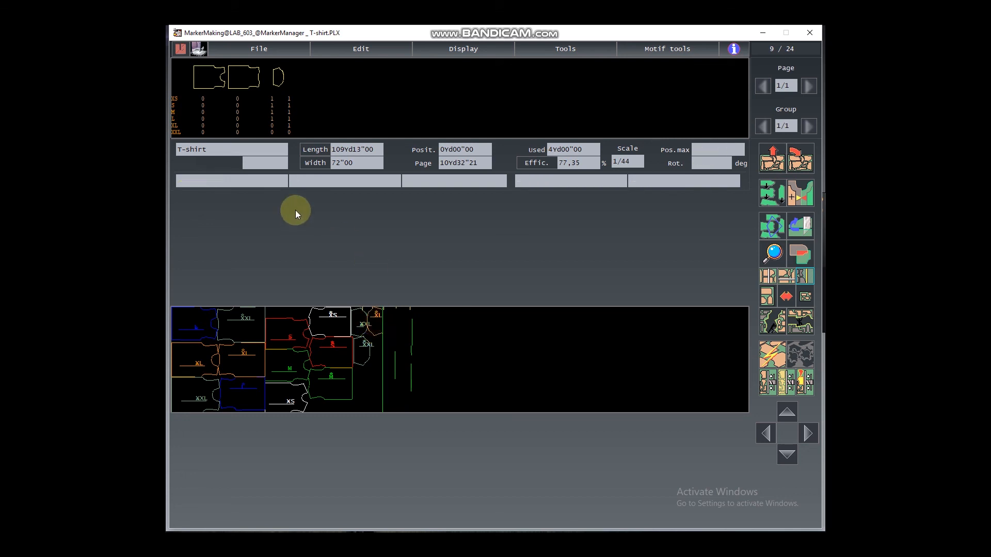
pyautogui.click(289, 125)
pyautogui.click(383, 365)
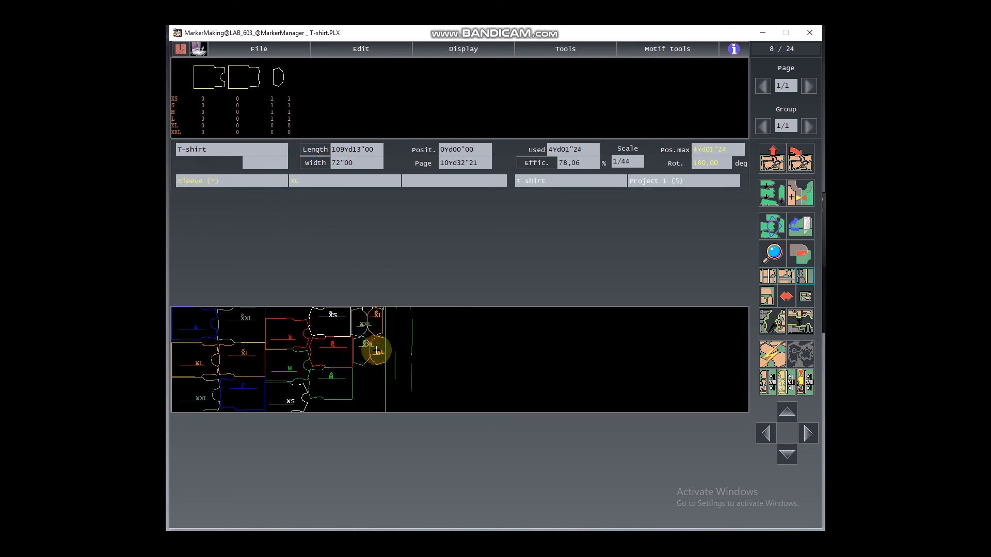
pyautogui.click(377, 350)
# - Place one L sleeve beside the upper XL sleeve and the other beside the M back part
pyautogui.click(290, 119)
pyautogui.click(393, 326)
pyautogui.click(397, 328)
pyautogui.click(272, 119)
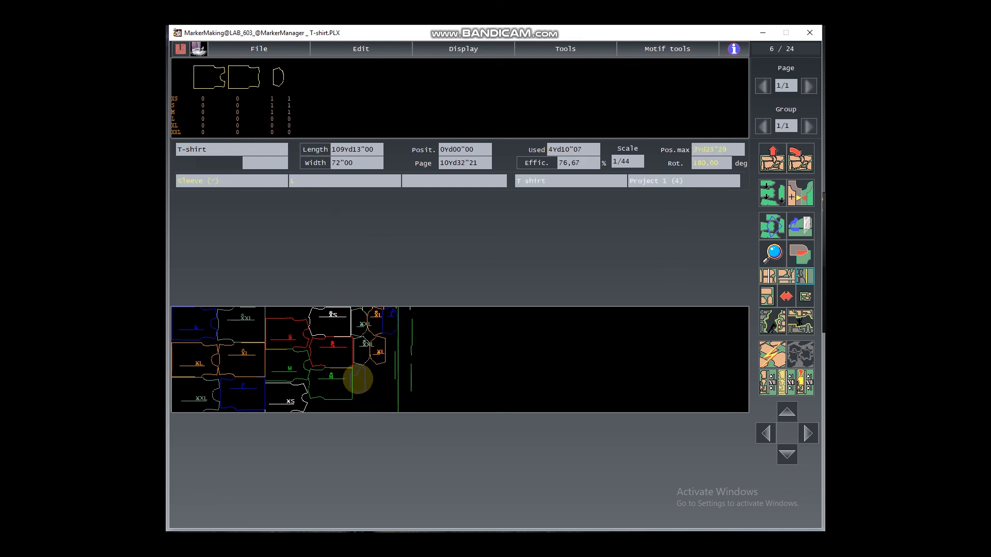
pyautogui.click(361, 377)
pyautogui.click(355, 375)
# - Place one M sleeve beside the lower L sleeve and the other at the marker's lower edge
pyautogui.click(289, 112)
pyautogui.click(375, 378)
pyautogui.click(274, 112)
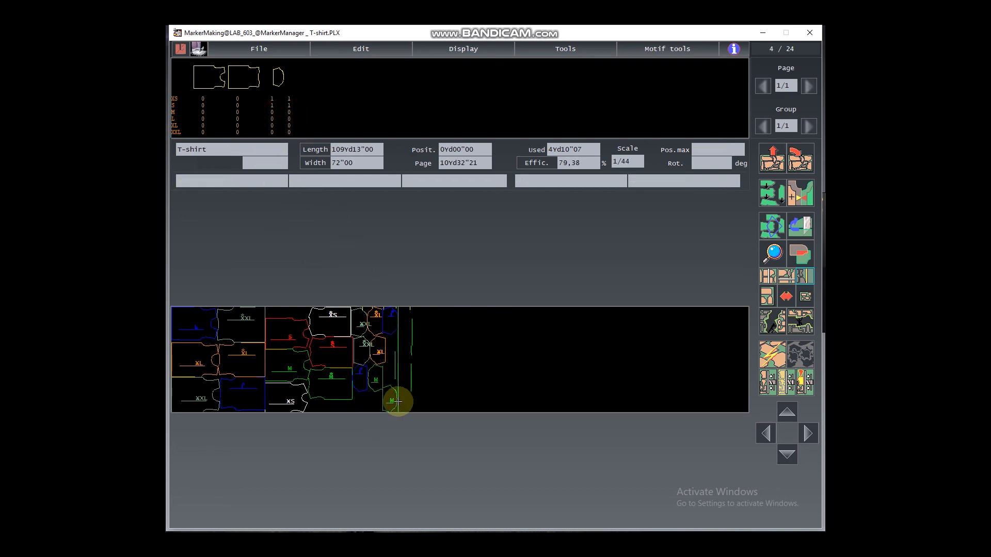
pyautogui.click(379, 392)
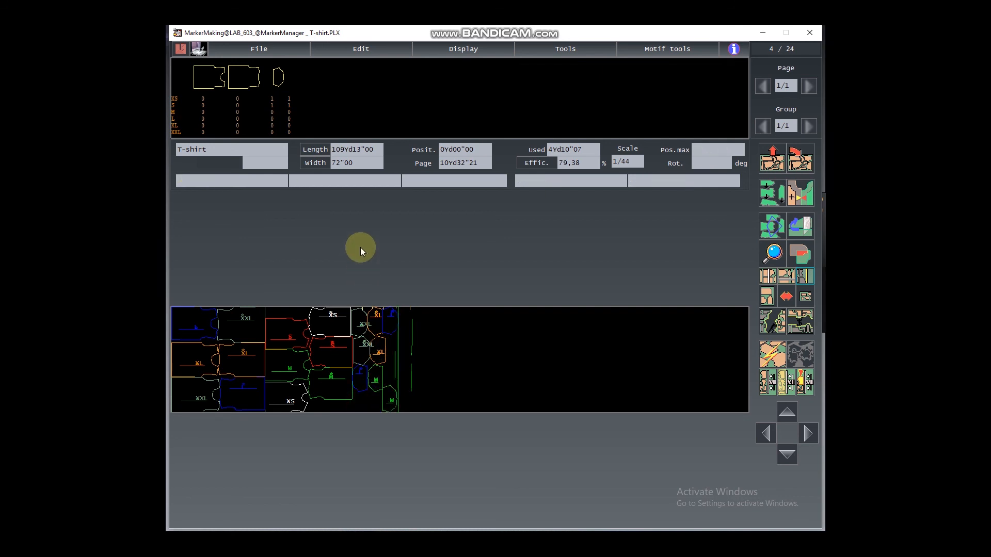
# - Place one S sleeve, rotated 180°, above the lower M sleeve, and one XS sleeve directly above that S sleeve
pyautogui.click(274, 107)
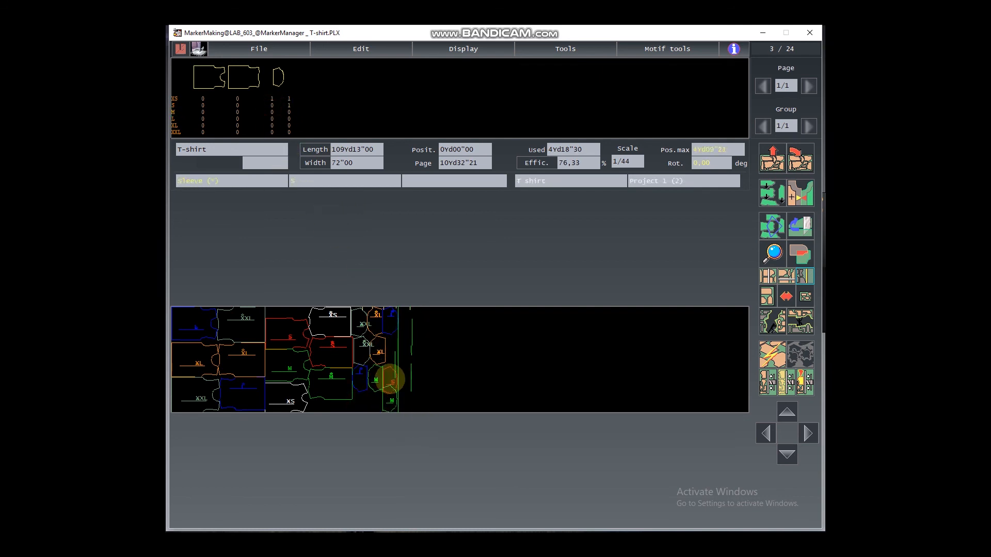
pyautogui.rightClick(402, 382)
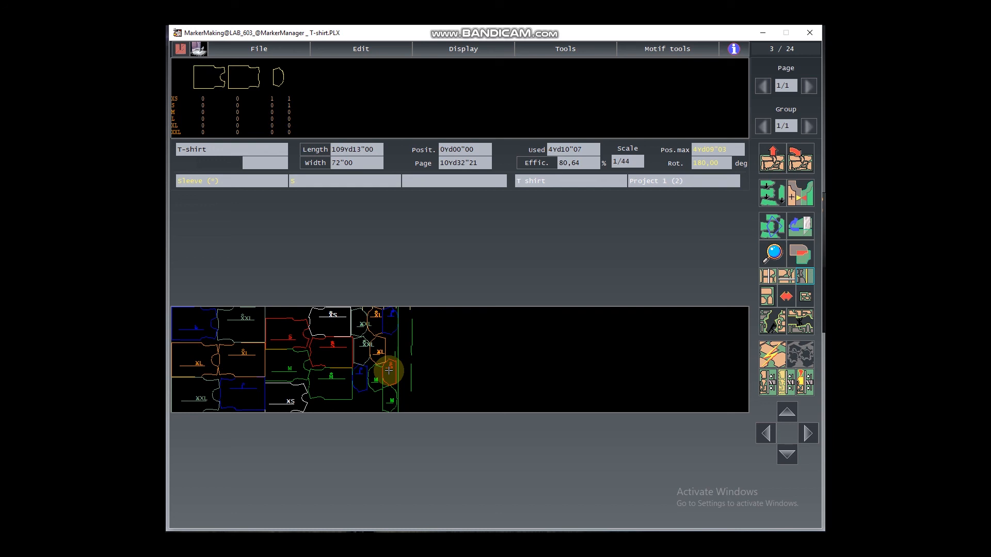
pyautogui.click(277, 98)
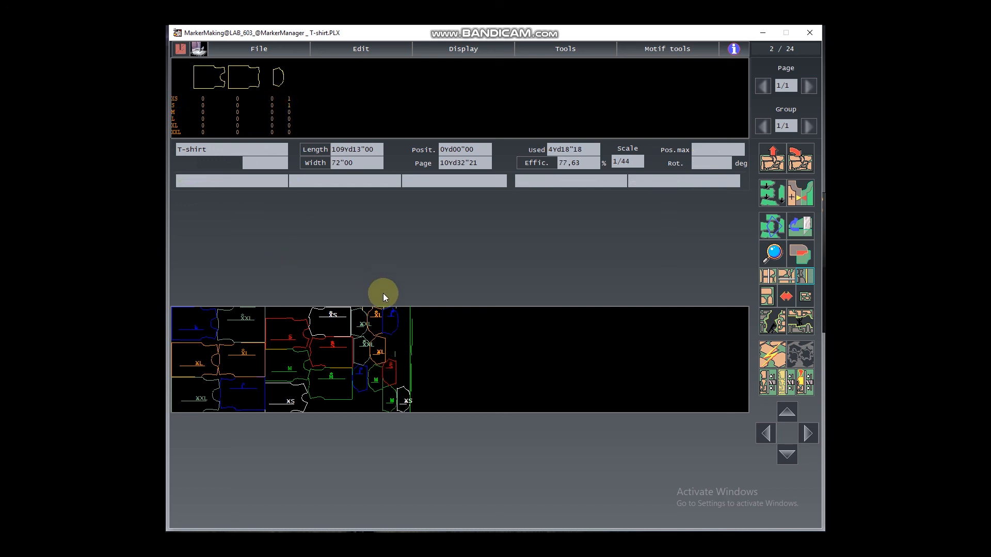
pyautogui.click(400, 372)
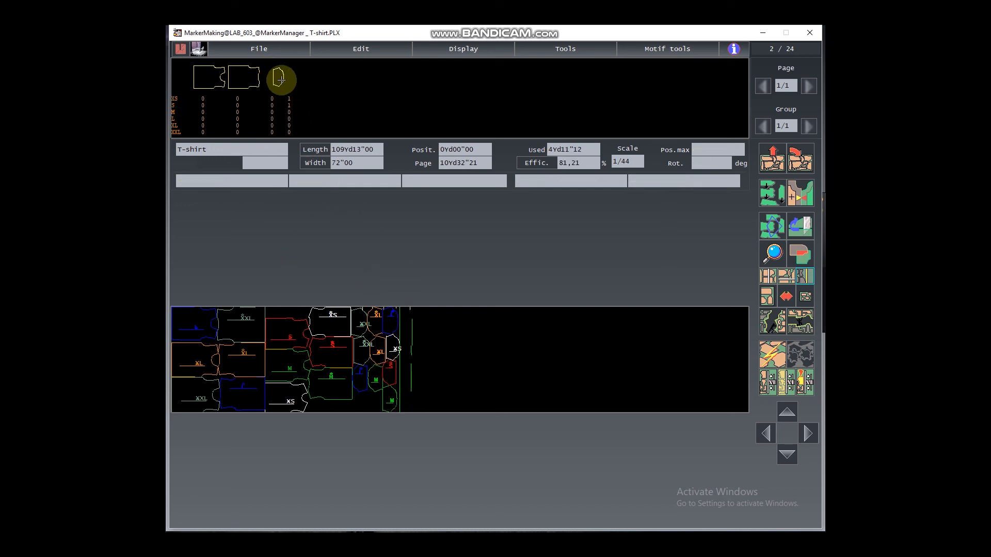
# - Place the remaining S sleeve at the marker's upper edge and the remaining XS sleeve at its lower edge, beside the M sleeve
pyautogui.click(289, 106)
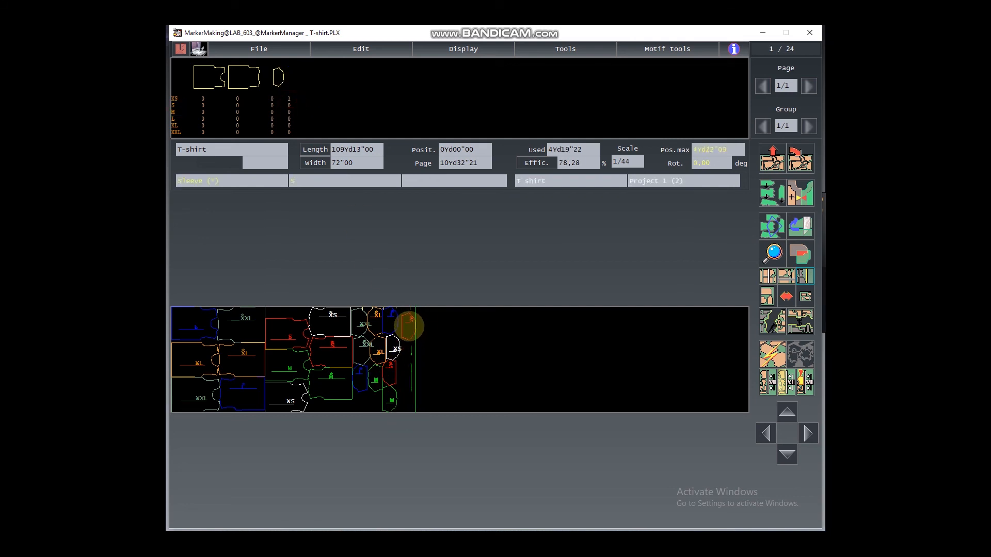
pyautogui.click(398, 323)
pyautogui.click(289, 99)
pyautogui.click(427, 417)
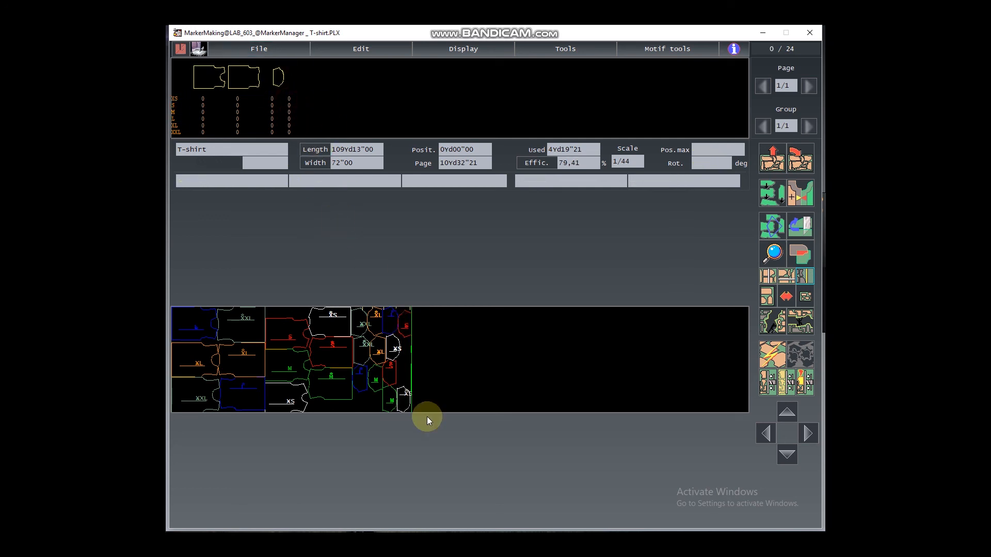
# - Rearrange the placed sleeves into tighter columns, with the two XS and two S sleeves stacked at the marker's end
pyautogui.click(408, 392)
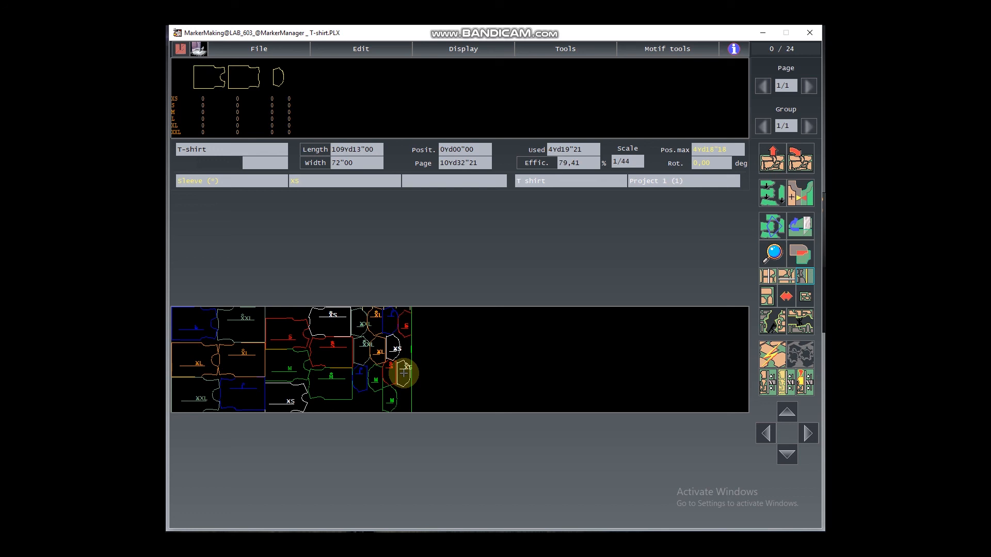
pyautogui.rightClick(395, 397)
pyautogui.rightClick(386, 374)
pyautogui.click(381, 377)
pyautogui.click(364, 380)
pyautogui.click(406, 376)
pyautogui.click(391, 354)
pyautogui.click(382, 354)
pyautogui.click(361, 353)
pyautogui.click(362, 327)
pyautogui.click(376, 325)
pyautogui.click(390, 325)
pyautogui.click(404, 326)
pyautogui.click(779, 343)
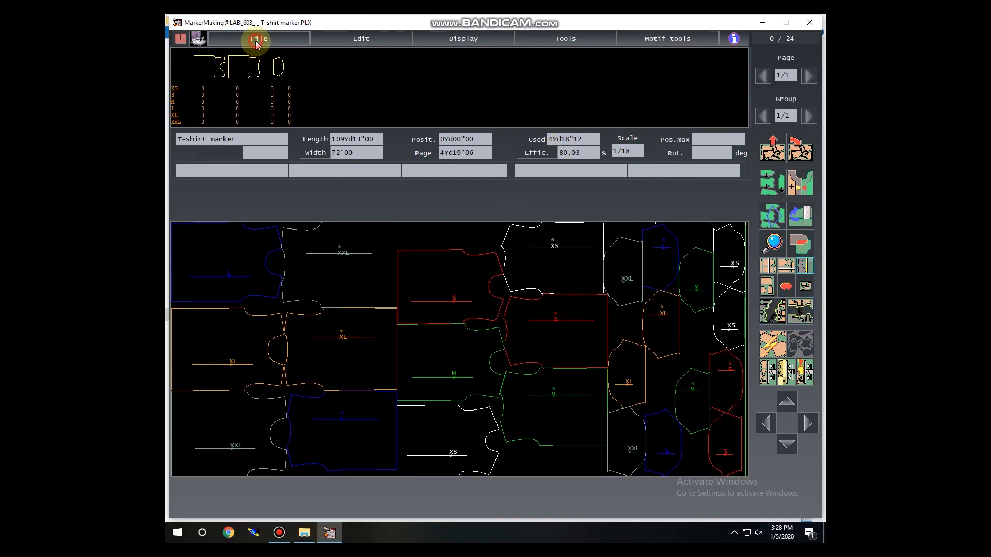
# - Save the marker as T-shirt marker in D:\T Shirt\, overwriting the existing file
pyautogui.click(257, 41)
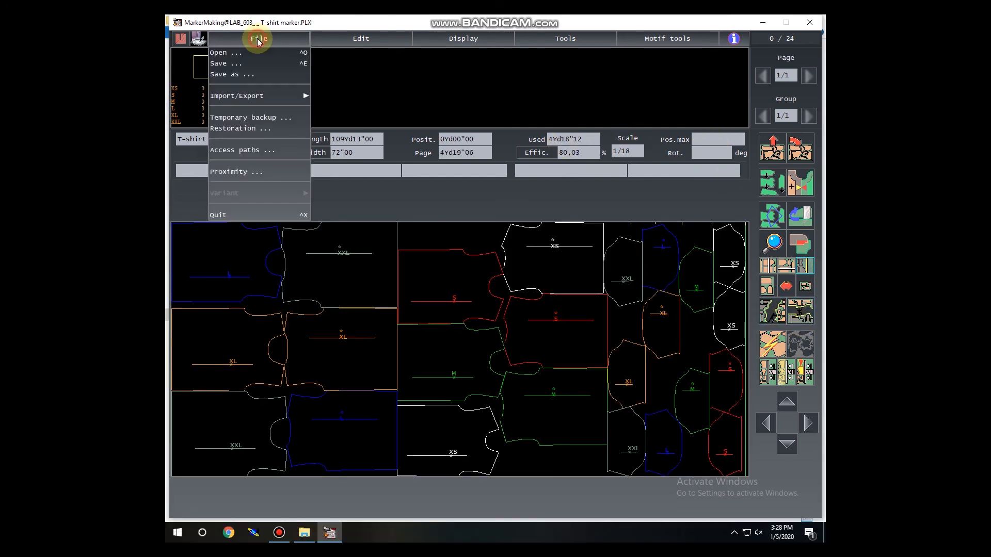
pyautogui.click(263, 75)
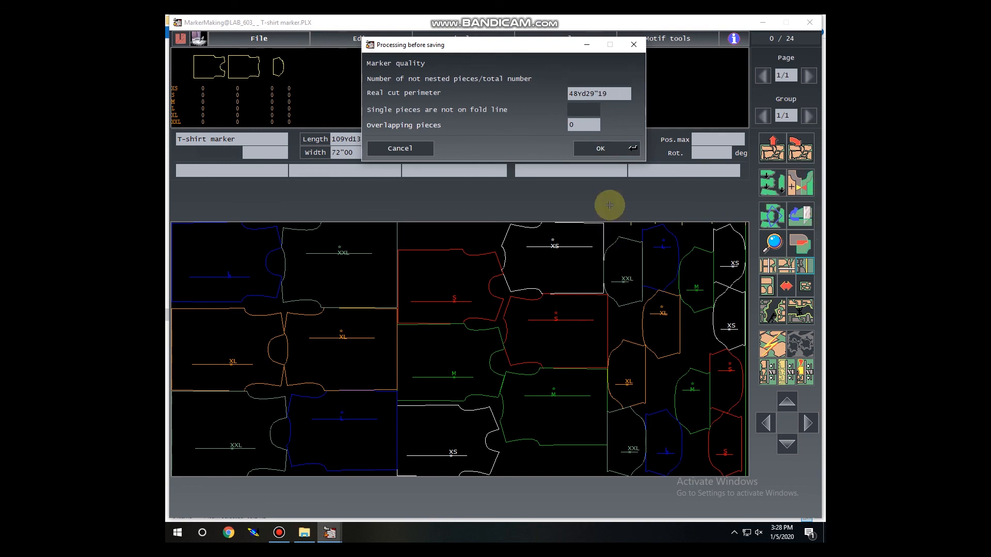
pyautogui.click(601, 151)
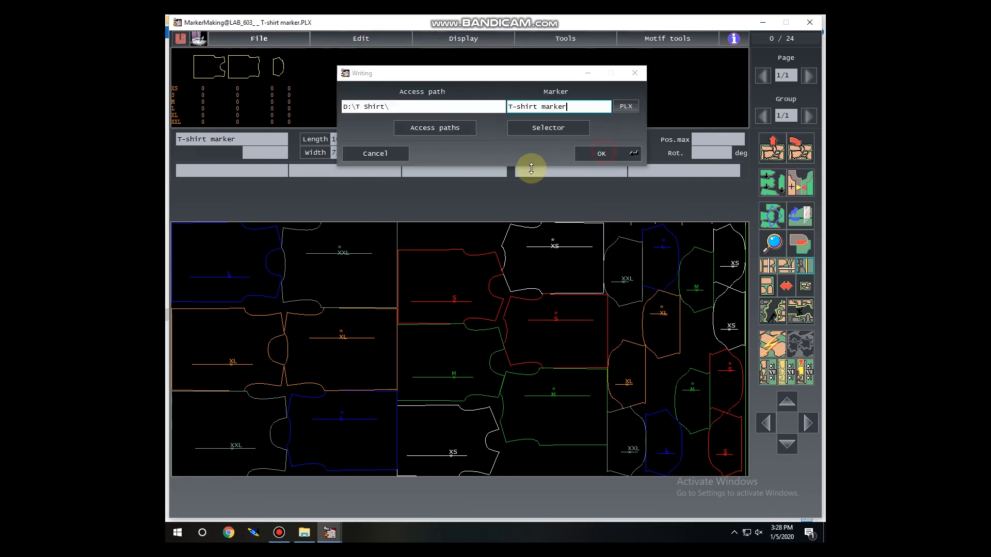
pyautogui.click(604, 153)
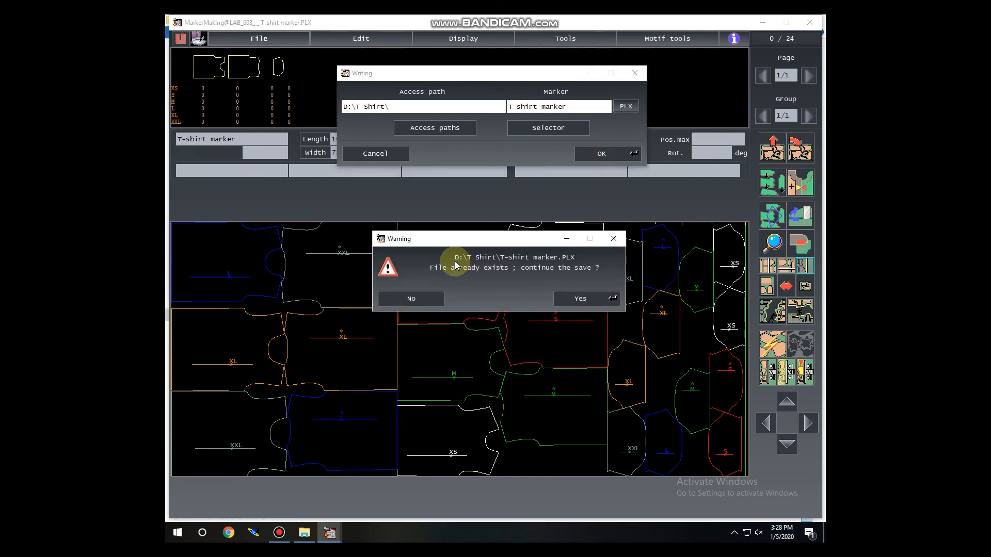
pyautogui.click(573, 298)
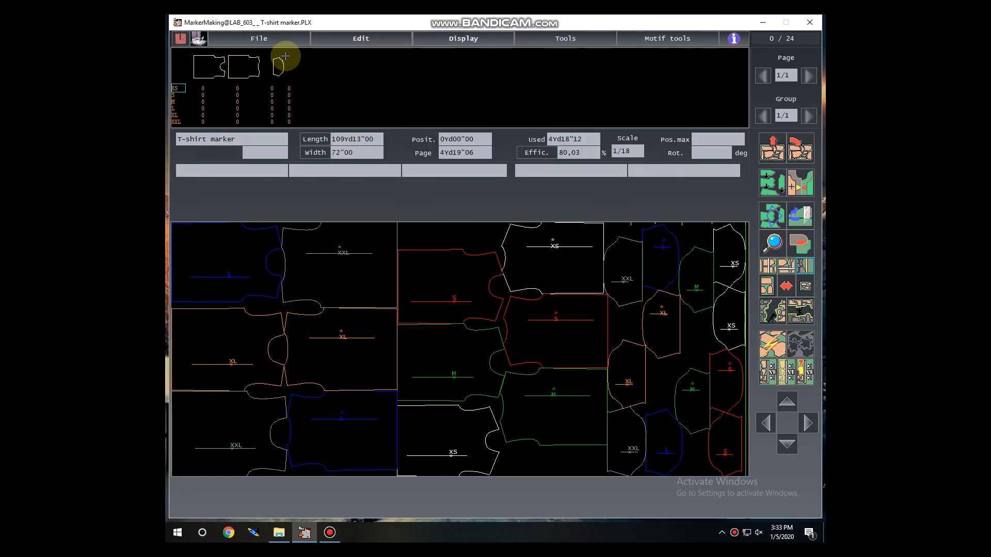
# - Try to plot the saved T-shirt marker on a plotter using the Preview configuration
pyautogui.click(350, 41)
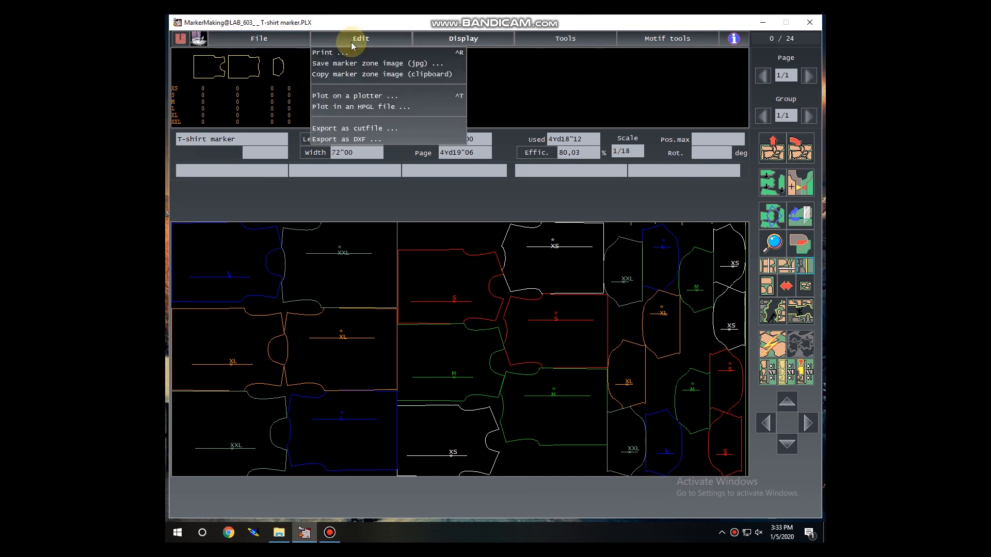
pyautogui.click(354, 98)
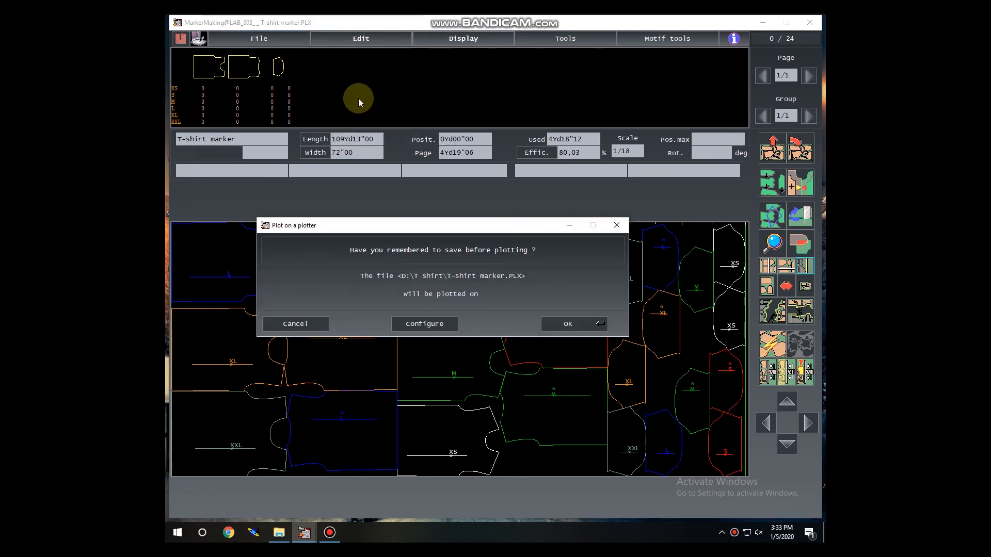
pyautogui.click(447, 325)
pyautogui.click(424, 333)
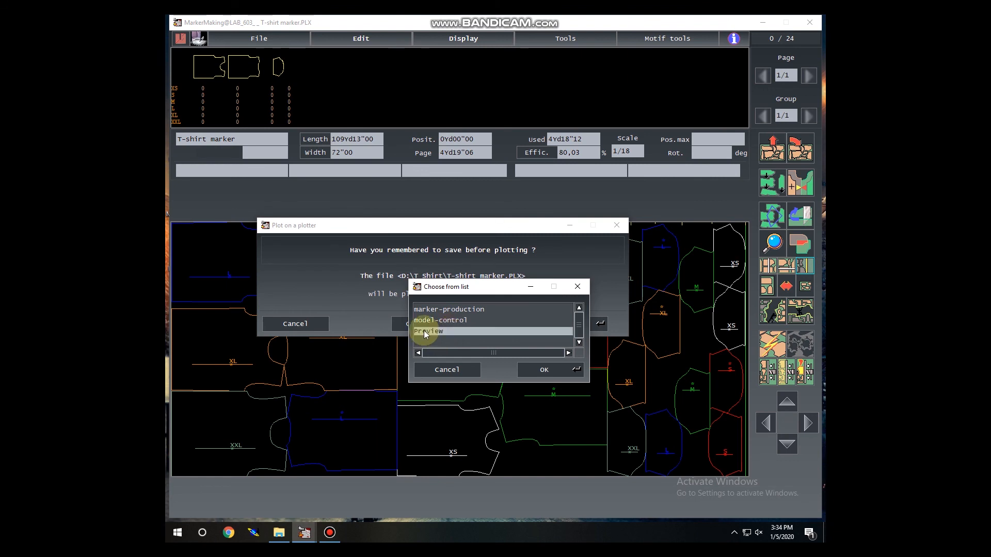
pyautogui.doubleClick(426, 331)
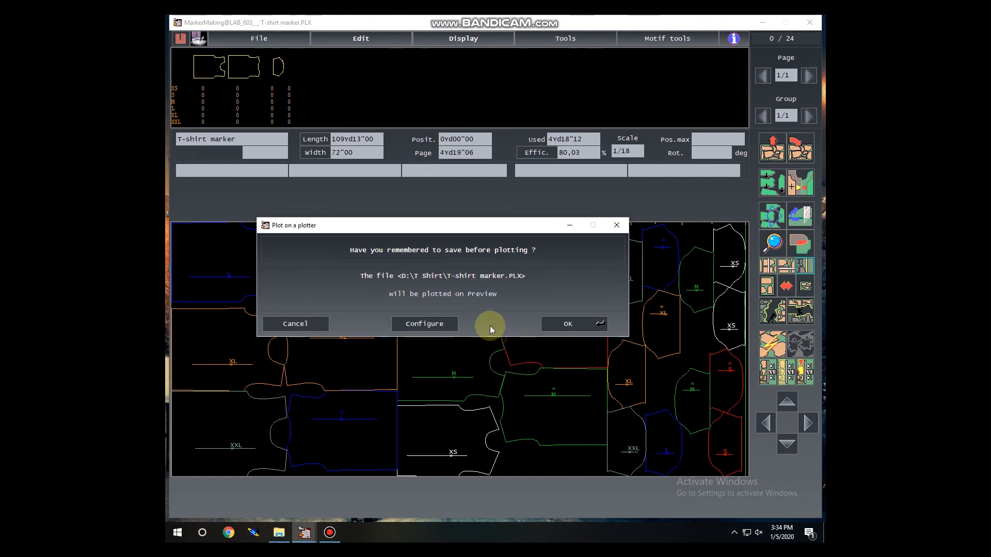
pyautogui.click(558, 329)
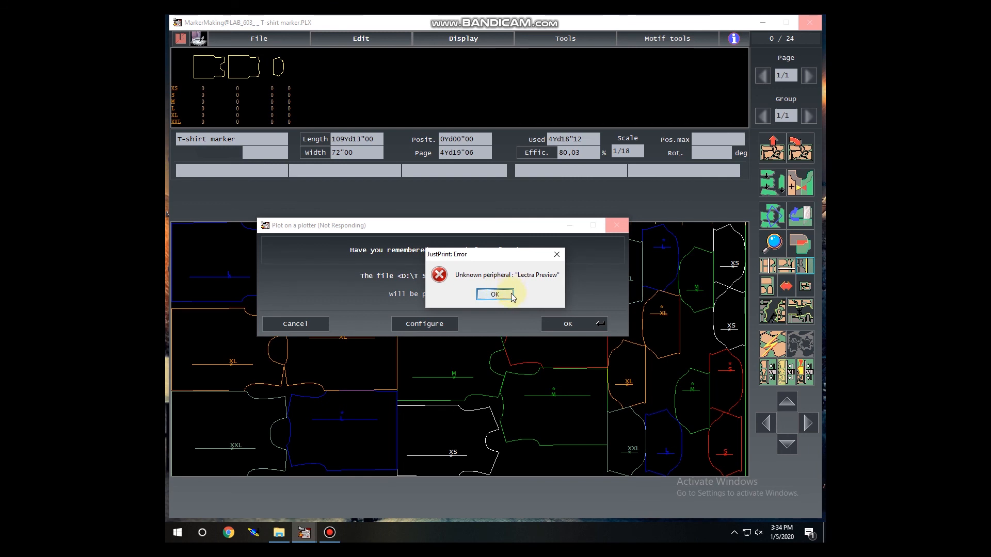
pyautogui.click(502, 293)
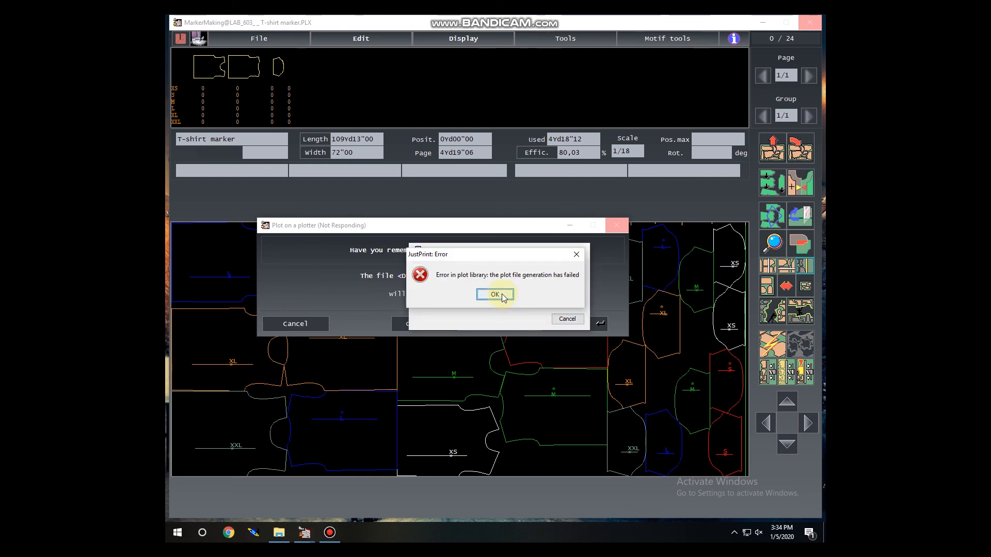
pyautogui.click(502, 296)
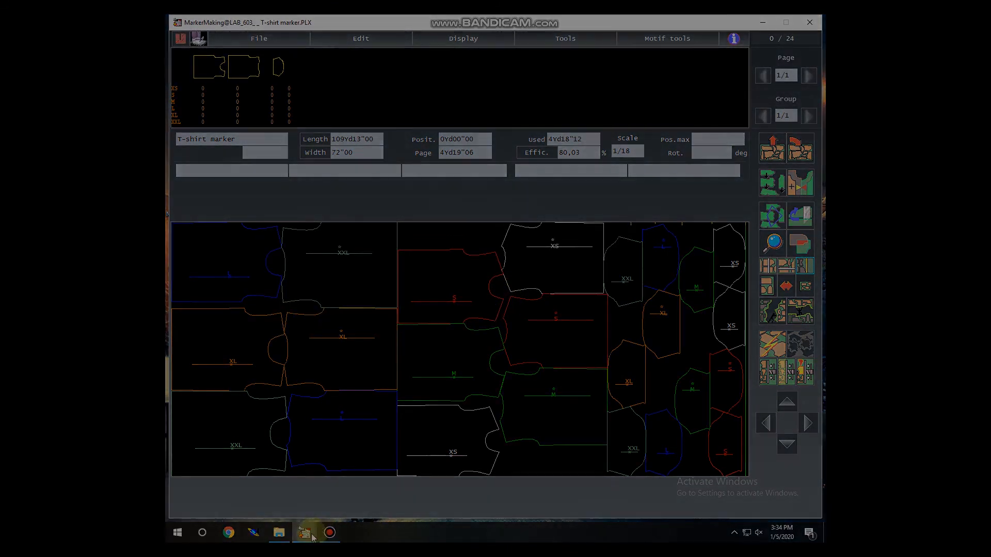